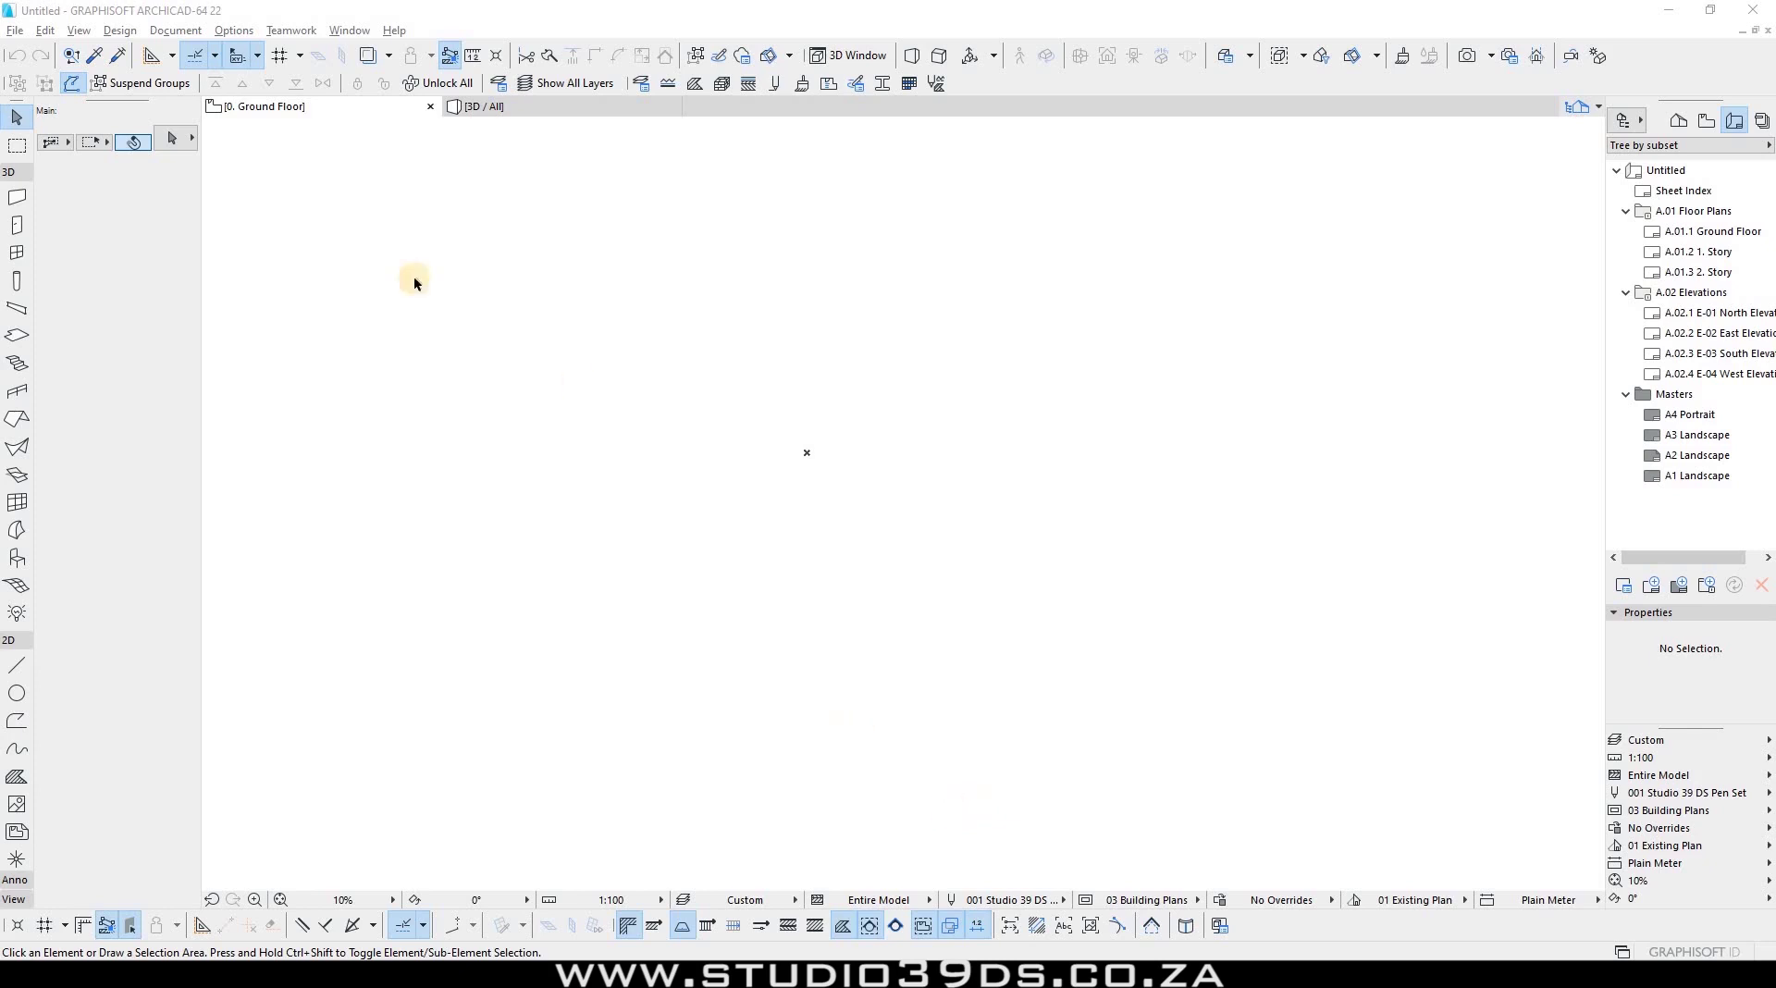
Step: Open the Surfaces settings to manage the project's surface materials
left_click(170, 31)
mouse_move(184, 56)
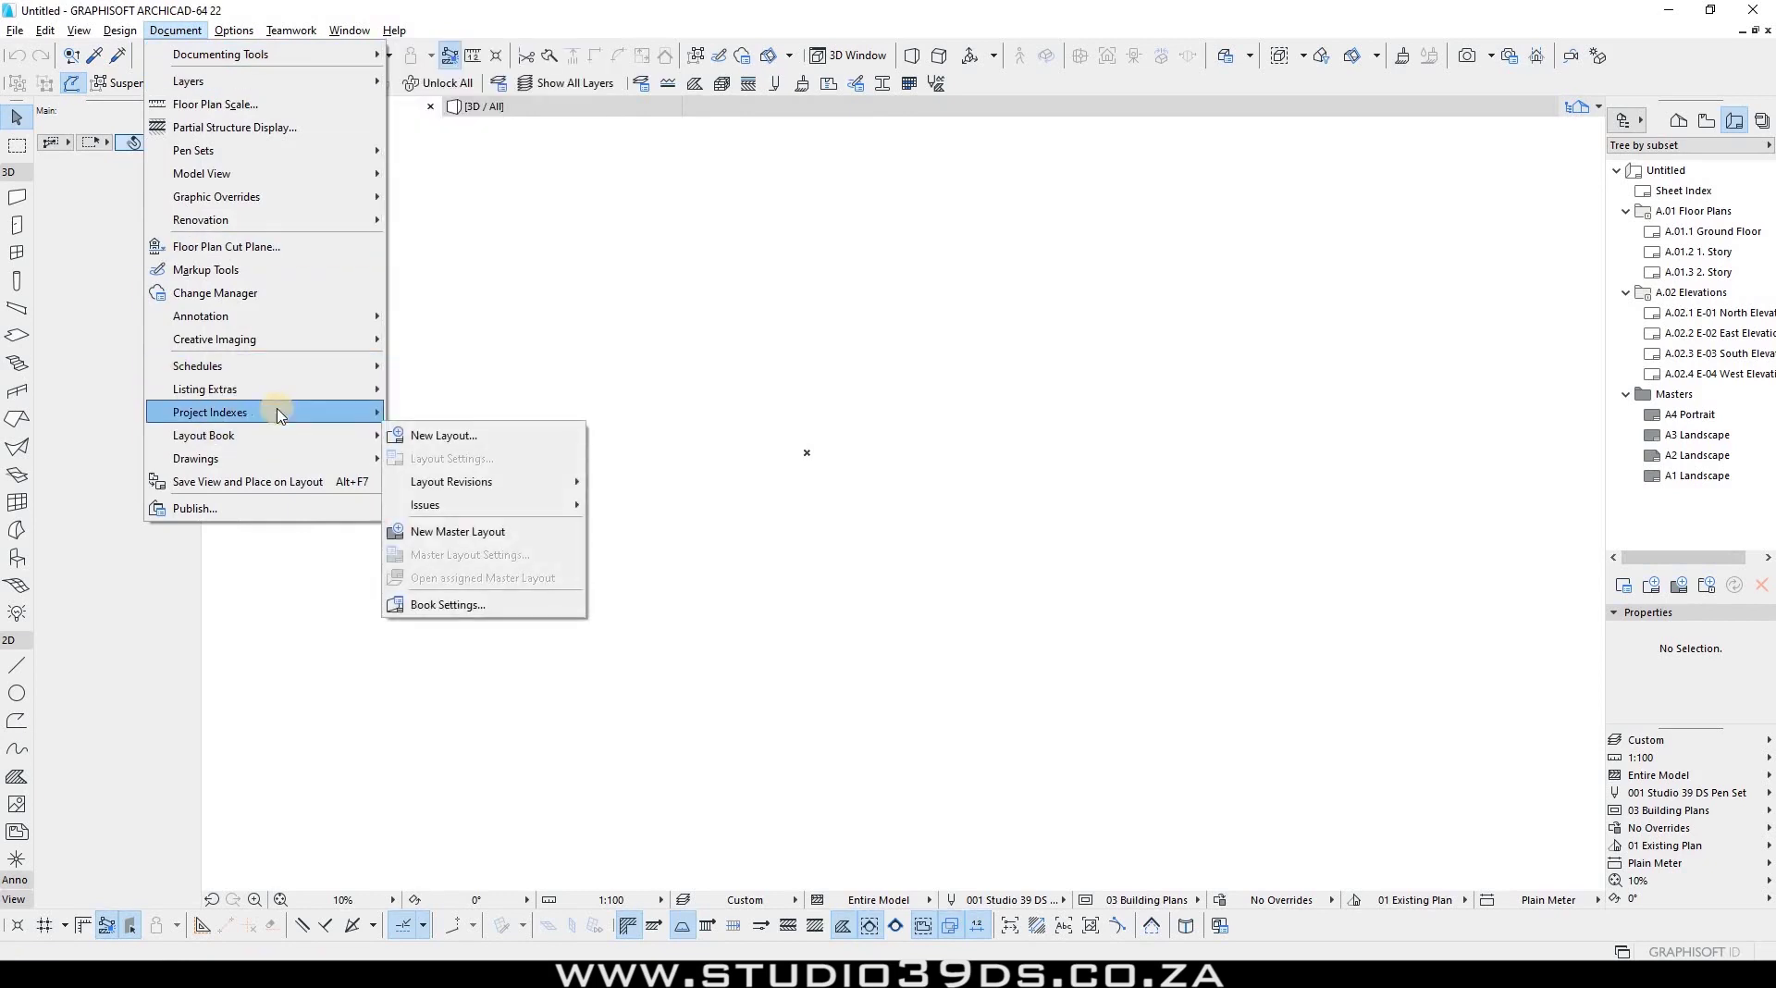
mouse_move(238, 30)
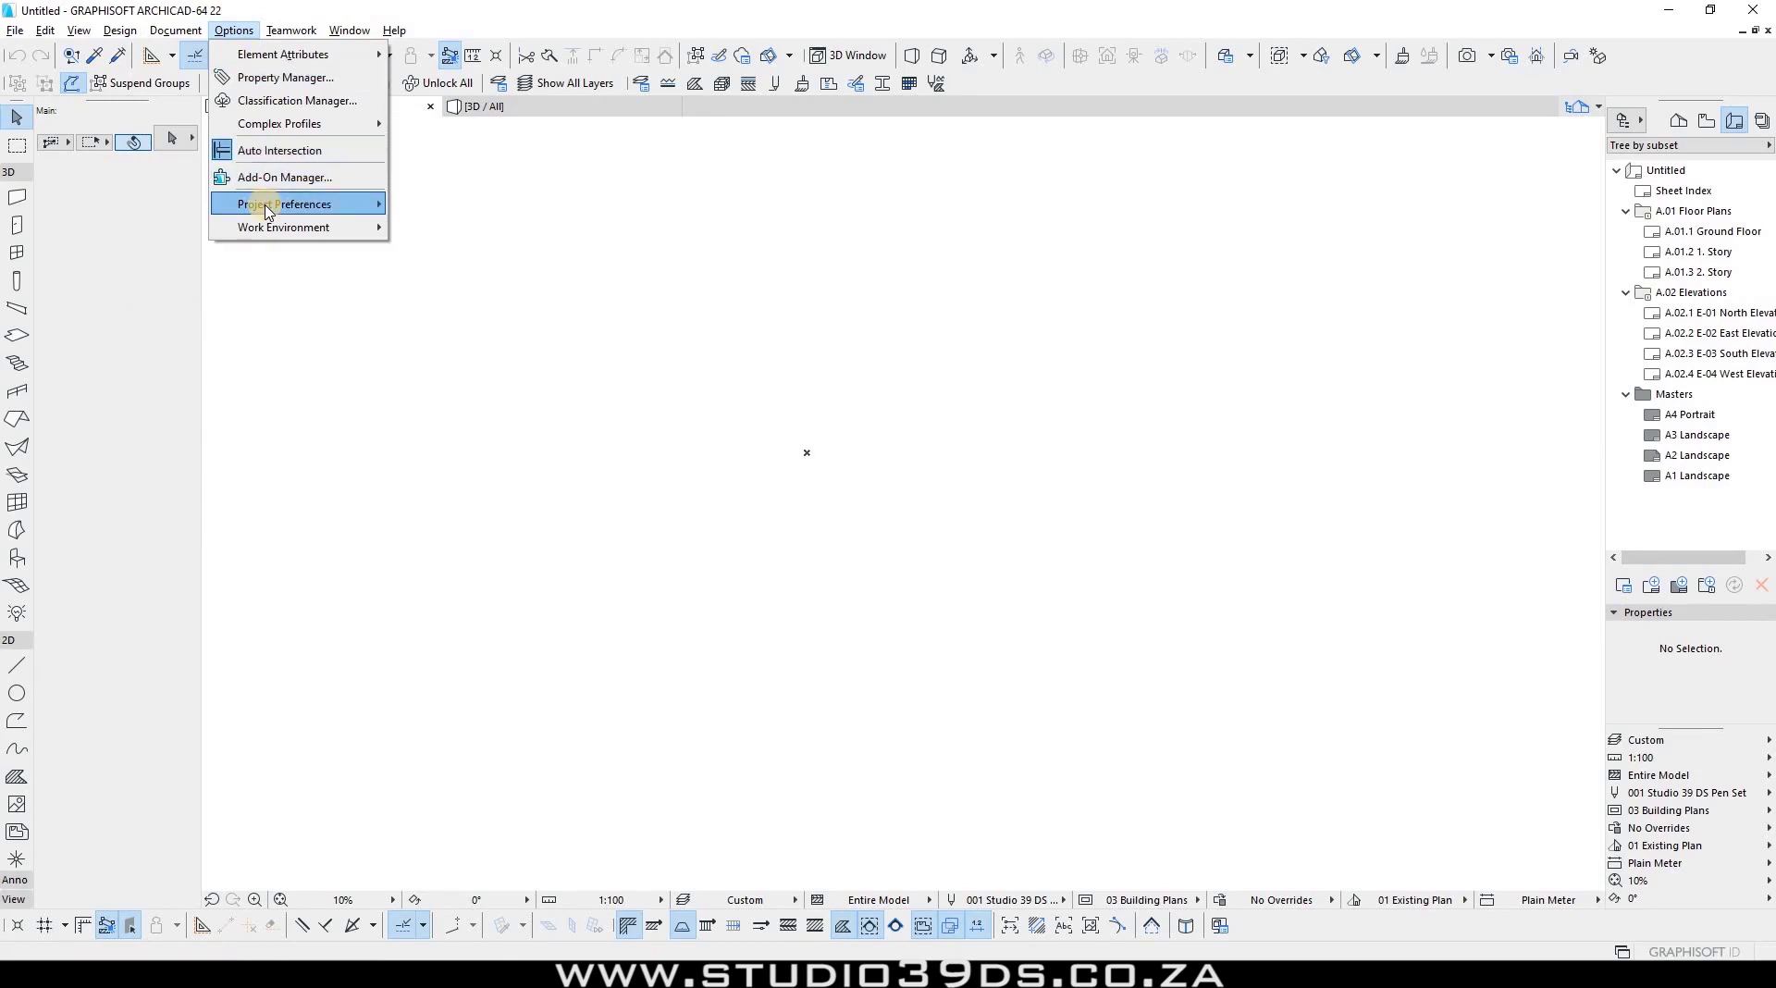
mouse_move(270, 235)
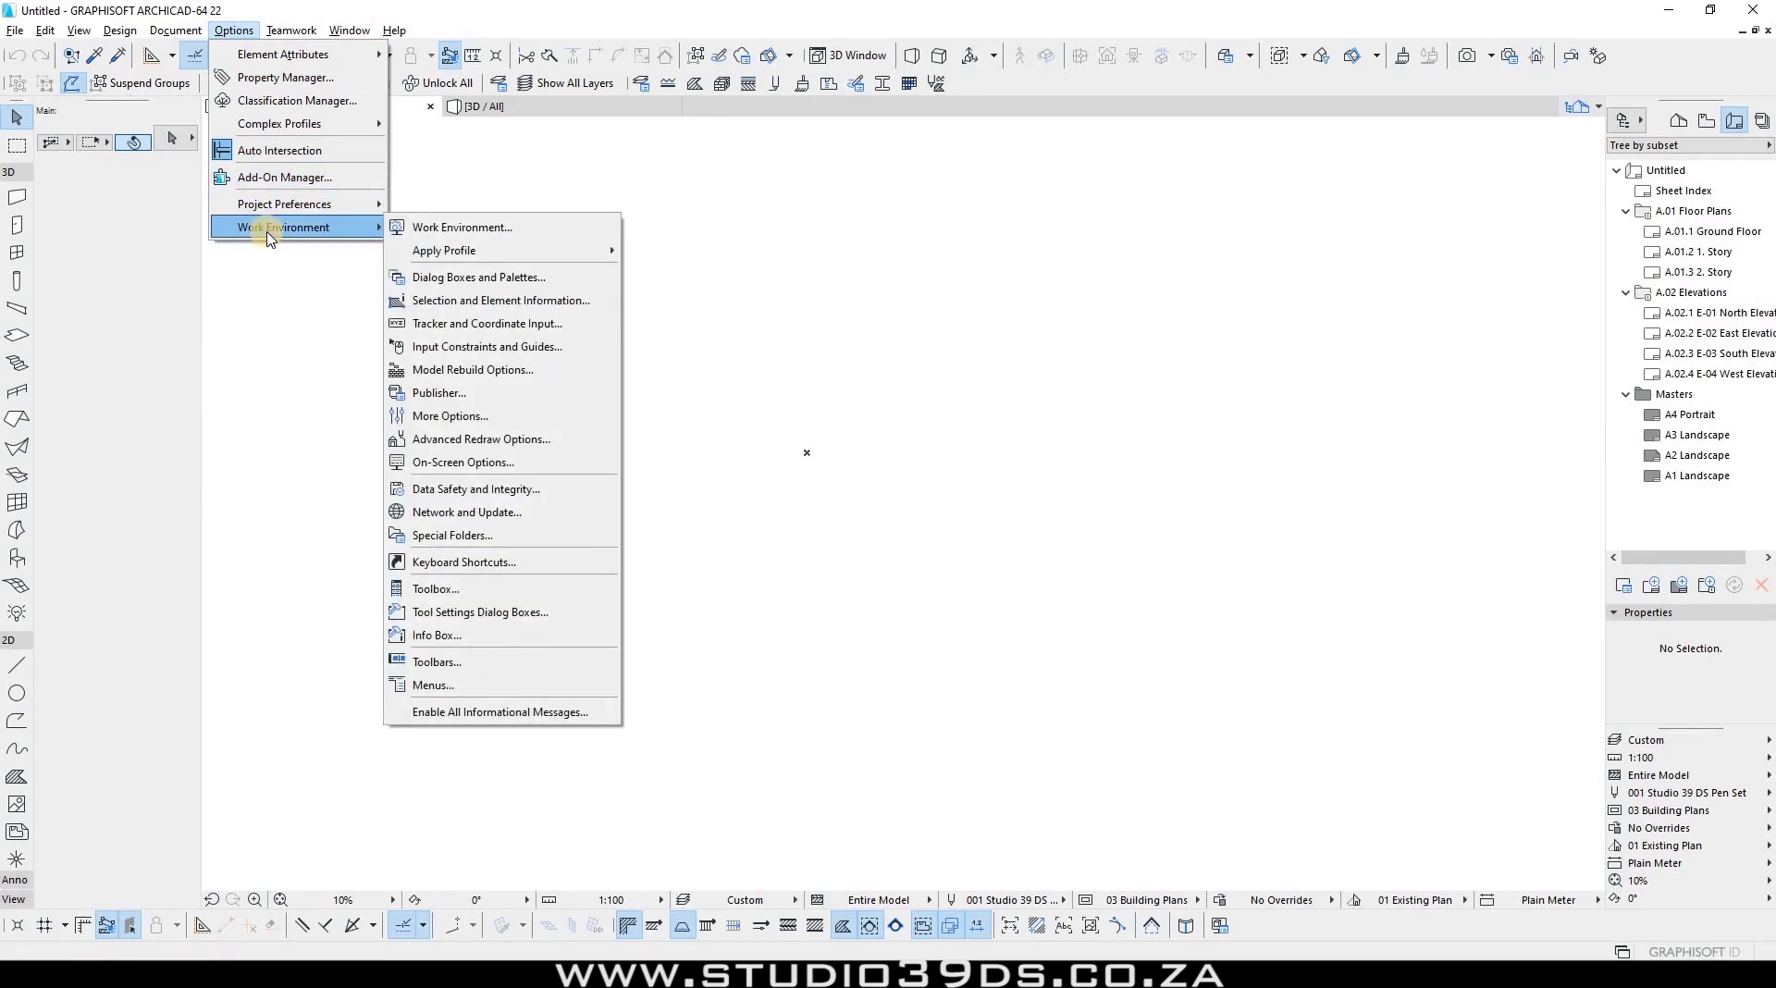
mouse_move(323, 65)
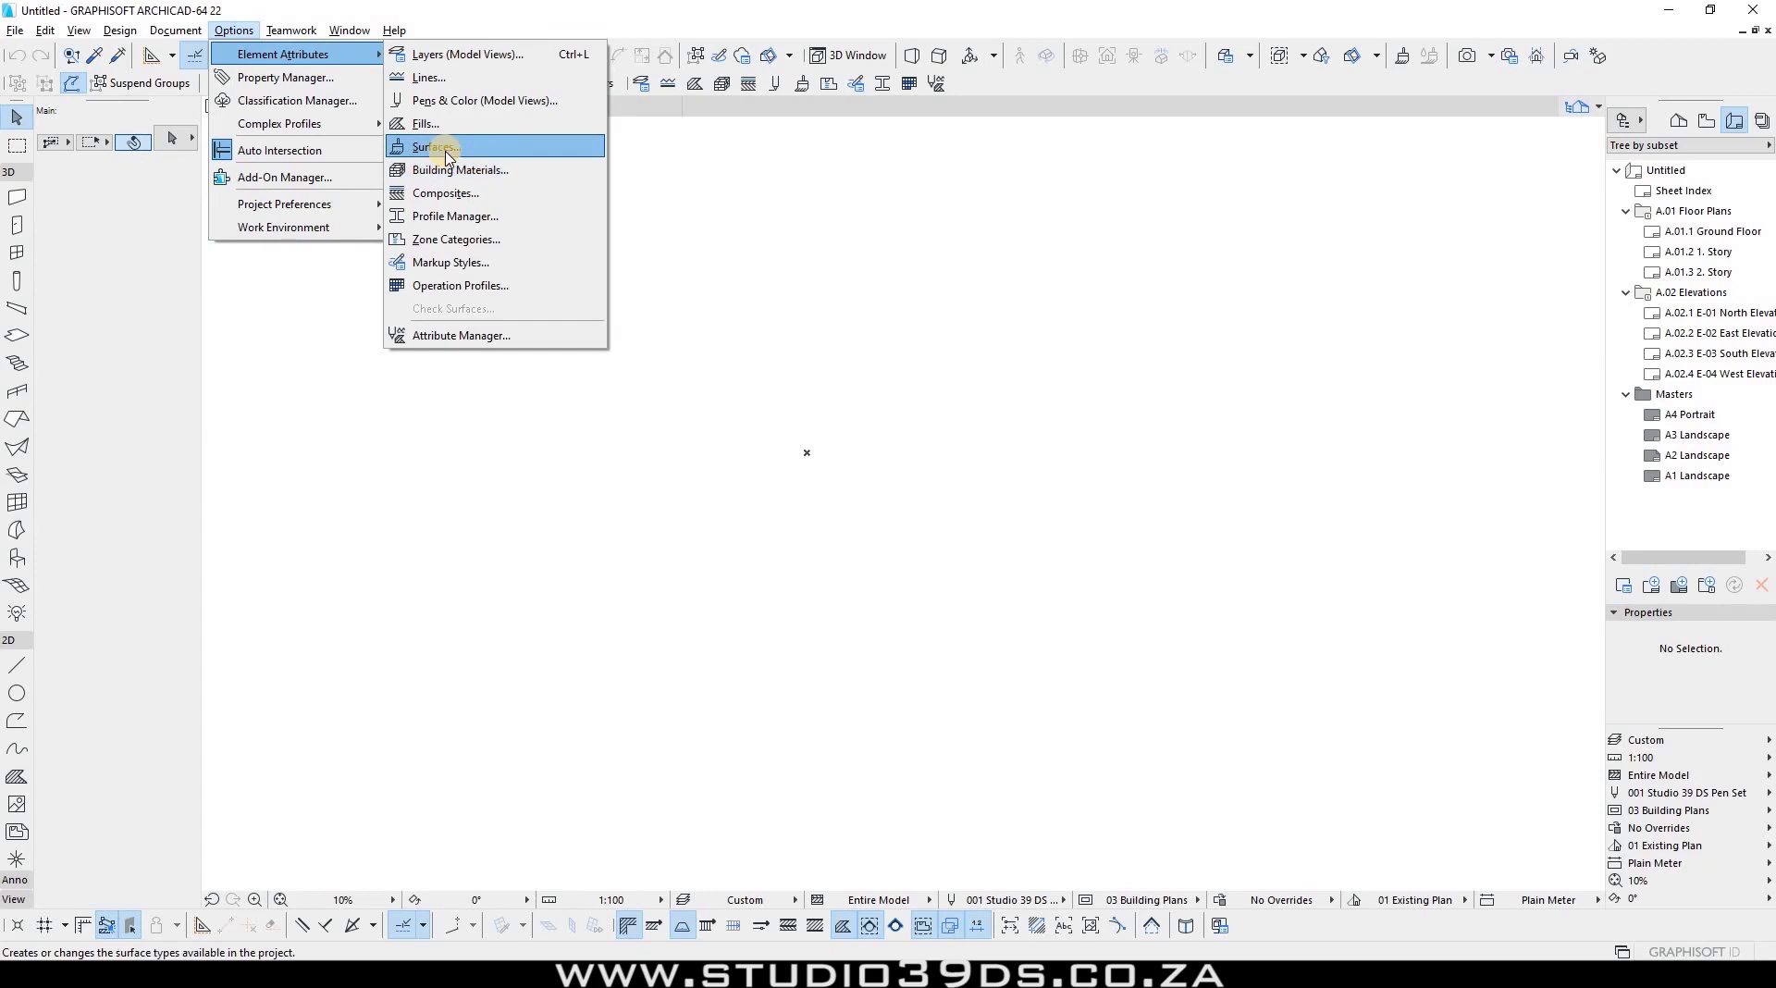
left_click(849, 49)
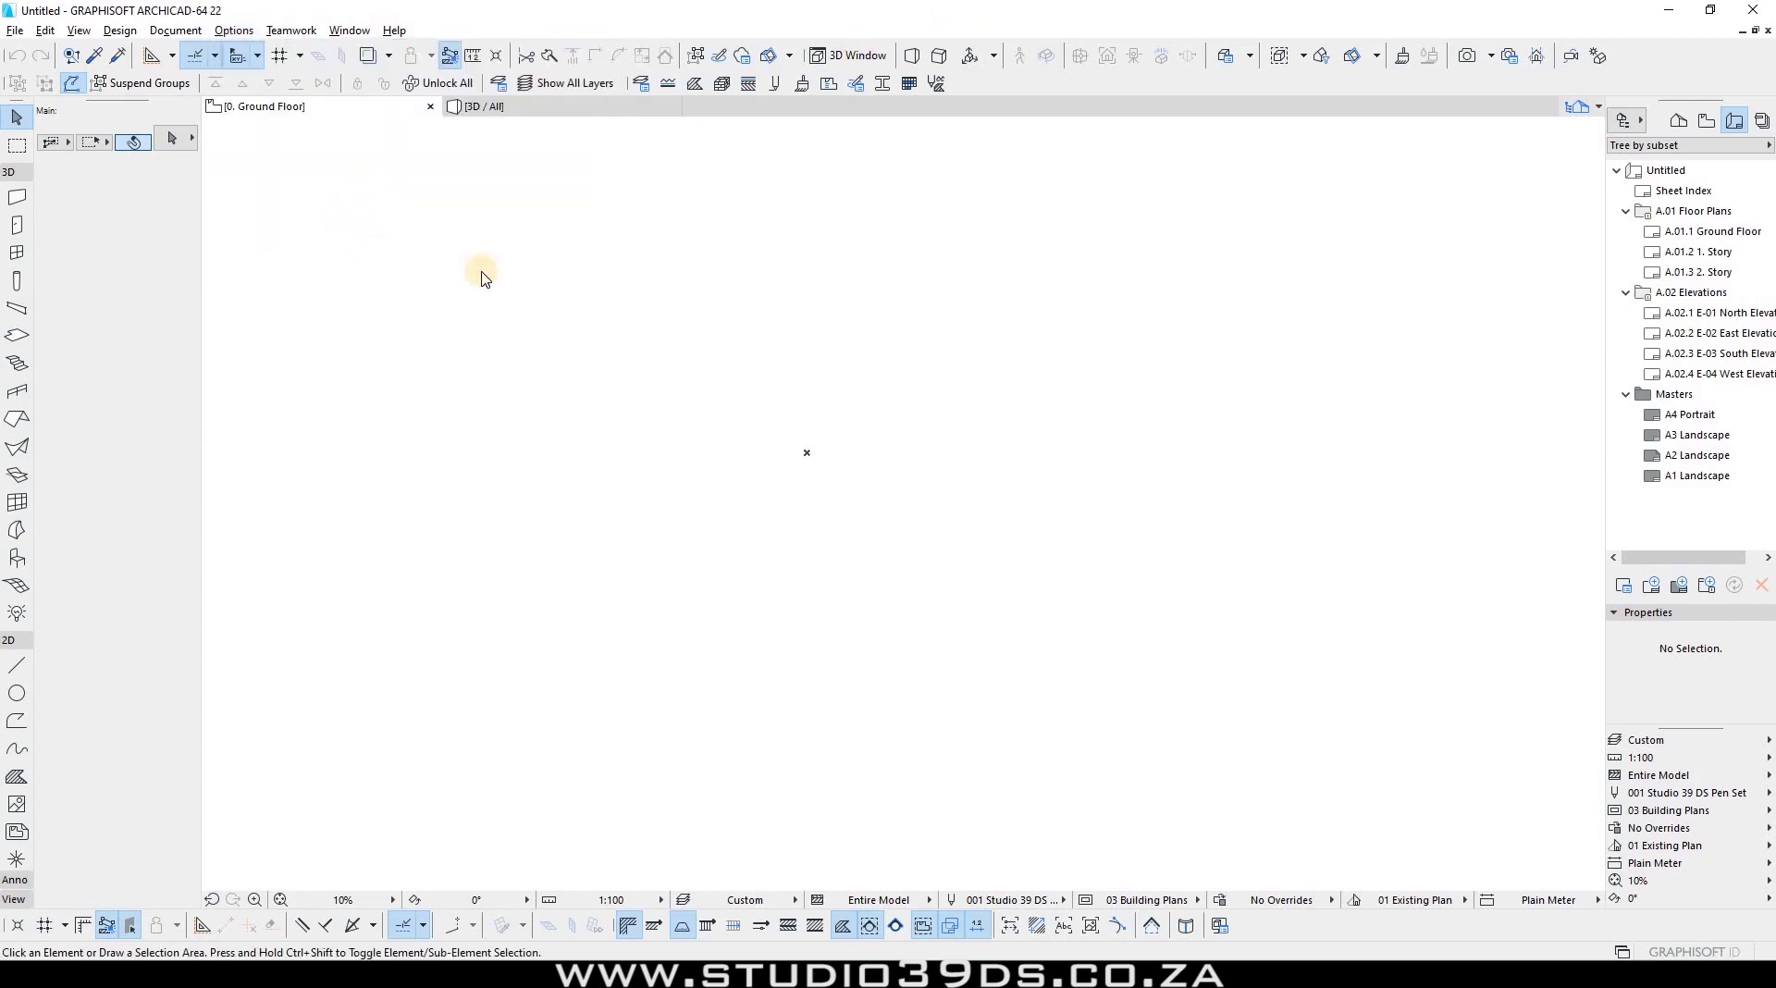
left_click(803, 90)
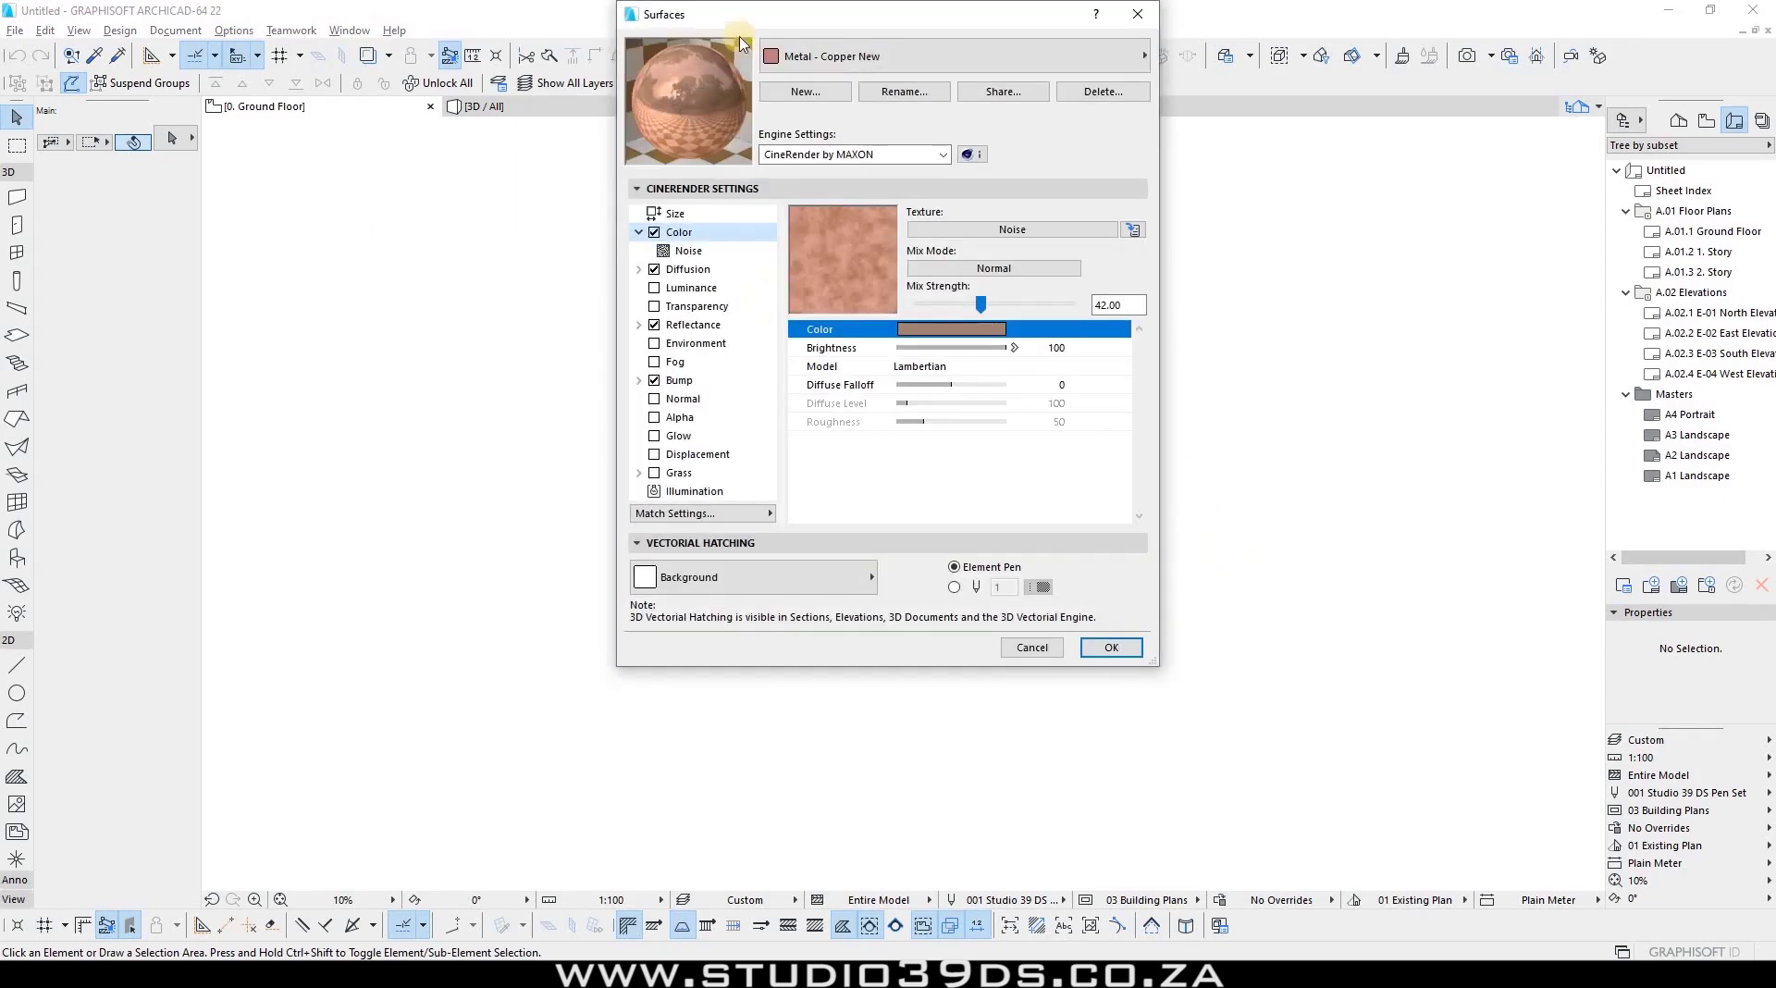
Step: Switch the engine settings of the Metal - Copper New surface to Basic Engine
left_click(857, 153)
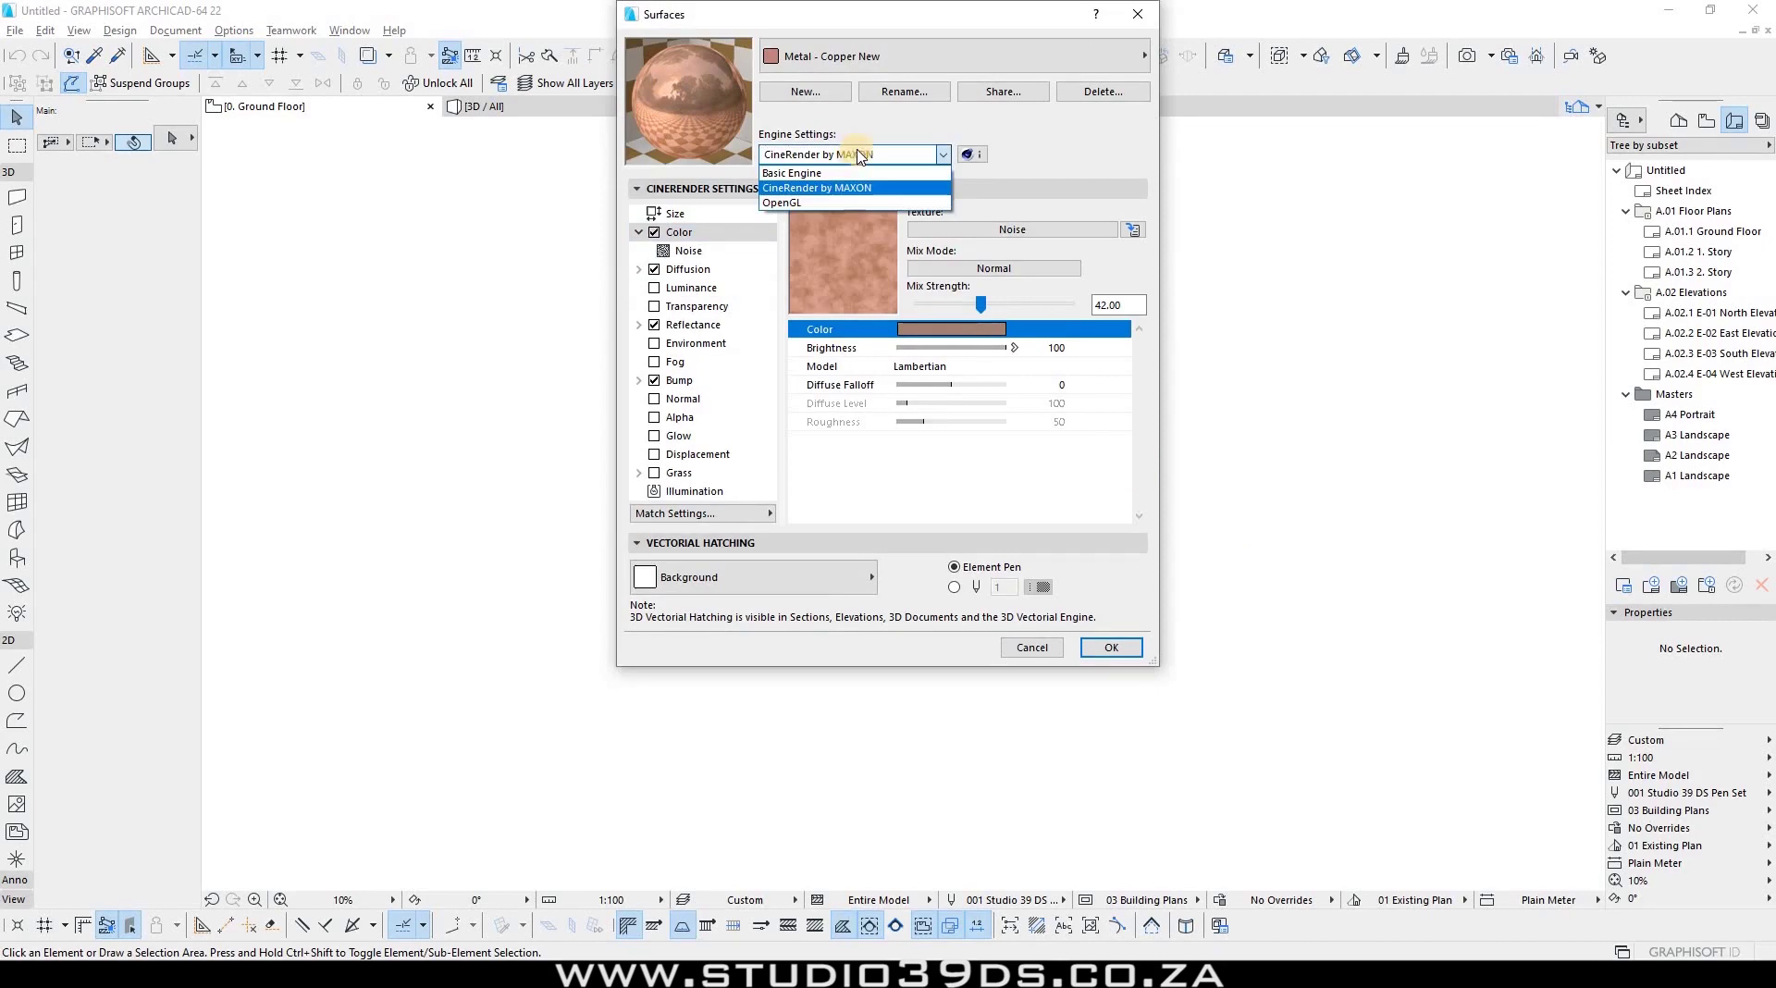
left_click(865, 153)
left_click(833, 155)
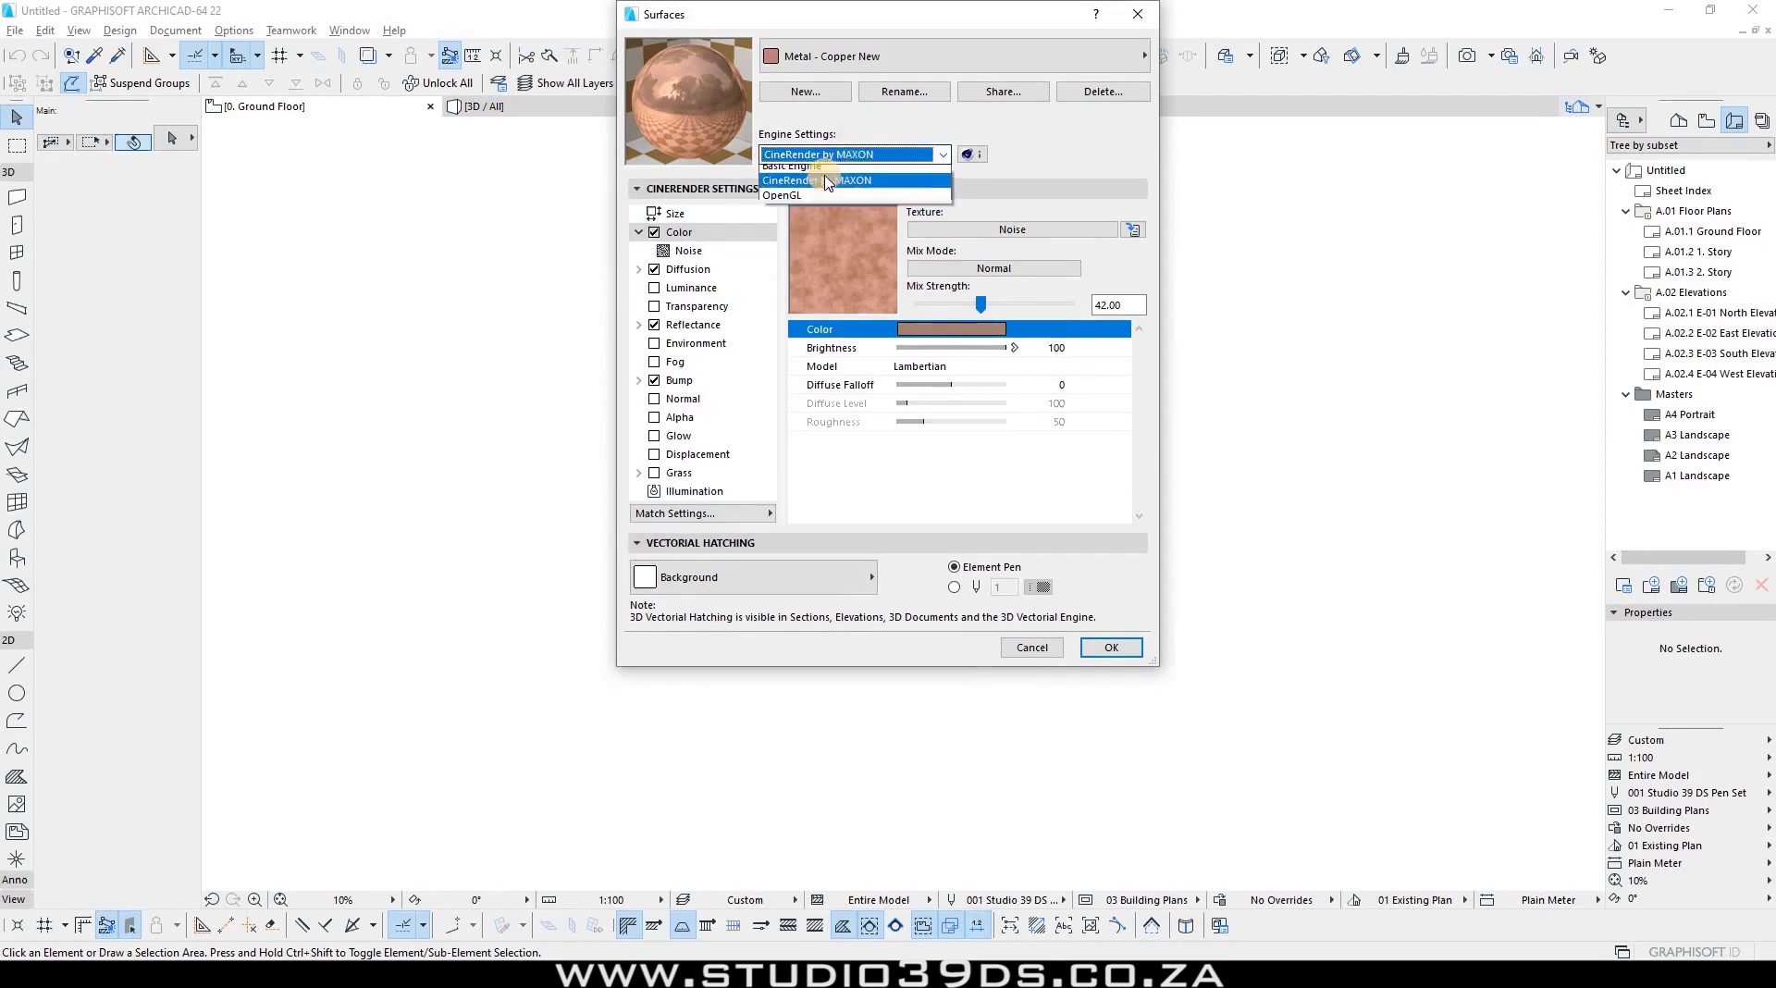
left_click(824, 173)
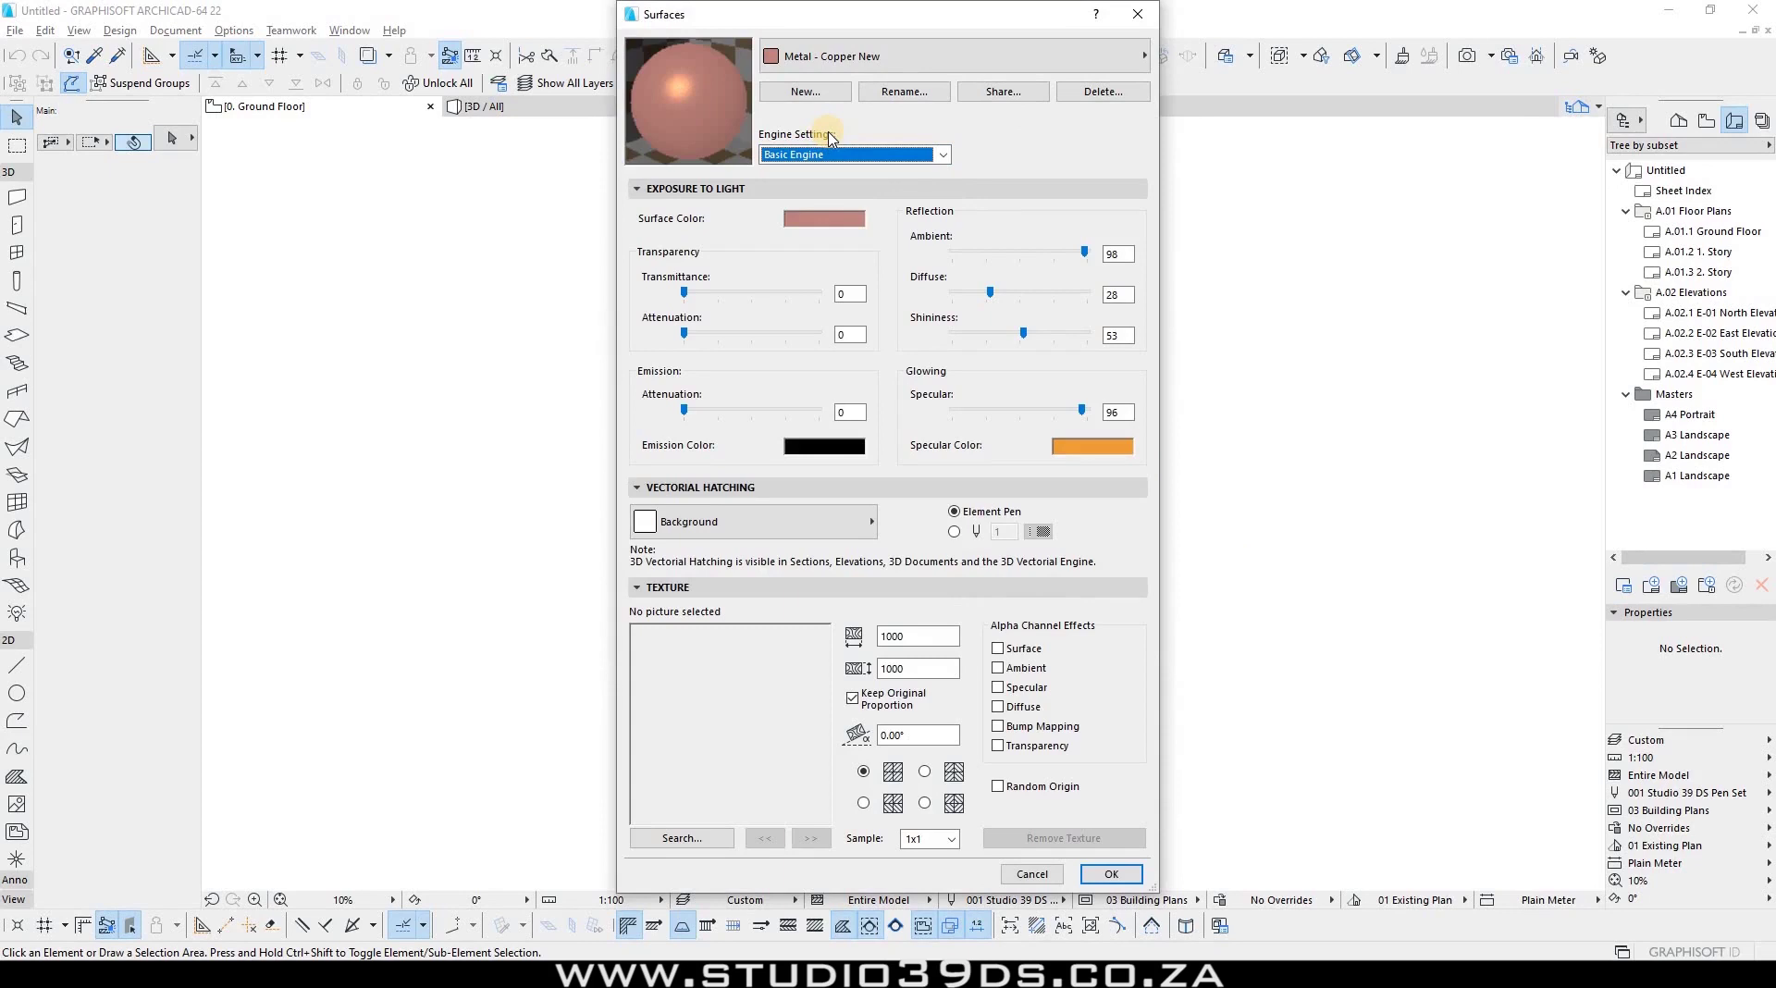
Step: Examine the available surfaces, the engine options, and the surface color and vectorial hatching settings of Metal - Copper New
left_click(837, 56)
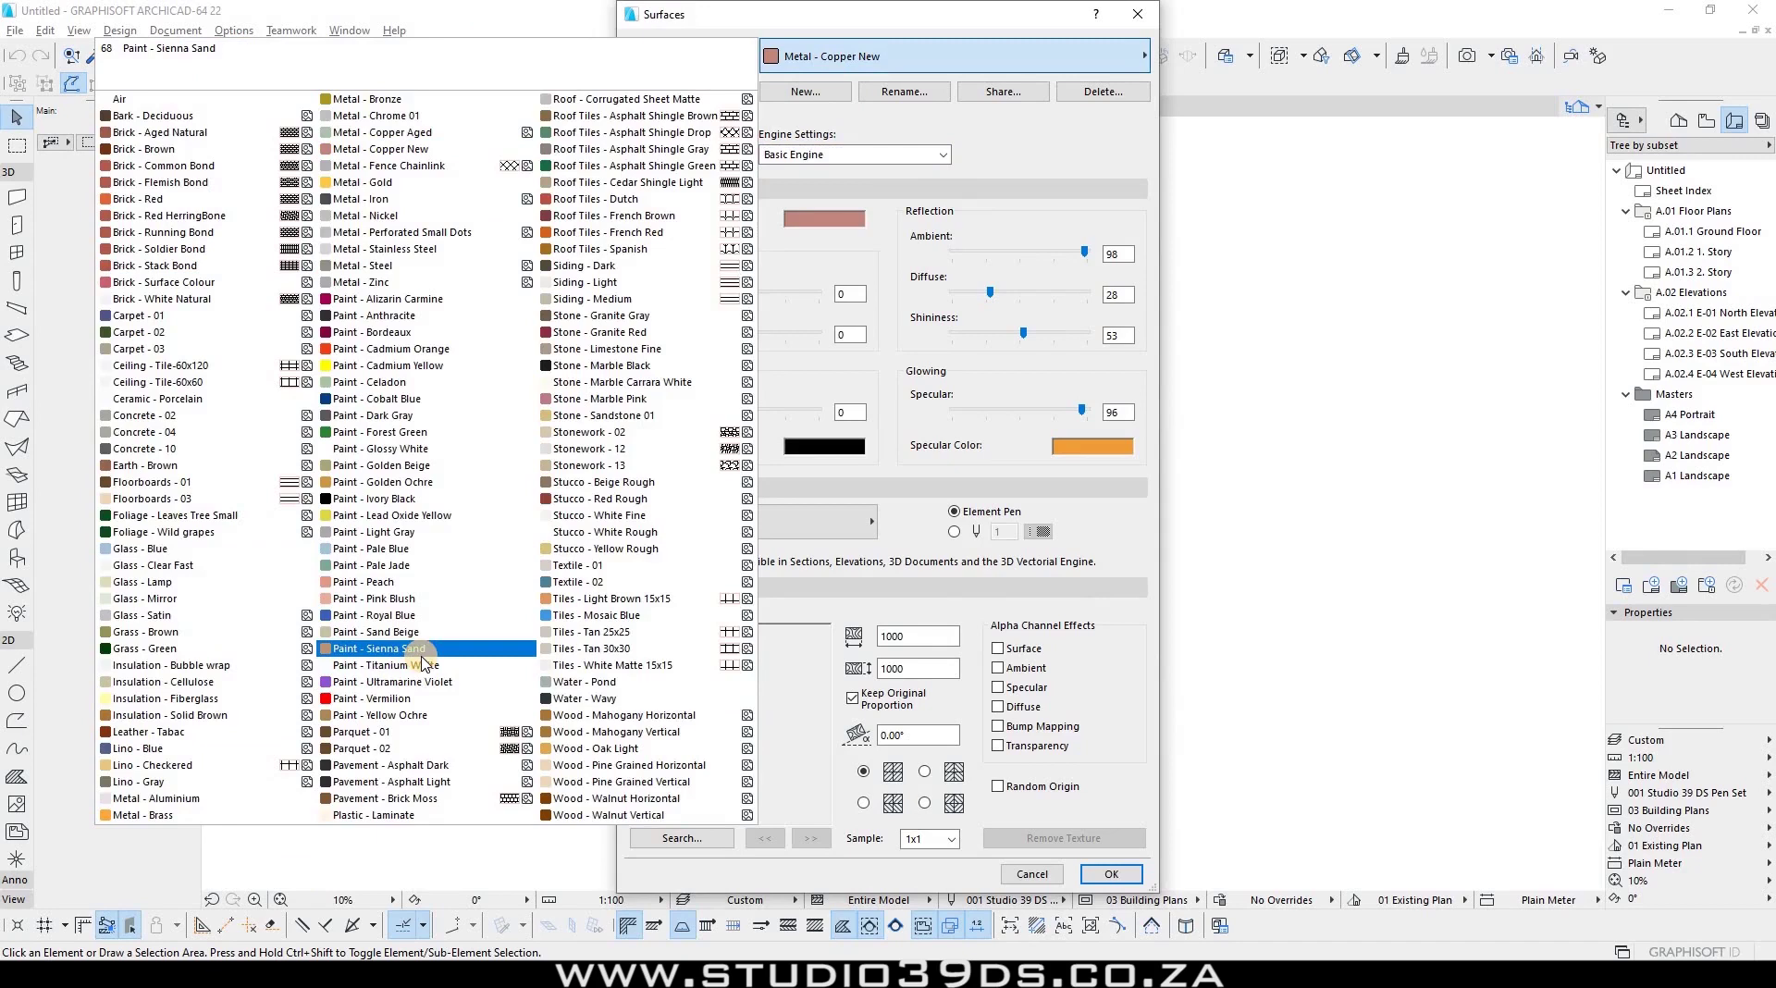
left_click(871, 157)
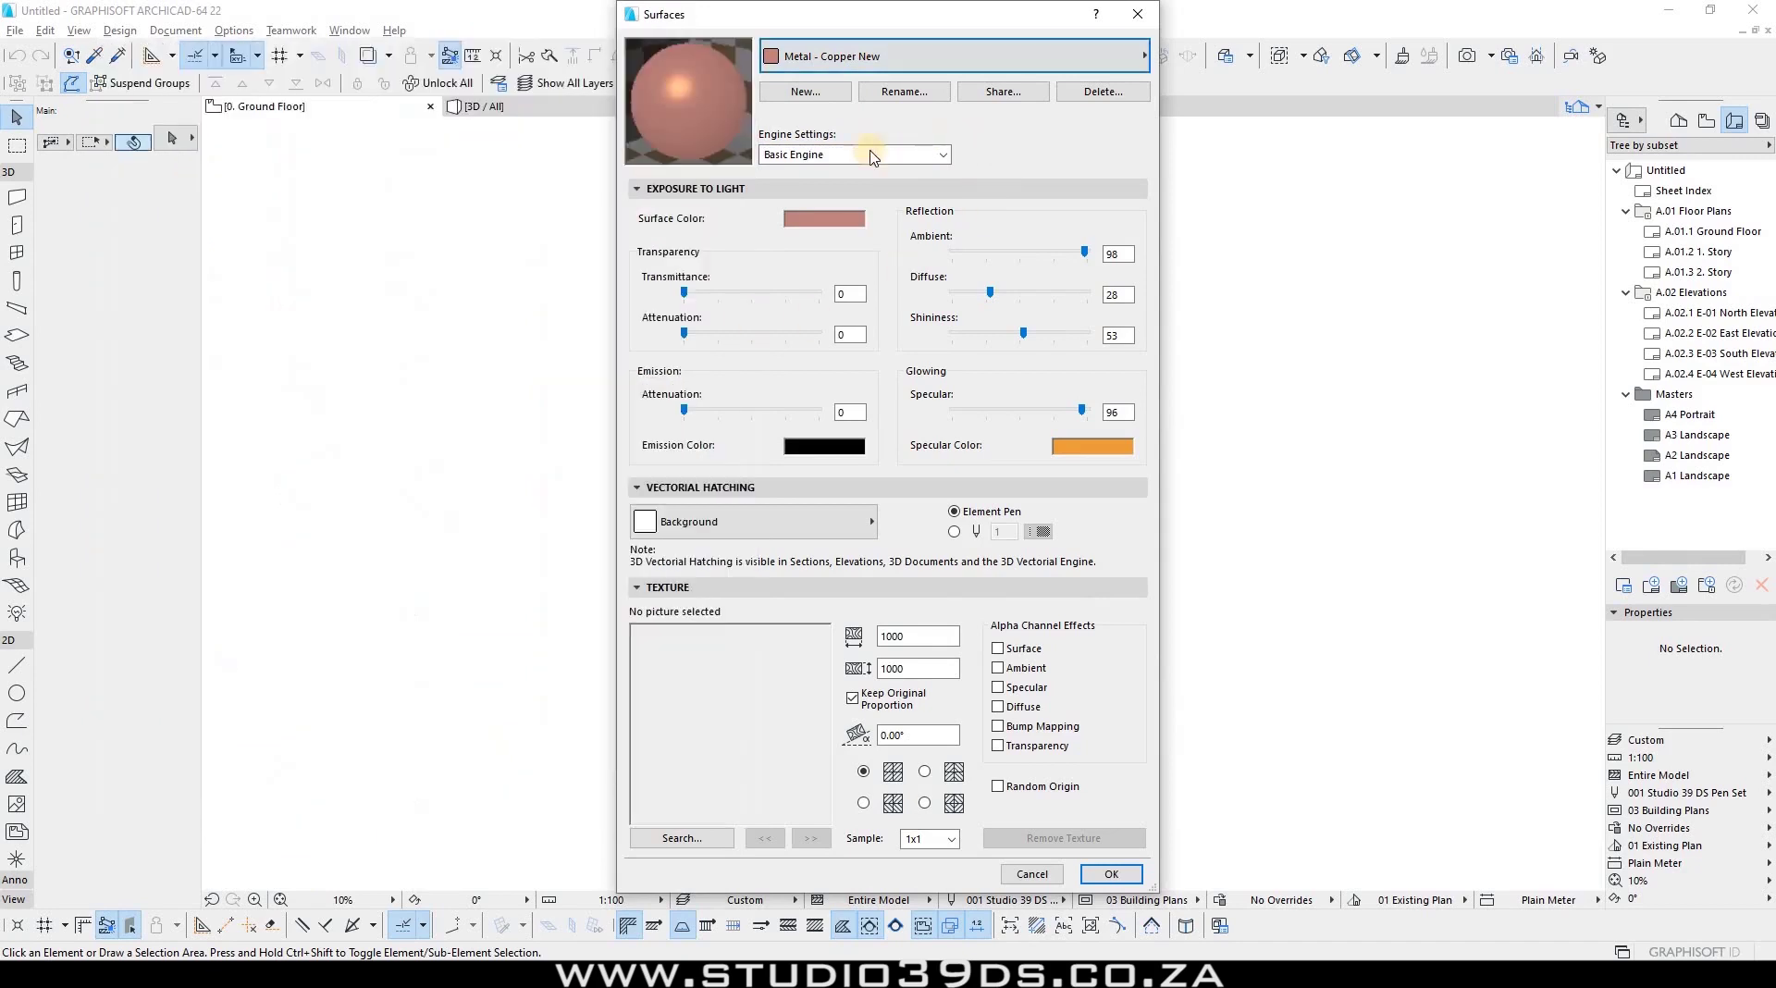
left_click(803, 155)
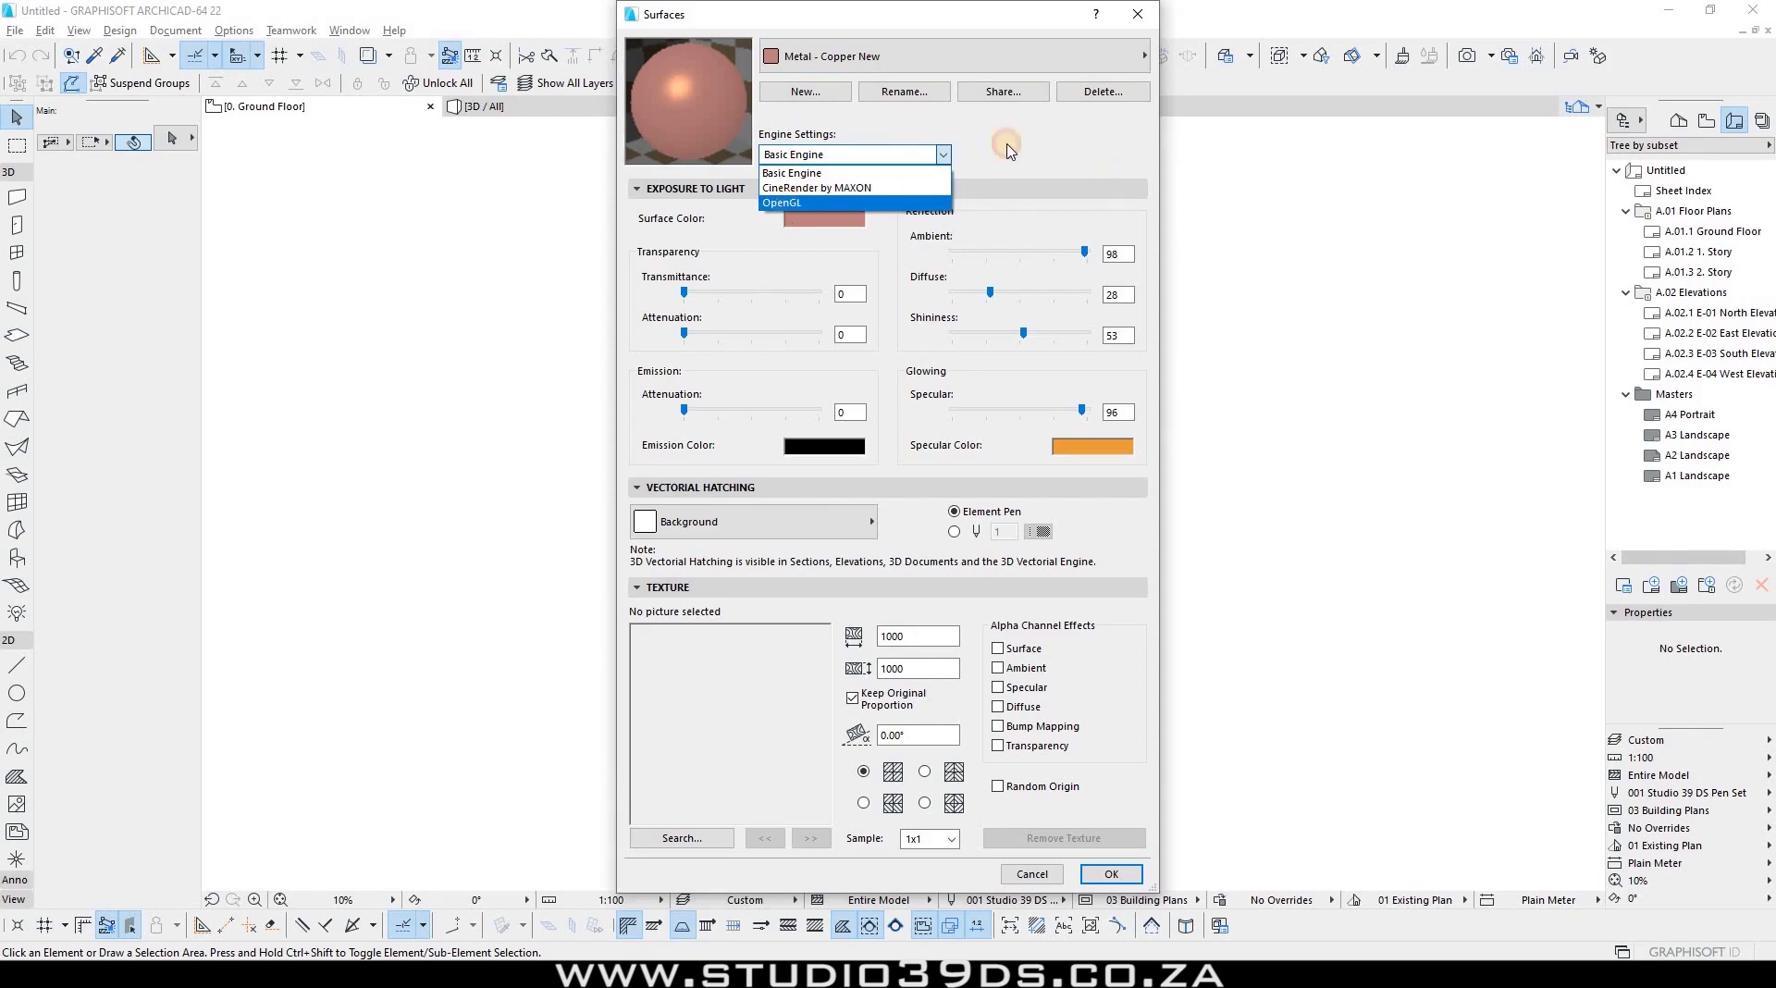
left_click(865, 154)
left_click(836, 156)
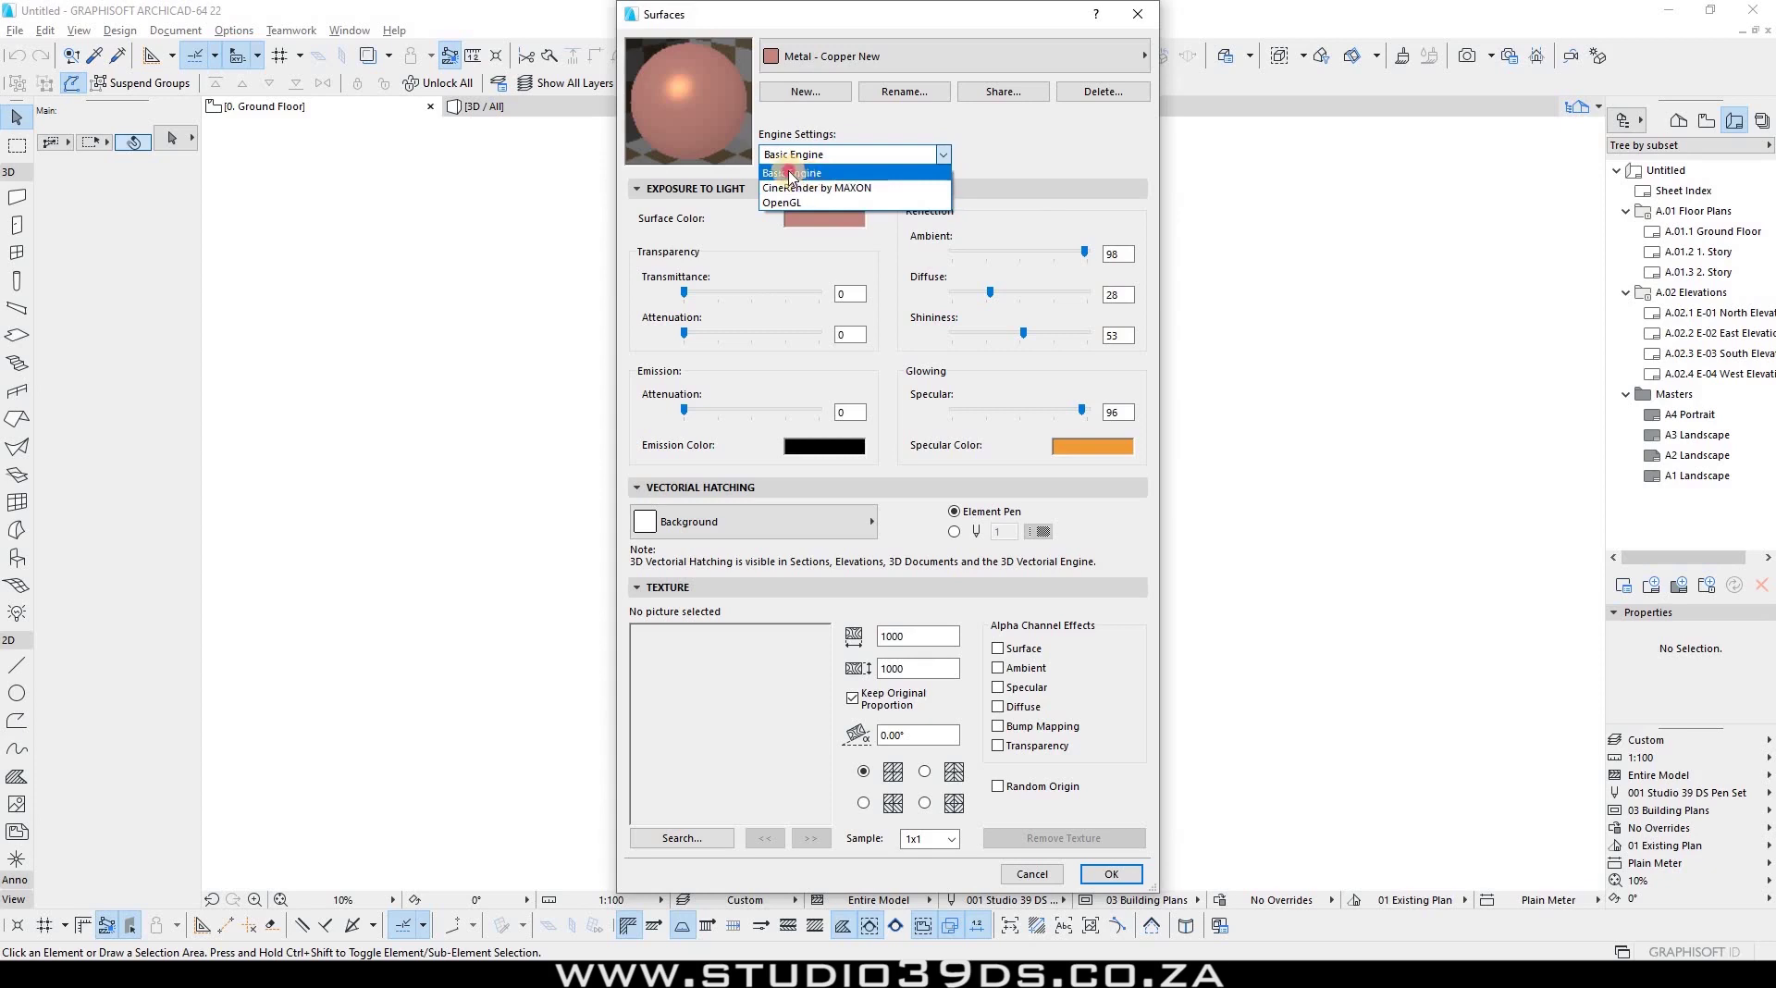
left_click(793, 111)
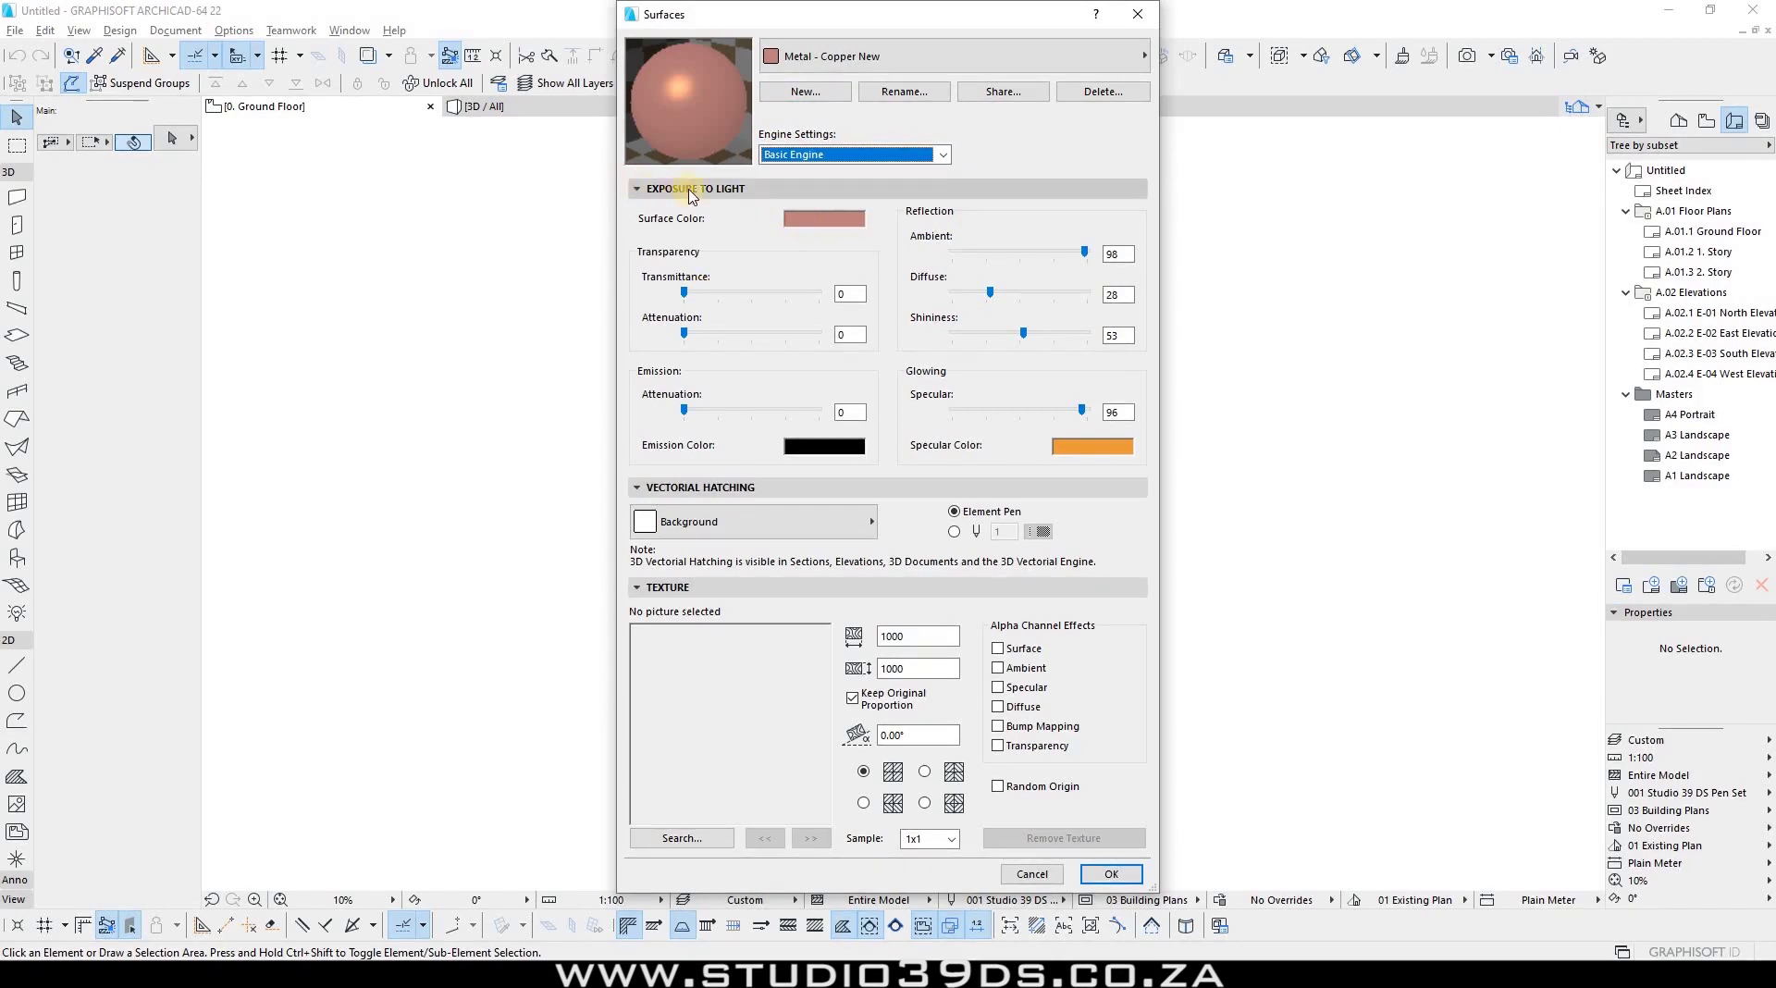
left_click(814, 222)
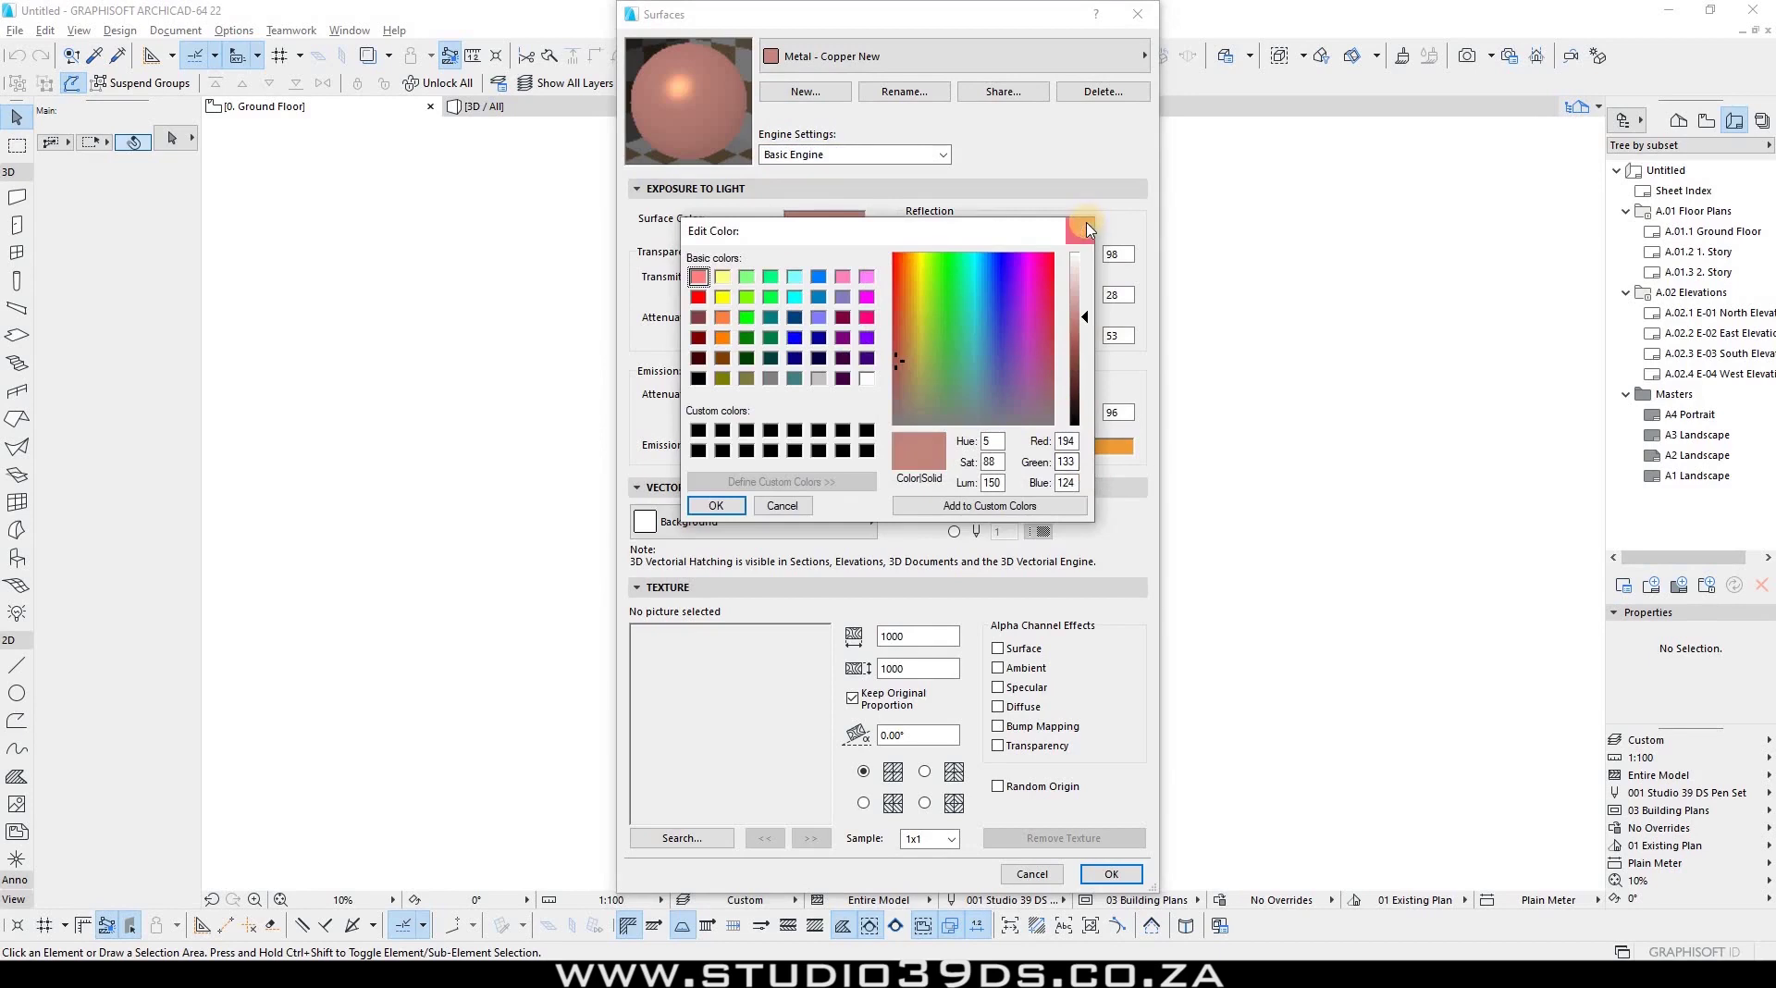
left_click(1079, 231)
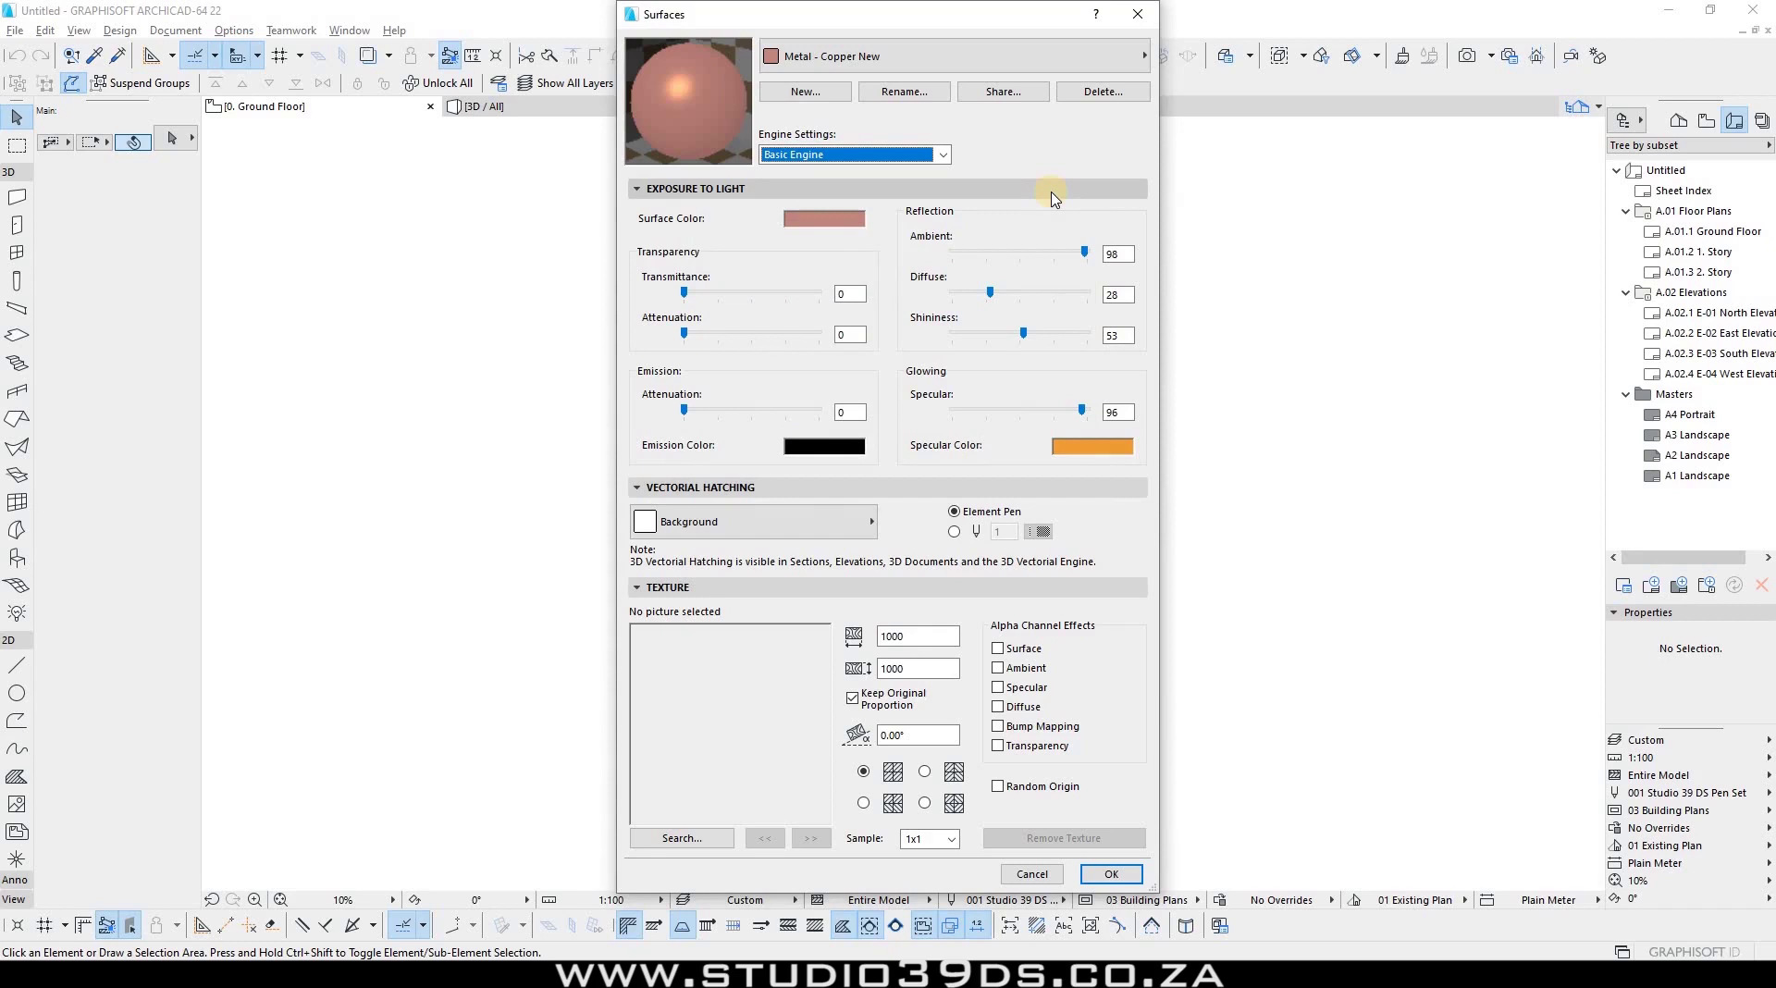
left_click(896, 59)
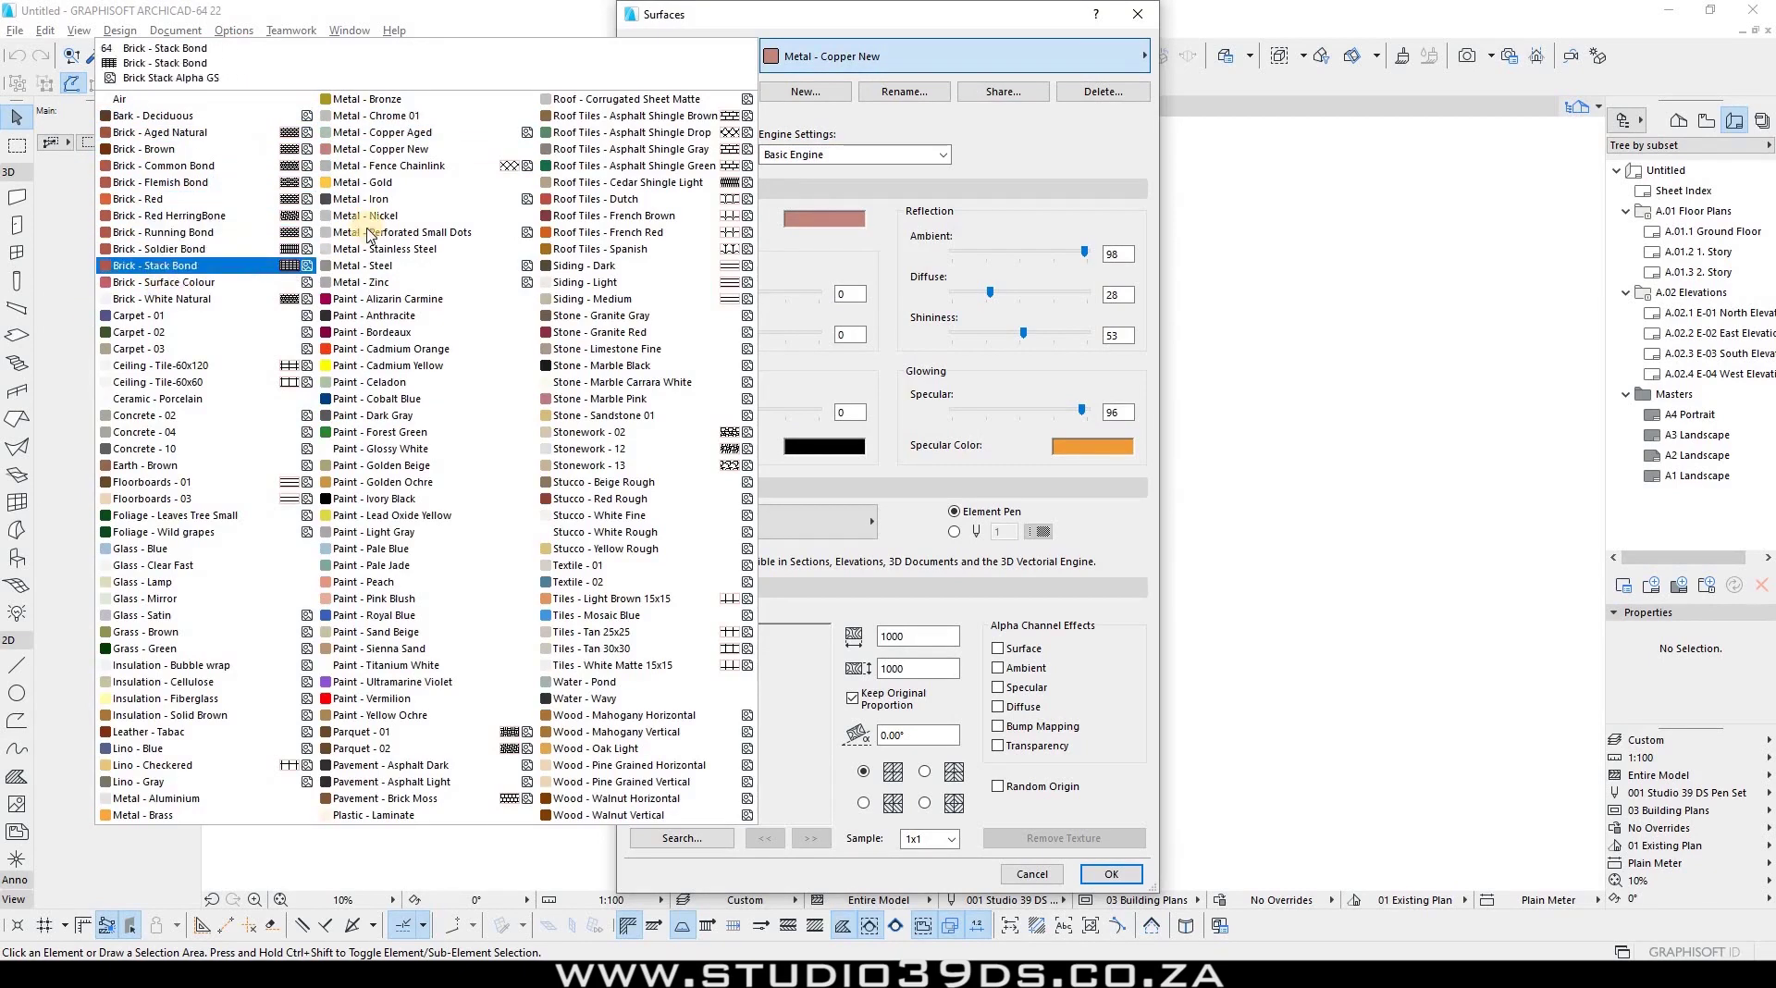
left_click(953, 135)
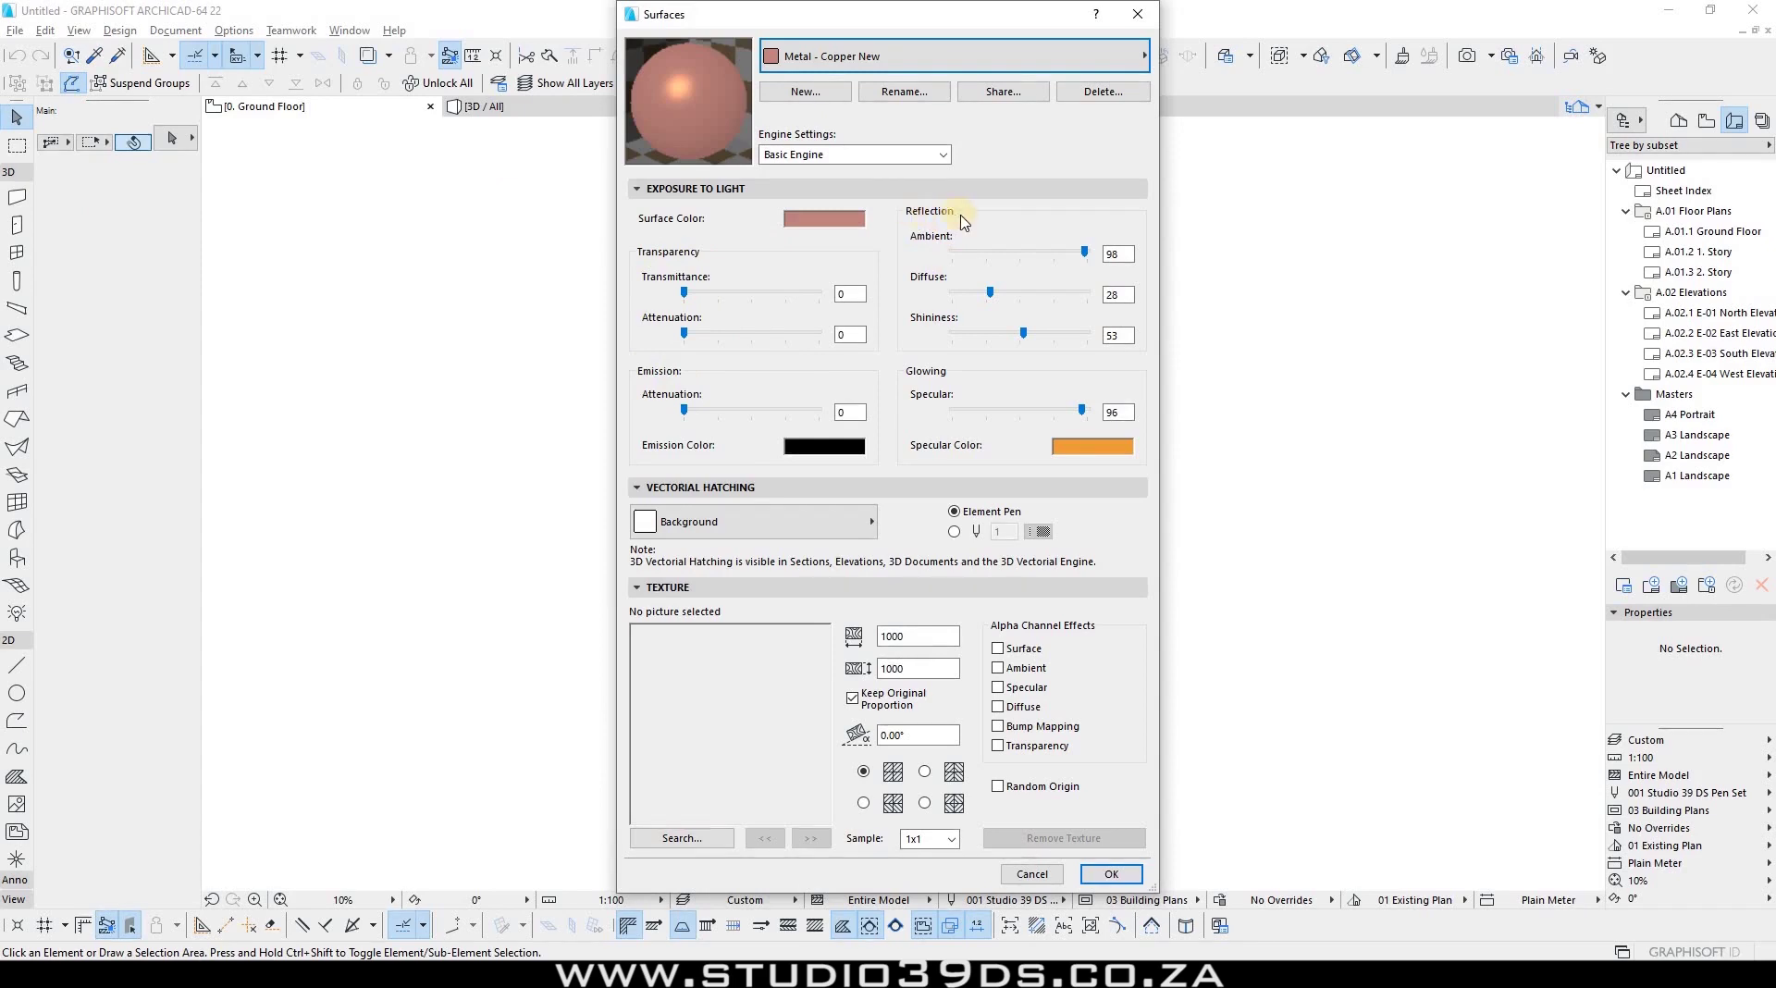
left_click(717, 525)
left_click(718, 525)
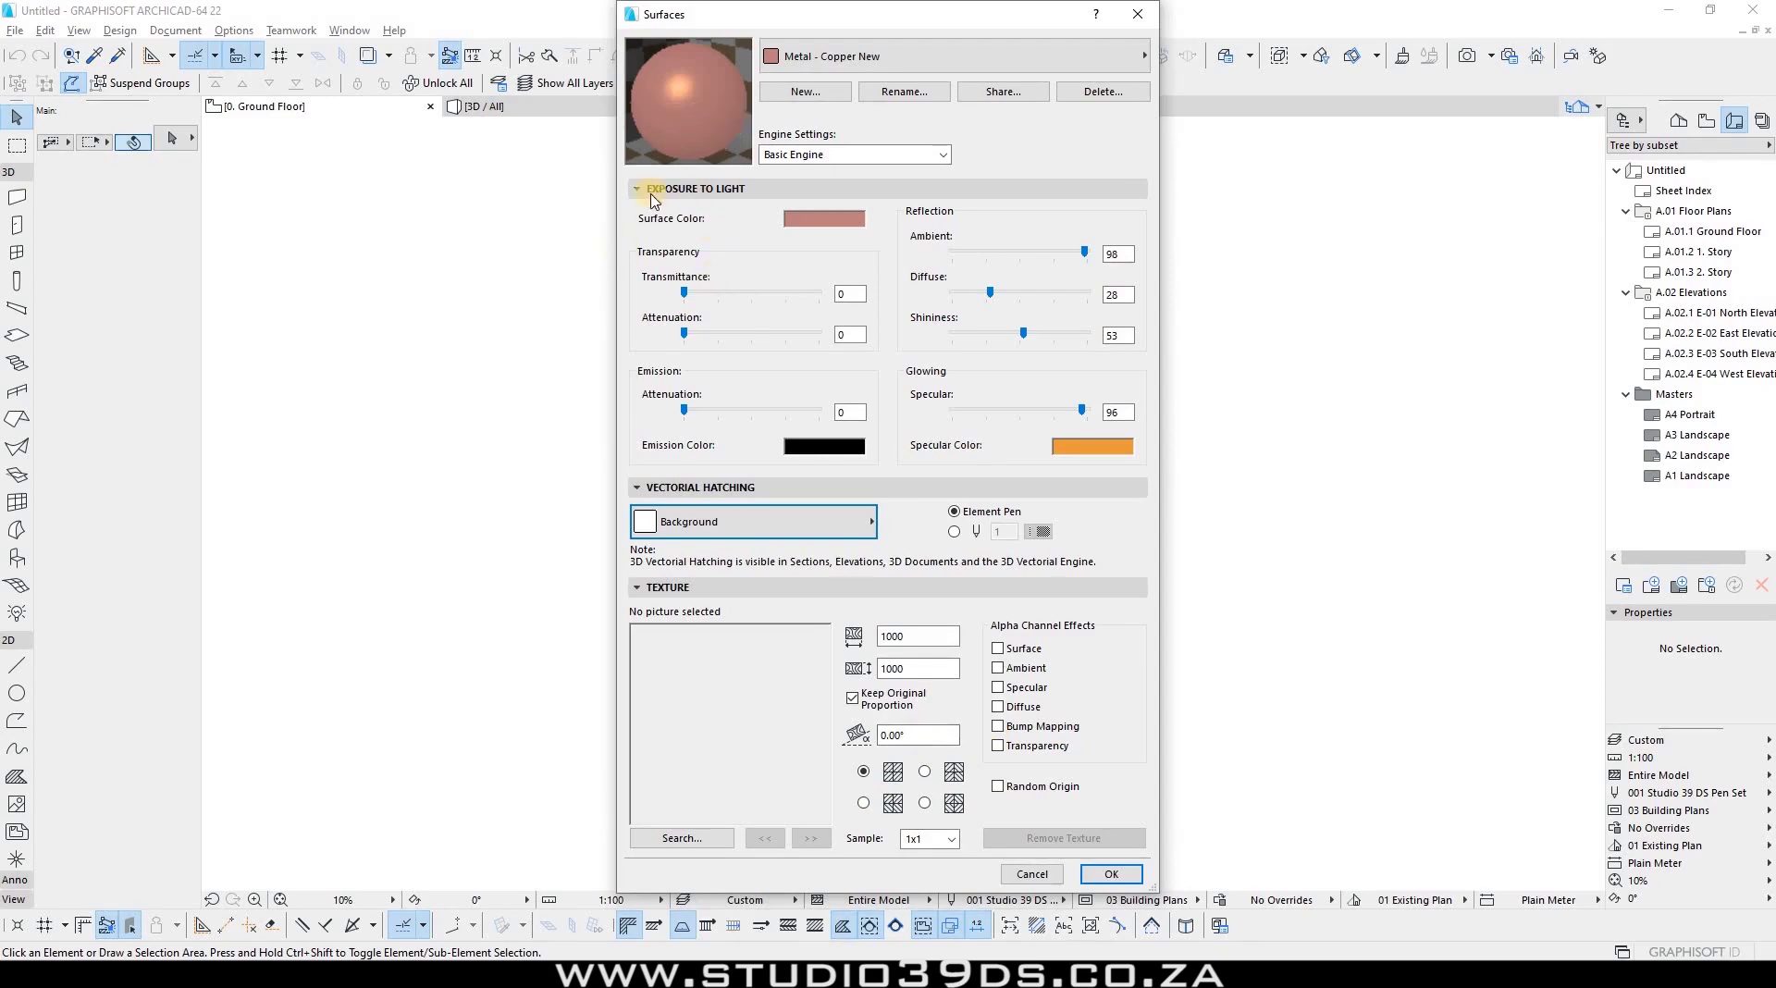
Step: Preview the Glass - Blue, Carpet - 03 and Paint - Cobalt Blue surfaces with their Basic Engine settings
left_click(832, 64)
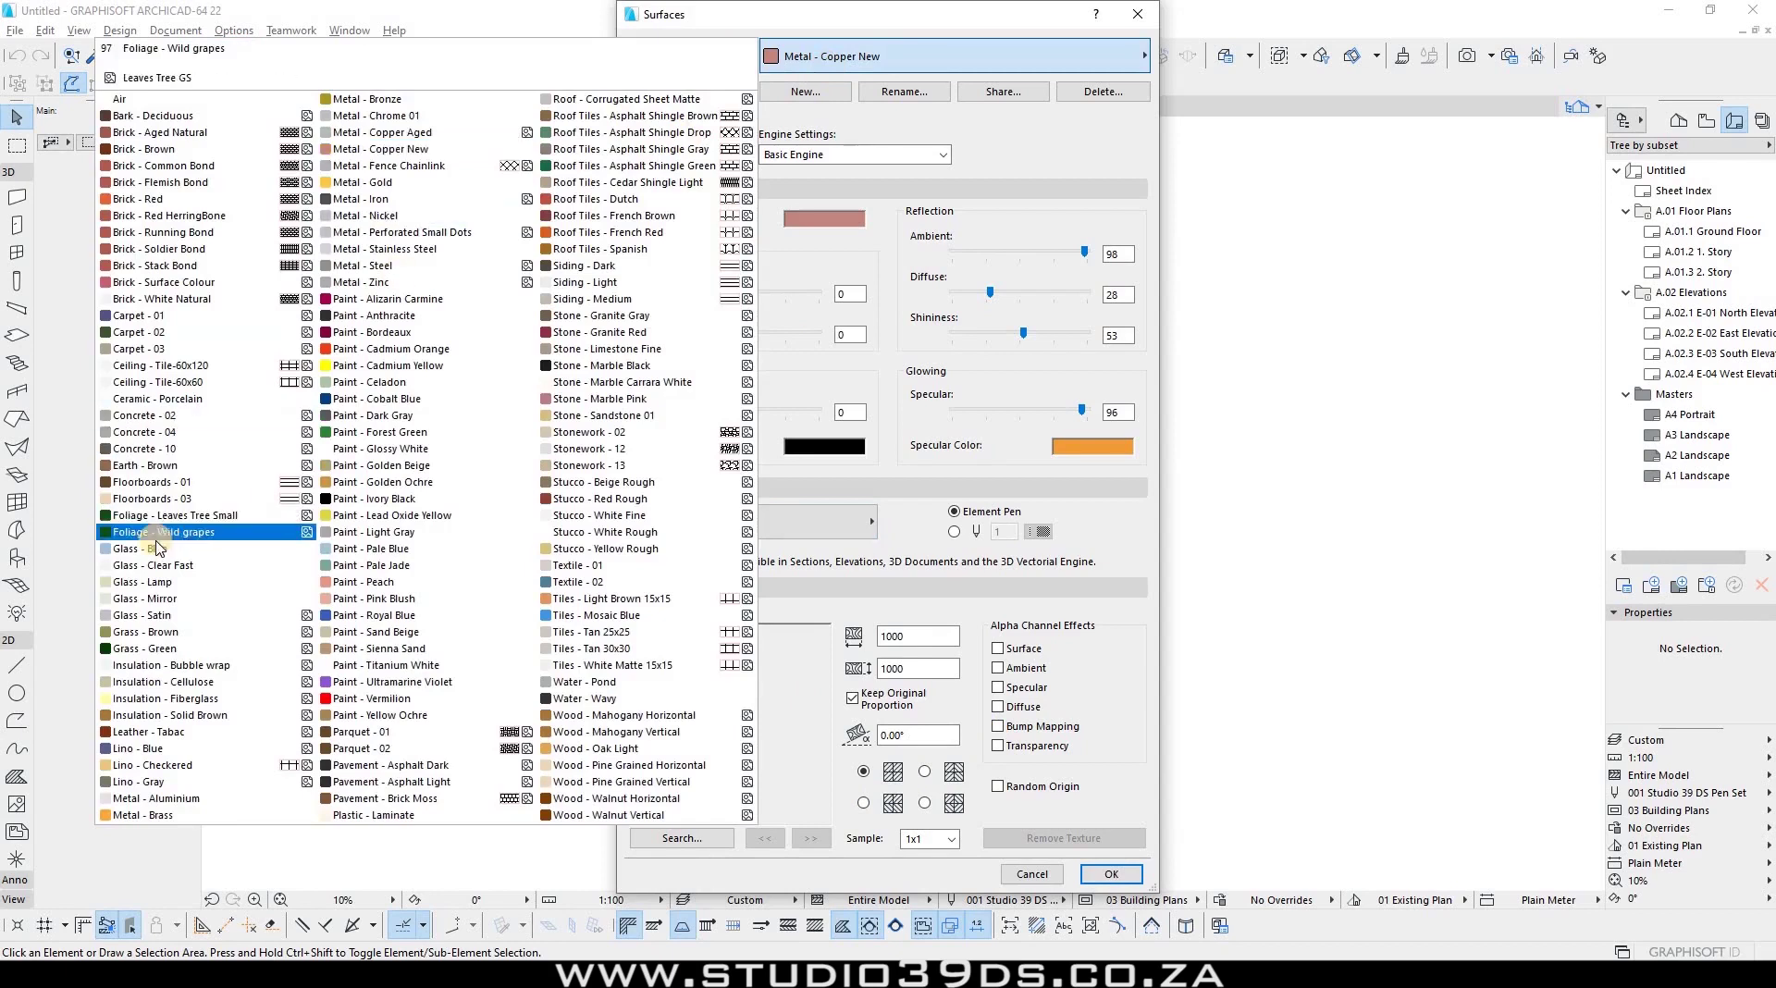
left_click(156, 548)
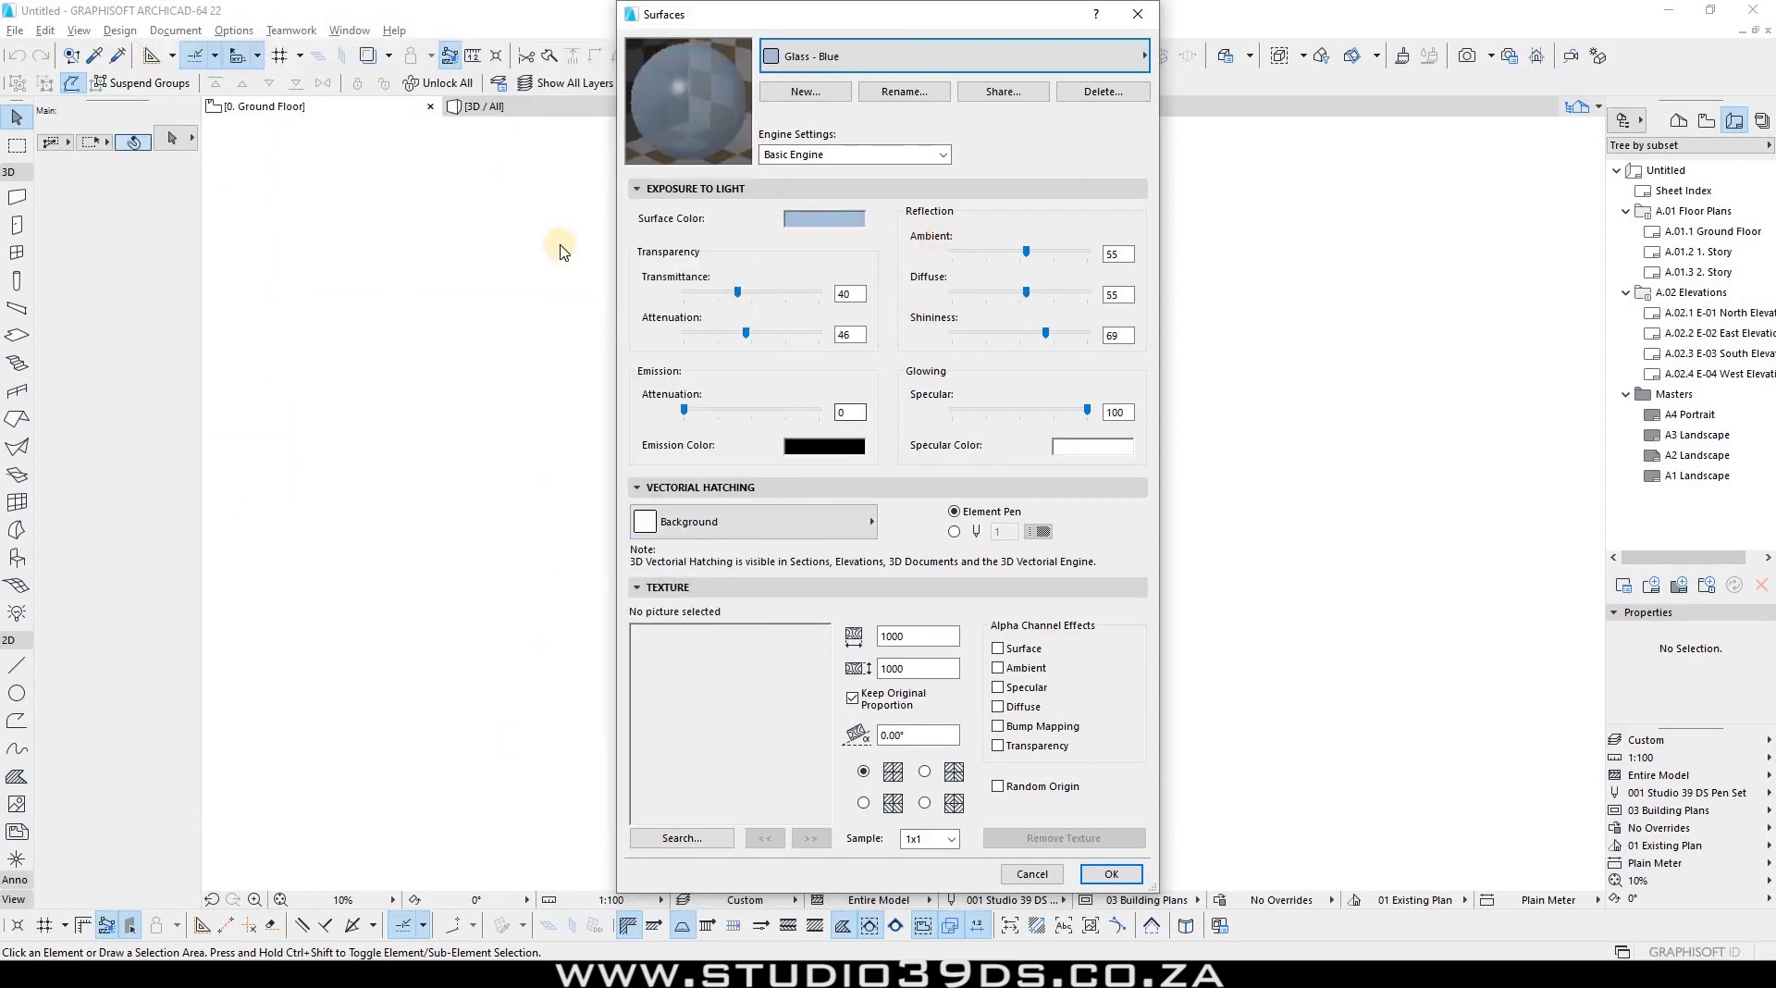
left_click(817, 65)
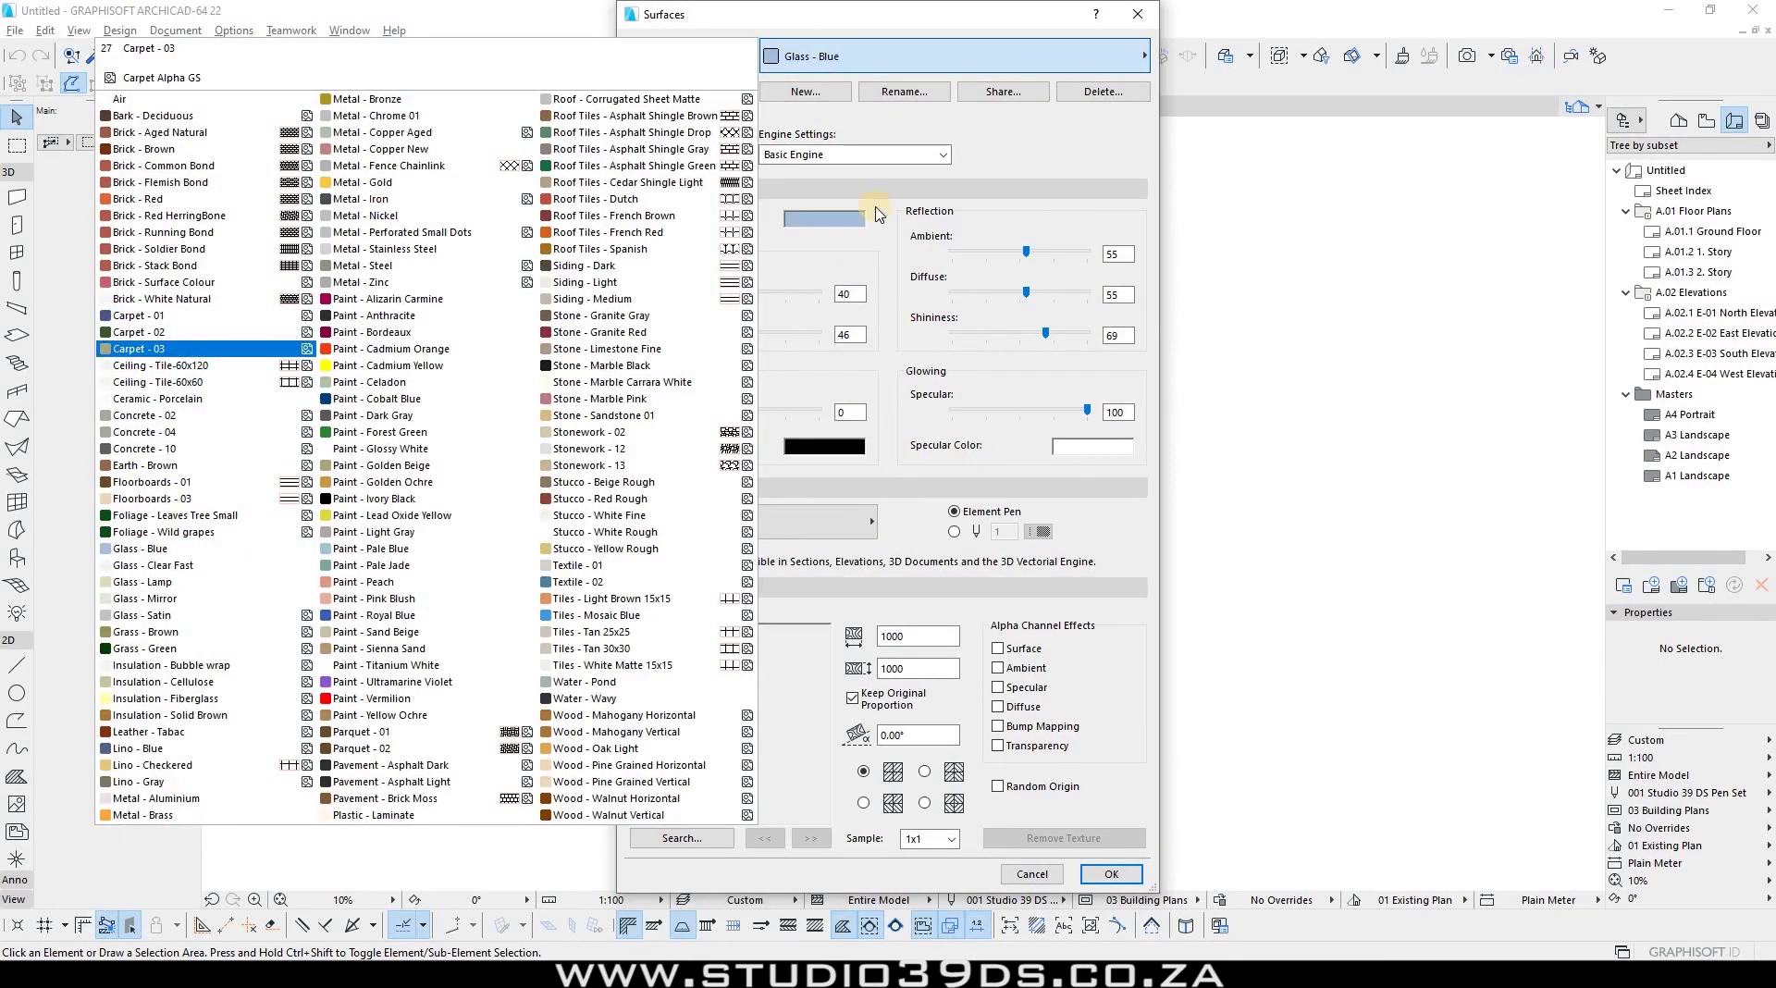
key("Return")
left_click(829, 58)
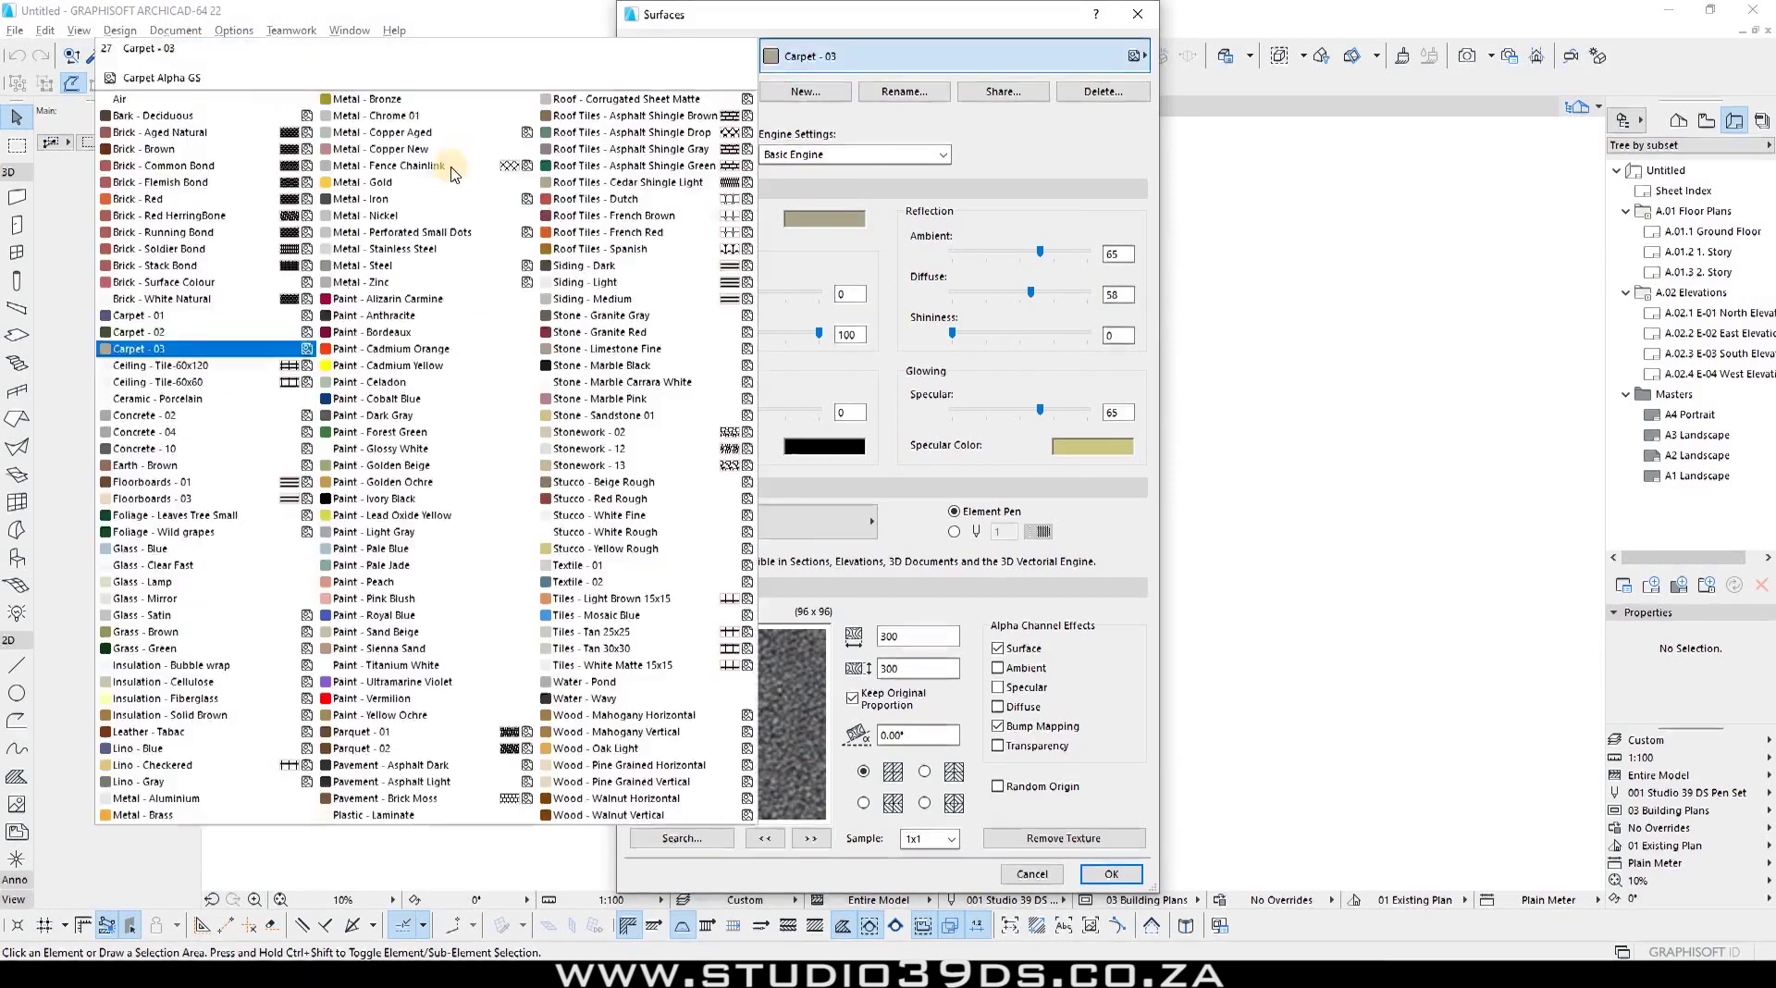
left_click(392, 399)
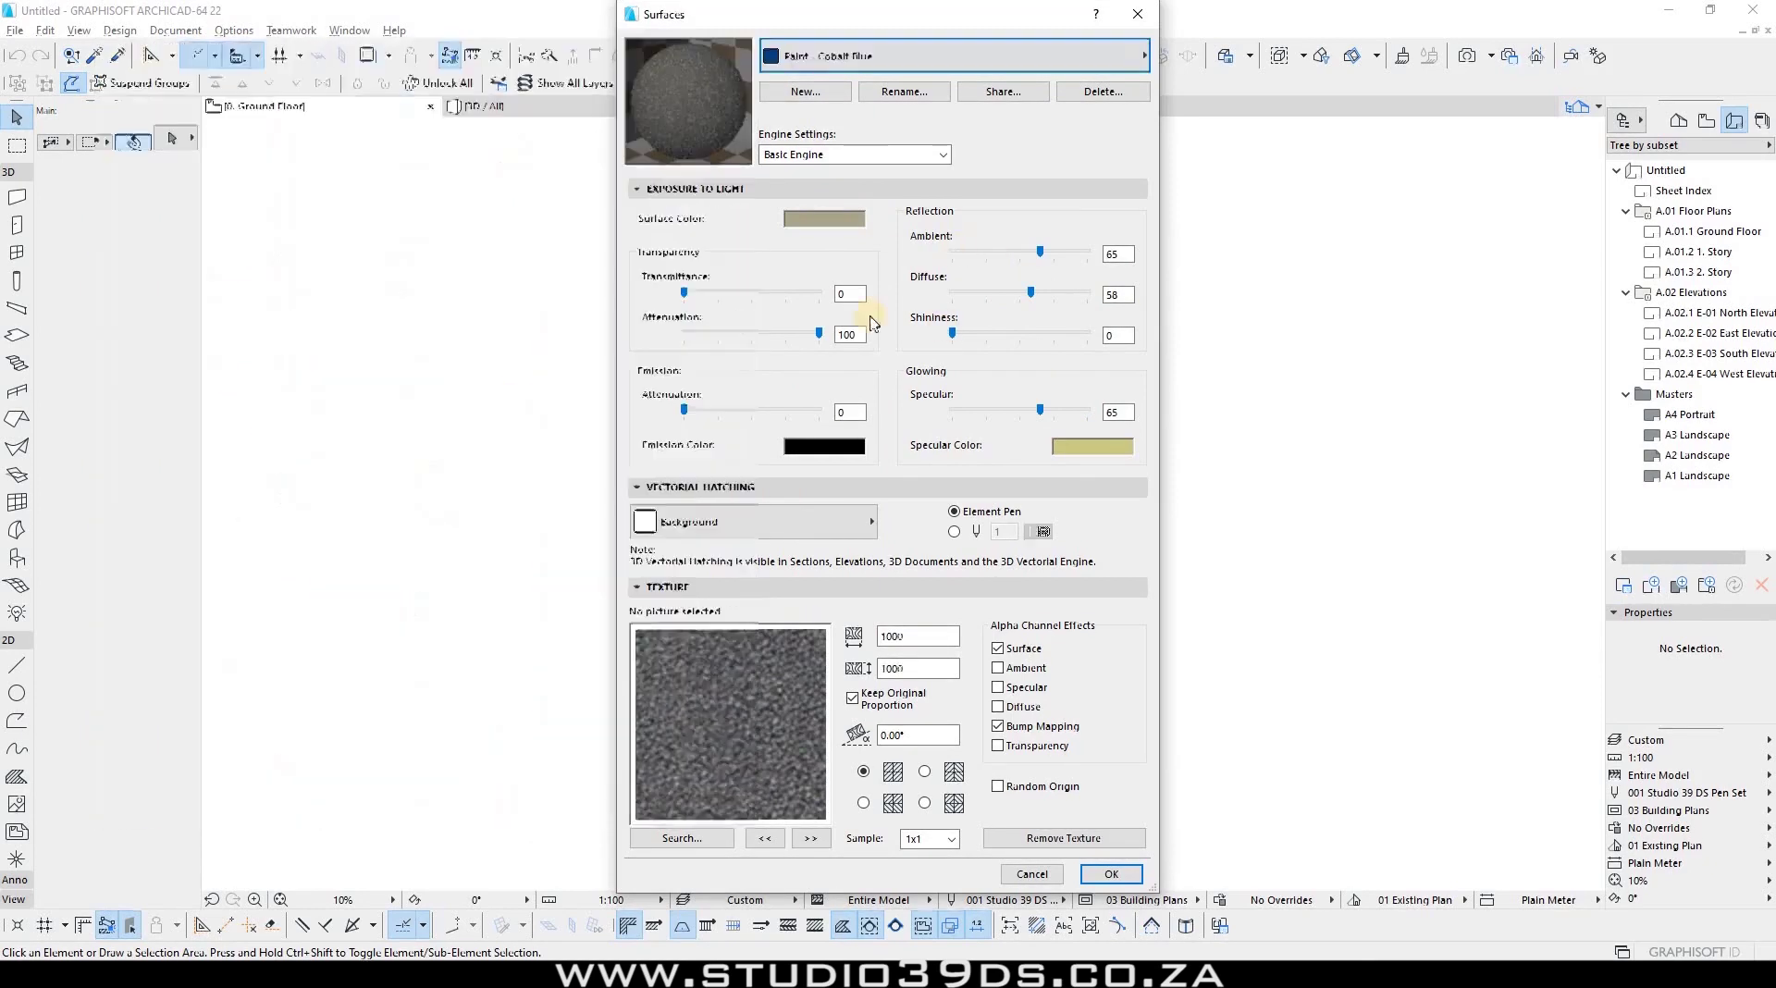
left_click(874, 61)
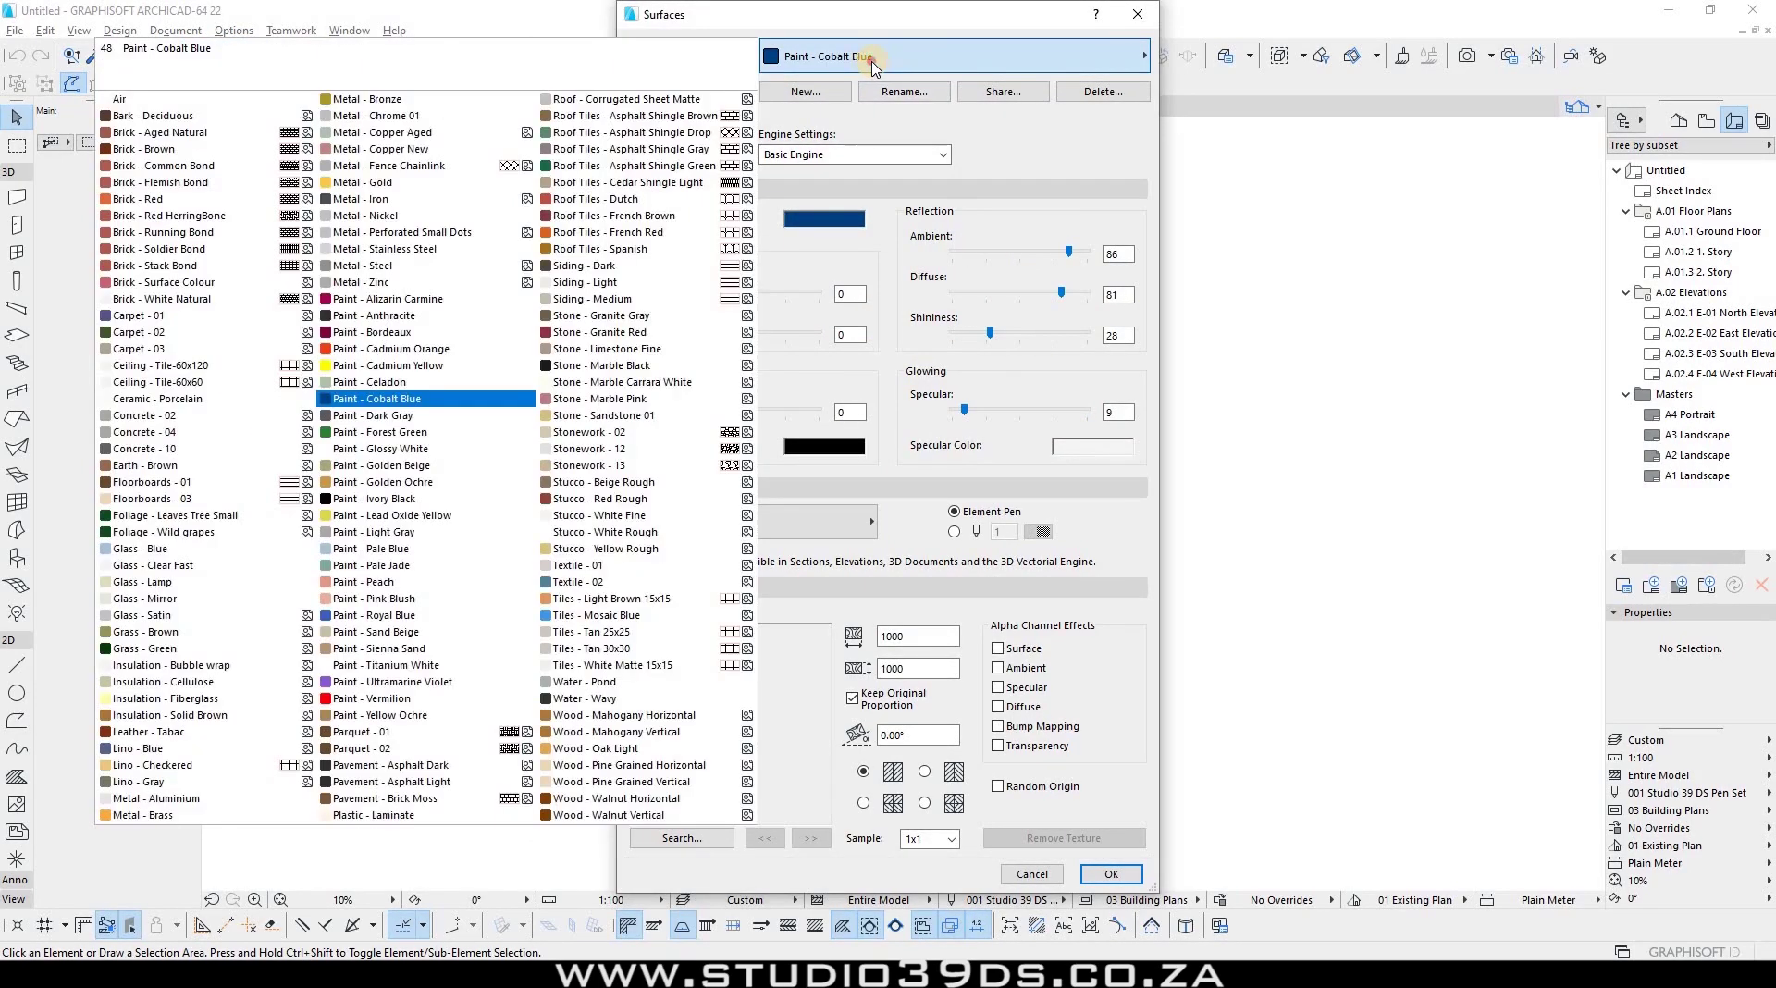
left_click(912, 256)
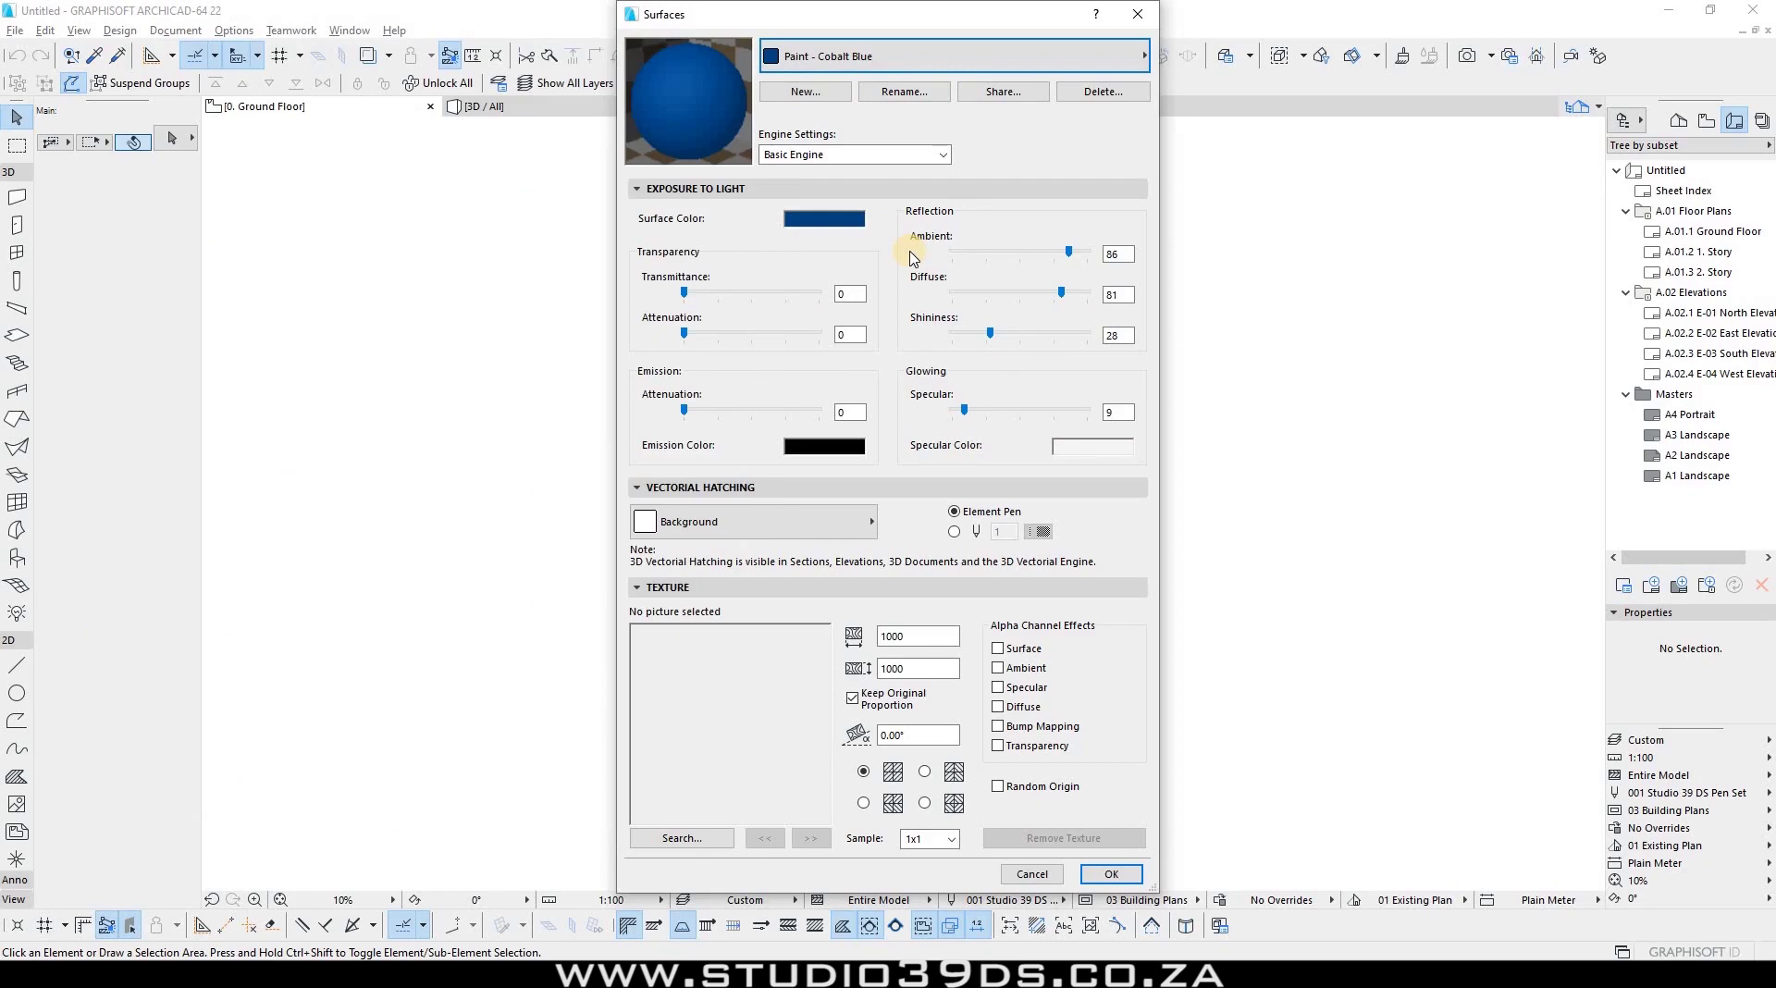
Step: Select the Metal - Copper New surface and create a new surface by duplicating it under the suggested name
left_click(847, 60)
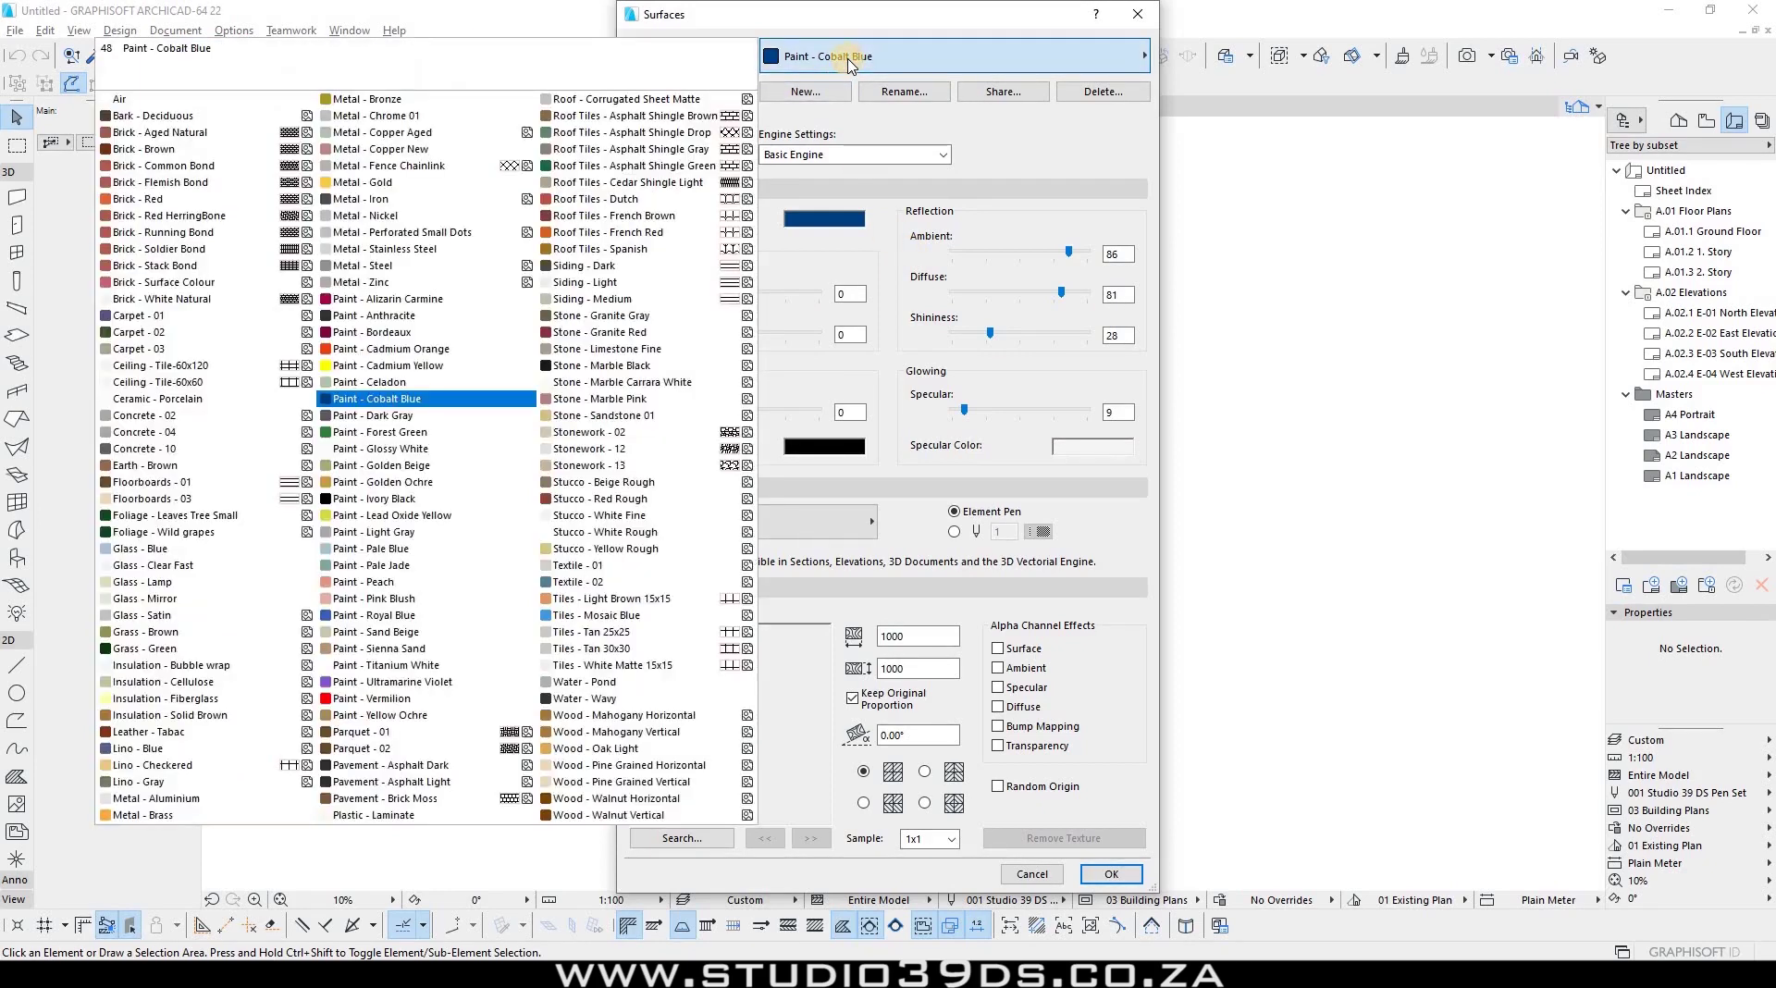
left_click(445, 153)
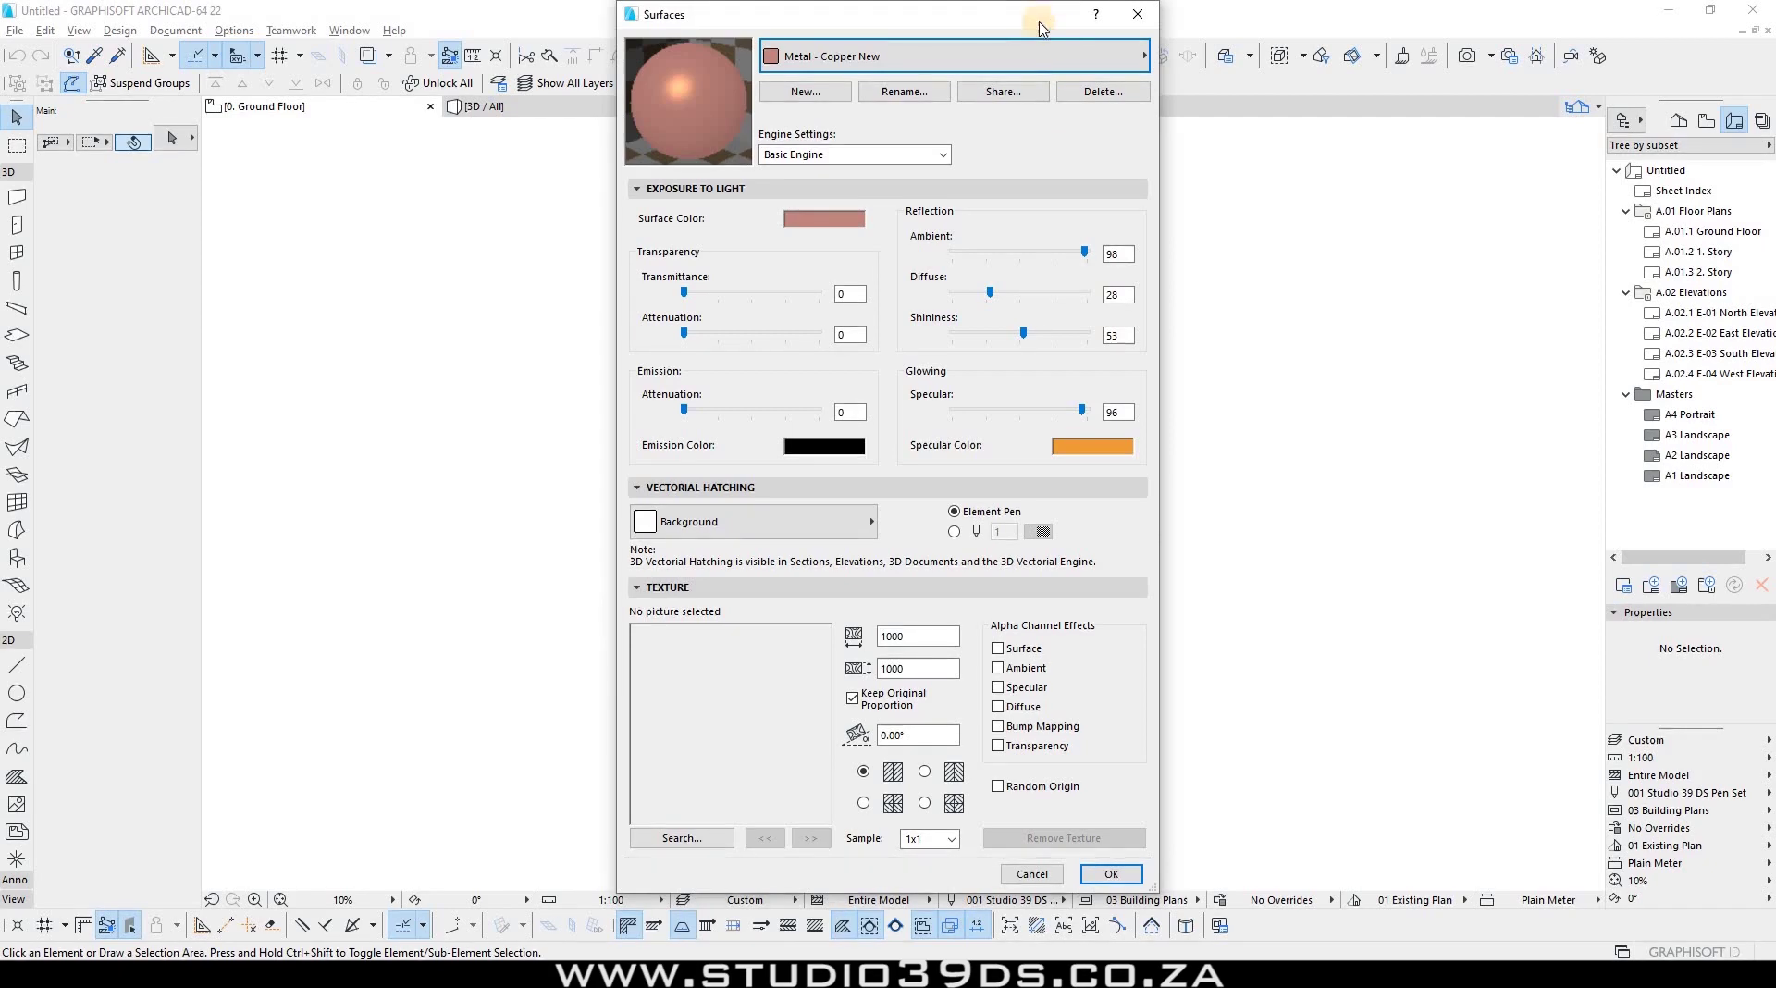
left_click(852, 61)
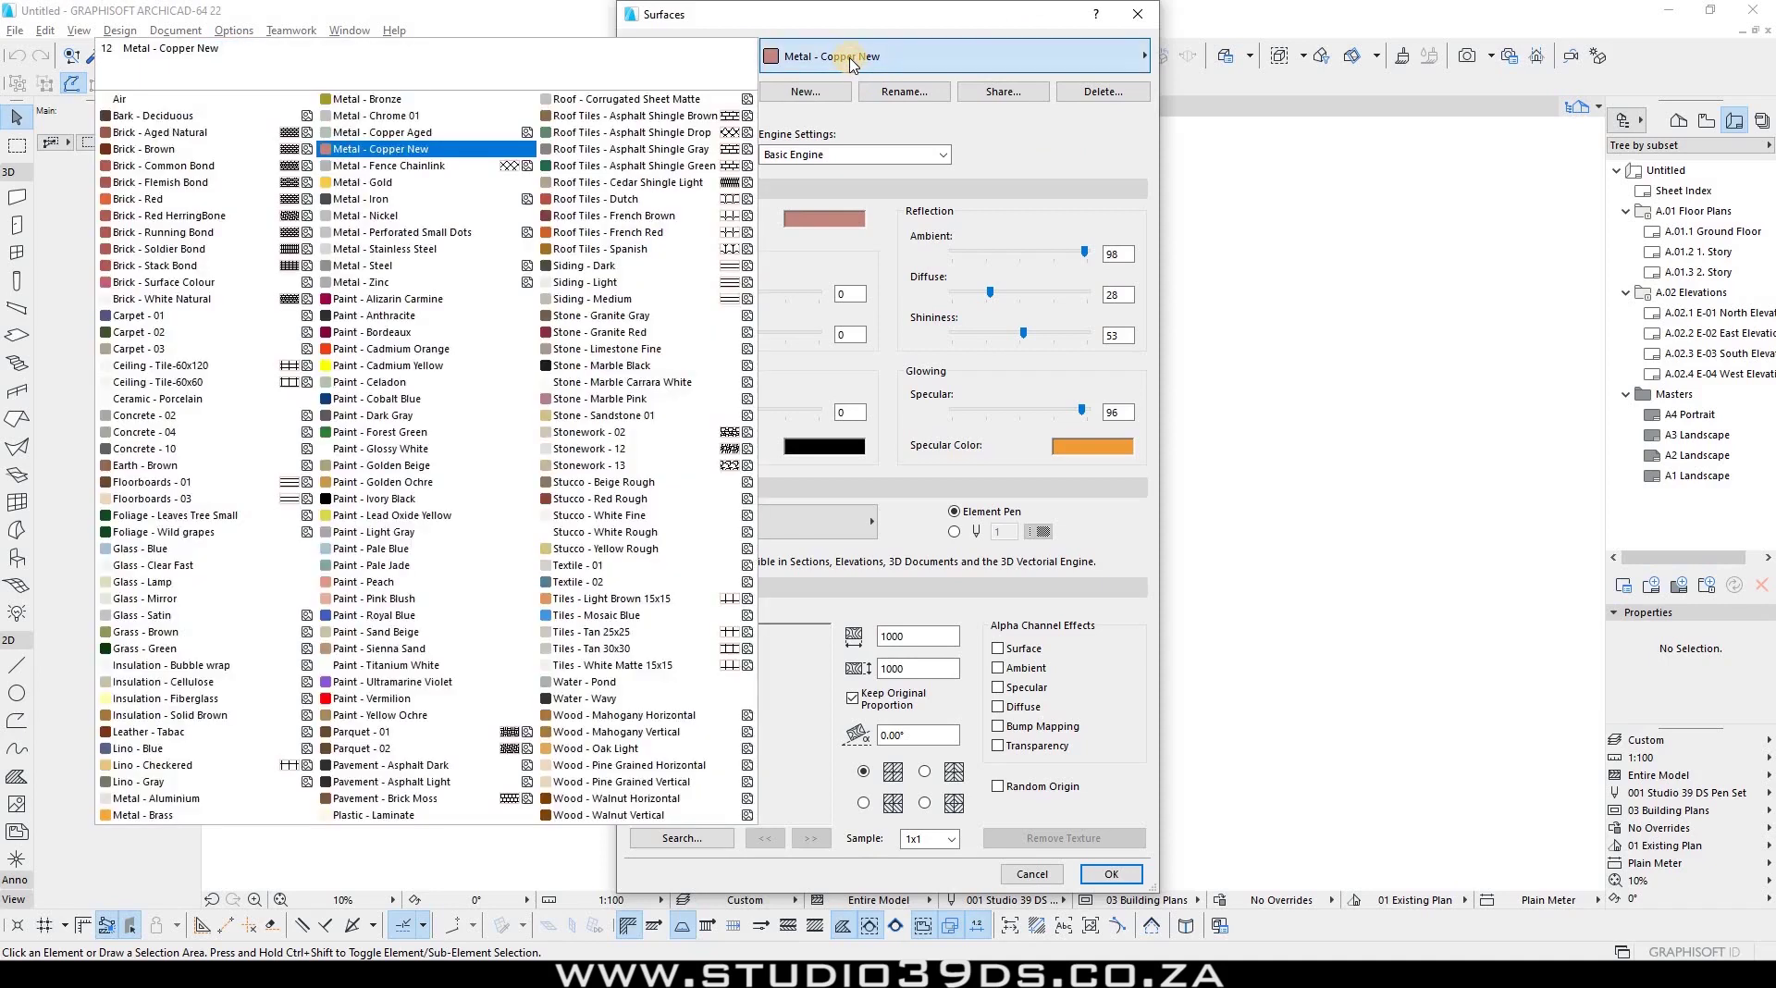
left_click(852, 61)
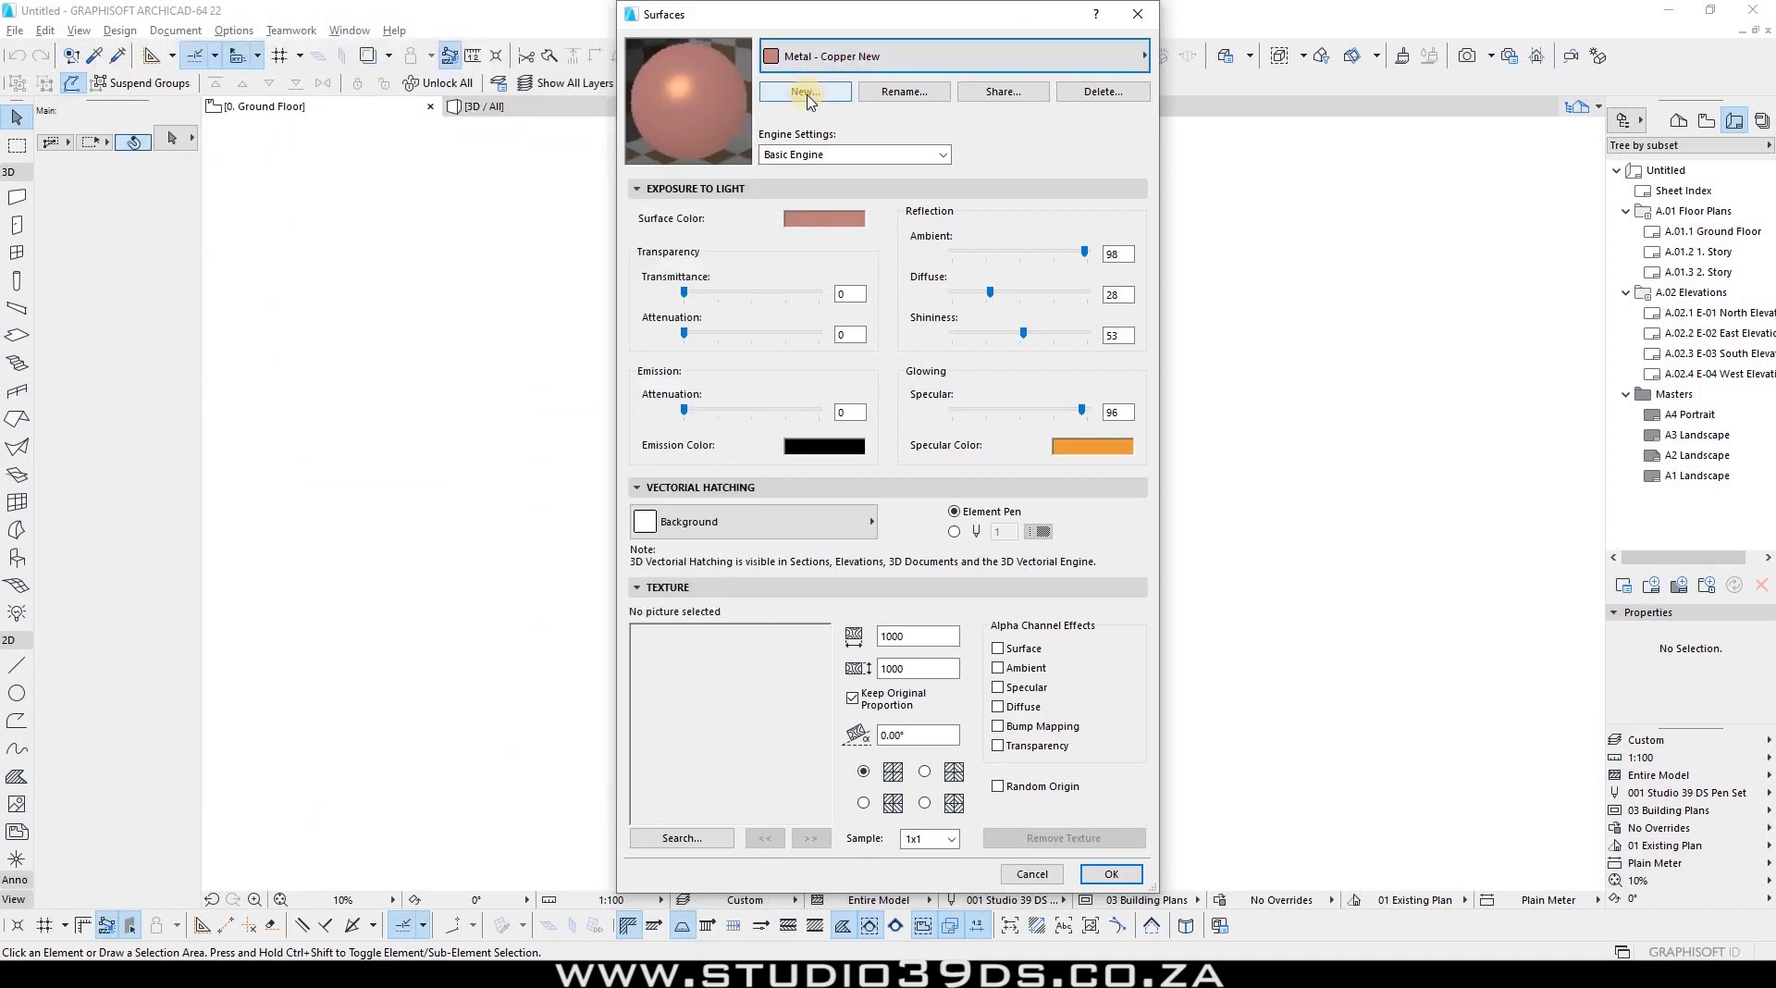
left_click(806, 91)
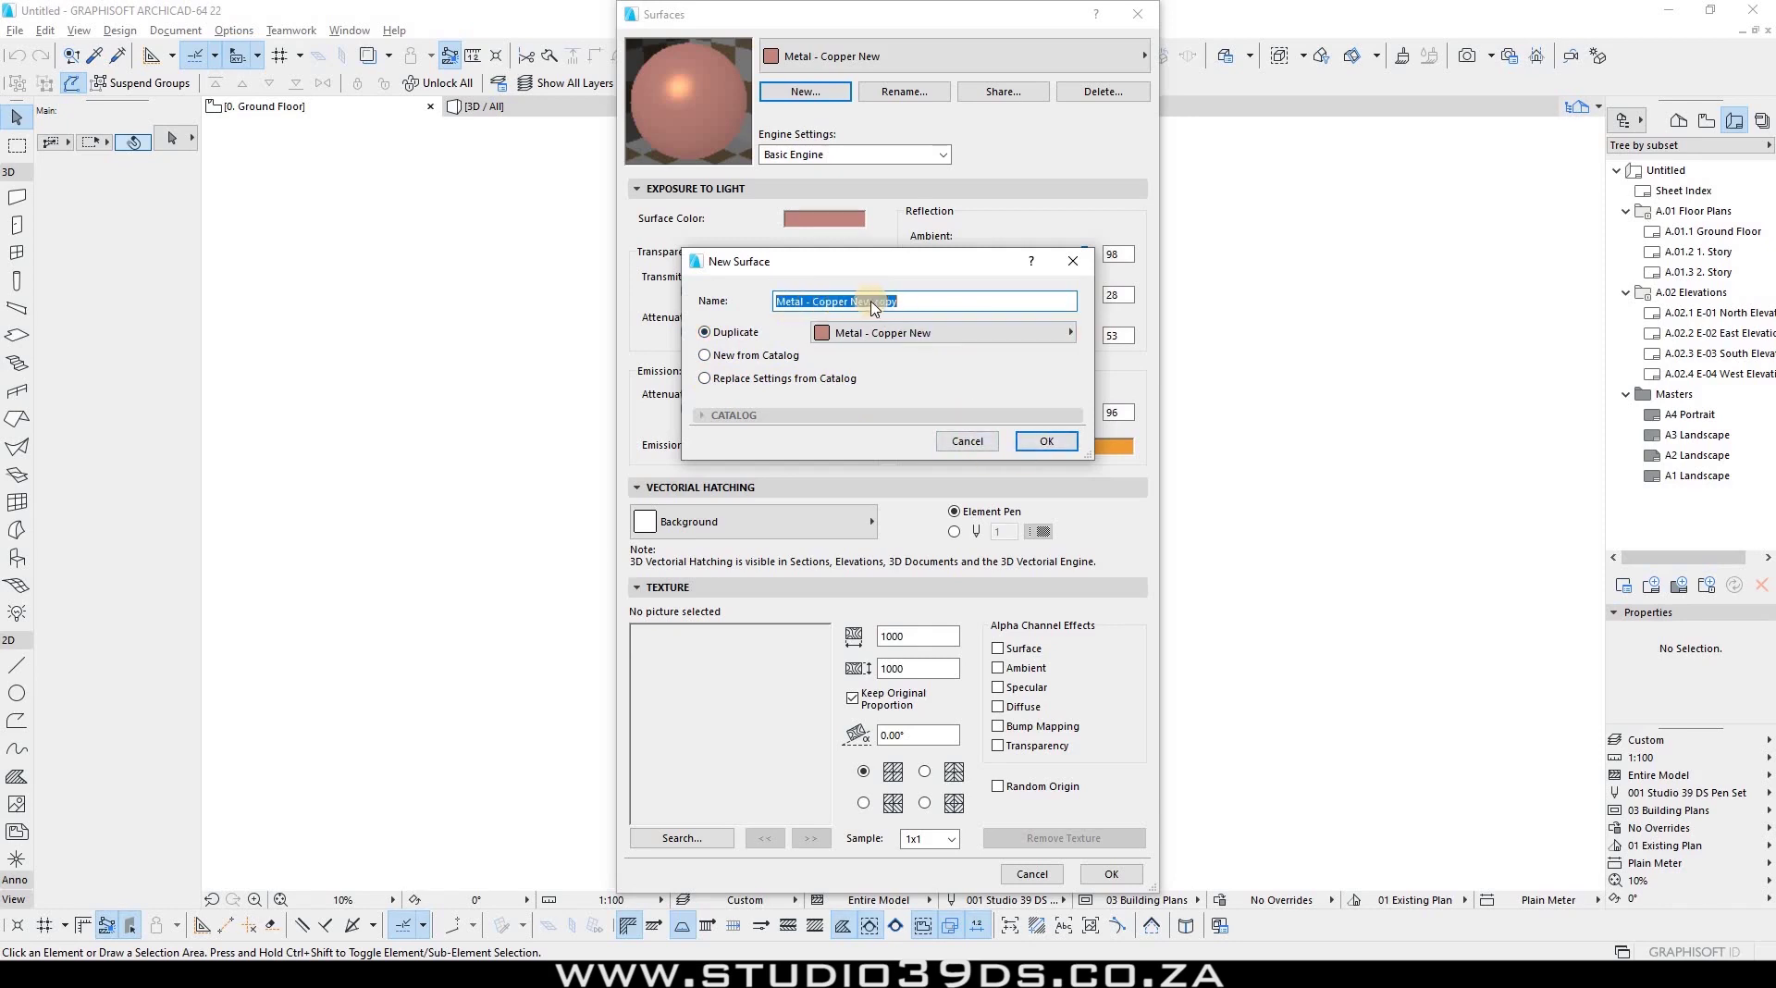
left_click(1050, 439)
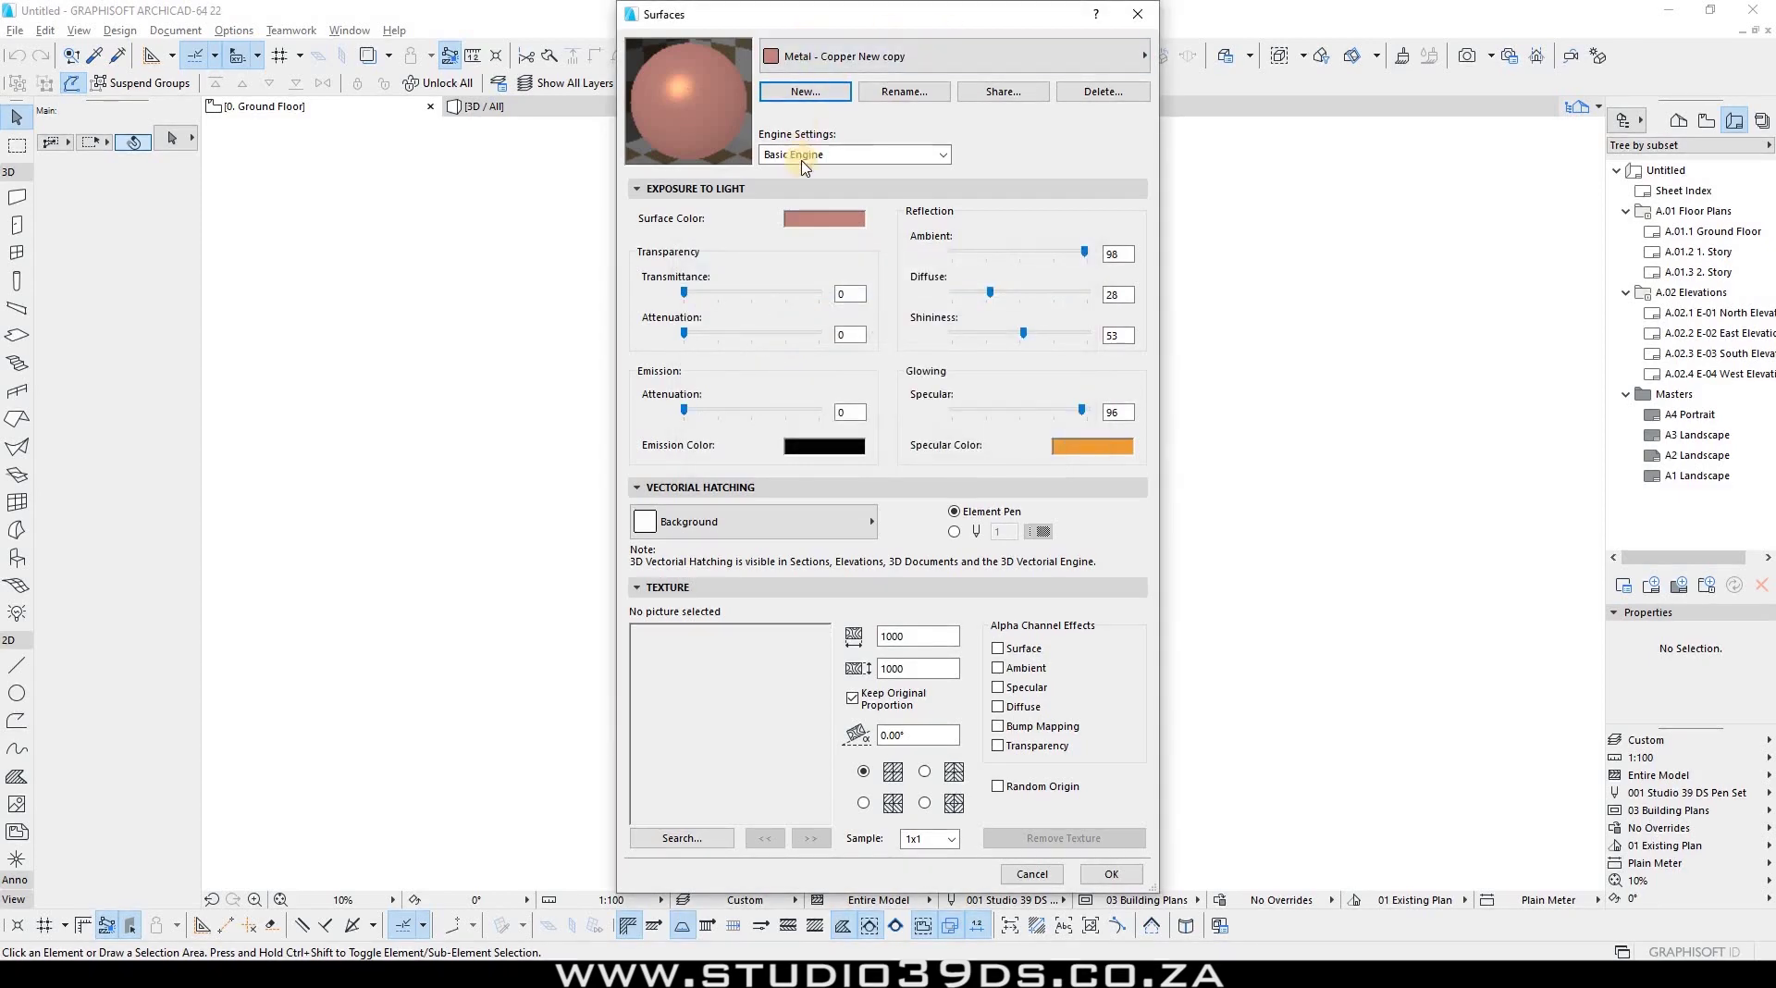
left_click(904, 92)
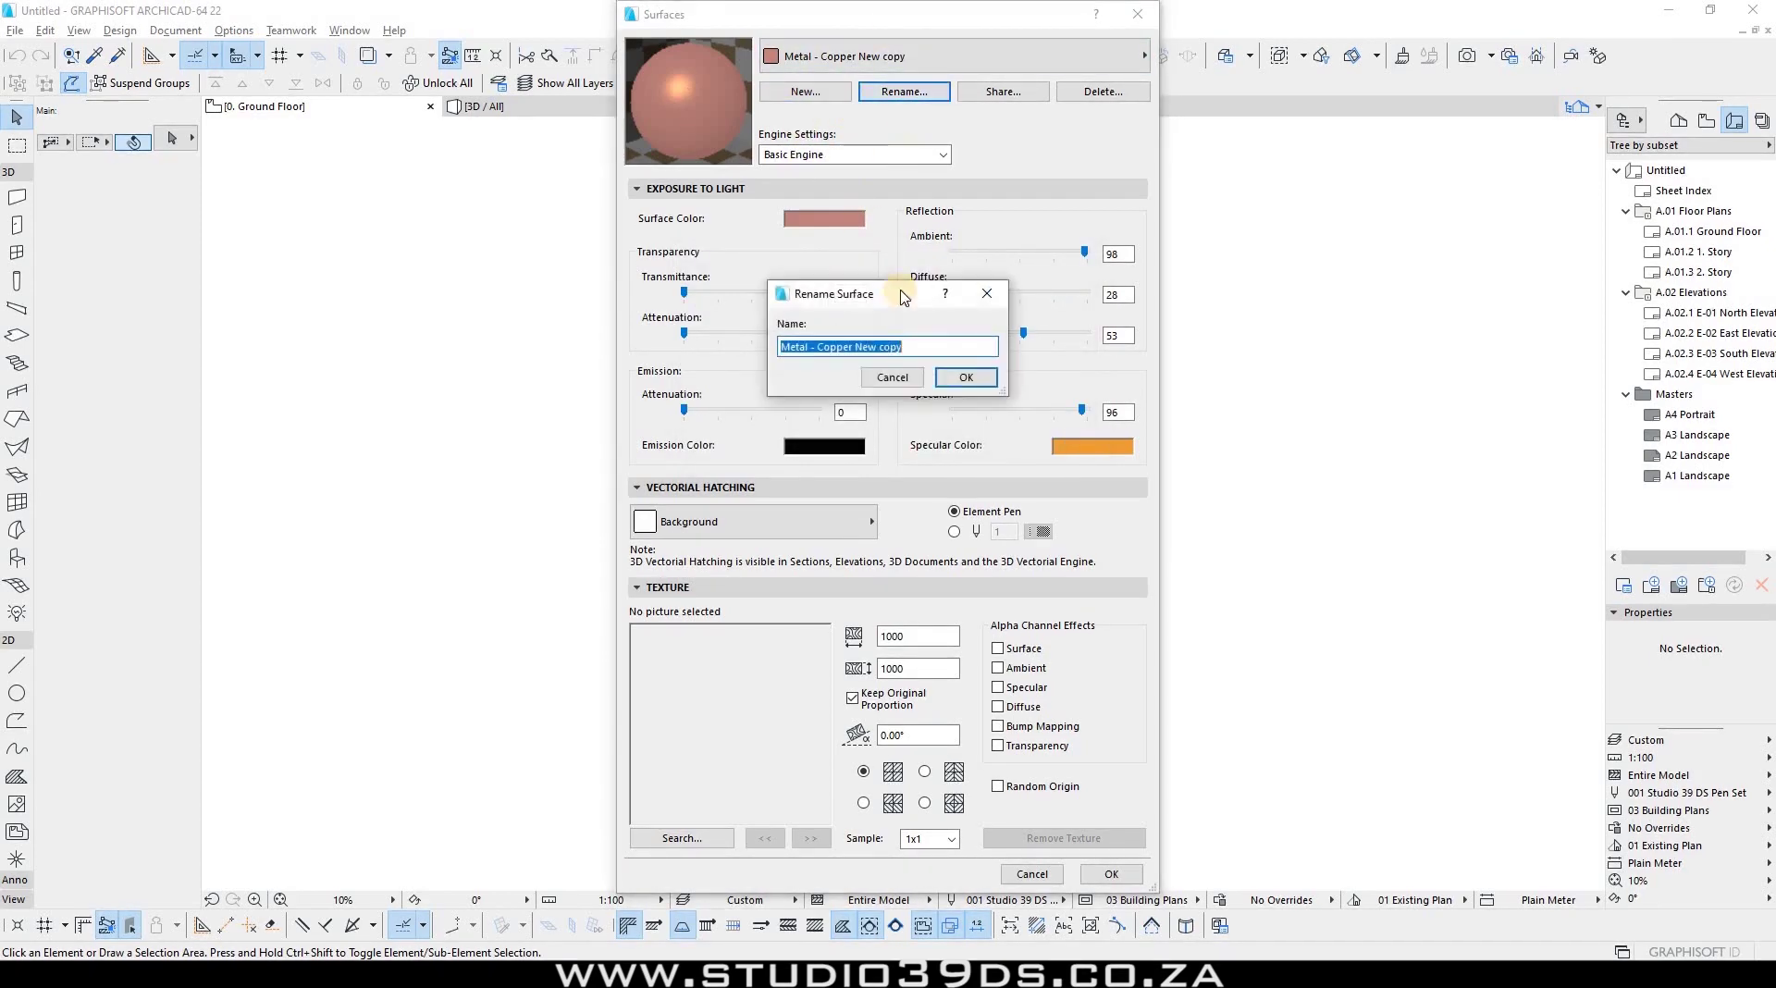
key("Return")
left_click(832, 56)
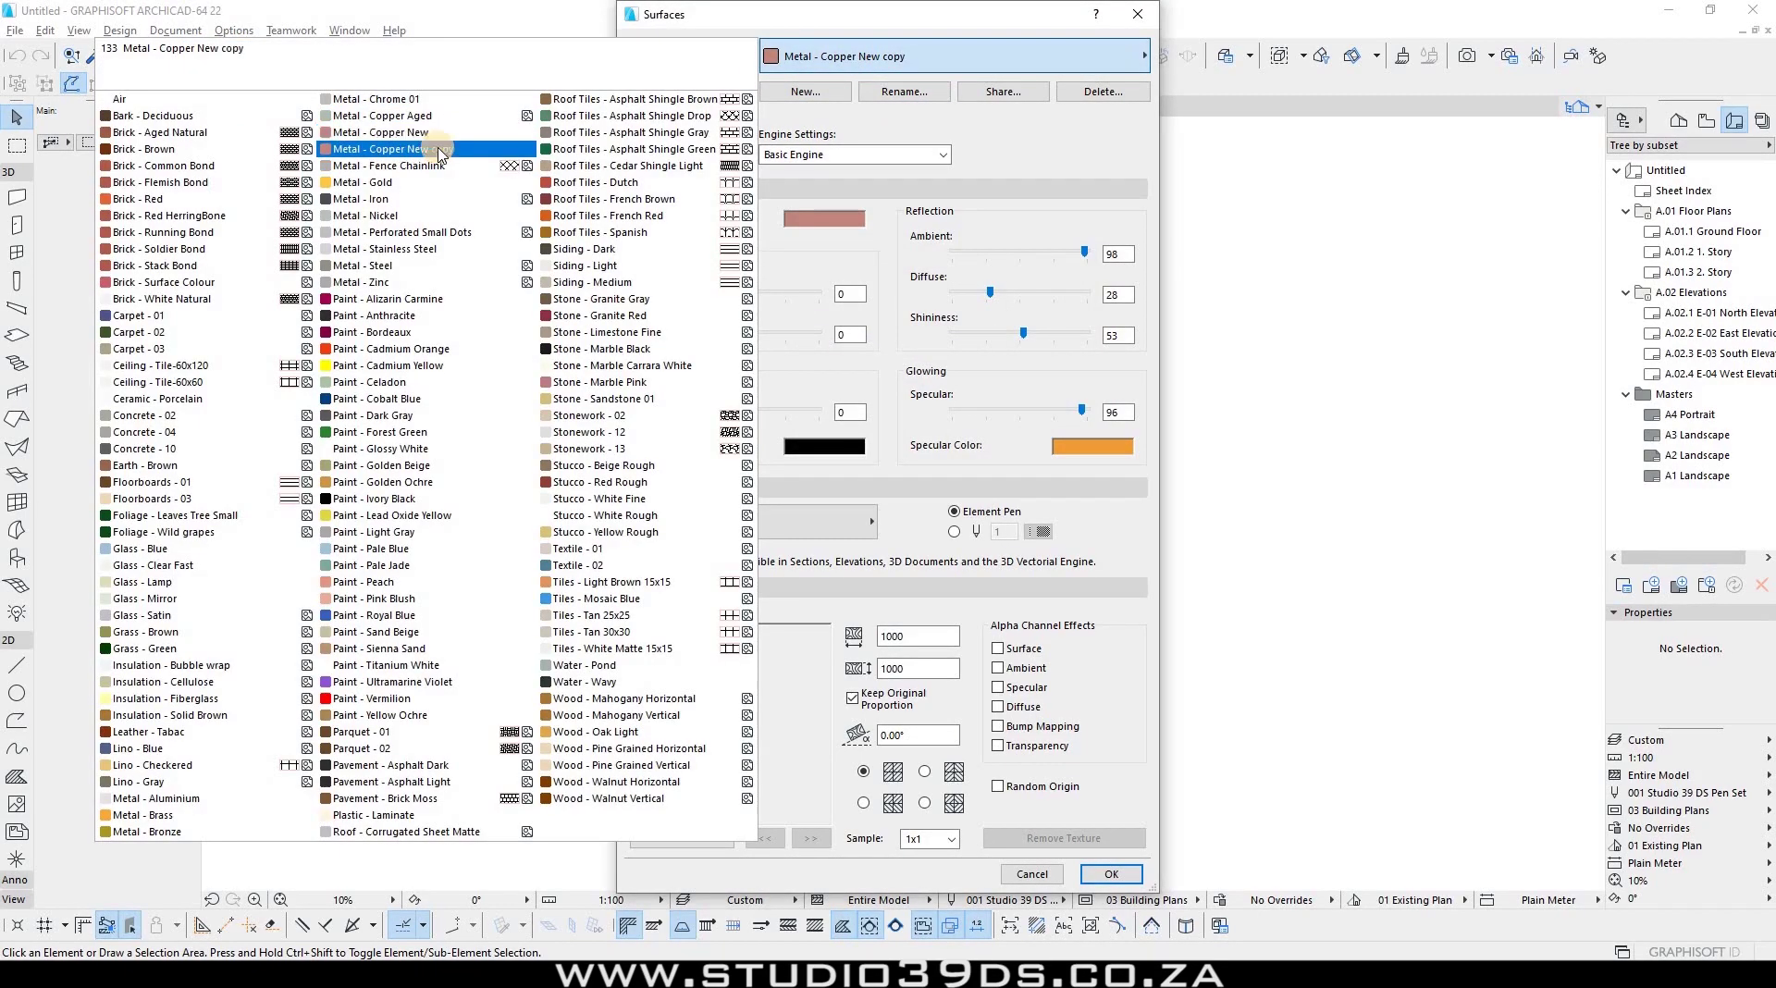
left_click(1138, 51)
Step: Rename the duplicated copper surface as Metal - Corten Steel
left_click(904, 92)
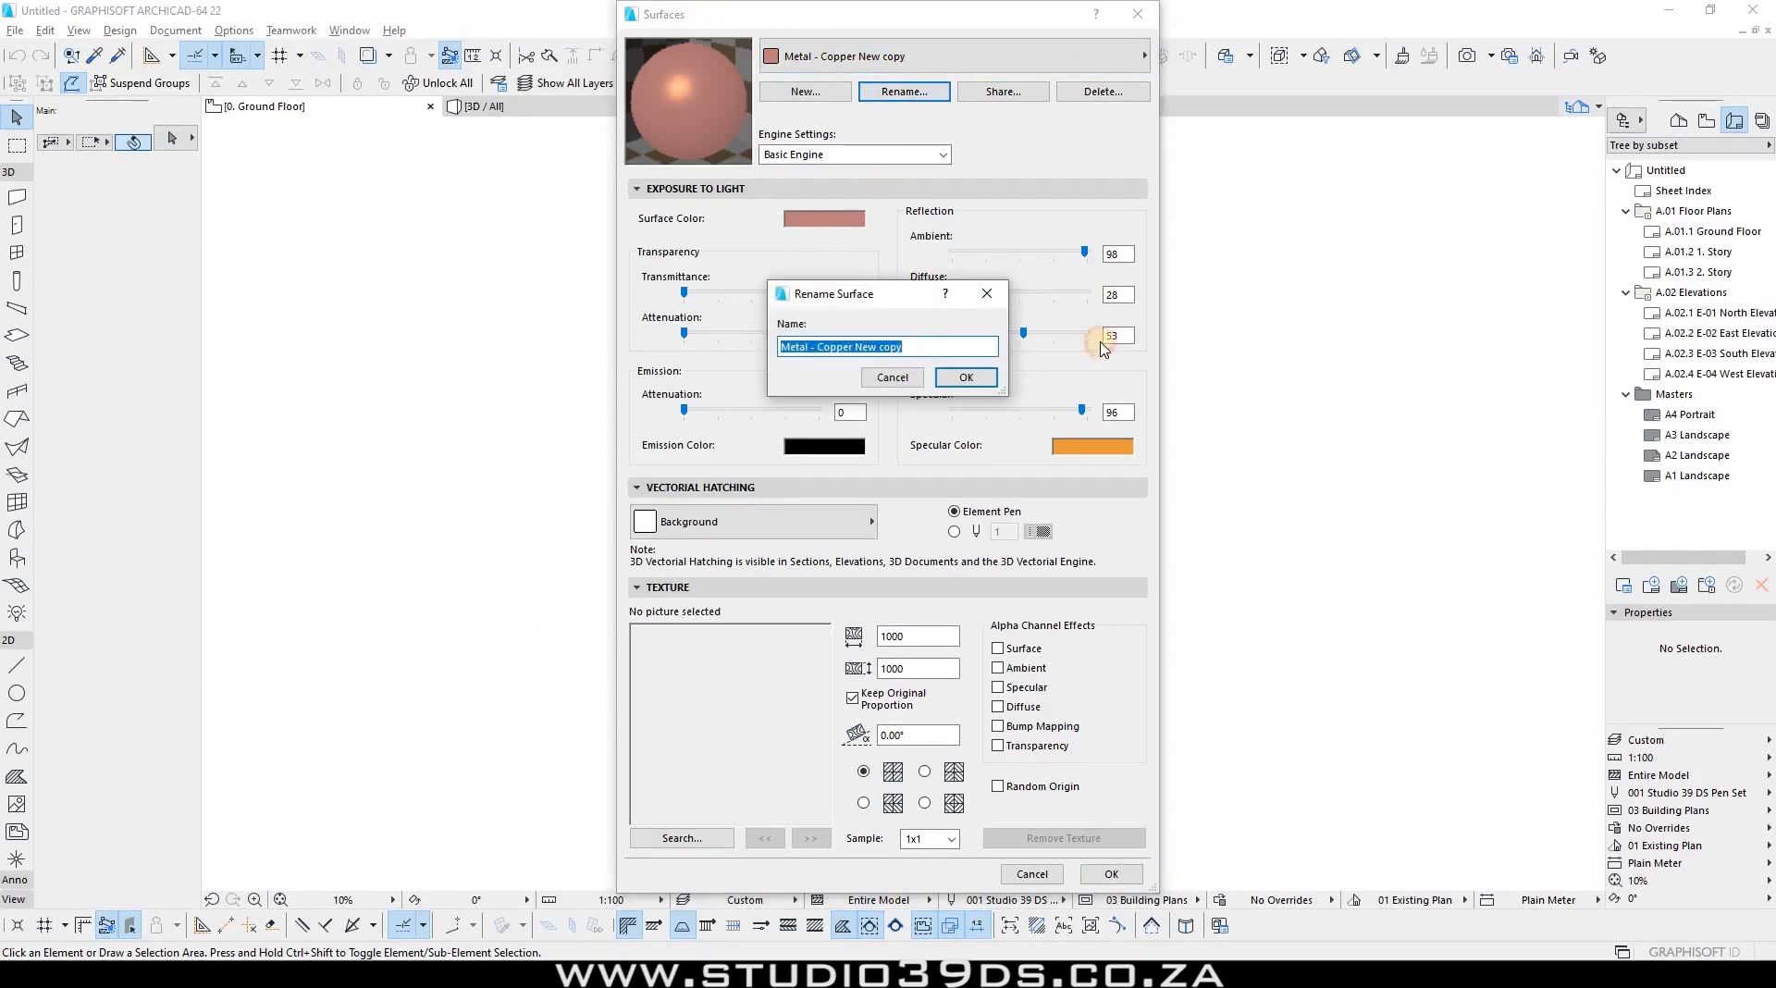
key("End")
left_click(967, 378)
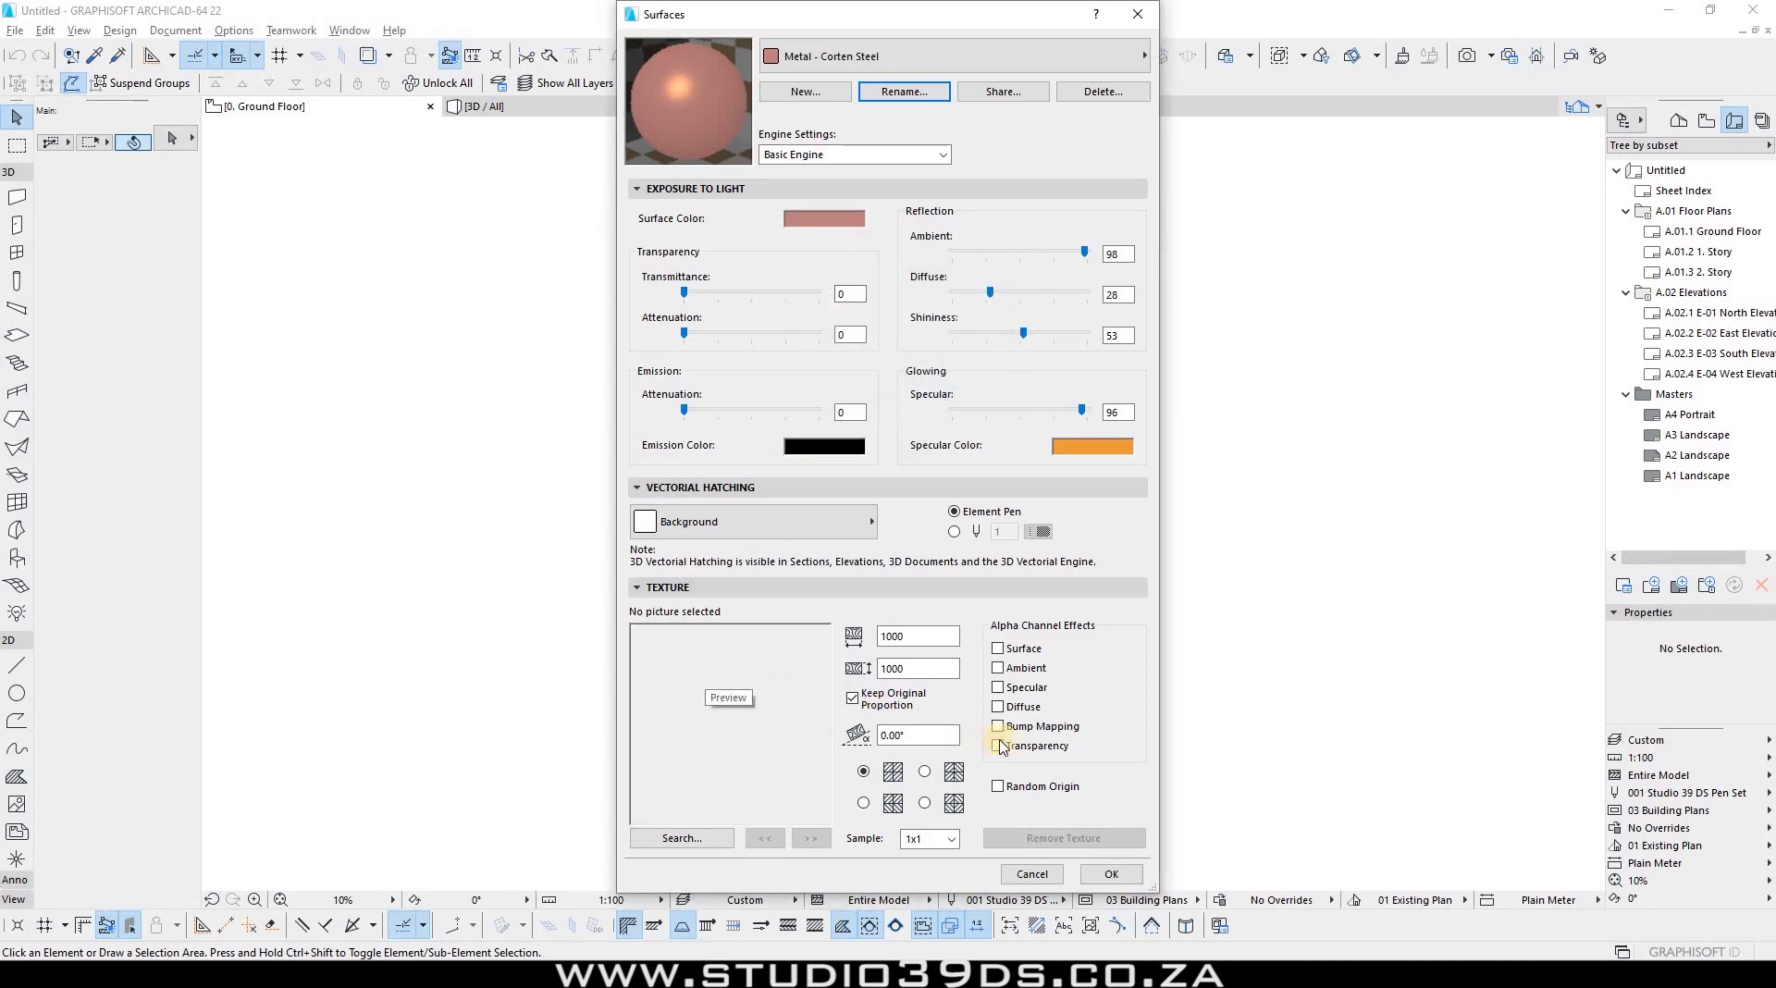
Step: Load the image Corten Sheet.jpg from the Desktop as the texture of the Metal - Corten Steel surface
left_click(702, 843)
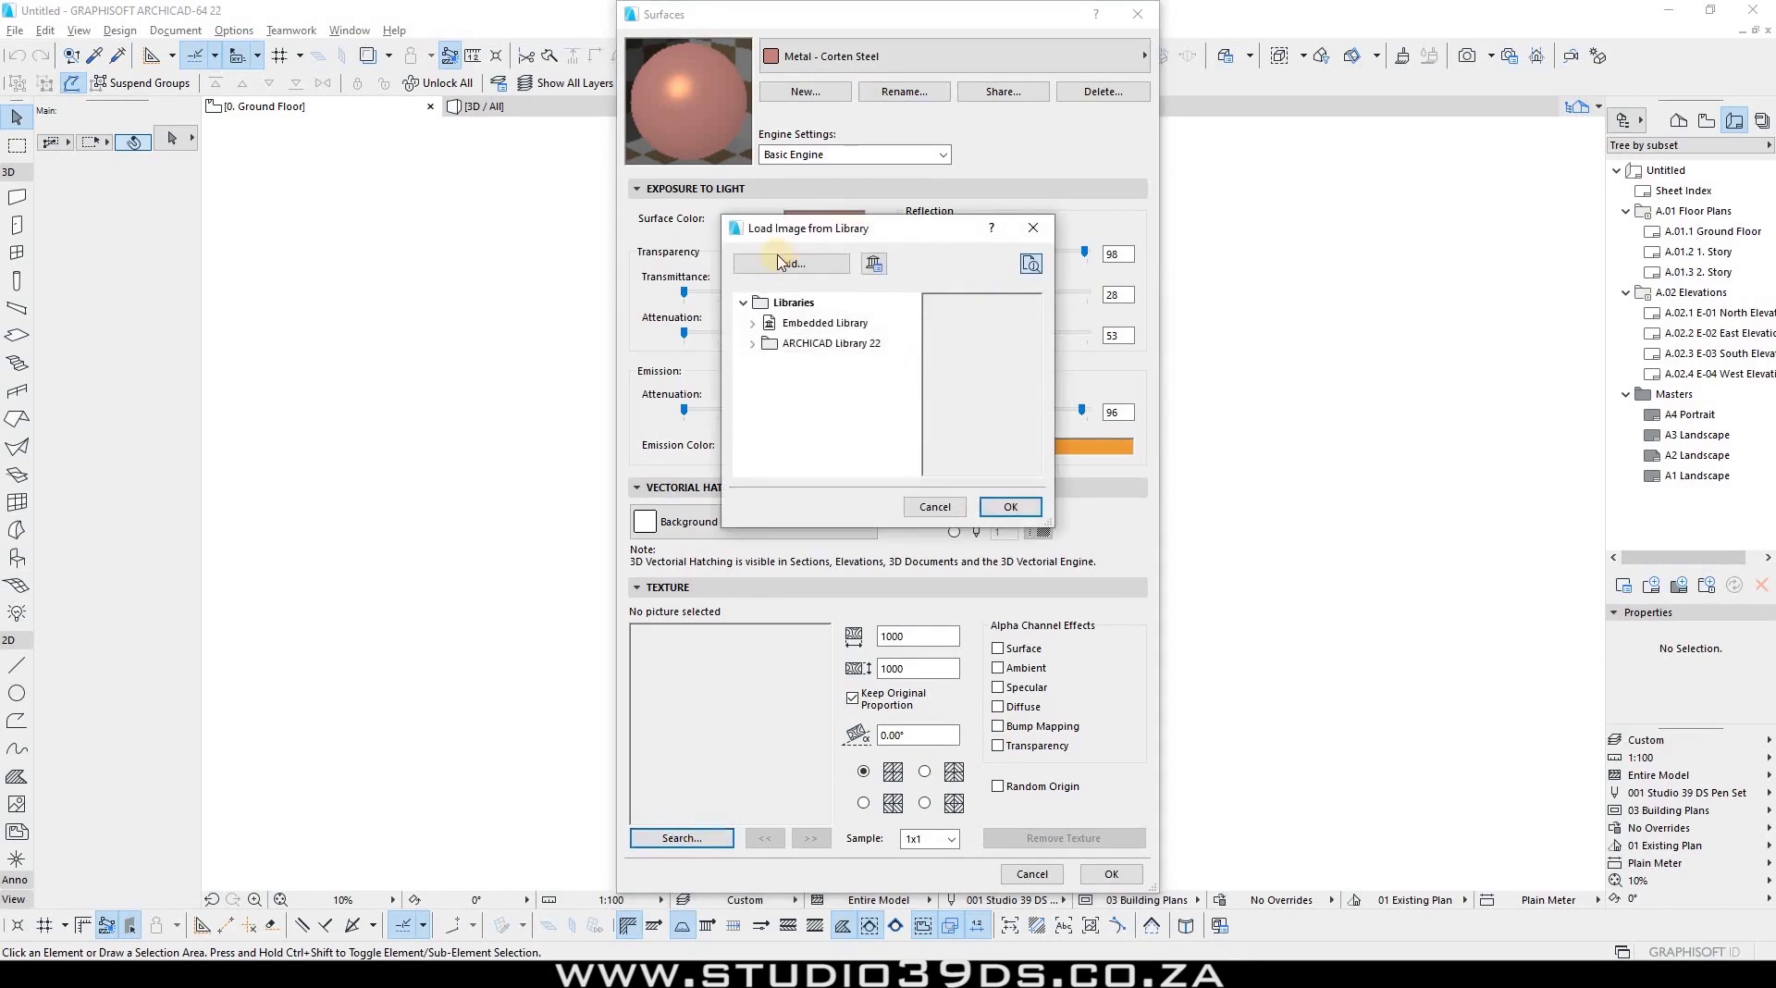
left_click(777, 267)
left_click(774, 418)
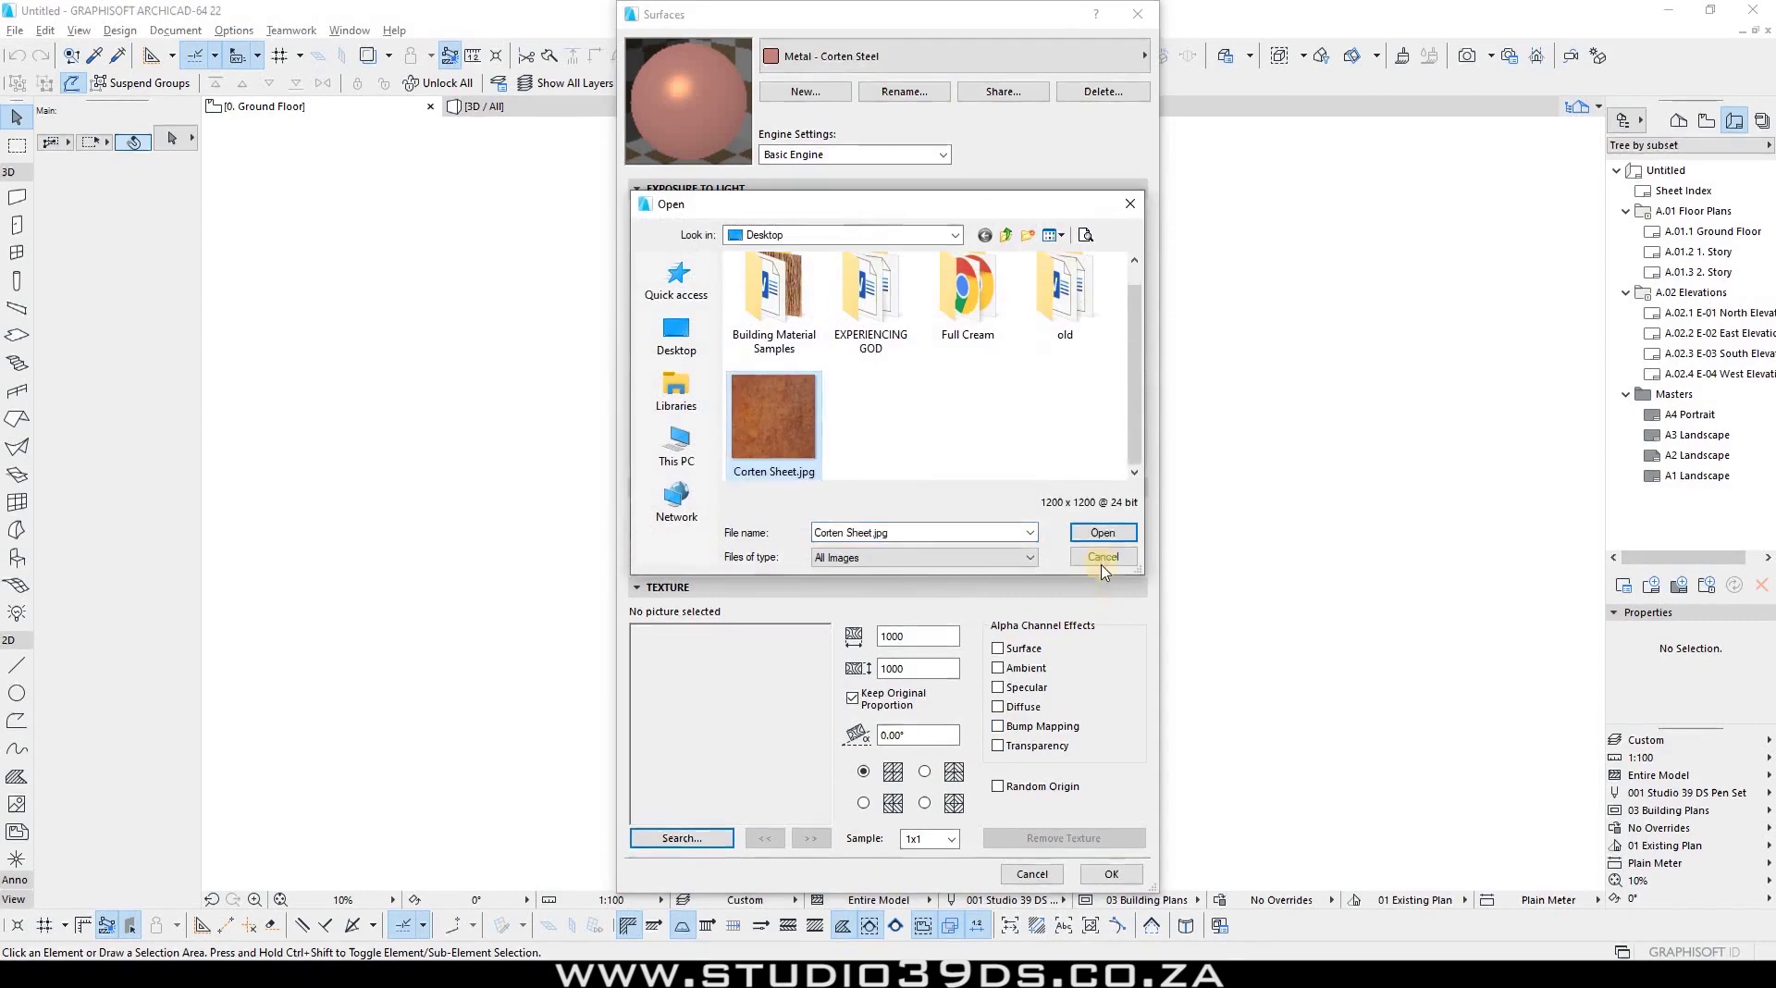
left_click(1102, 533)
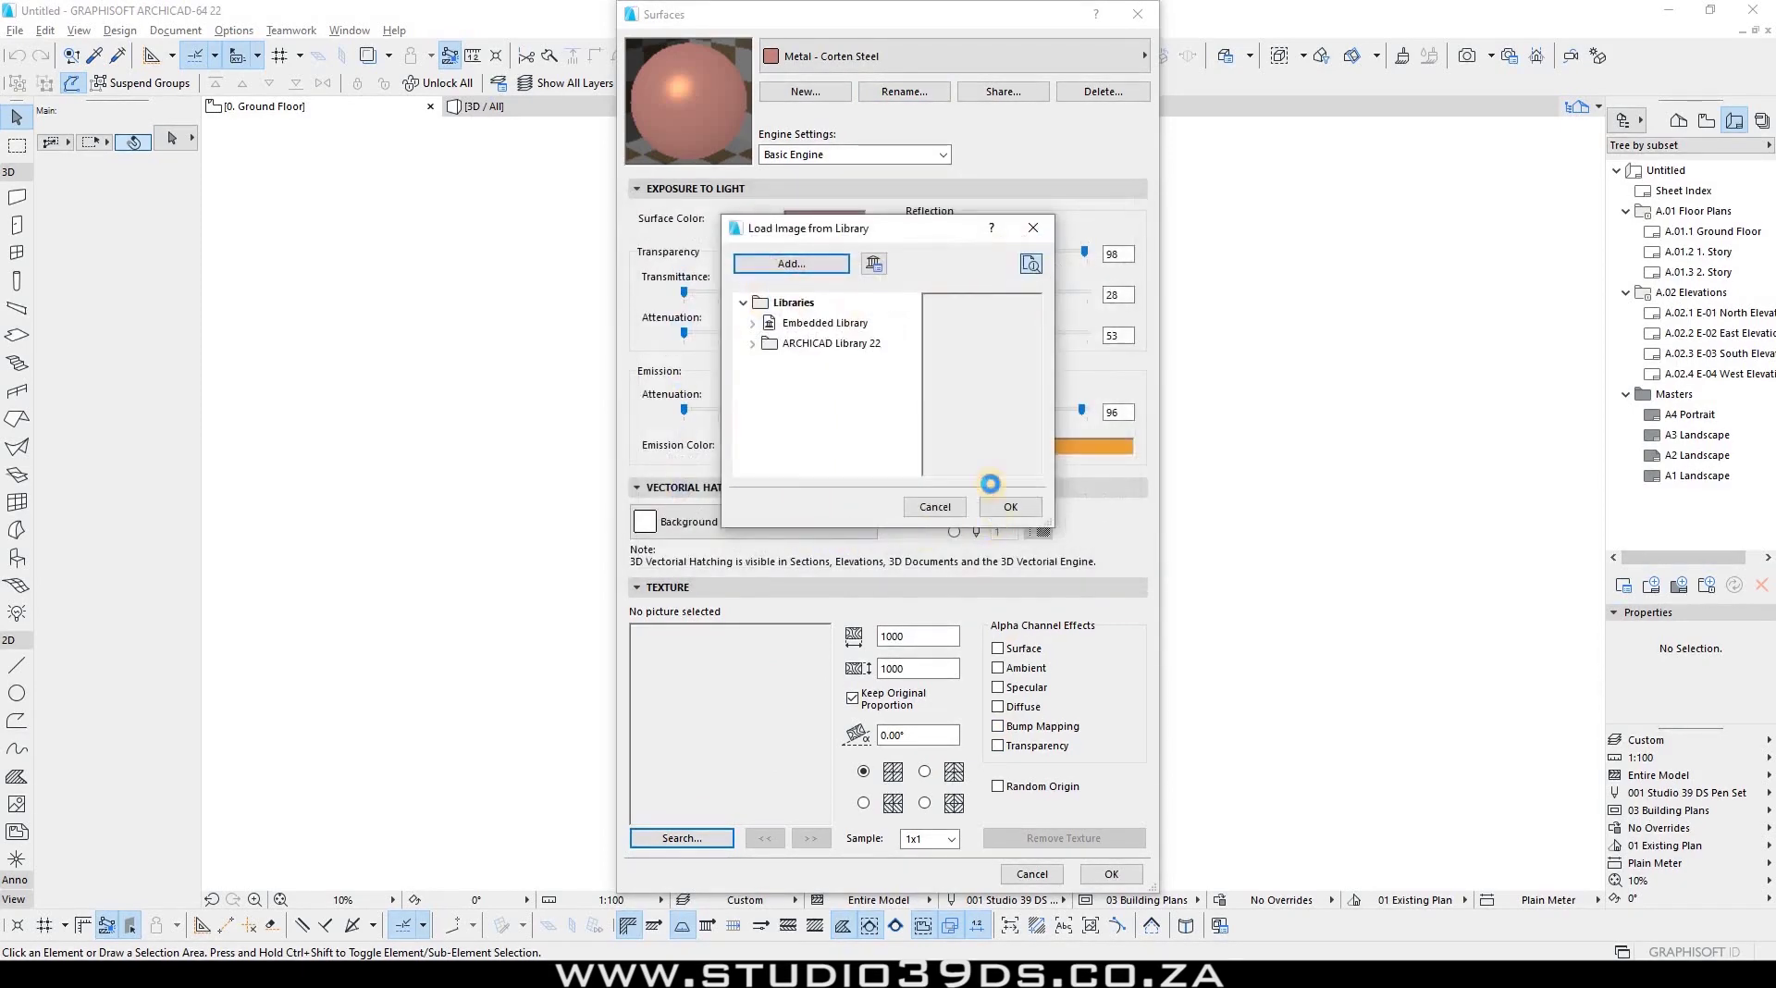
left_click(1010, 509)
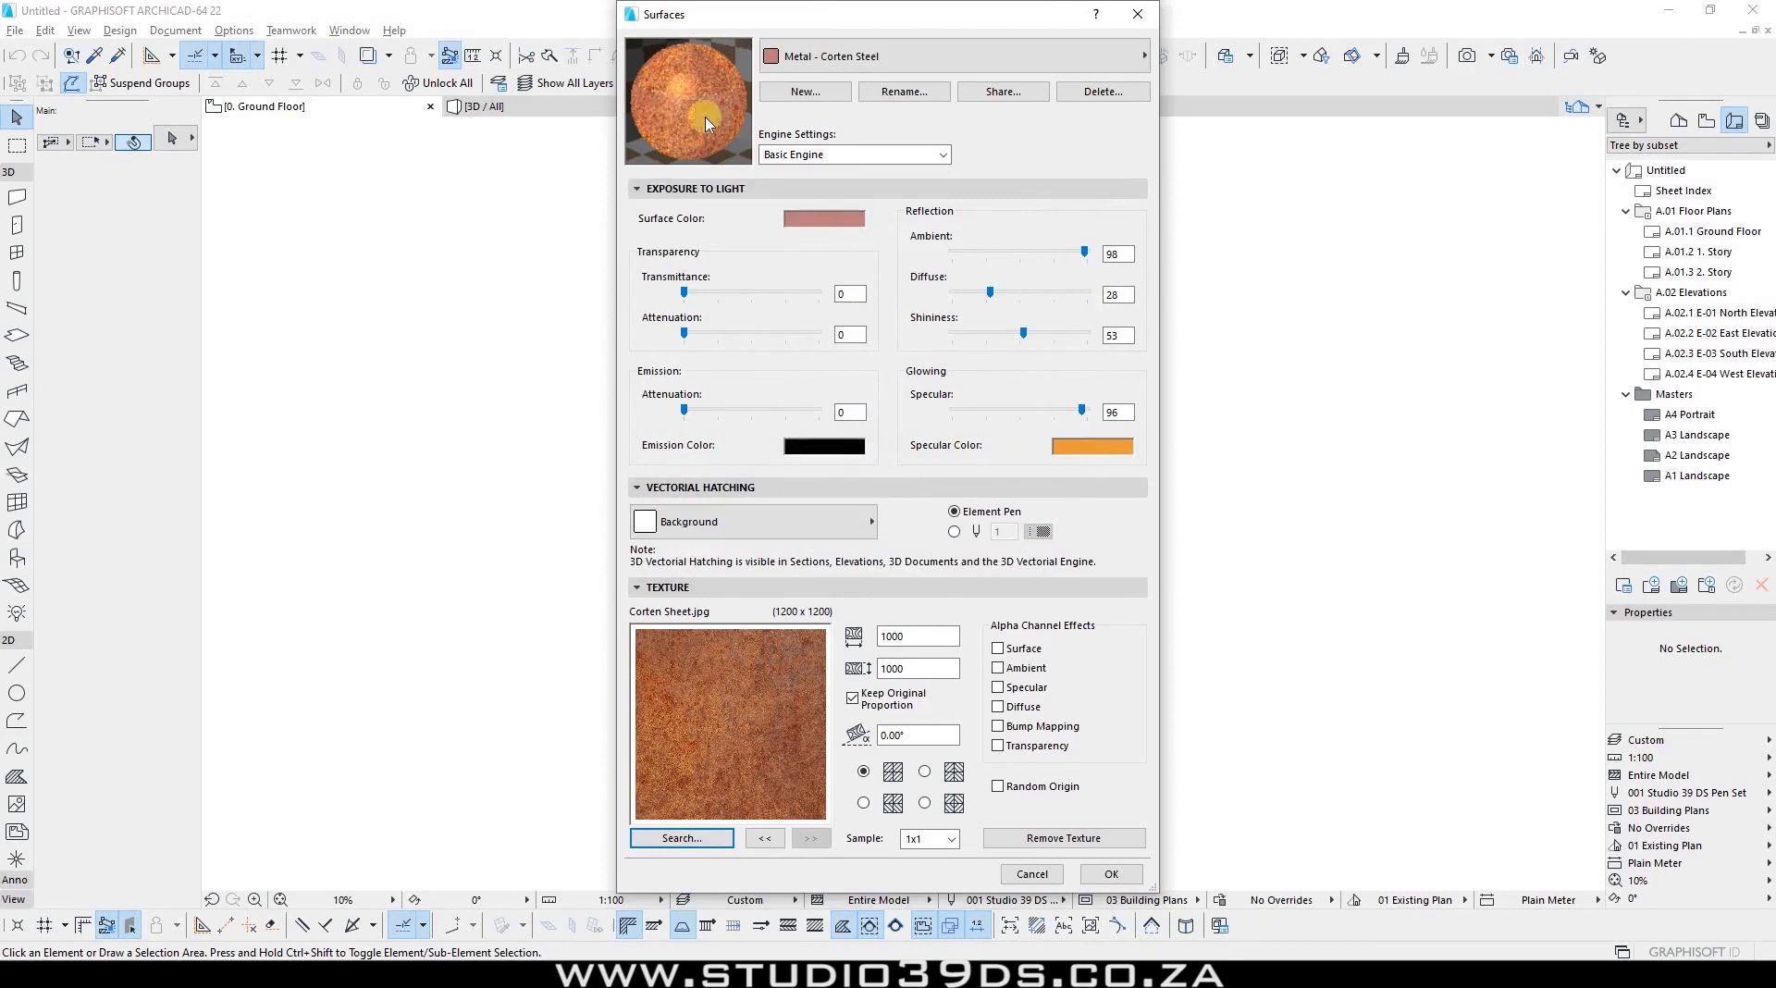
Step: Set the surface color to a dark orange with RGB 187, 94, 0
left_click(819, 220)
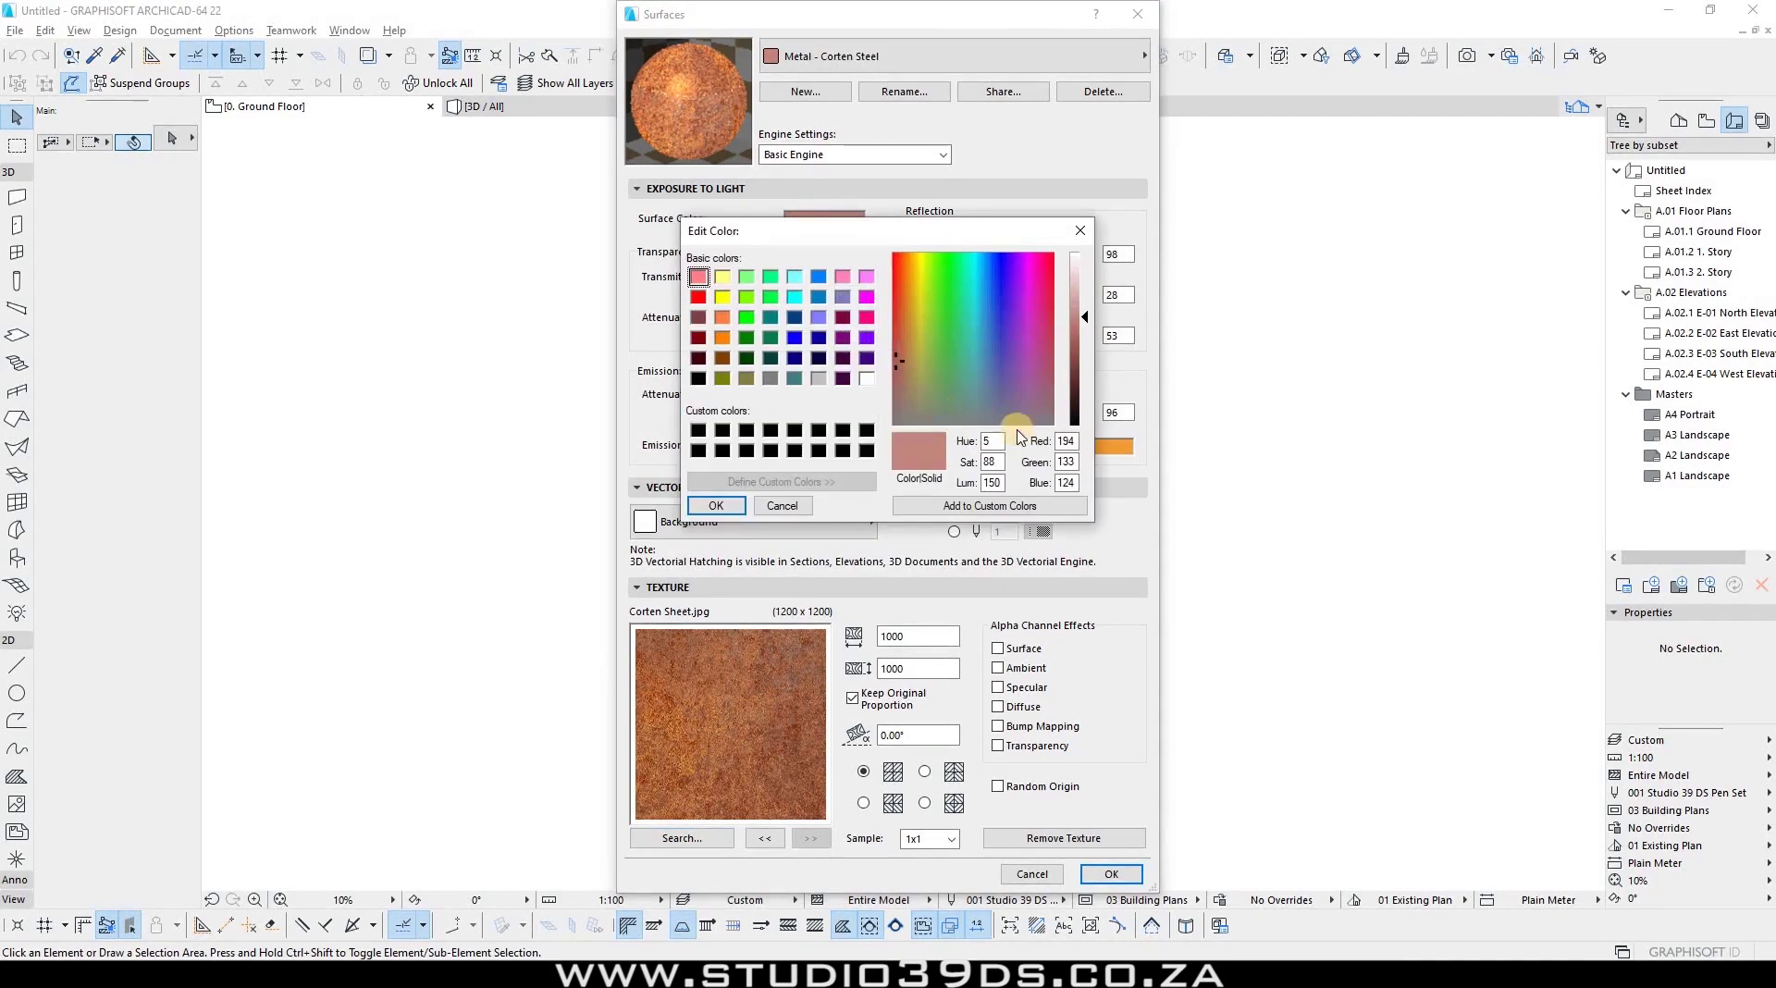
left_click(722, 339)
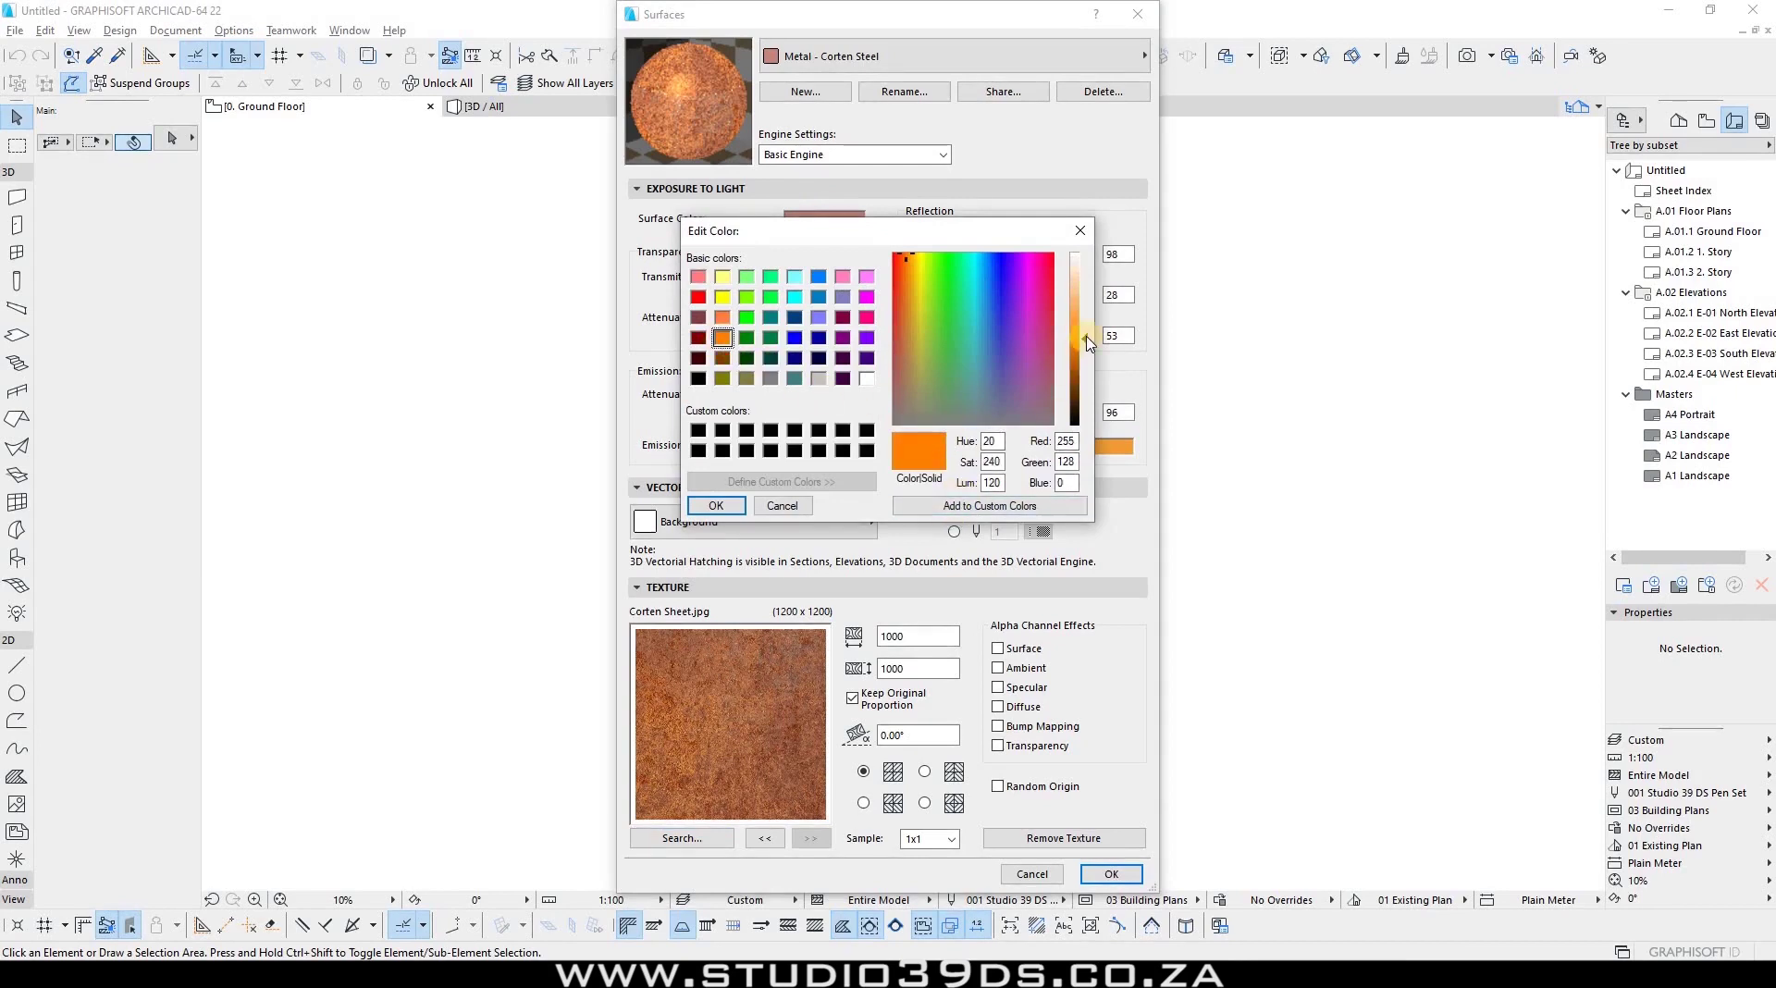
left_click_drag(1089, 346, 1090, 367)
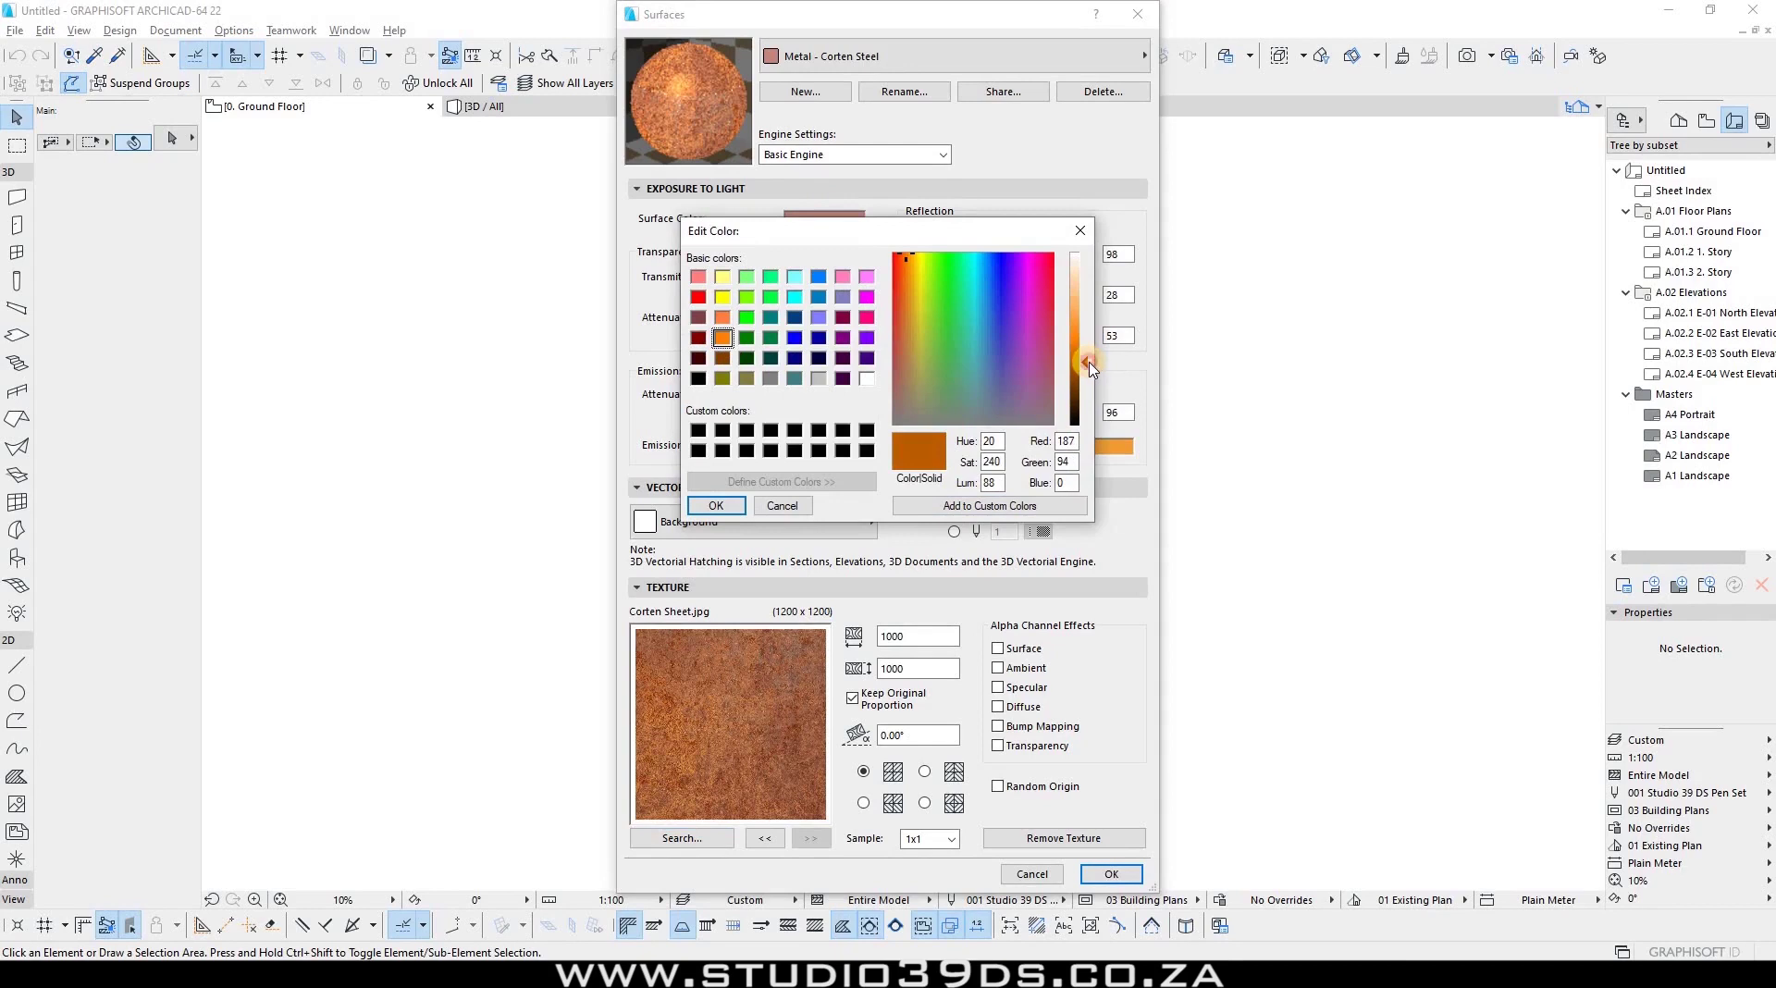
left_click(719, 507)
left_click(721, 509)
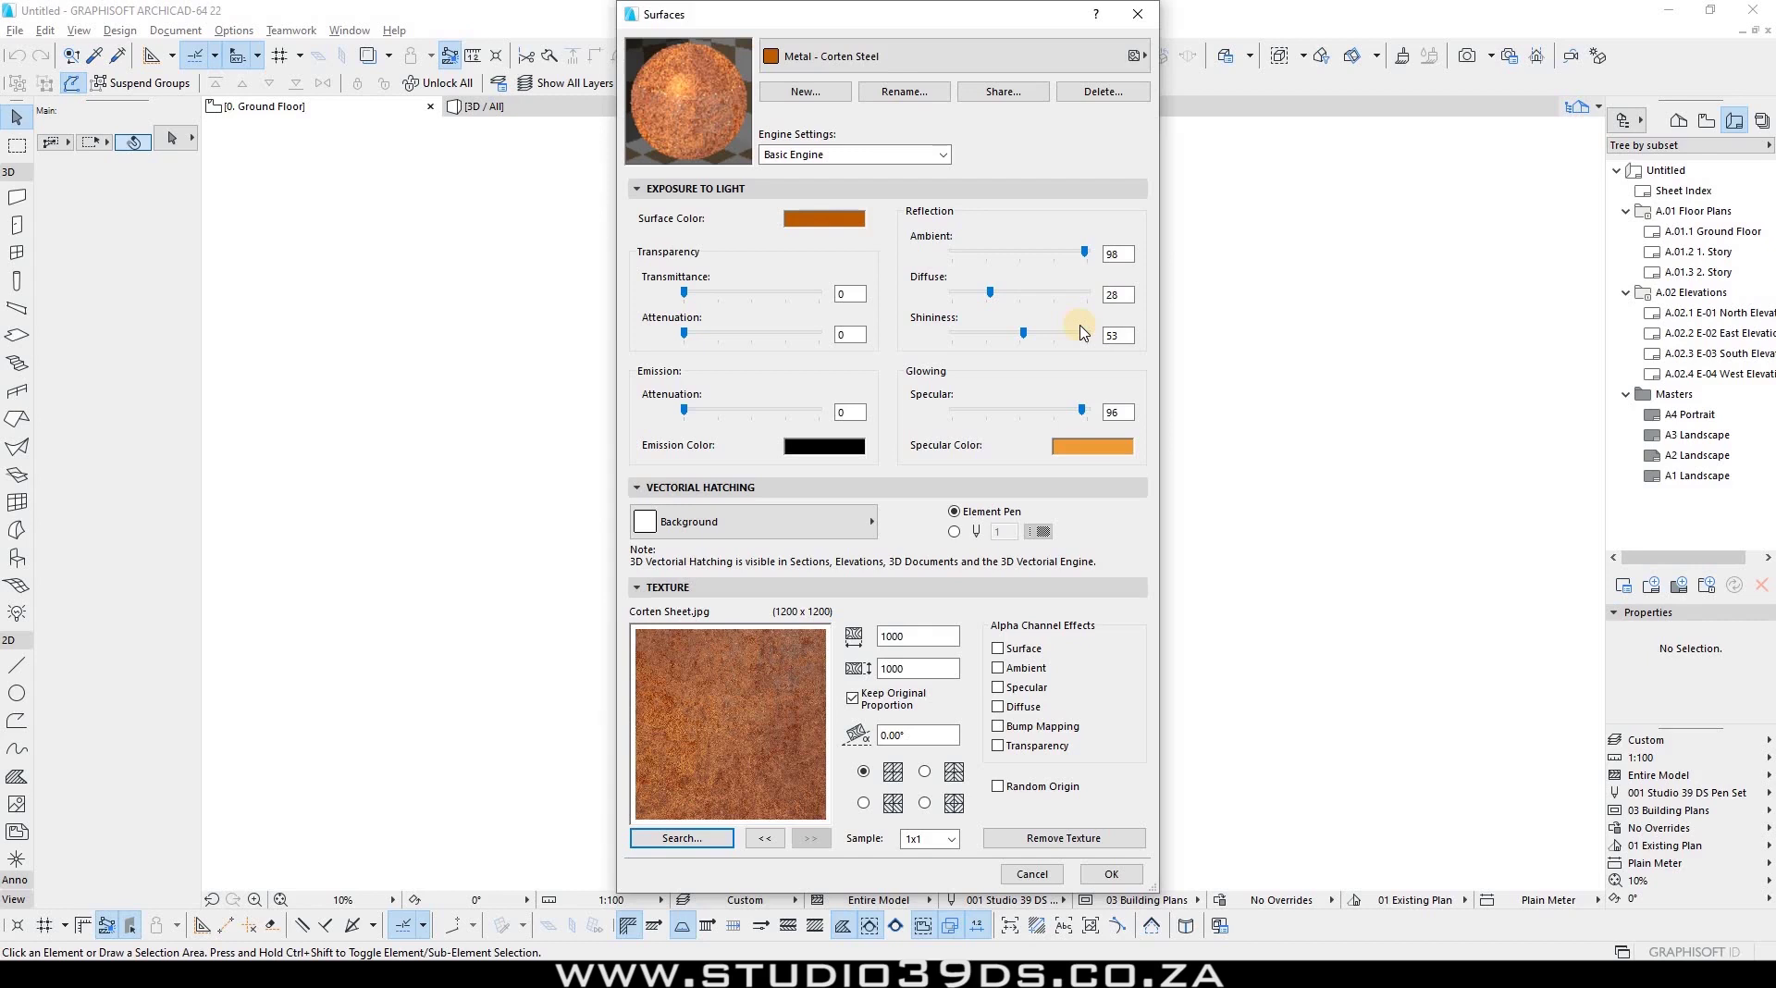
Step: Switch the engine settings of the Metal - Corten Steel surface to CineRender by MAXON
left_click(895, 155)
left_click(1006, 140)
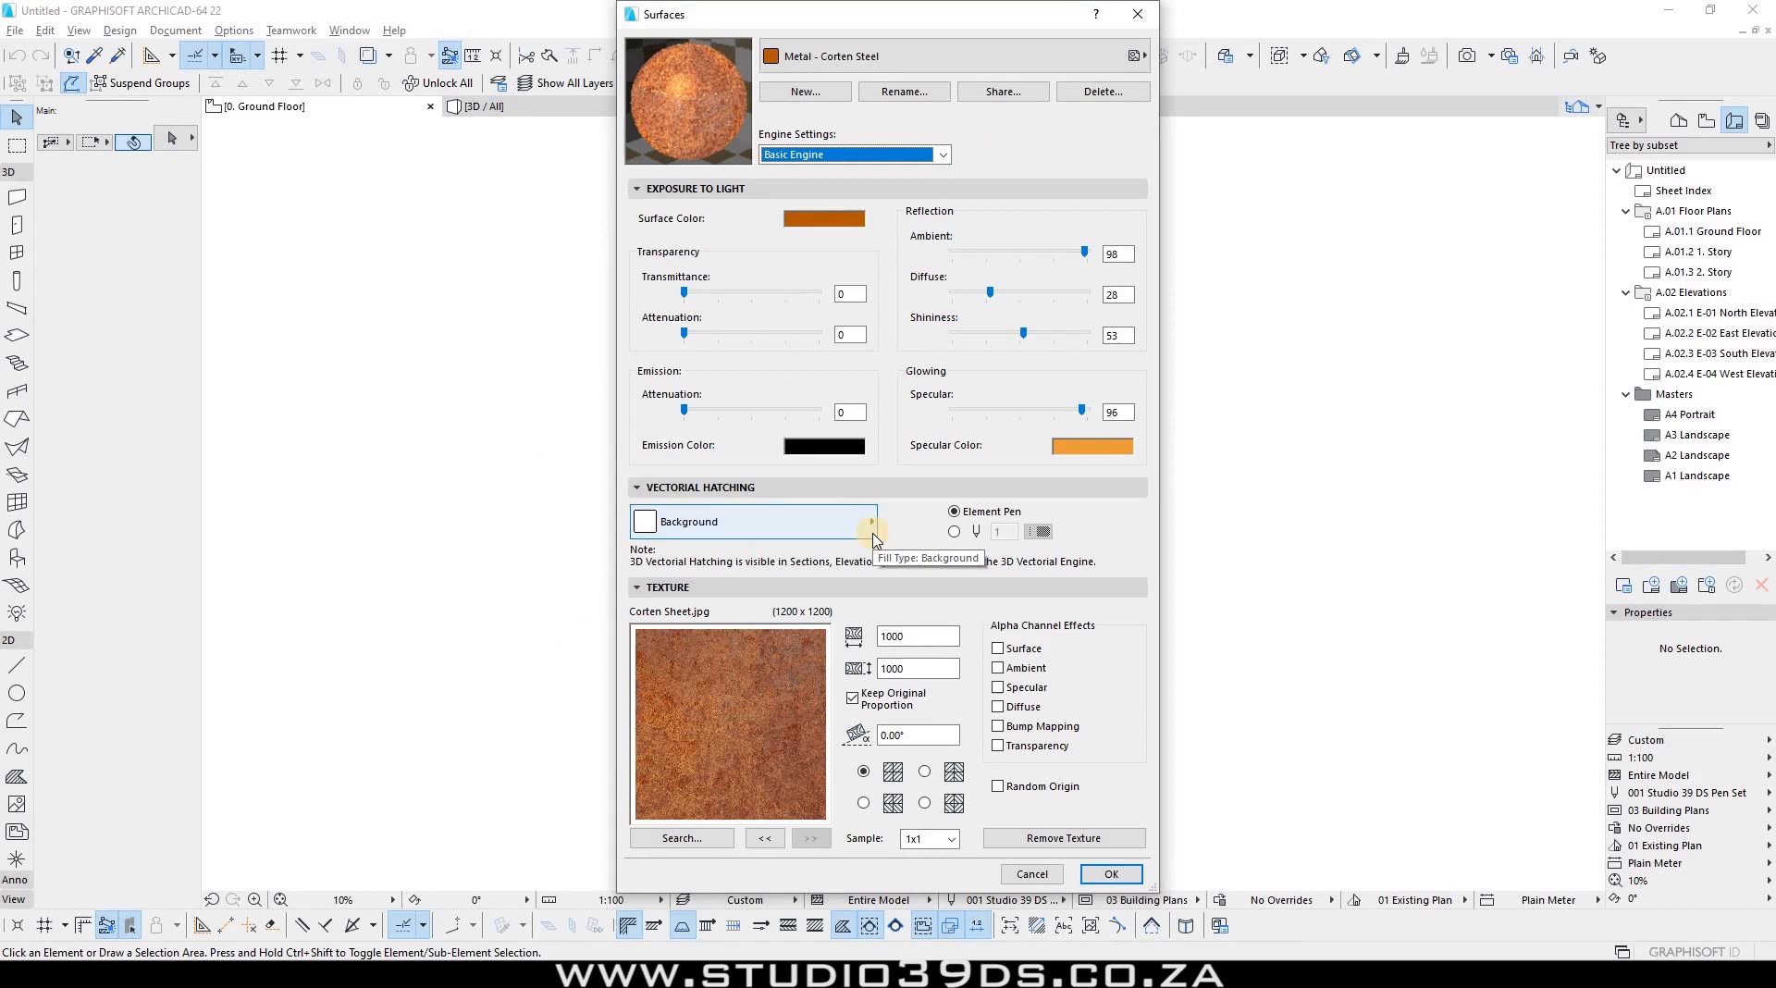
left_click(871, 155)
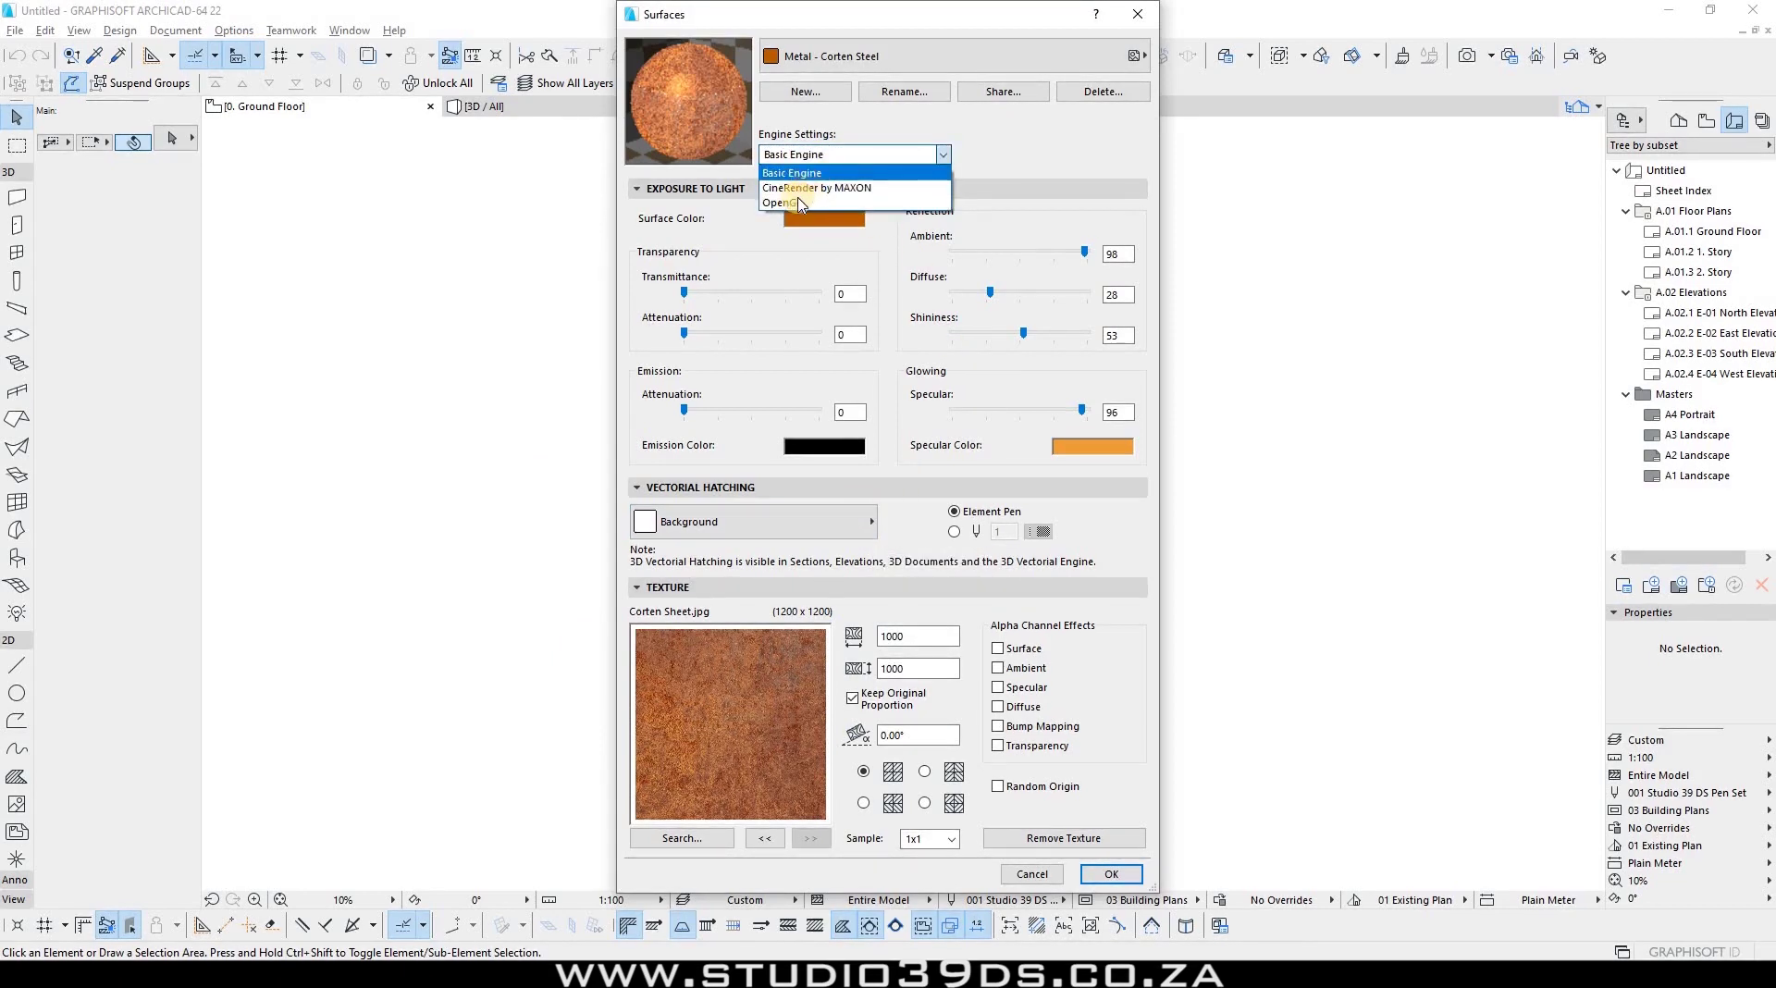
left_click(799, 188)
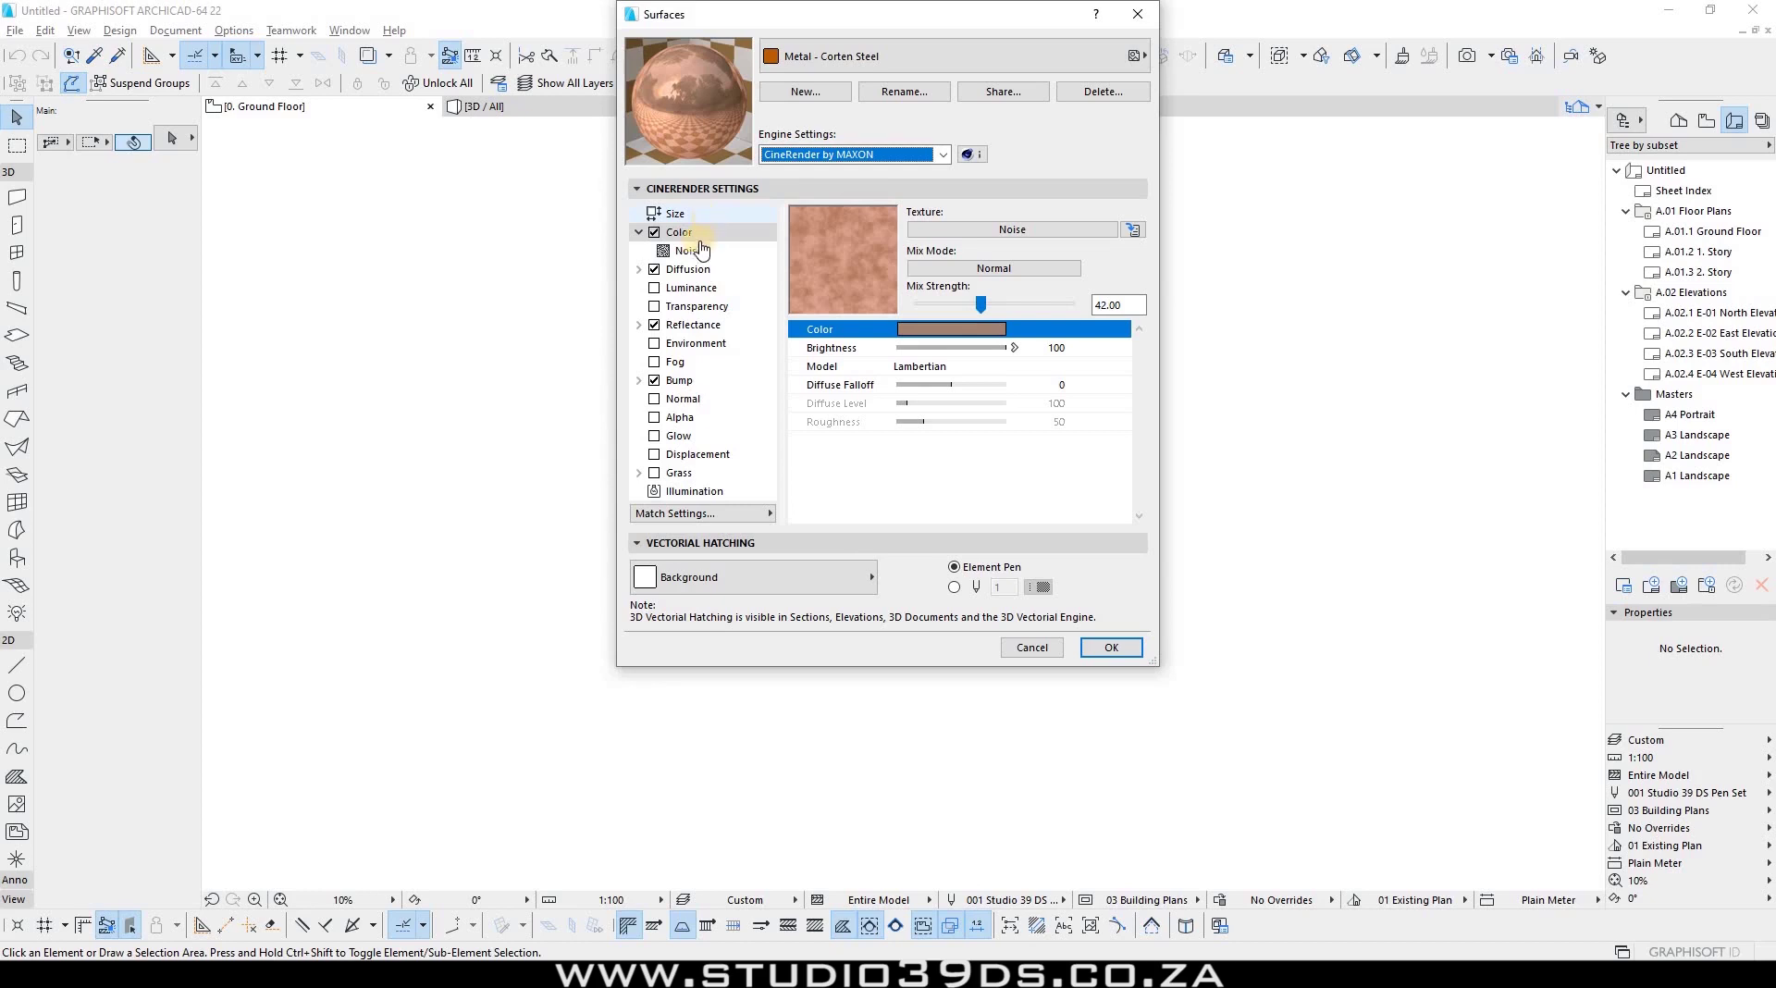
Step: Examine the Size, Color and Diffusion settings in CineRender, and compare the preview with Diffusion off and on
double_click(674, 232)
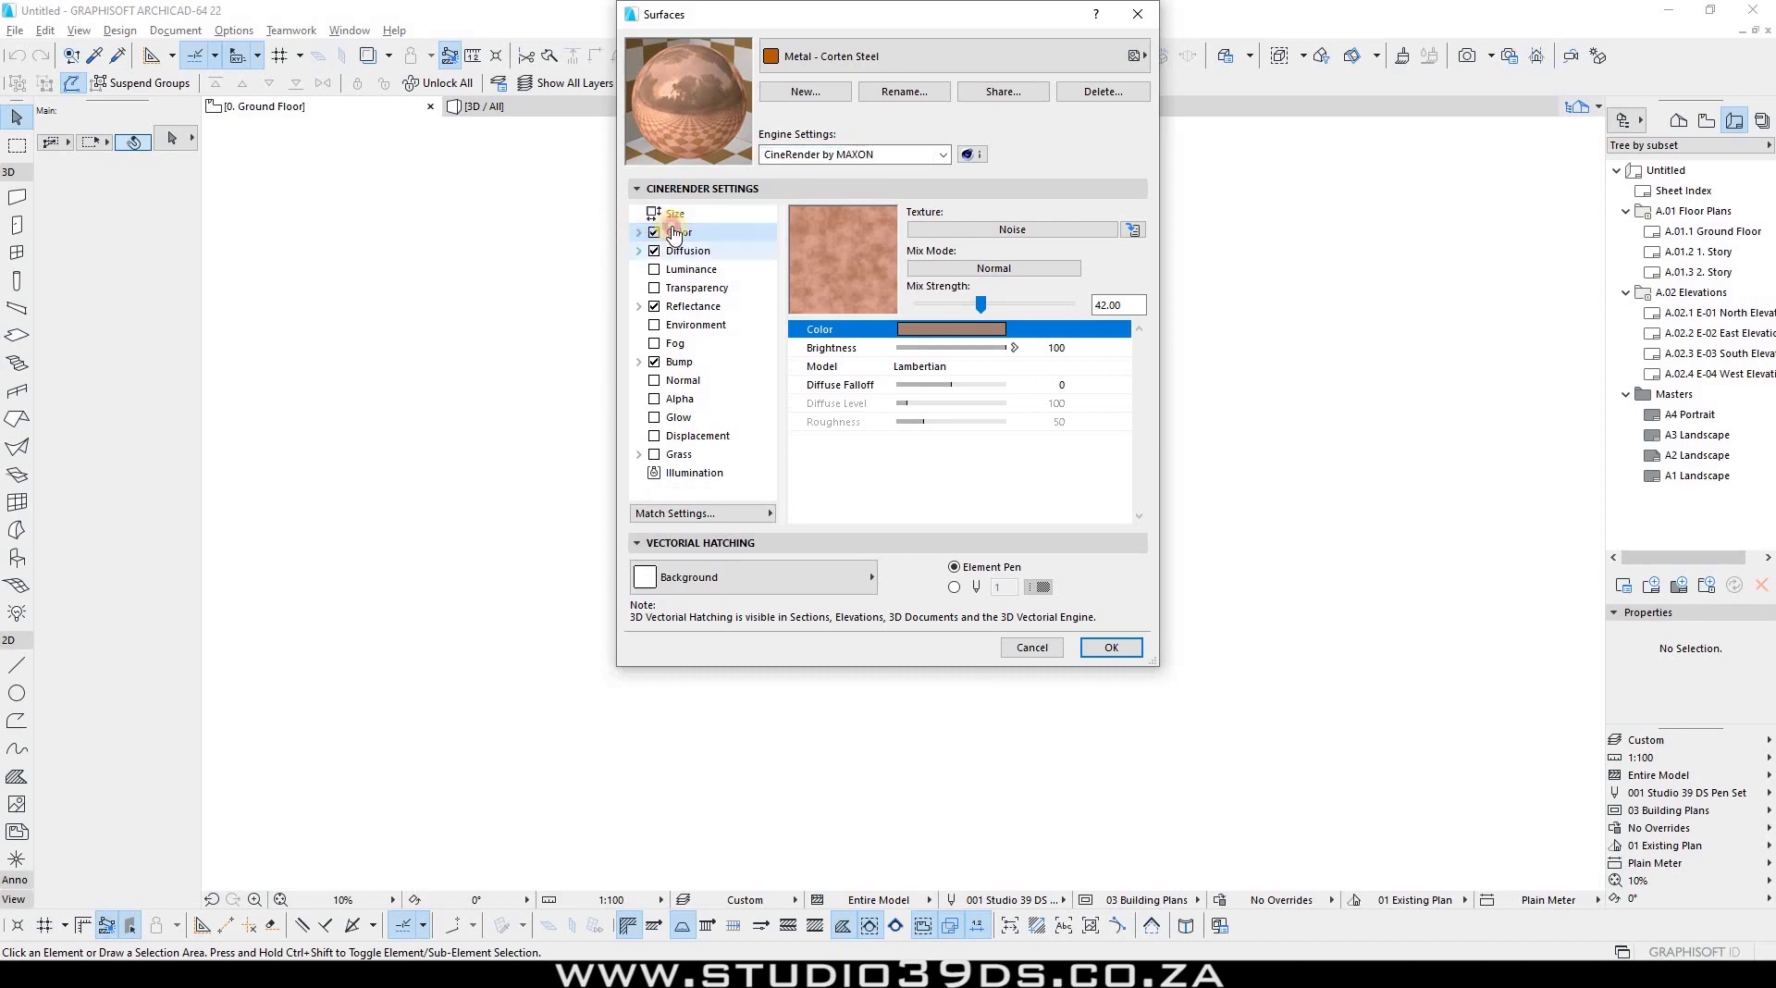
left_click(675, 213)
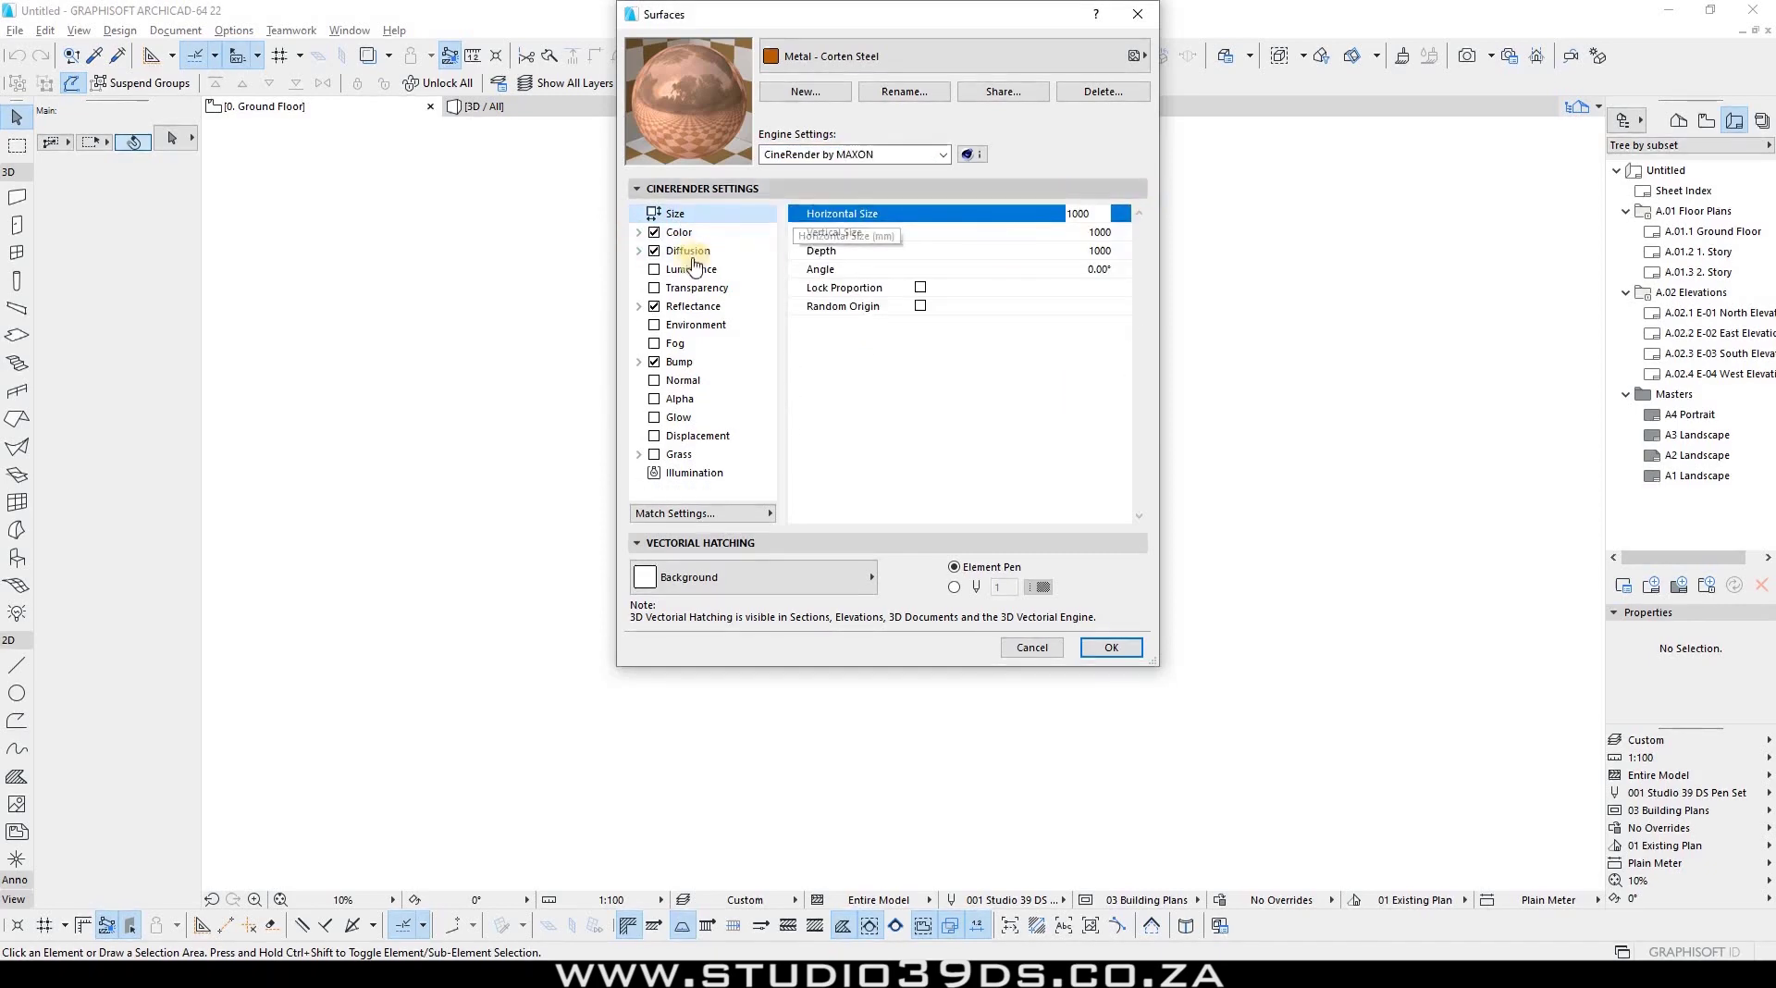
left_click(686, 232)
left_click(692, 215)
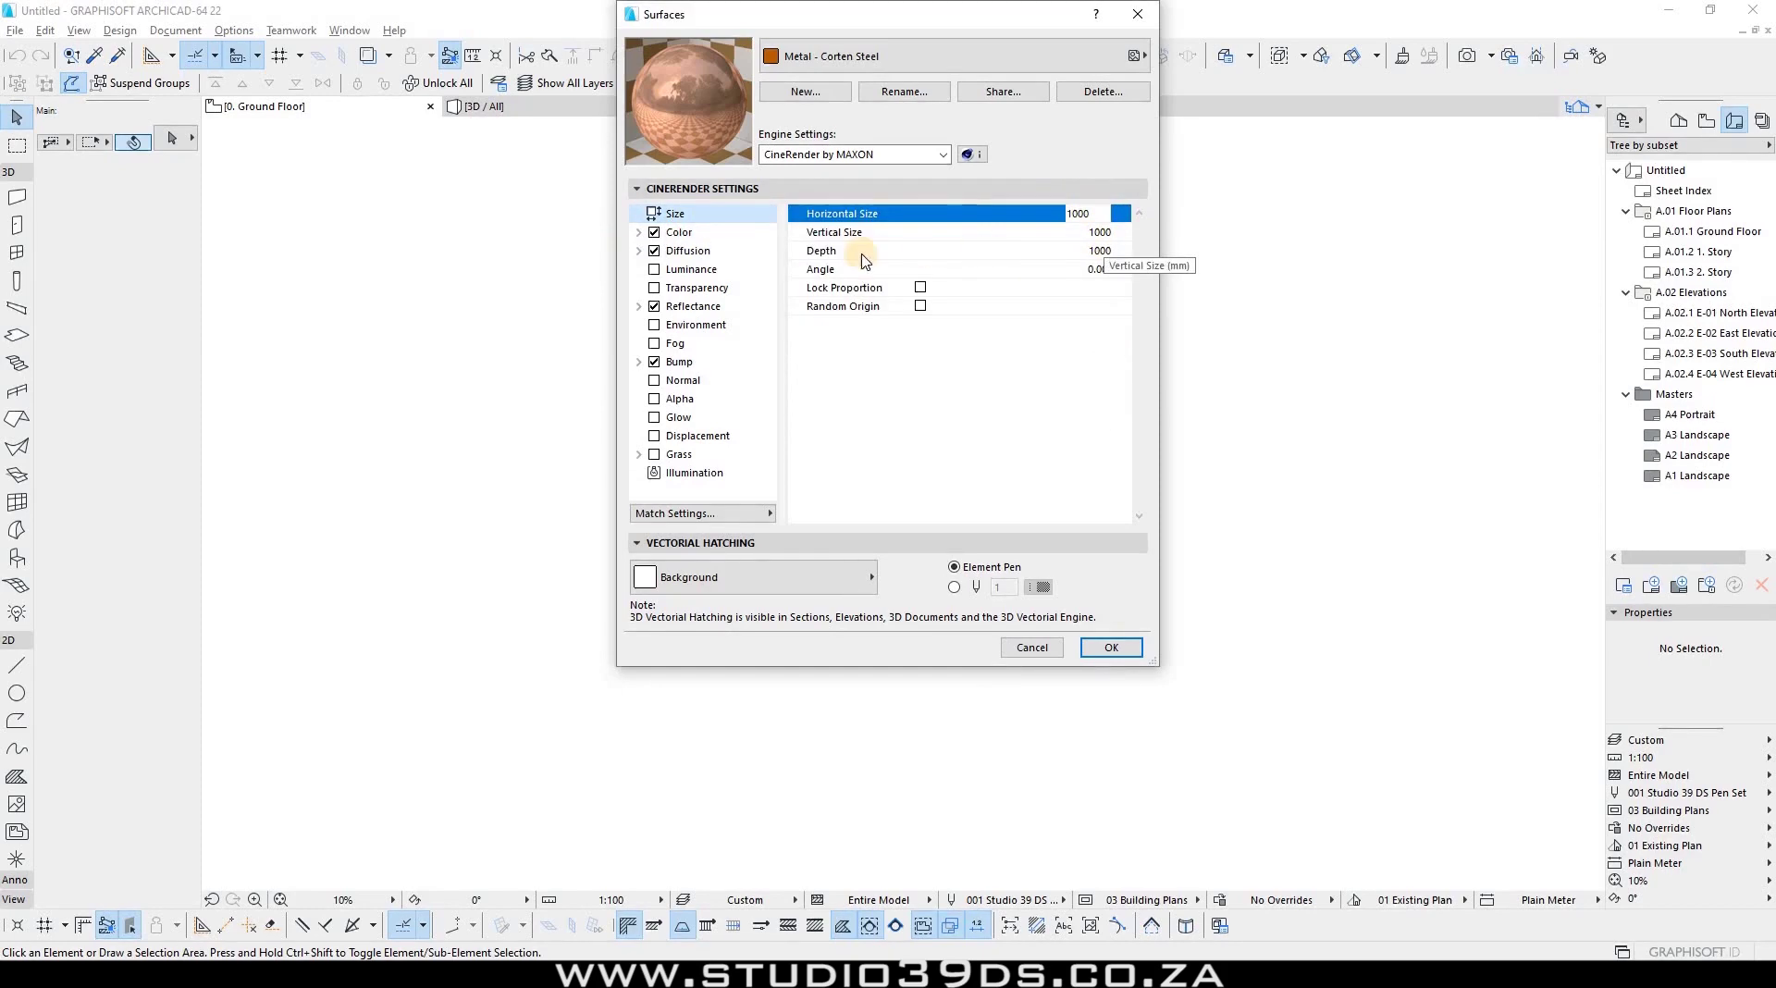
left_click(684, 235)
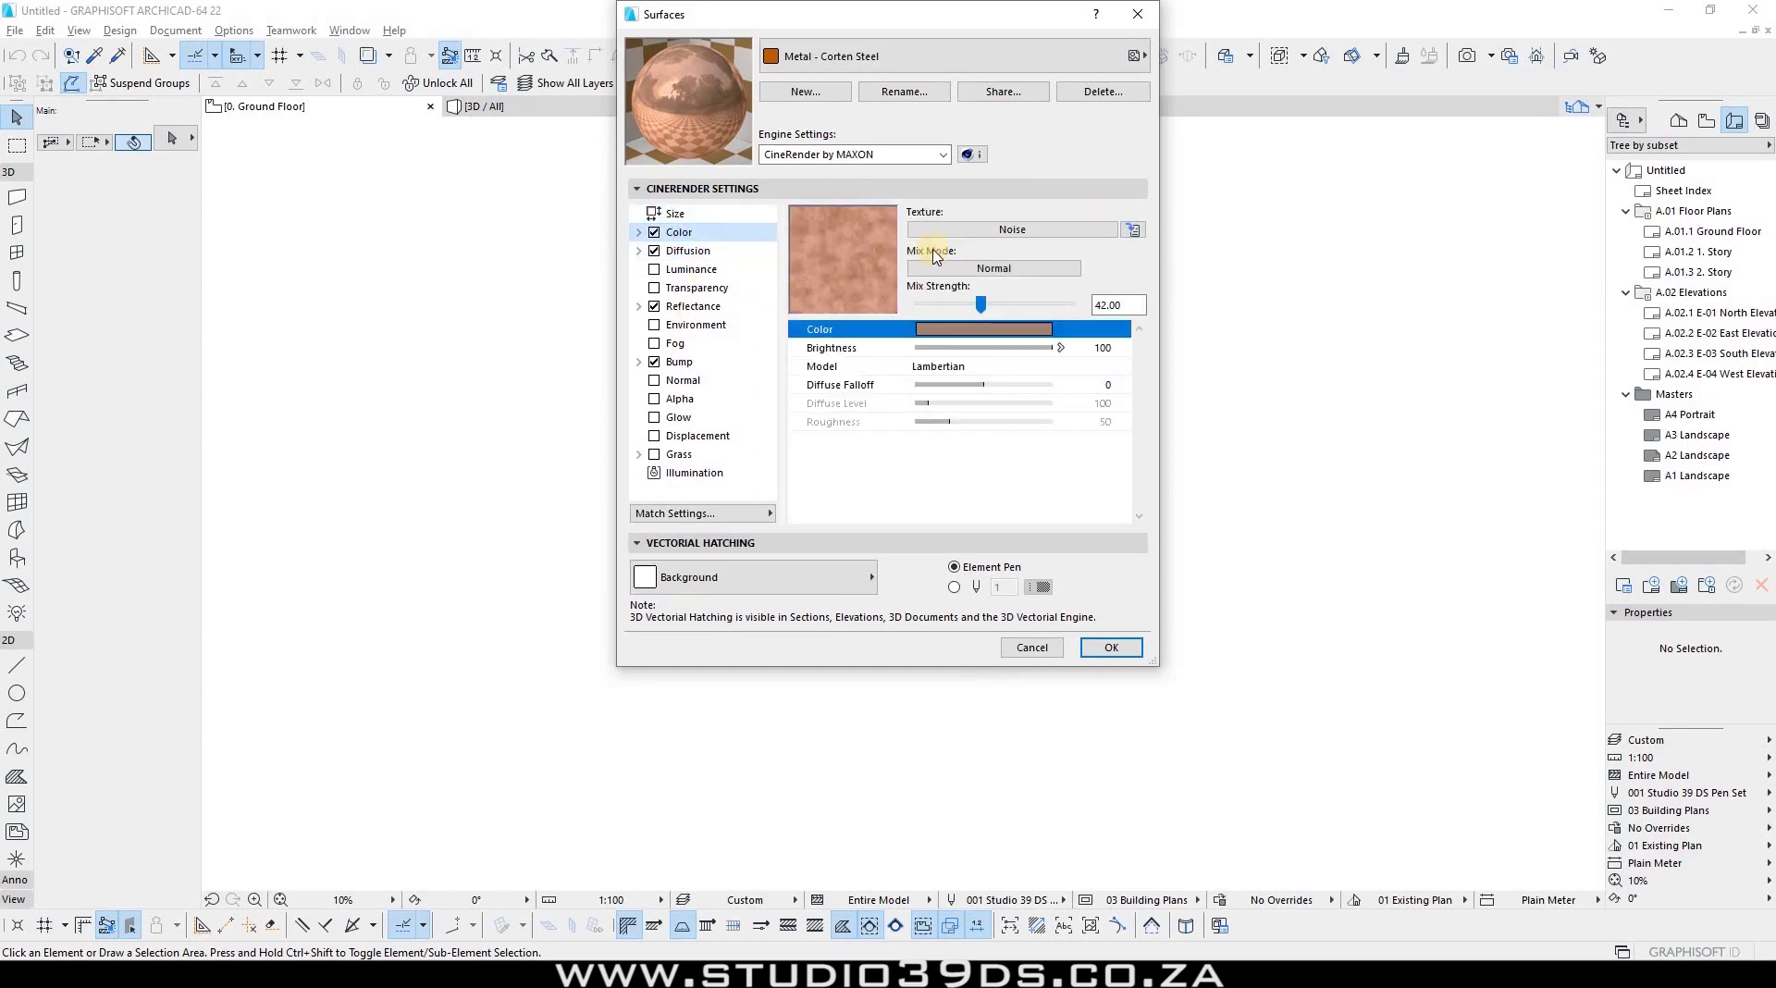
left_click(690, 253)
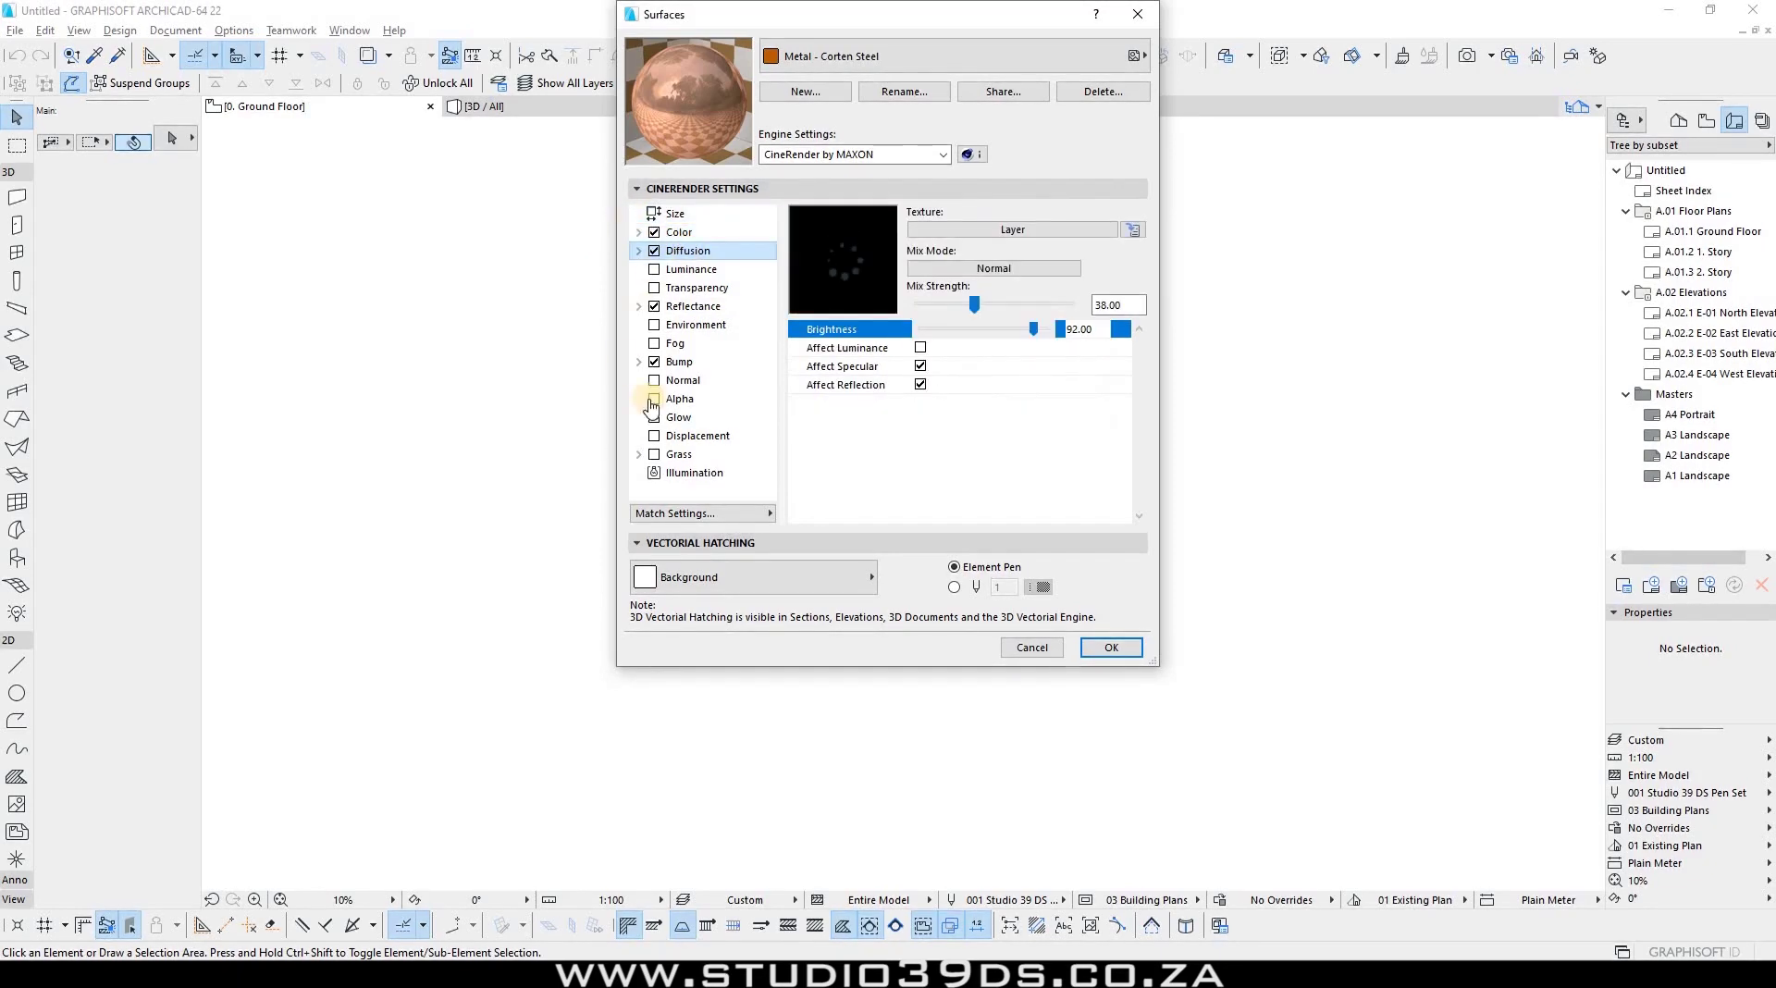
left_click(654, 252)
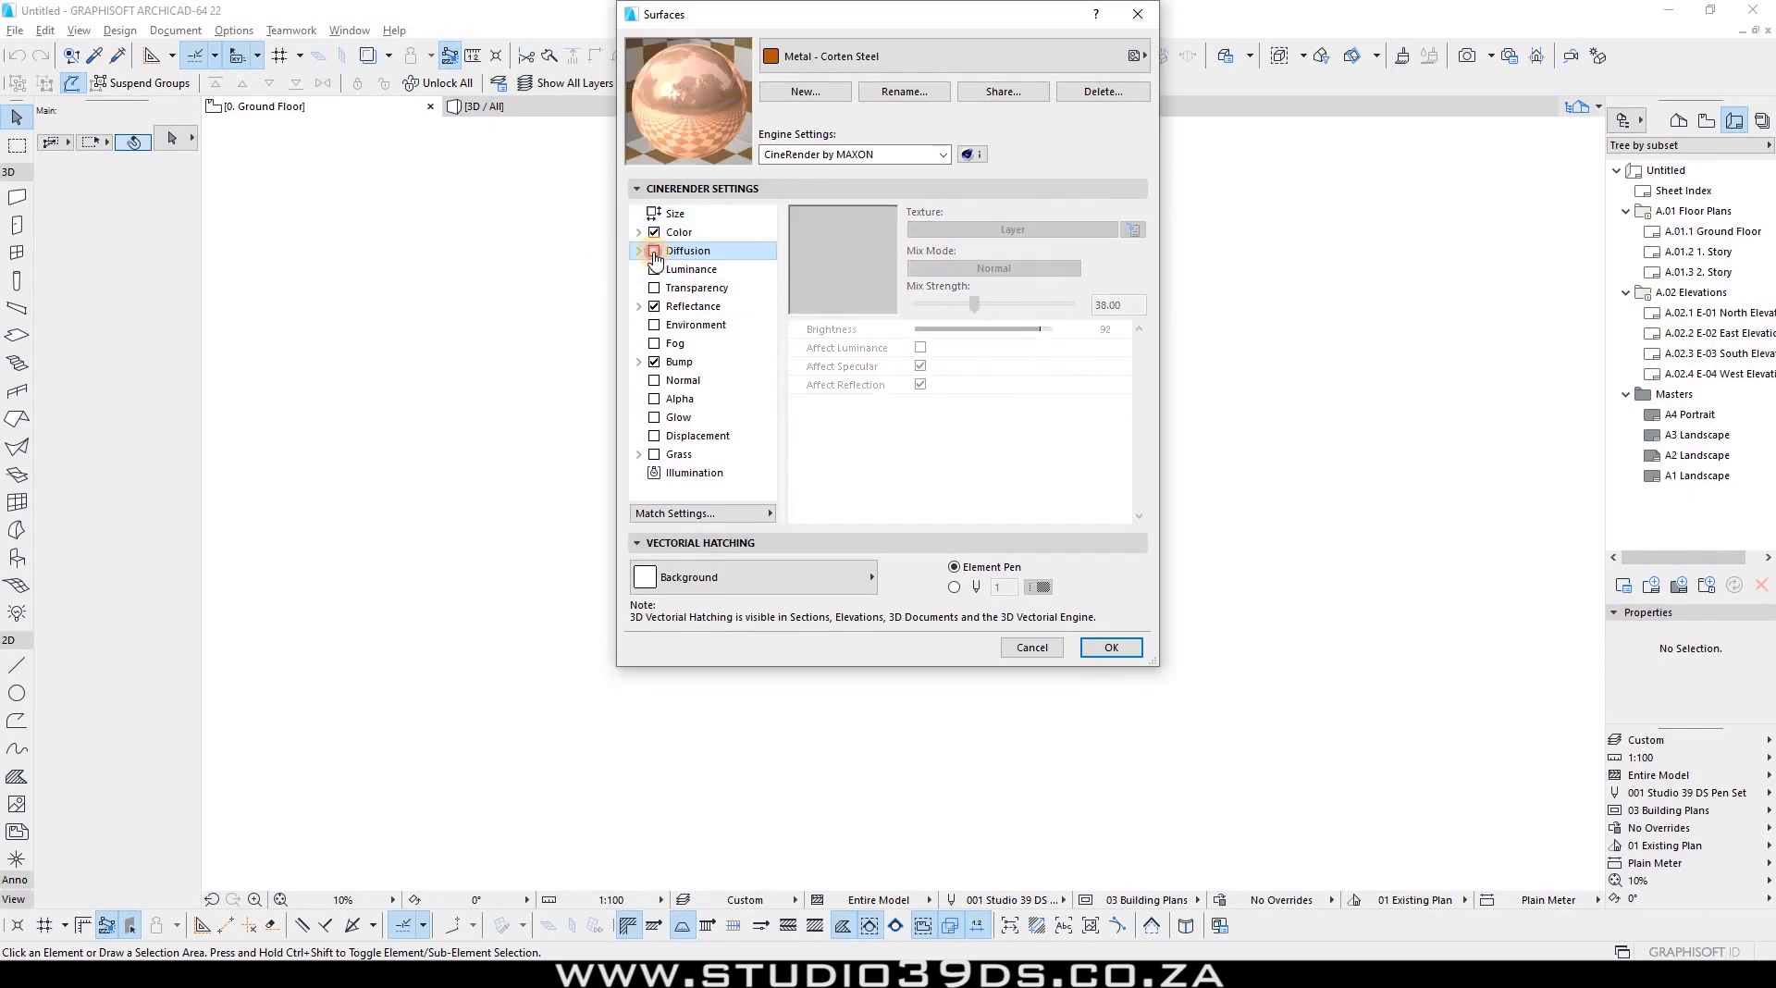
left_click(654, 252)
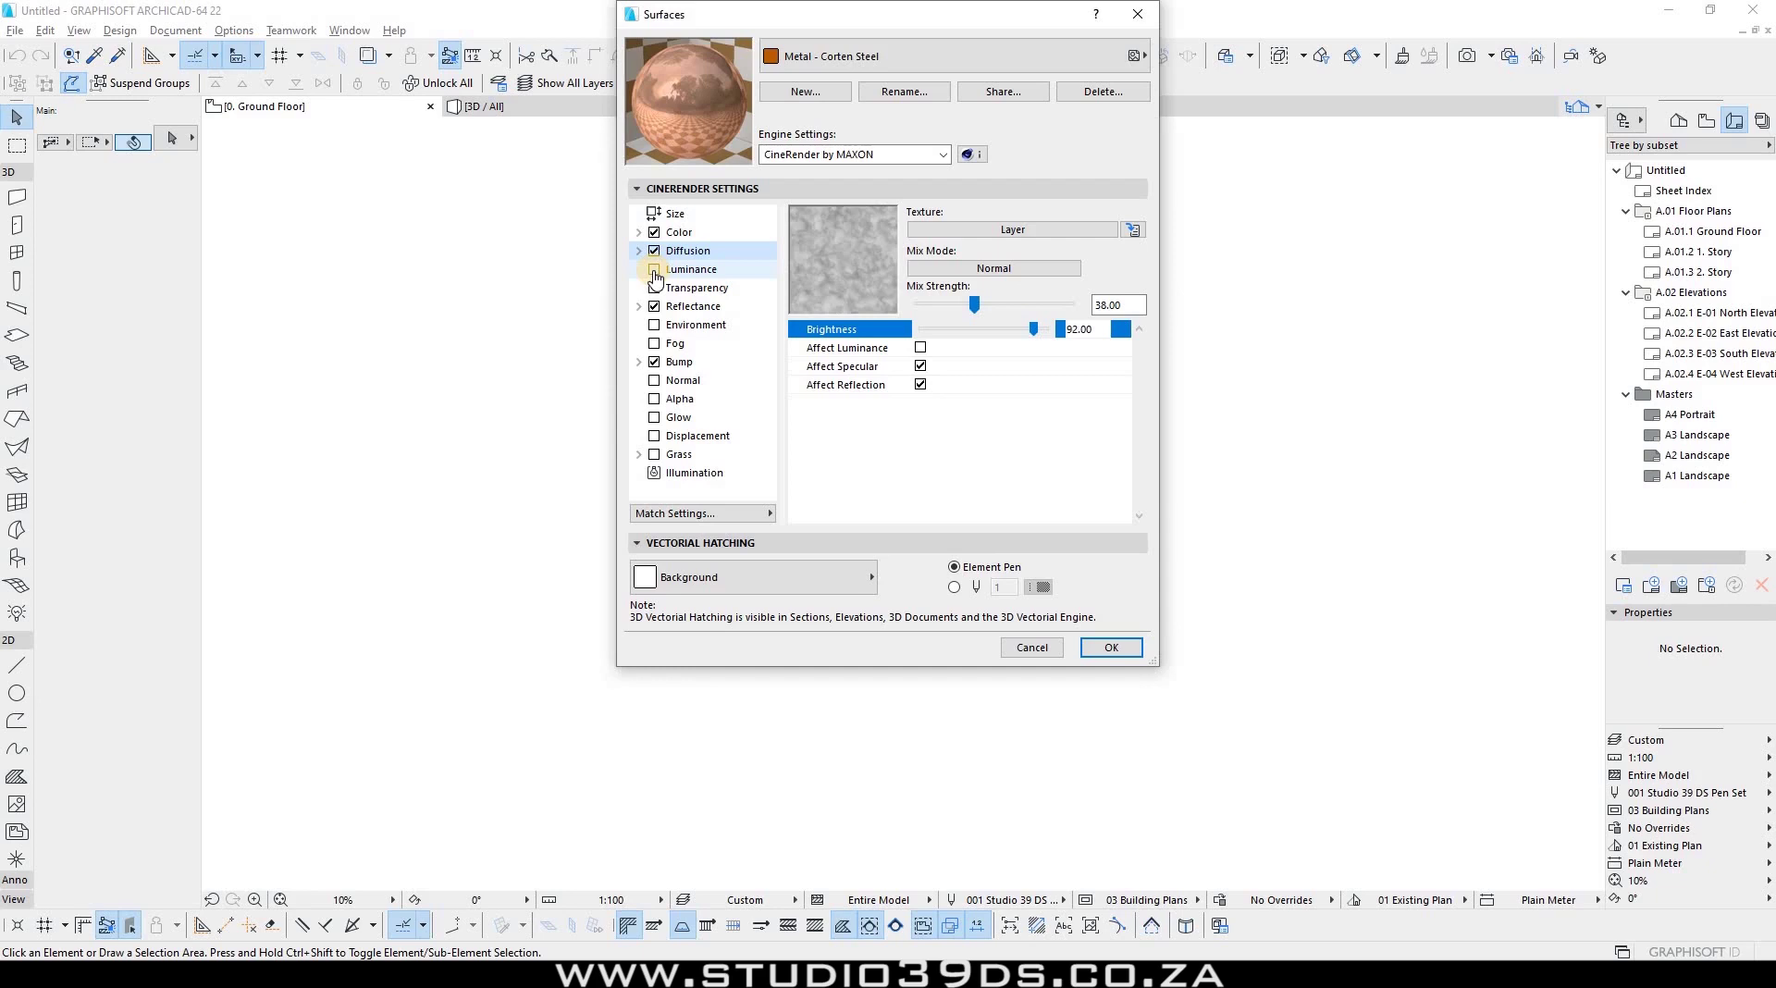
Step: Try enabling the Luminance channel with a white color and 80% brightness
left_click(654, 270)
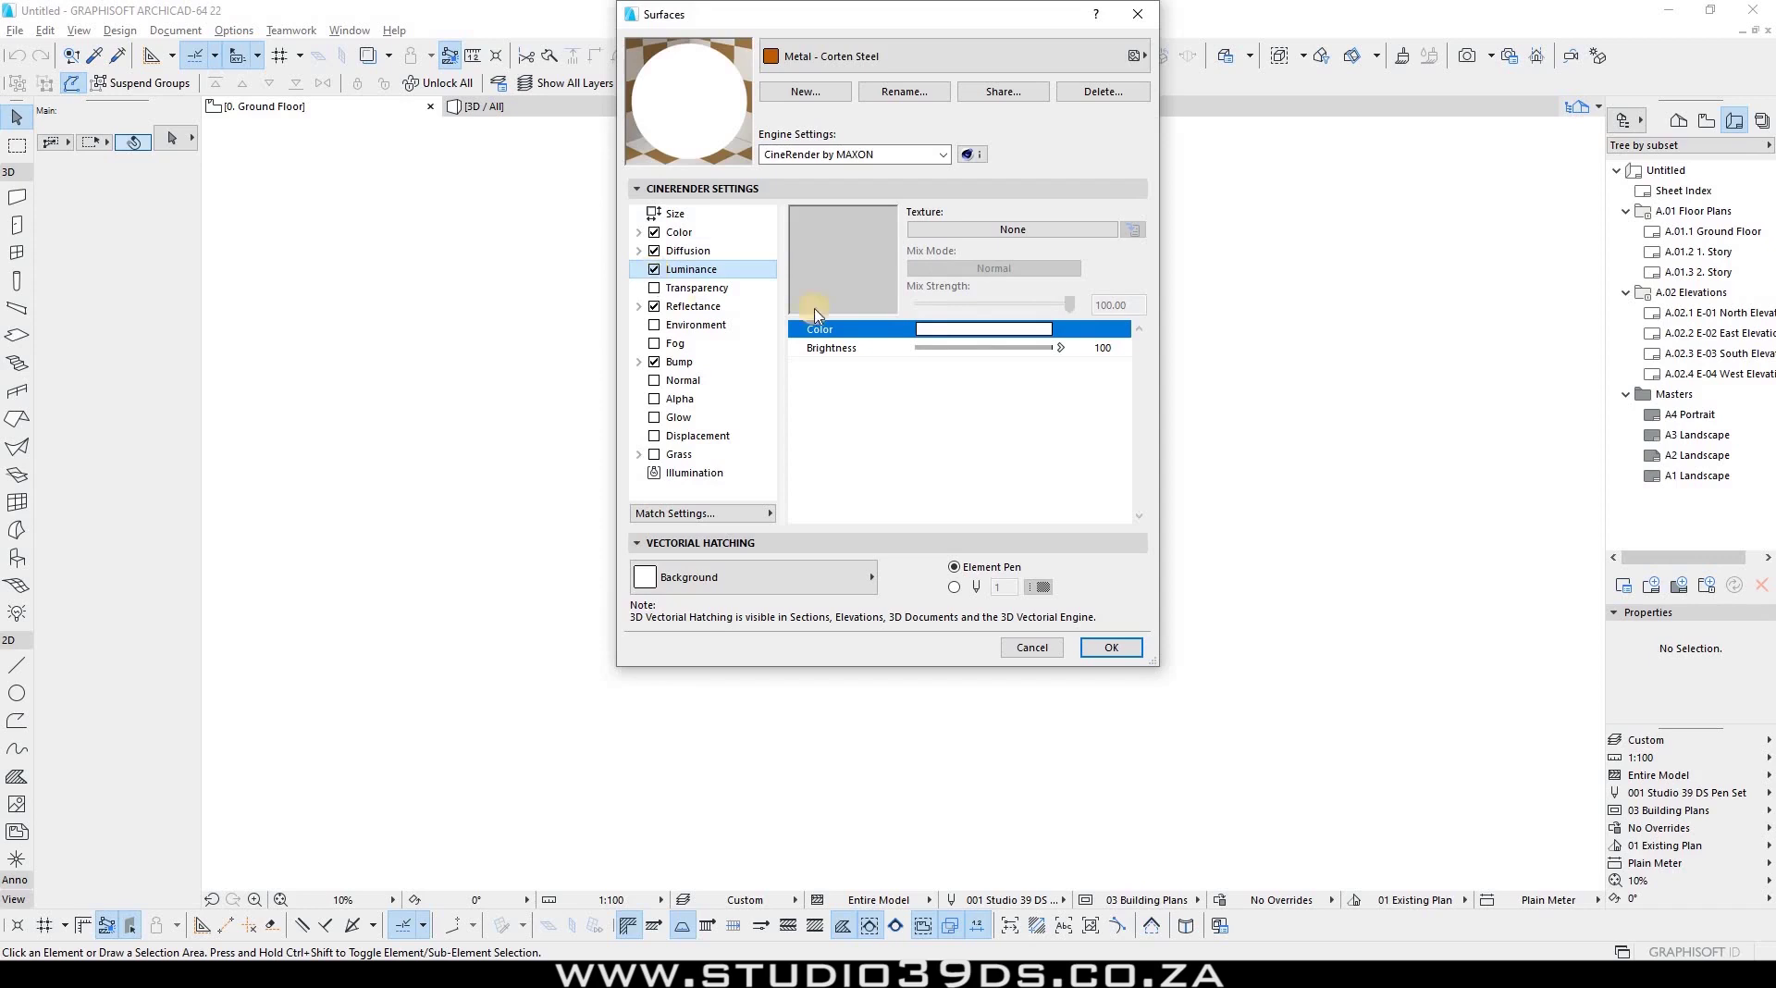
left_click(989, 351)
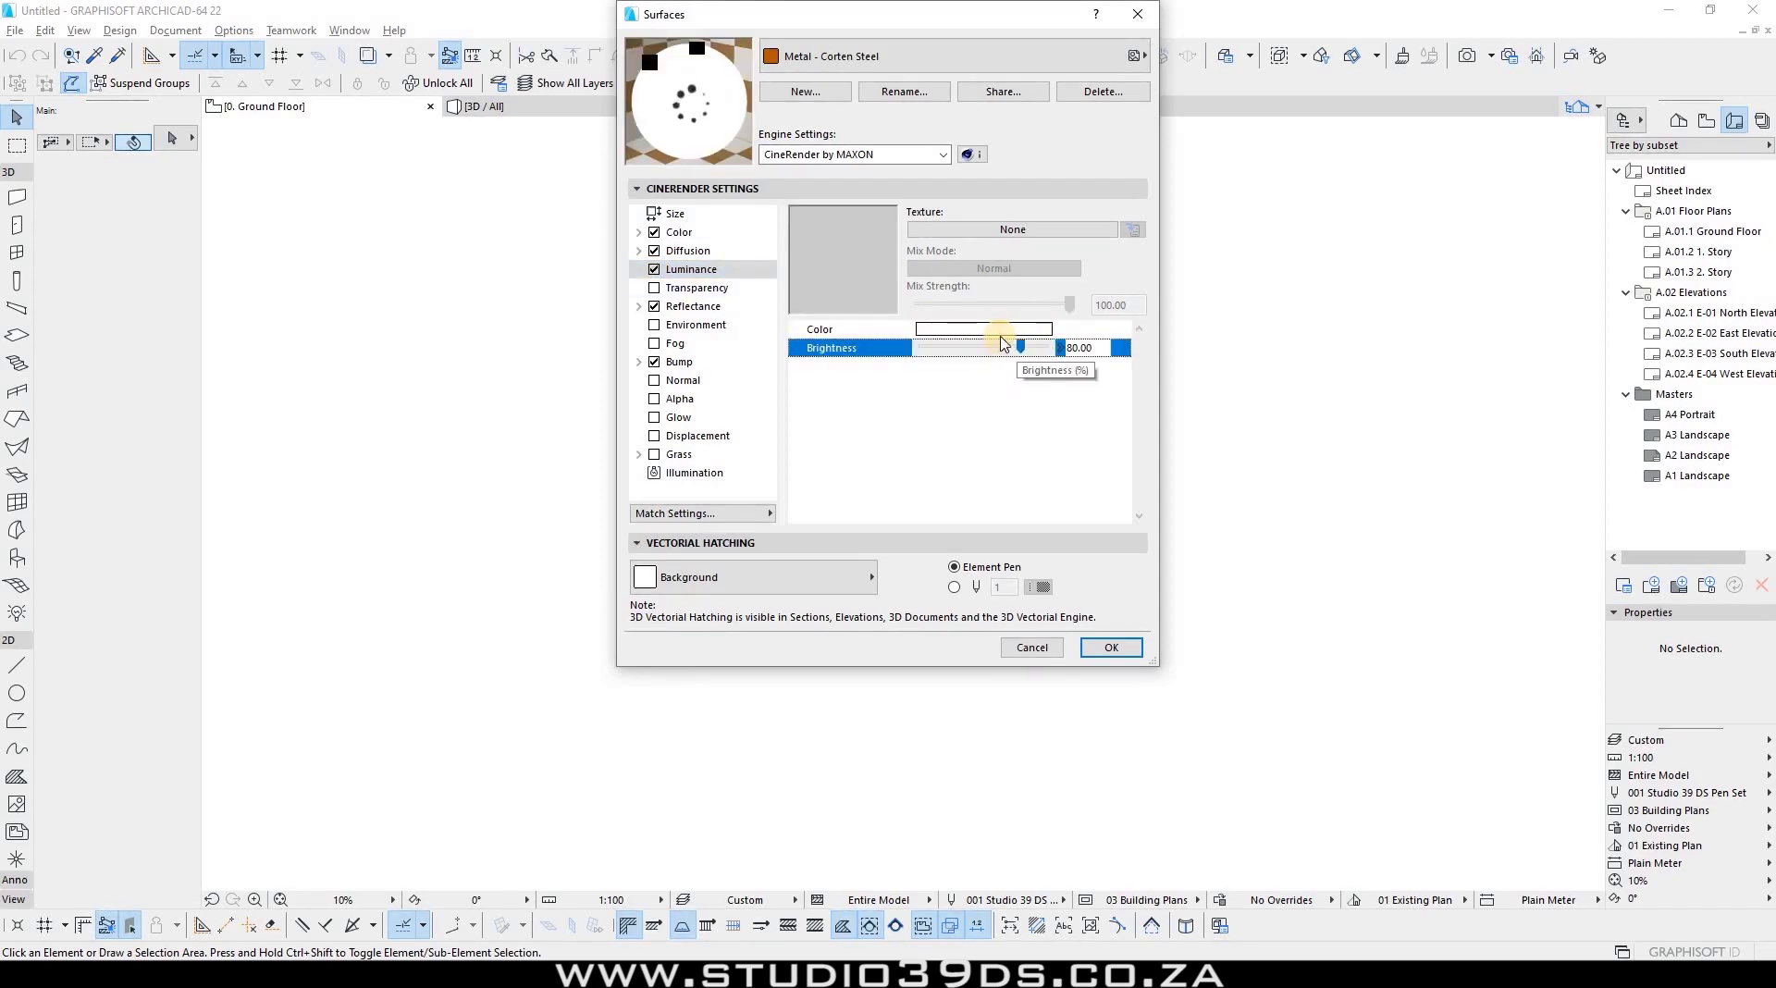
left_click(990, 330)
left_click(714, 505)
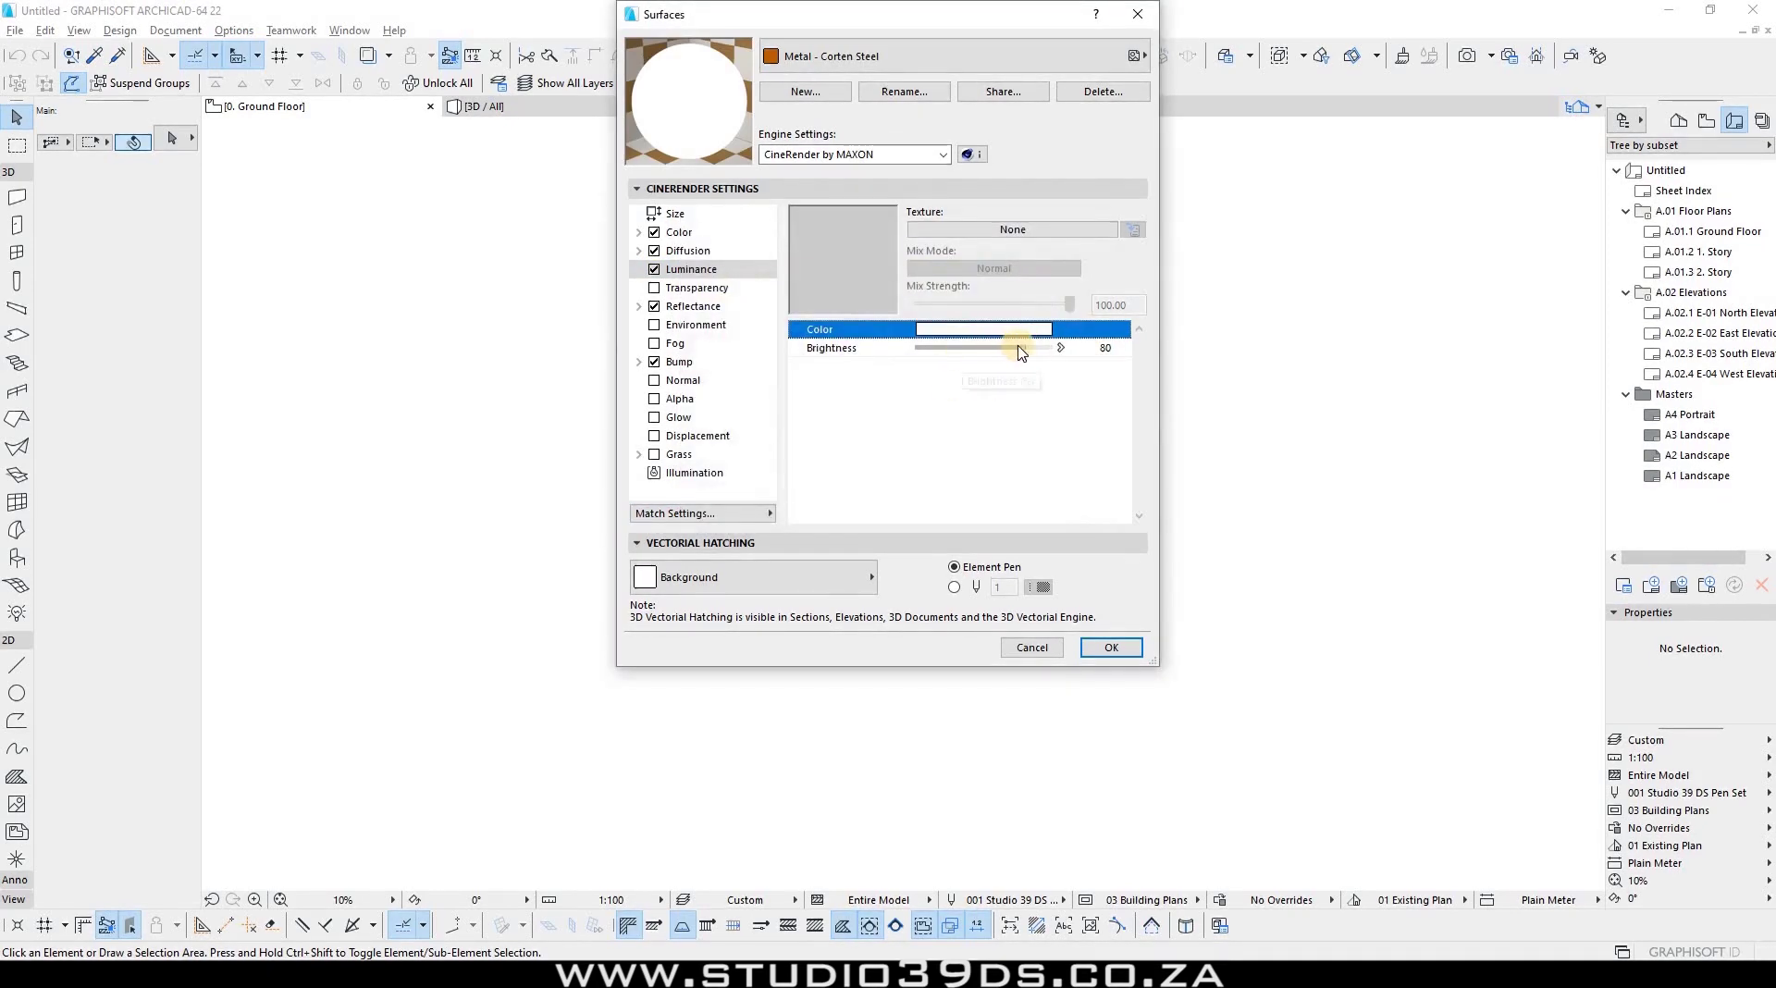
Step: Try a yellow color for the Luminance channel, and disable Luminance again
left_click(1110, 350)
left_click(929, 333)
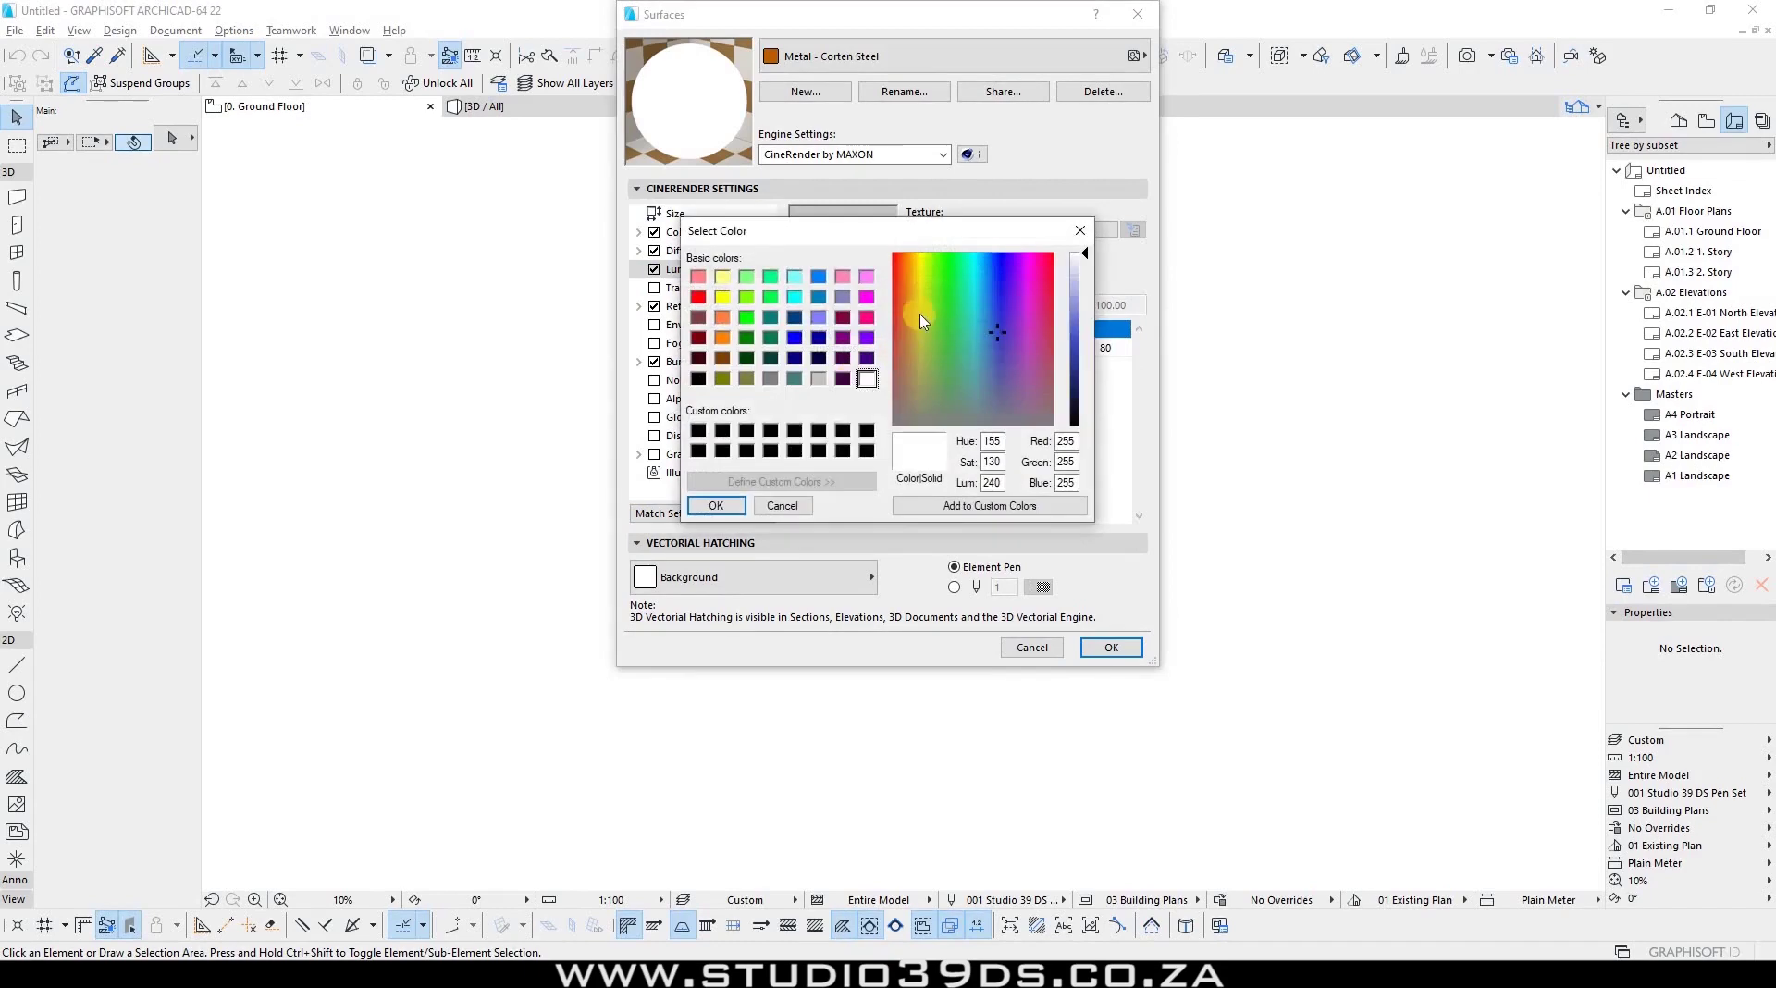
left_click(923, 307)
left_click(716, 505)
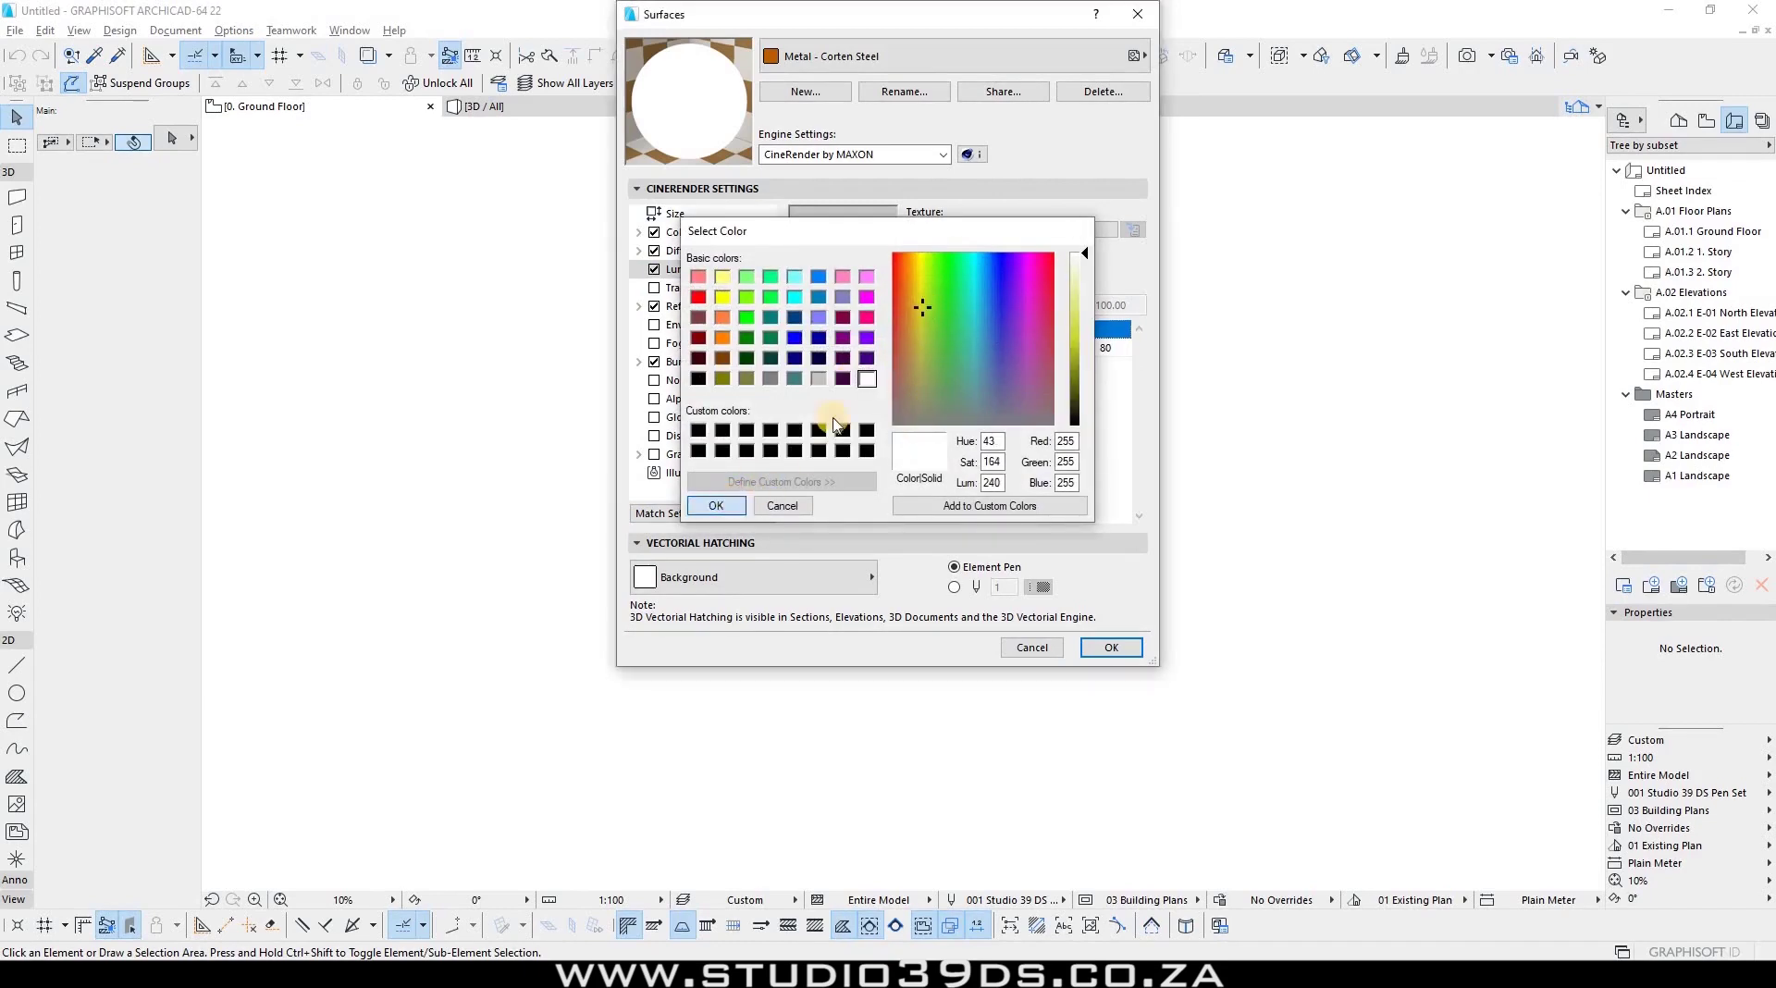
left_click(930, 330)
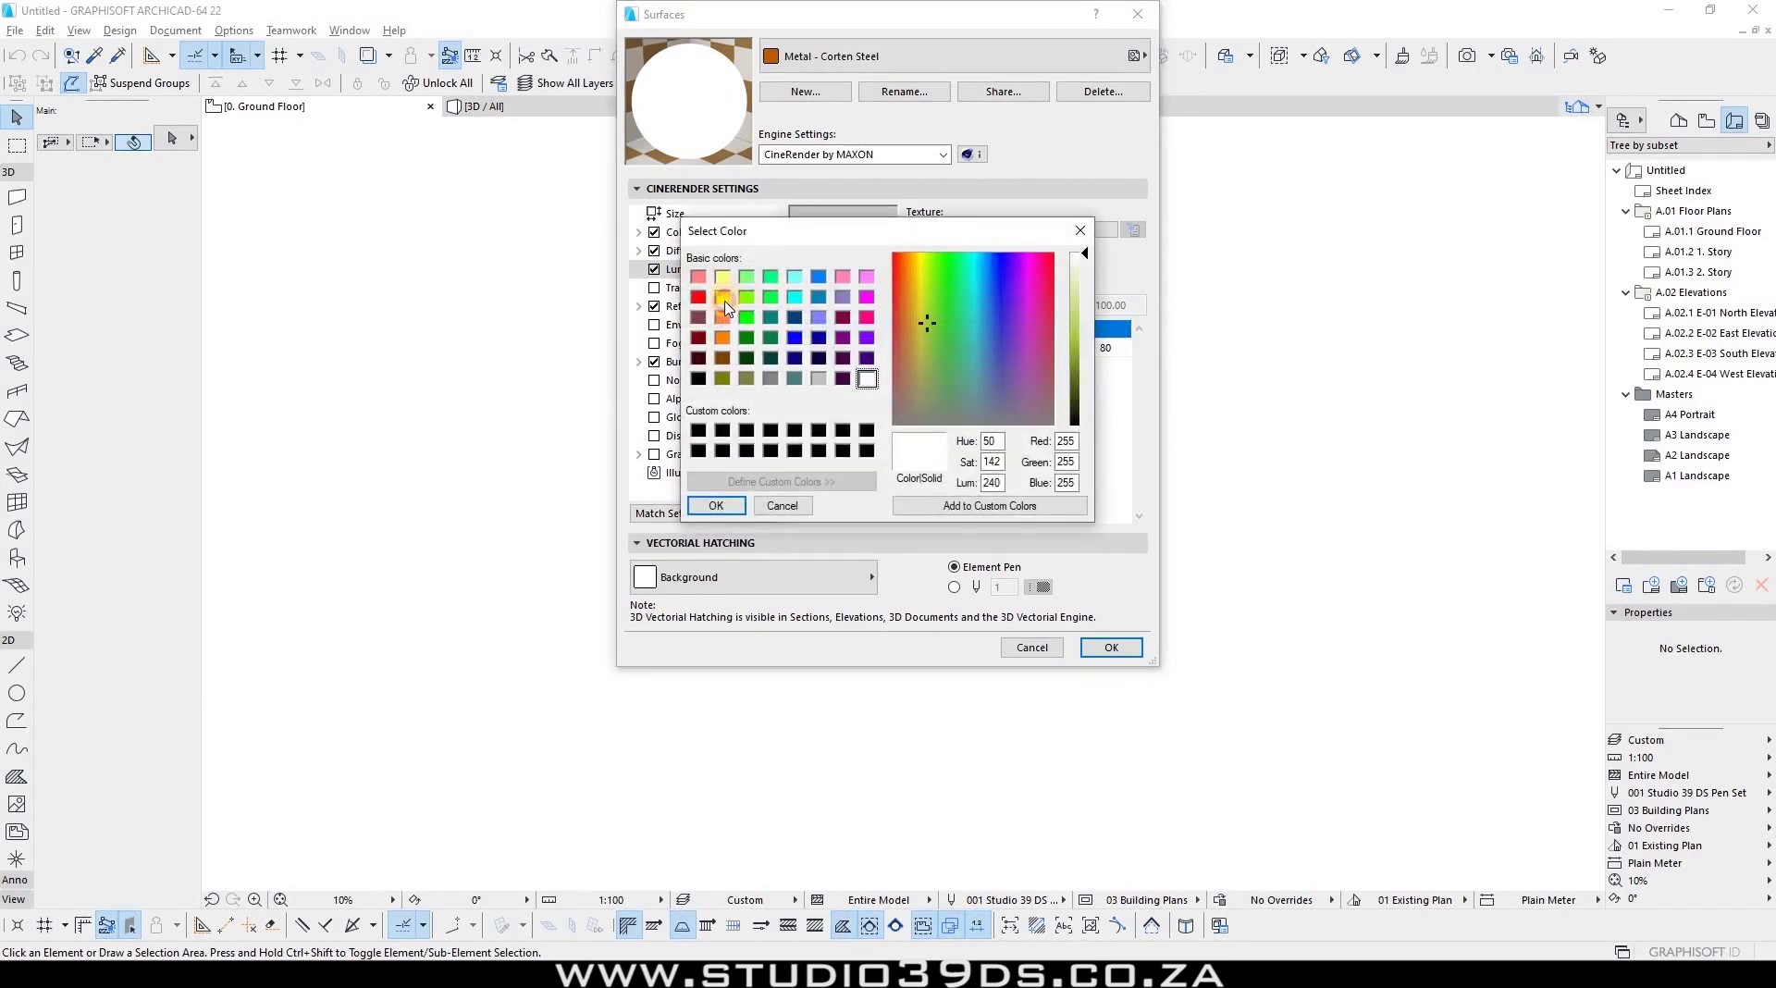
left_click(722, 296)
left_click(716, 505)
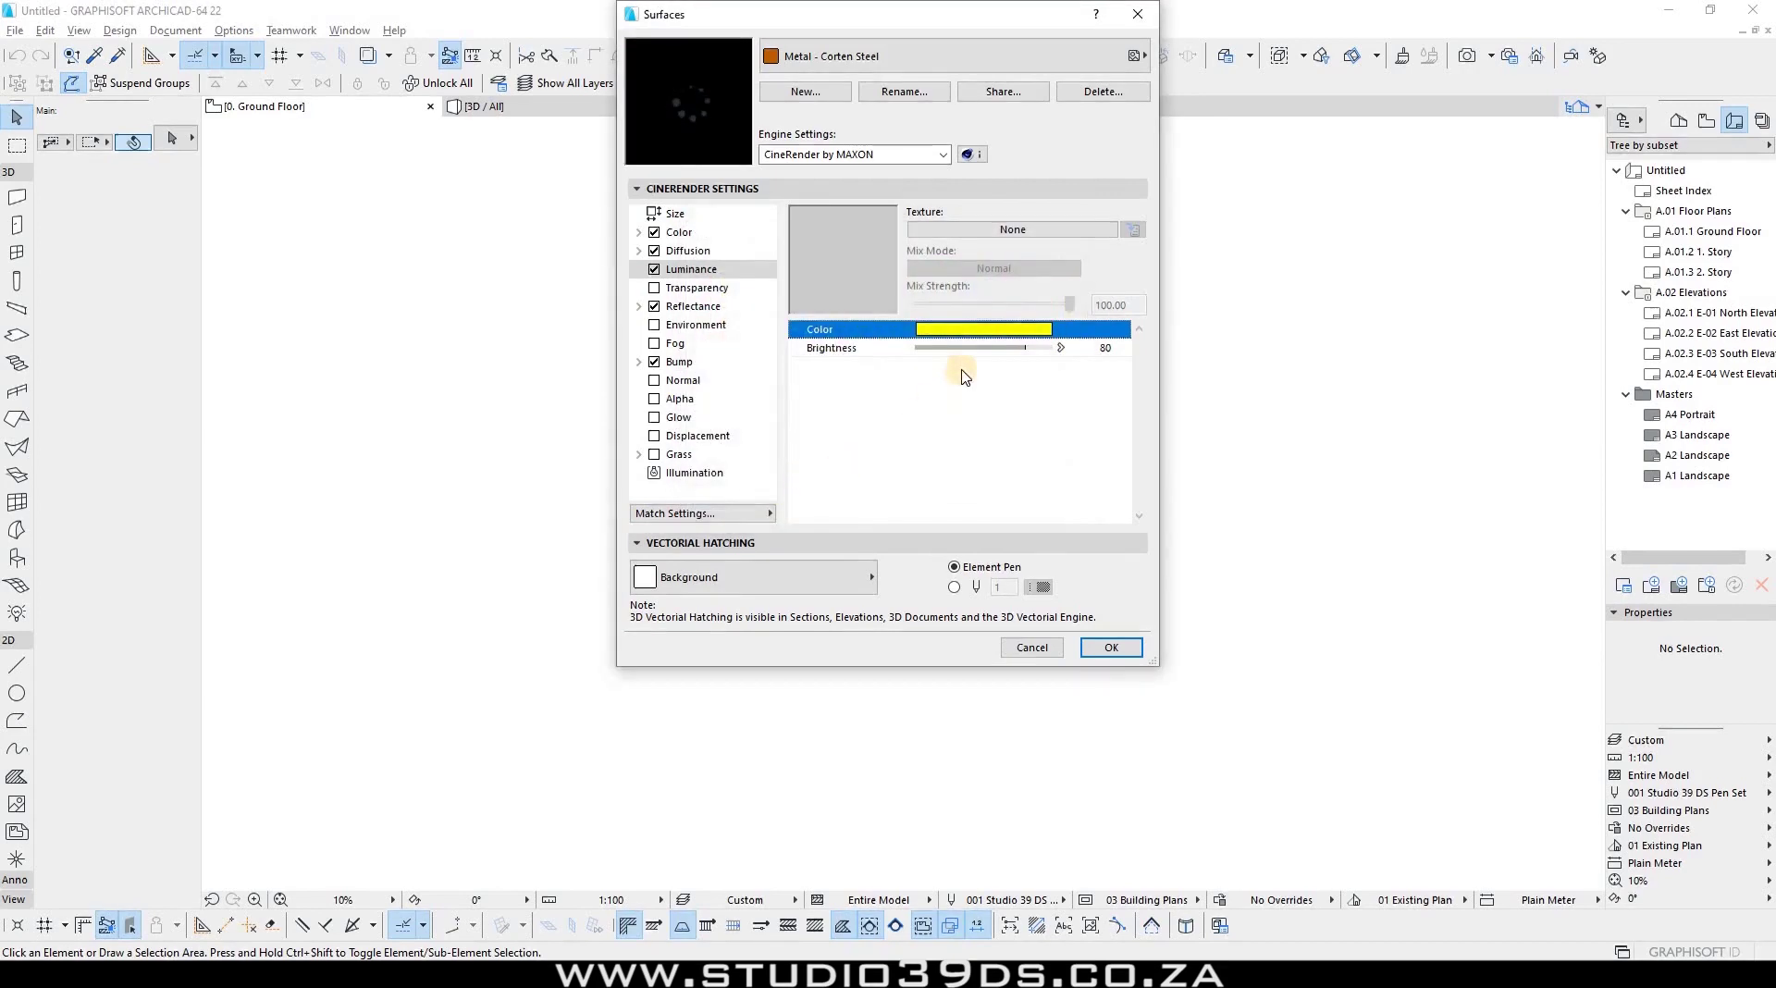
left_click(654, 270)
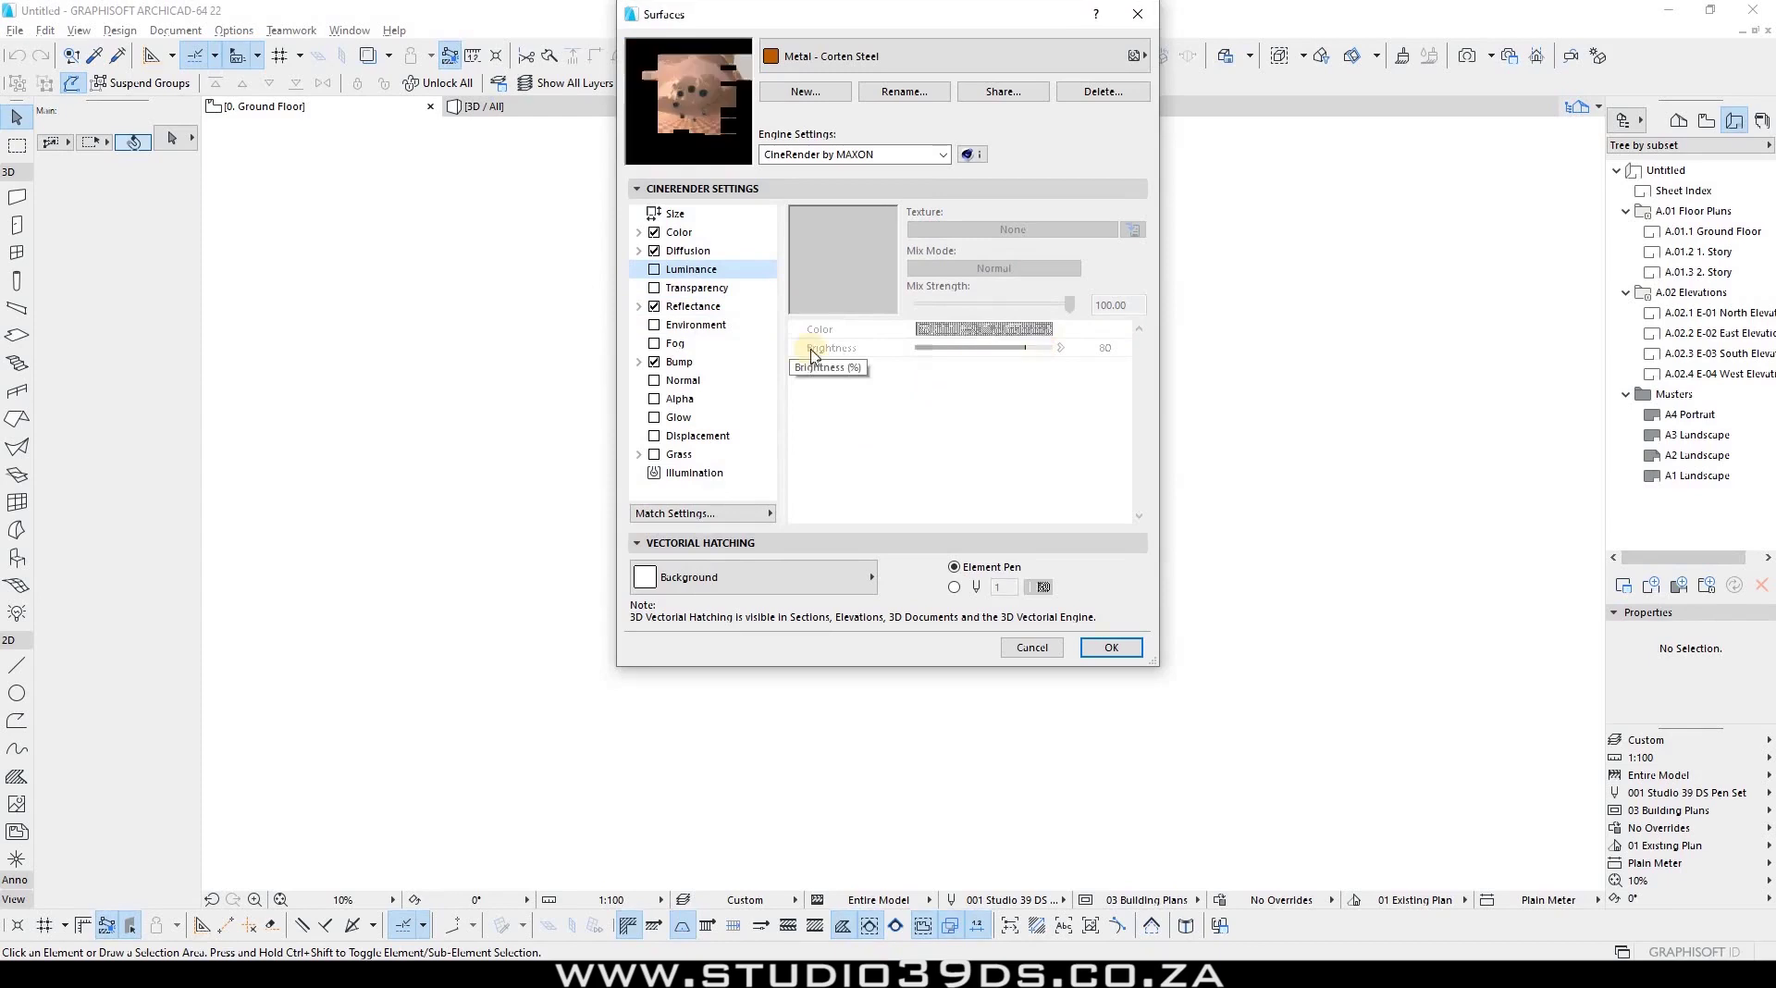
Step: Try the surface with Transparency enabled and with Reflectance disabled, restoring each channel after its preview
left_click(677, 288)
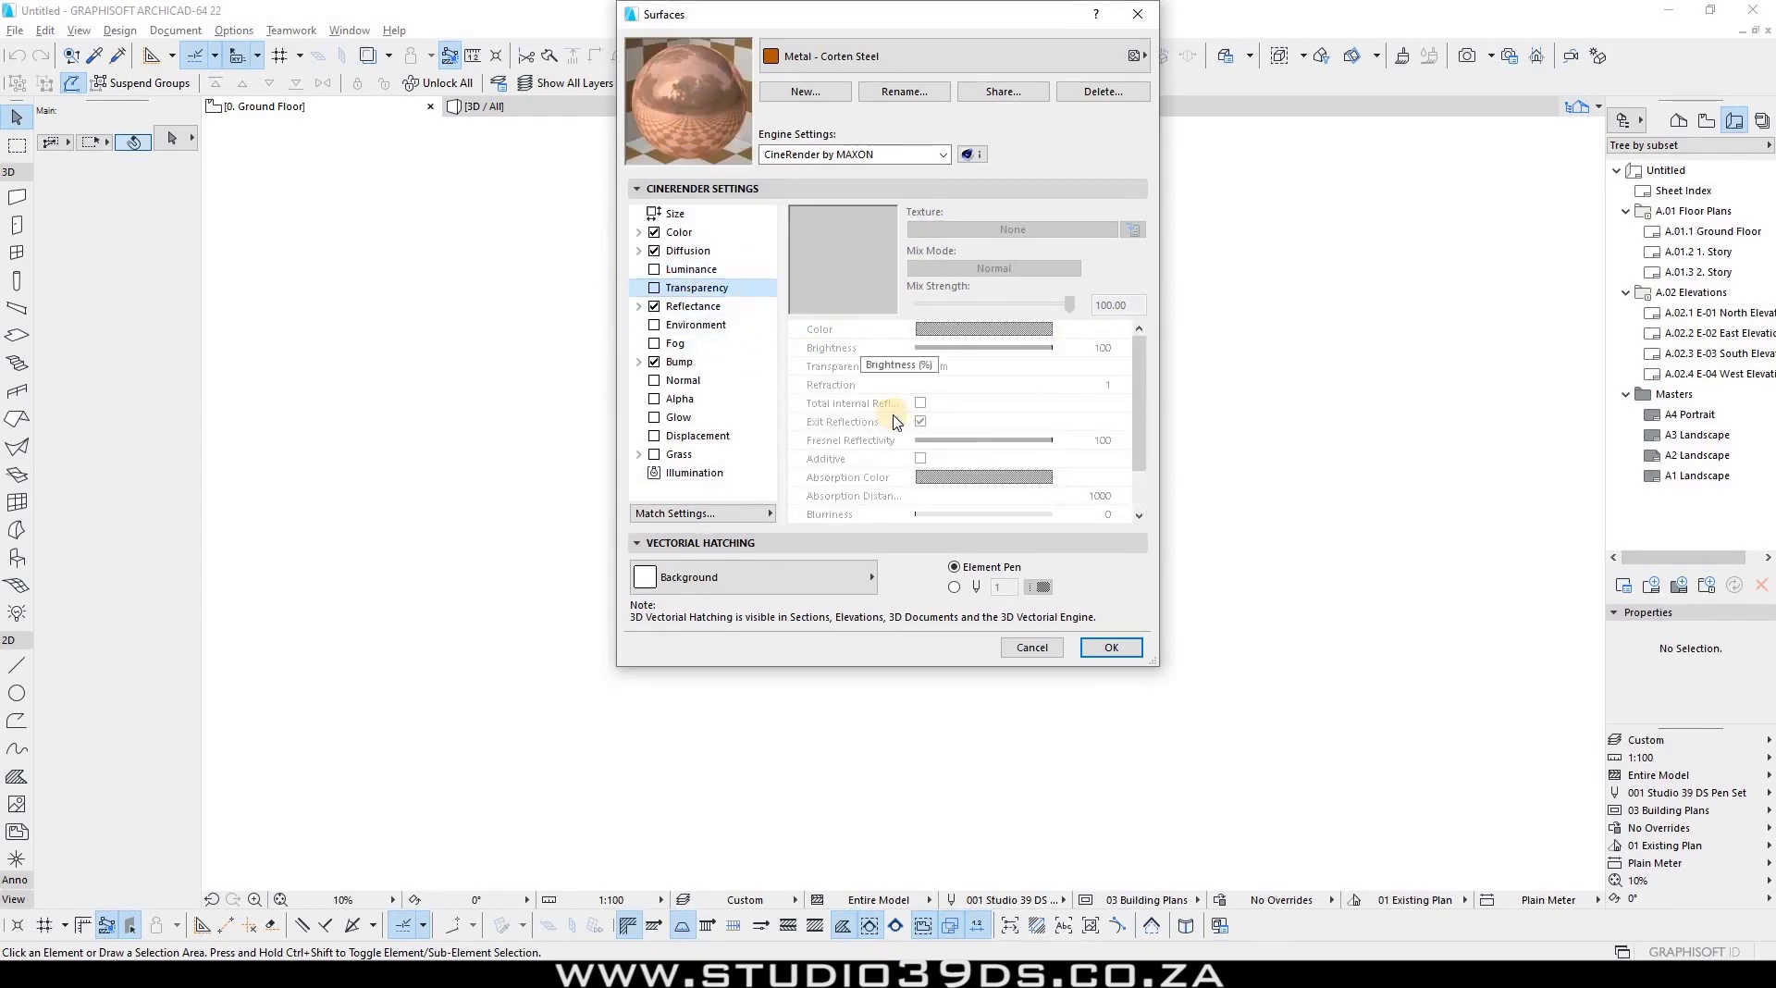
left_click(654, 288)
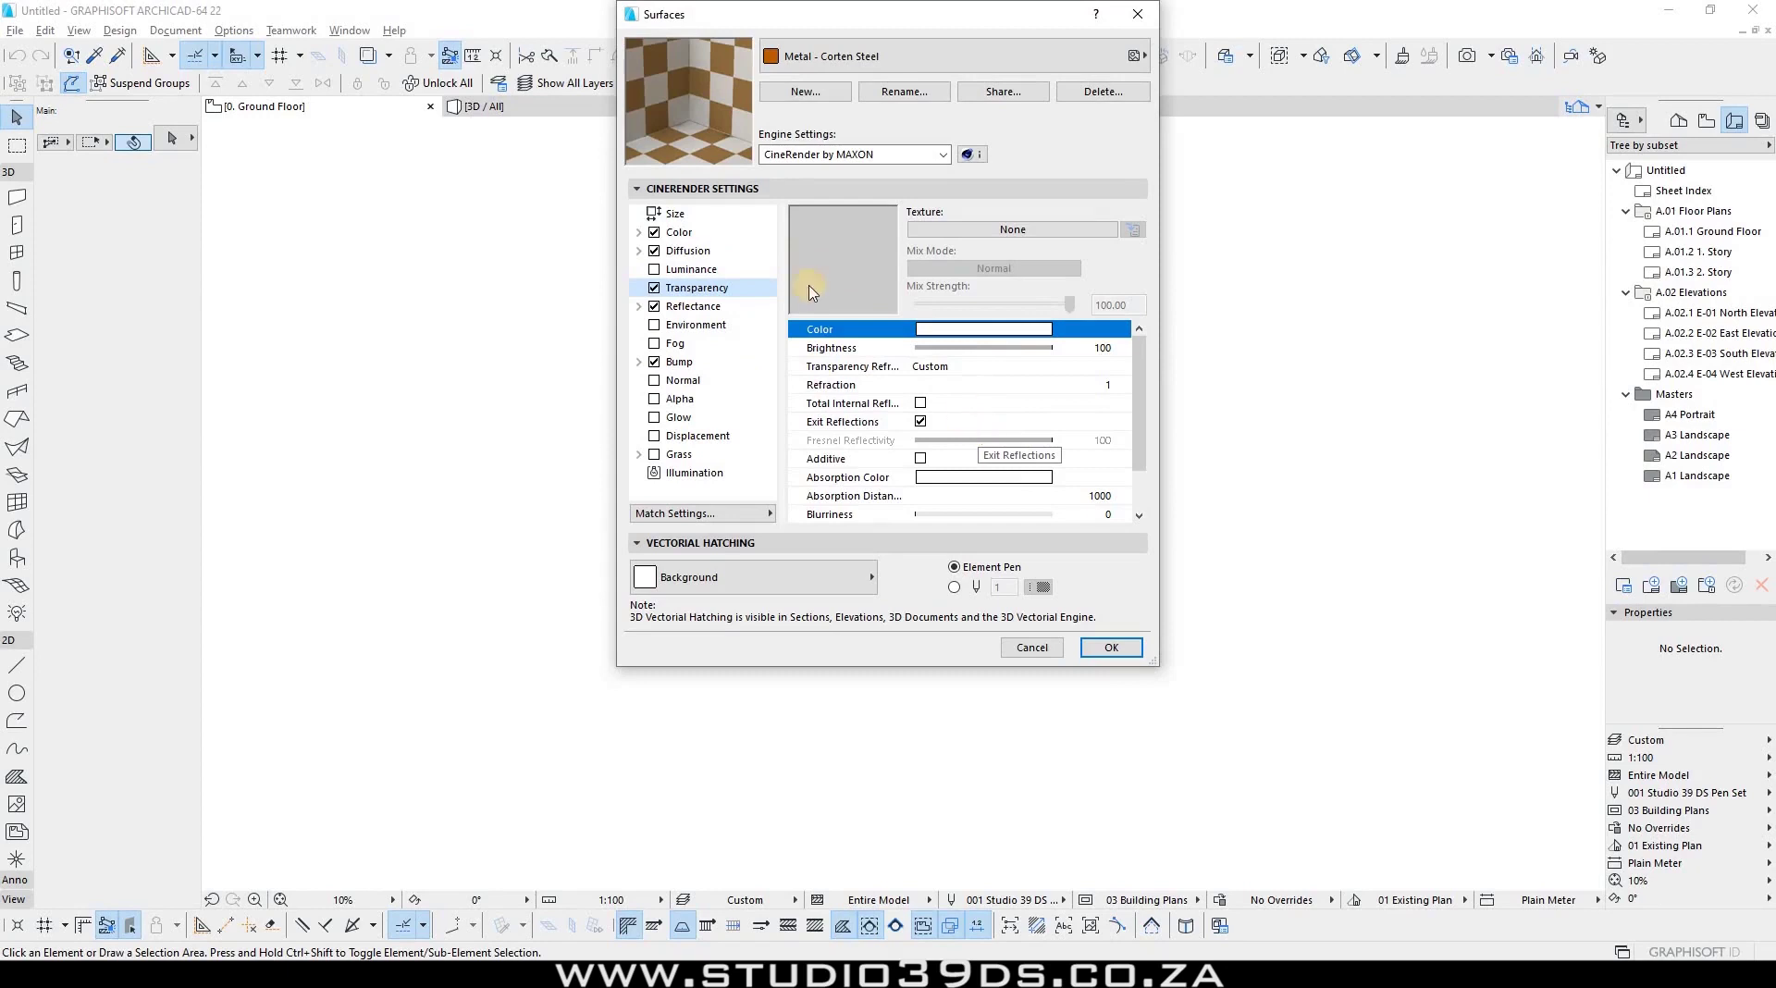
left_click(654, 289)
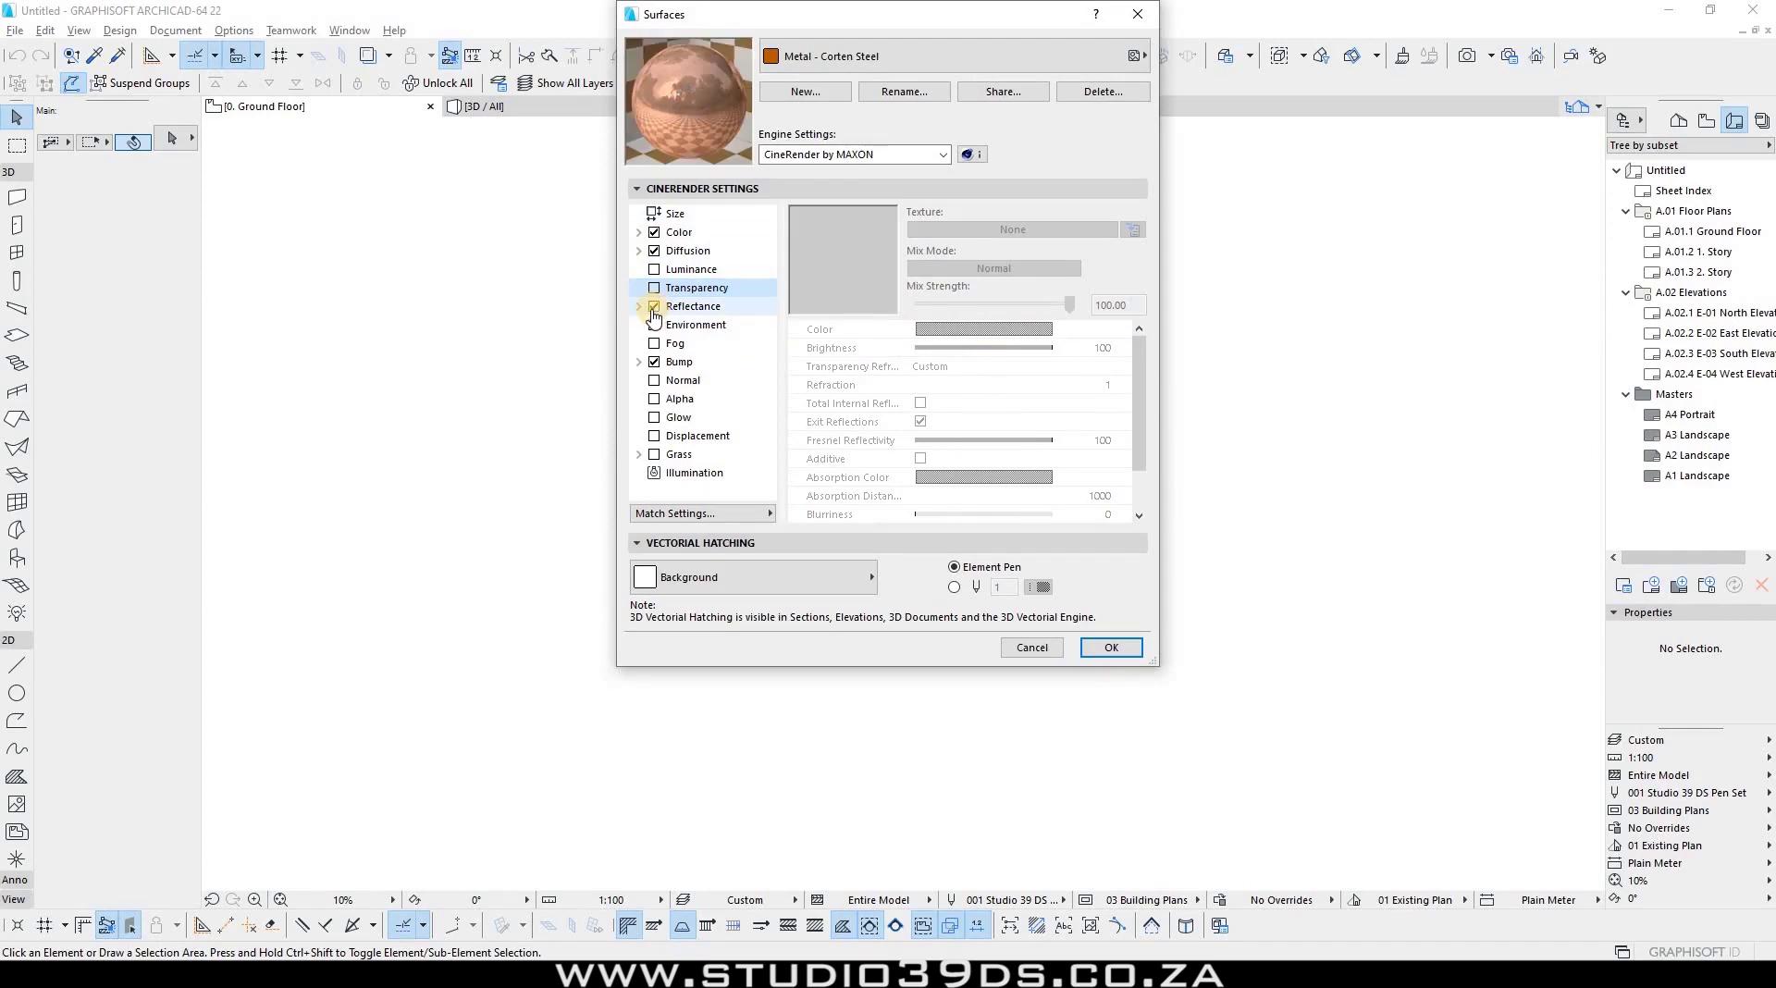
left_click(654, 308)
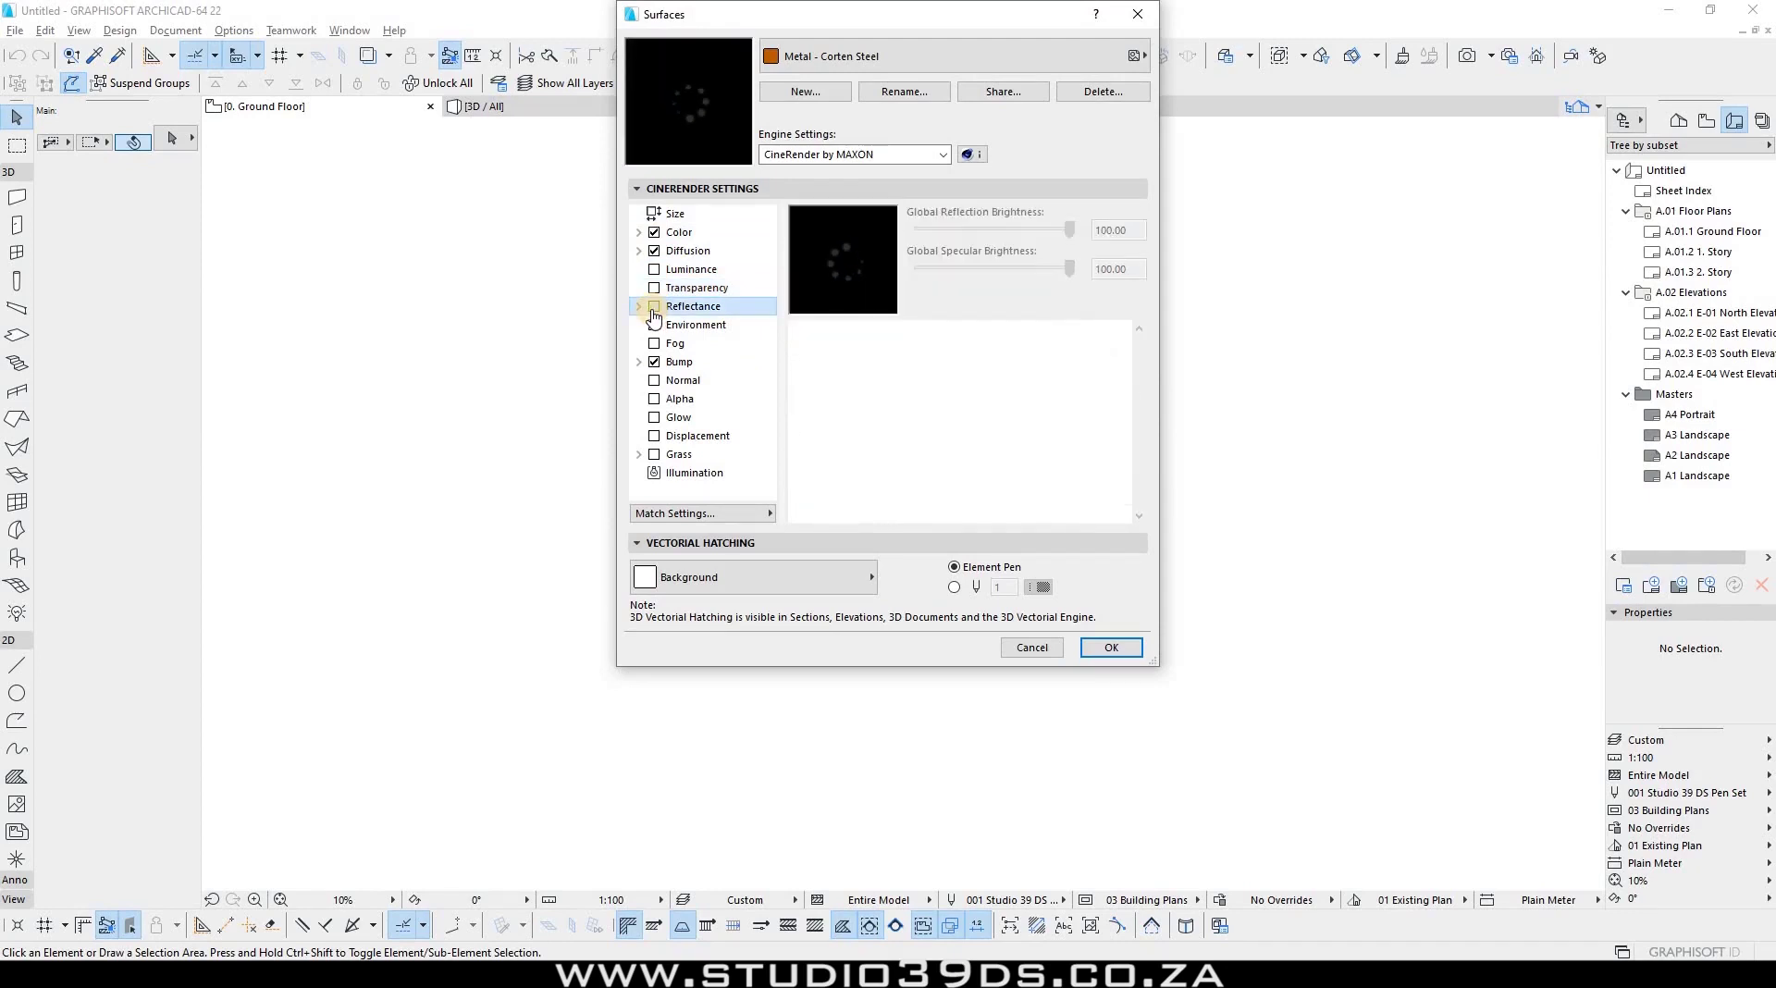
left_click(654, 307)
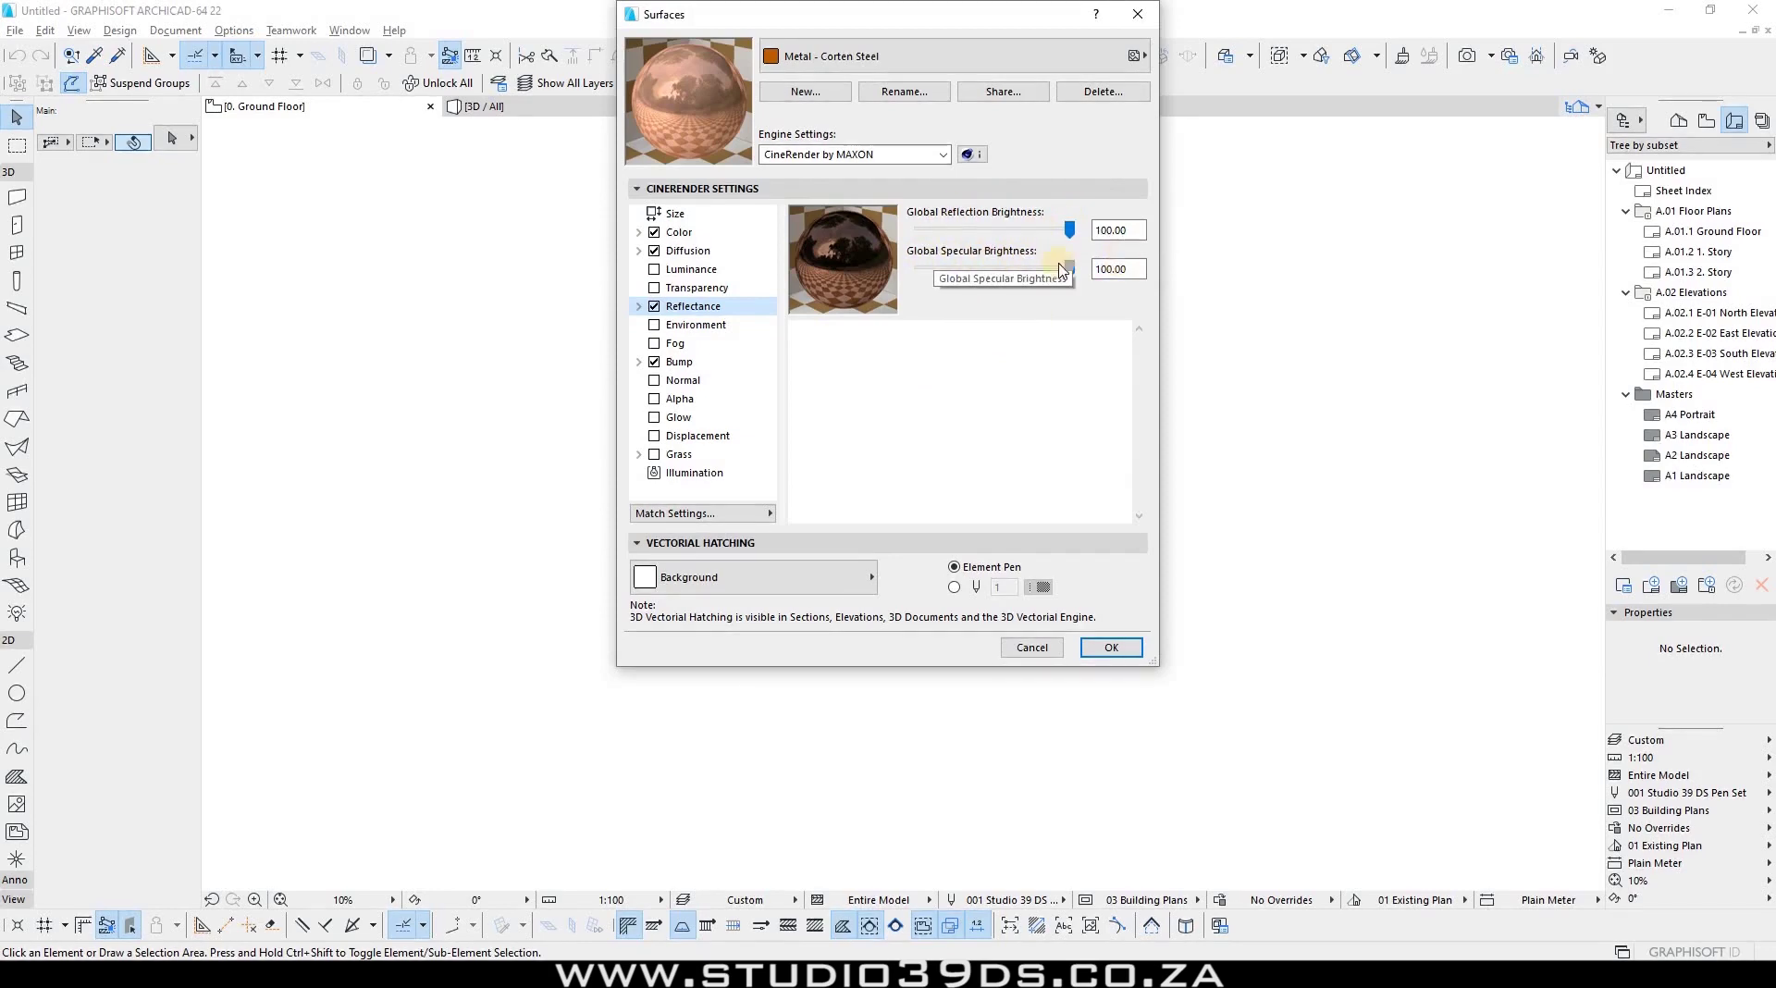
Step: Try the surface with the Environment channel and with the Fog channel enabled, disabling each after its preview
left_click(659, 329)
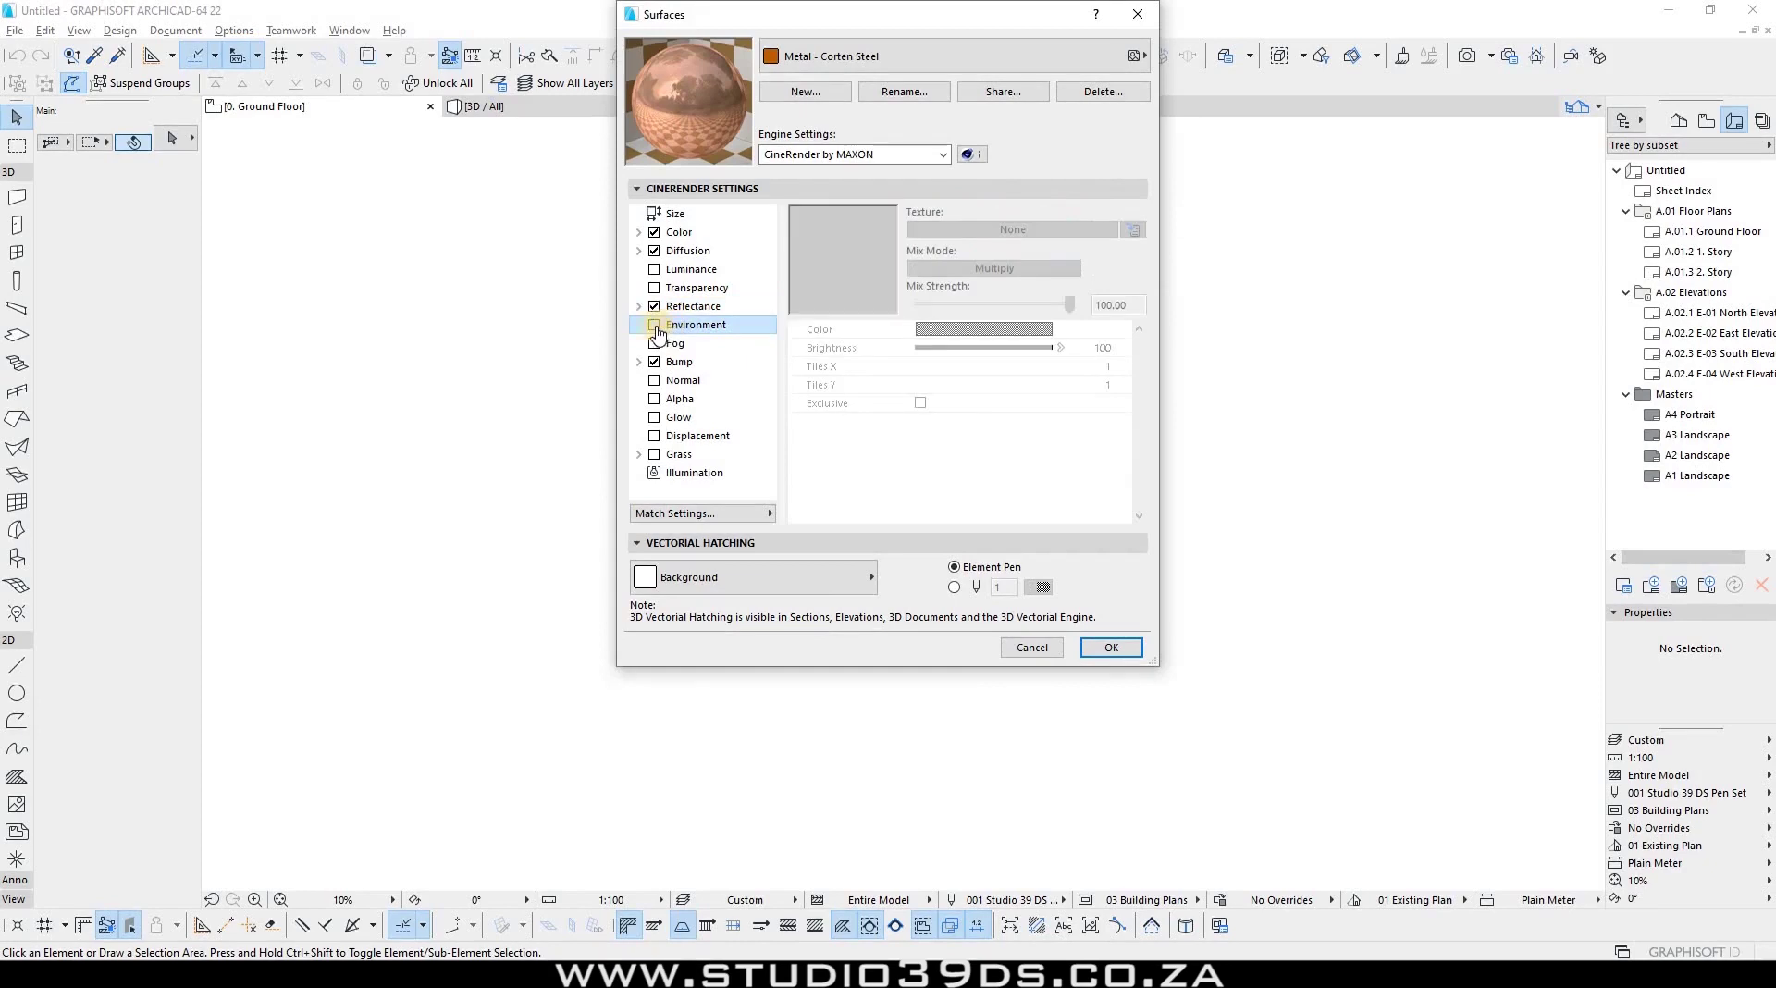
left_click(655, 326)
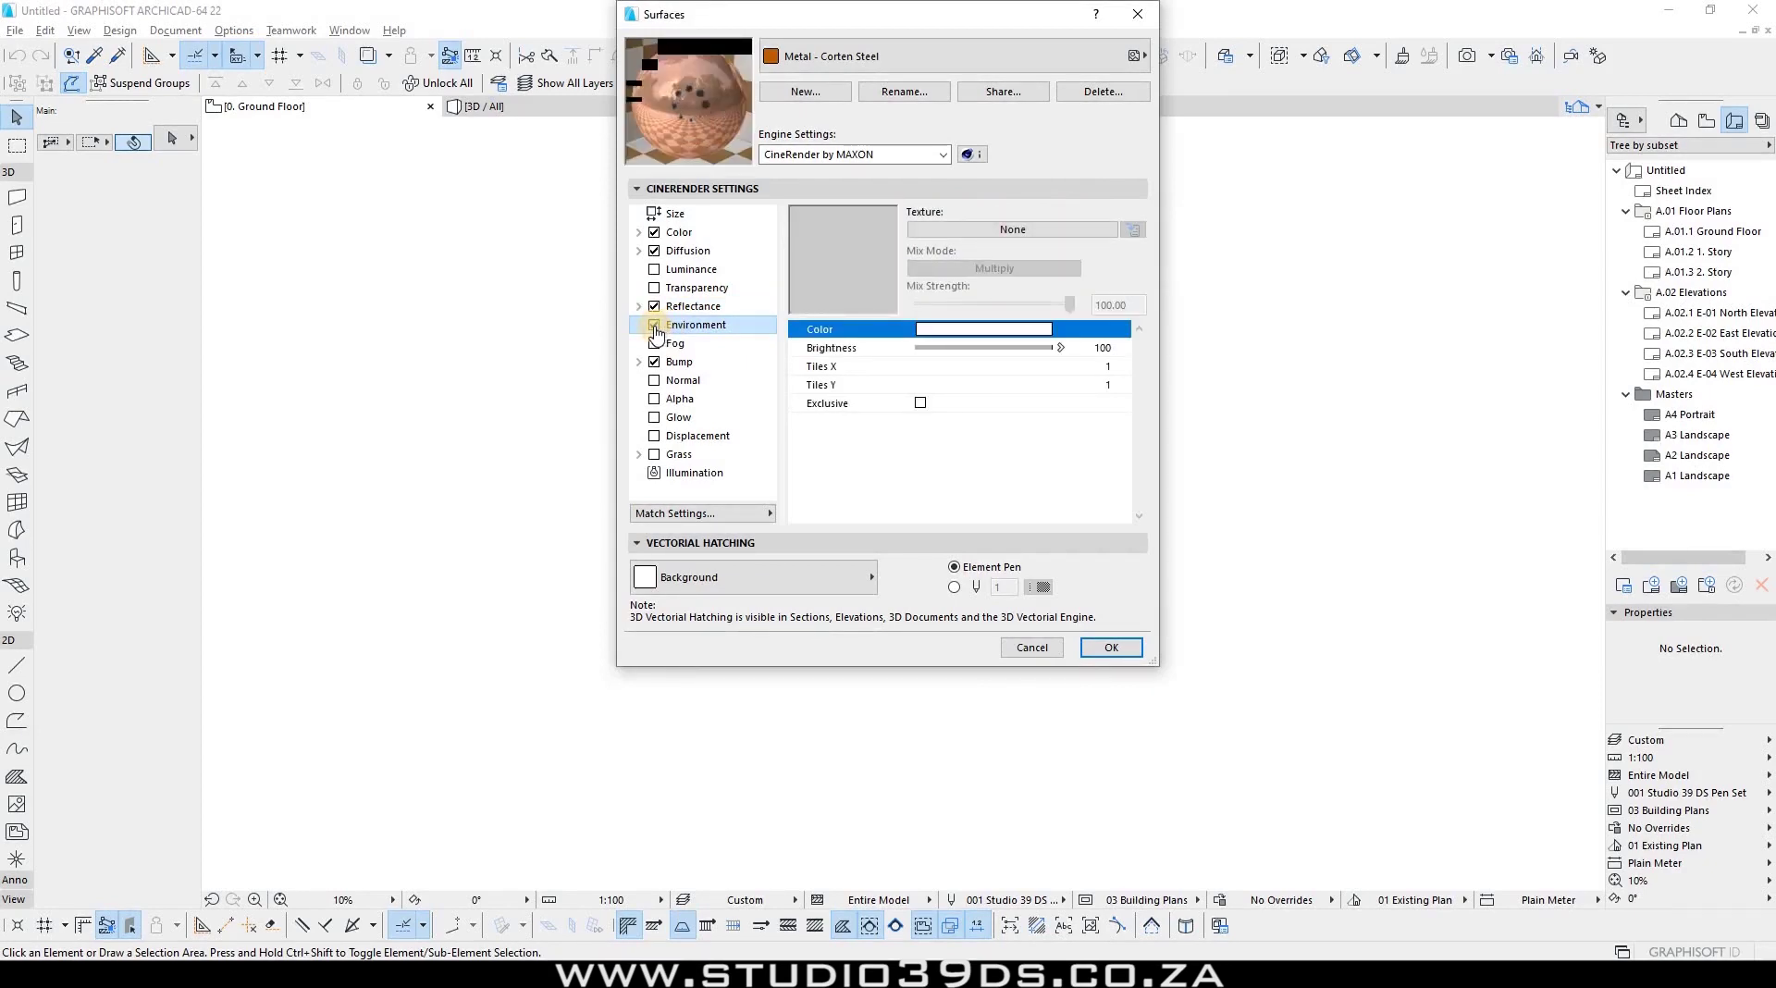
left_click(655, 327)
left_click(654, 345)
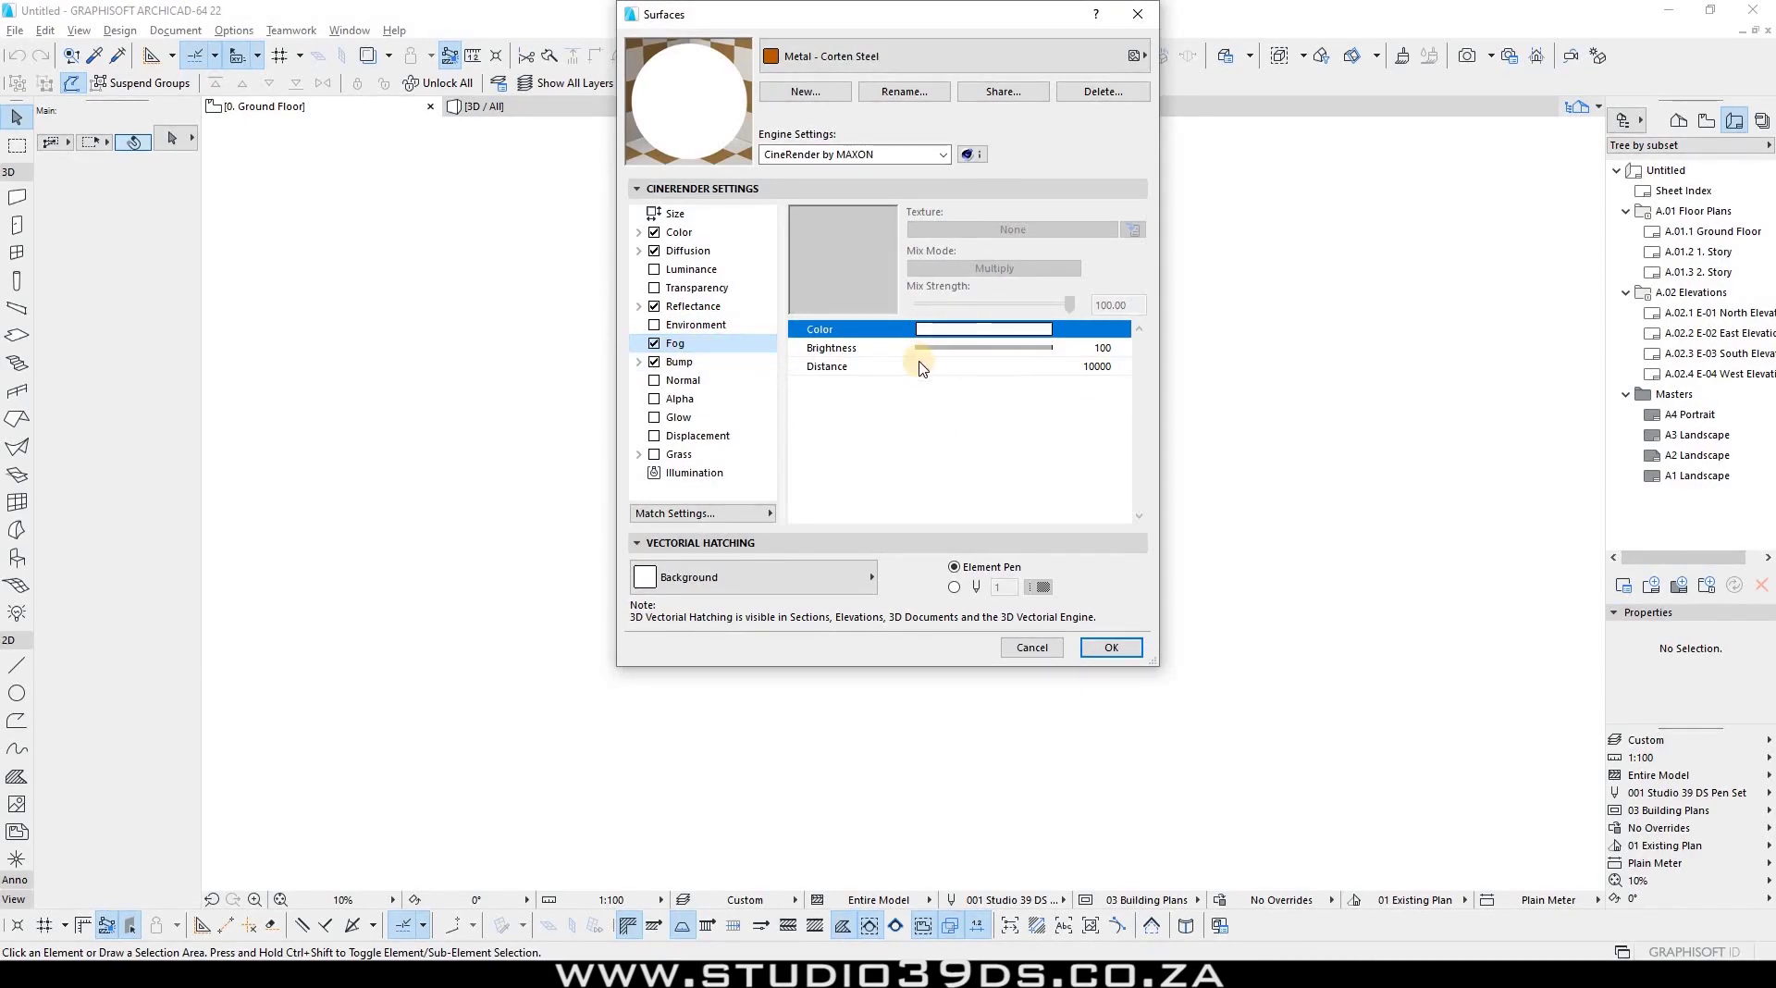
left_click(655, 344)
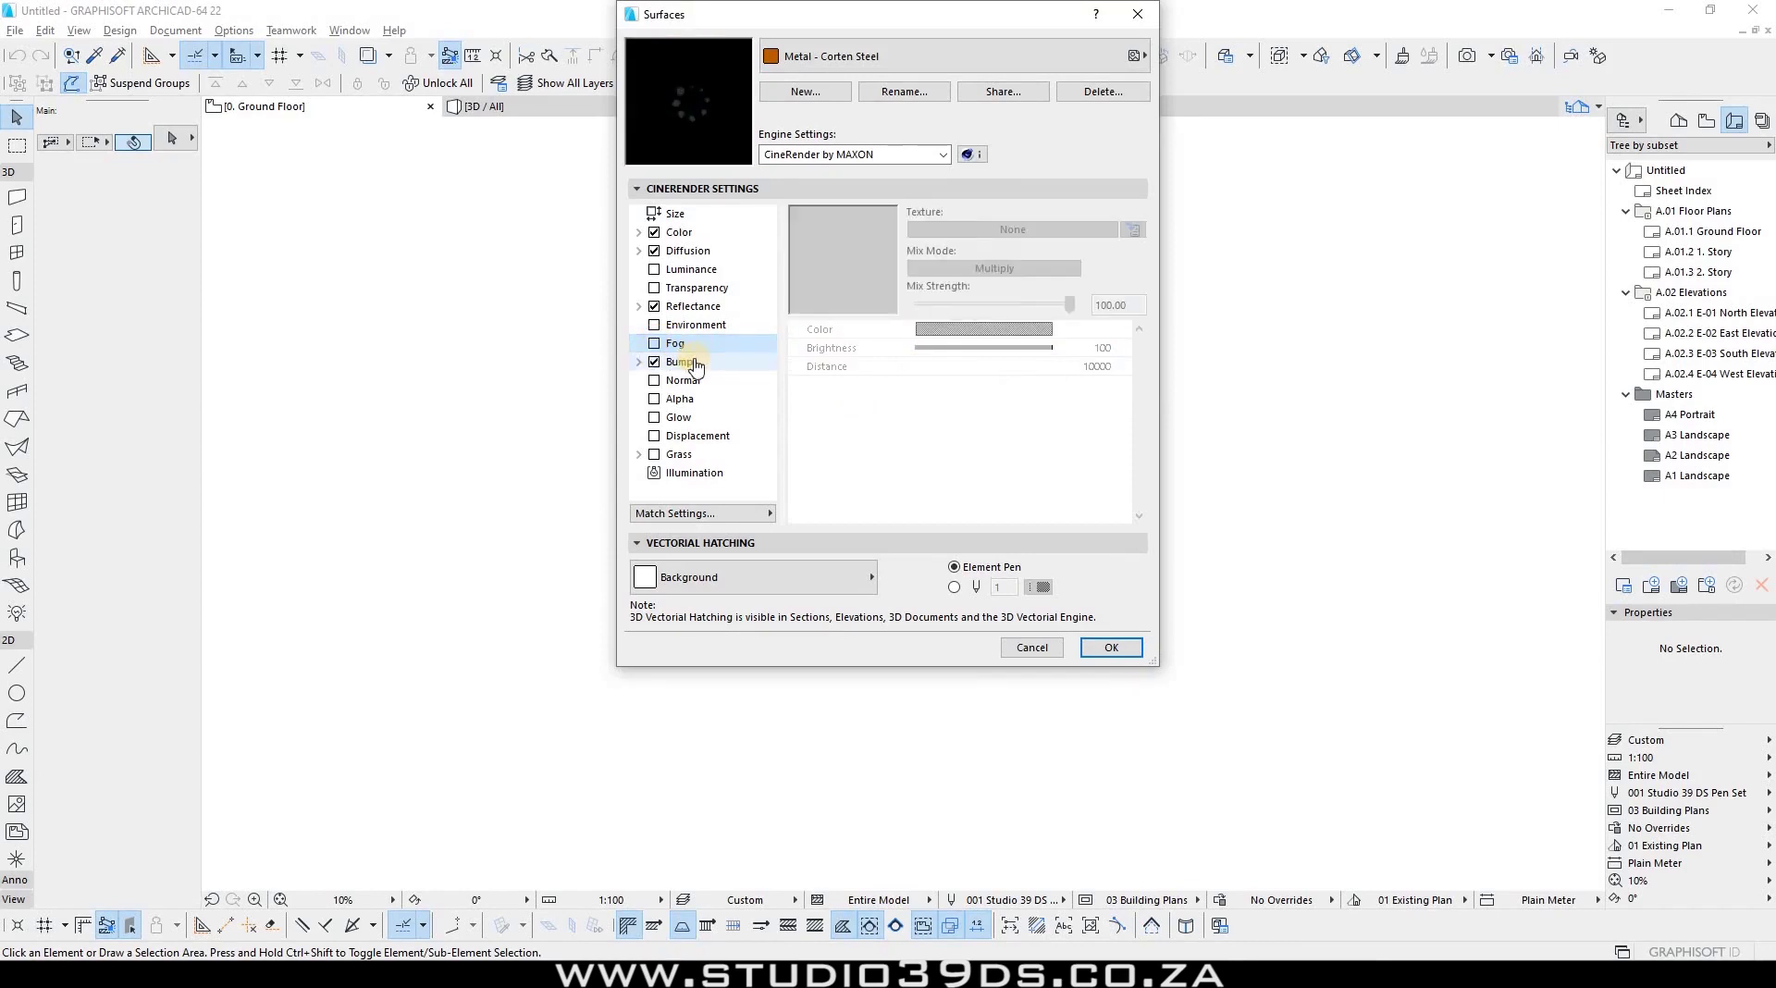
Step: Examine the Bump, Normal and Alpha channel settings of the Metal - Corten Steel surface
left_click(695, 364)
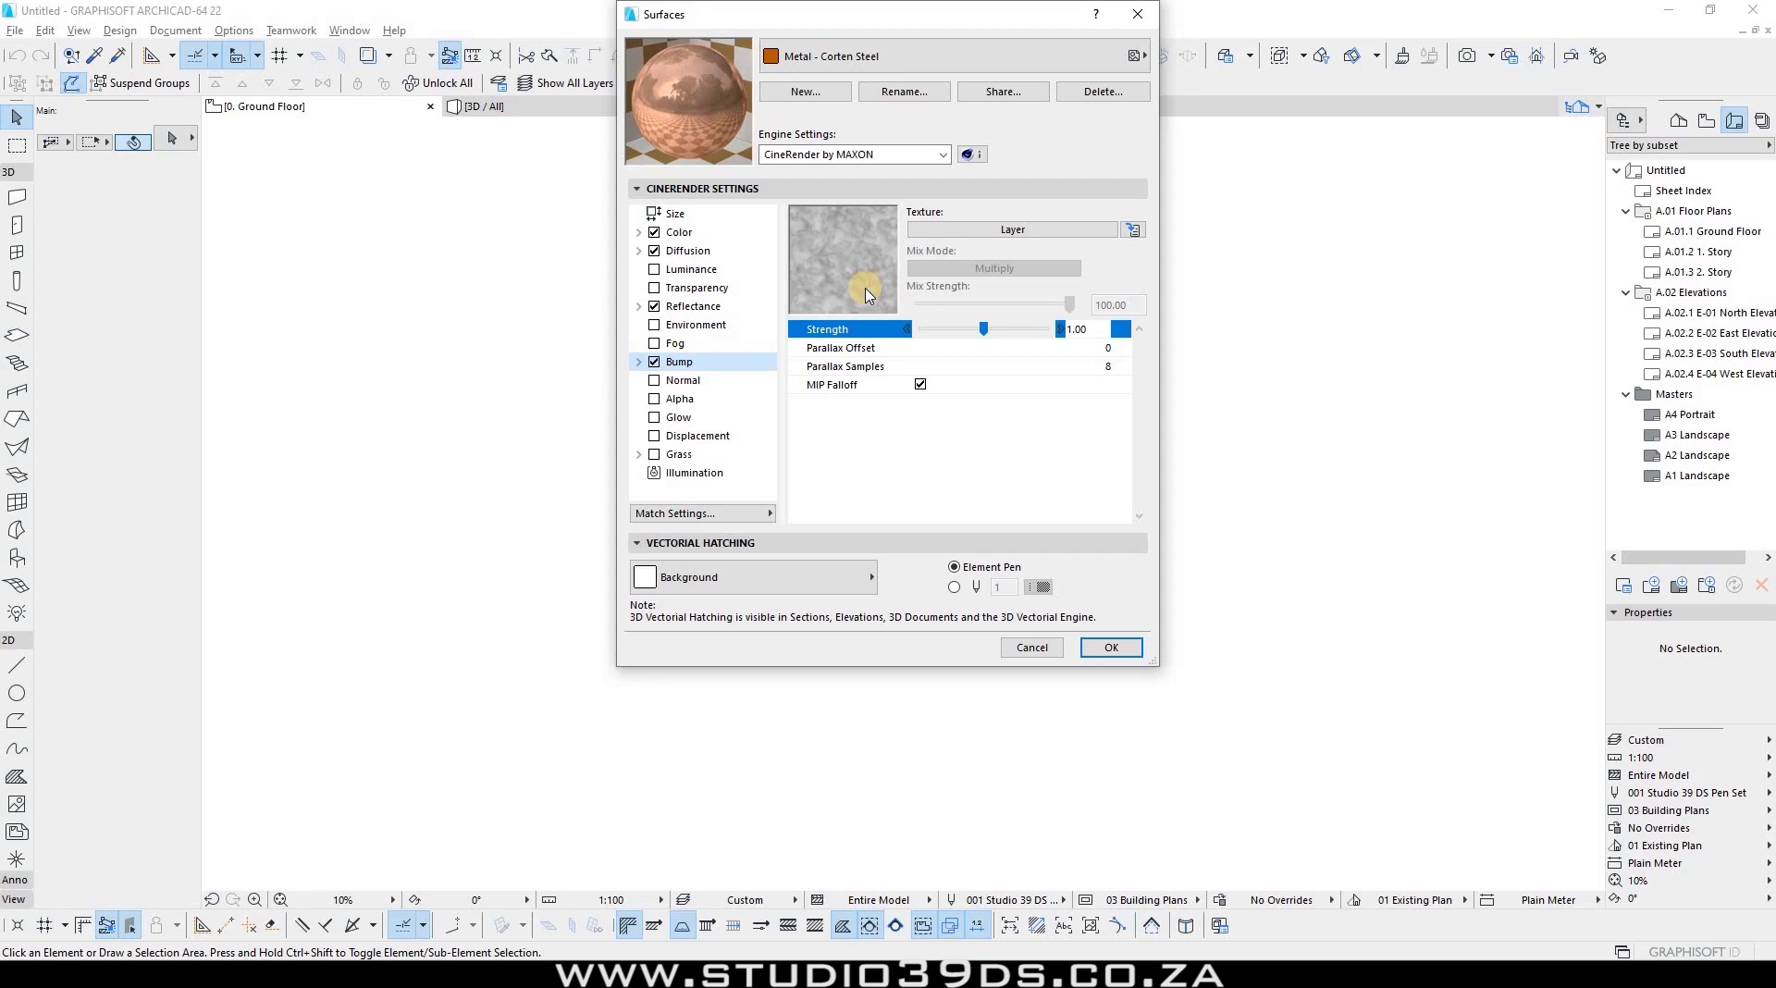
left_click(700, 382)
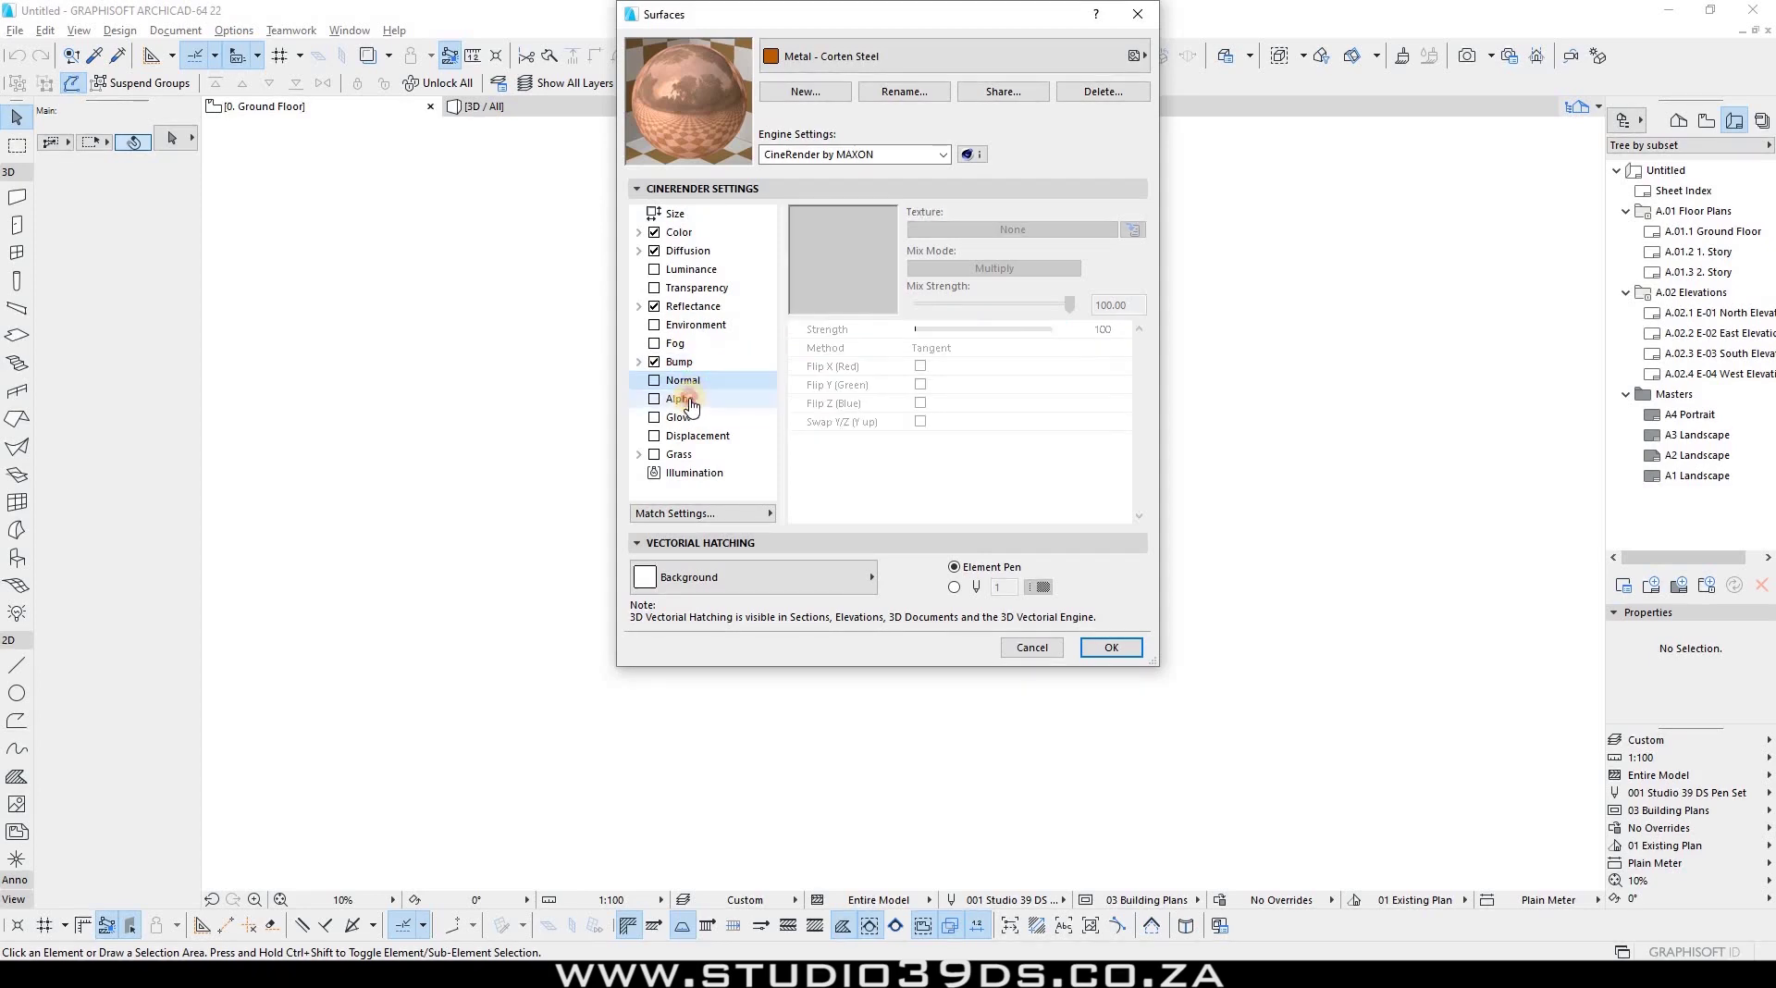
left_click(689, 401)
Step: Try enabling the Glow channel with a bright green color
left_click(671, 419)
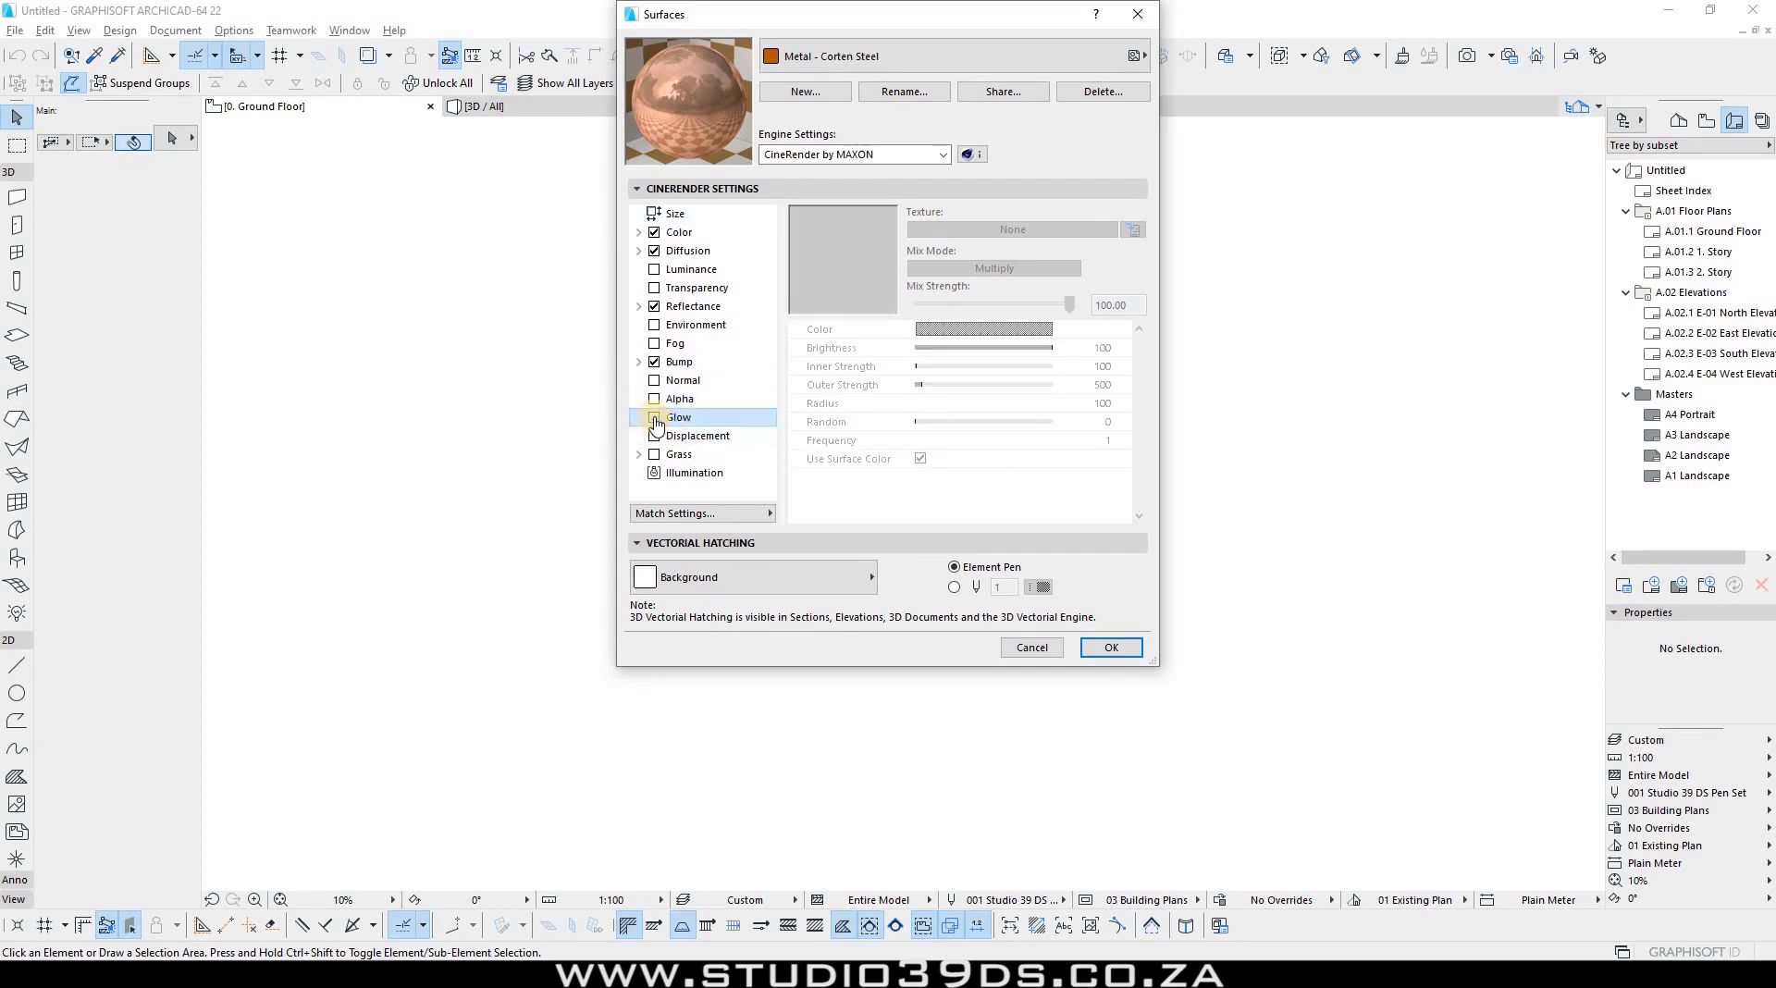
left_click(655, 418)
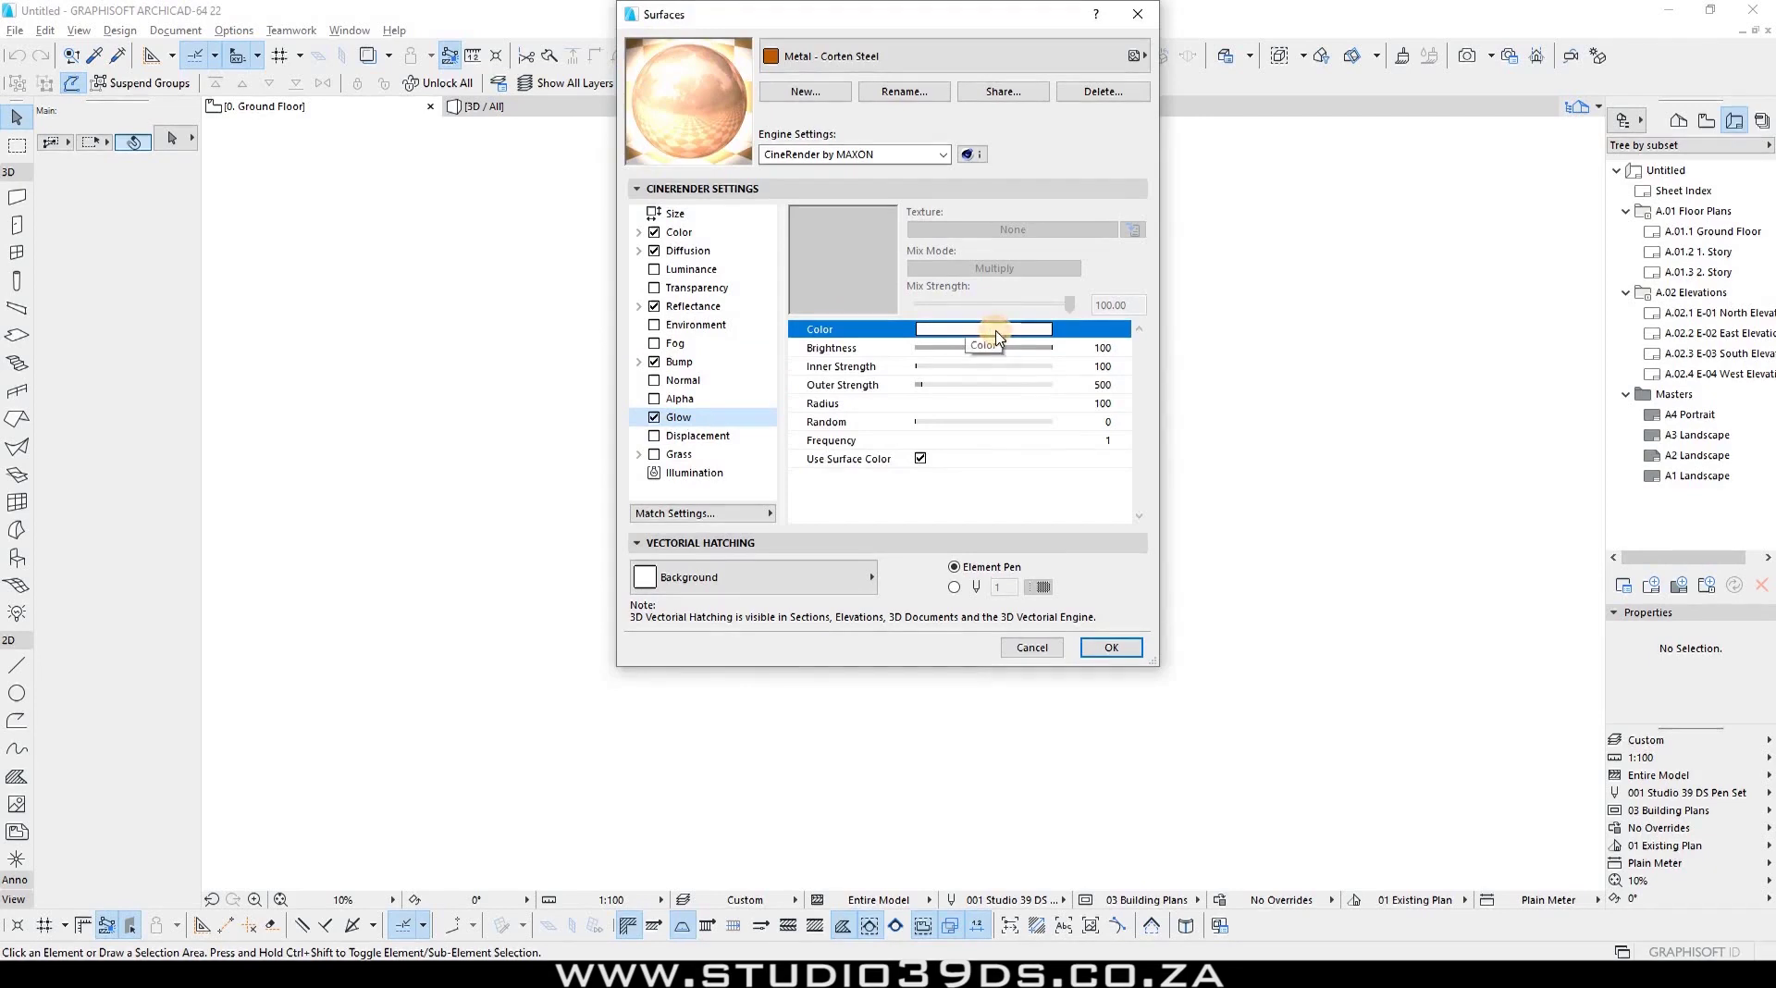
left_click(915, 331)
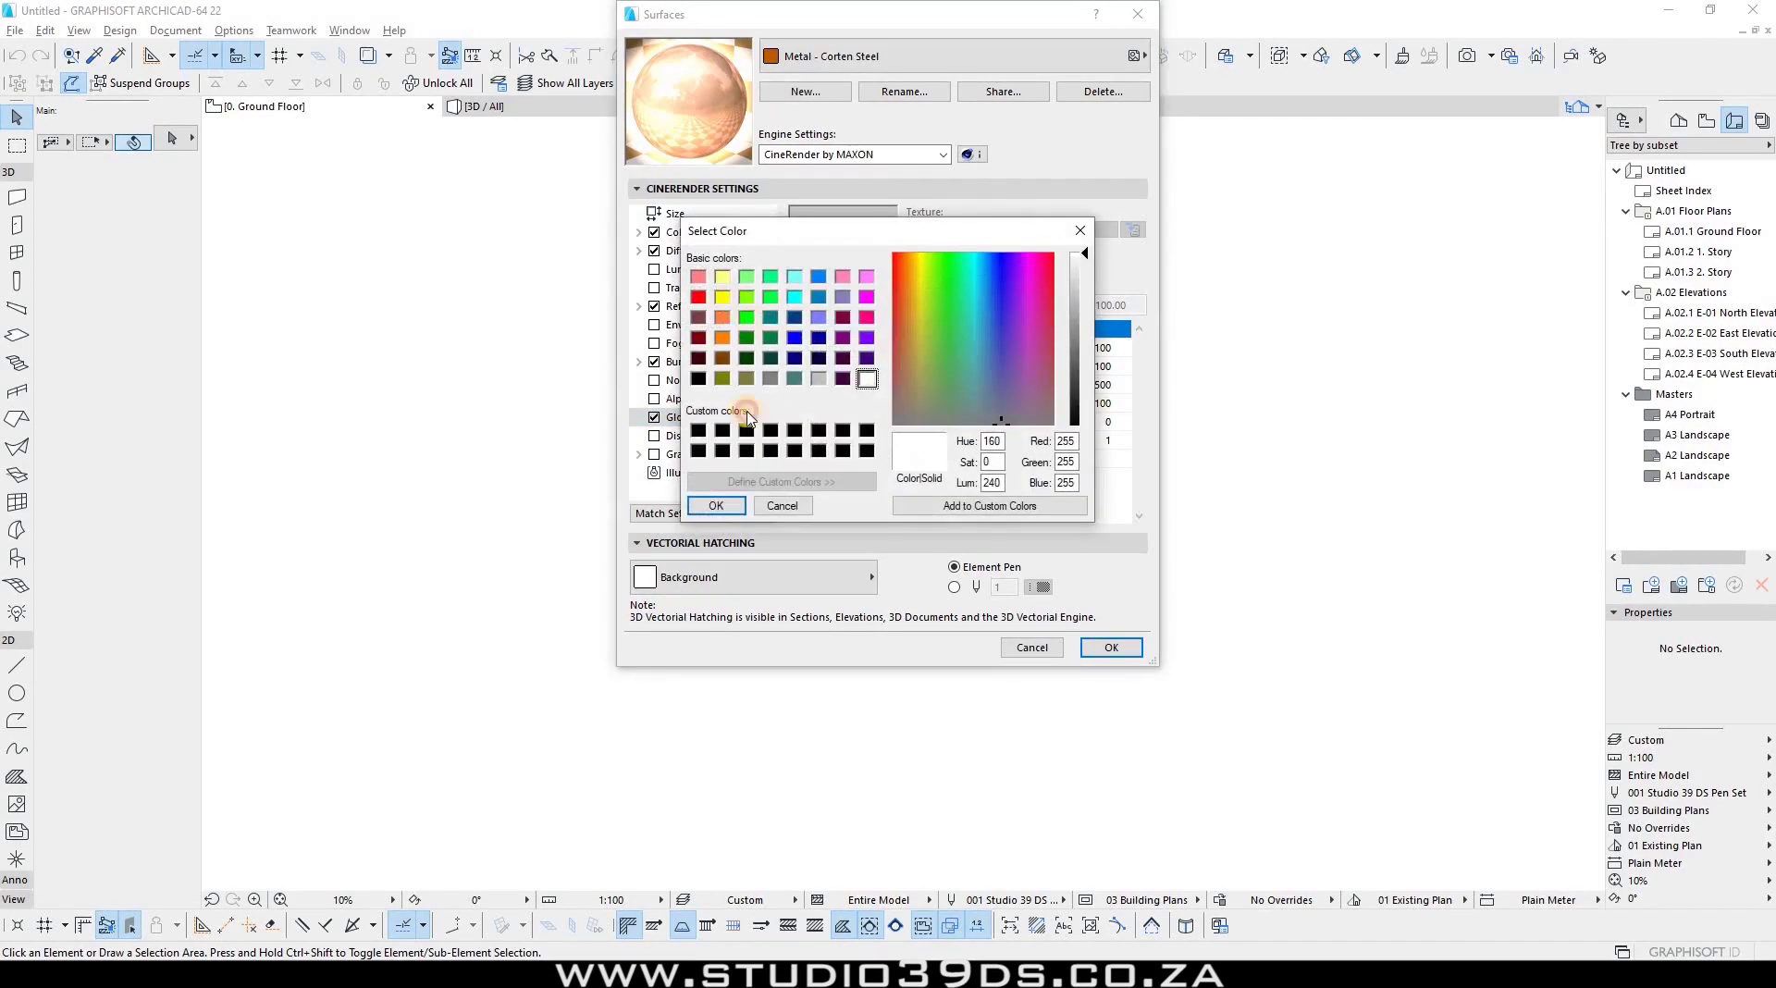
left_click(746, 317)
left_click(720, 505)
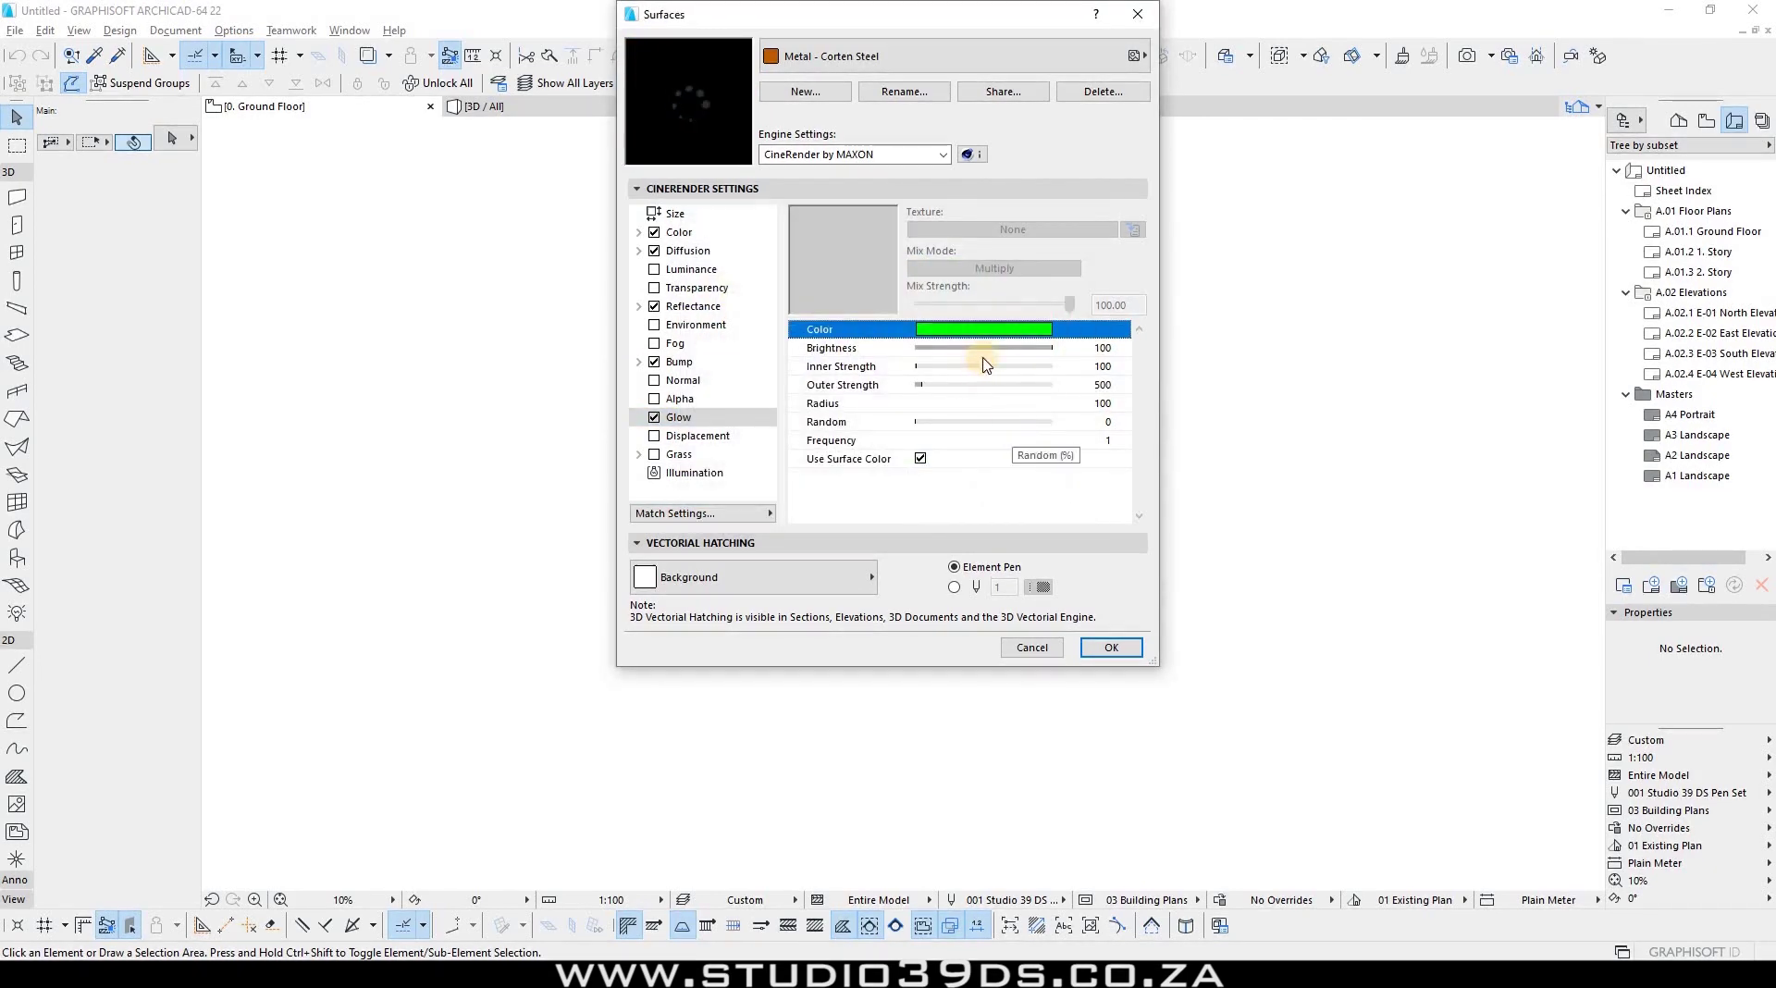
Step: Try a Glow brightness of 20%, restore it to 100% and disable the Glow channel
left_click(978, 353)
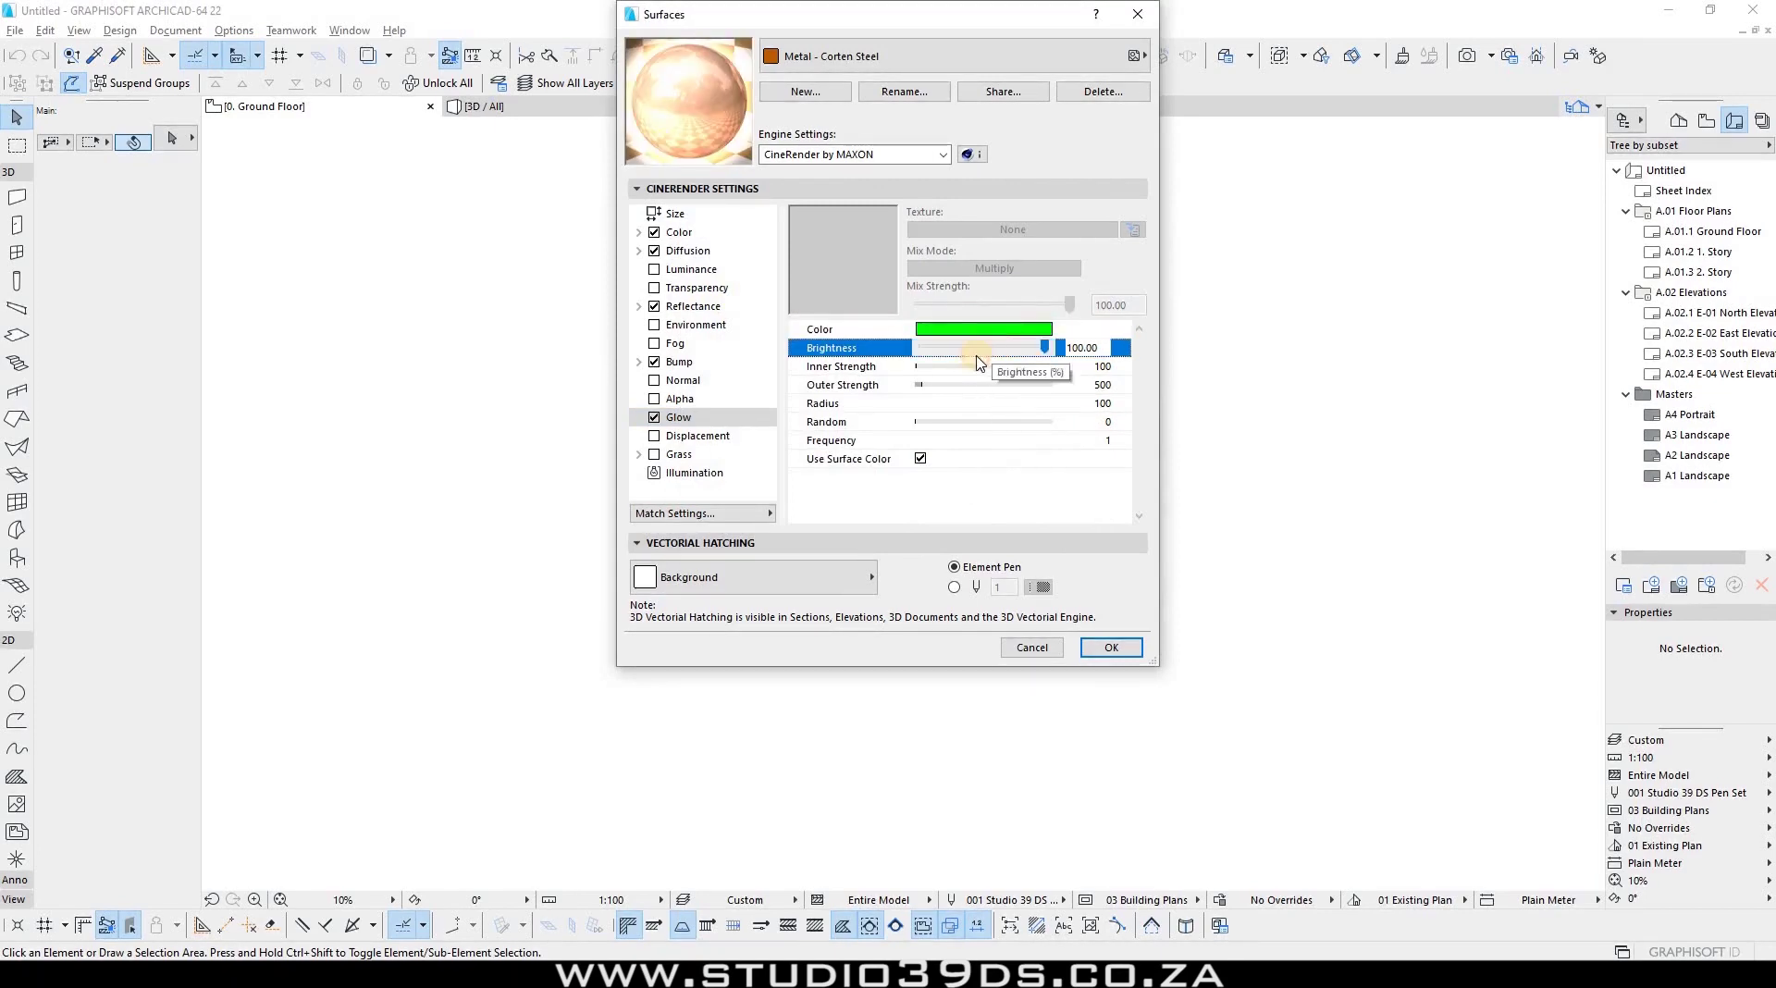
left_click(1018, 347)
left_click(943, 349)
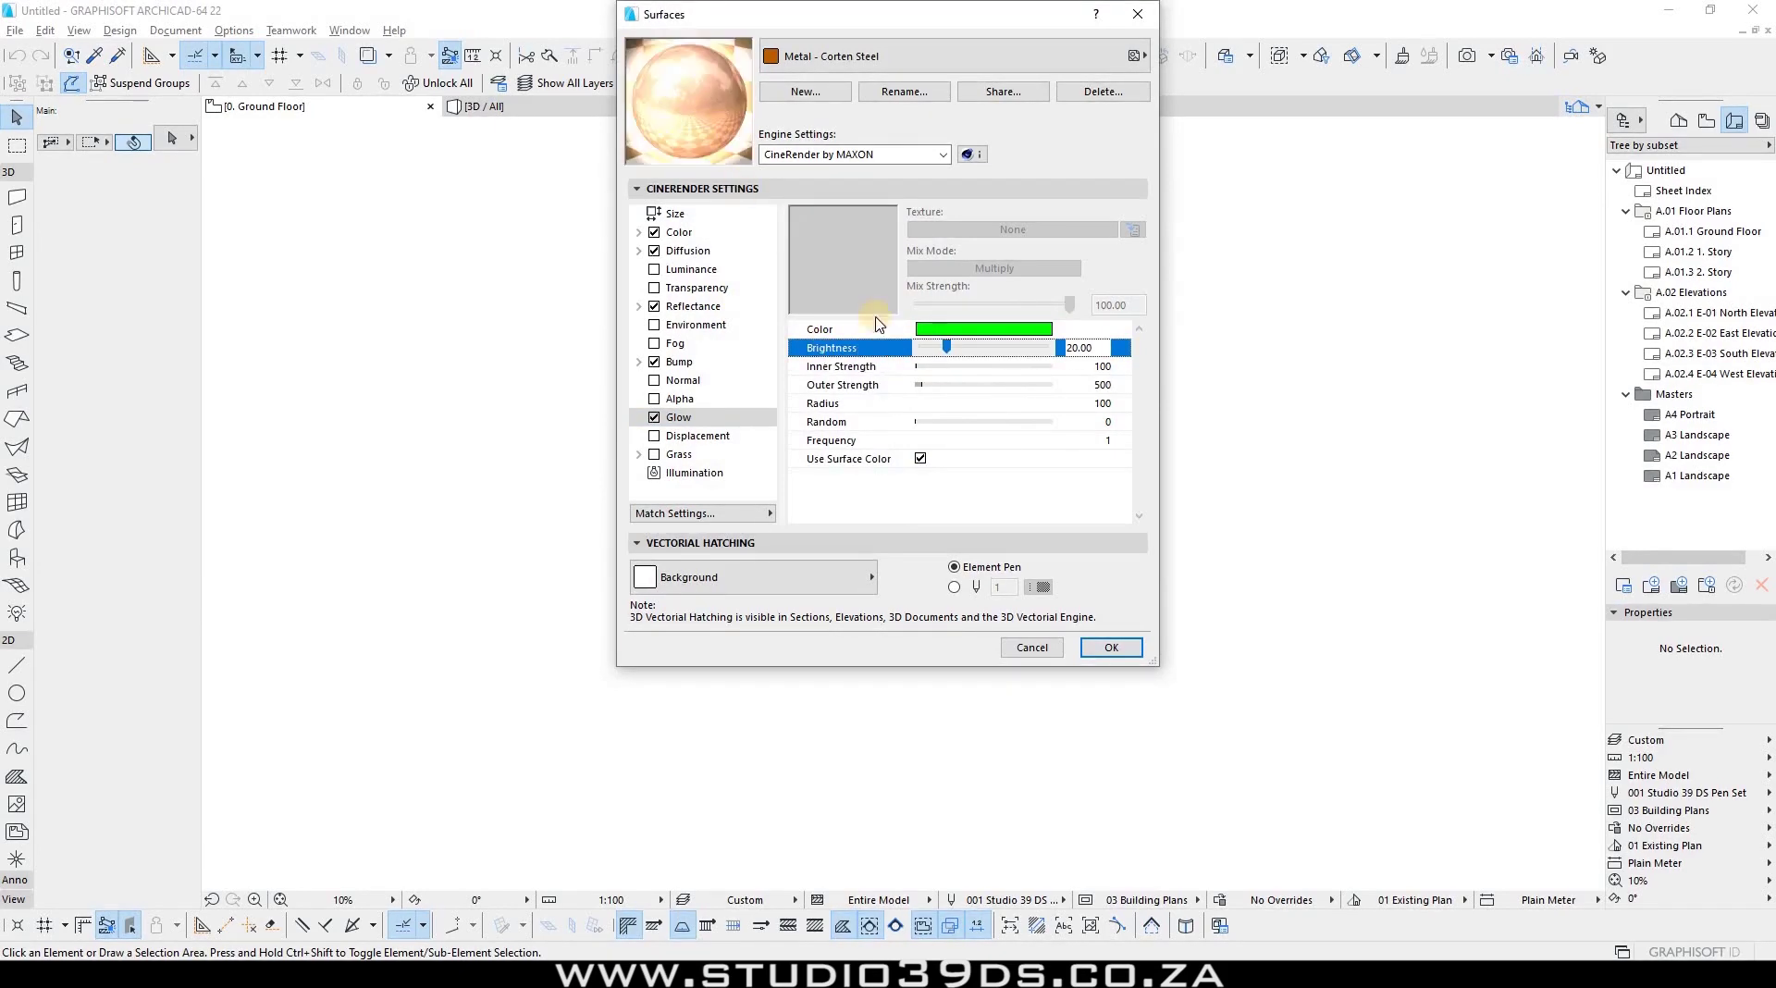
left_click(1025, 348)
left_click(654, 418)
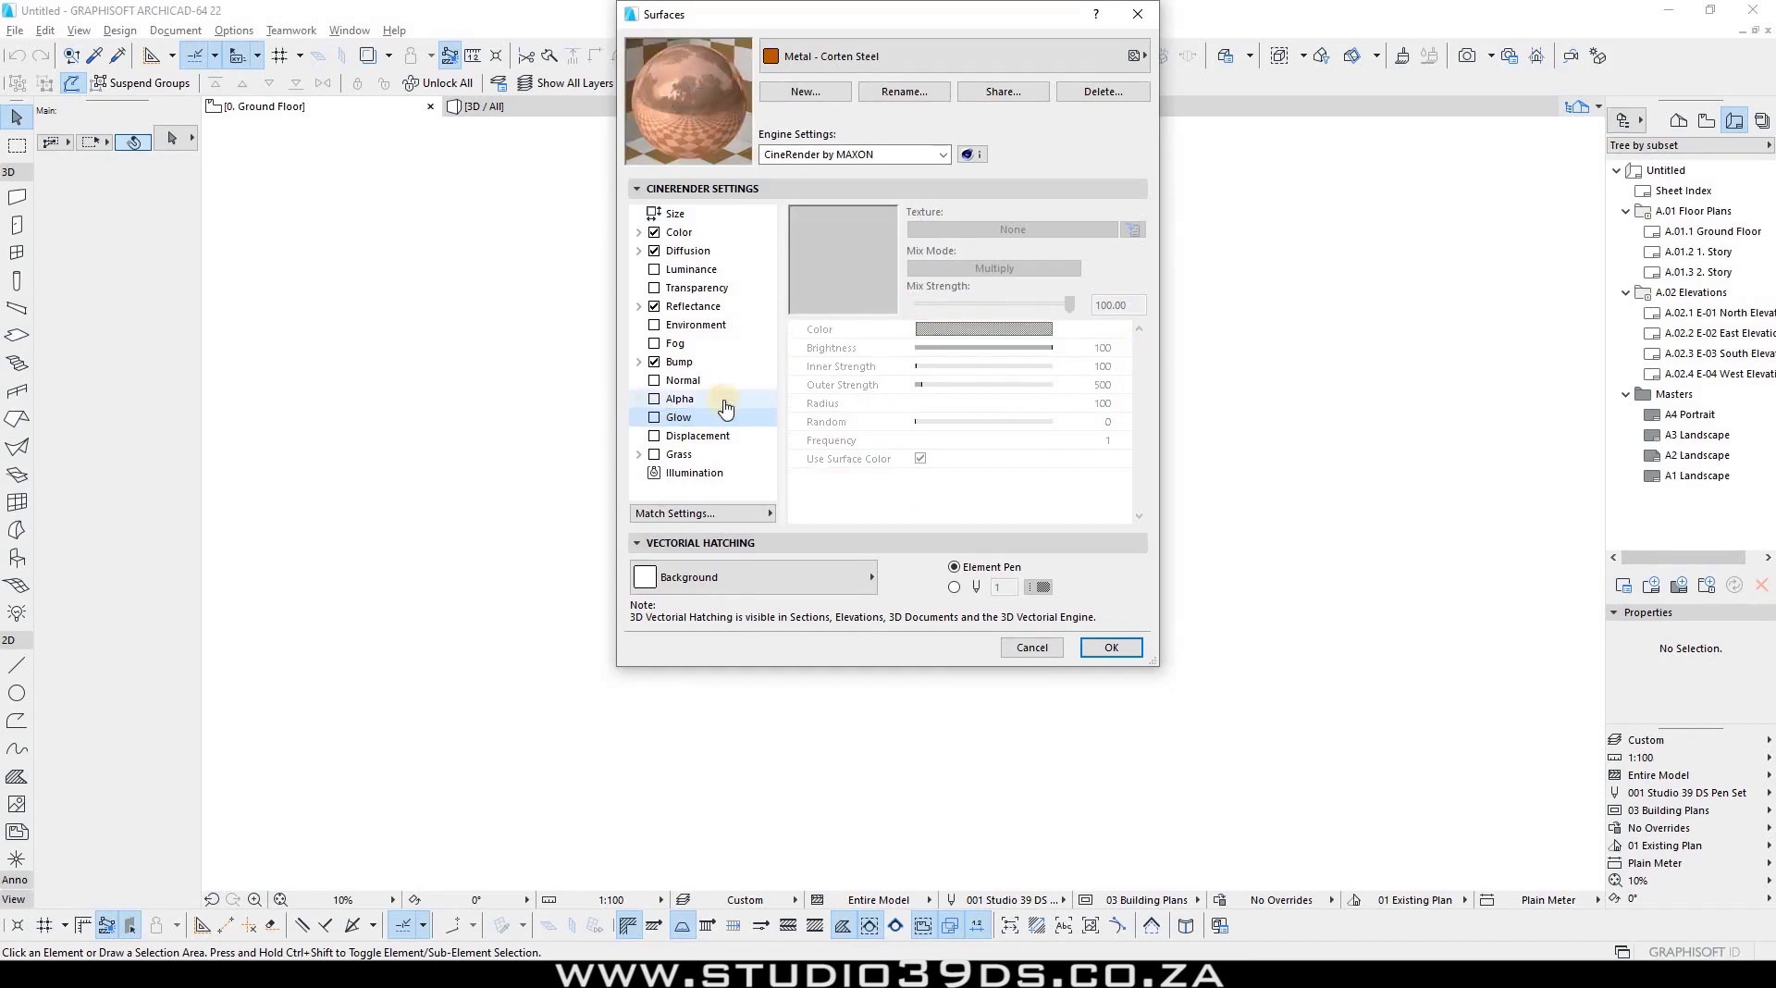
Step: Look at the Displacement settings, and try enabling the Grass channel and viewing its color gradient knots
left_click(697, 442)
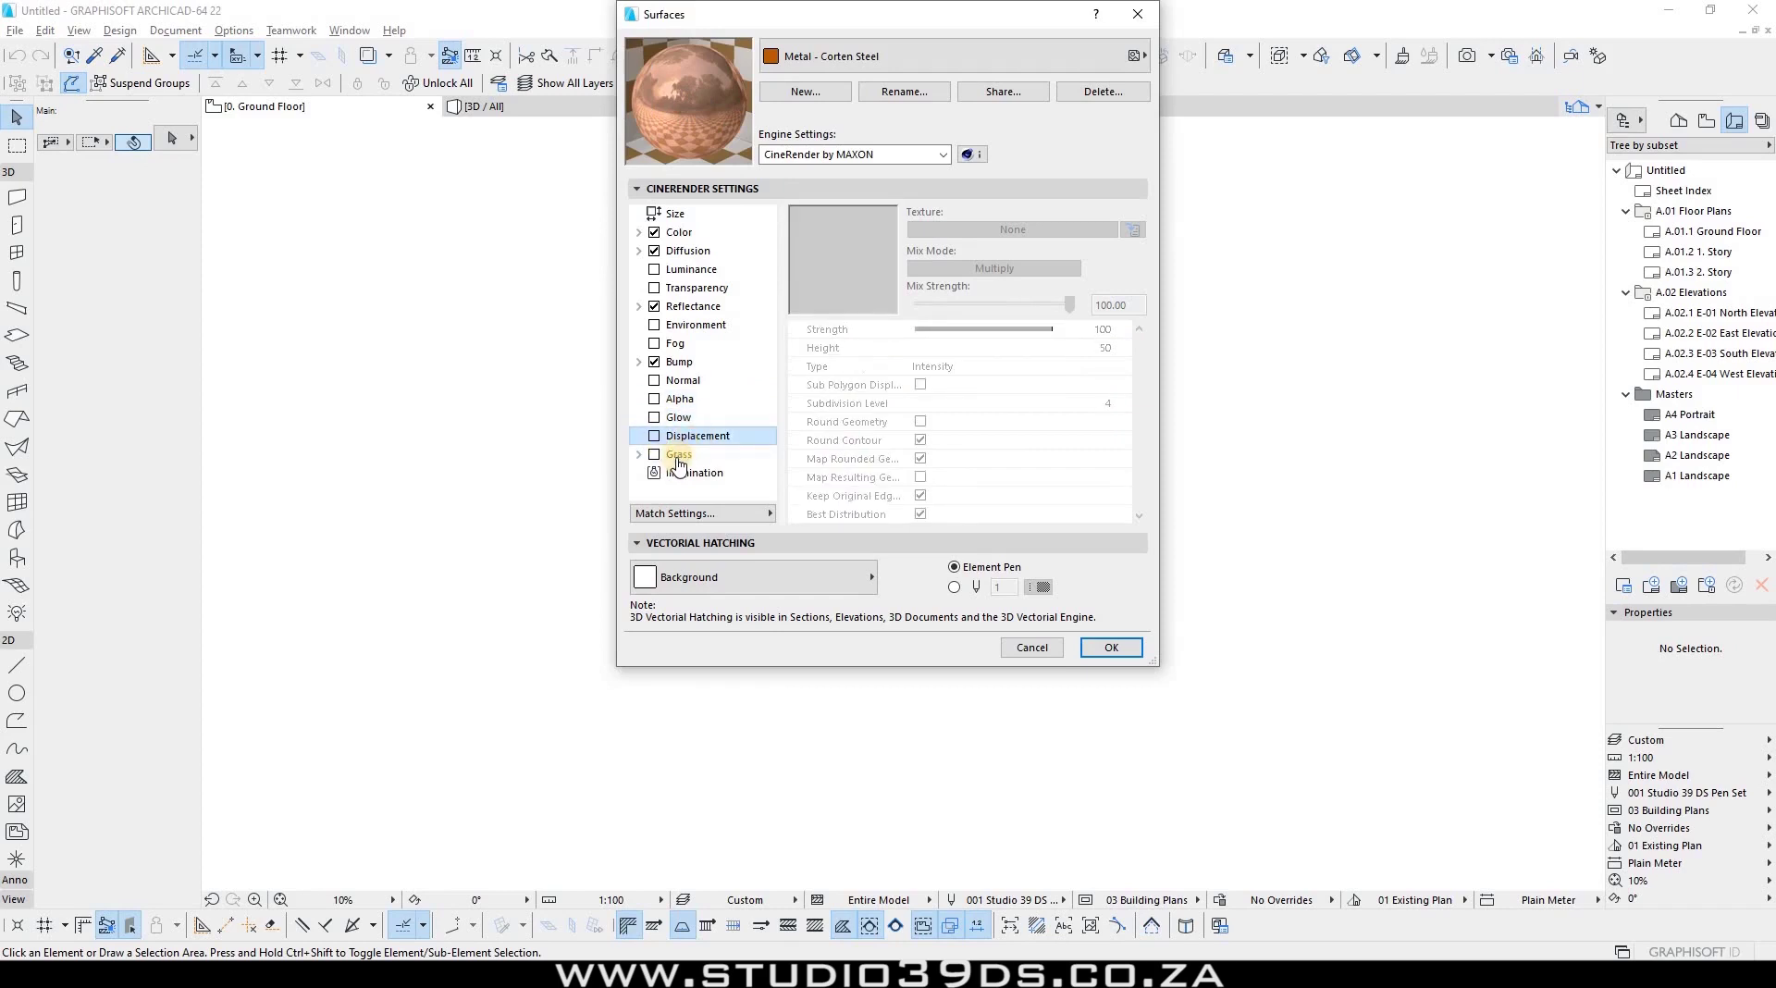
left_click(655, 459)
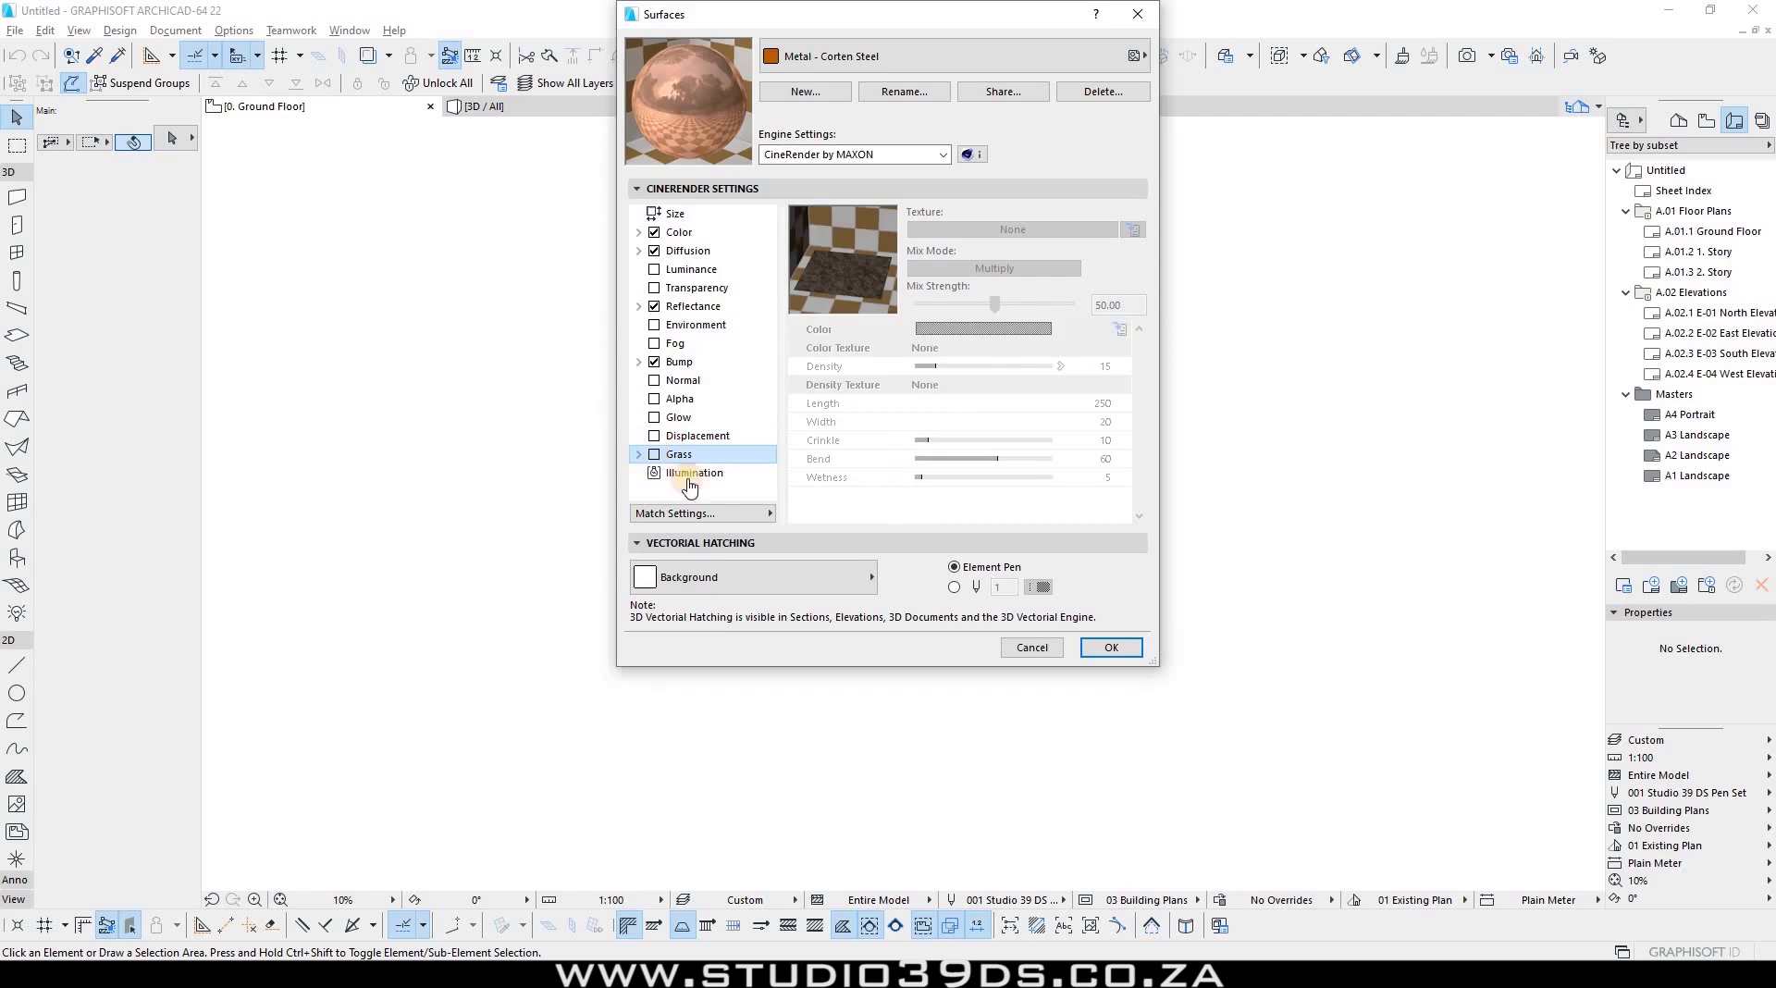
left_click(654, 454)
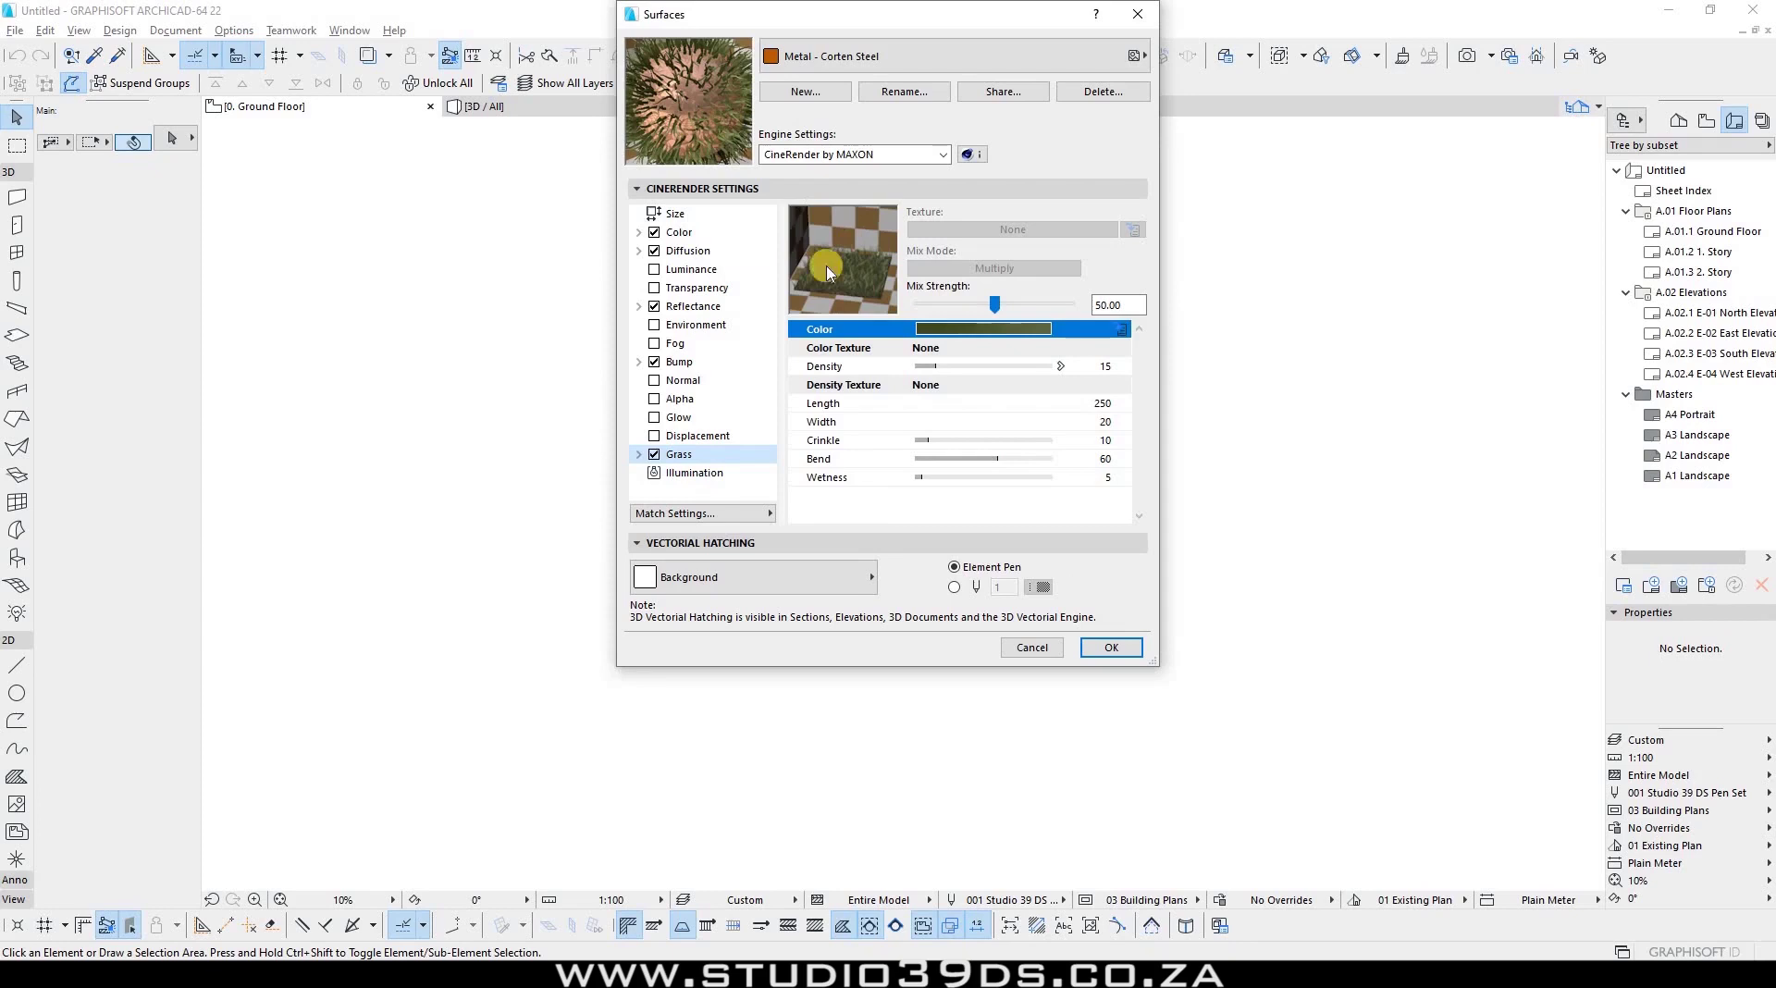
left_click(1030, 329)
left_click(936, 350)
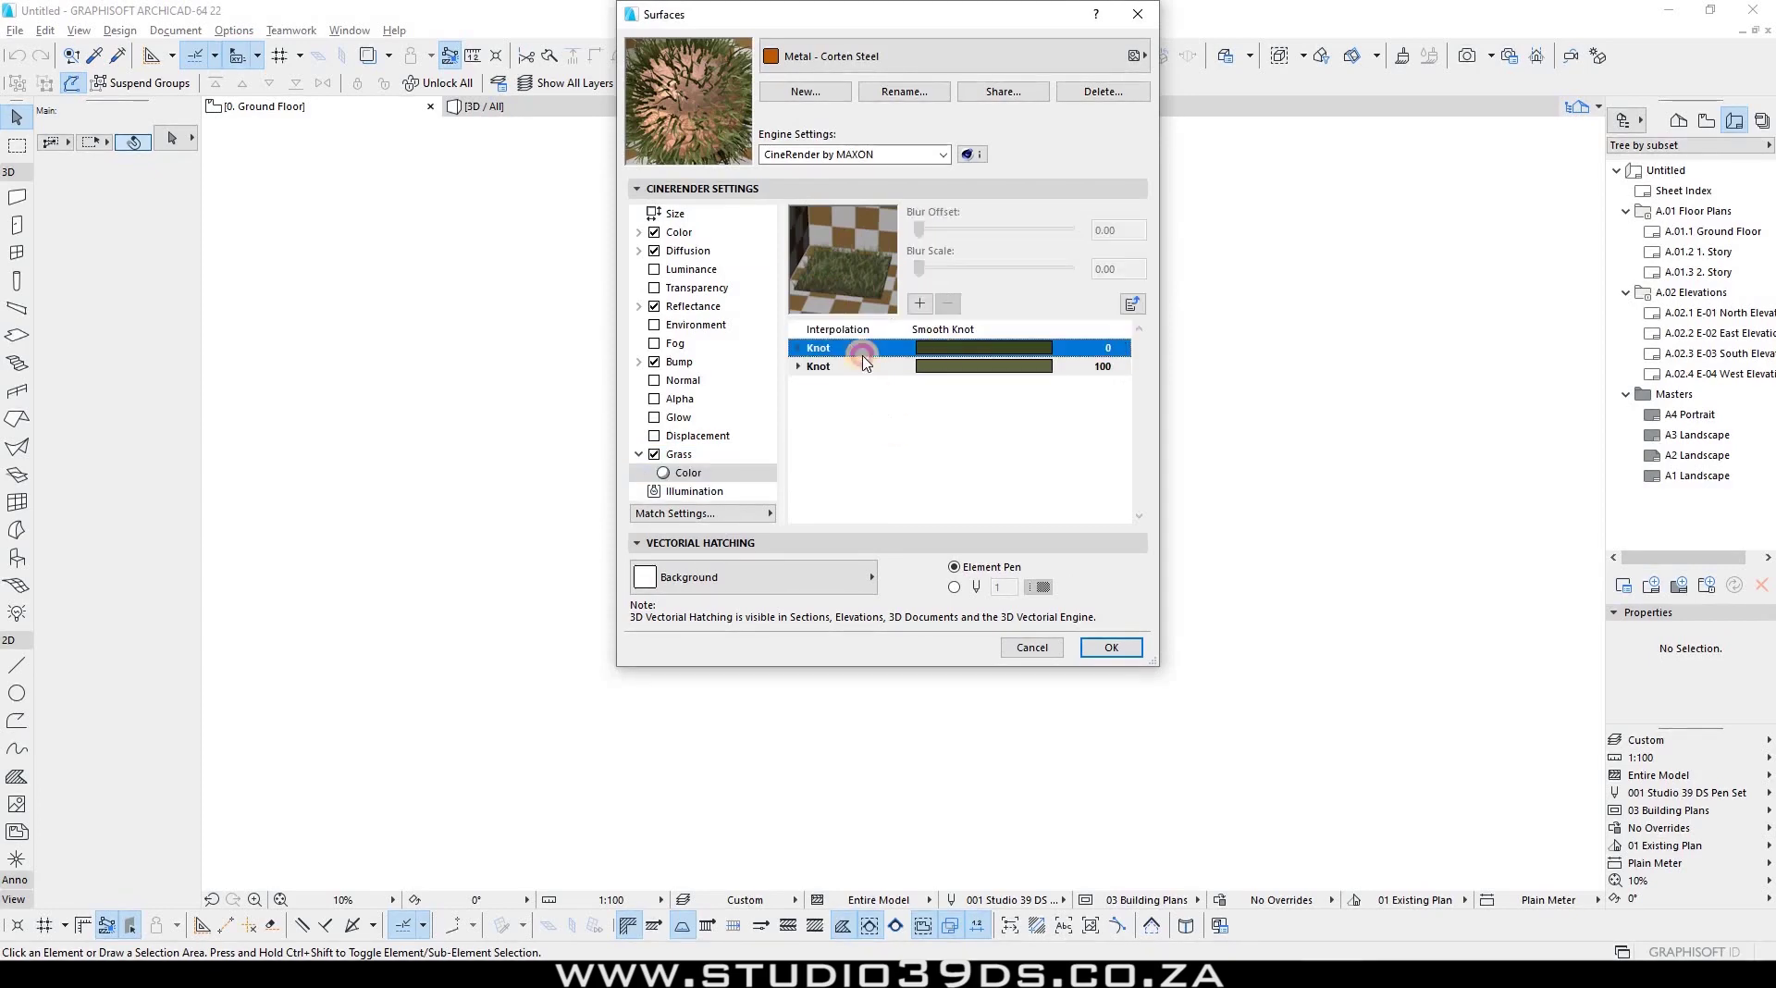
left_click(672, 454)
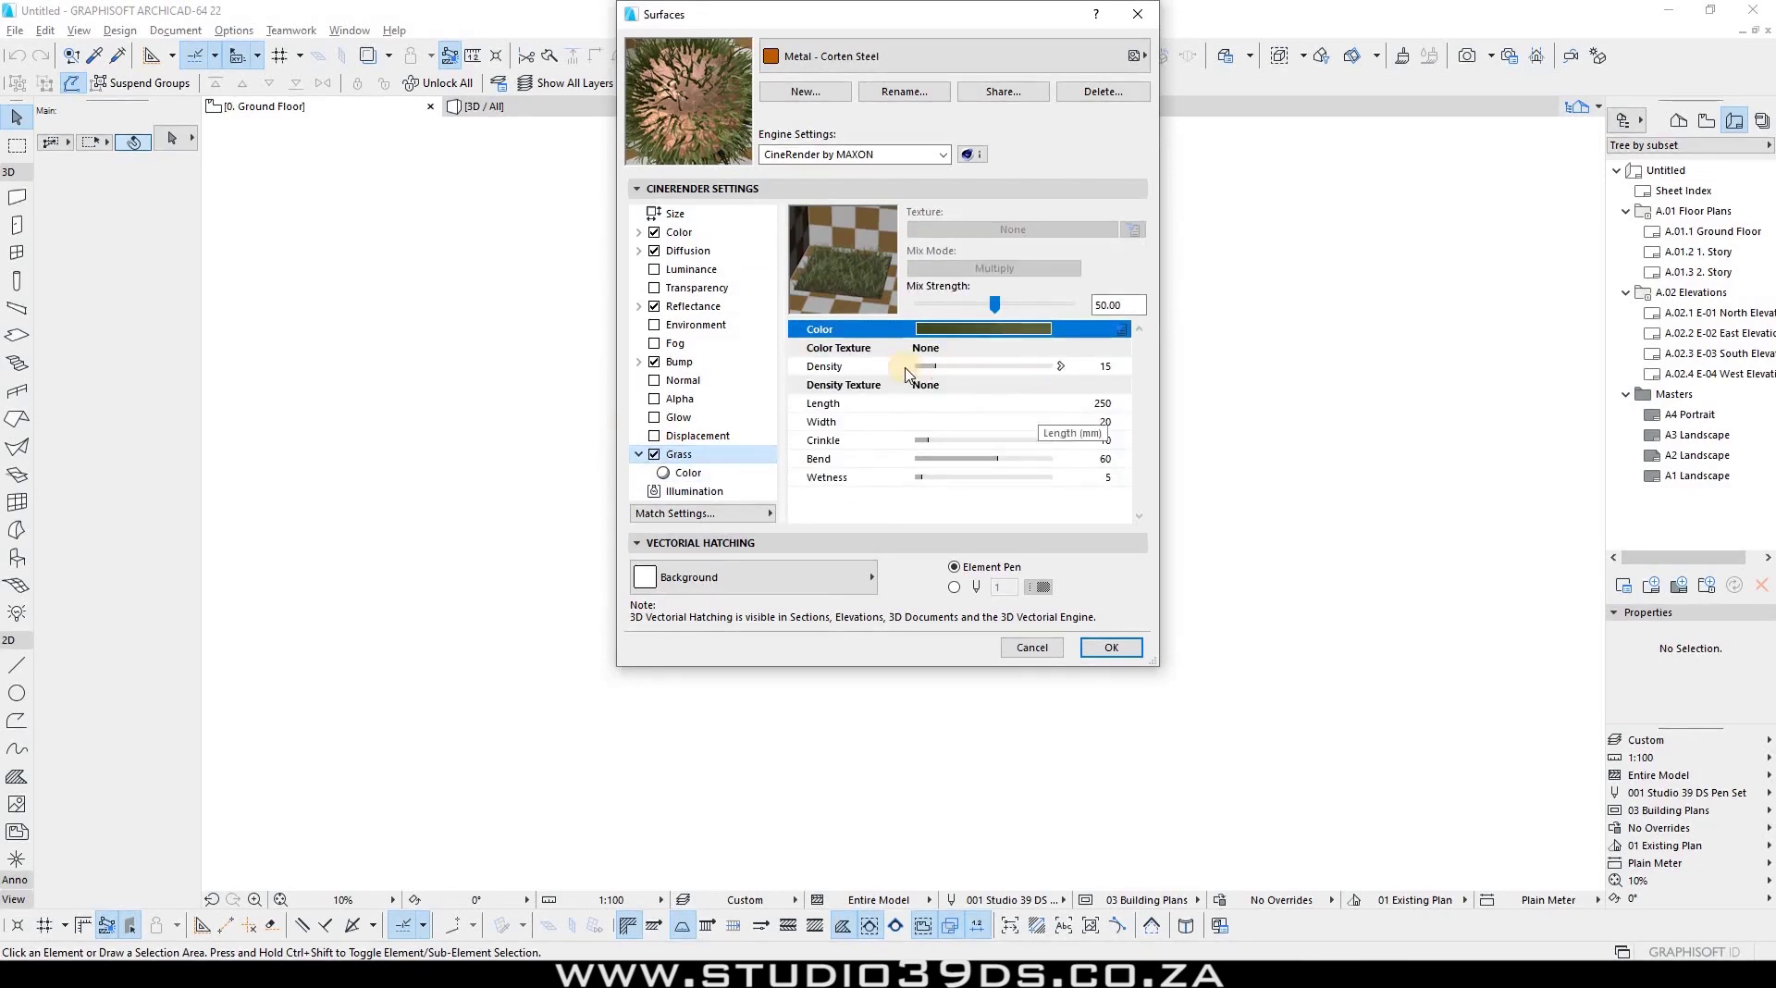
Step: Try a Grass density of 54% and go through the Length, Width, Crinkle, Bend and Wetness parameters
left_click(973, 369)
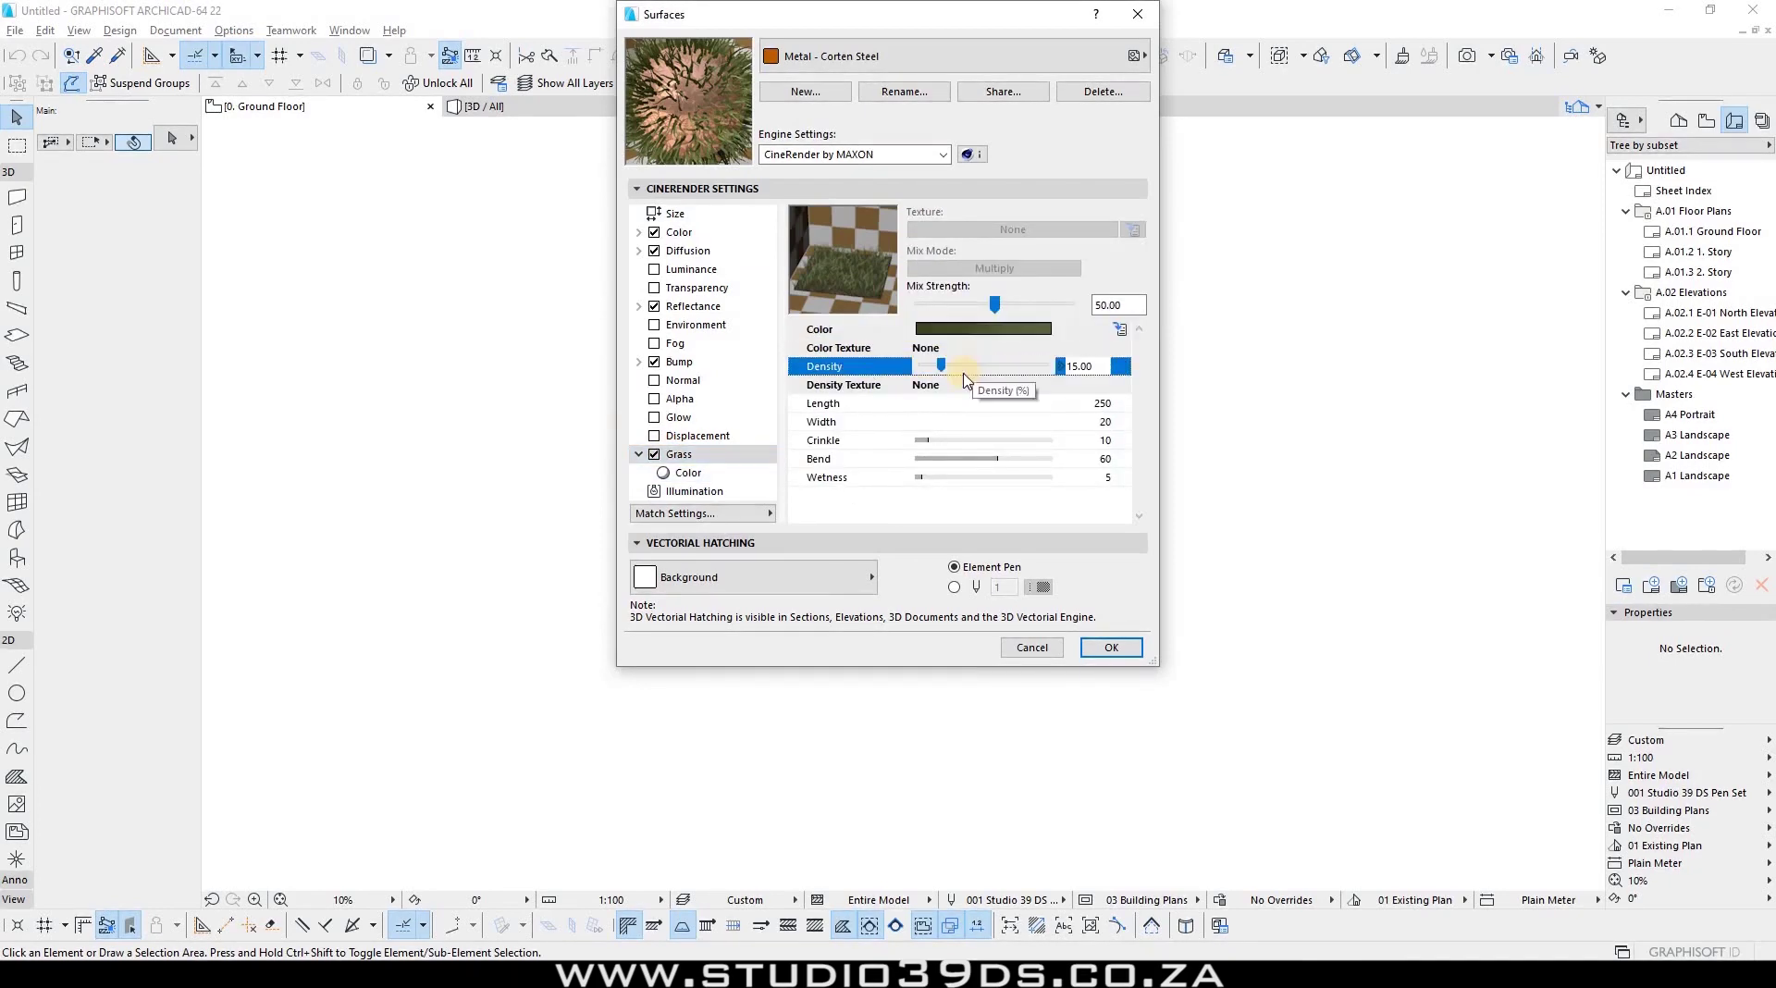
left_click_drag(940, 366, 986, 366)
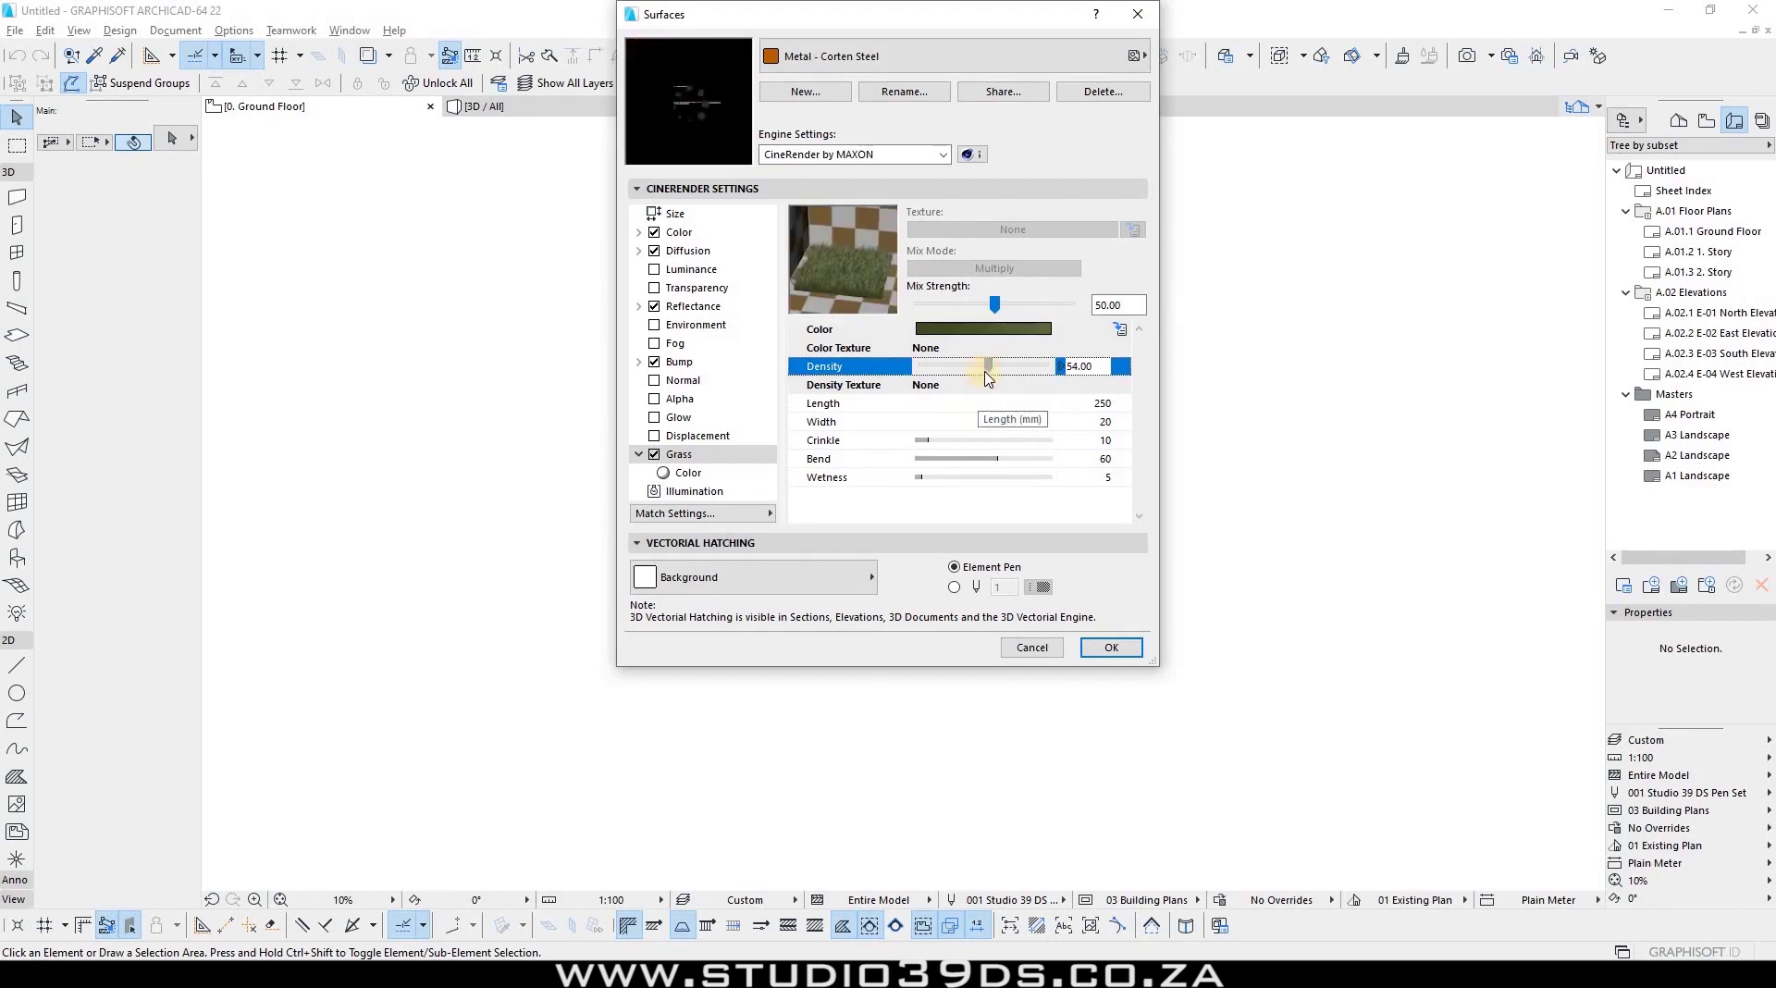
left_click(936, 405)
left_click(948, 422)
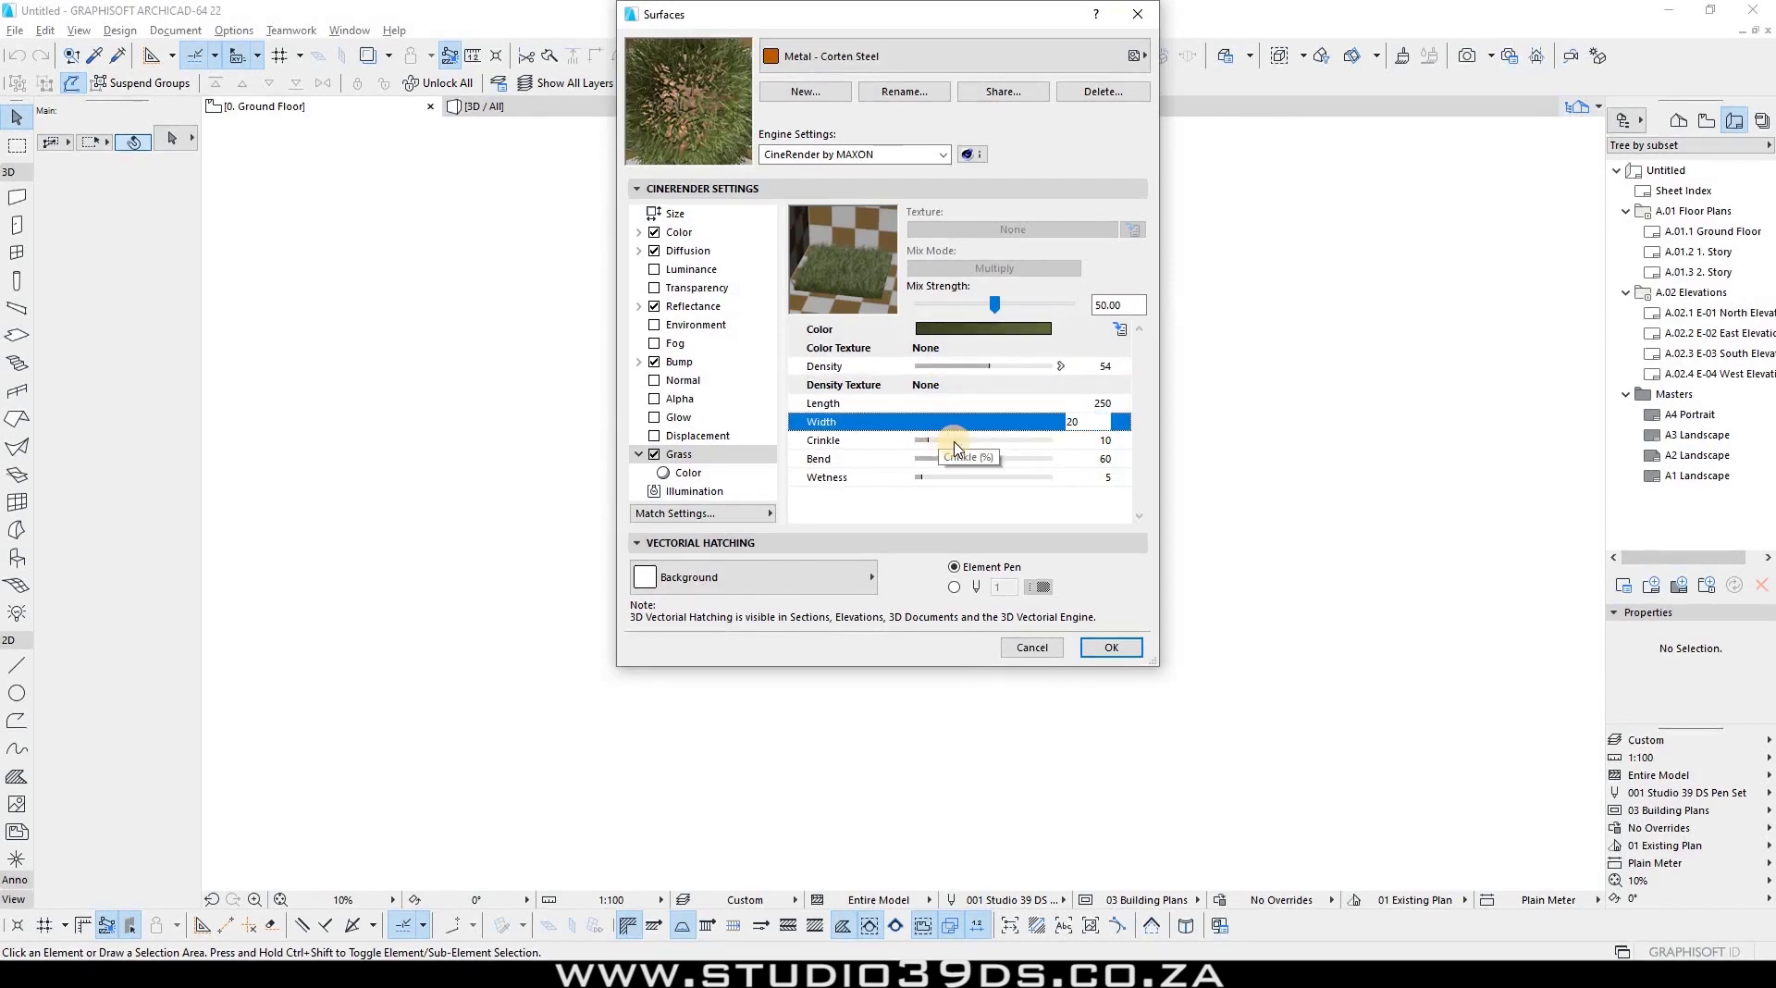
left_click(955, 443)
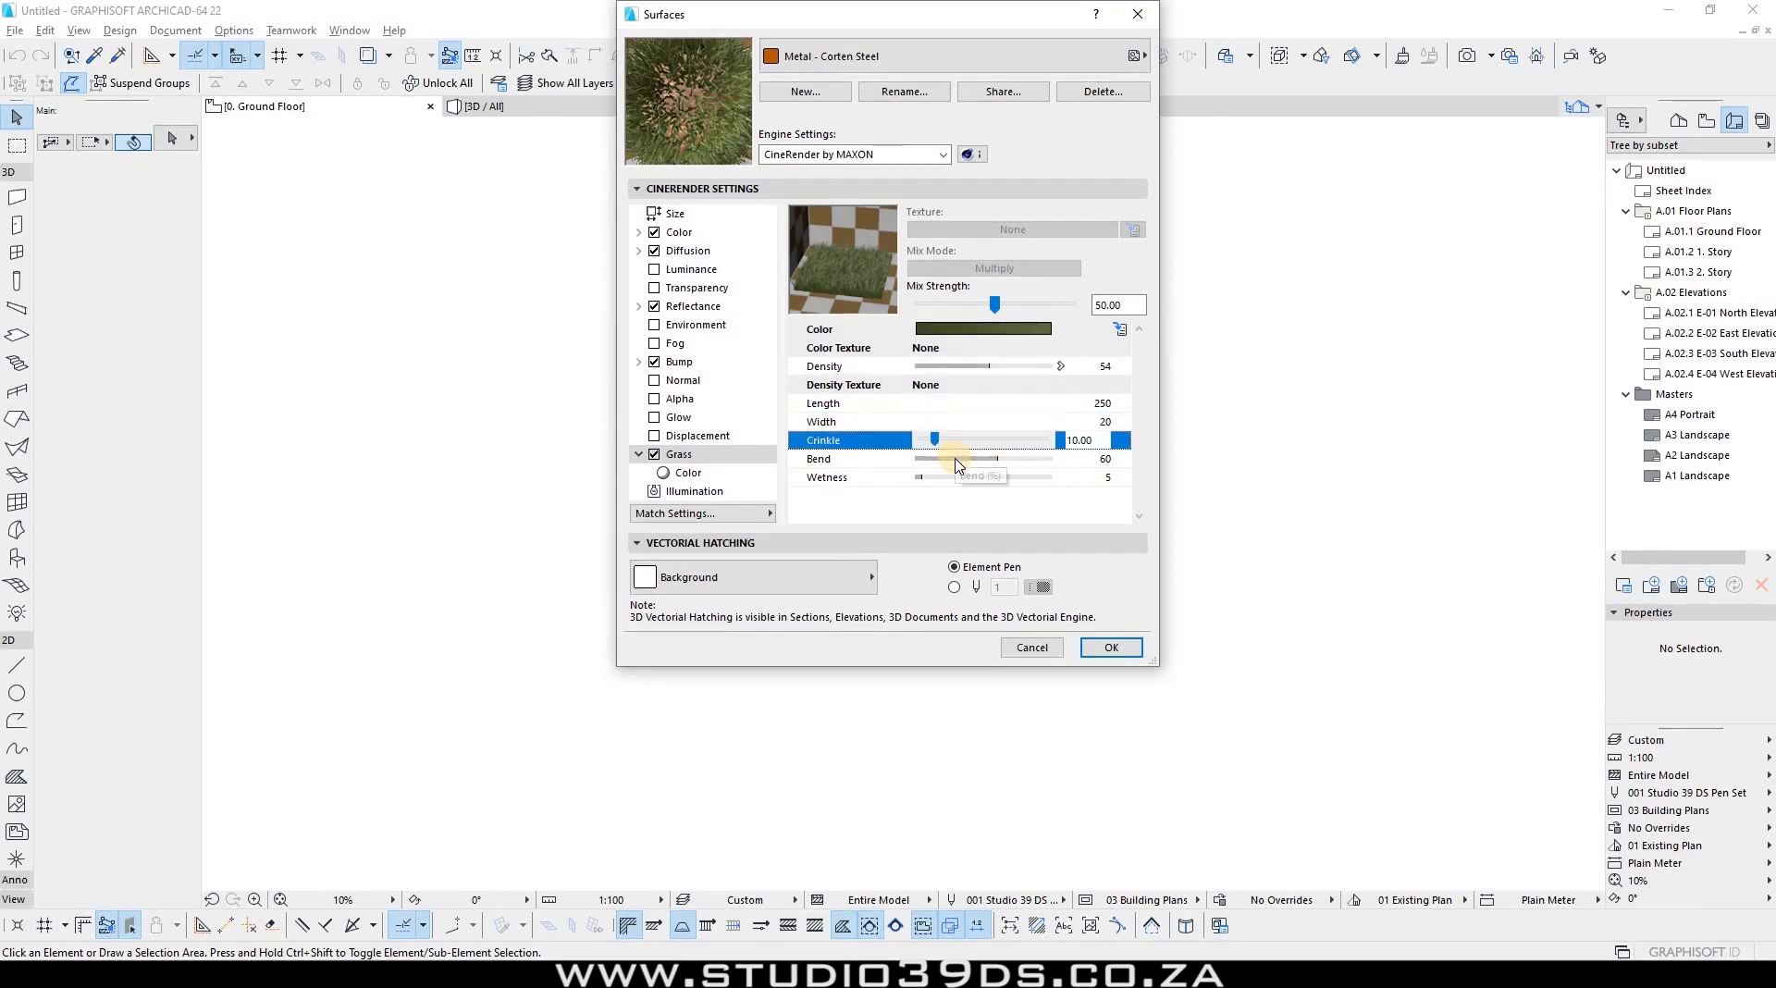
left_click(955, 461)
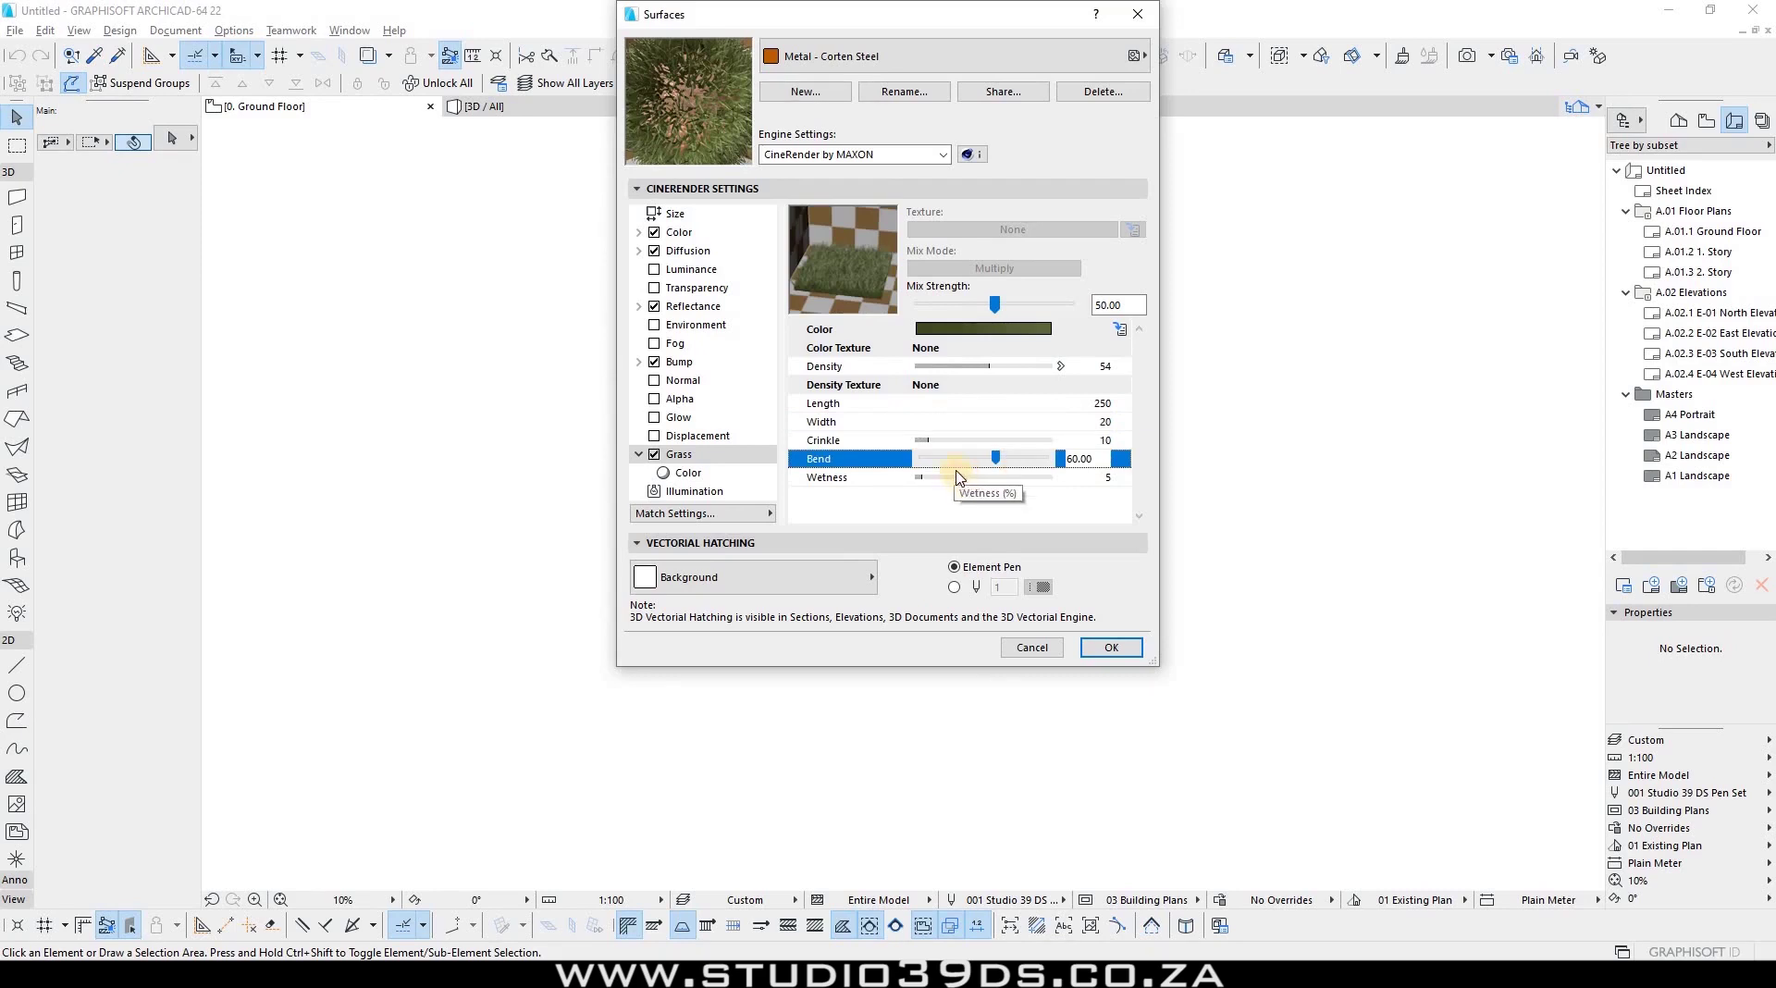
left_click(957, 478)
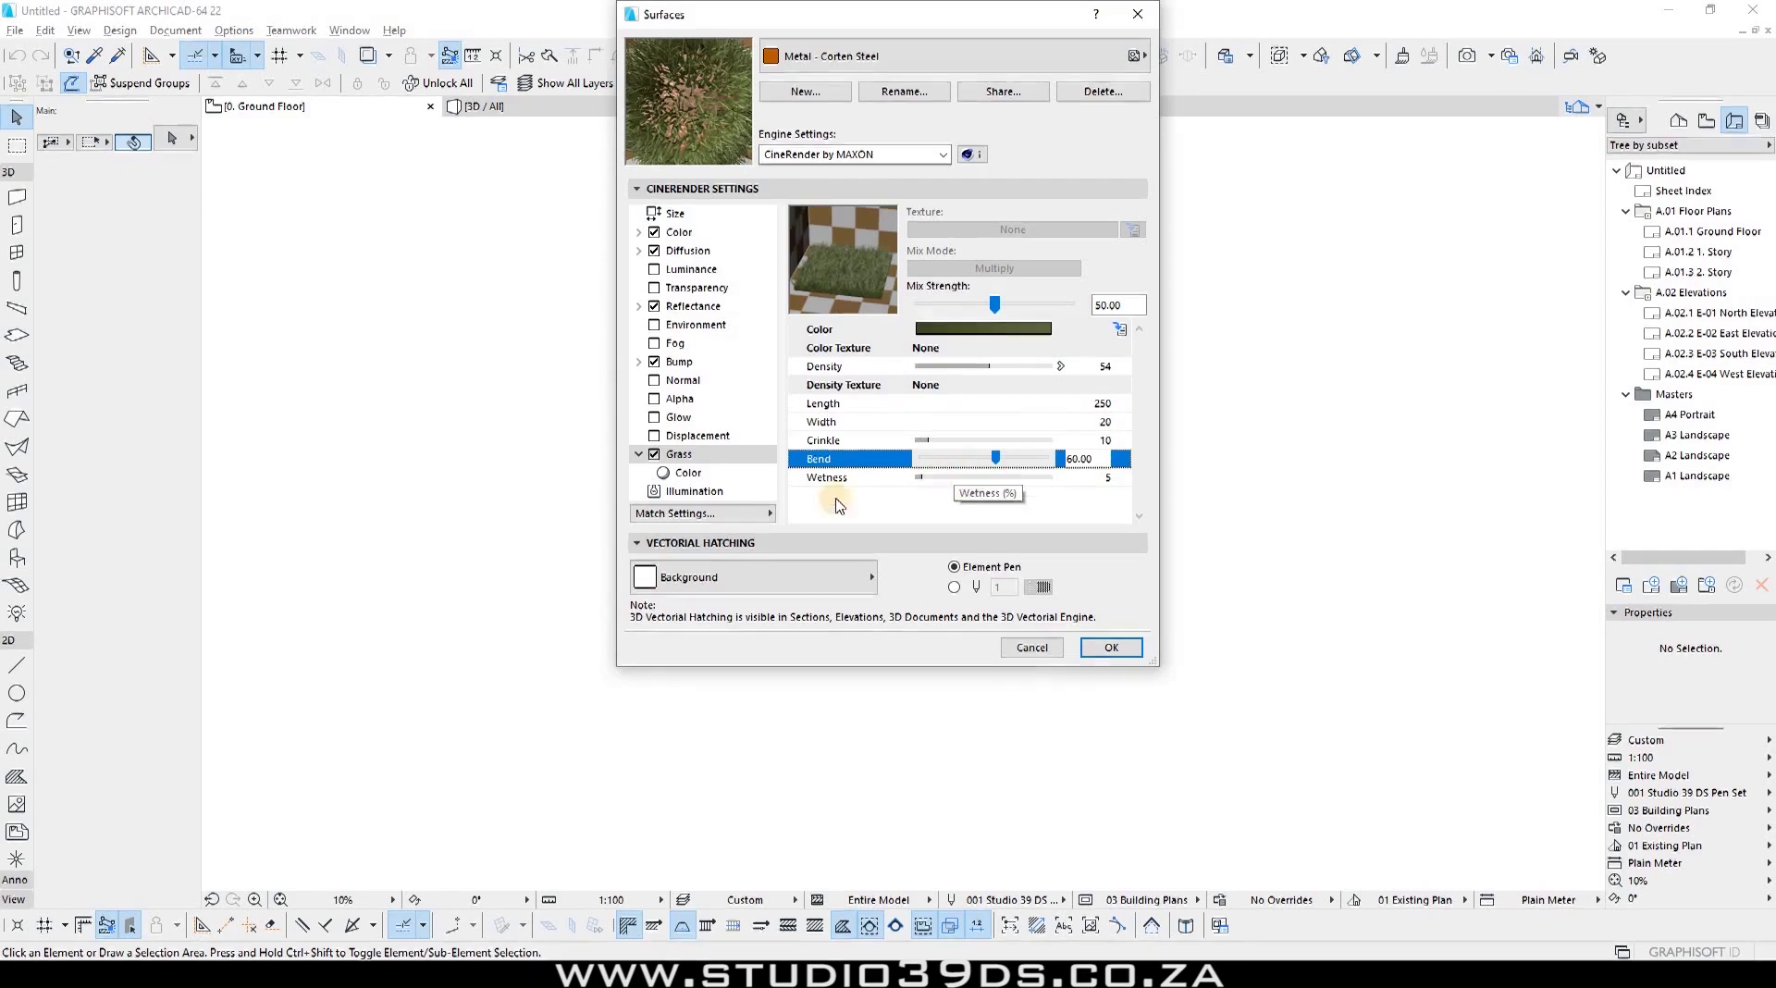
Step: Disable the Grass channel again and view the Illumination settings
left_click(659, 462)
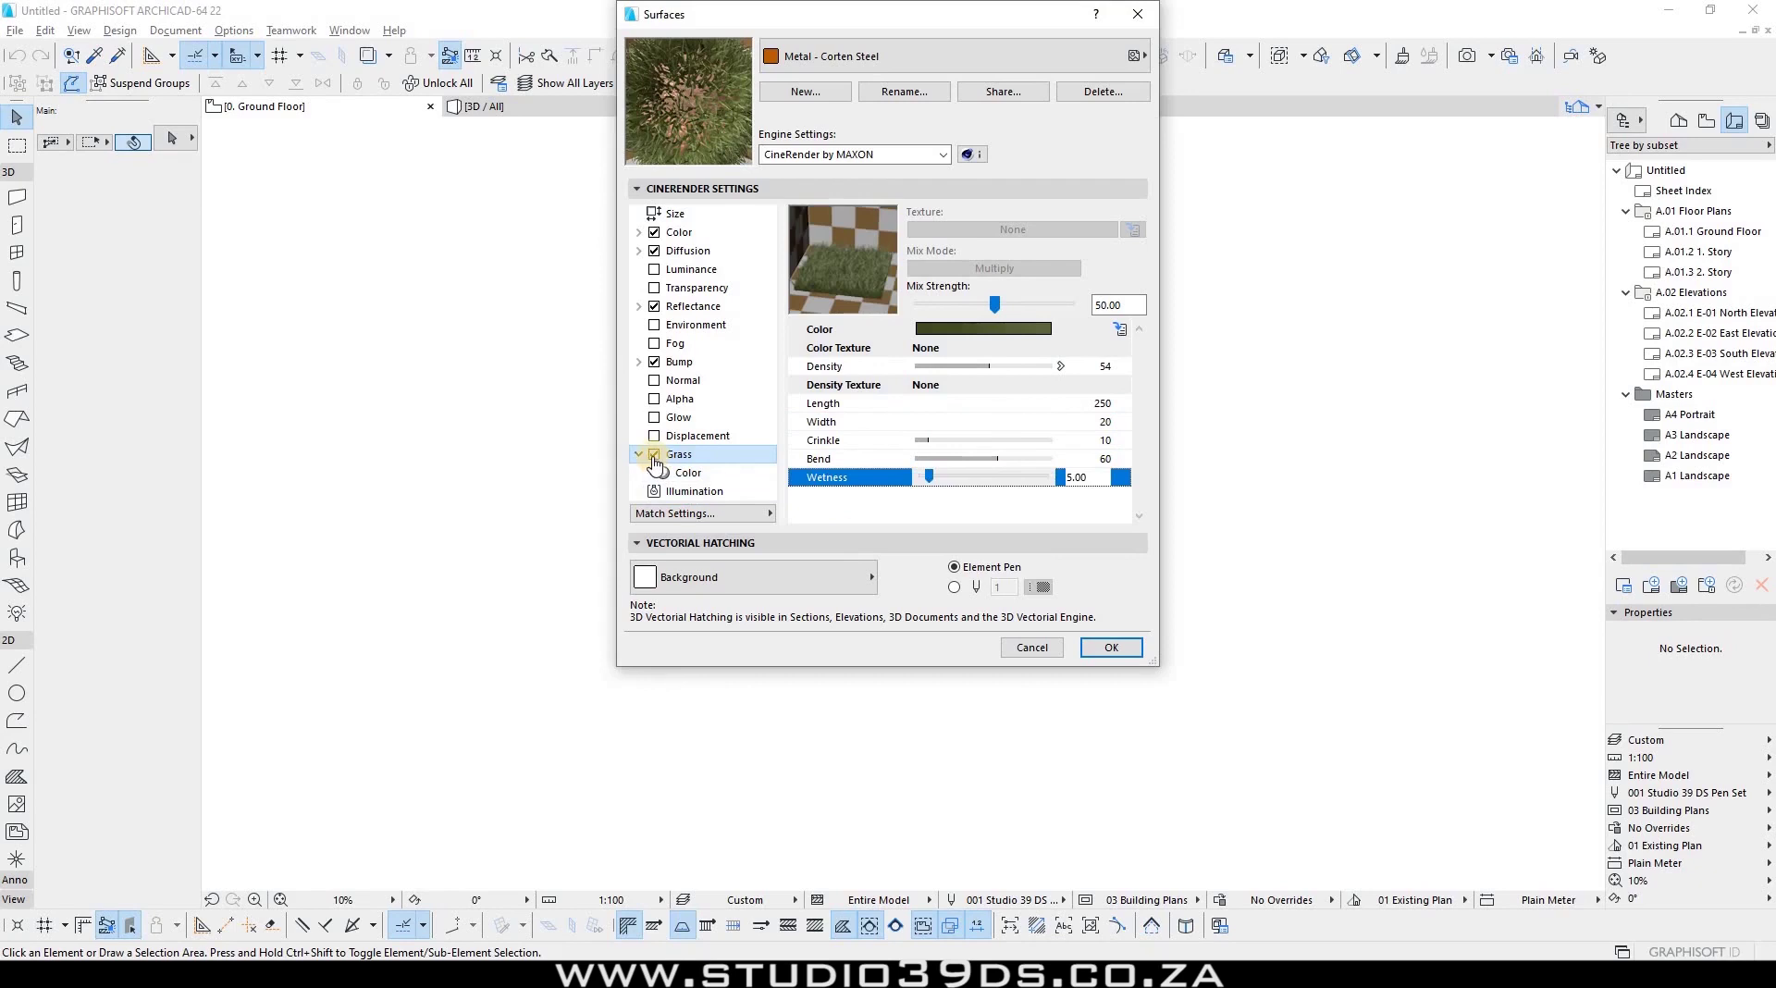
left_click(654, 454)
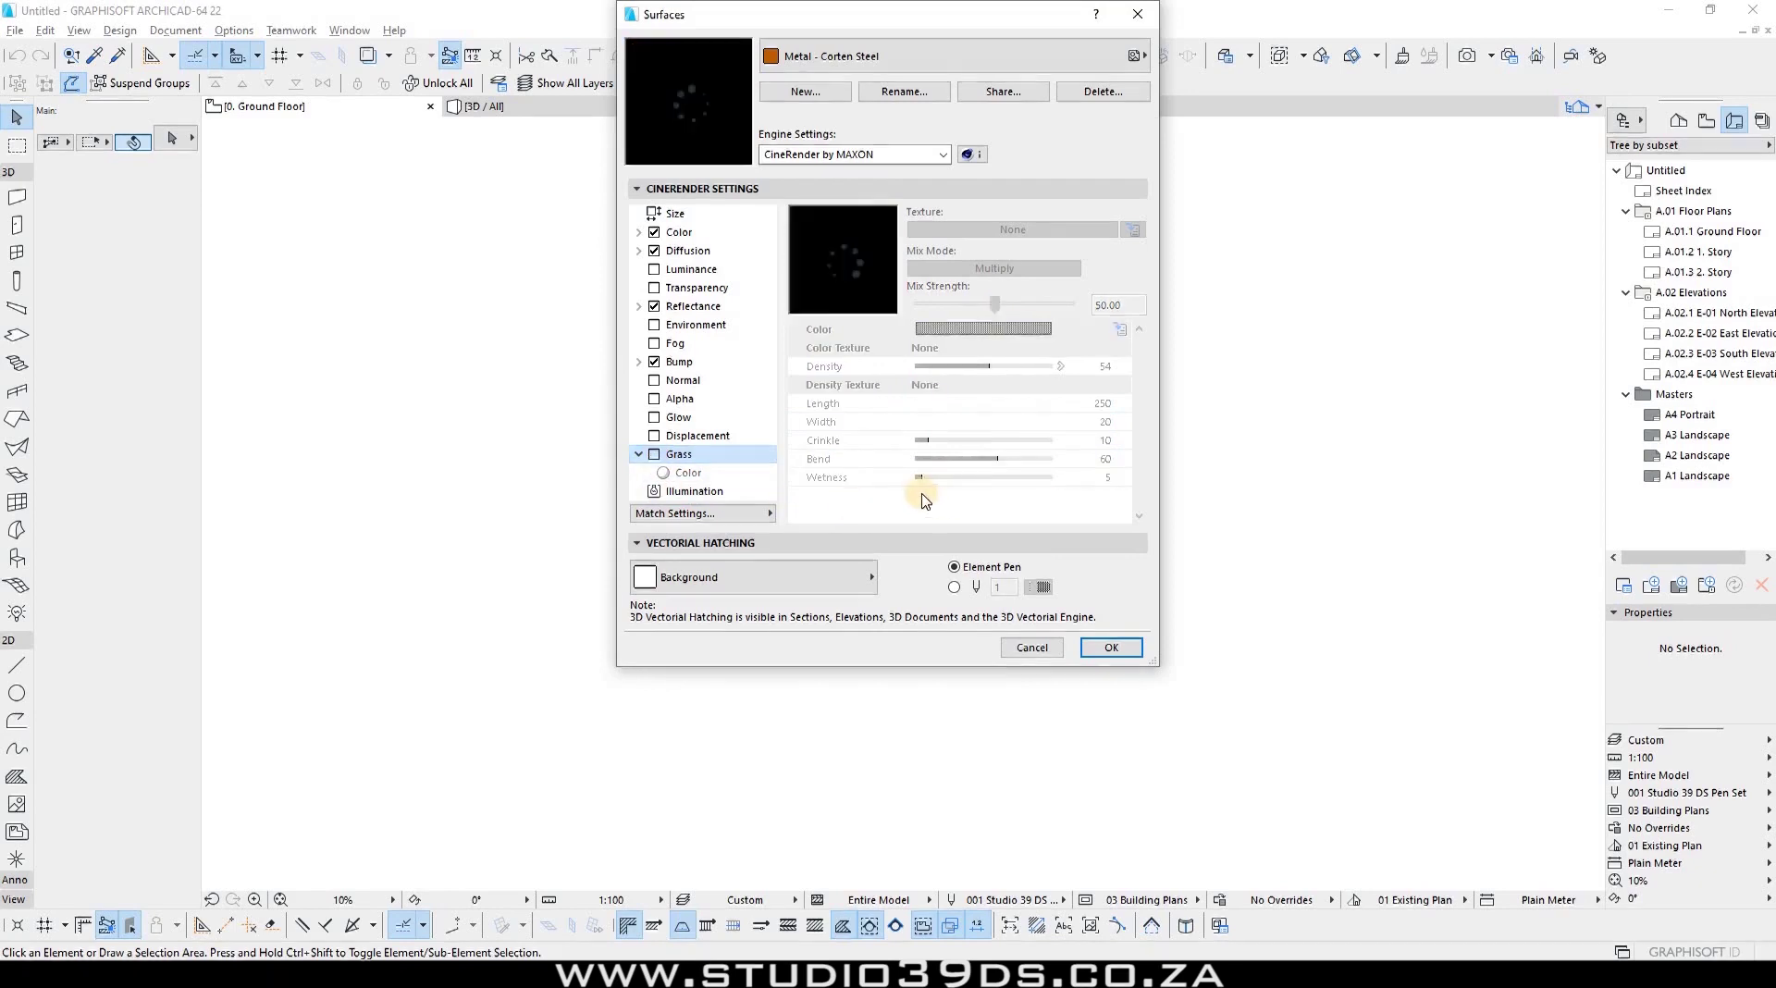
left_click(639, 455)
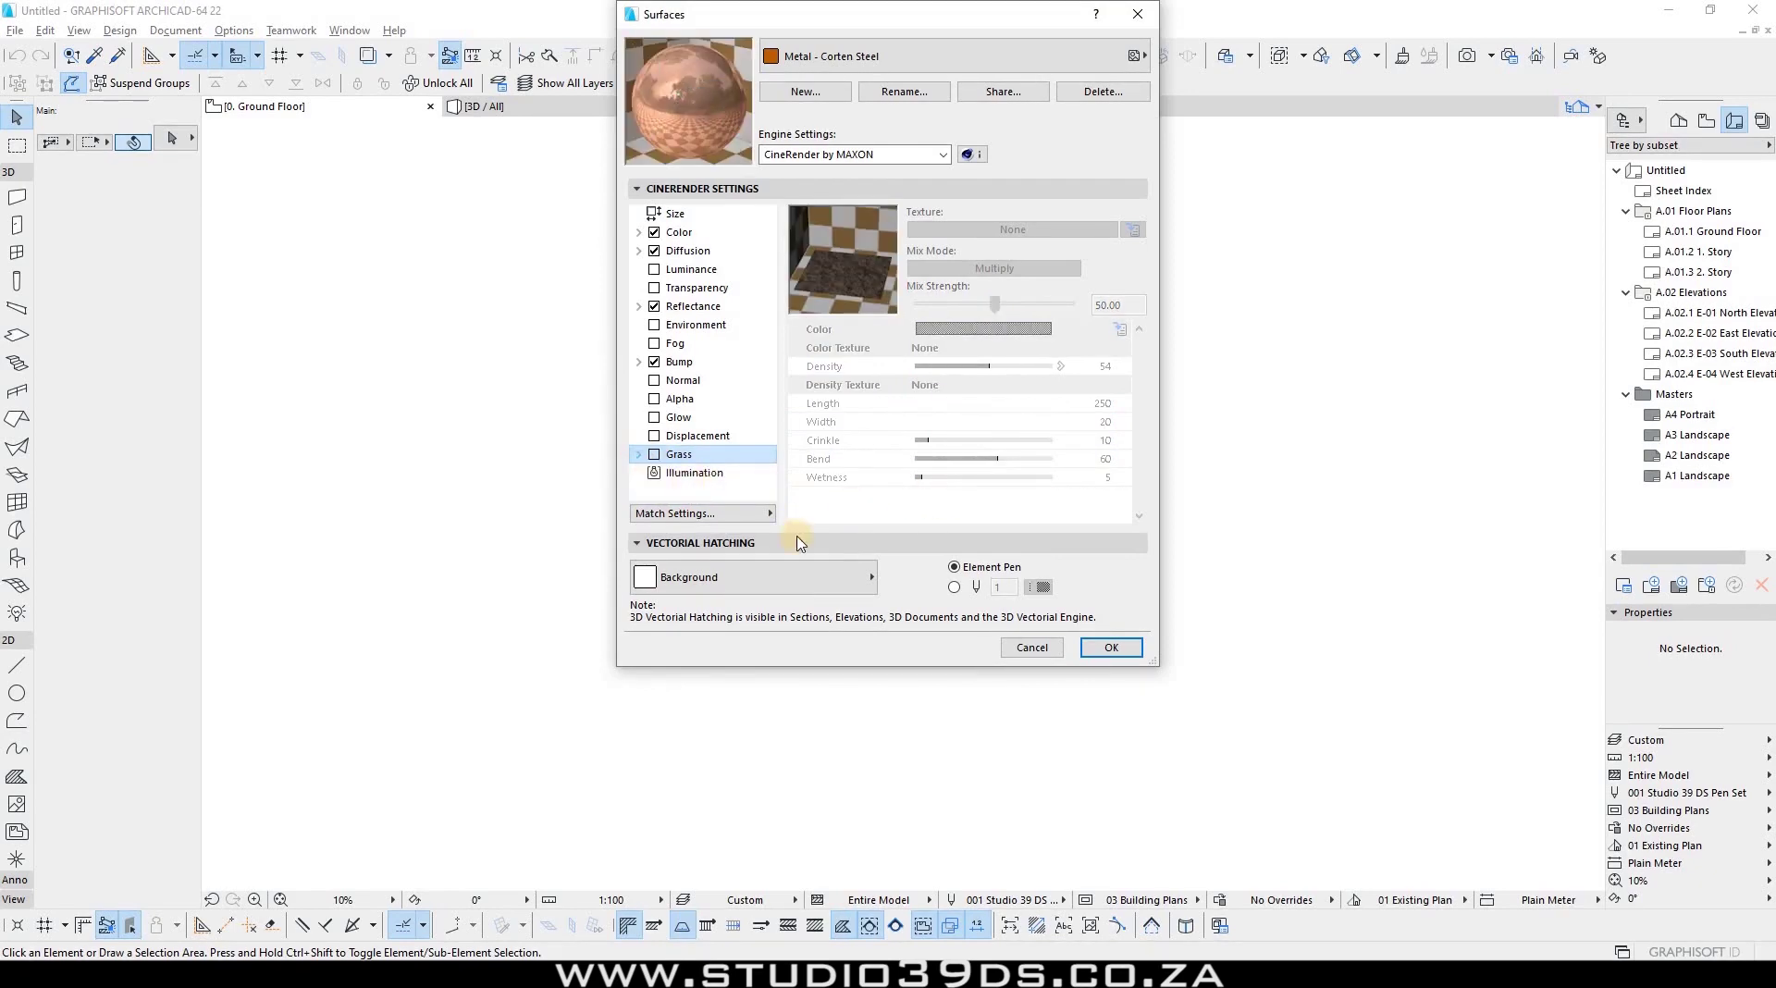
left_click(718, 478)
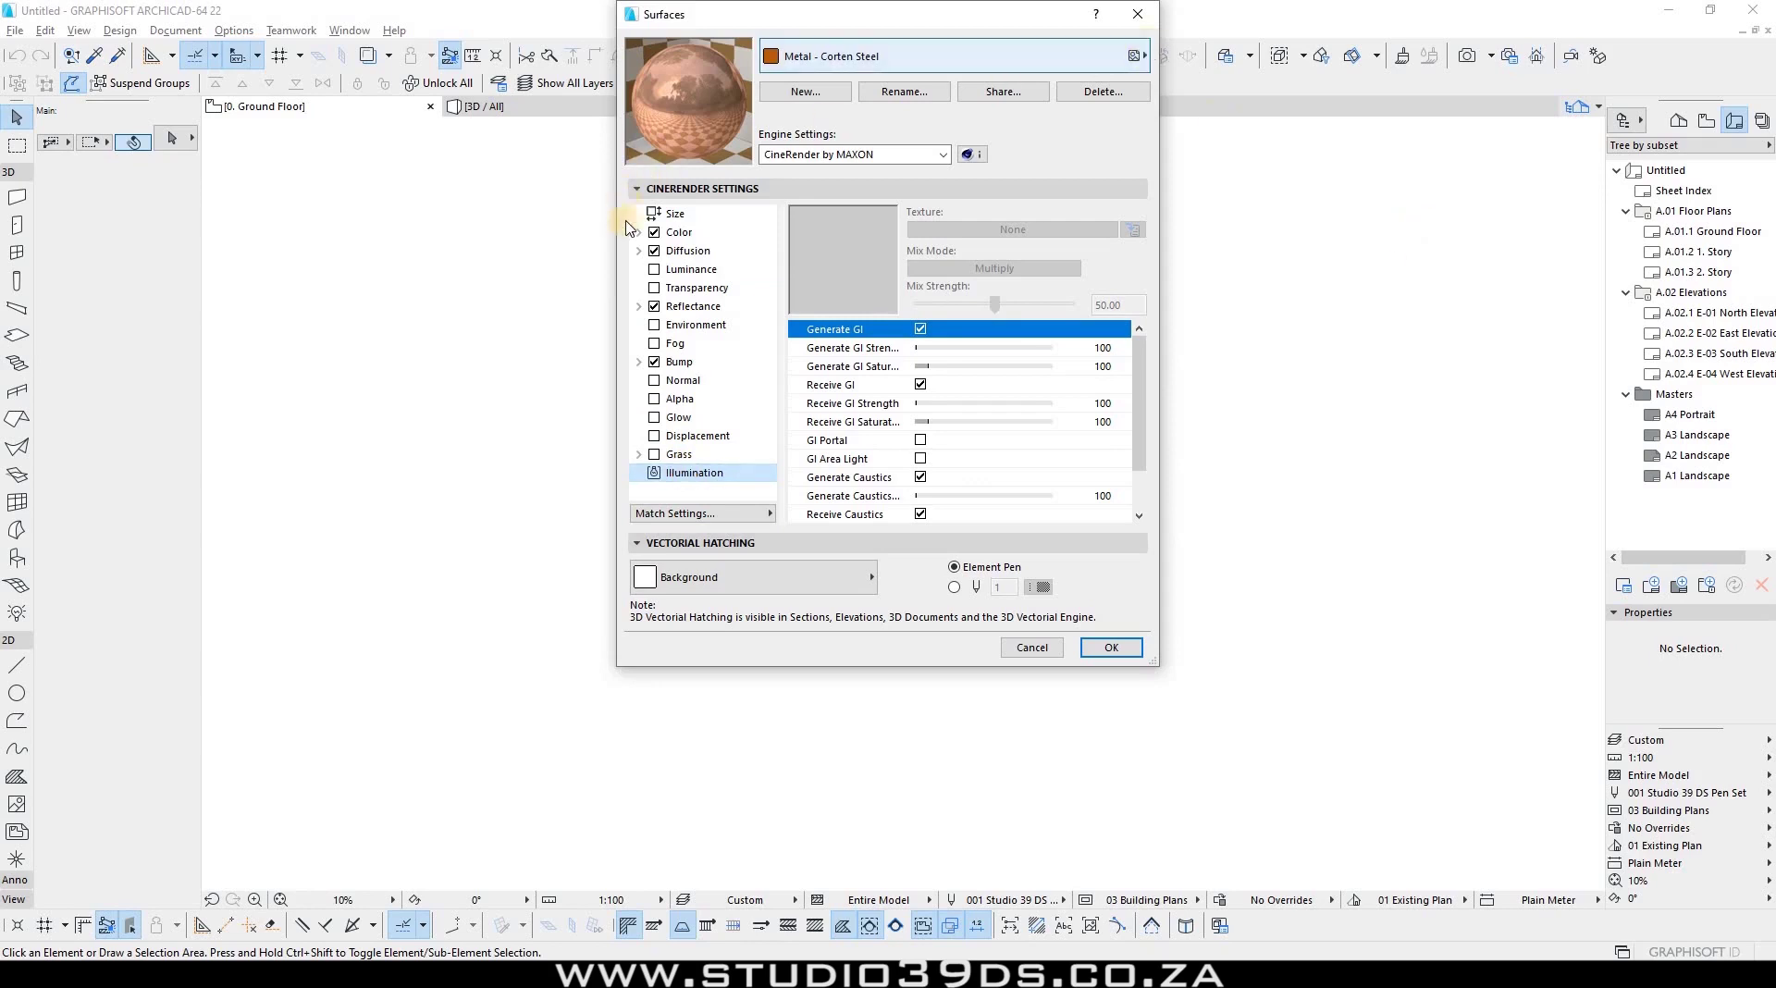
Step: Replace the Noise texture of the Color channel with the image Corten Sheet.jpg from the Embedded Library
left_click(685, 233)
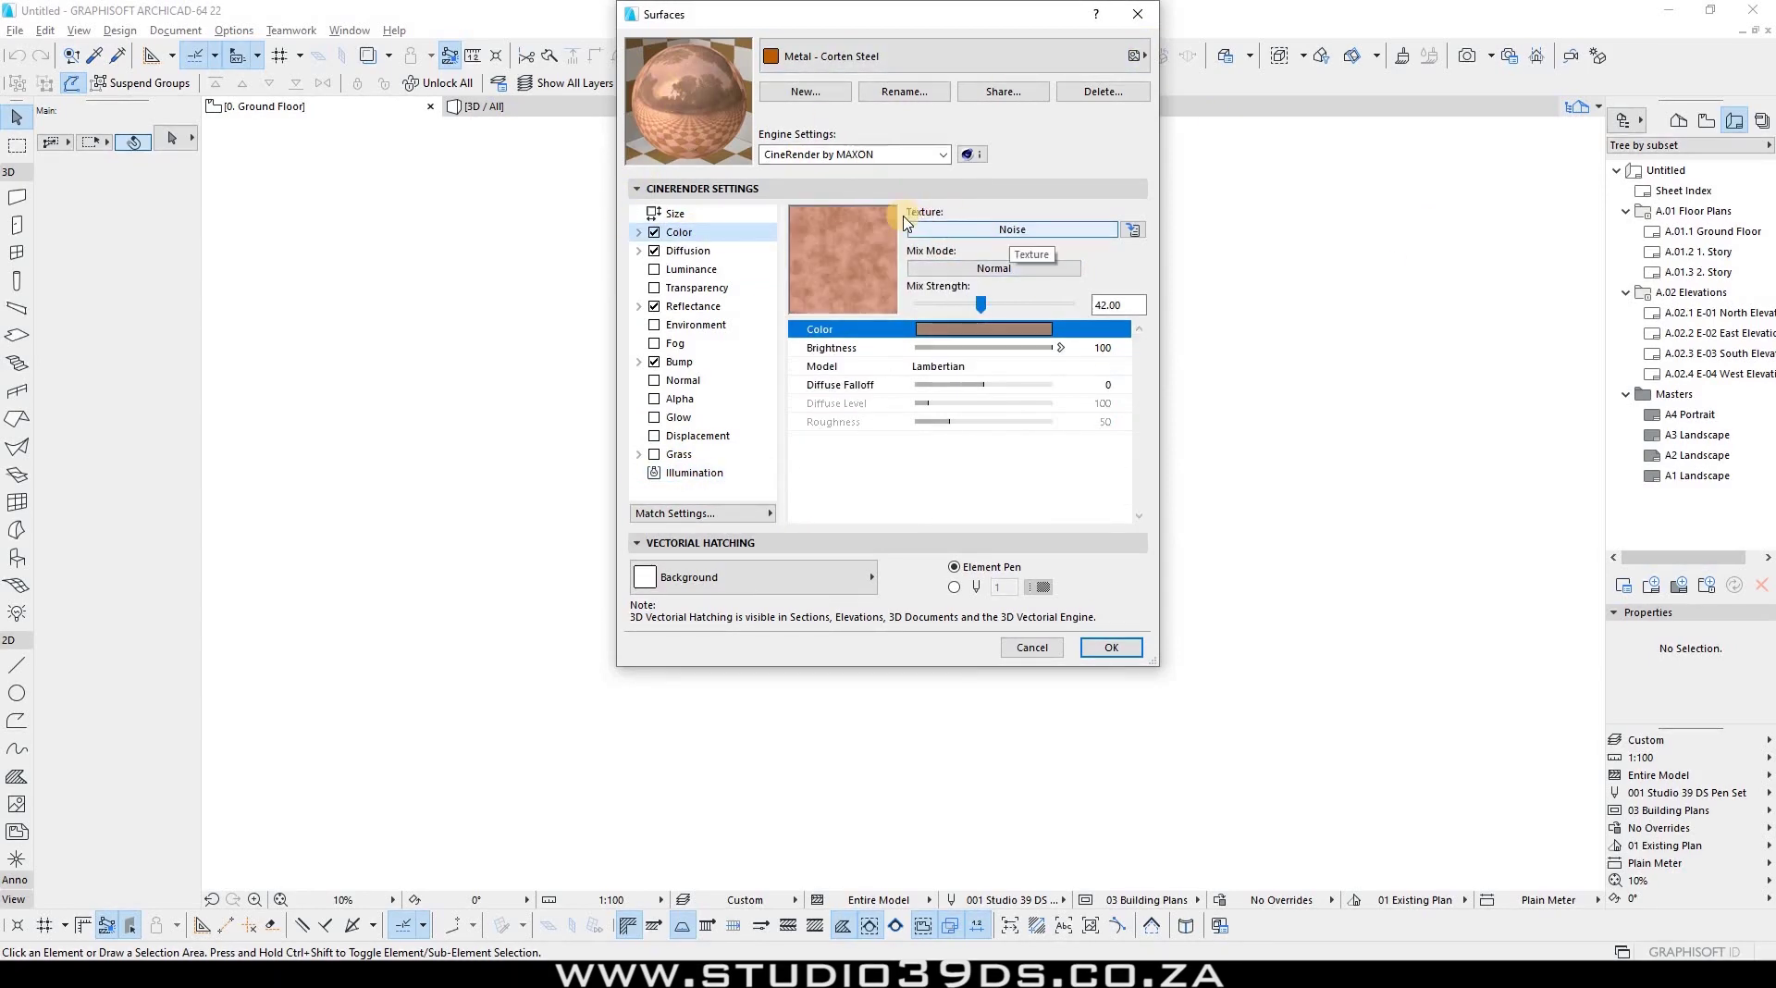
left_click(1010, 230)
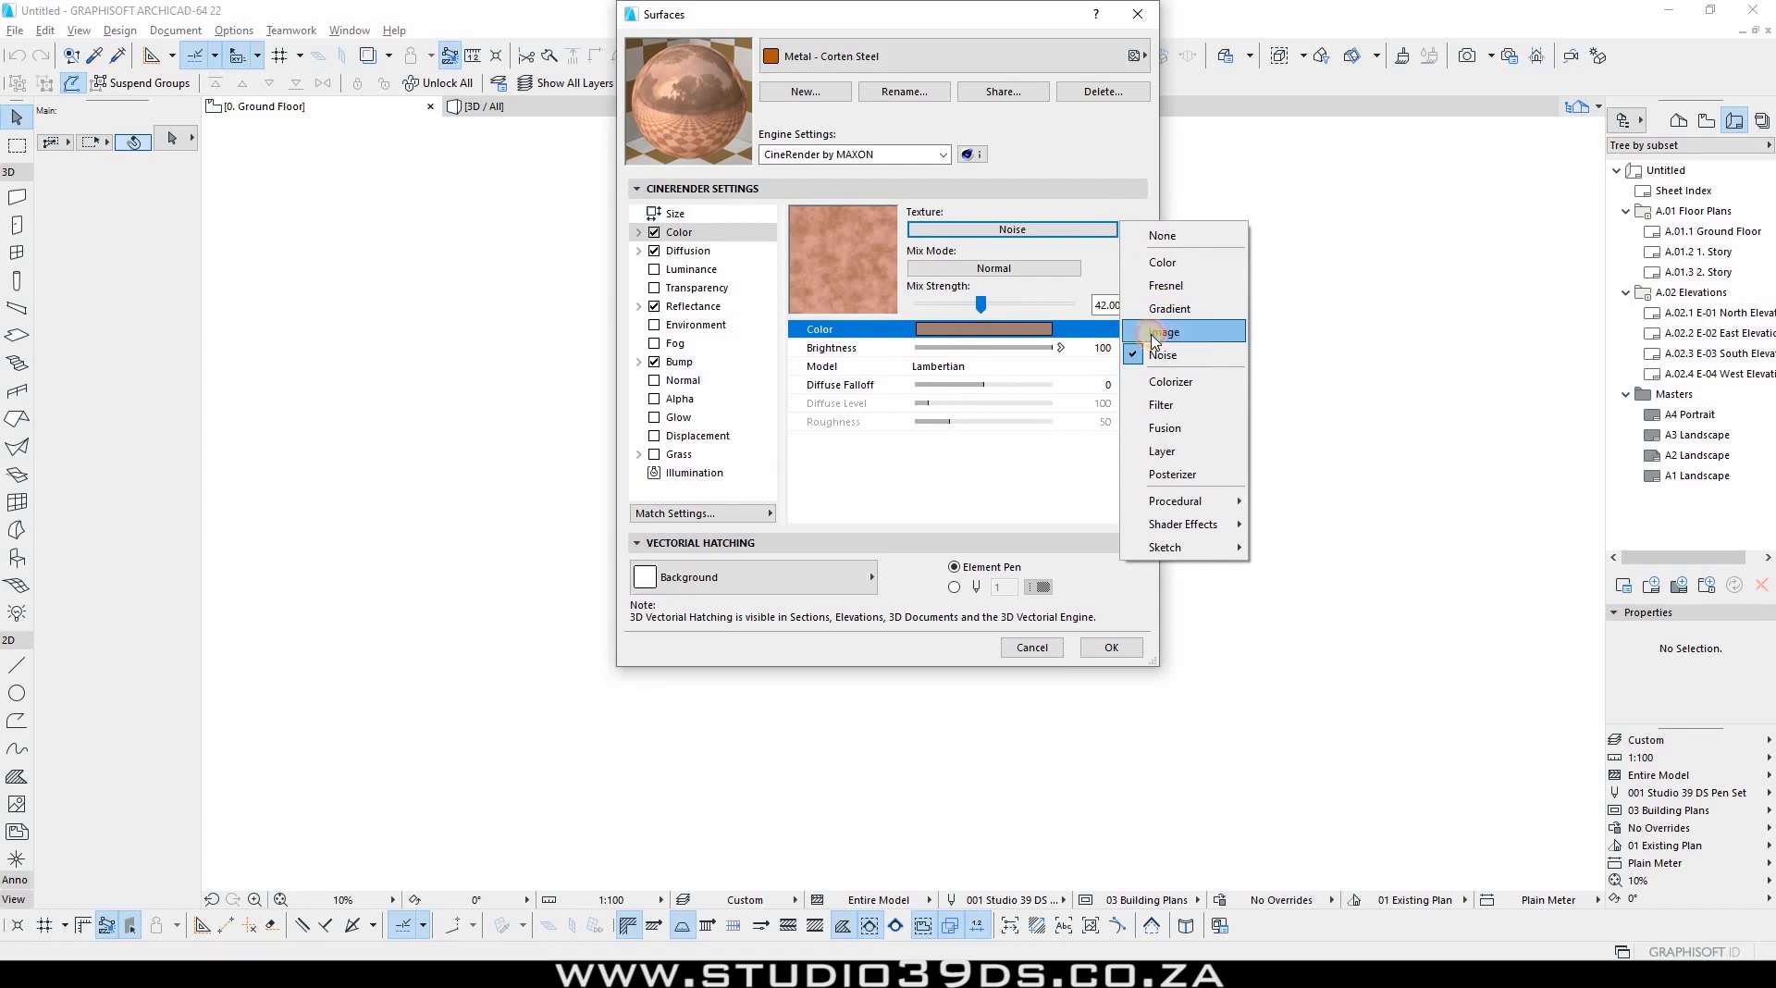
left_click(1156, 332)
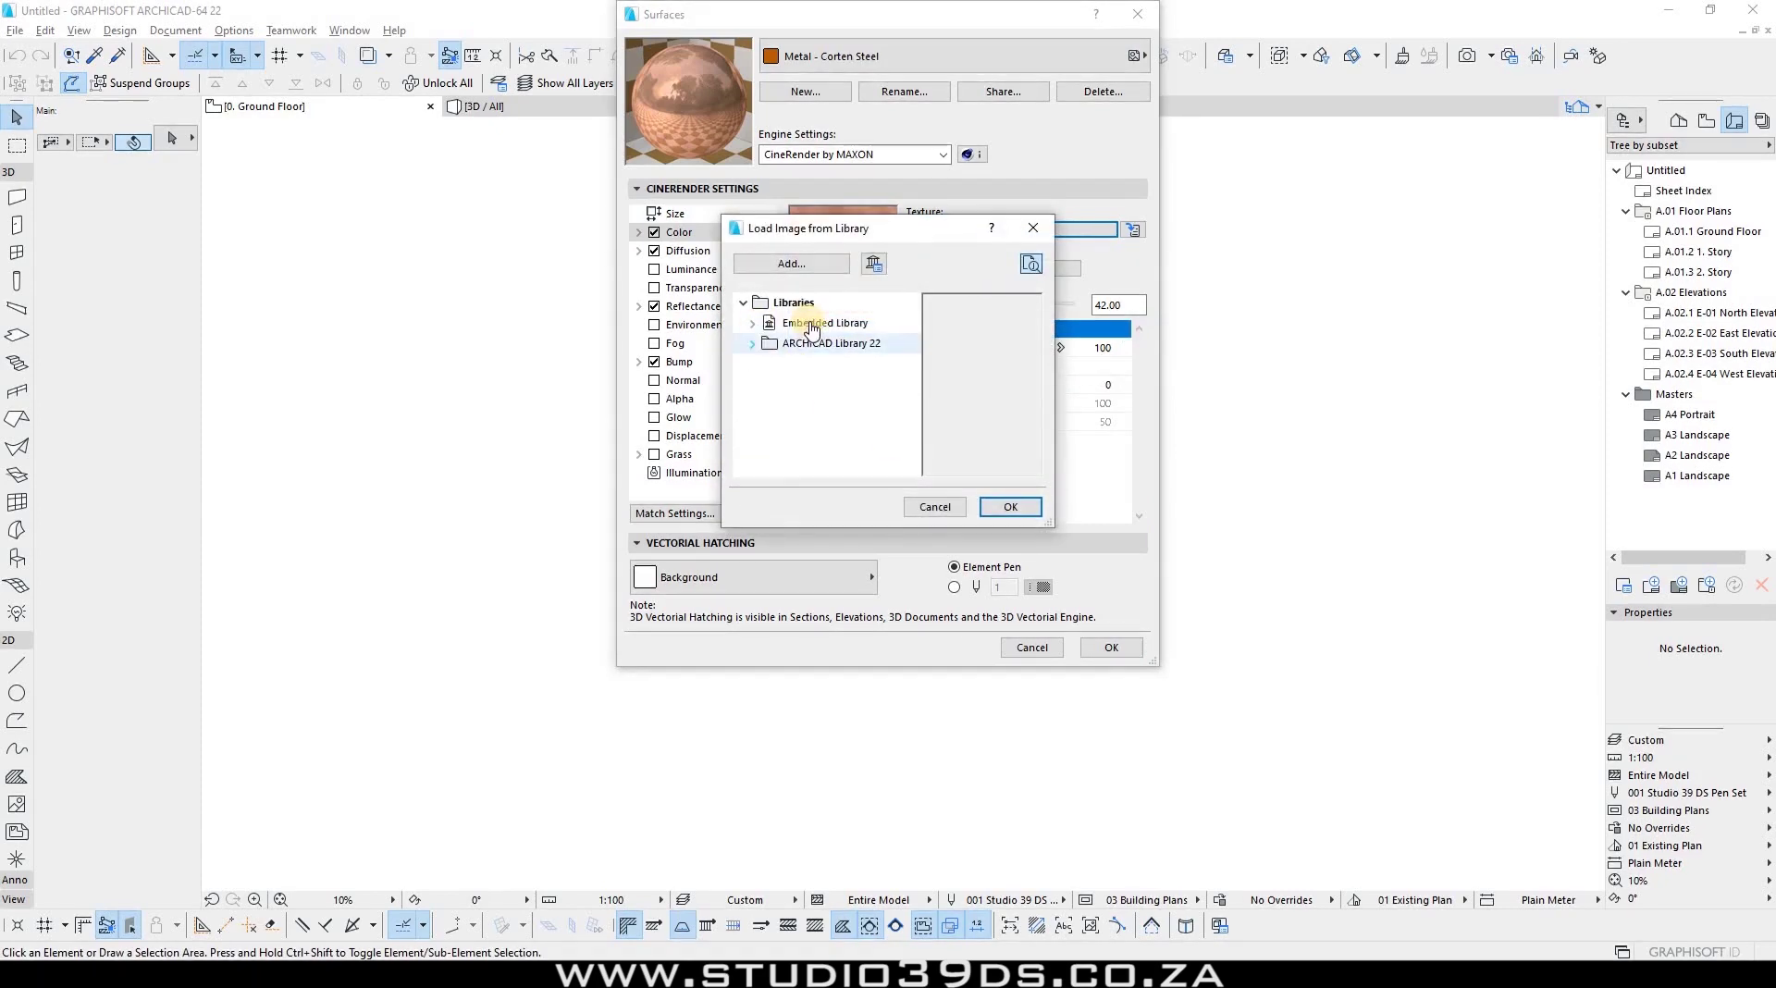
left_click(752, 322)
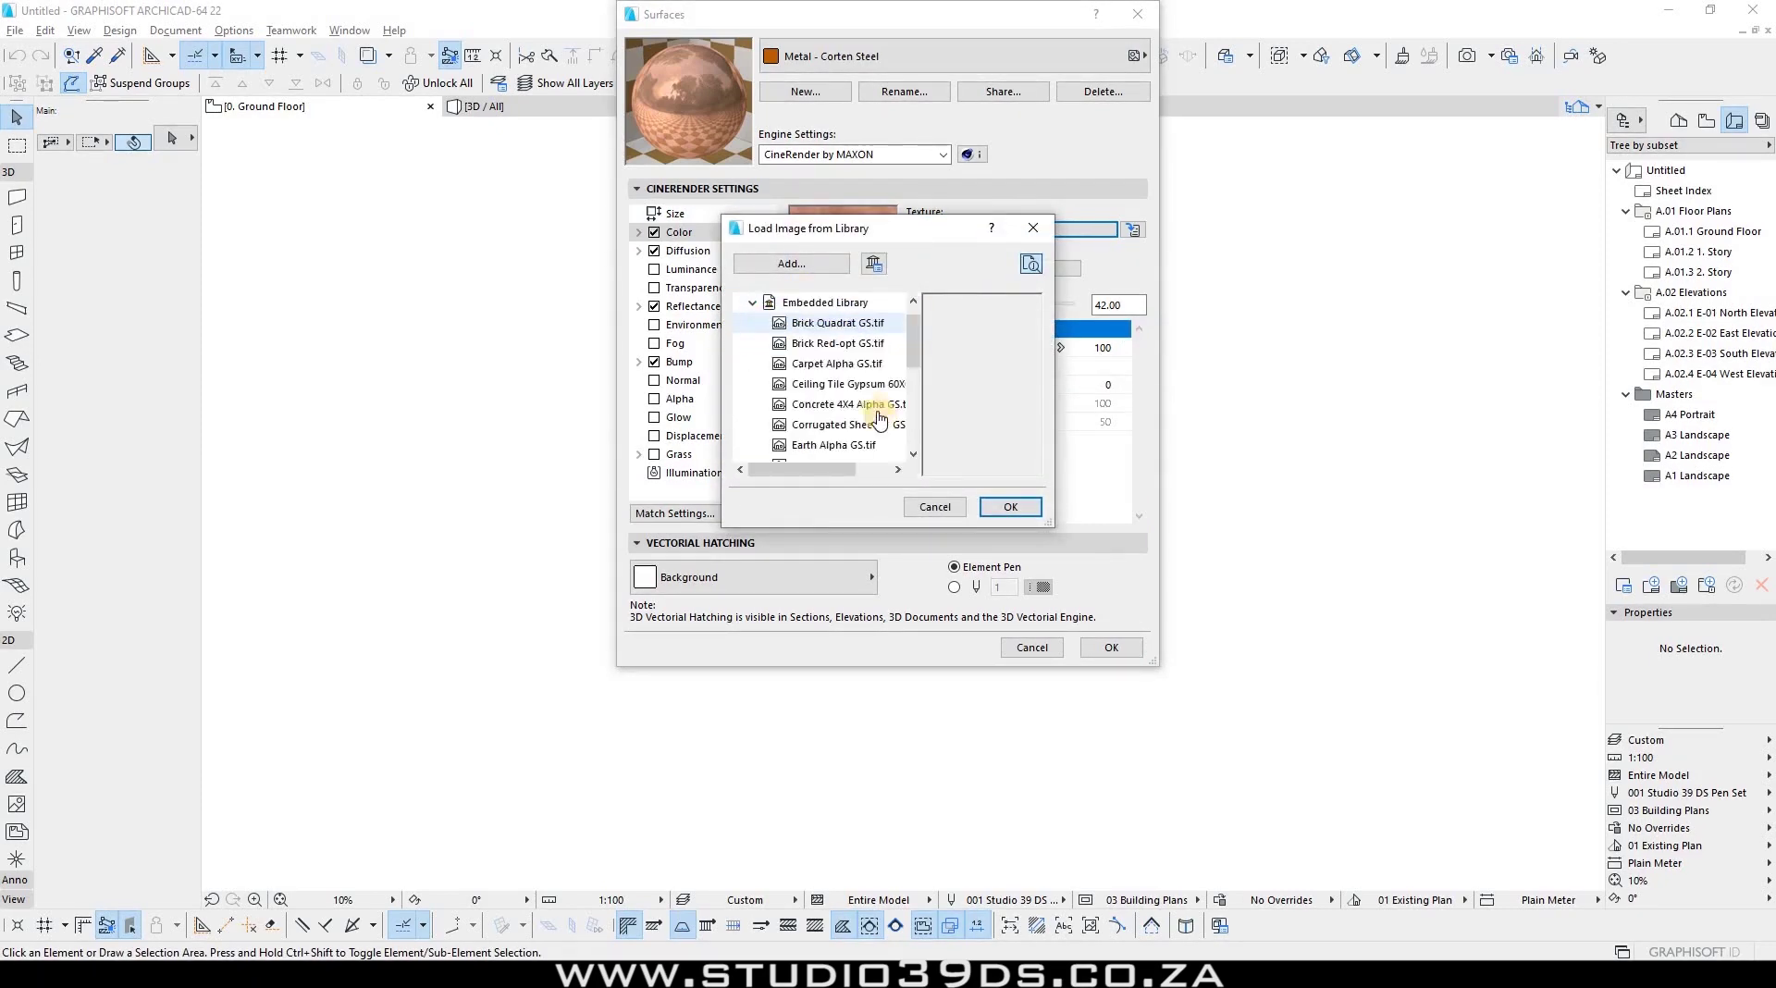
scroll(878, 419, "down", 5)
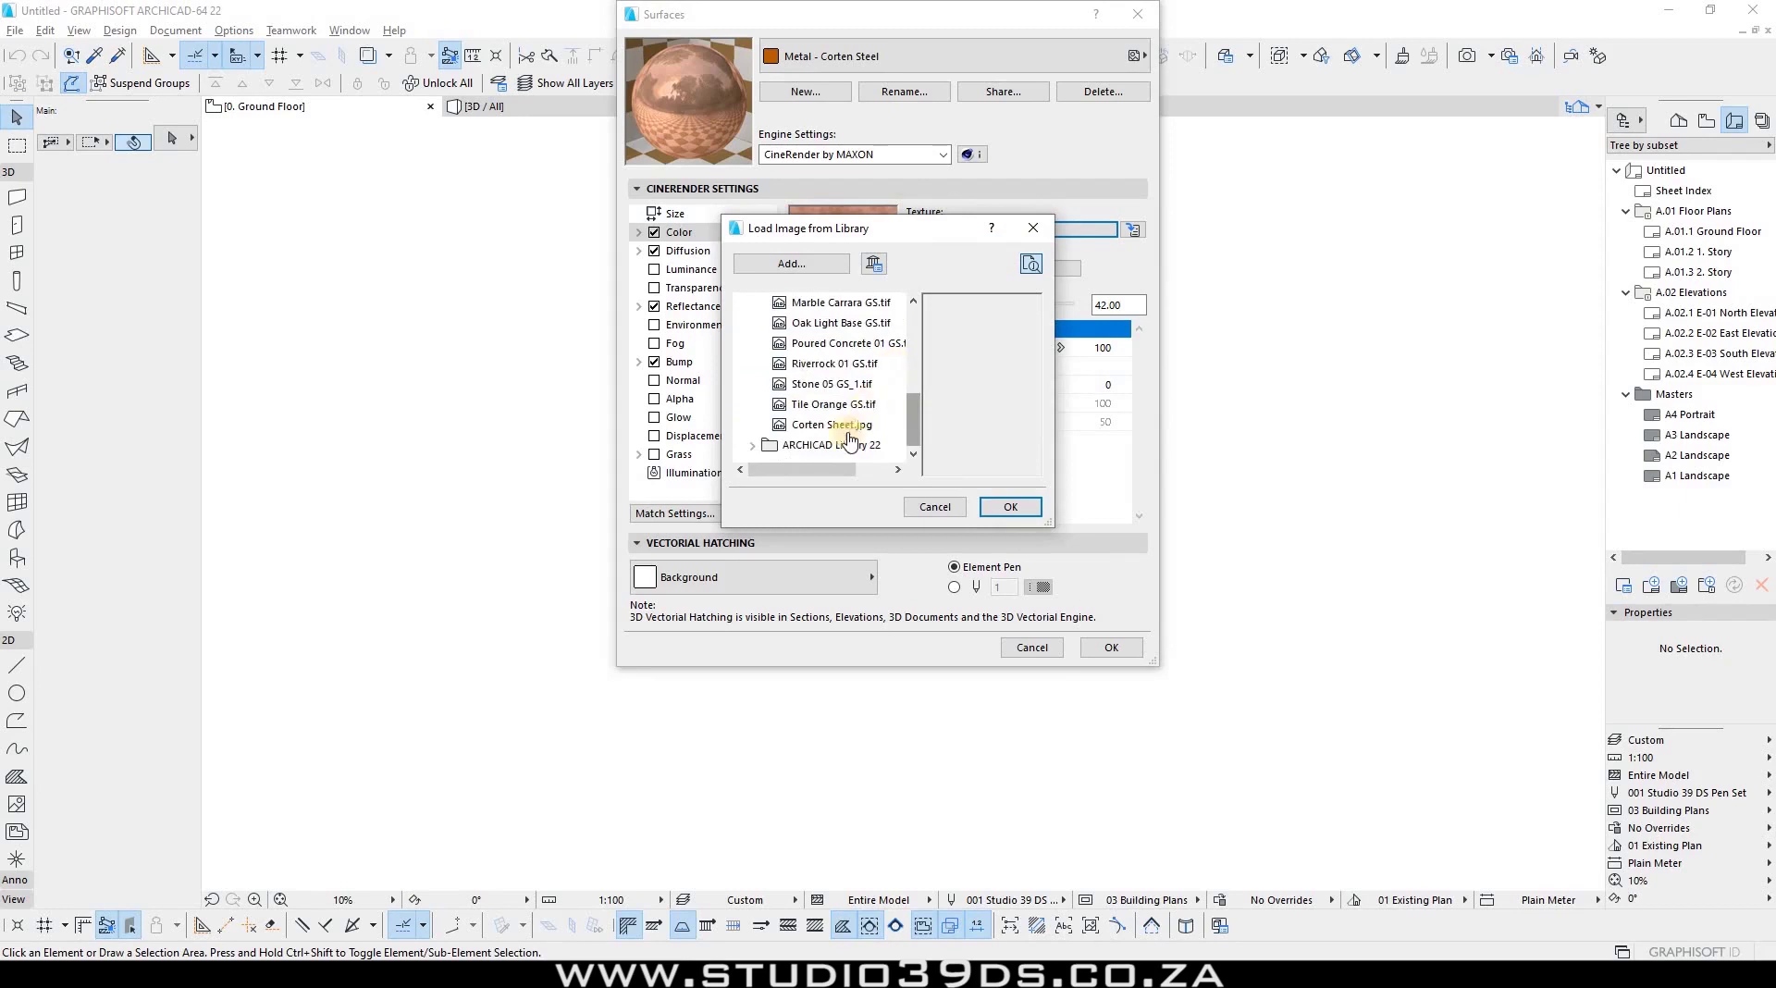
left_click(826, 424)
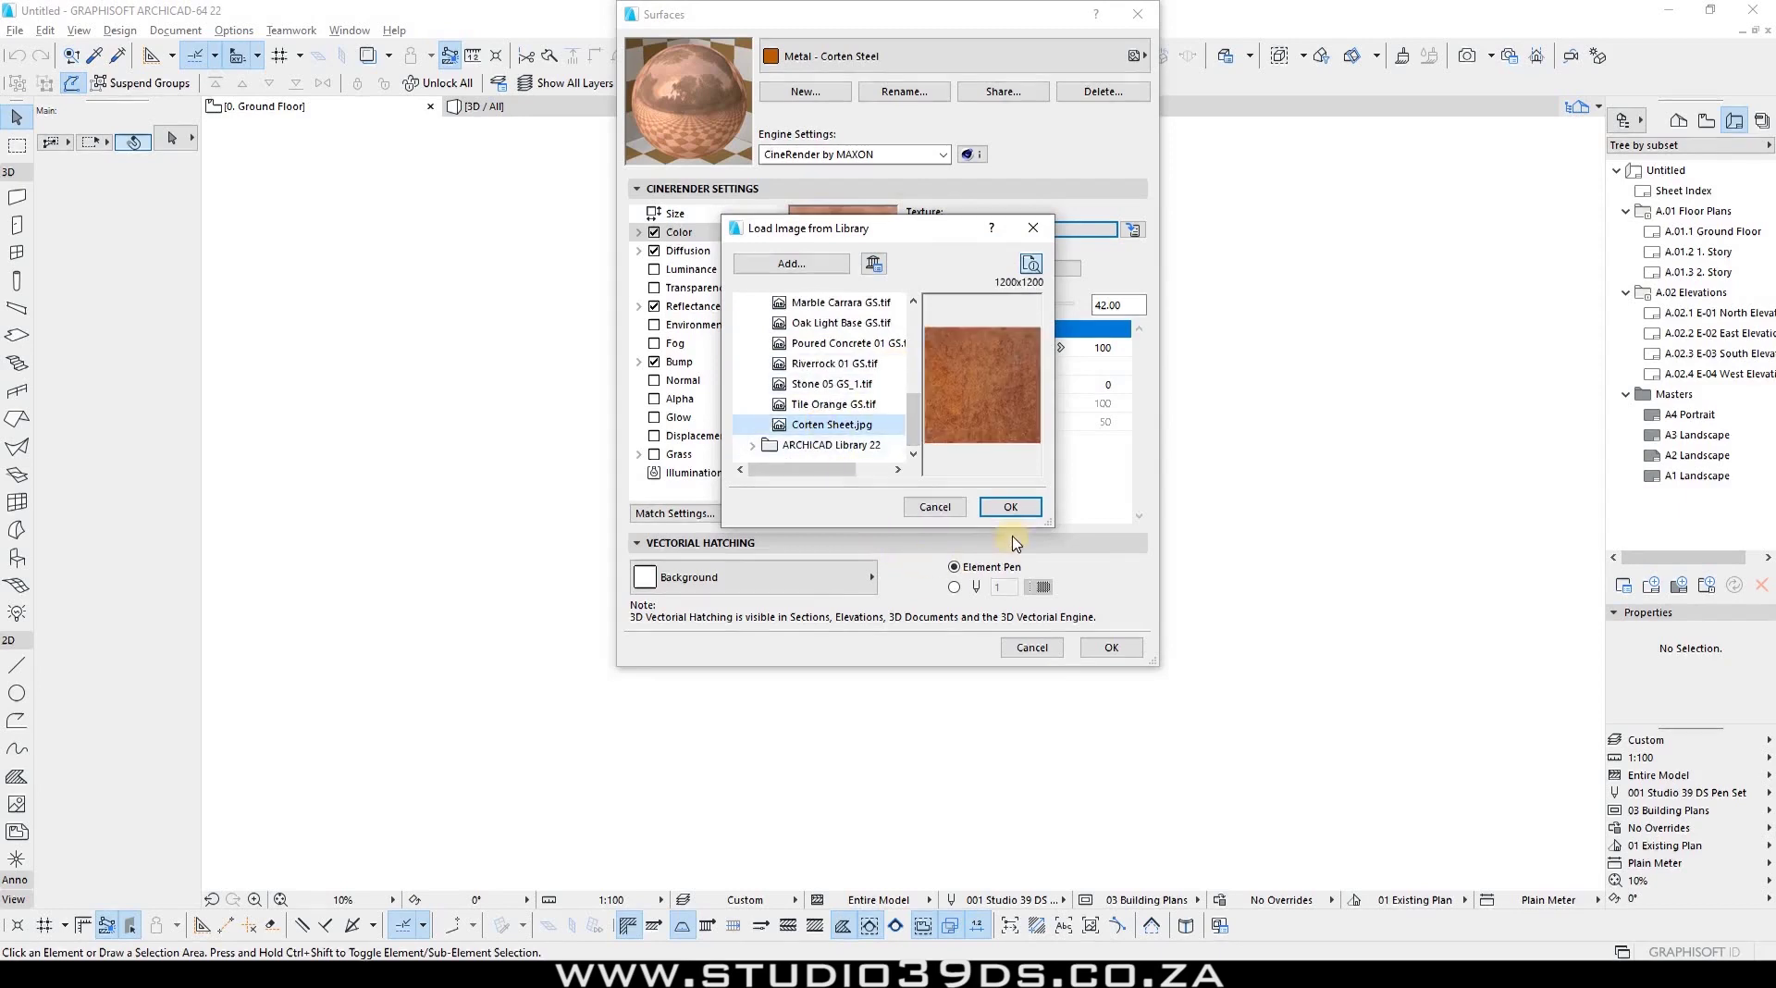
left_click(1014, 507)
left_click(845, 258)
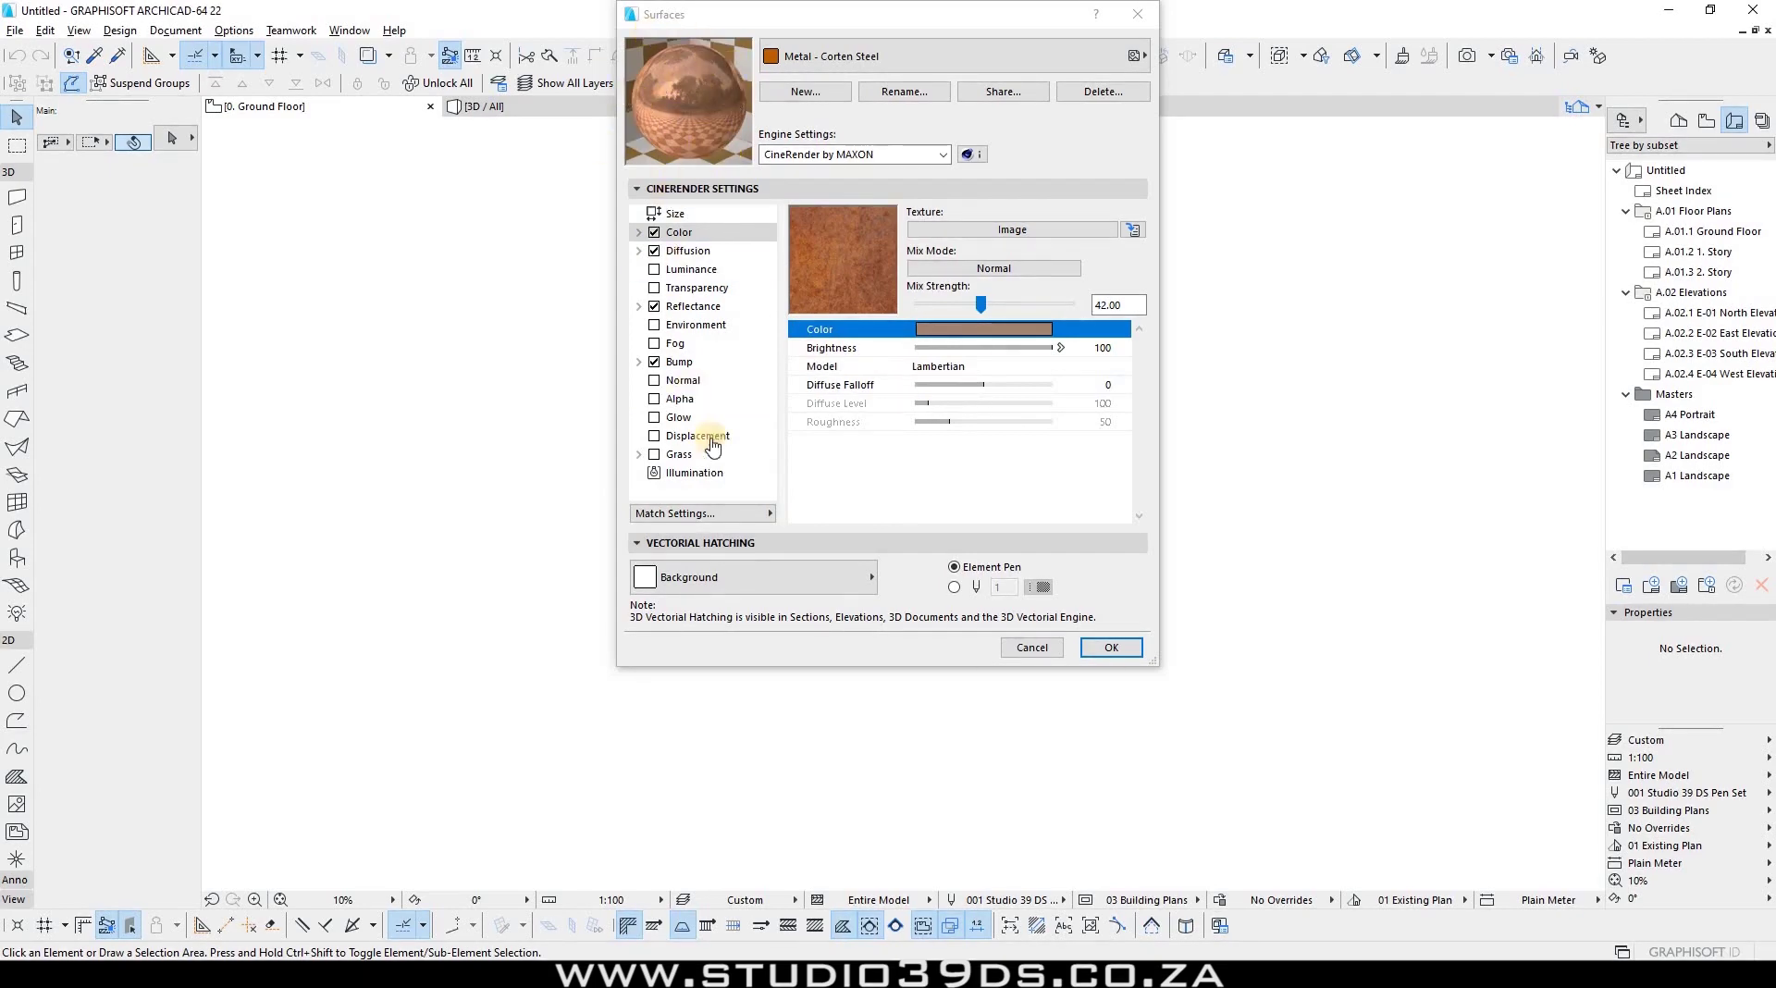
Step: Try a value of 50 for both Global Reflection Brightness and Global Specular Brightness in the Reflectance channel
left_click(695, 308)
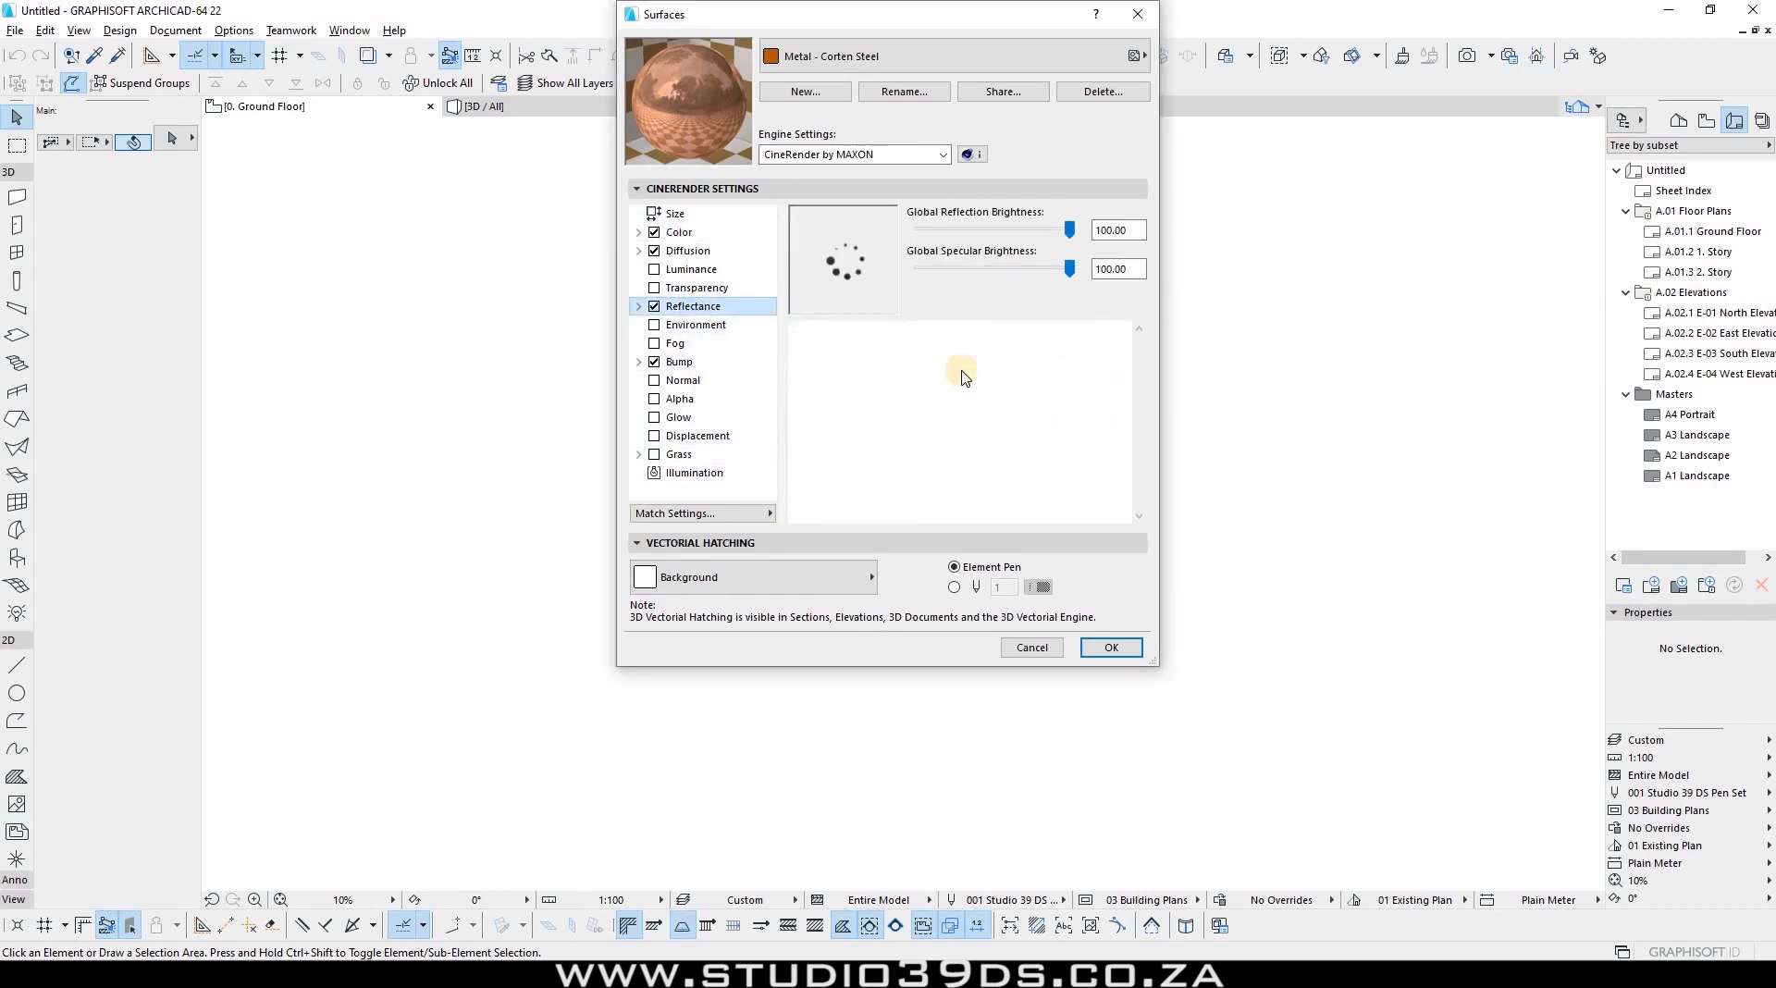
left_click_drag(1030, 237, 989, 237)
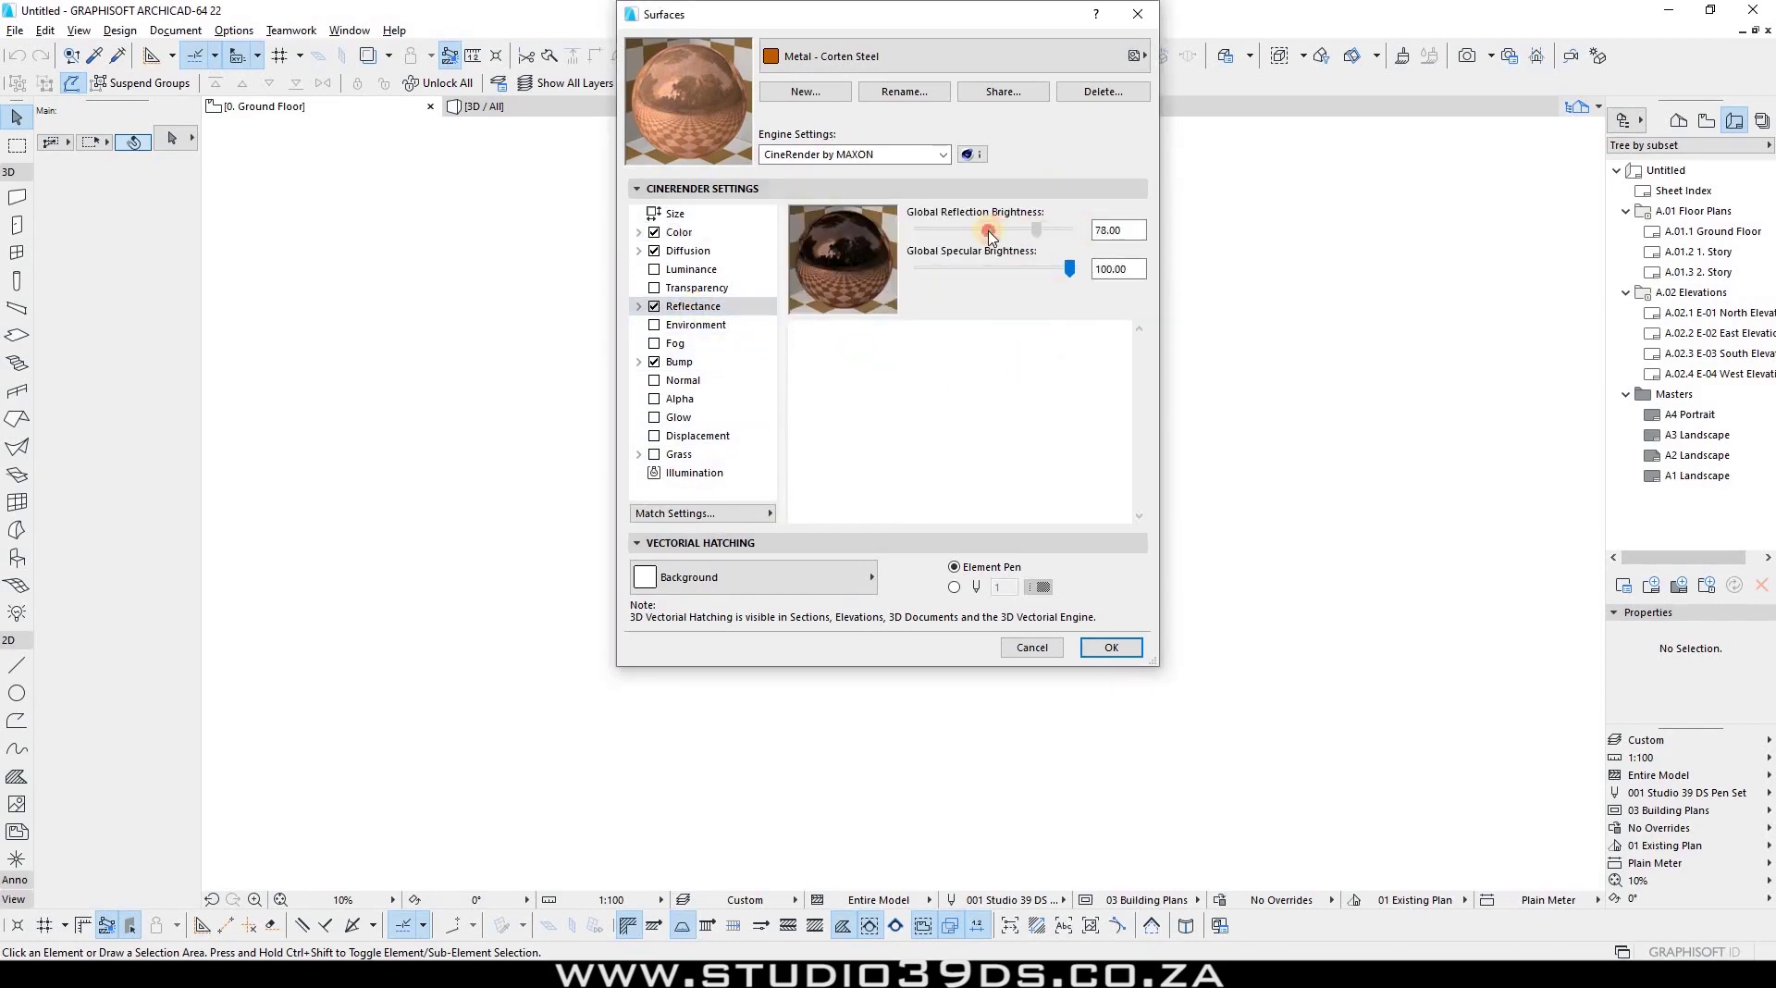
double_click(1108, 231)
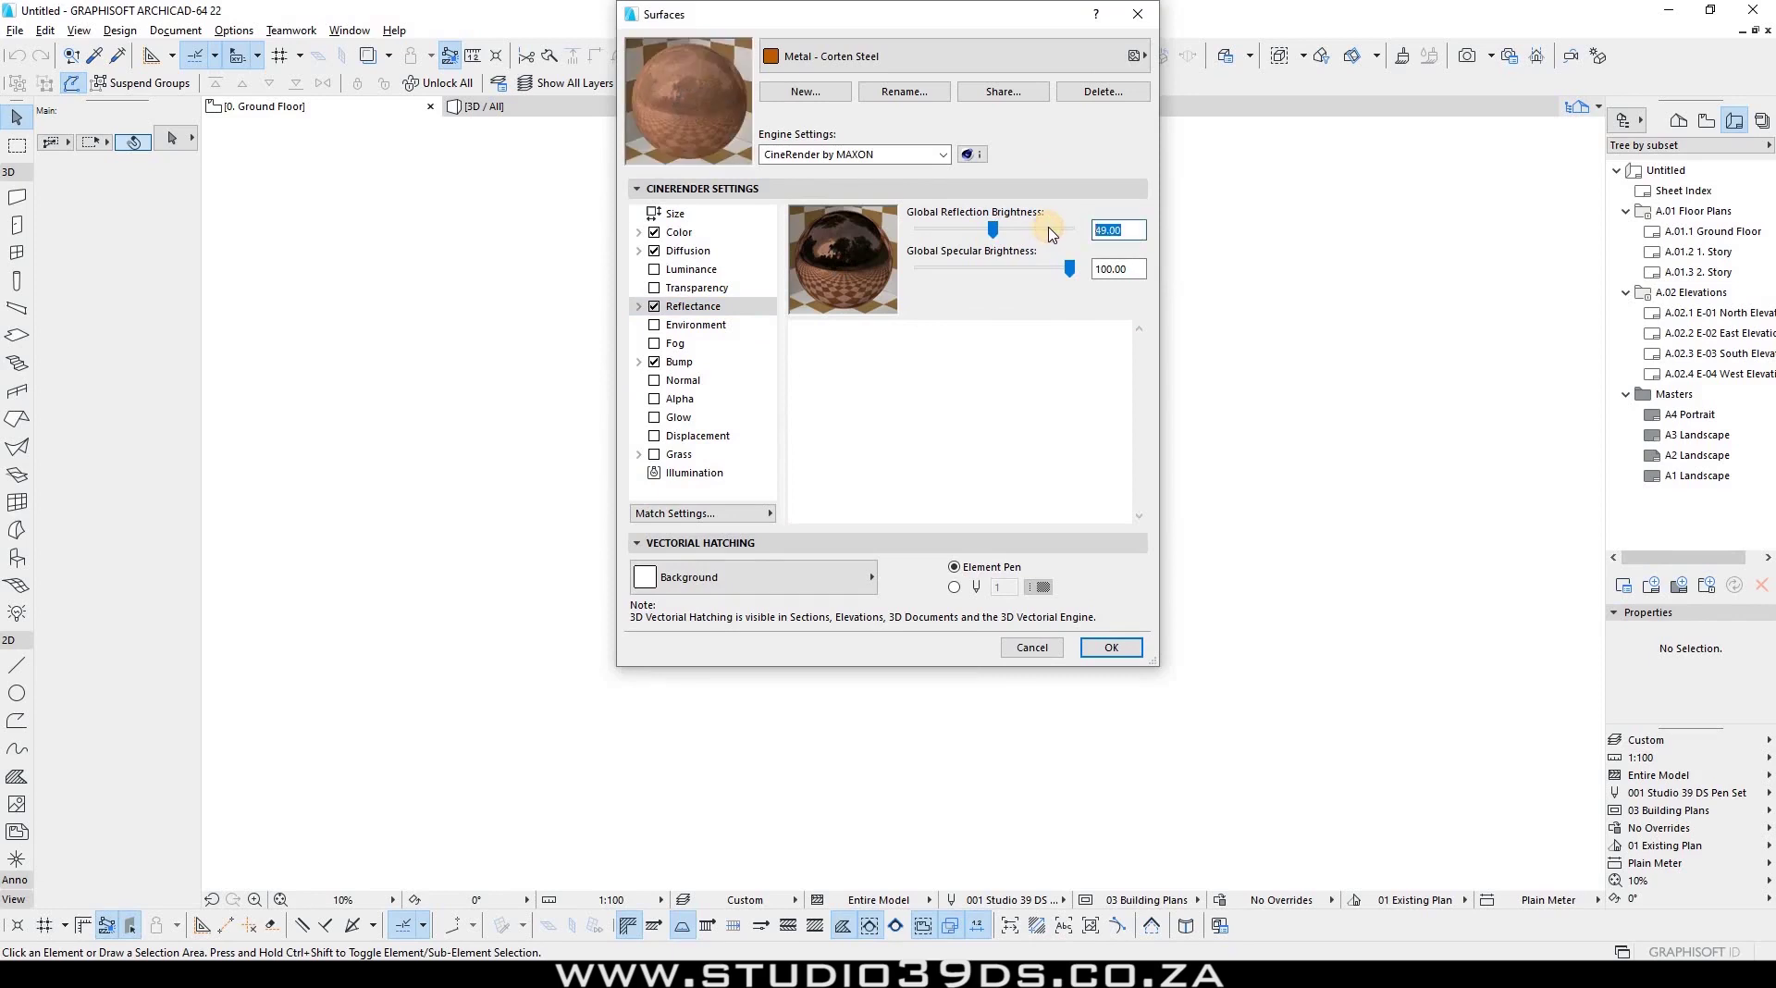
type("50")
key("Return")
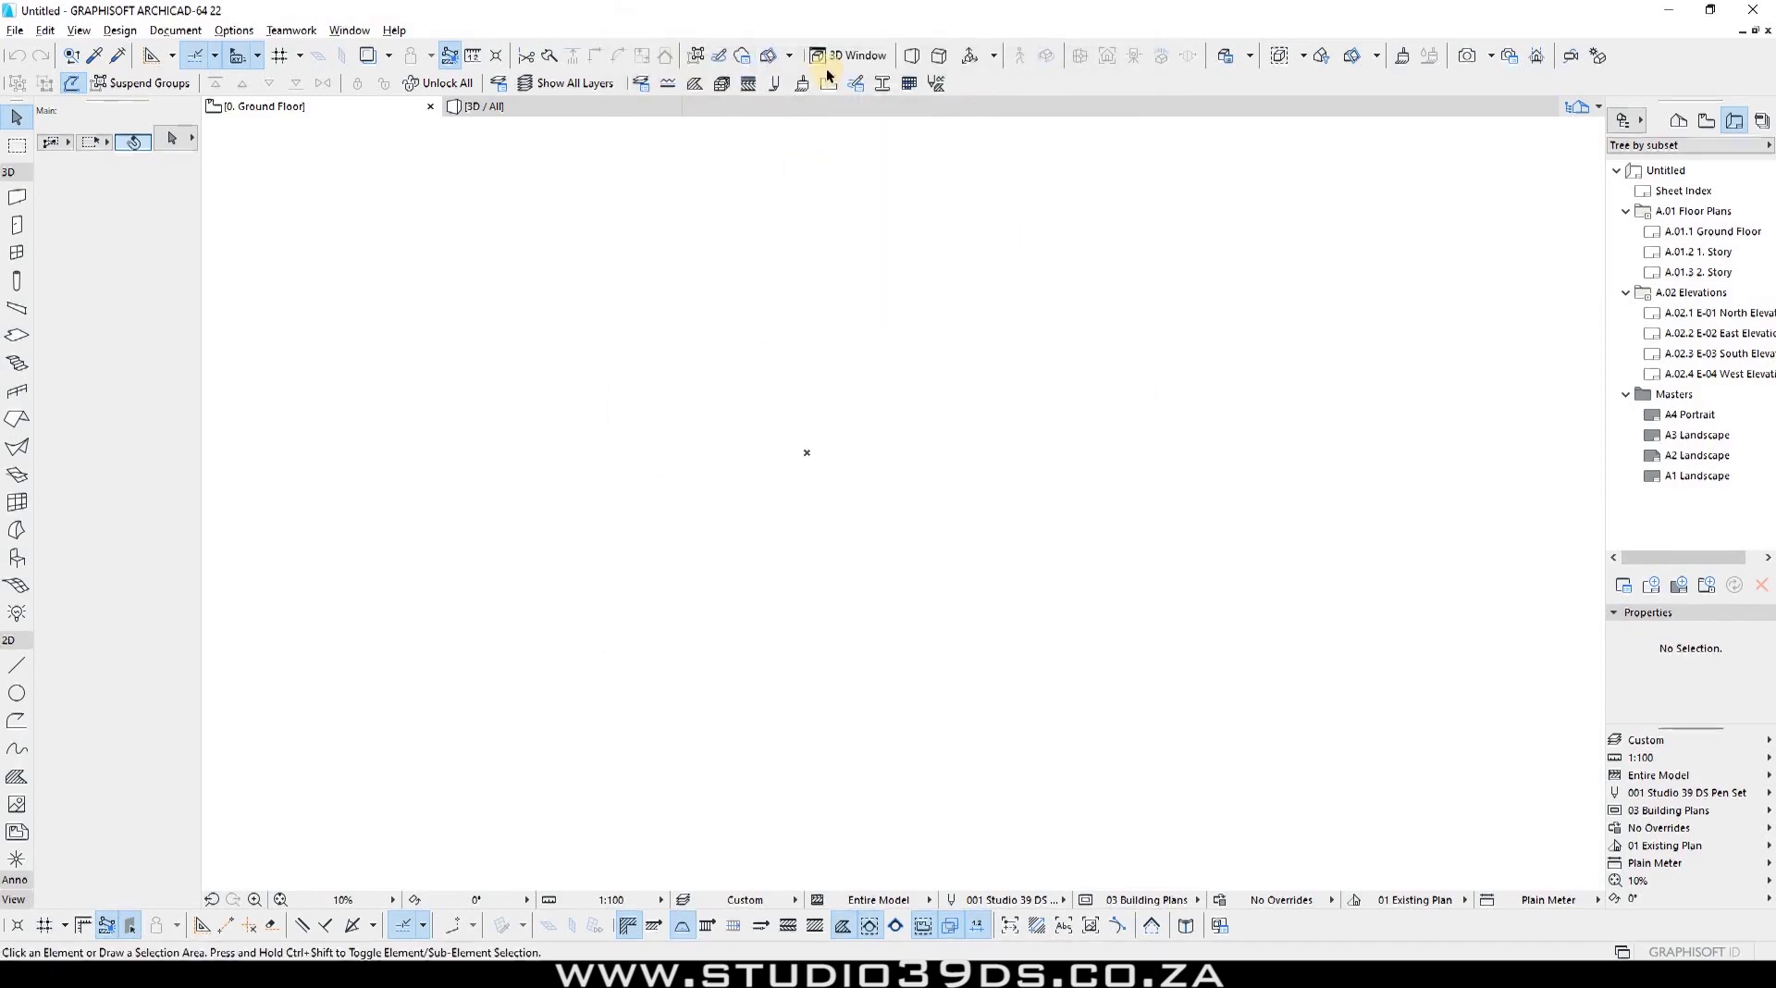
left_click(799, 87)
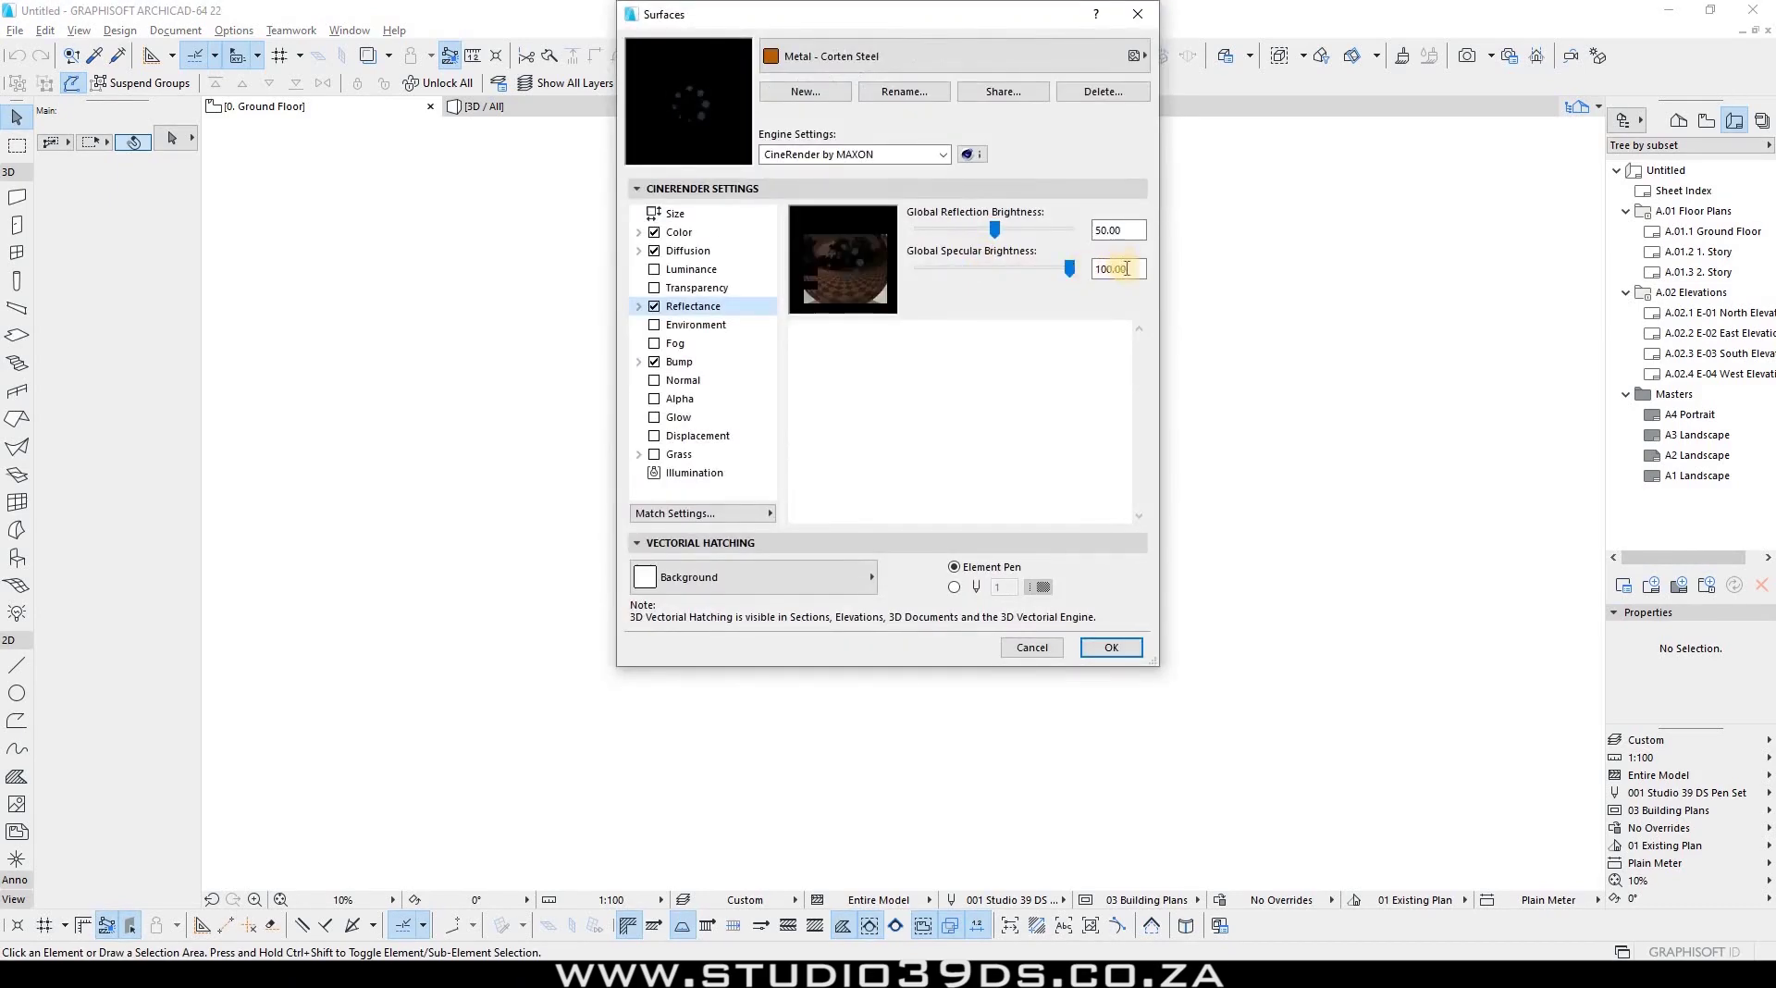
left_click_drag(1099, 269, 1248, 407)
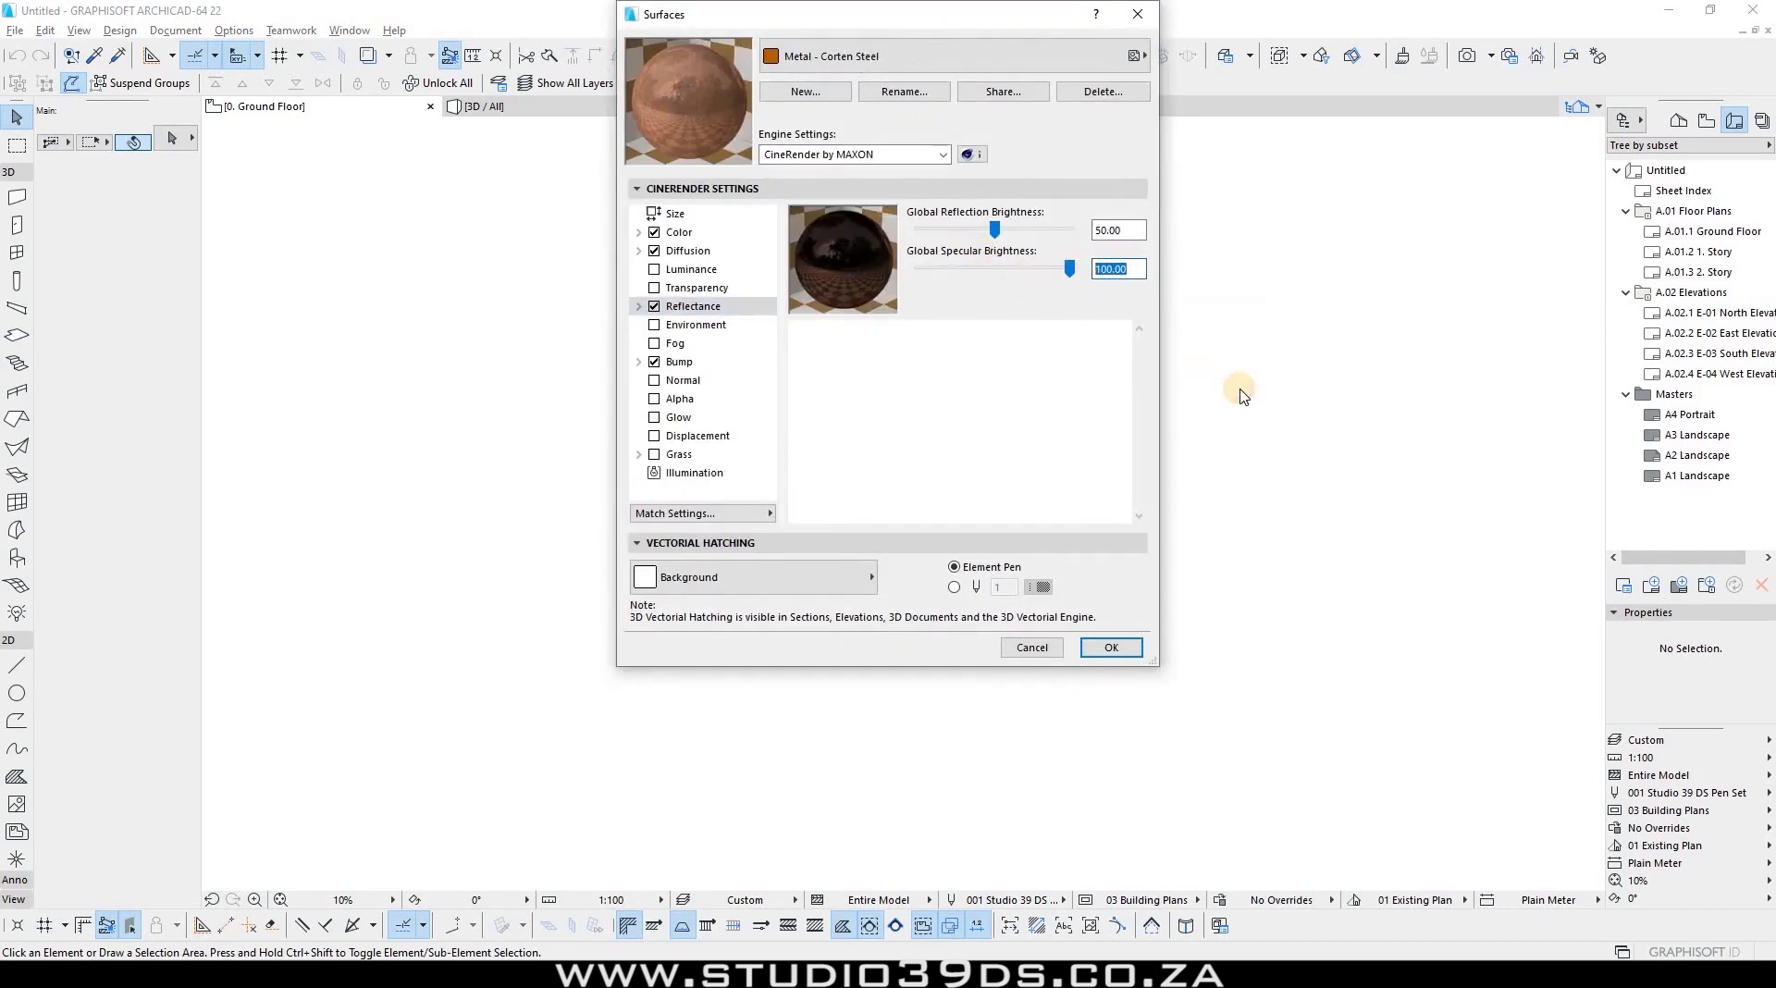
type("50")
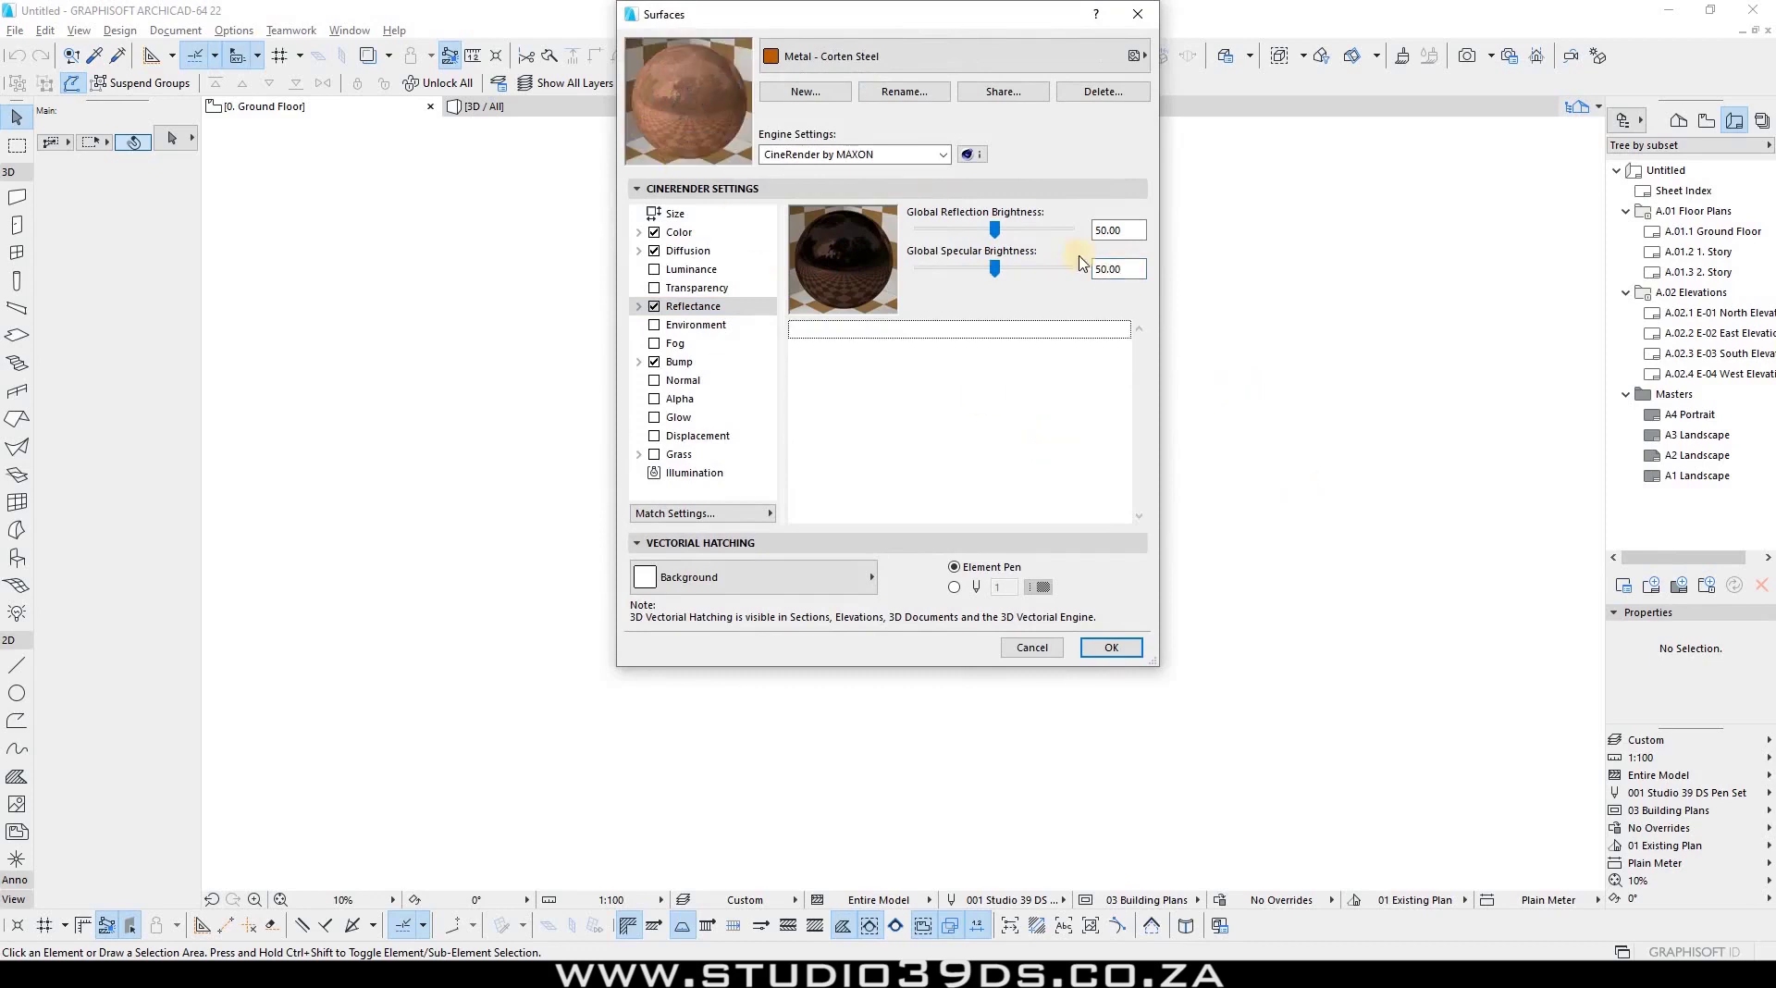
Step: Try lowering the Global Reflection Brightness and Global Specular Brightness to 25
left_click(1118, 231)
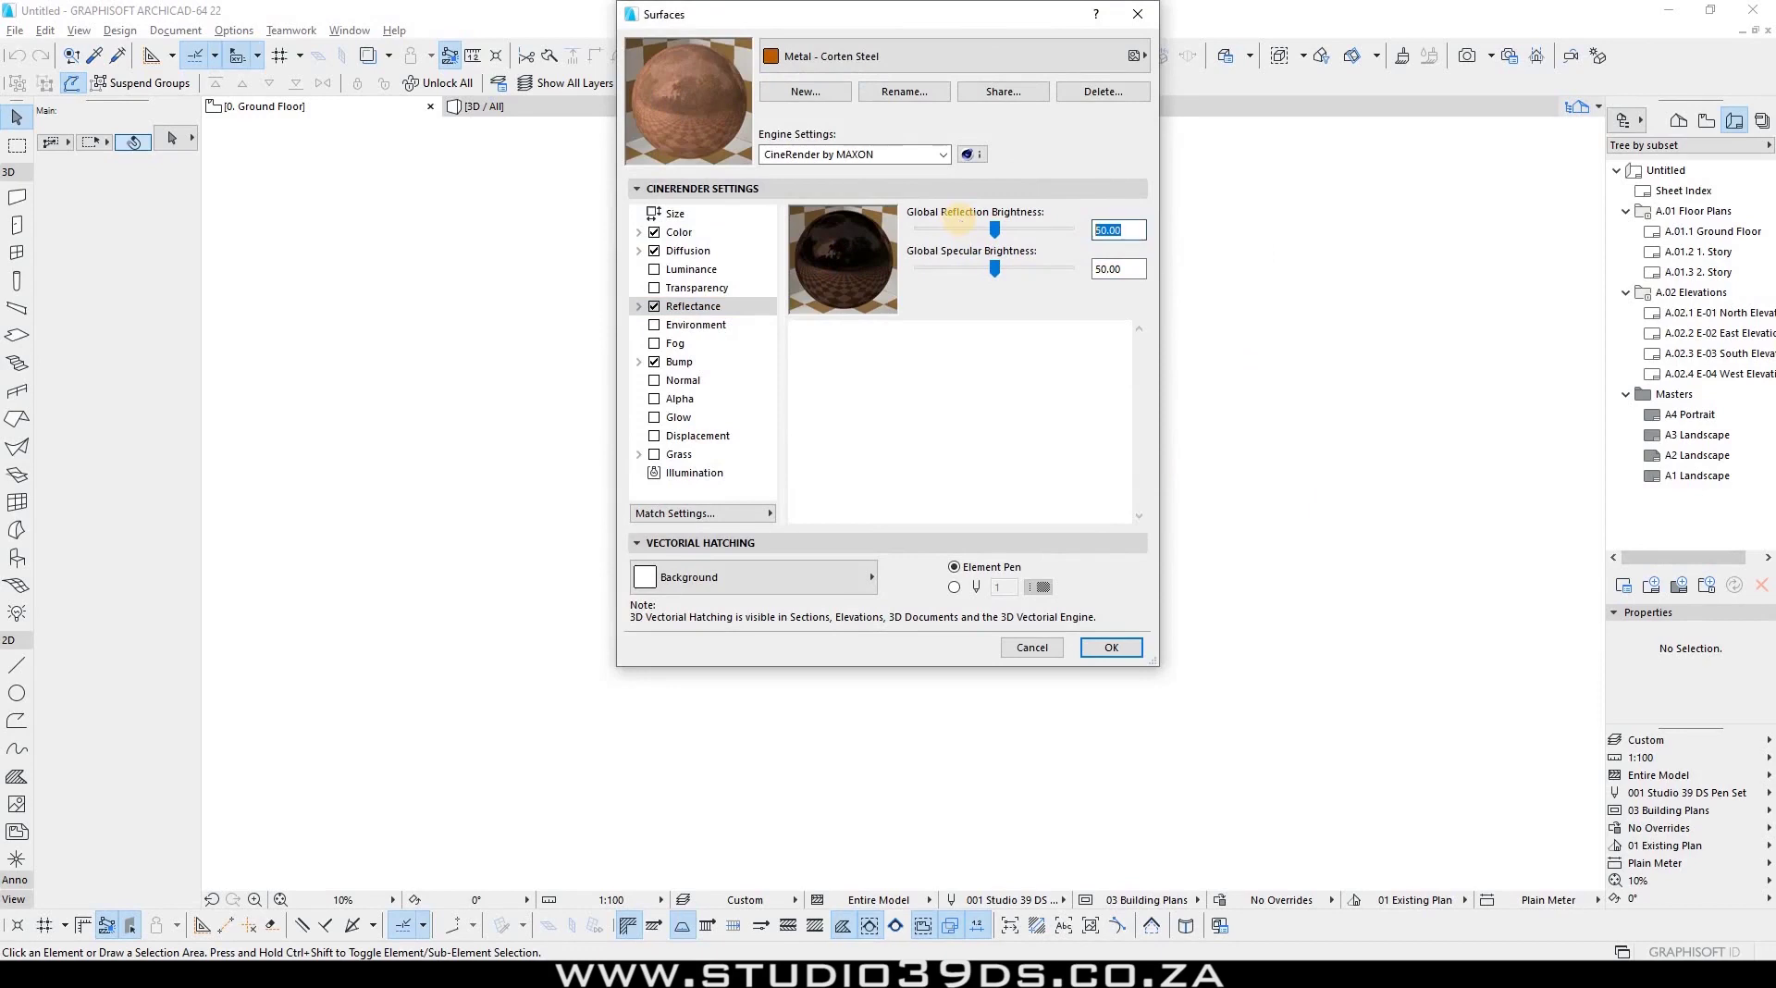
left_click(1124, 268)
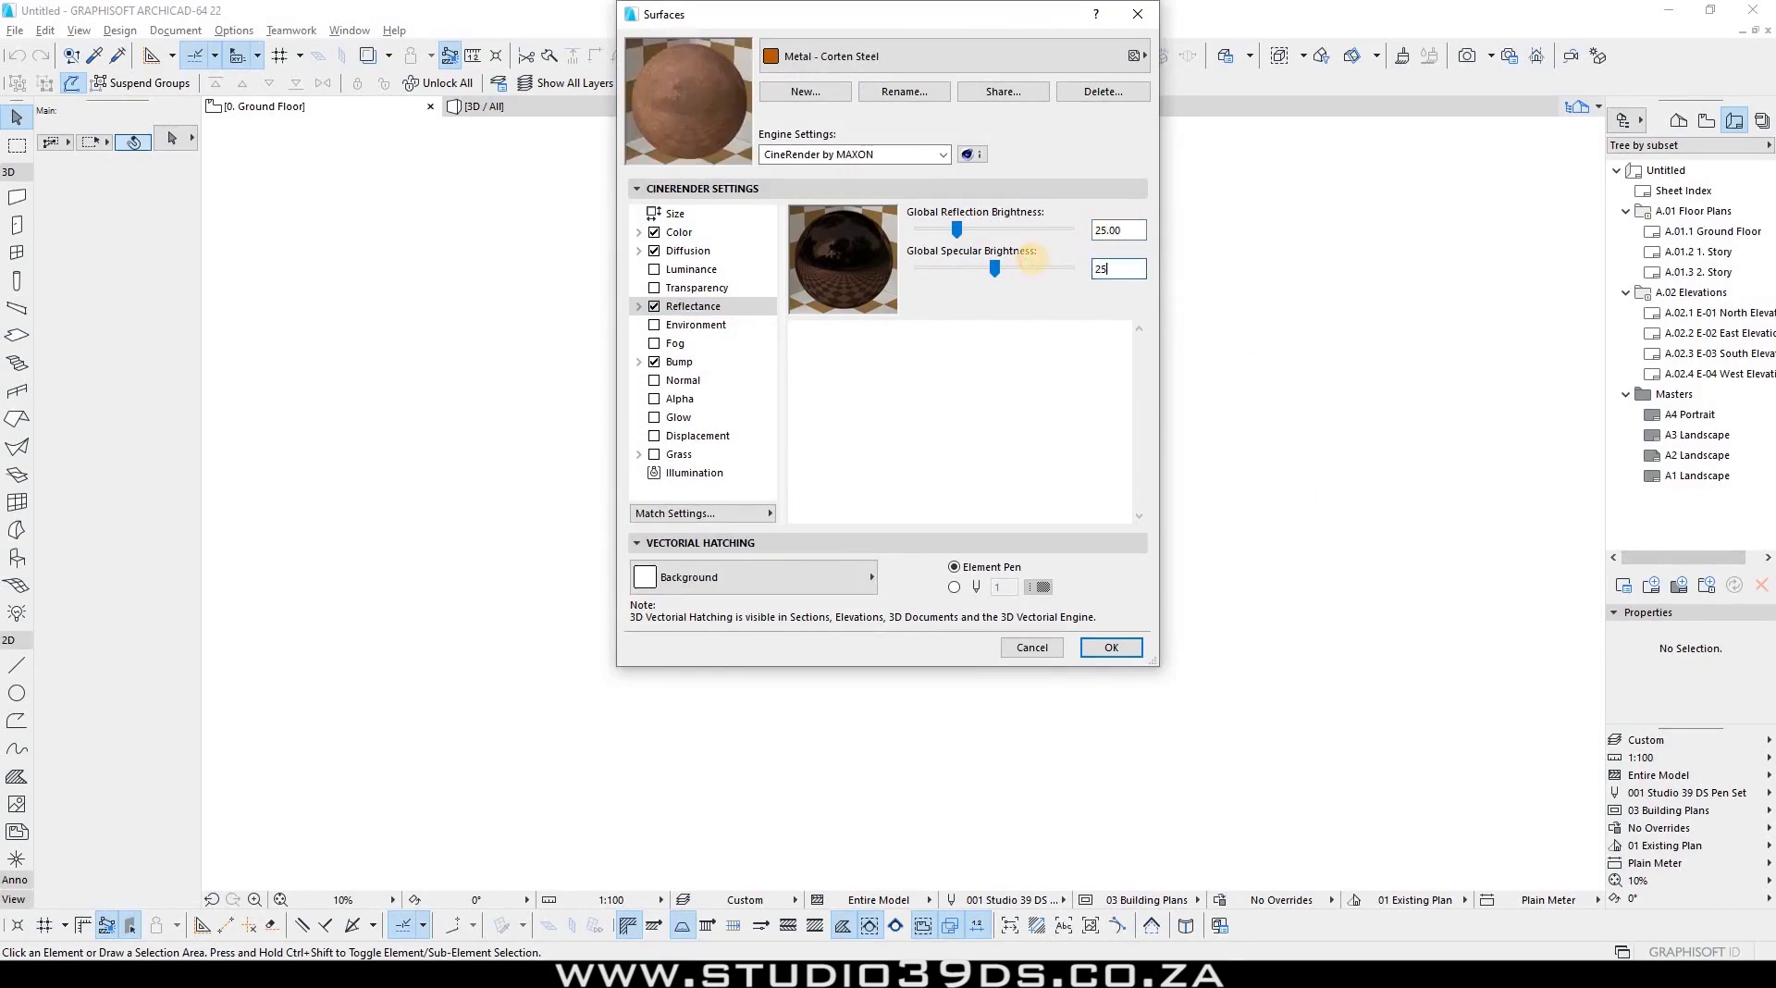
left_click(1034, 388)
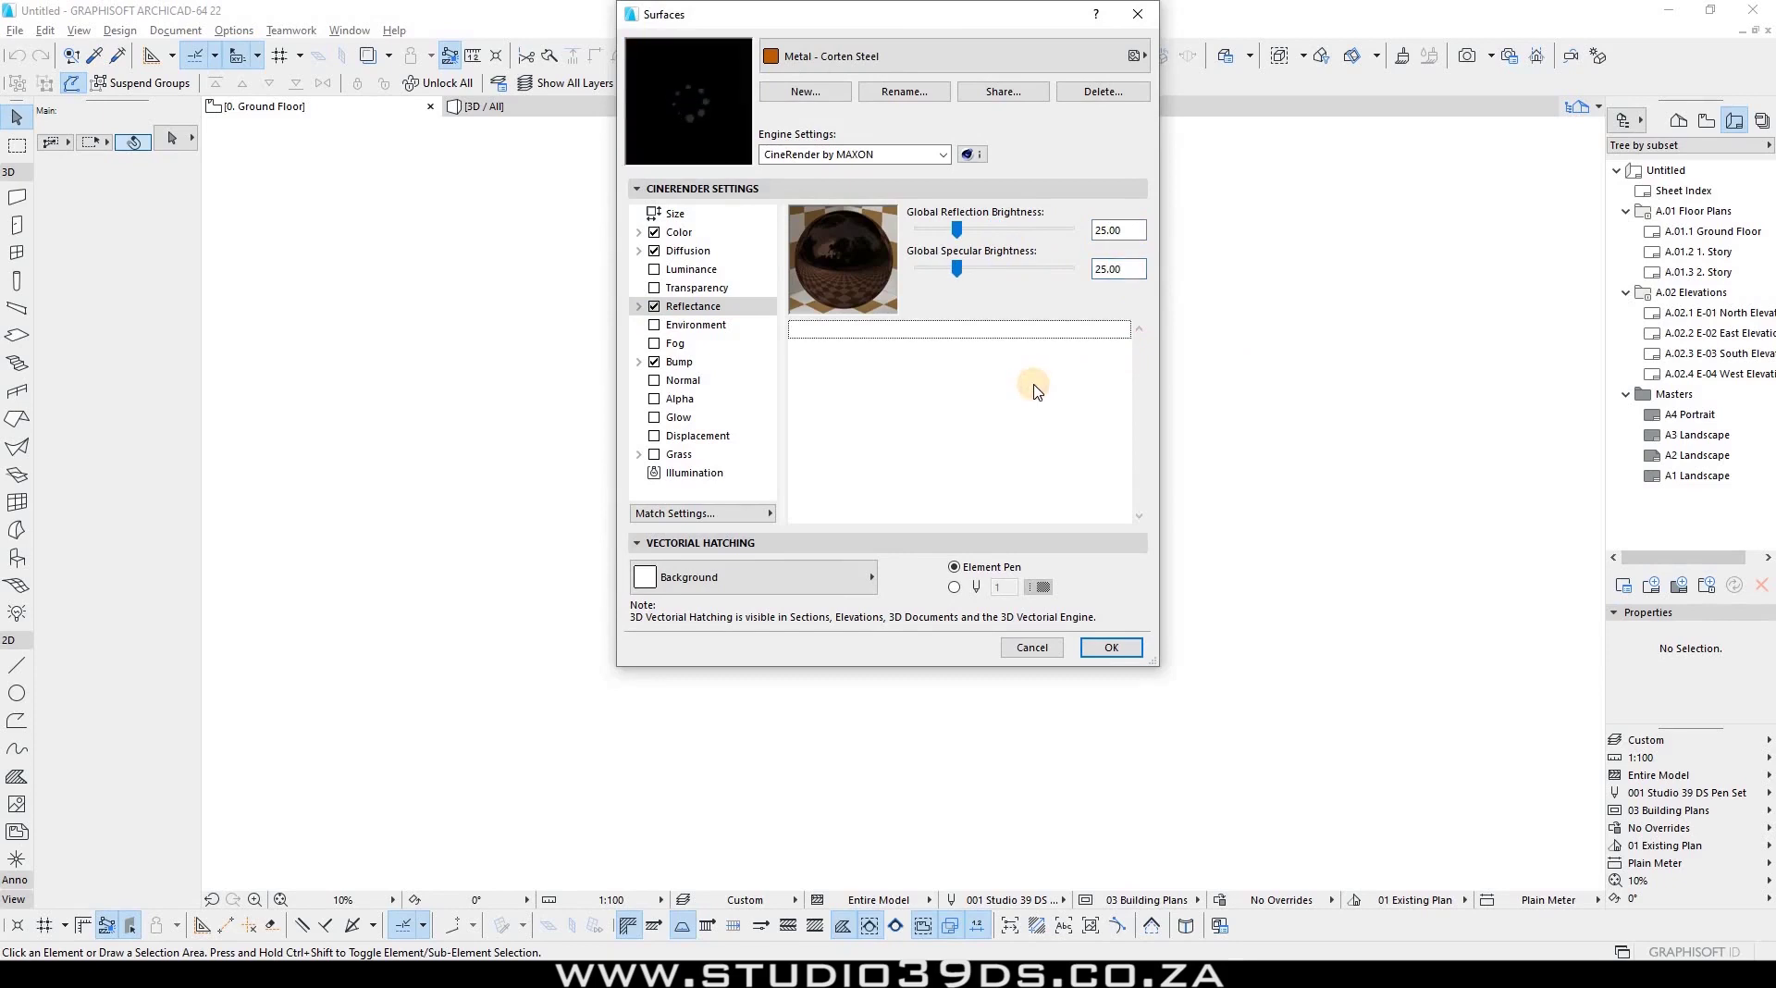
Step: Set both the Global Reflection Brightness and the Global Specular Brightness of the Reflectance channel to 15
left_click(1132, 229)
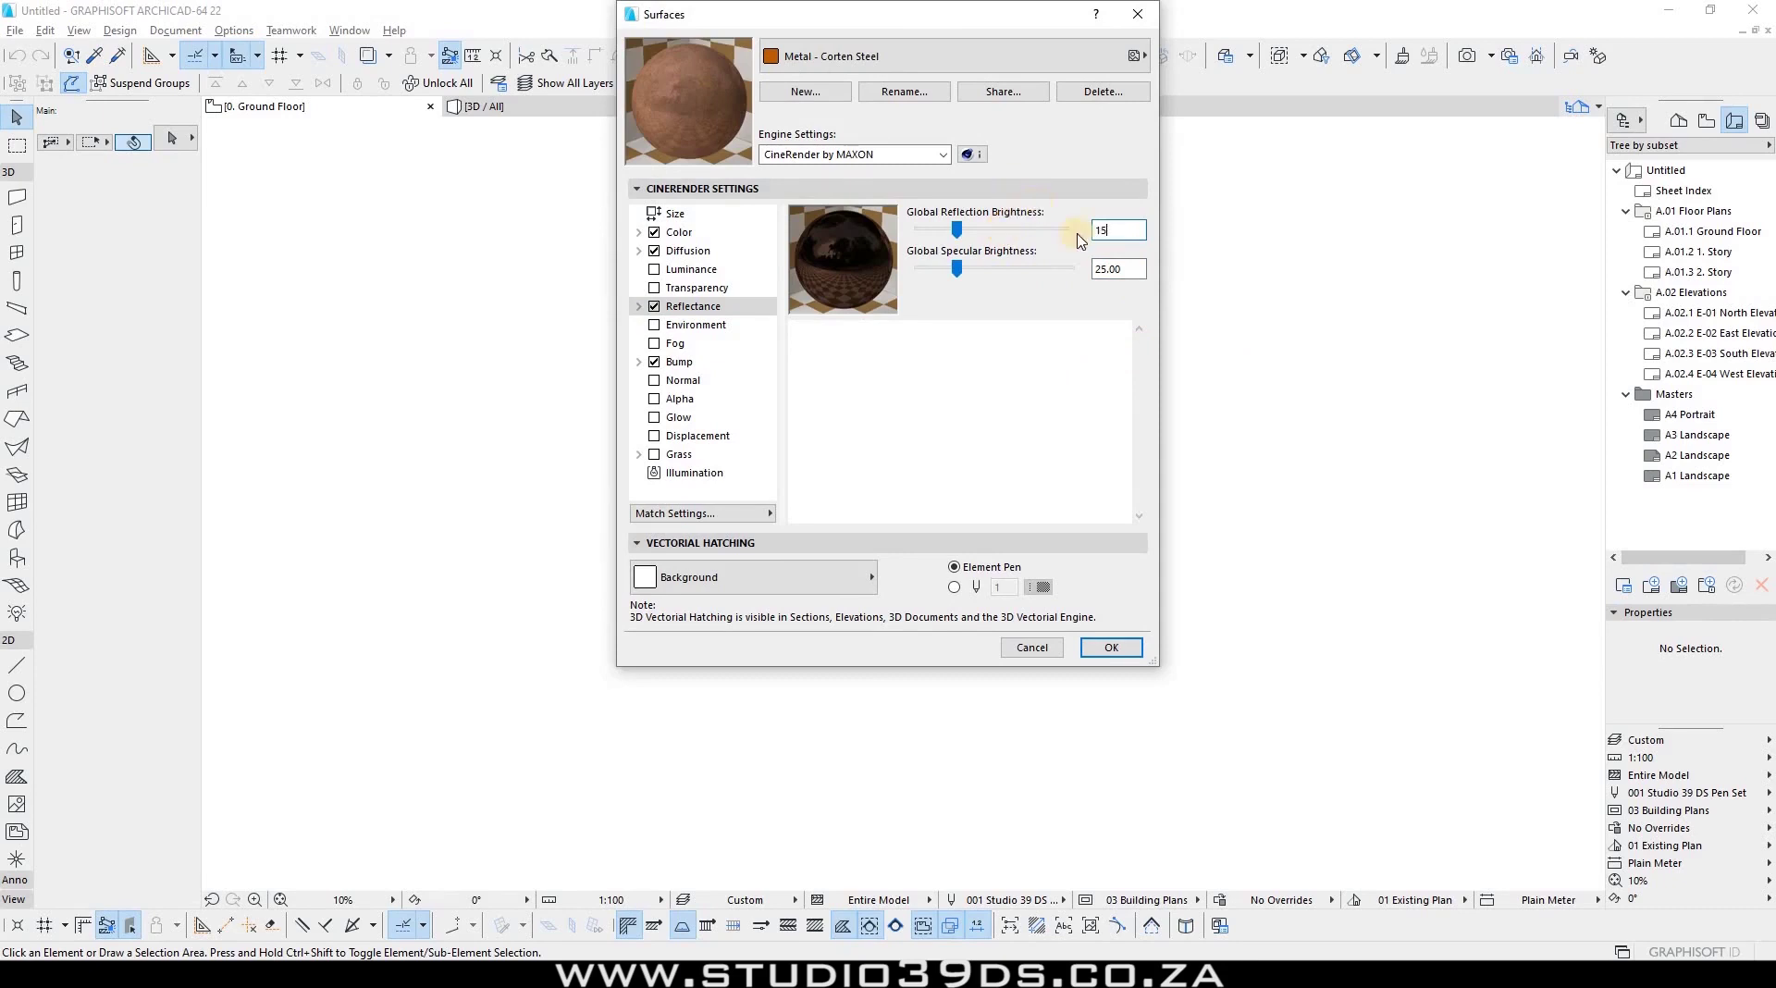
type("15")
left_click(1127, 269)
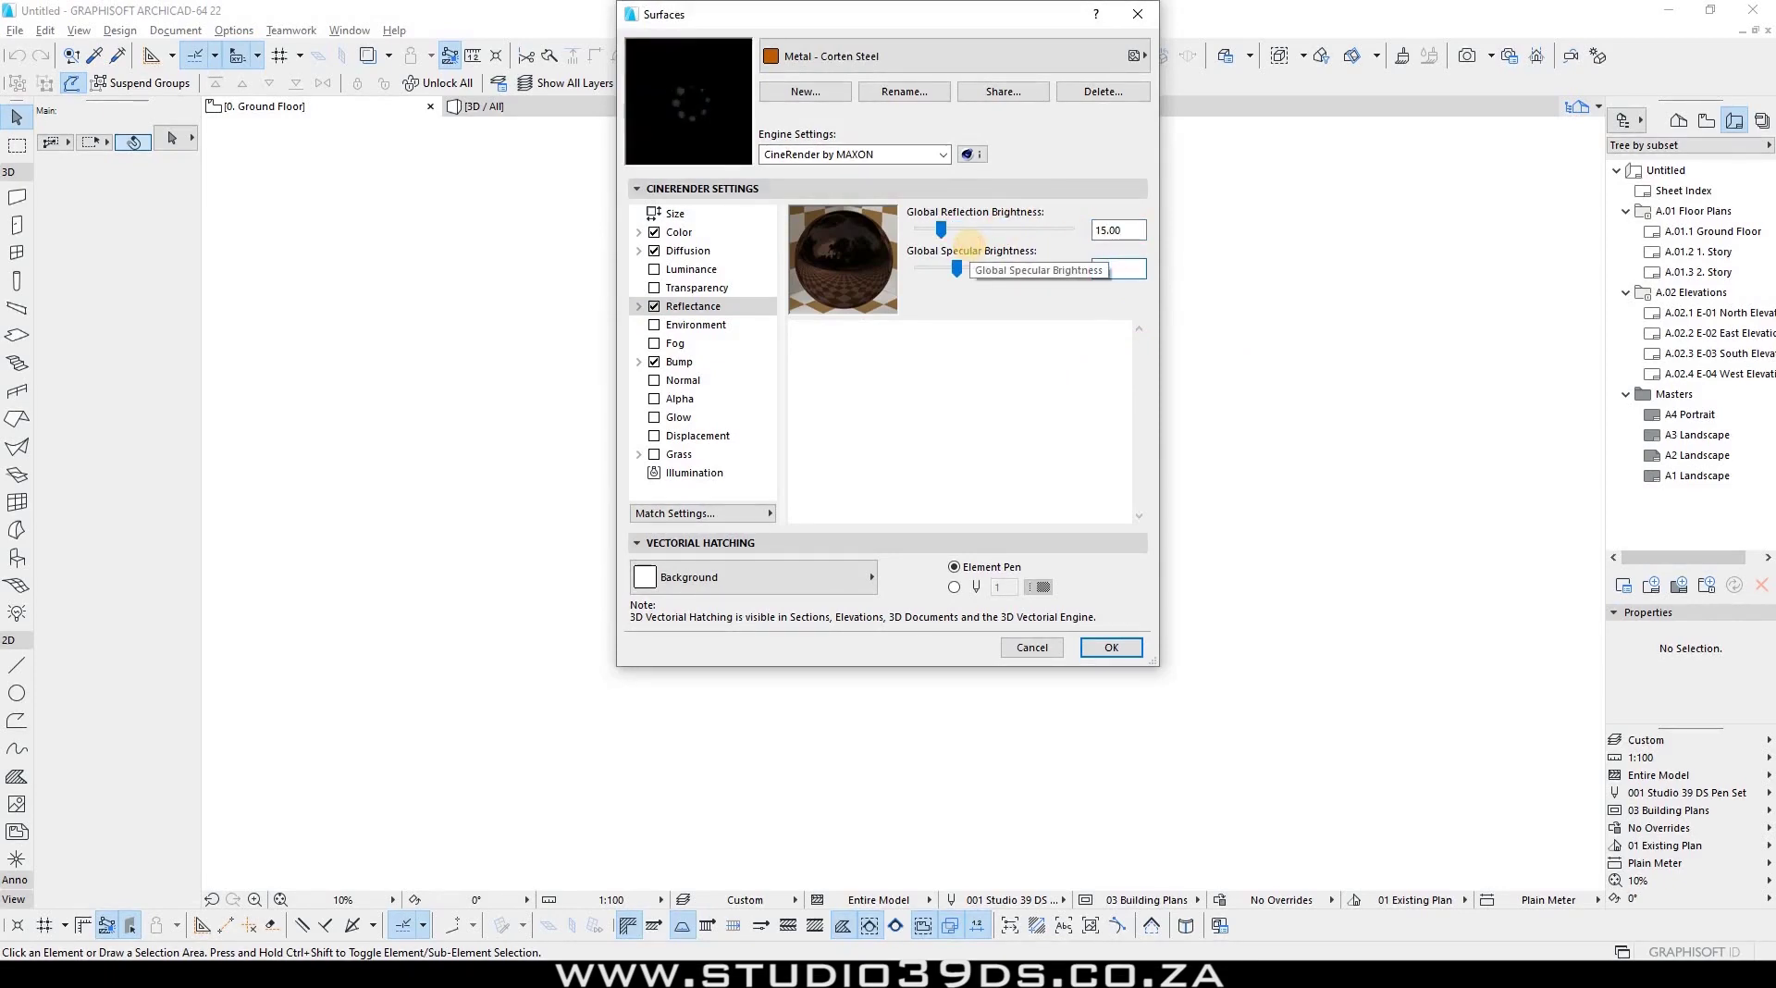
type("15")
left_click(925, 455)
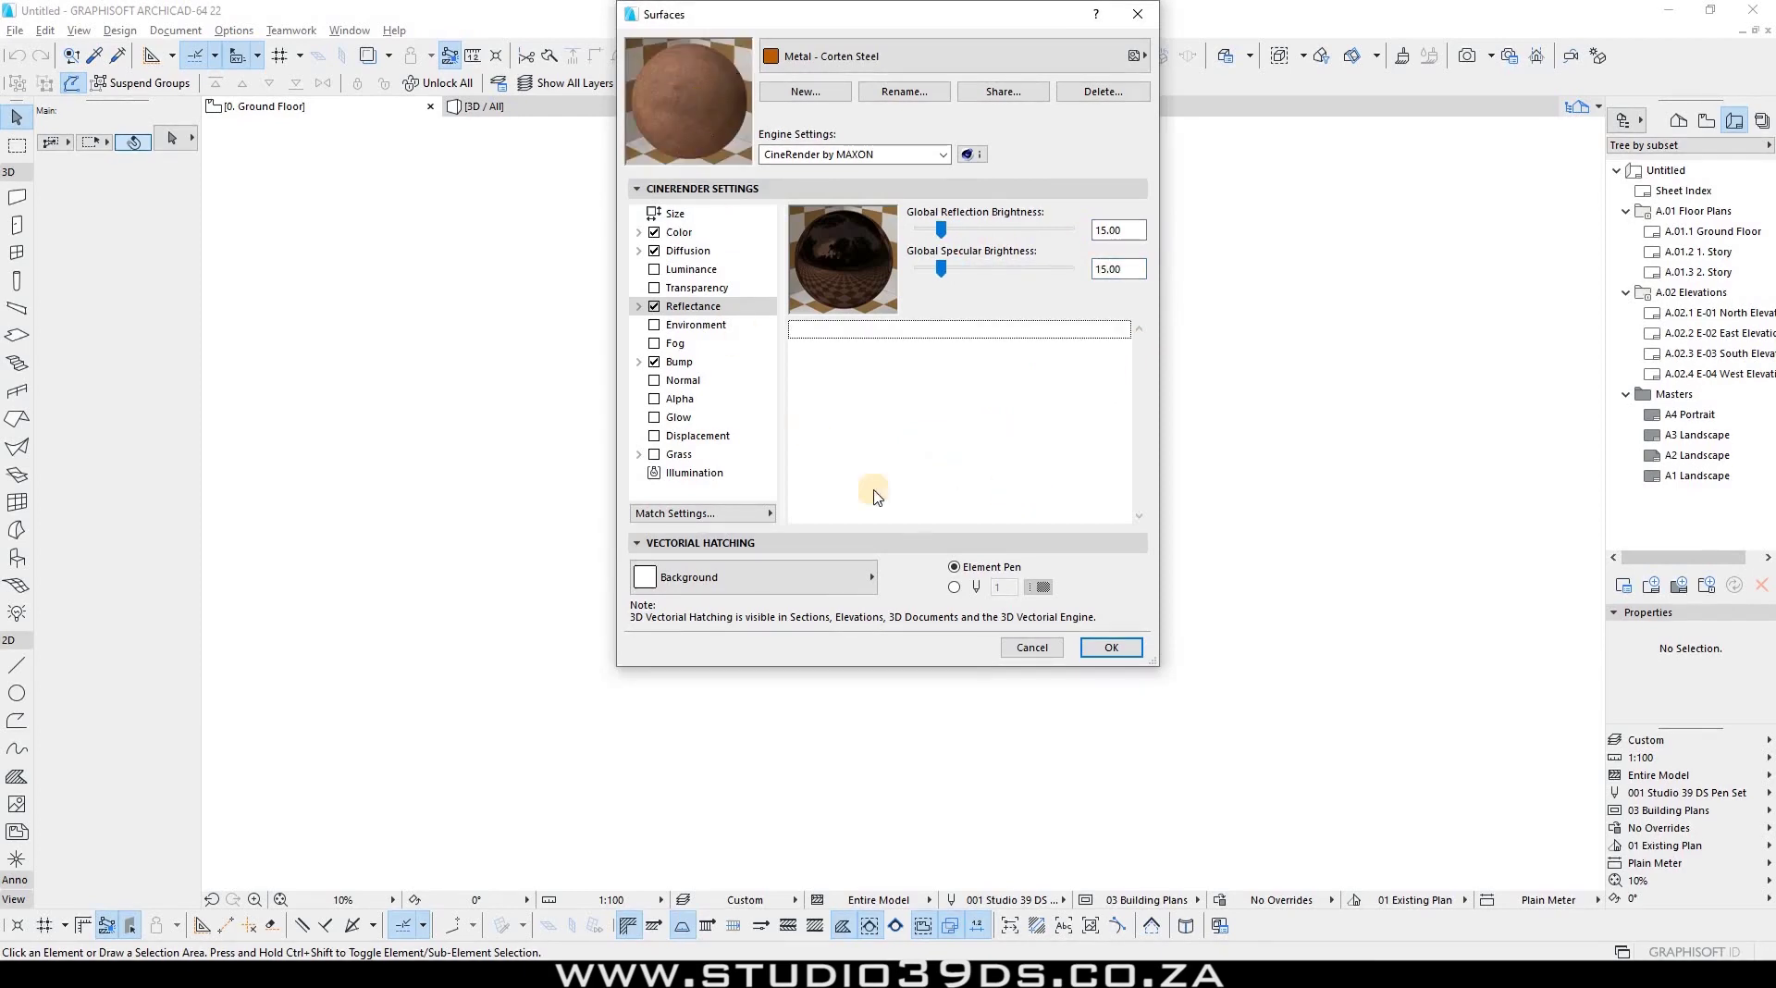
Step: Change the Color channel's base color to a darkened orange, then save the Metal - Corten Steel surface settings
left_click(675, 232)
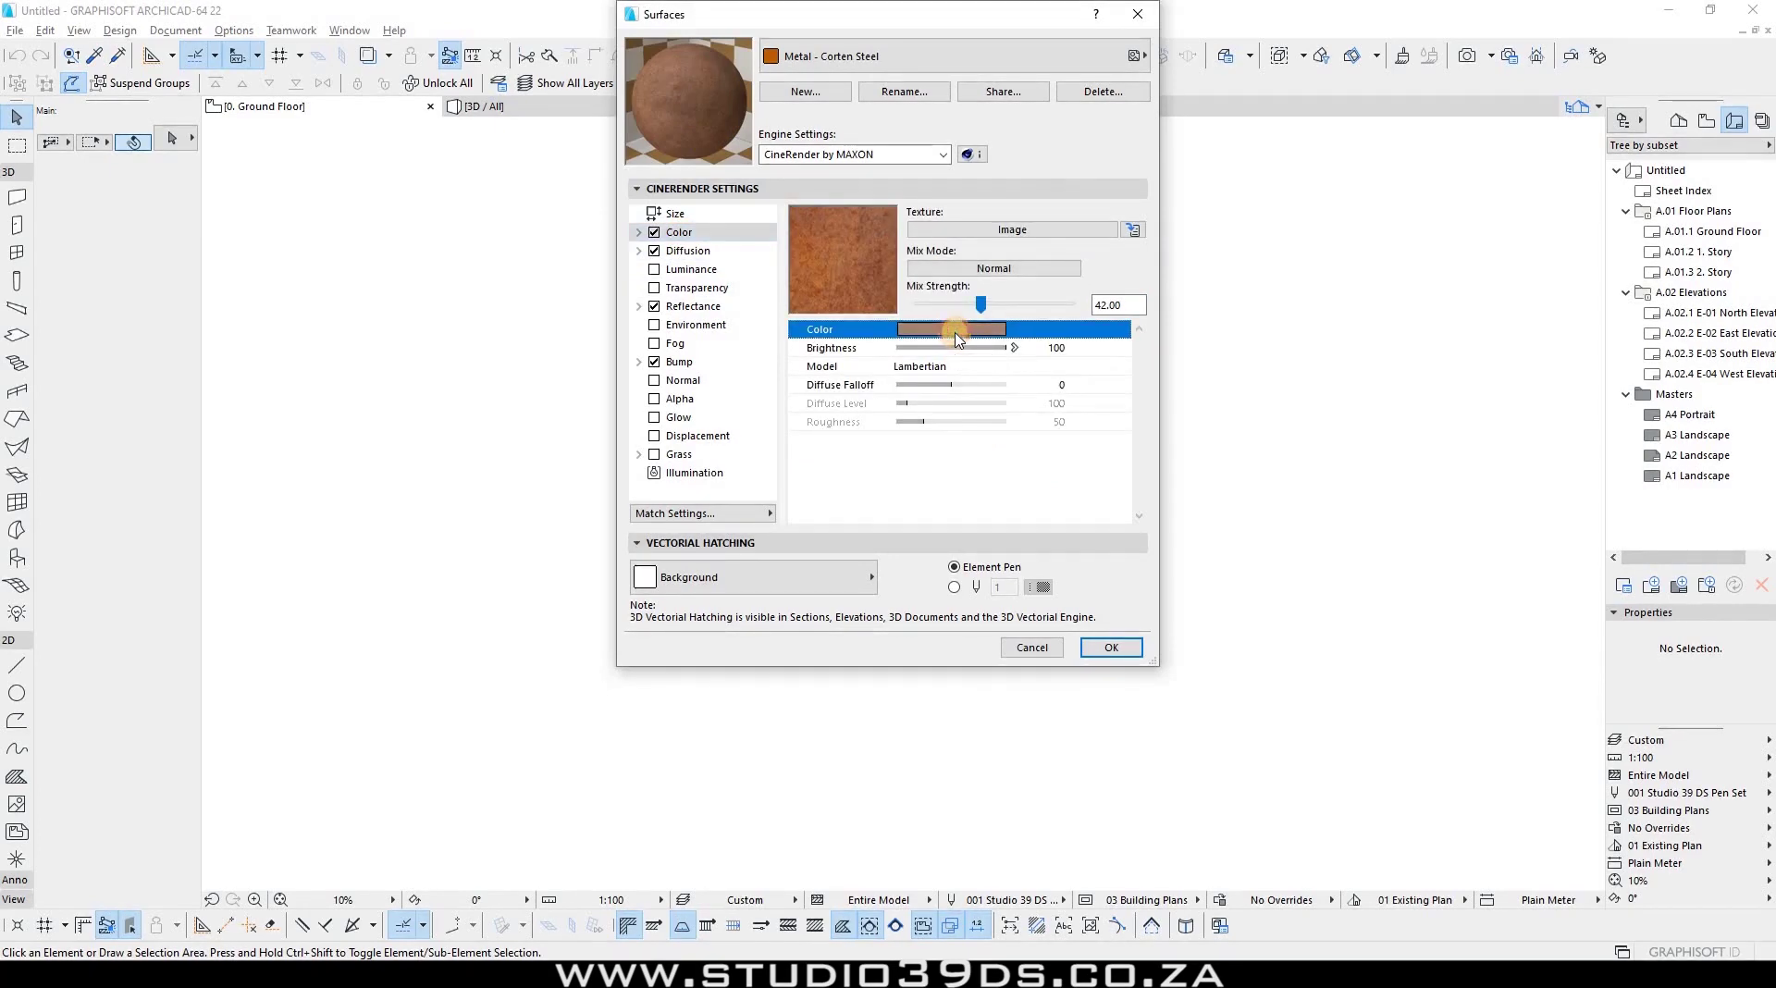
left_click(956, 328)
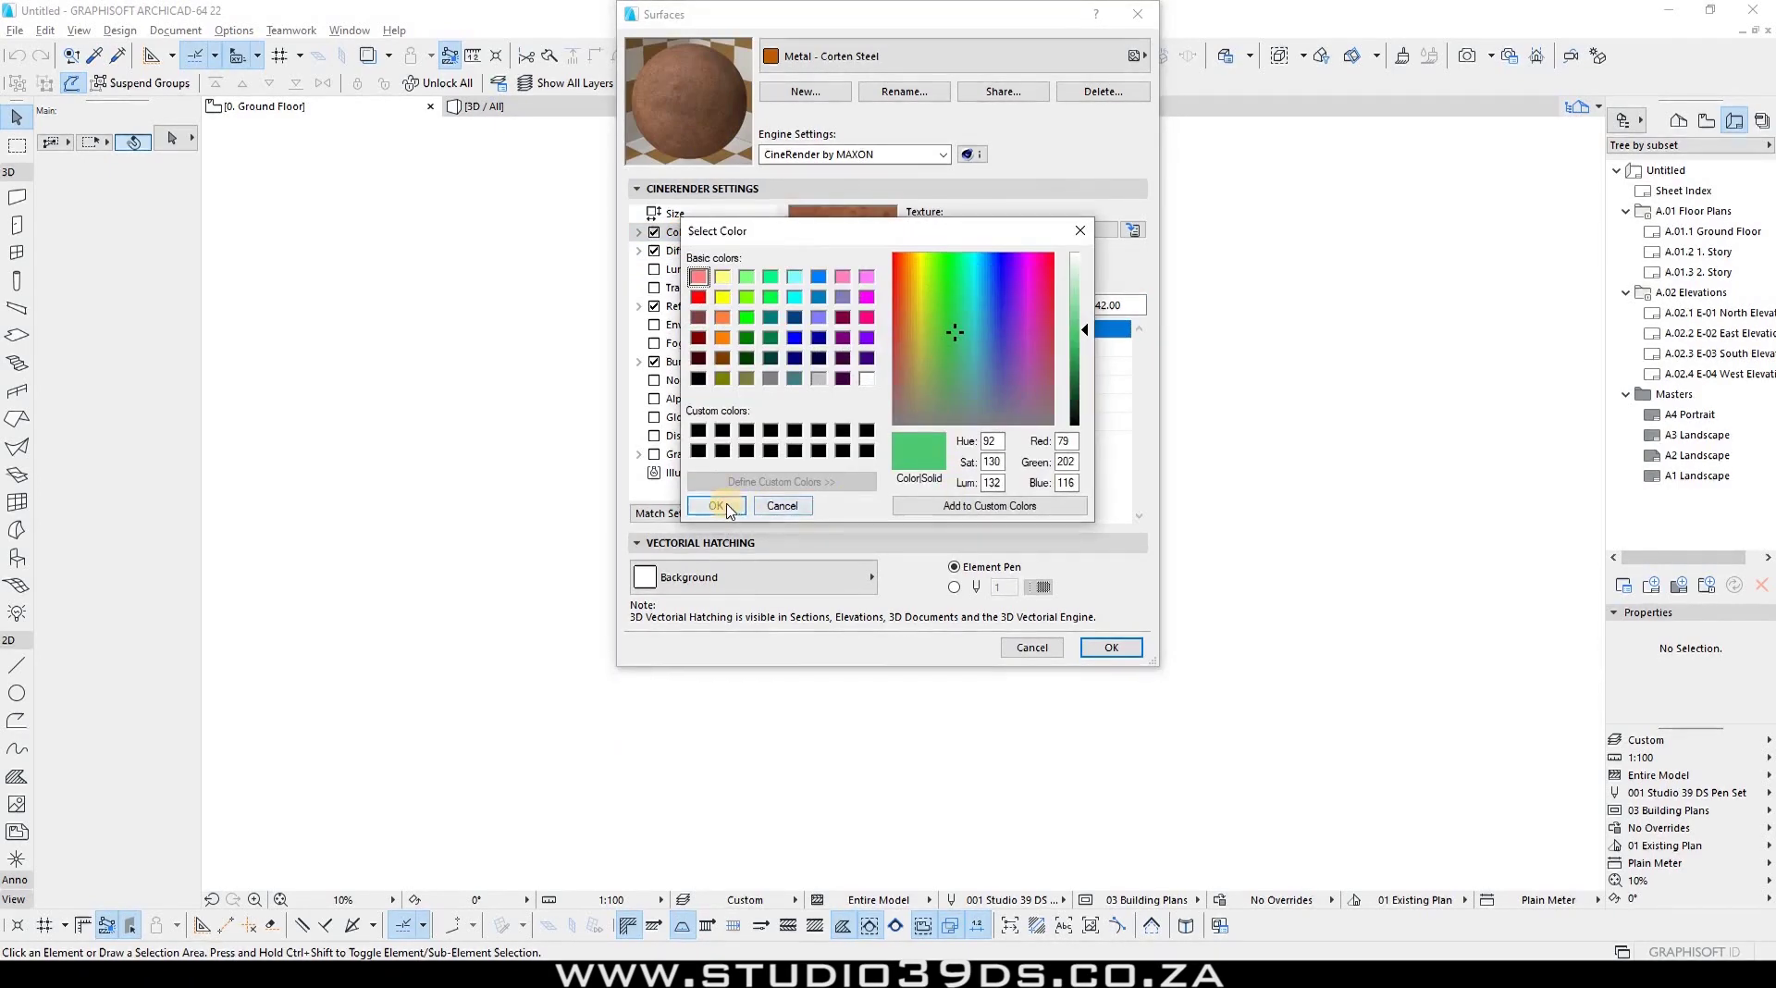
left_click(723, 317)
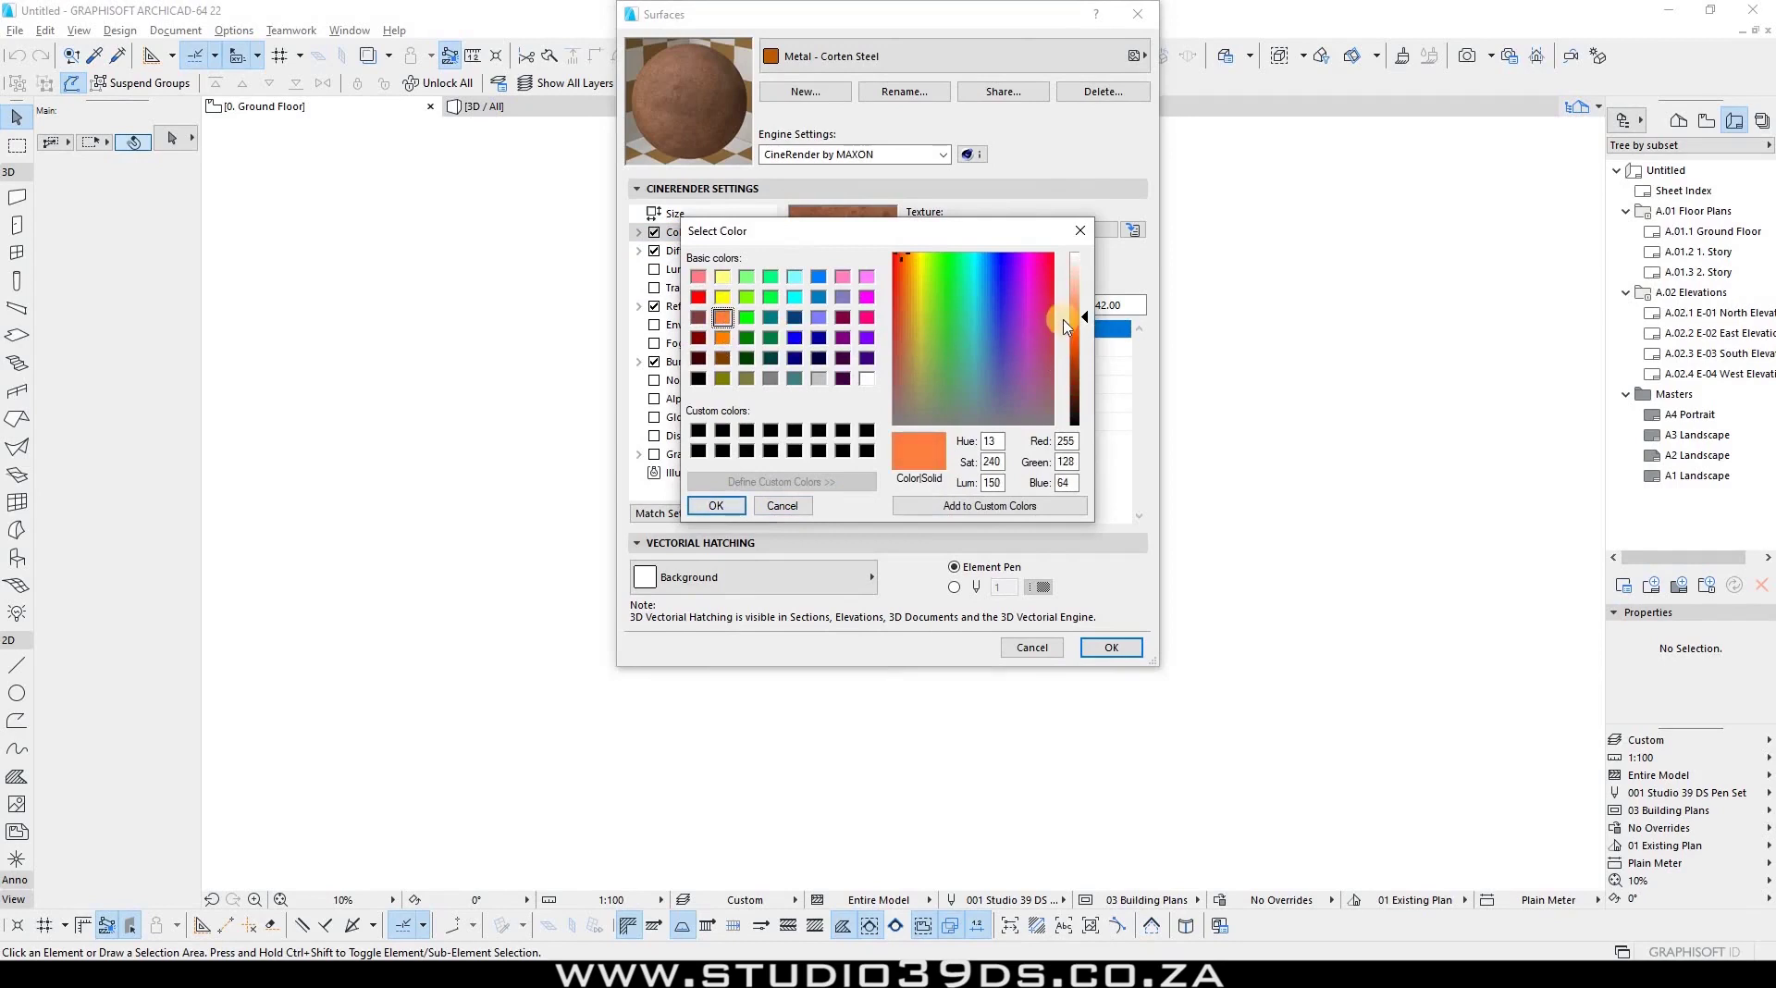
left_click_drag(1090, 339, 1088, 374)
key("Return")
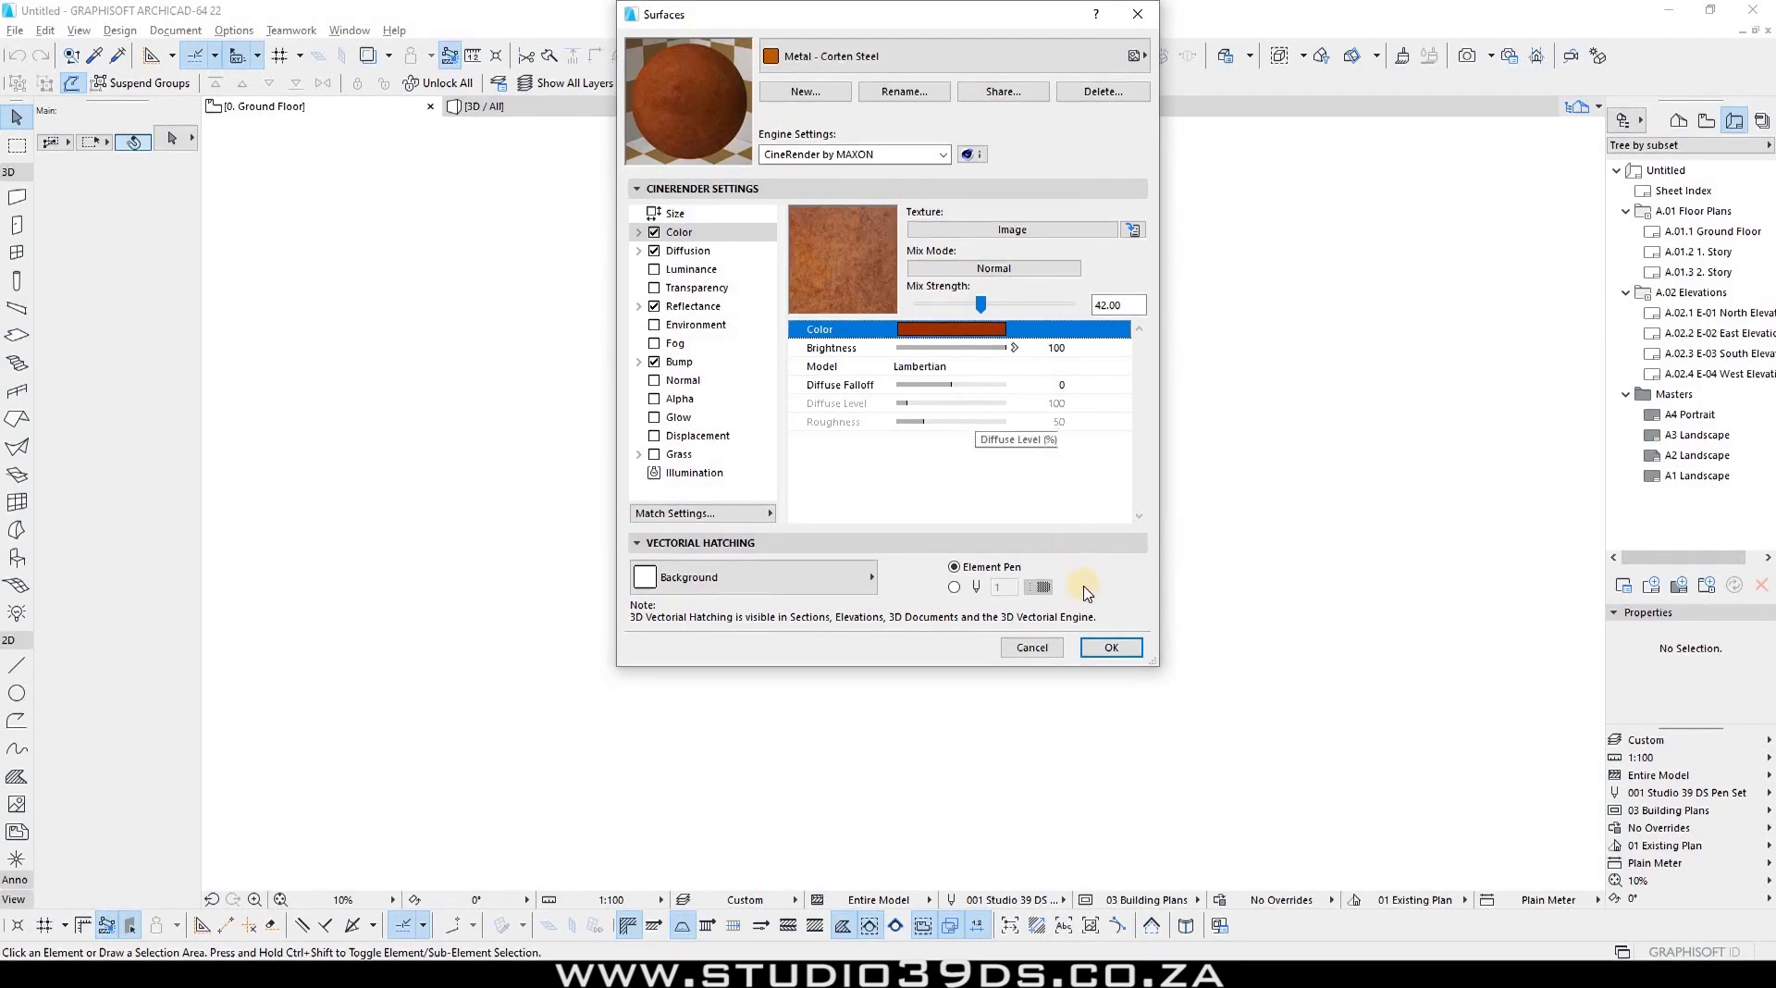
left_click(1114, 647)
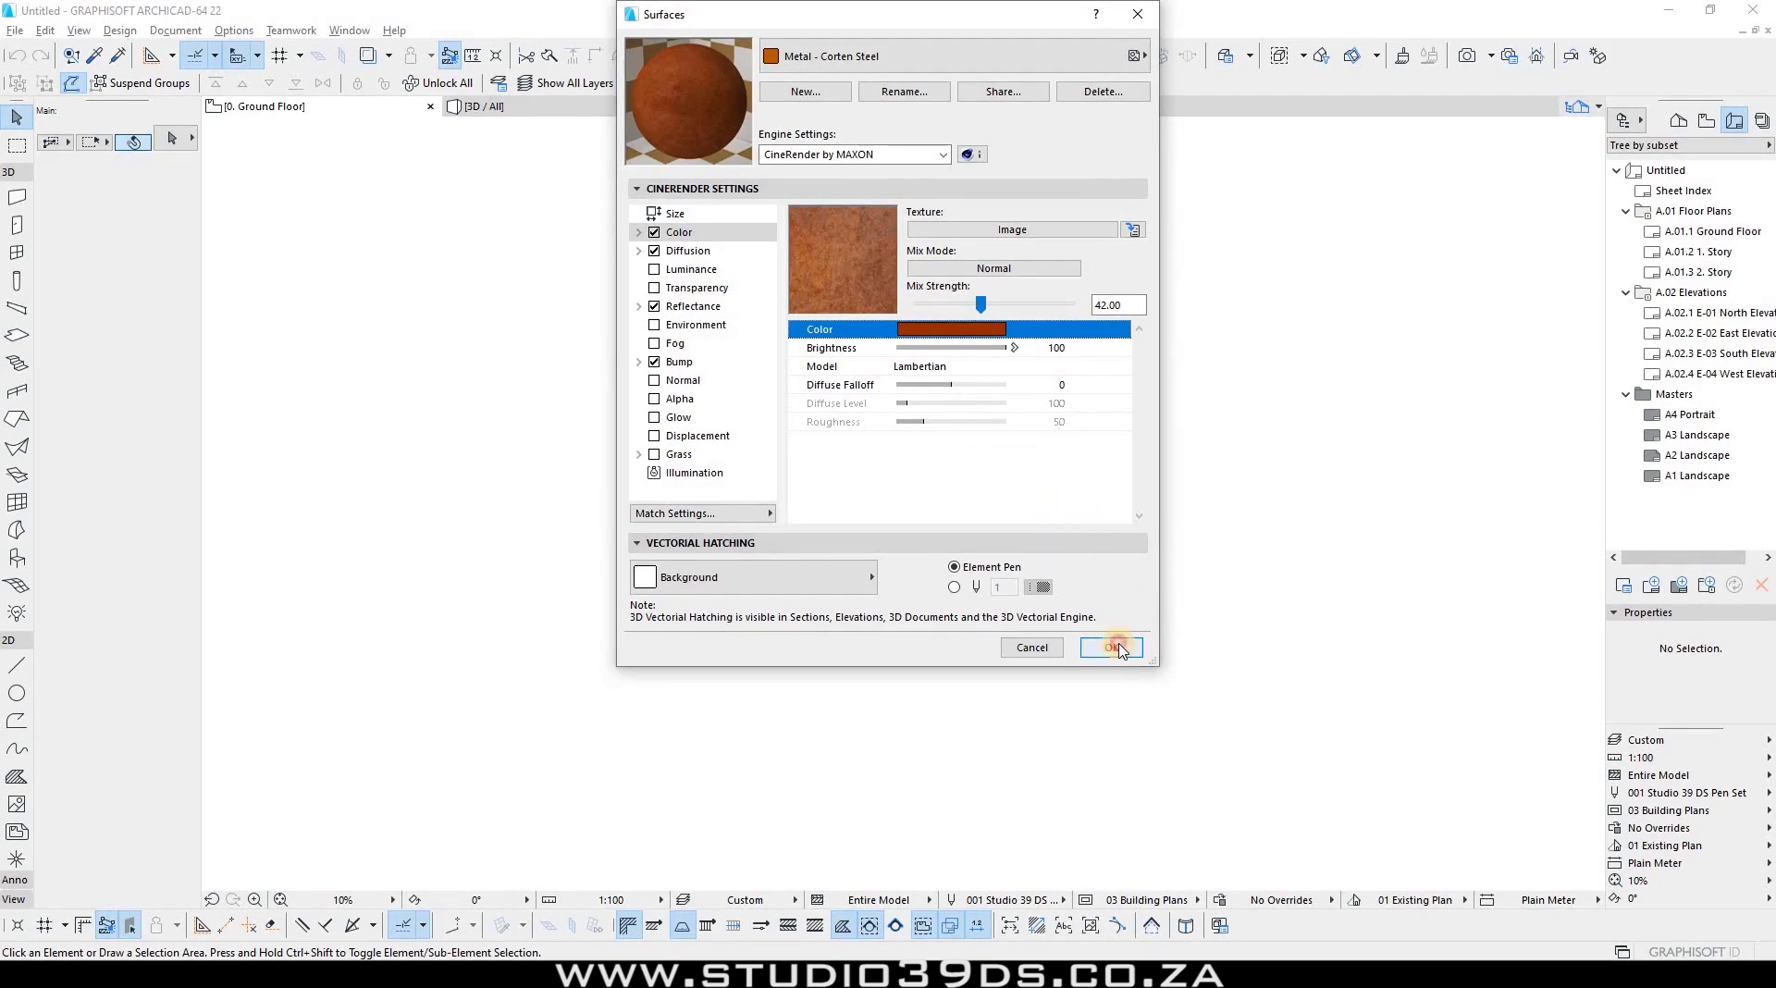
Step: Draw a straight horizontal wall about 2611 mm long from the project origin on the ground floor plan
left_click(19, 197)
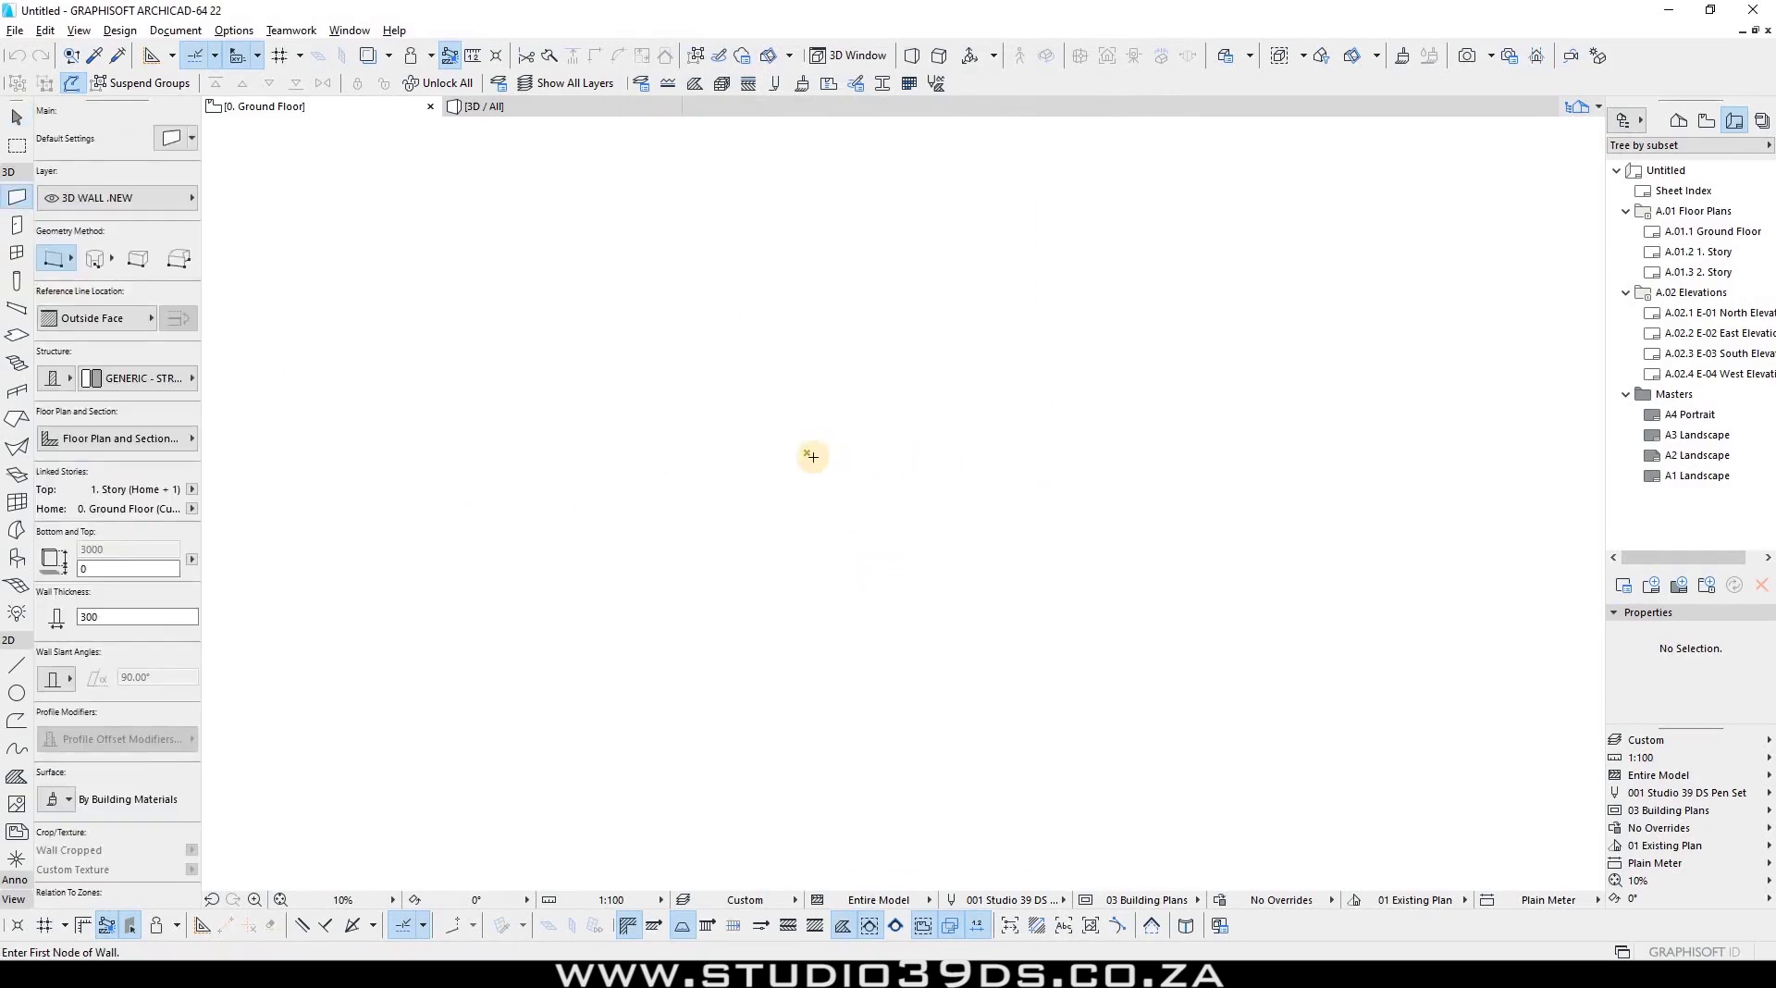
left_click(807, 453)
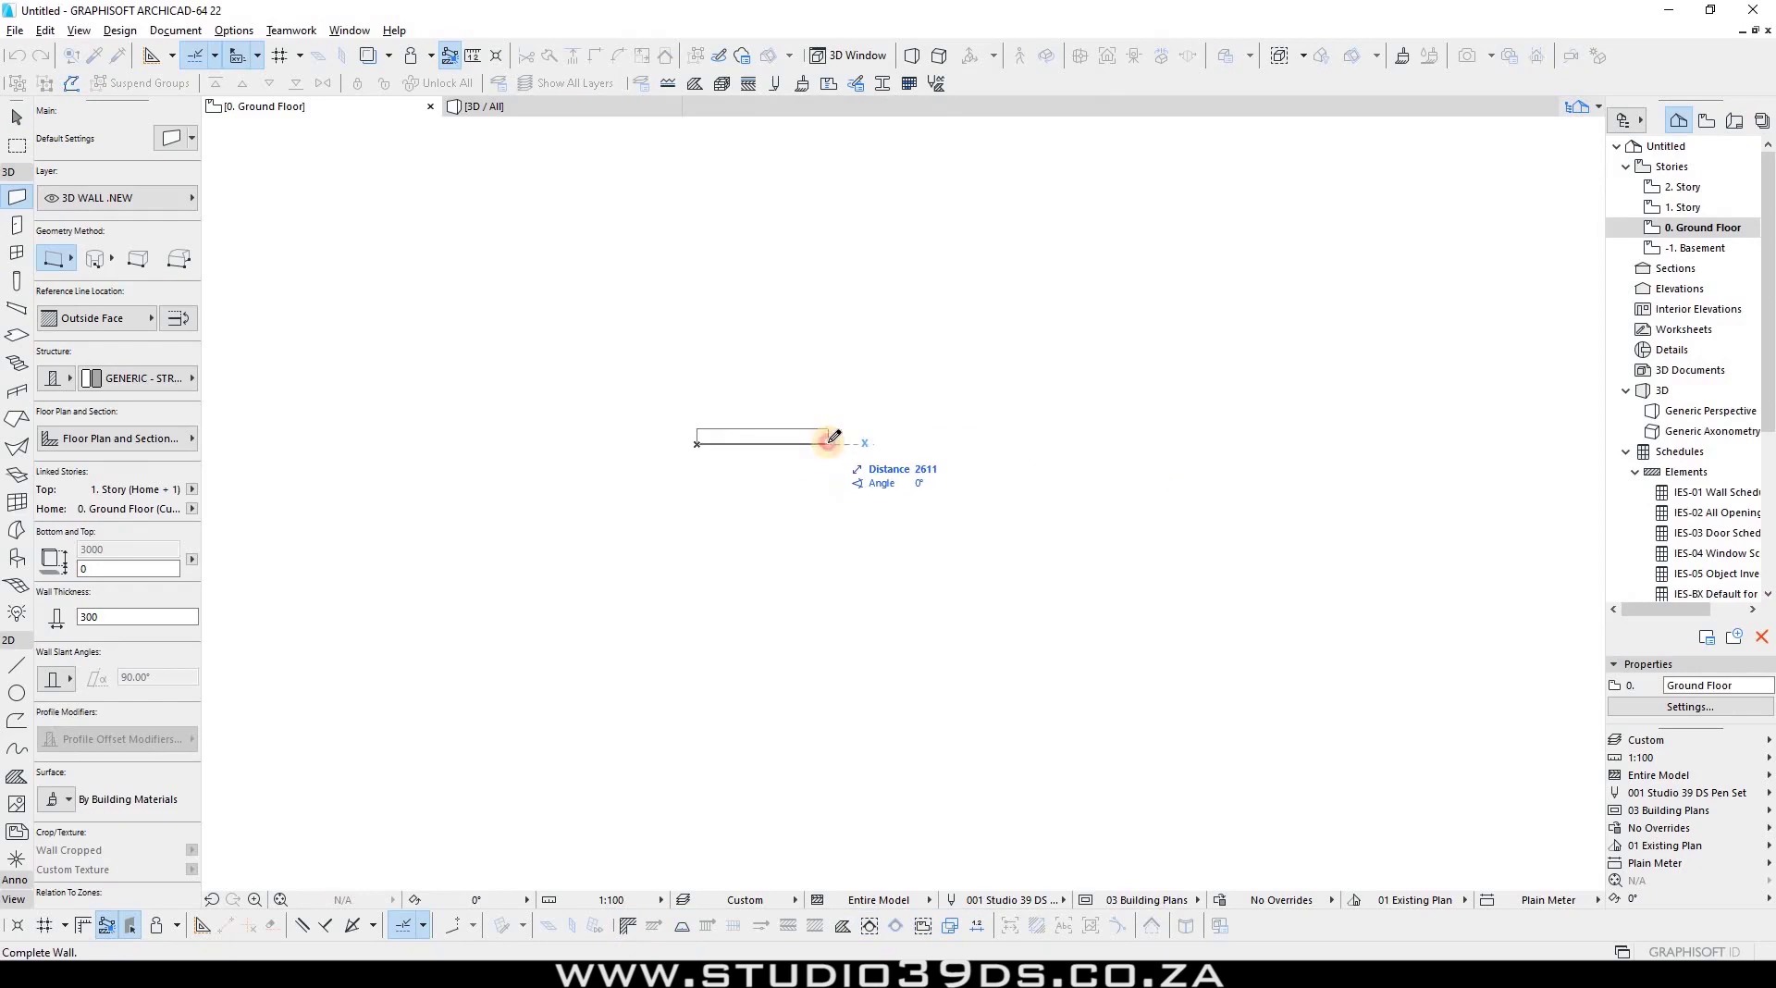
left_click(829, 437)
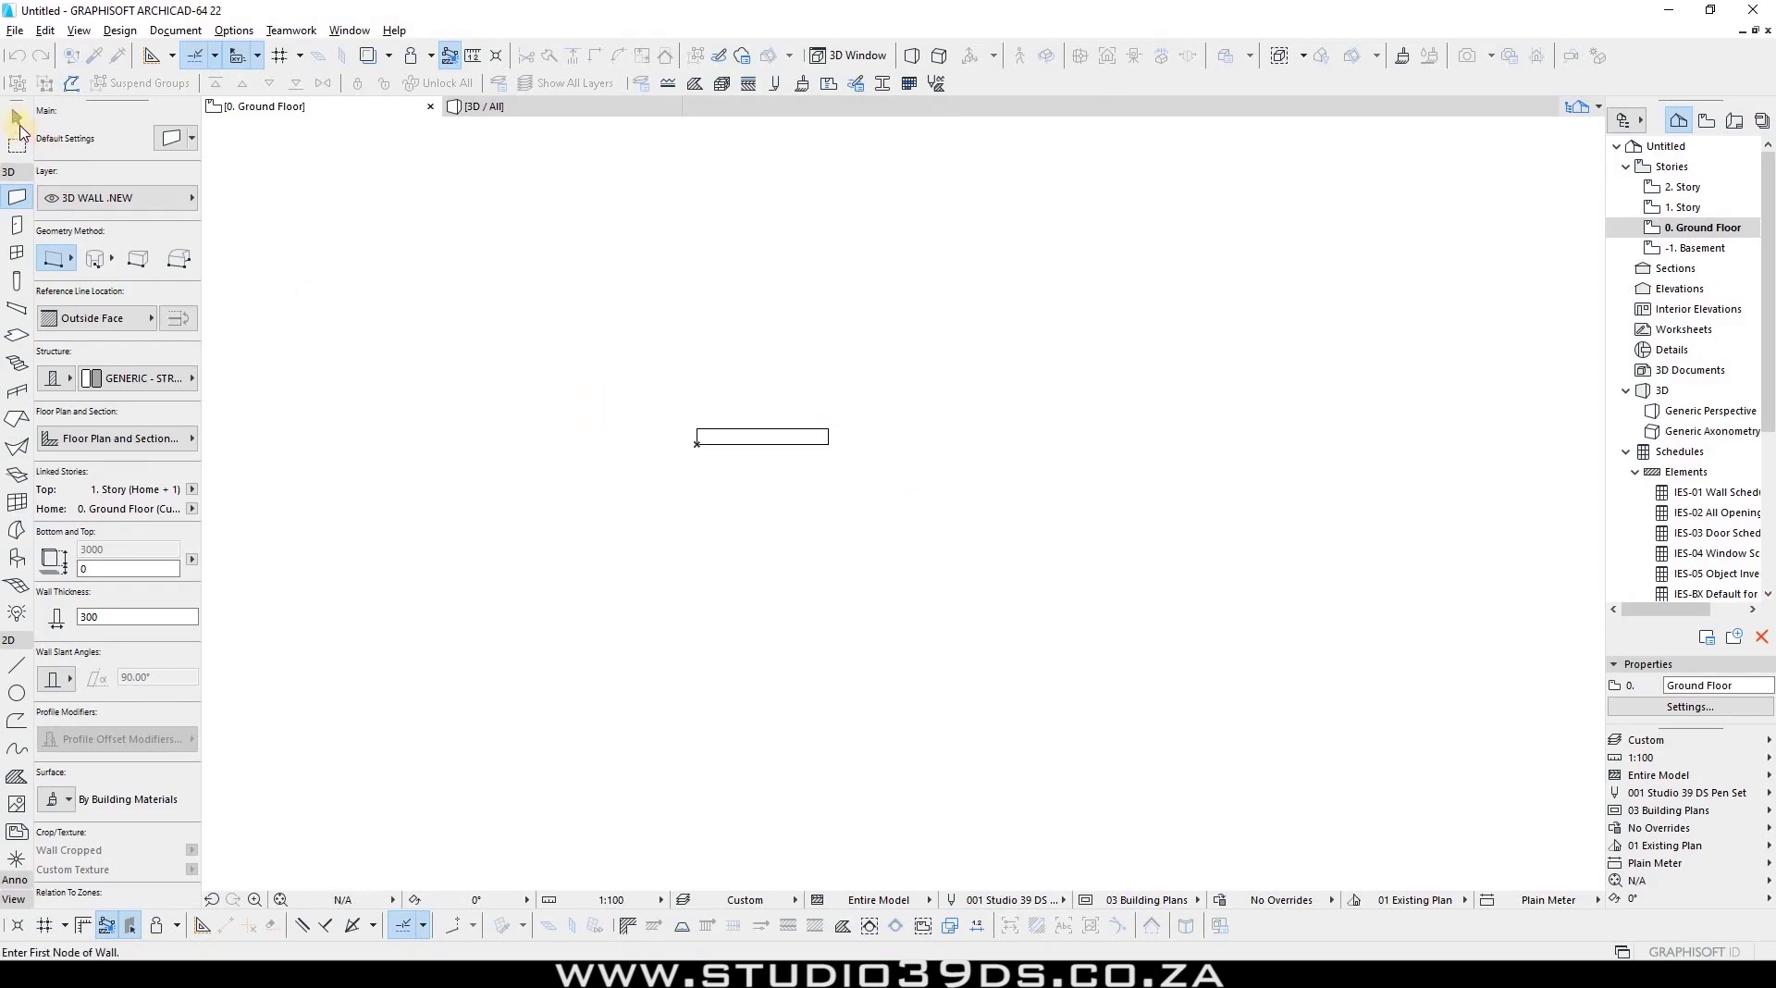
left_click(17, 117)
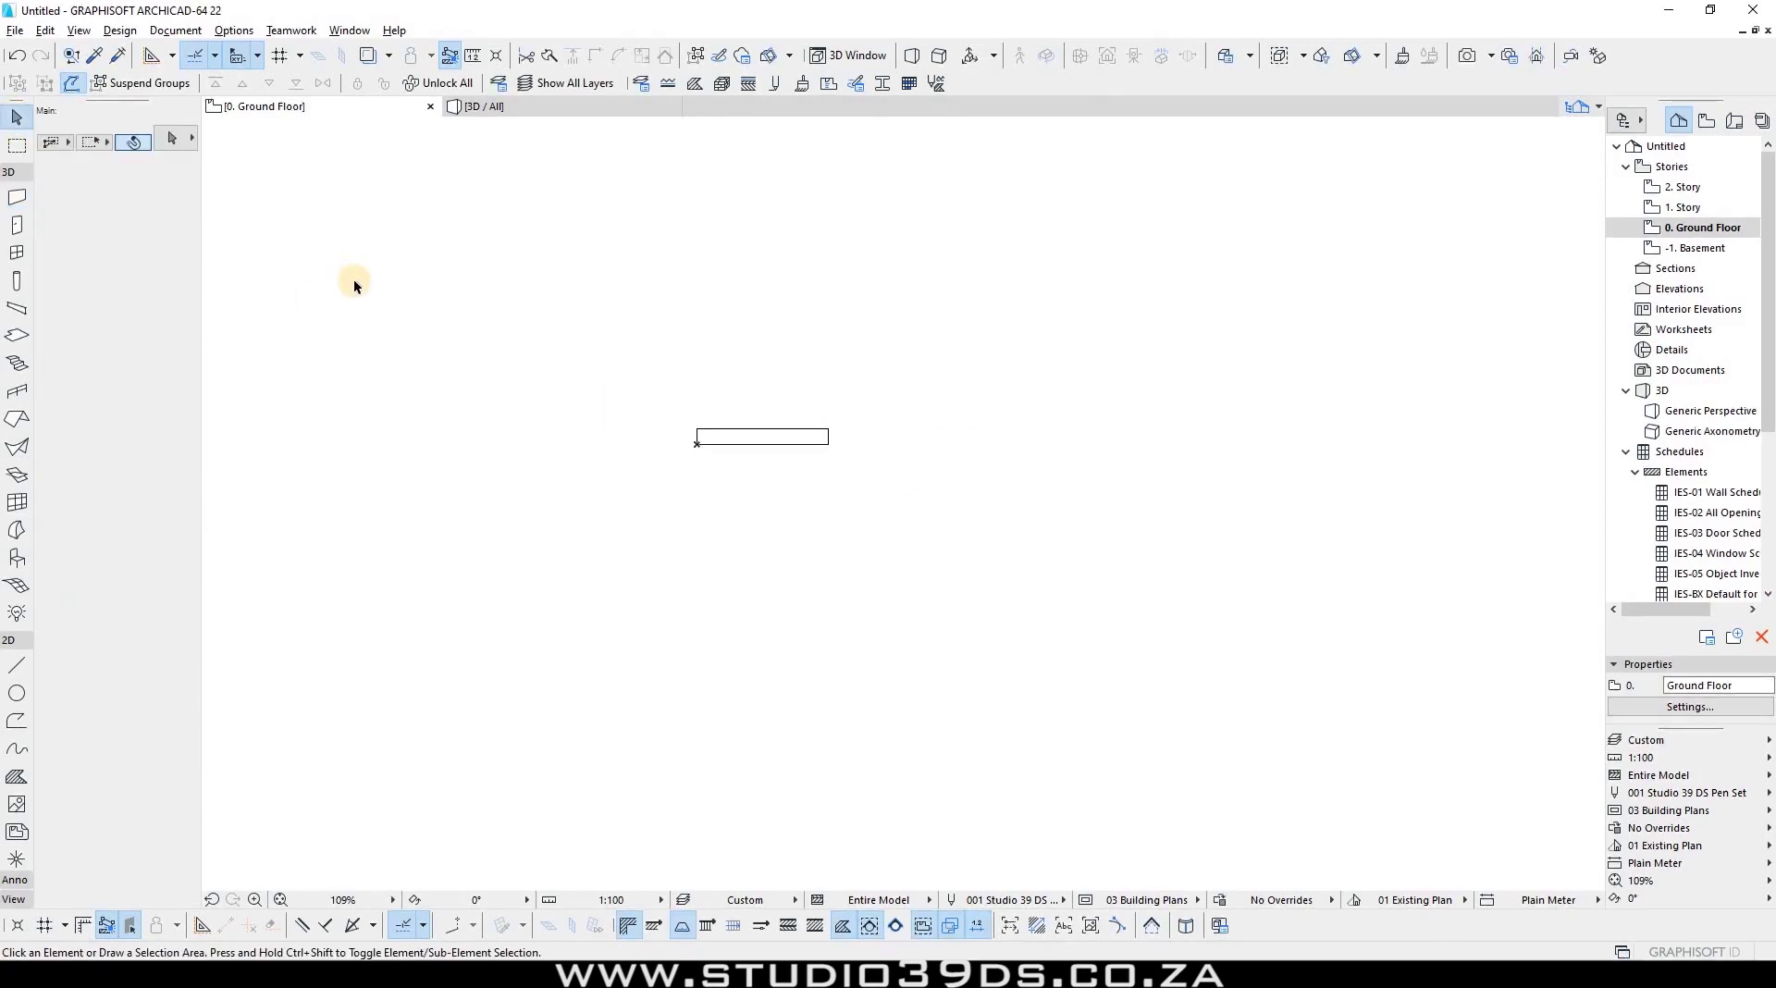
Step: Show the wall in 3D and enable all three surface overrides in its selection settings
key("F3")
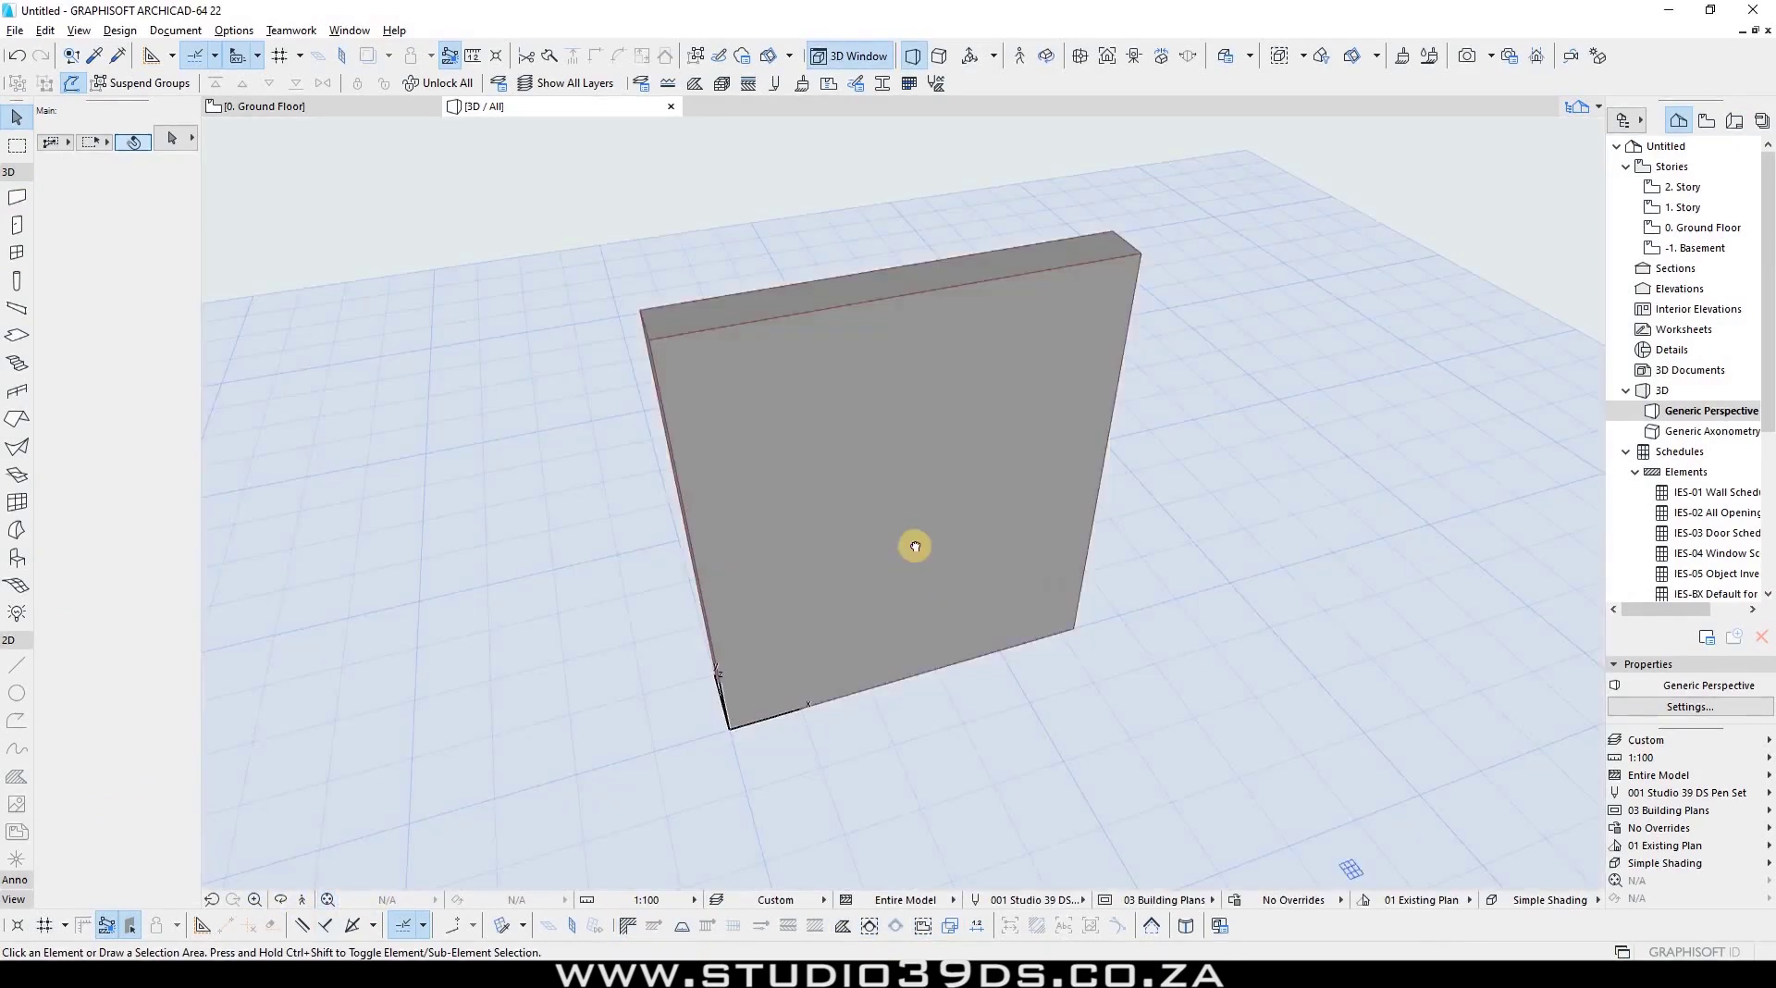
middle_click_drag(916, 547, 920, 387)
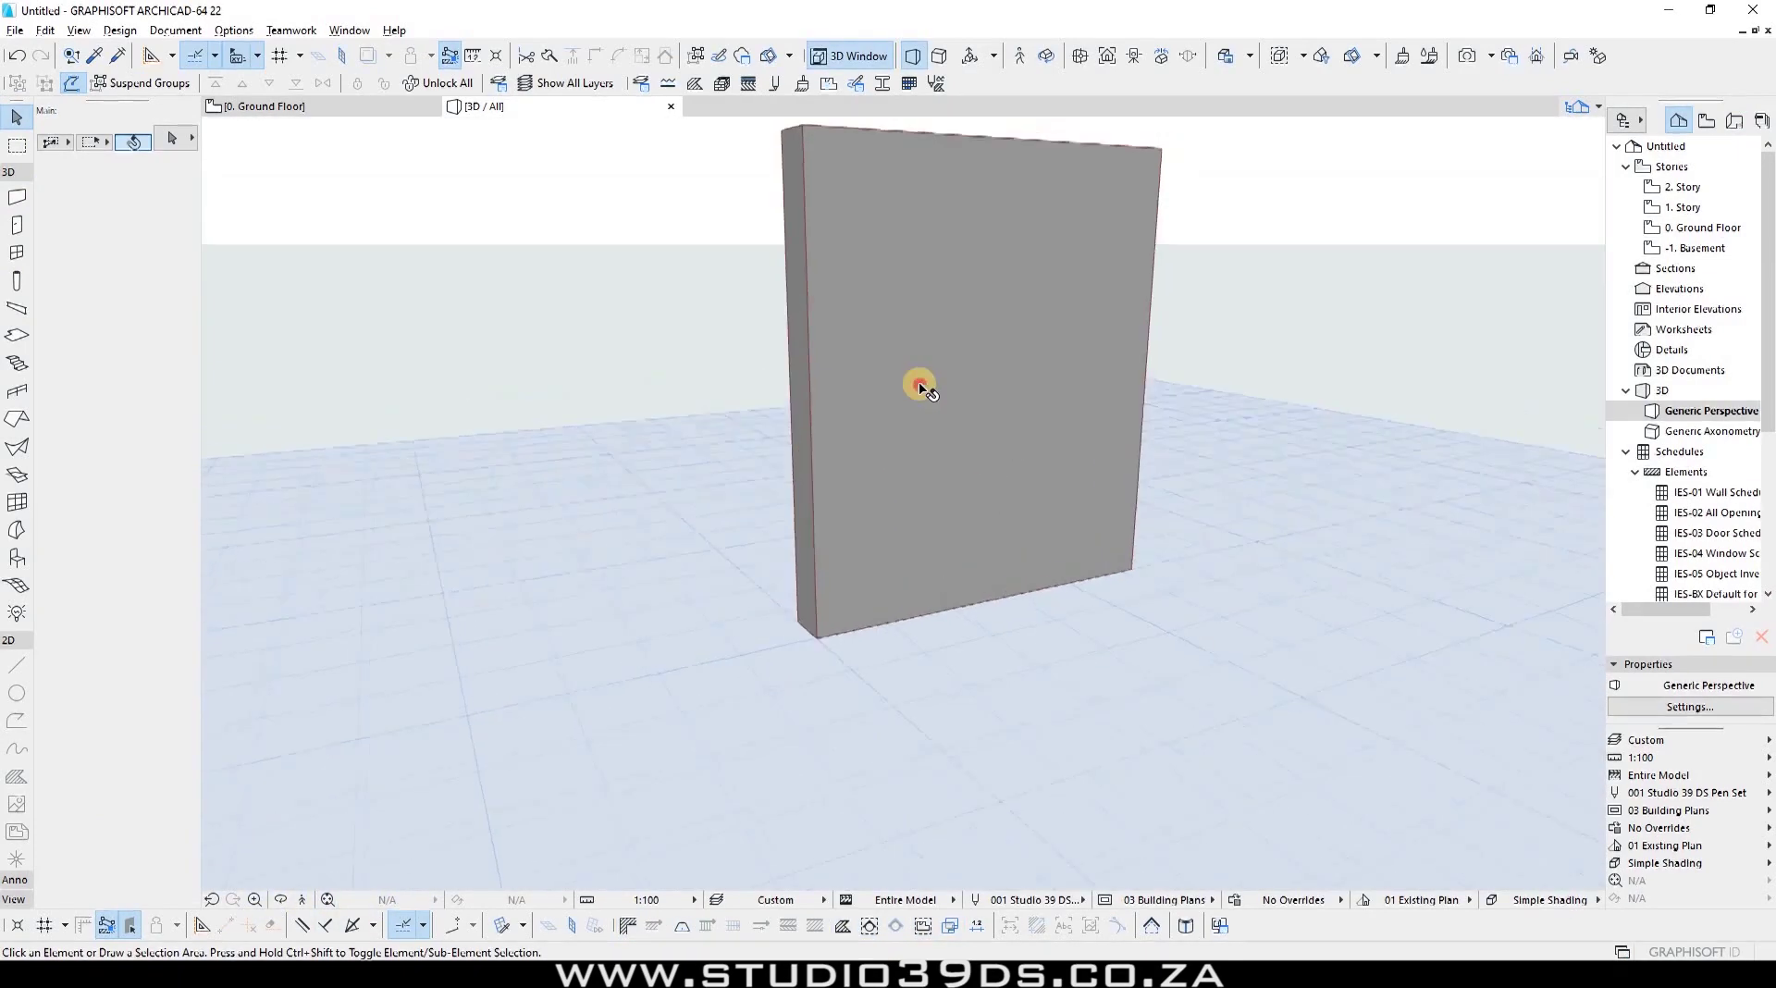
left_click(845, 515)
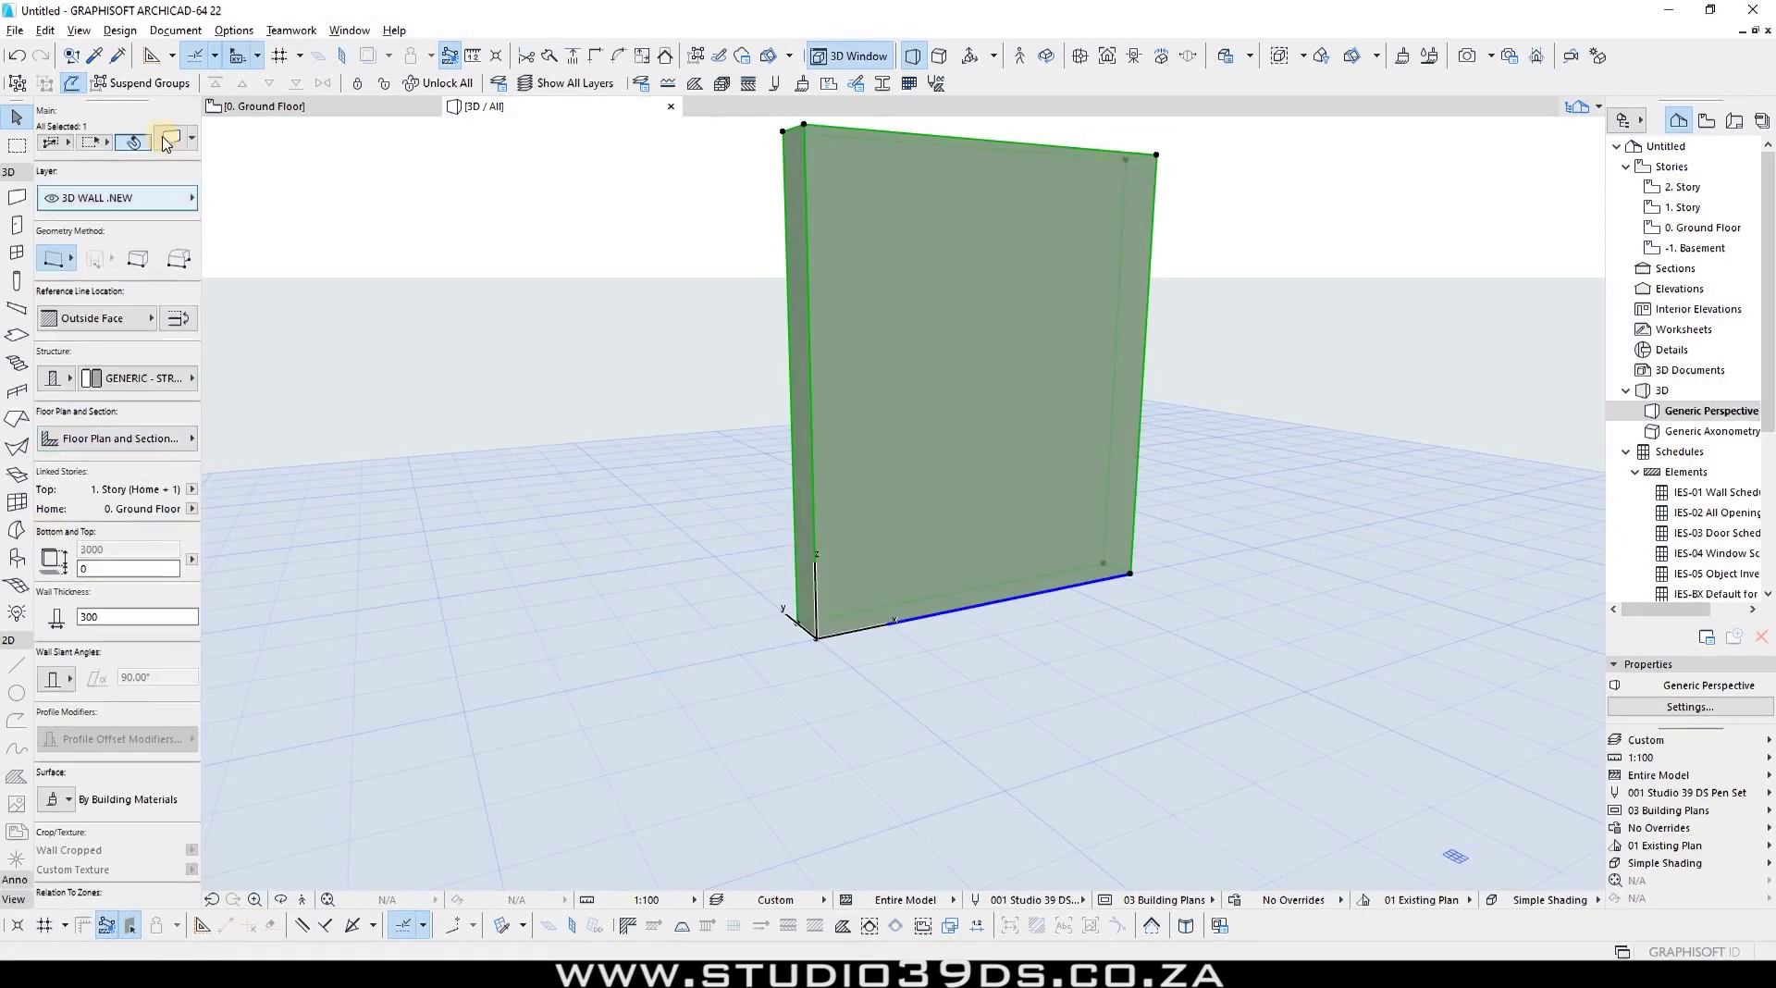
key("ctrl+t")
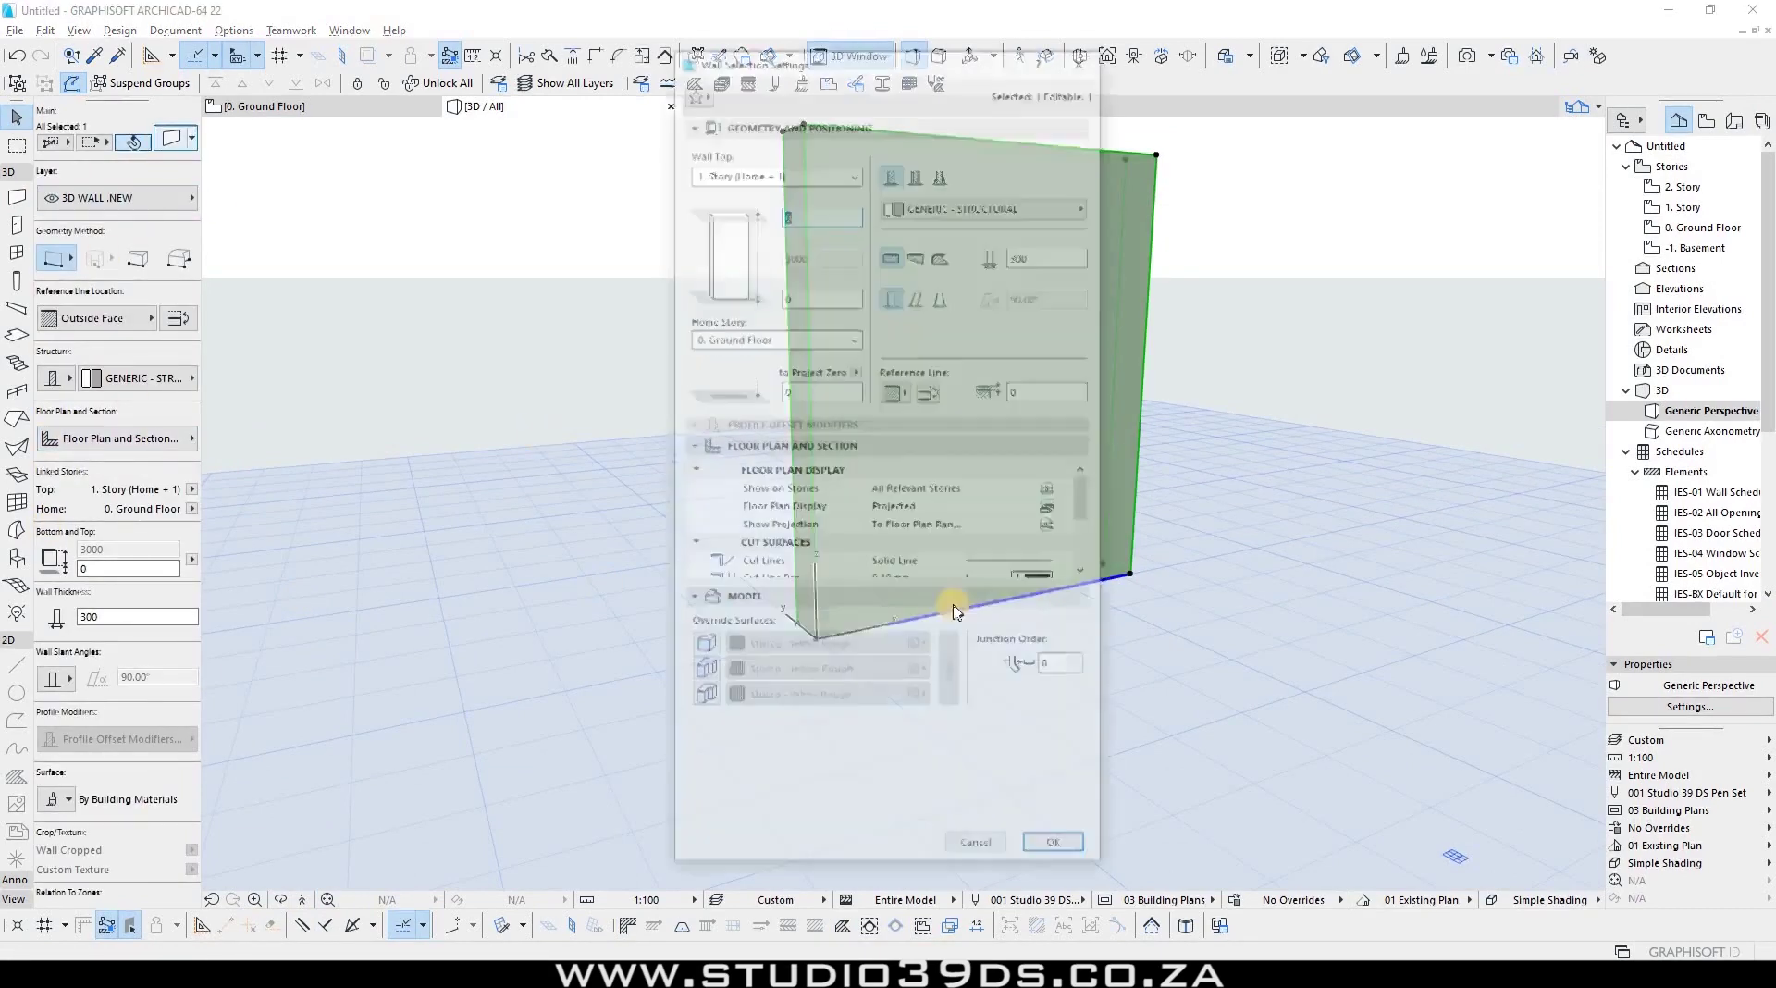
left_click(702, 647)
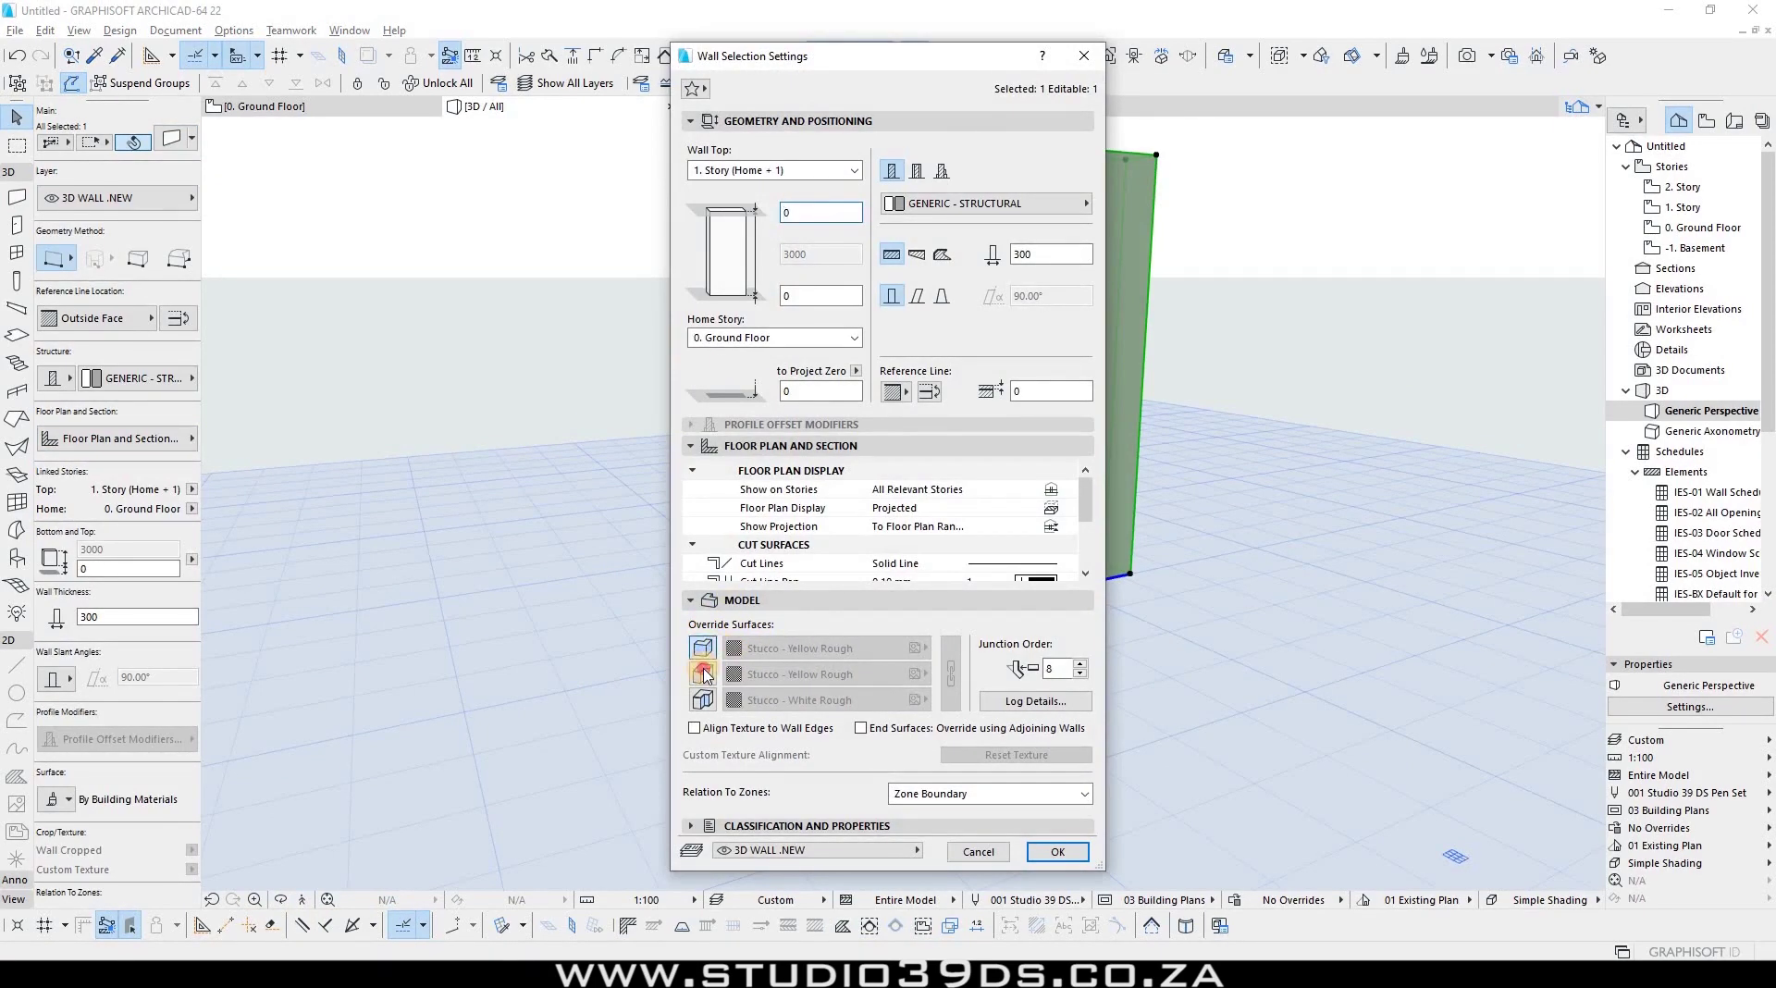
left_click(702, 674)
left_click(707, 699)
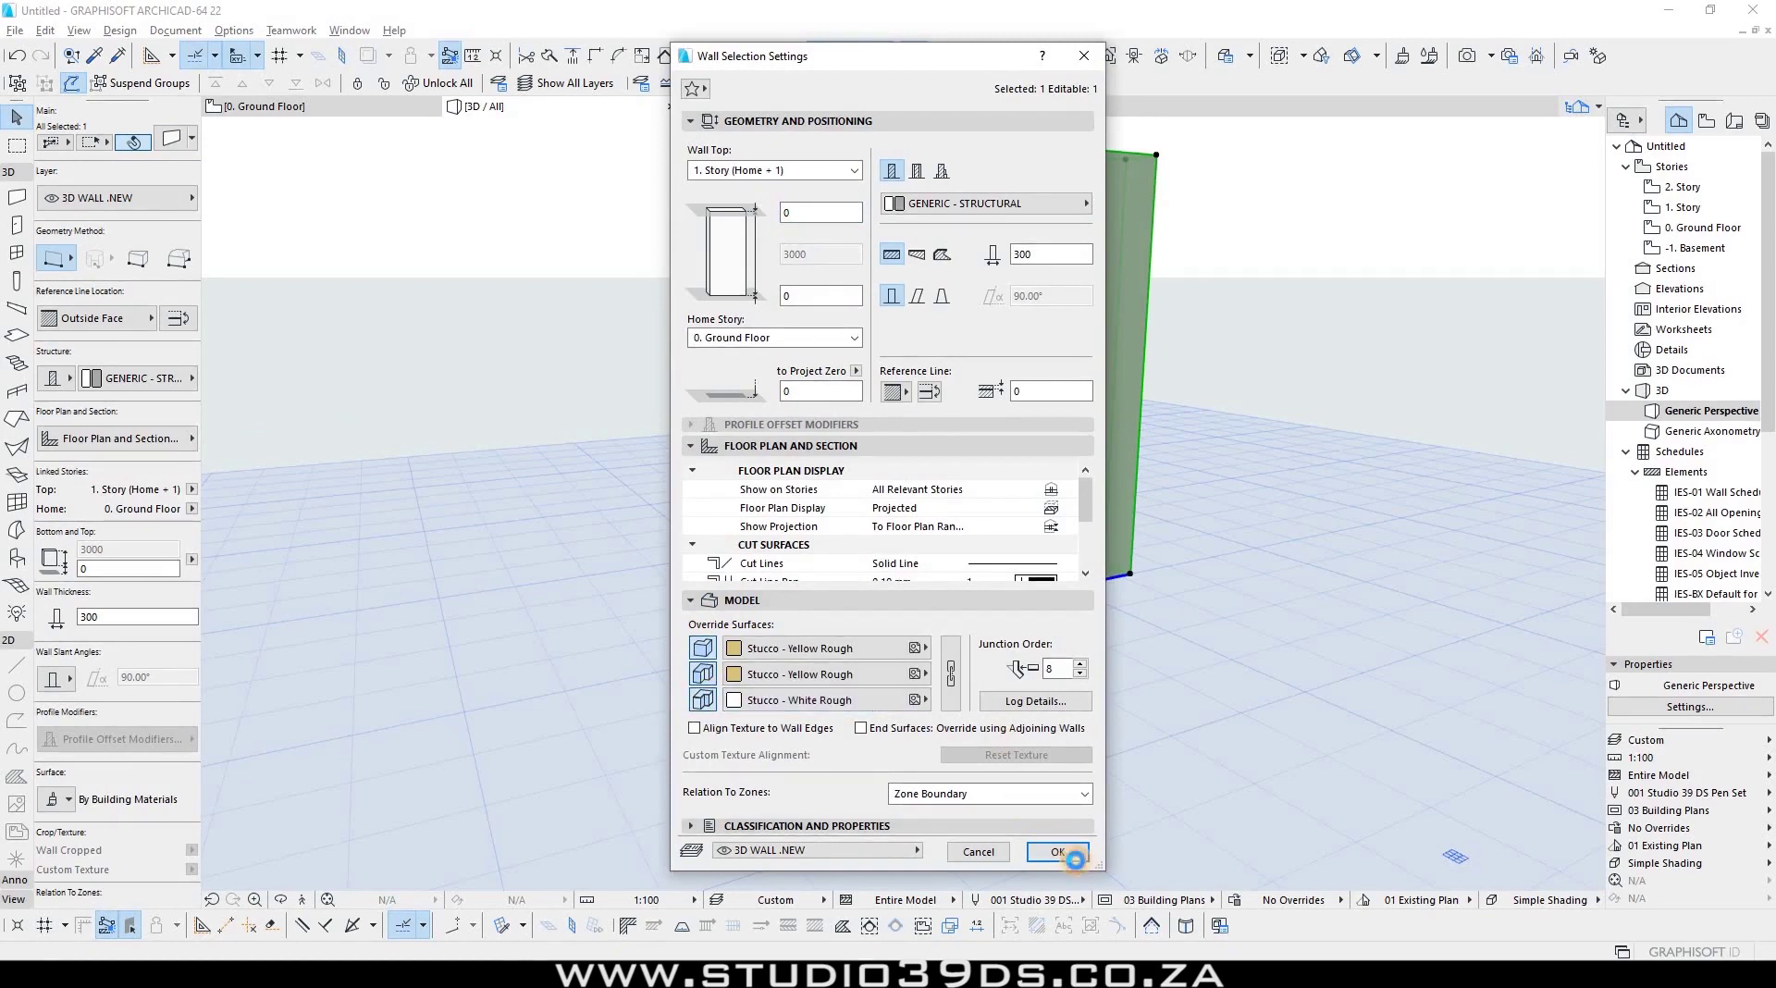
left_click(1058, 851)
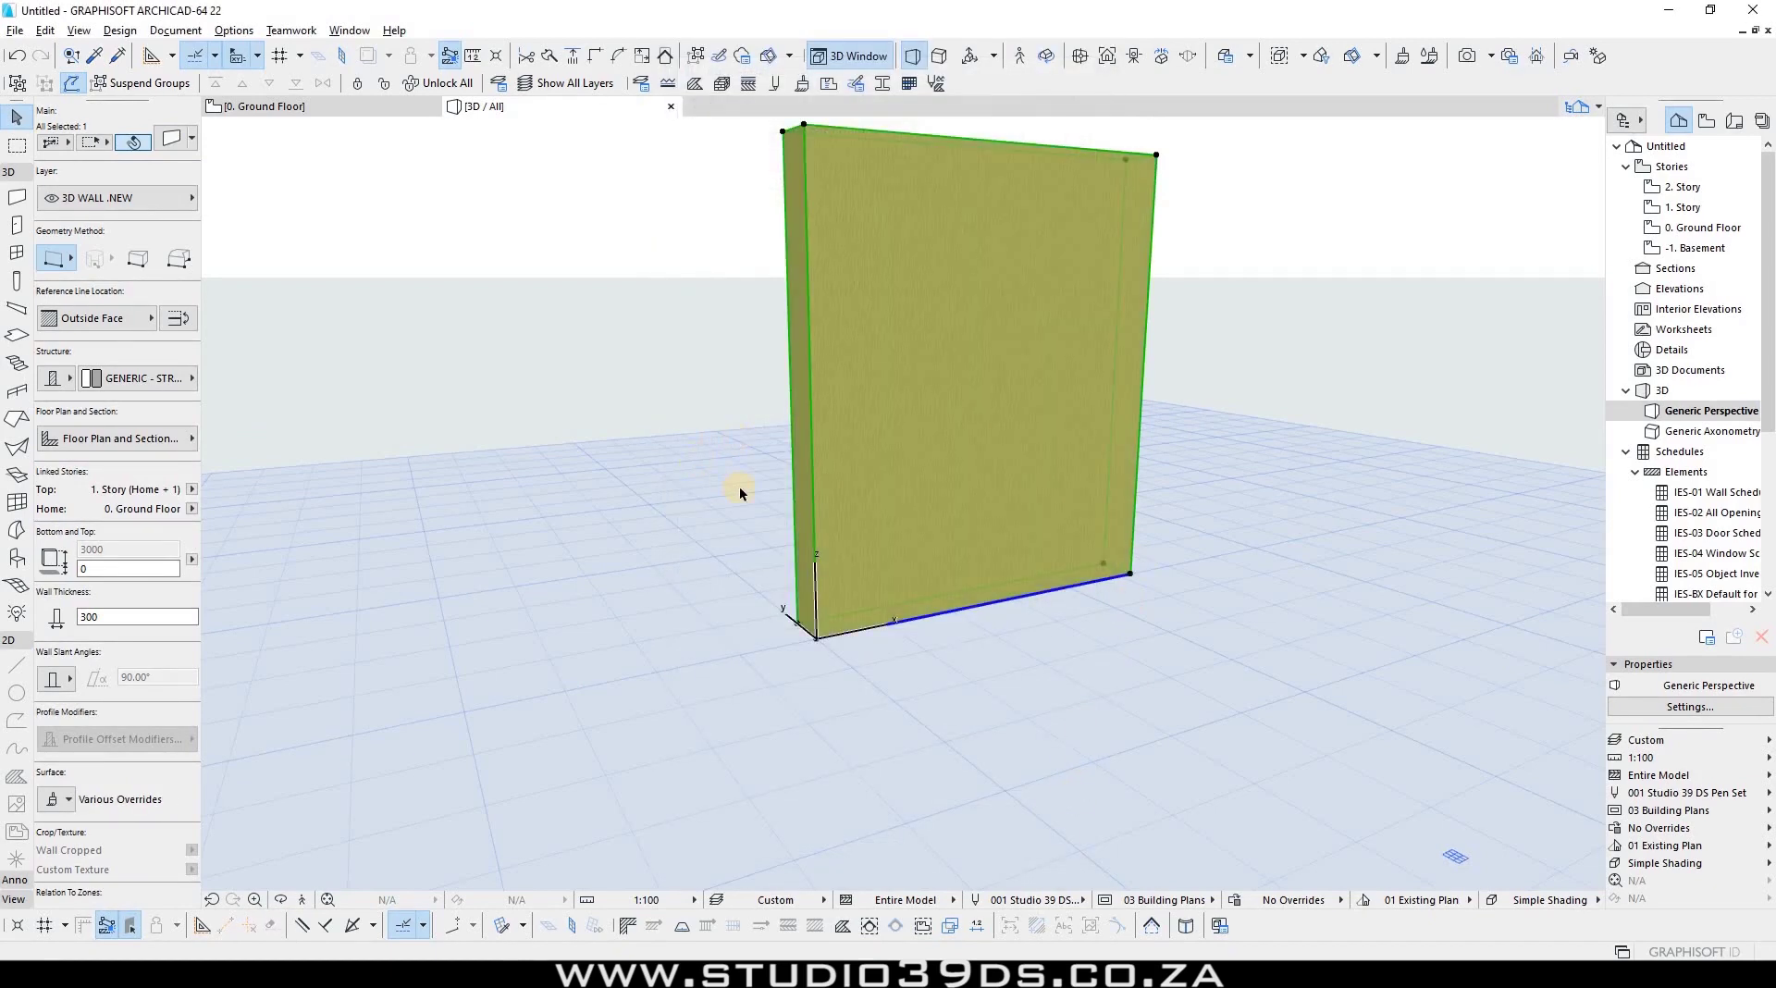
Step: Examine the stucco texture on the wall's faces and end close up from several sides
key("o")
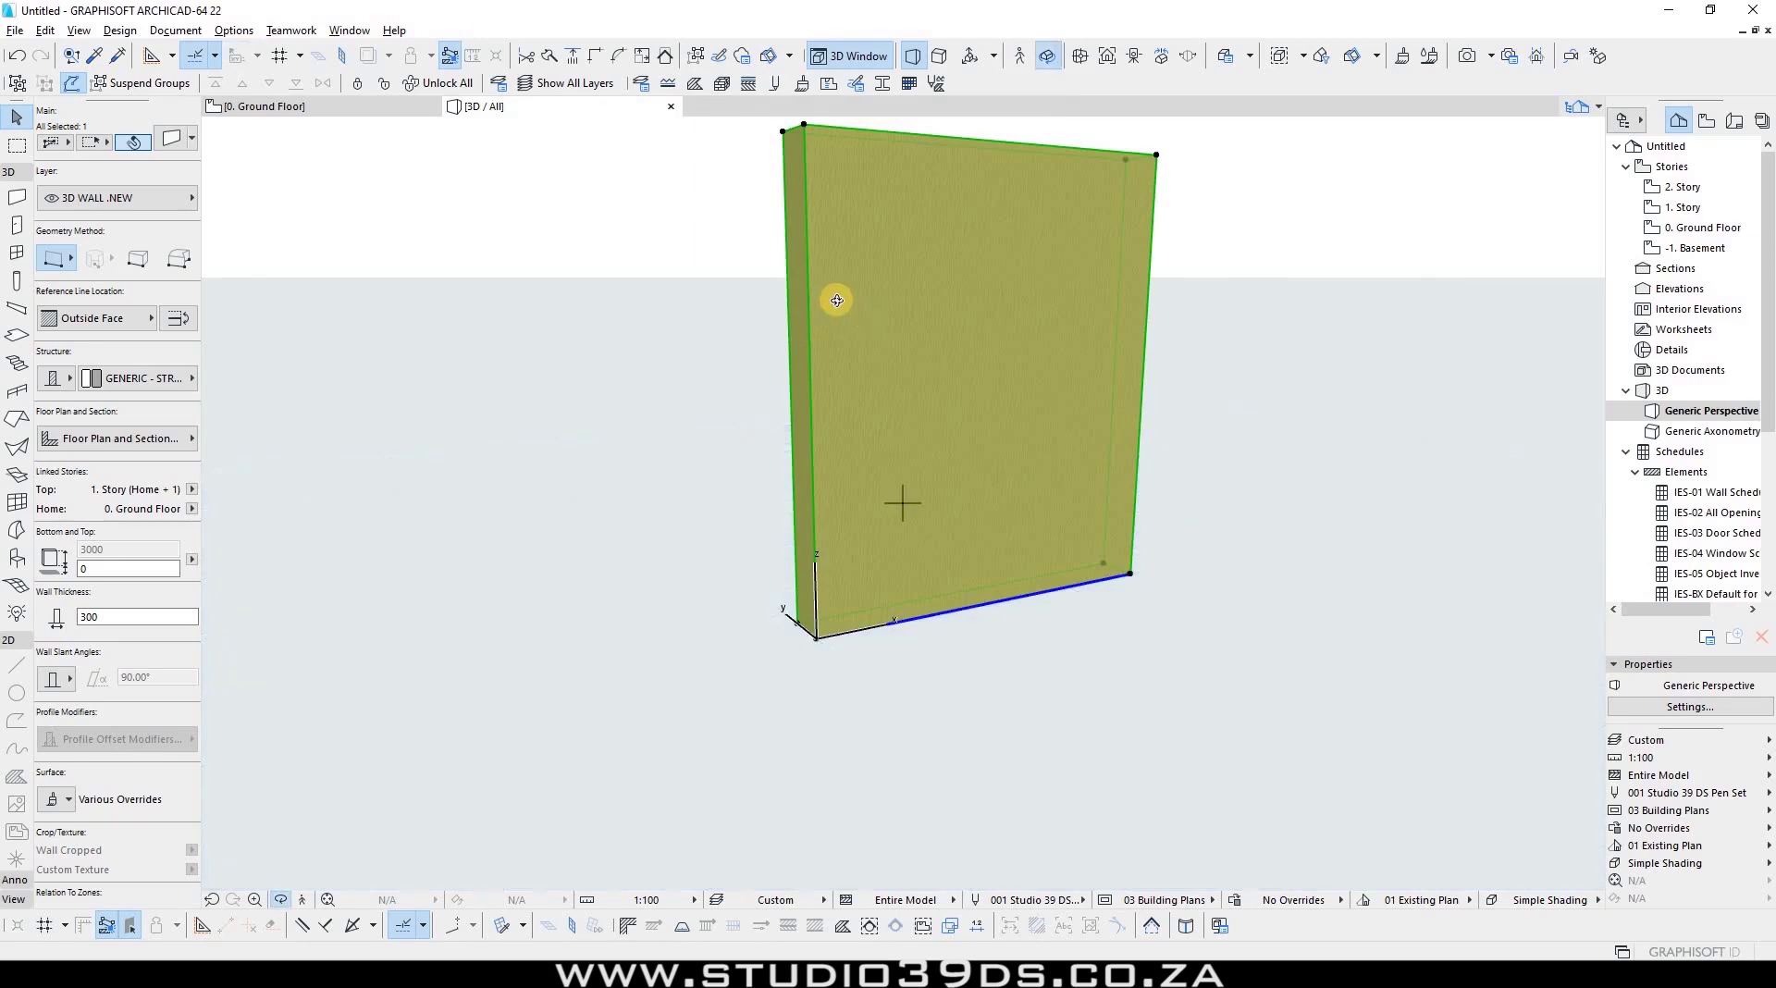
scroll(825, 304, "up", 5)
scroll(795, 301, "up", 6)
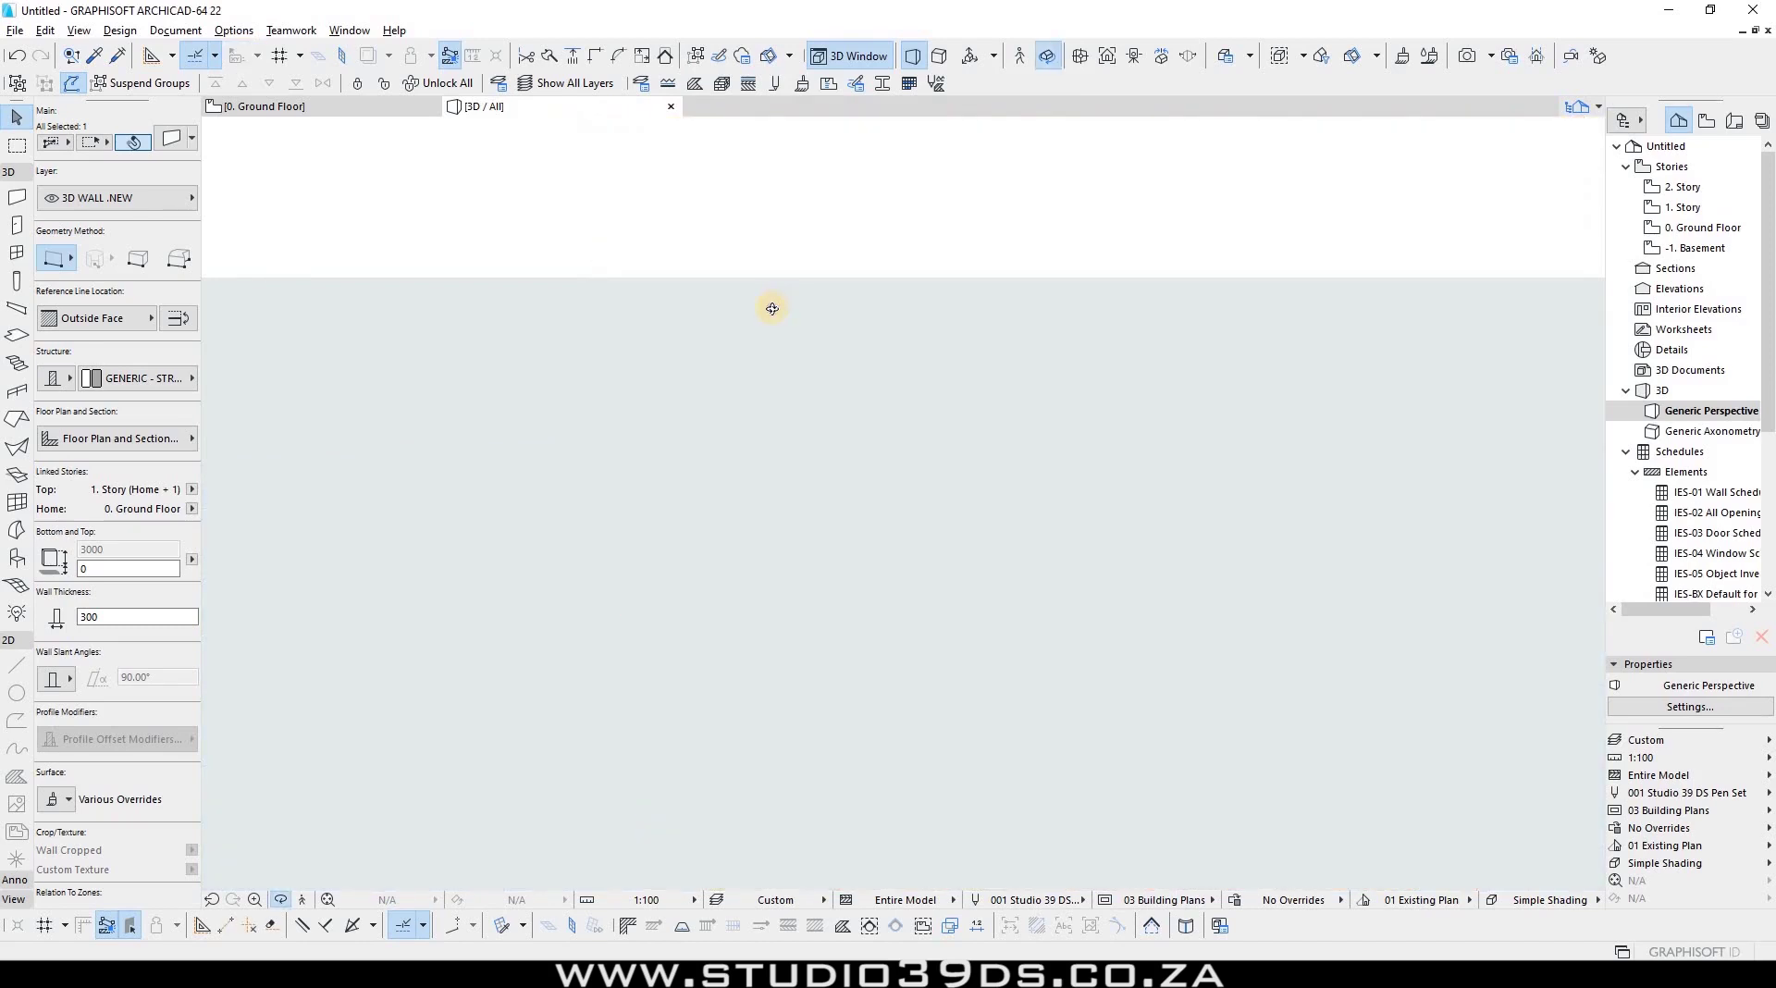
scroll(837, 360, "down", 5)
scroll(835, 360, "up", 4)
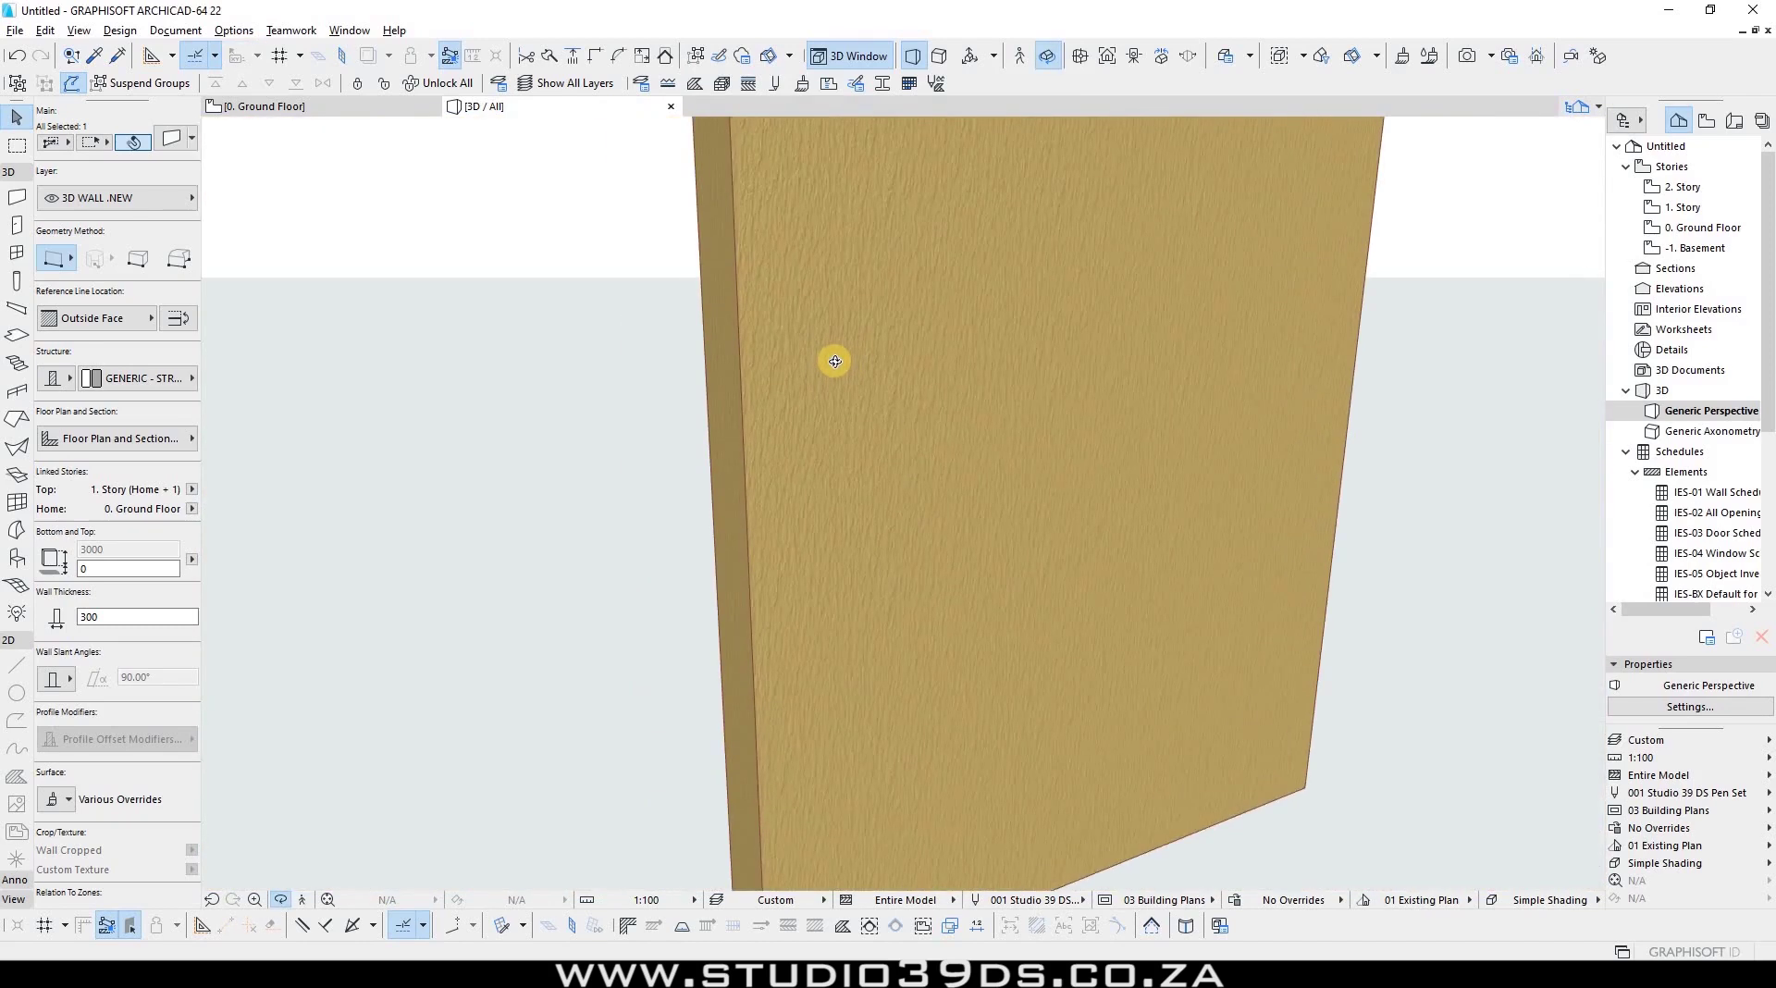
left_click_drag(835, 361, 1146, 409)
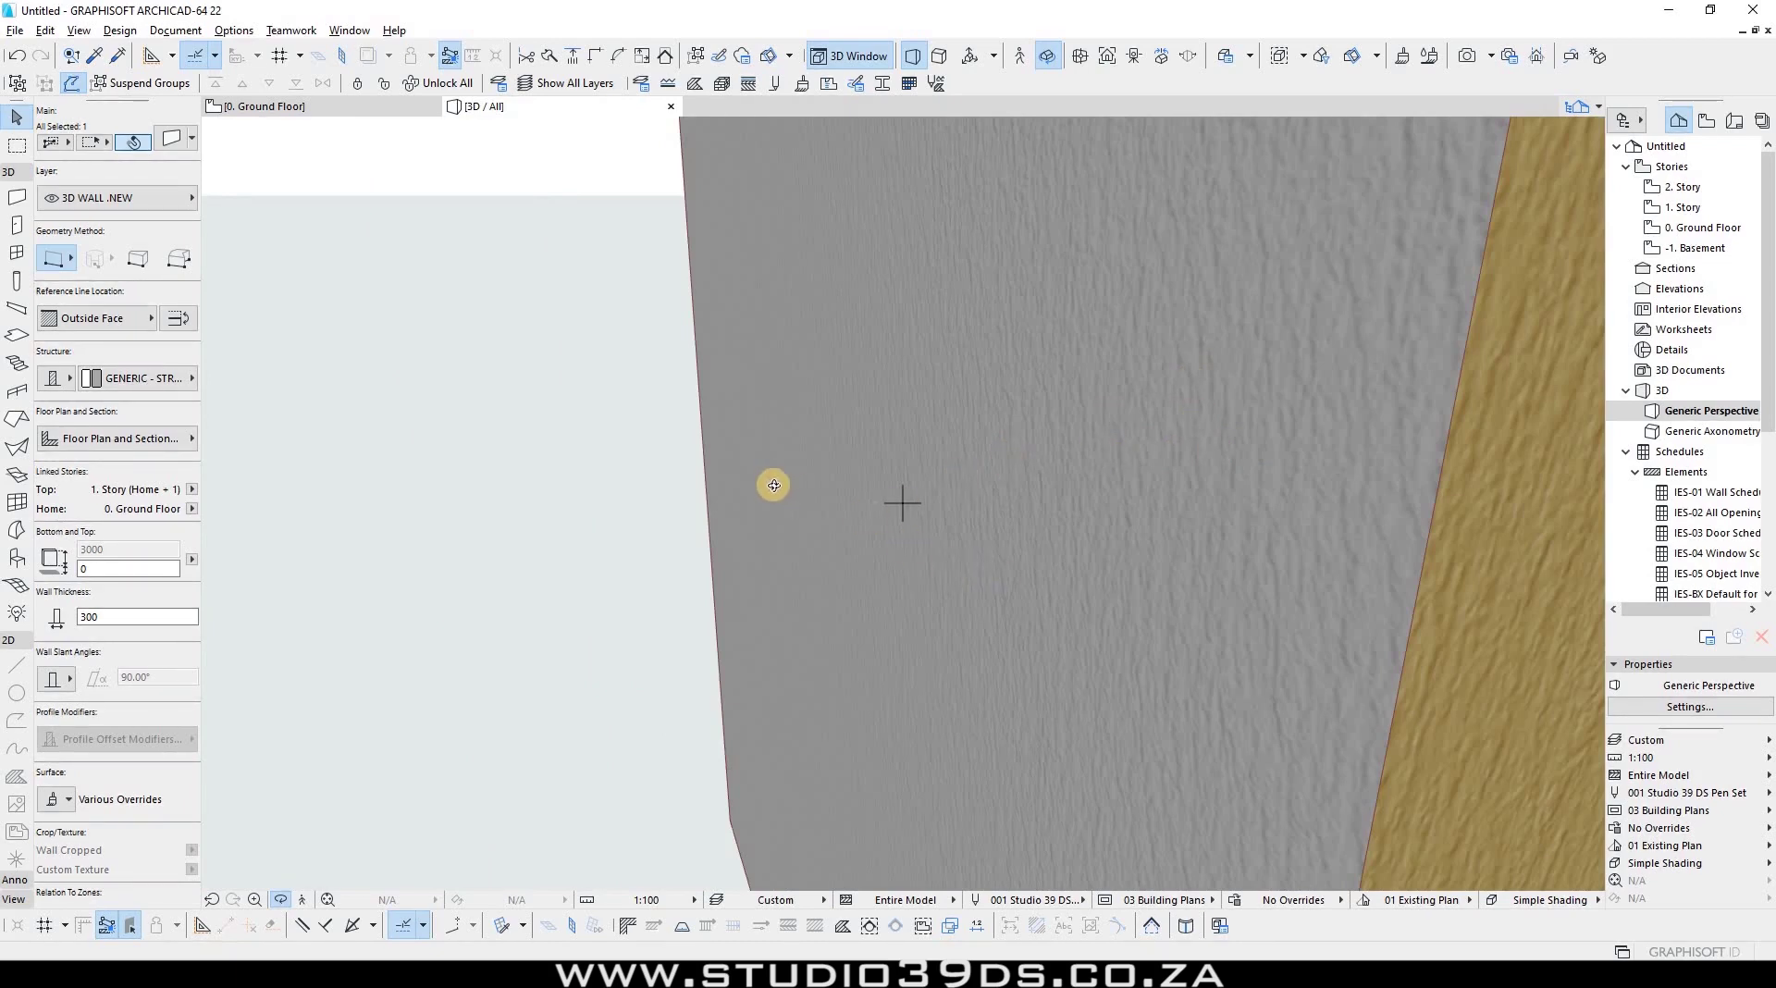
left_click_drag(774, 485, 896, 468)
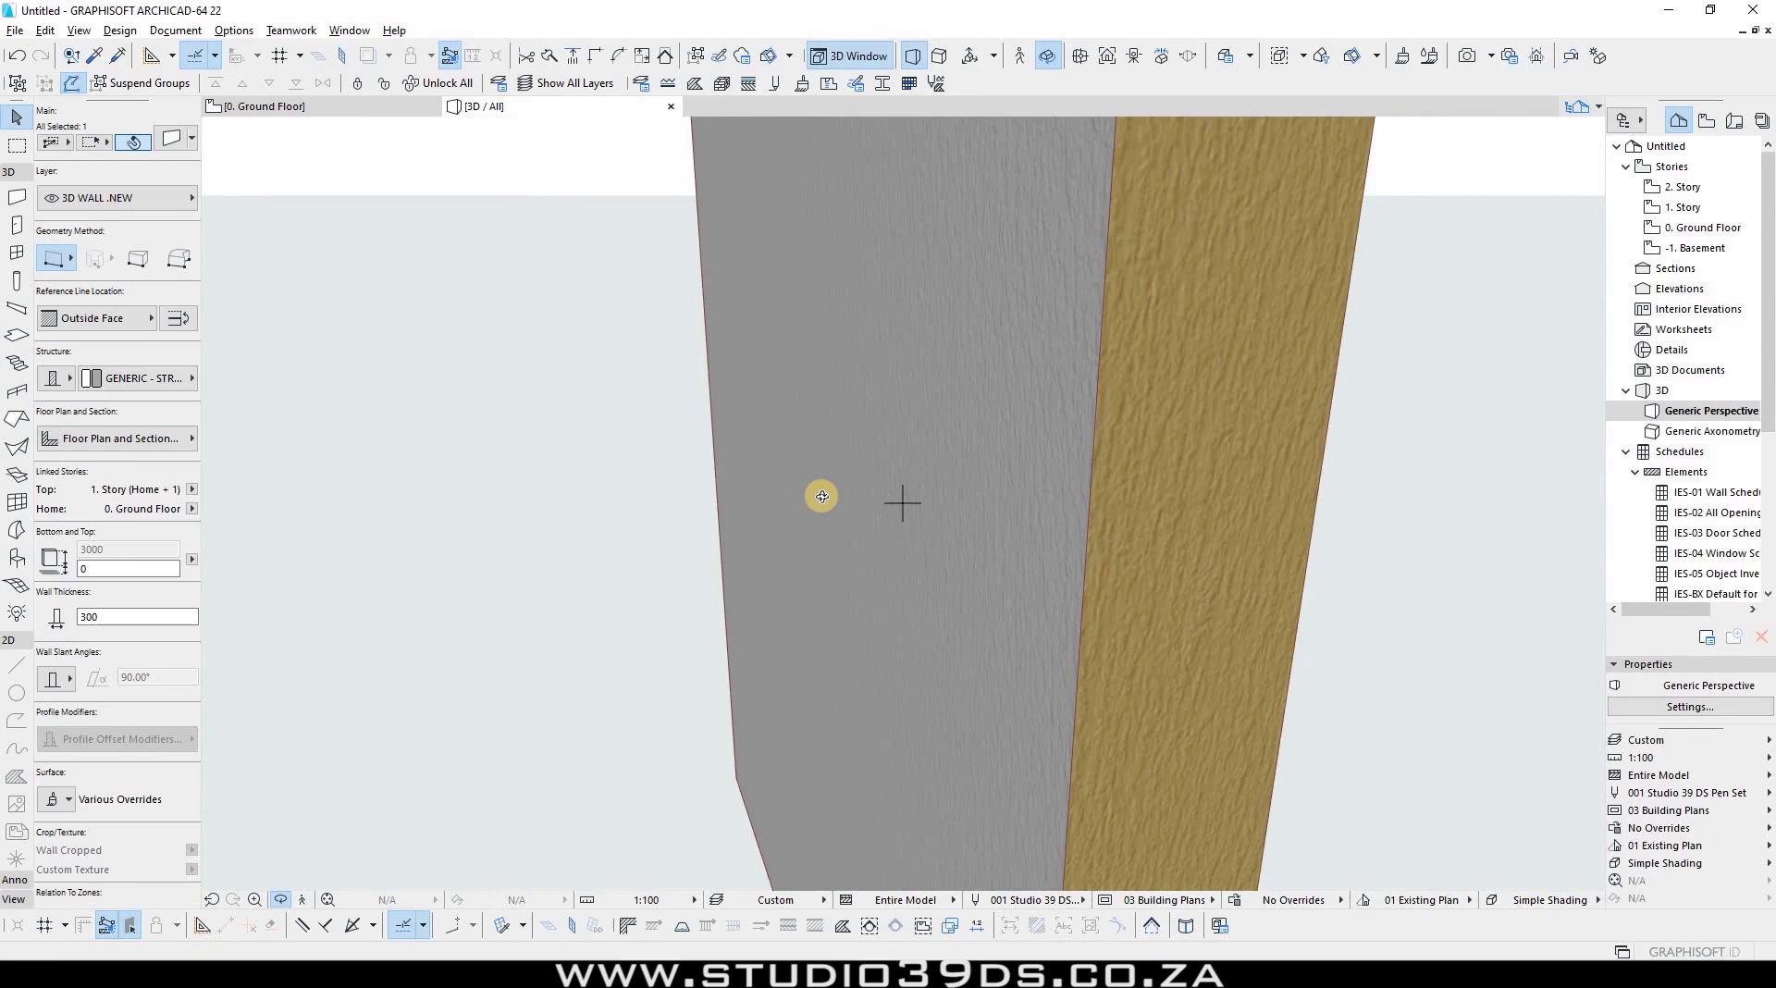
Step: Set the selected wall's three linked surface overrides to Metal - Corten Steel
left_click(56, 799)
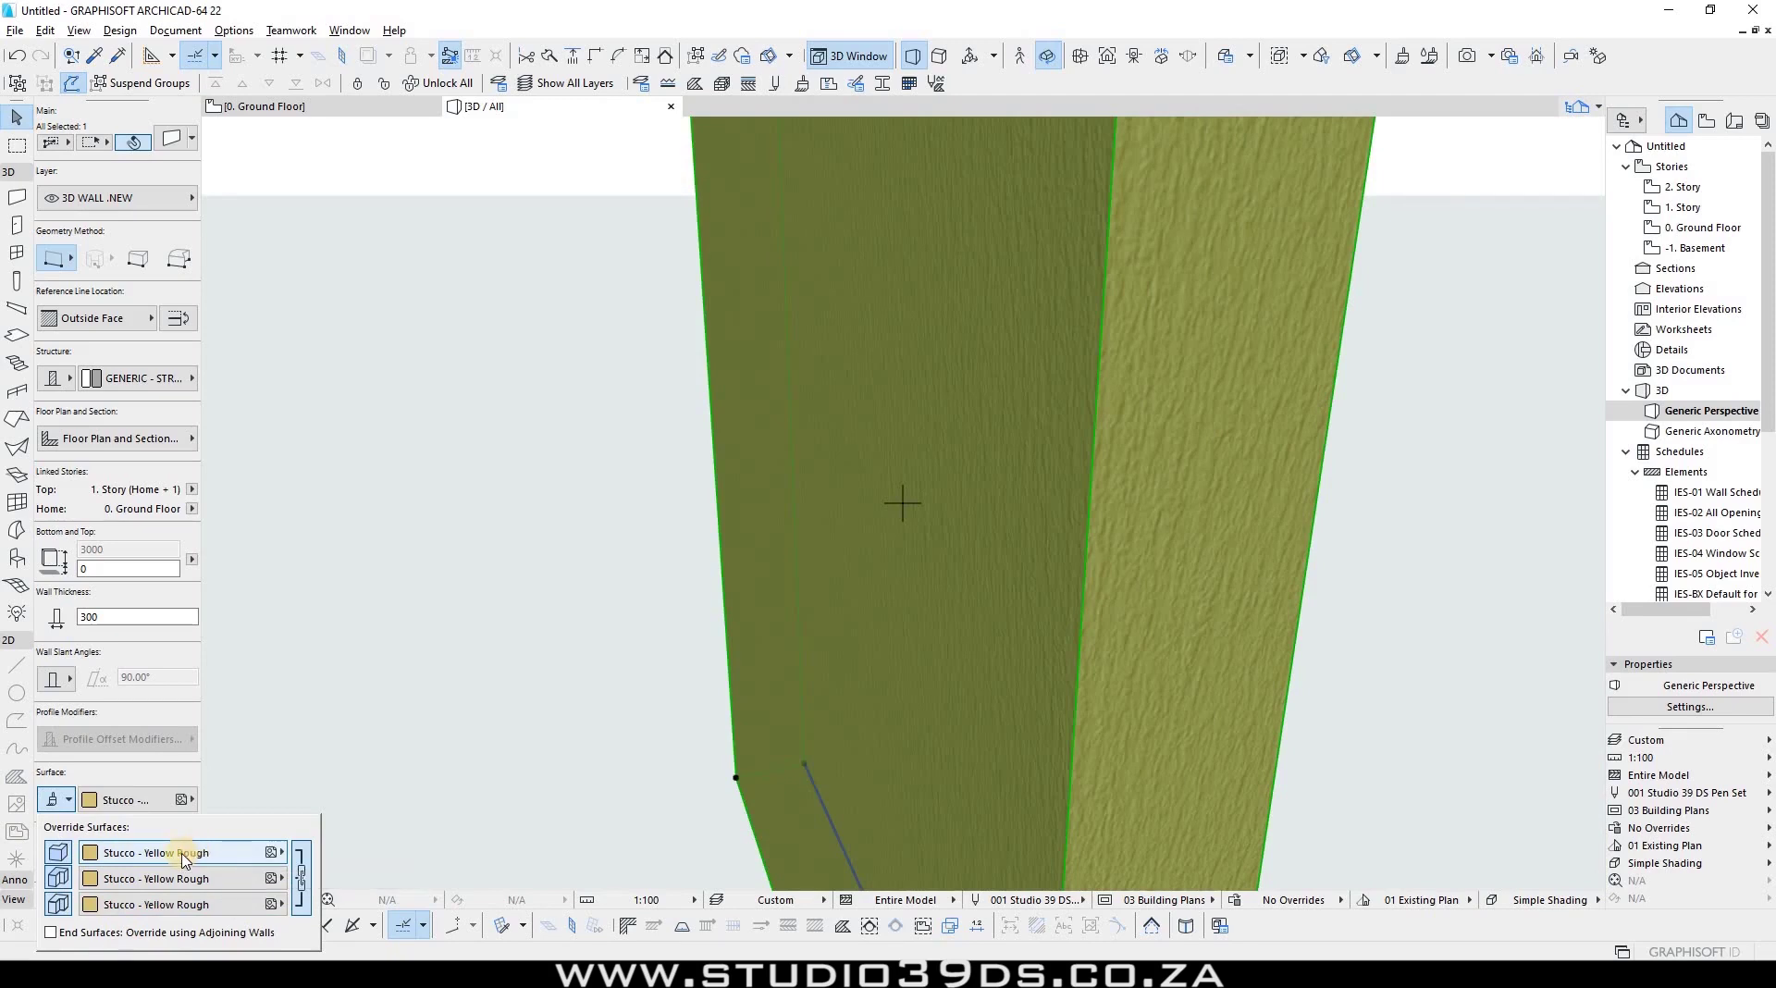
left_click(236, 851)
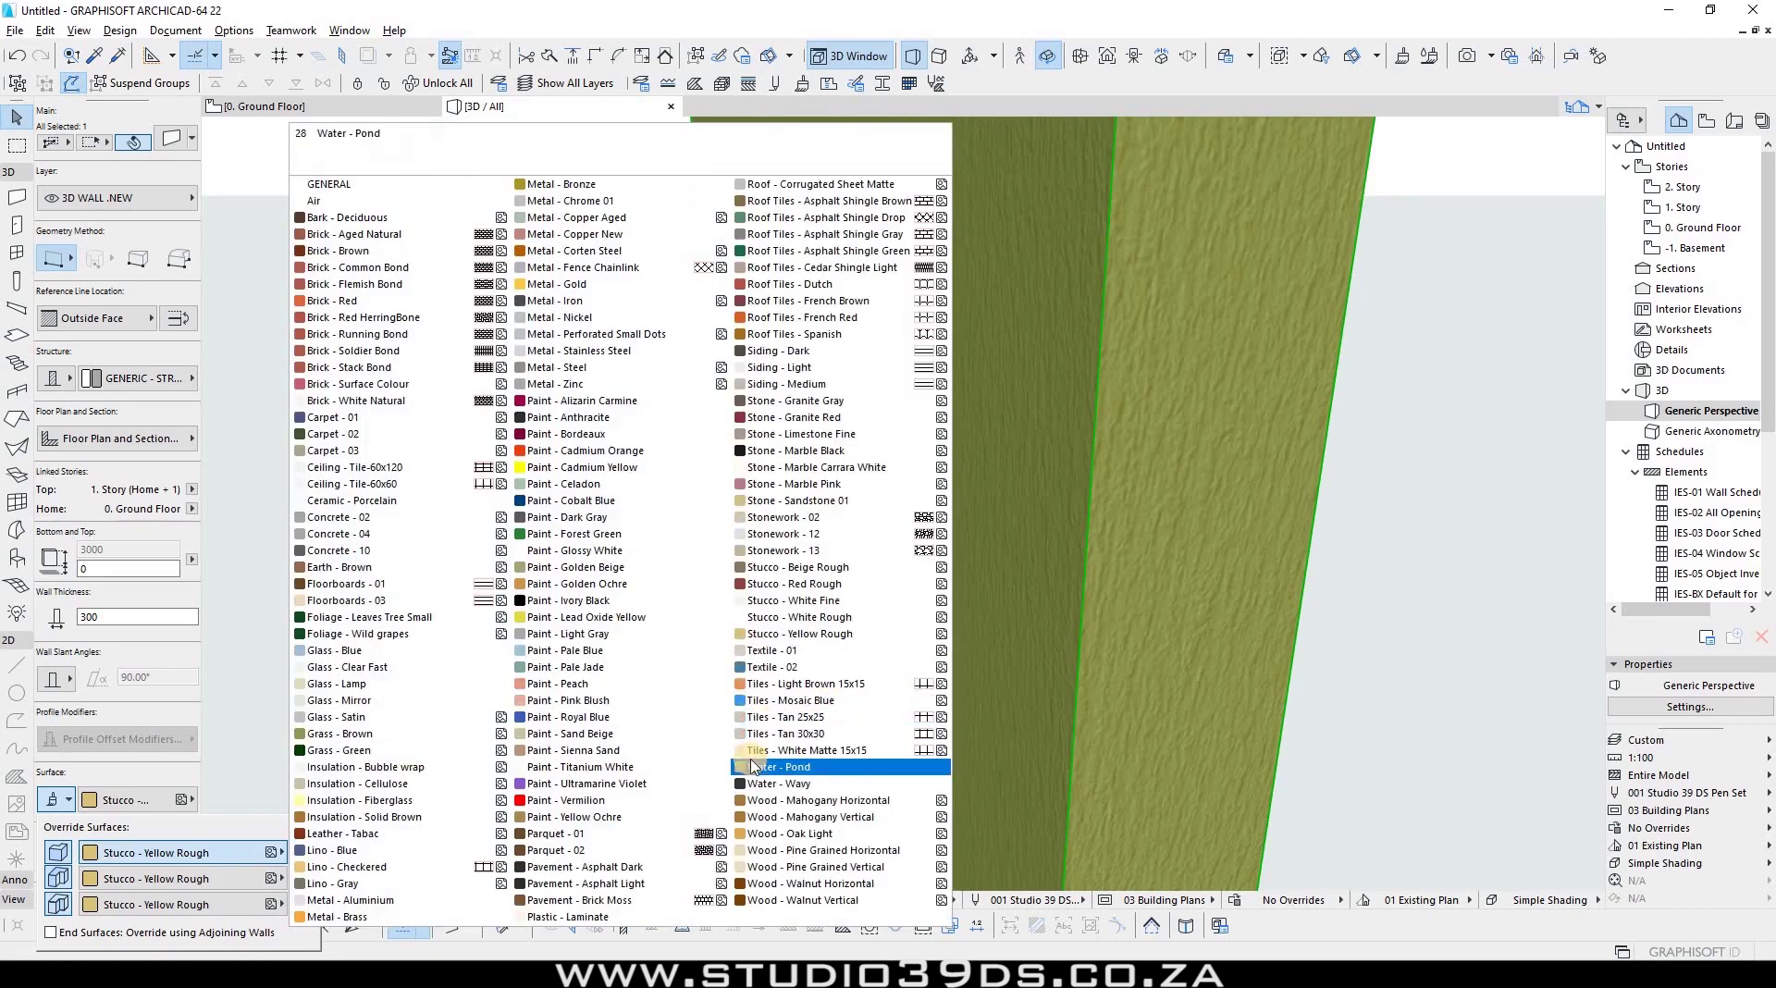
left_click(600, 251)
left_click(838, 563)
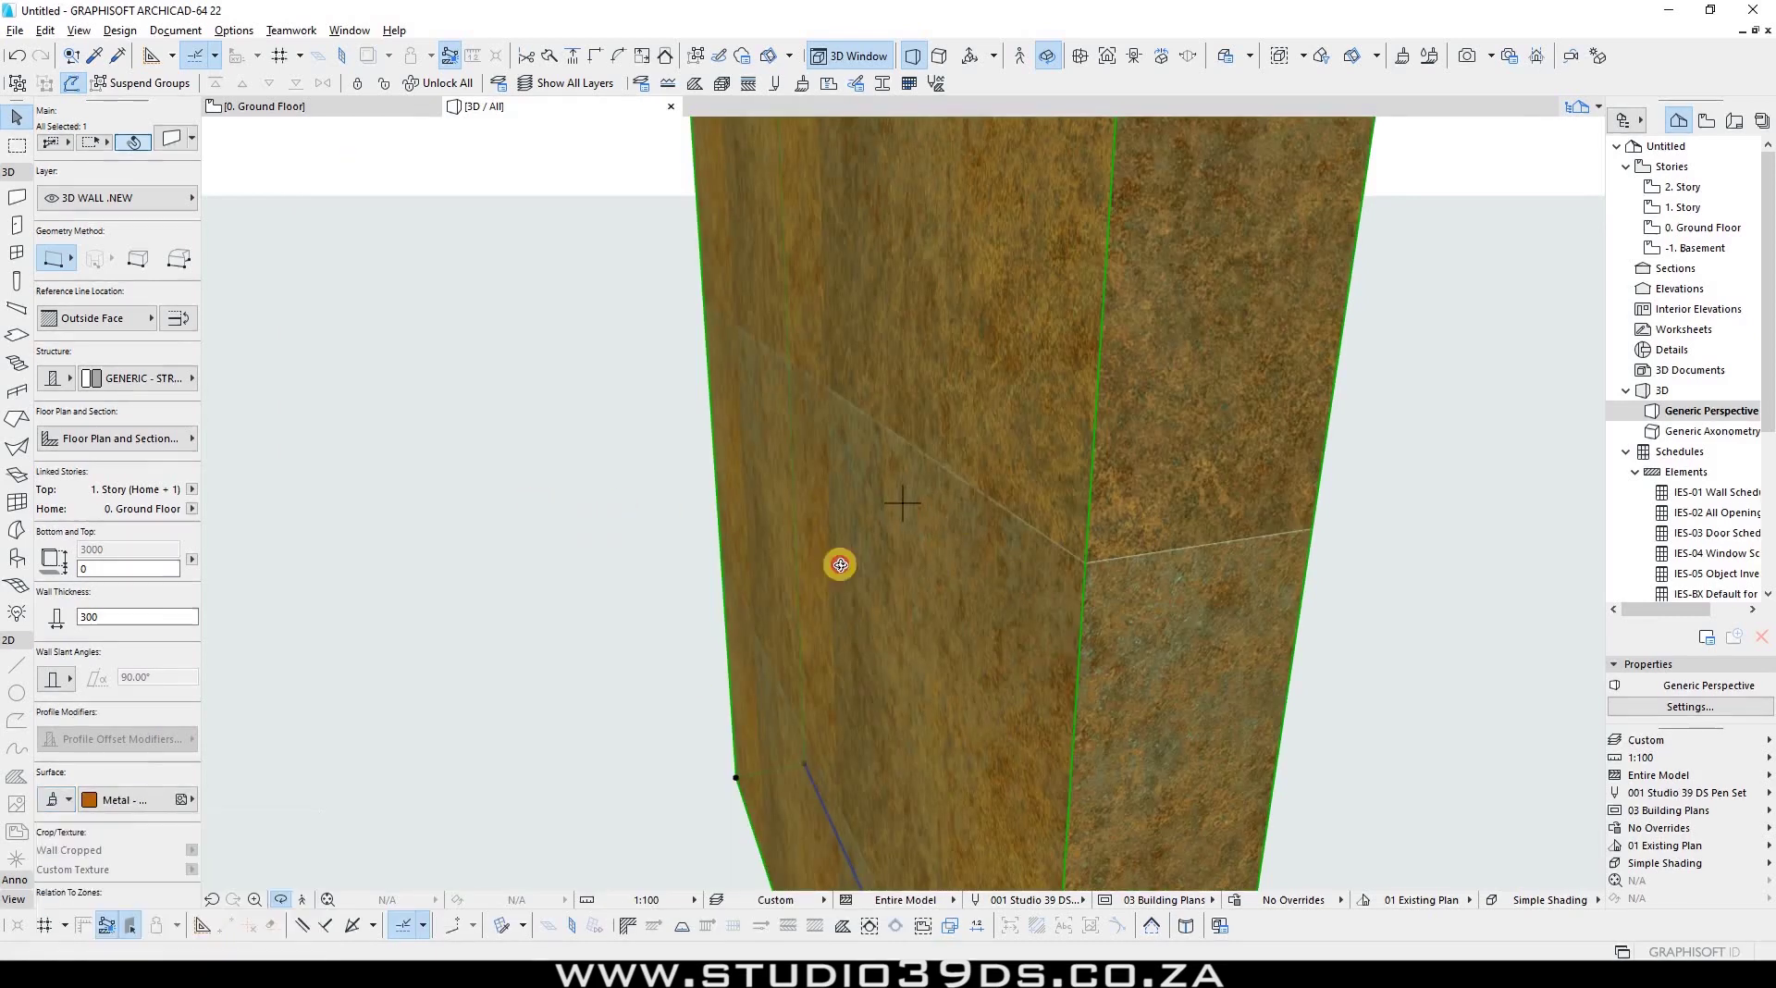
Step: Examine the corten texture's tiling and visible seams on the wall's faces, both close up and from a distance
scroll(1086, 547, "down", 5)
left_click_drag(659, 458, 1209, 408)
scroll(1048, 428, "up", 5)
scroll(912, 464, "down", 5)
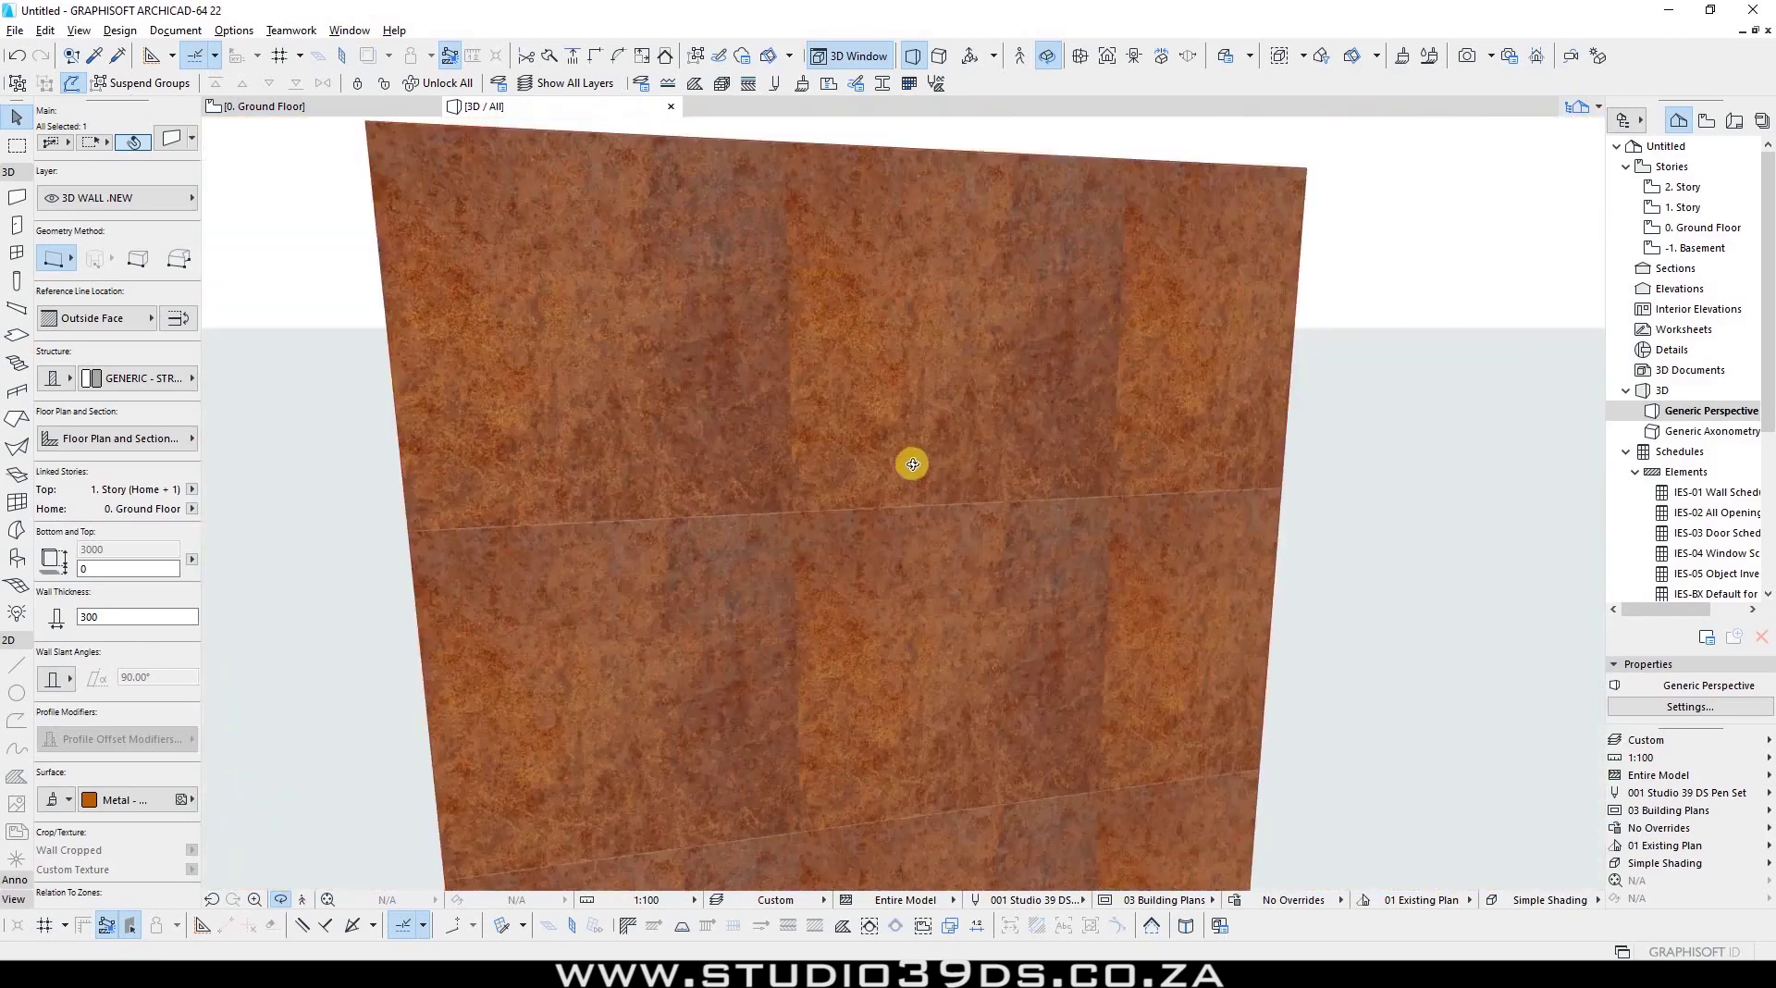
scroll(729, 420, "up", 5)
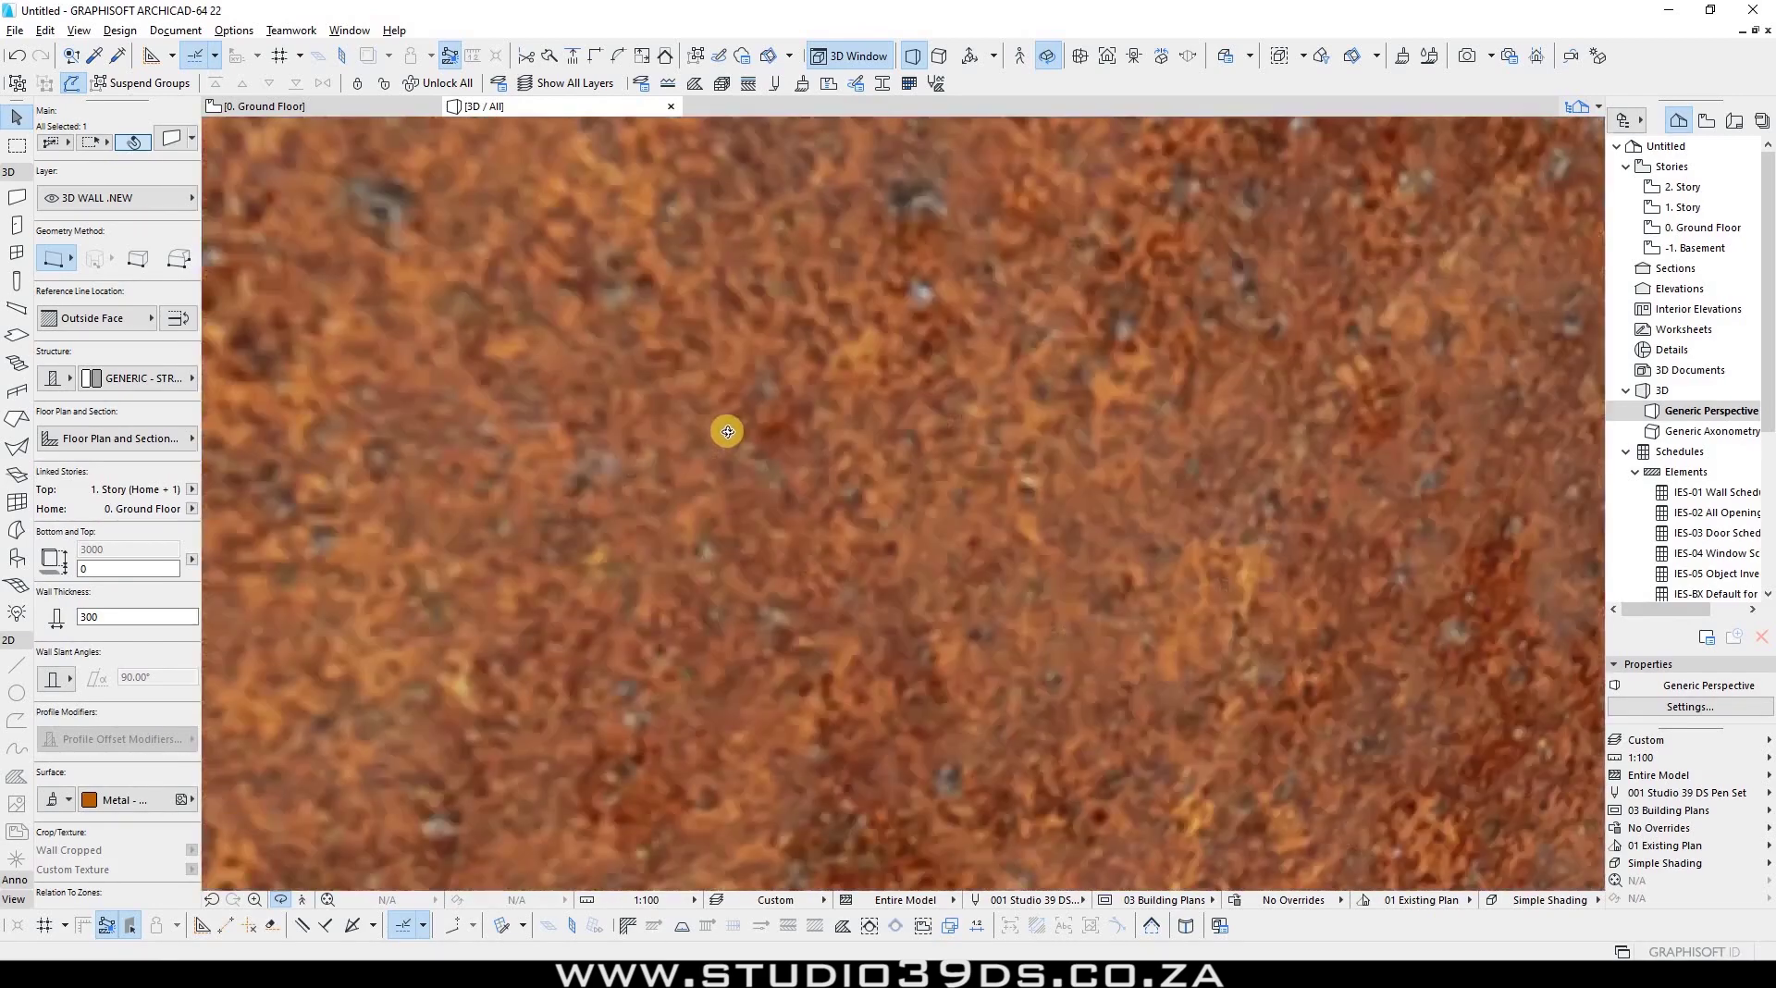
scroll(725, 429, "down", 3)
scroll(904, 496, "down", 2)
left_click_drag(924, 546, 979, 504)
key("Escape")
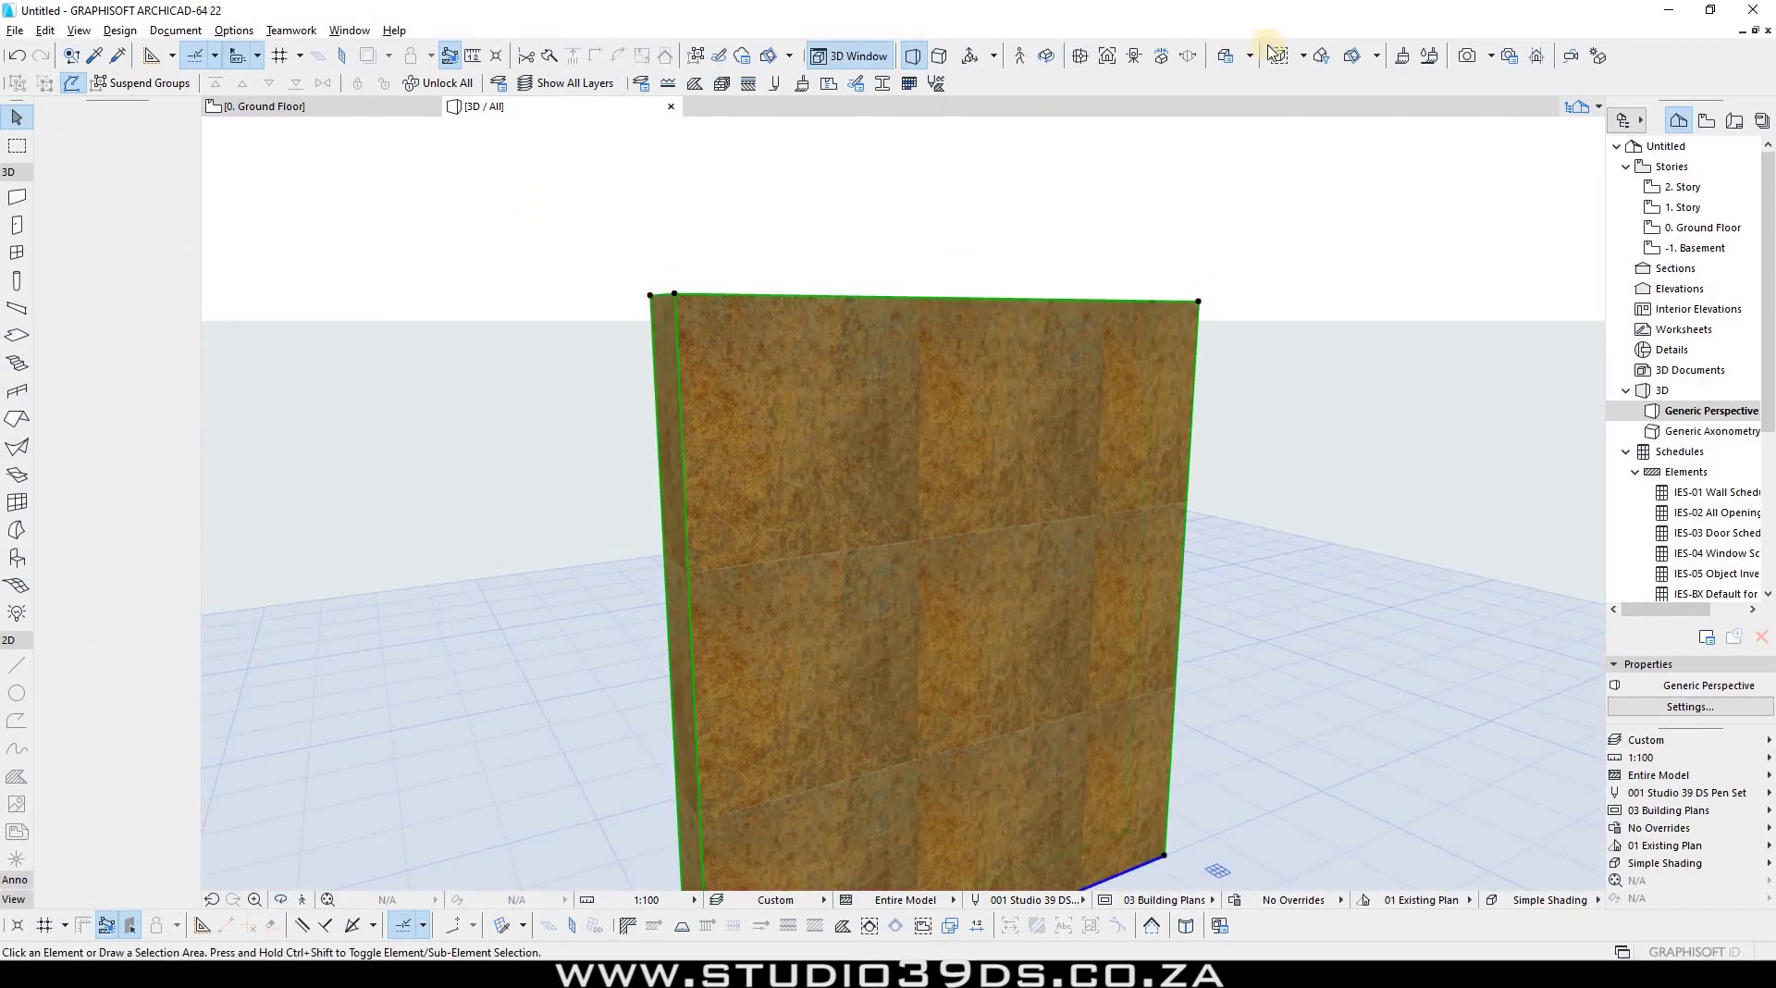
Step: In the Metal - Corten Steel surface's Basic Engine settings, mirror the texture in both directions and save the surface
left_click(804, 85)
key("Escape")
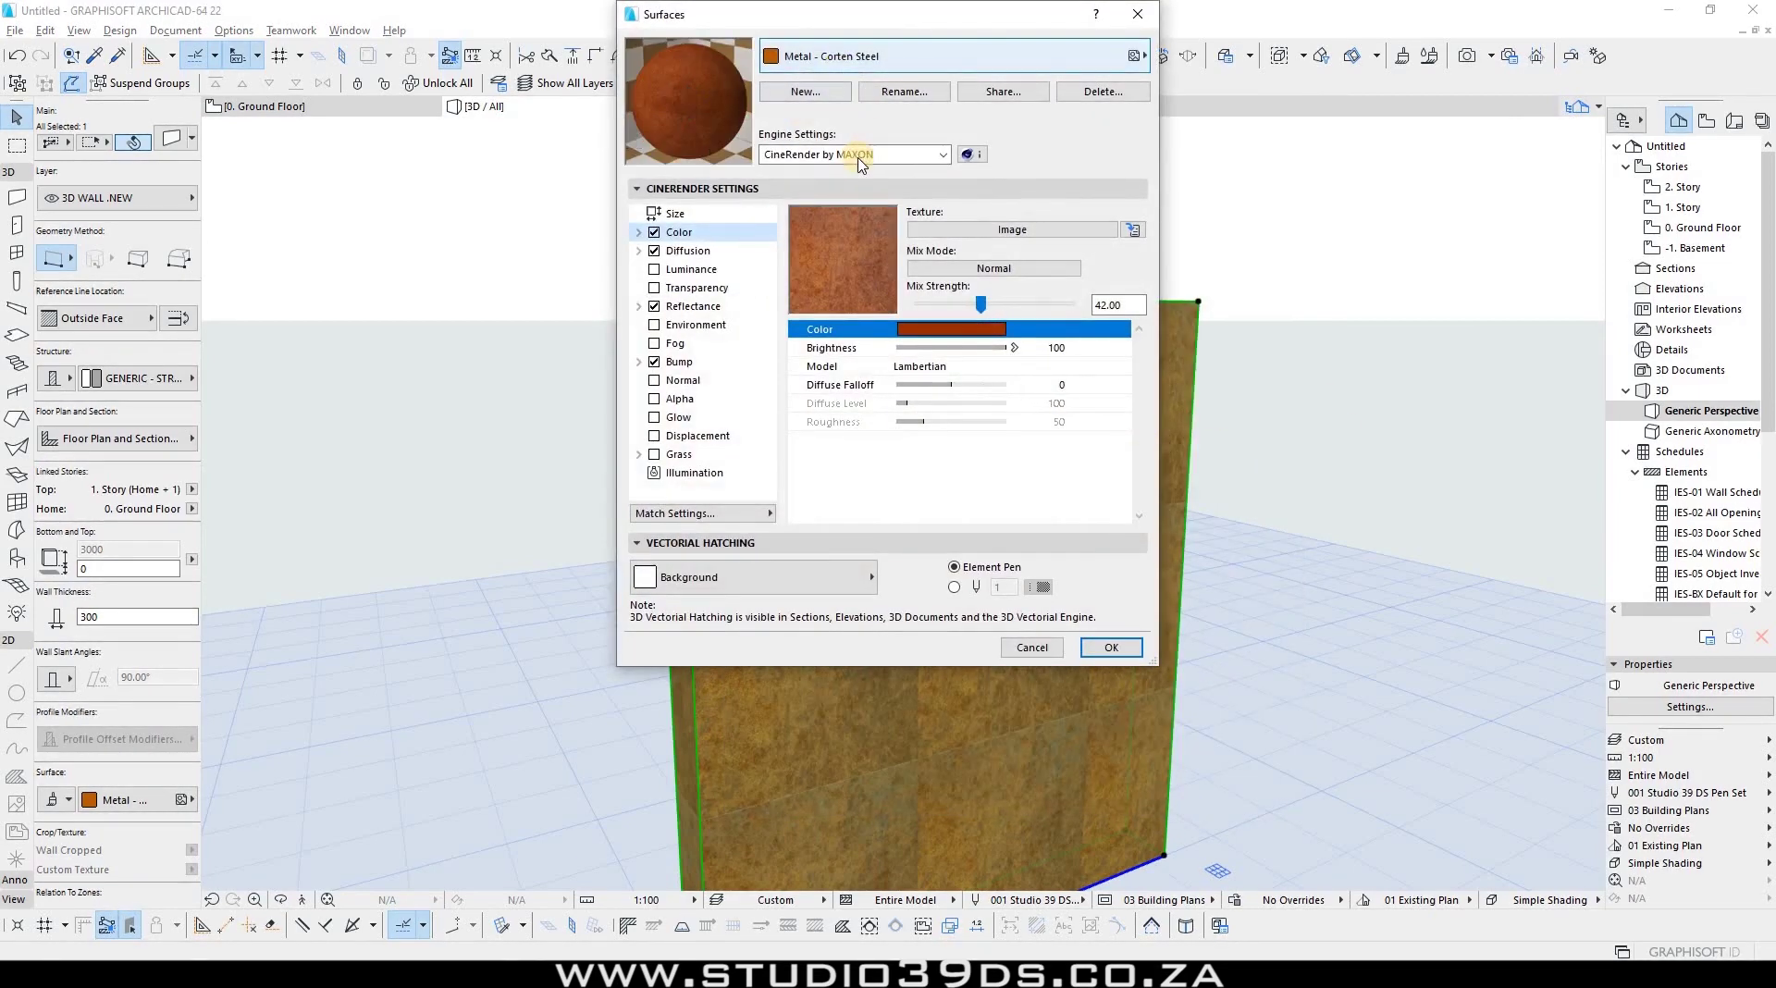
left_click(841, 154)
left_click(797, 173)
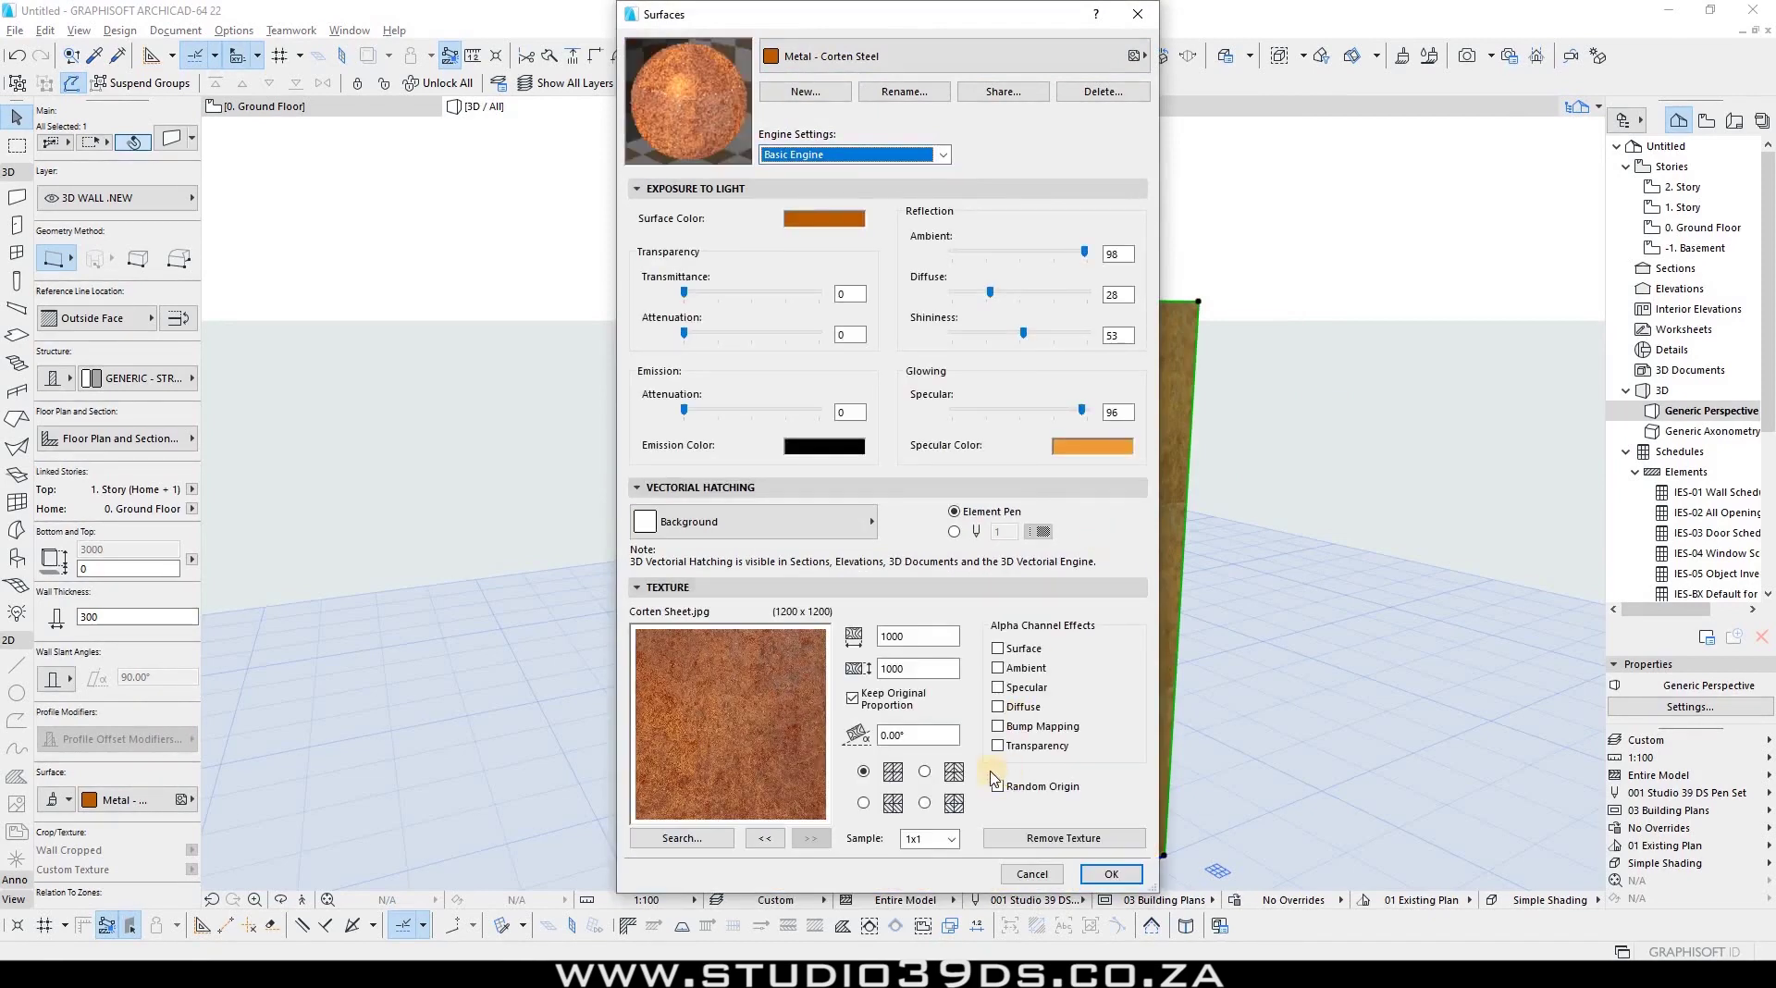
left_click(954, 803)
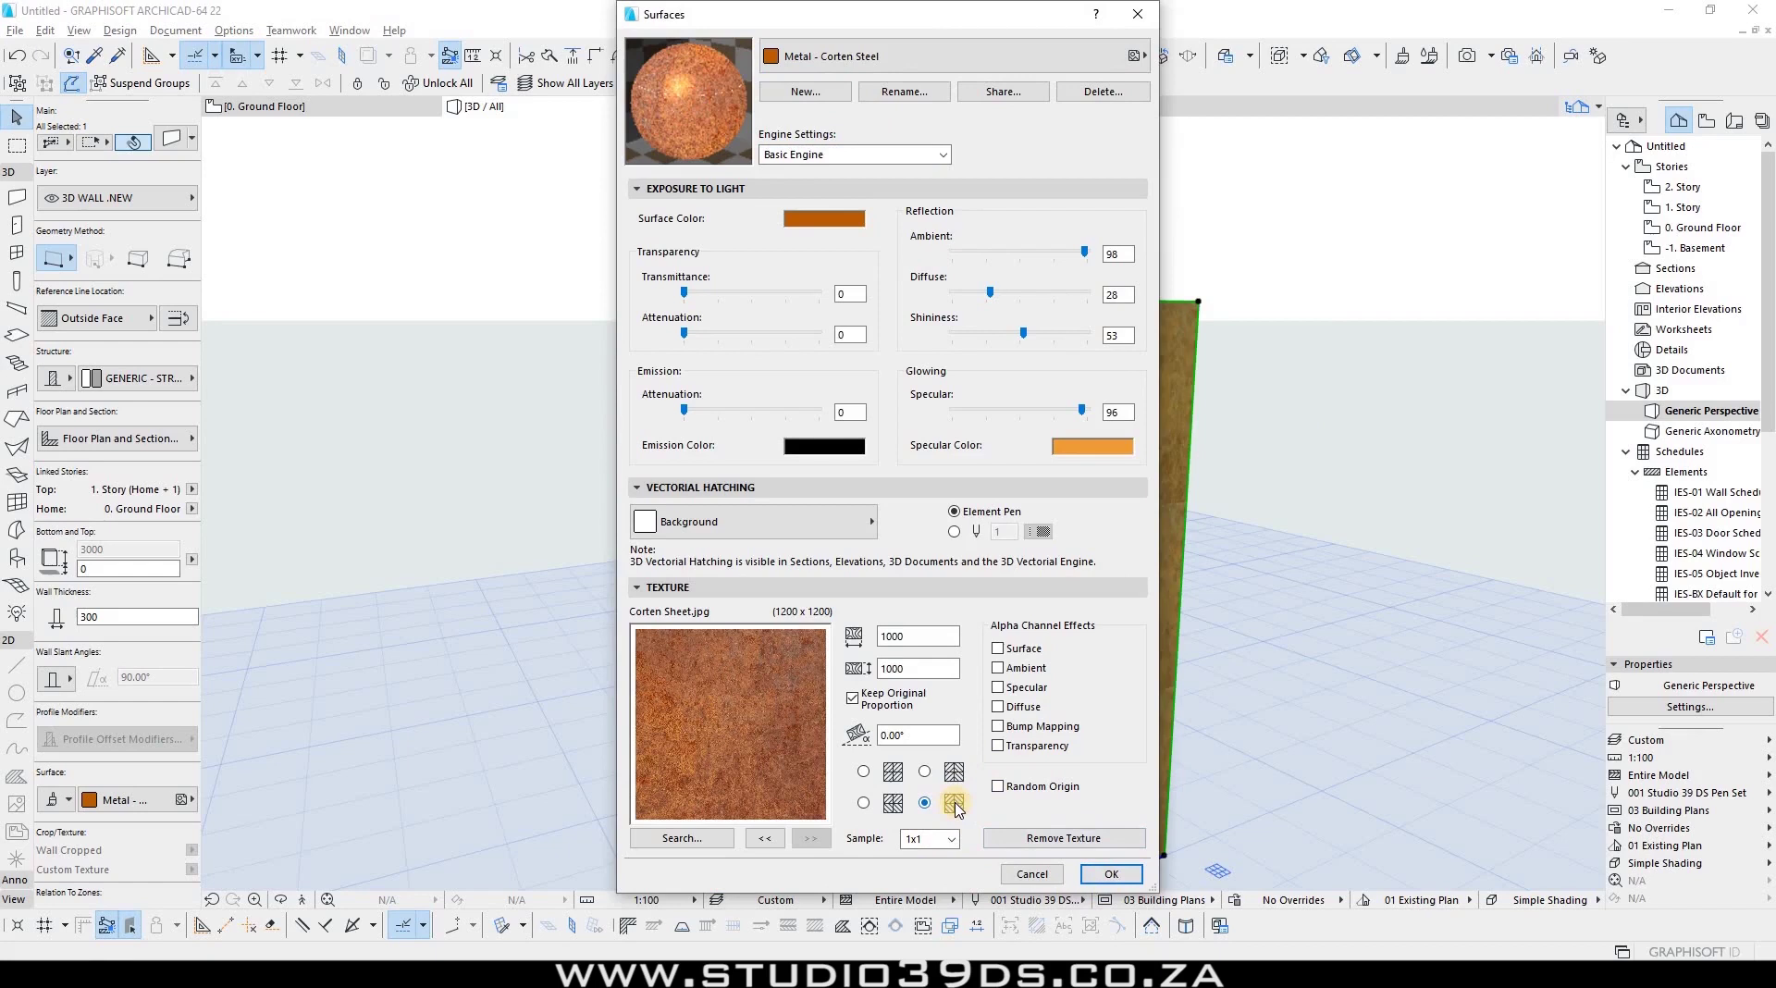
left_click(1115, 873)
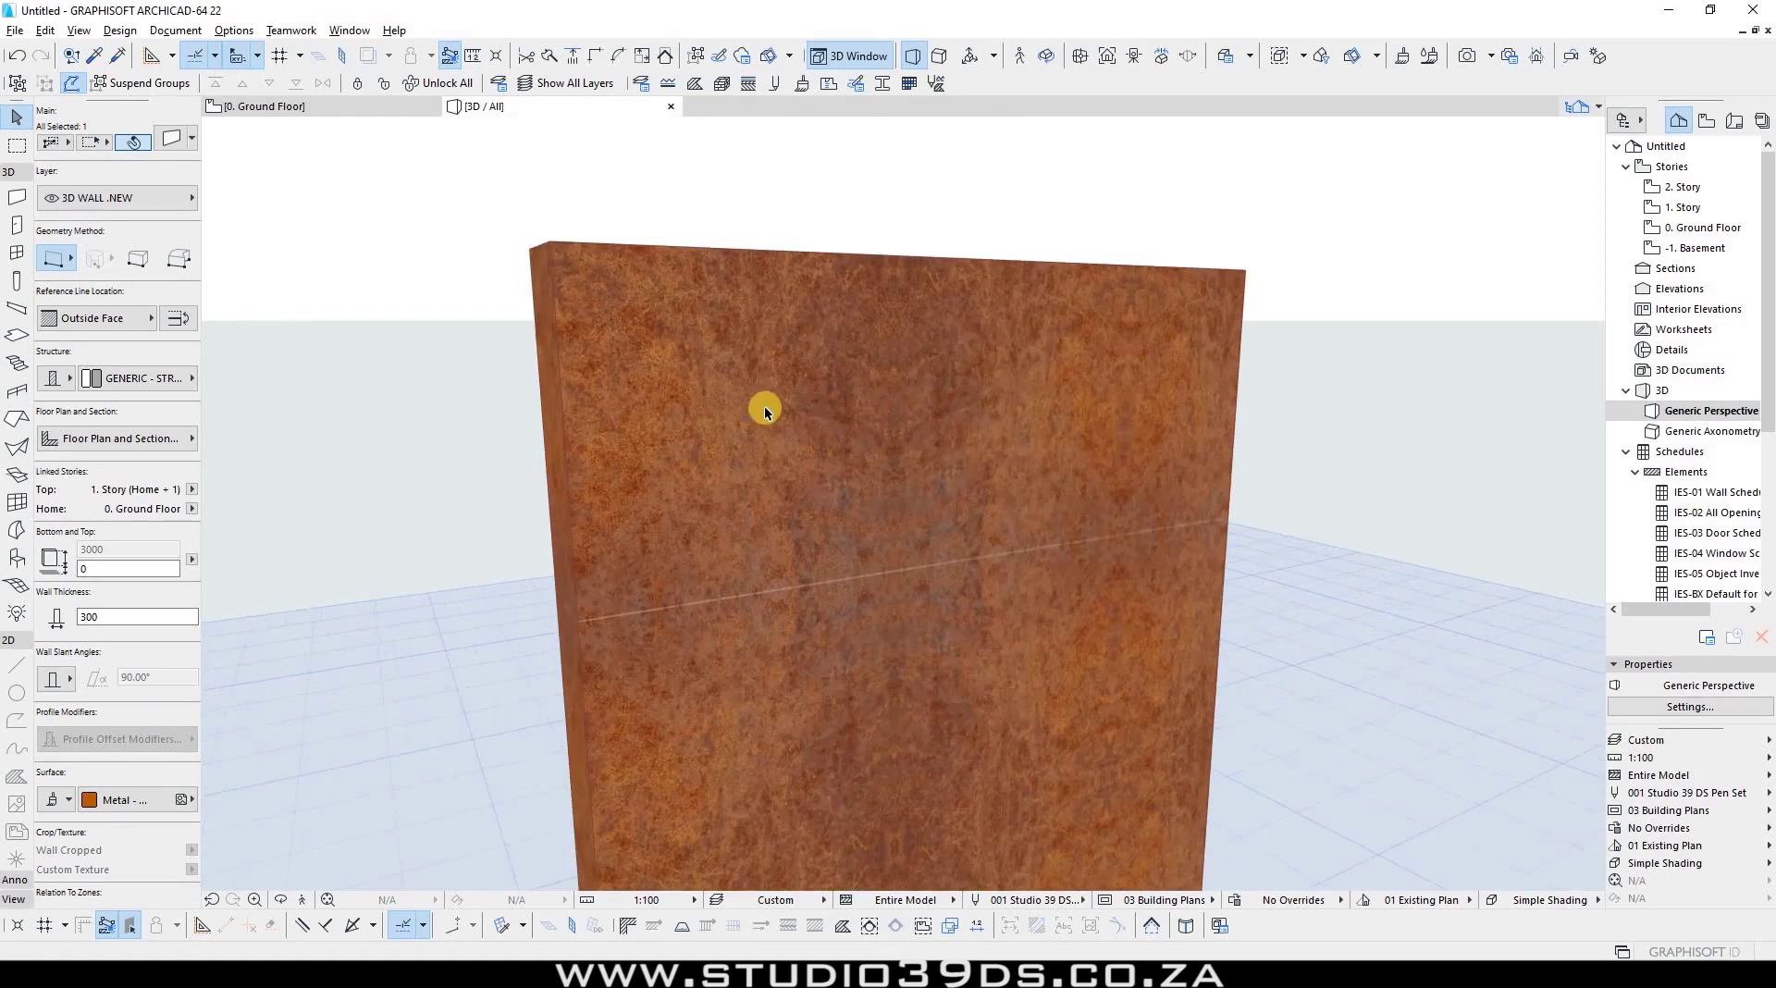
Step: Examine the mirrored corten texture and its seams on the wall from several angles and distances
middle_click_drag(678, 397, 797, 503, "shift")
scroll(765, 483, "up", 5)
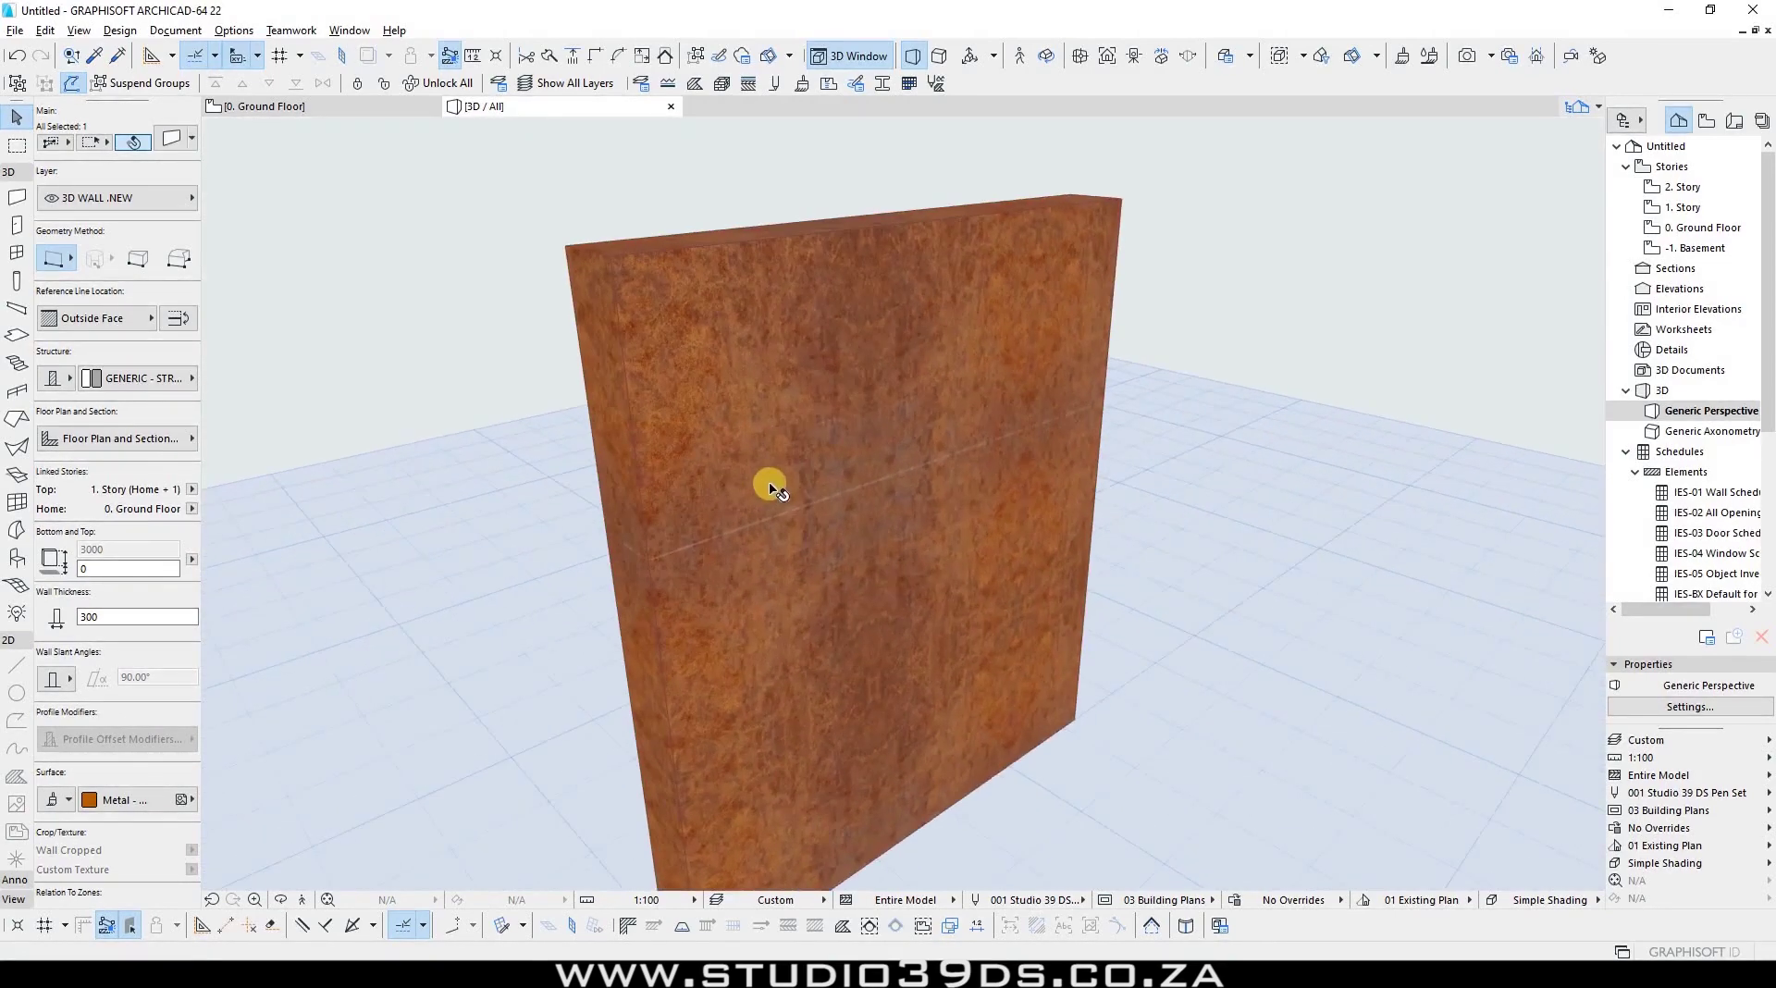
scroll(791, 513, "down", 8)
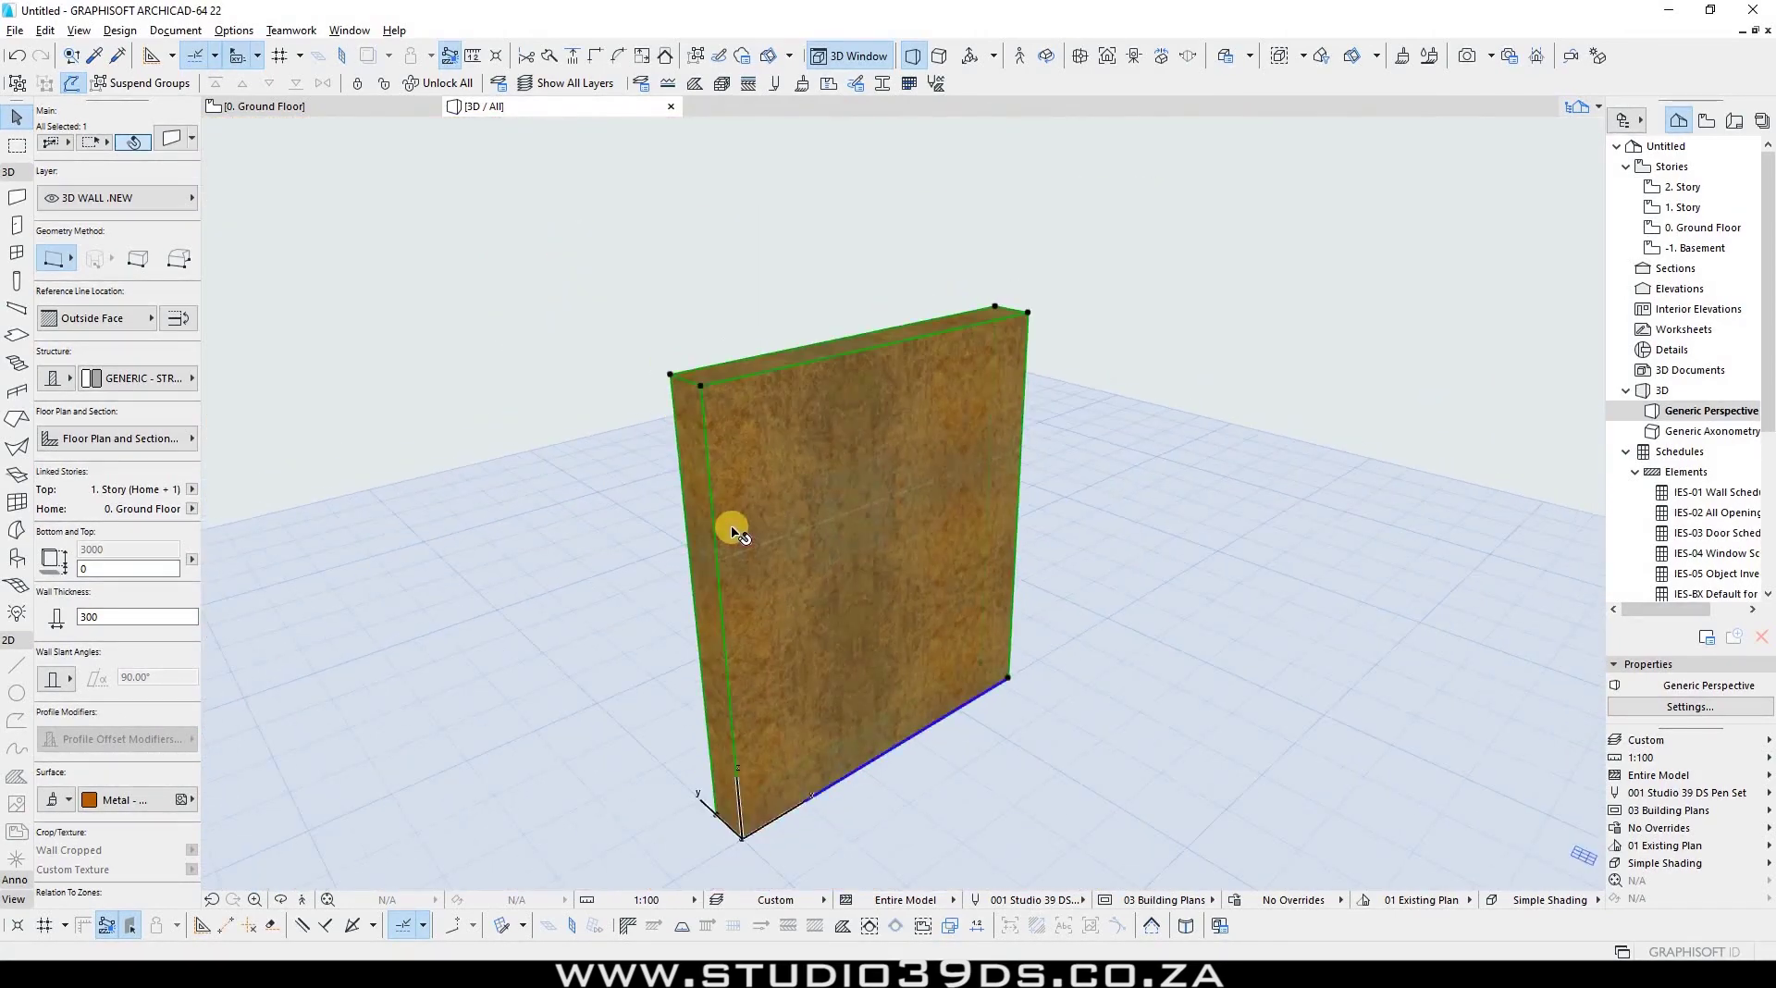
scroll(847, 529, "up", 8)
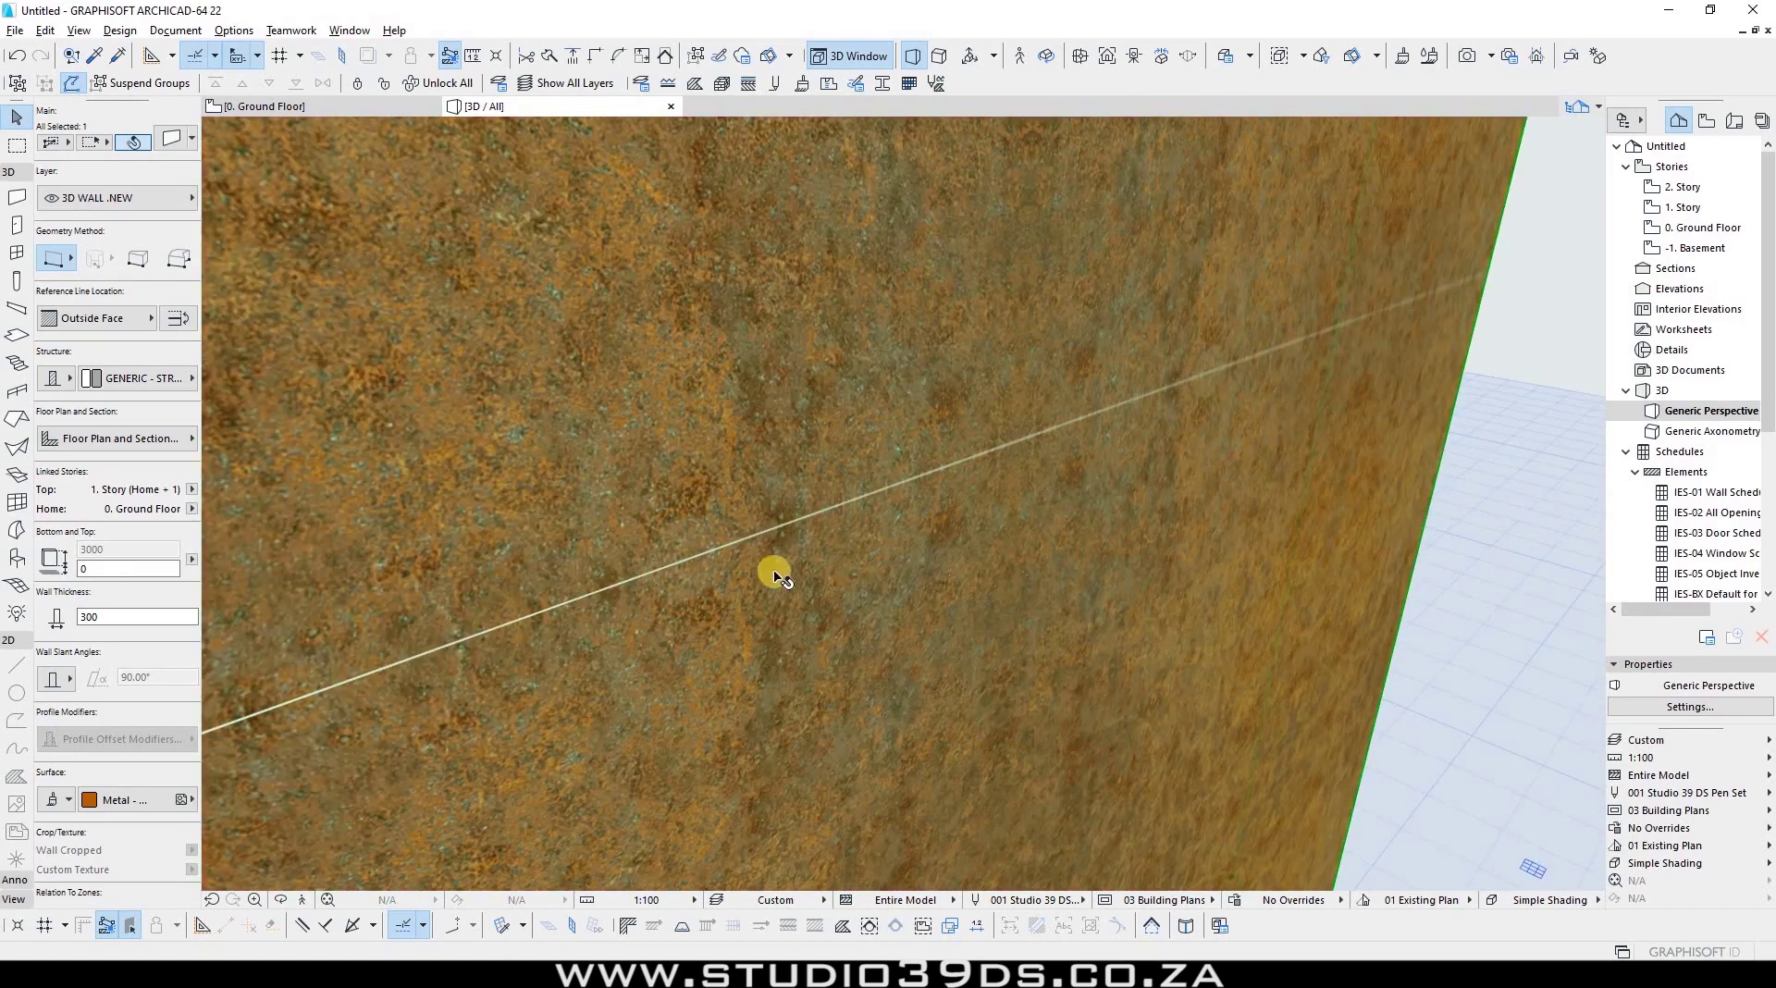
scroll(754, 557, "down", 1)
scroll(755, 557, "down", 7)
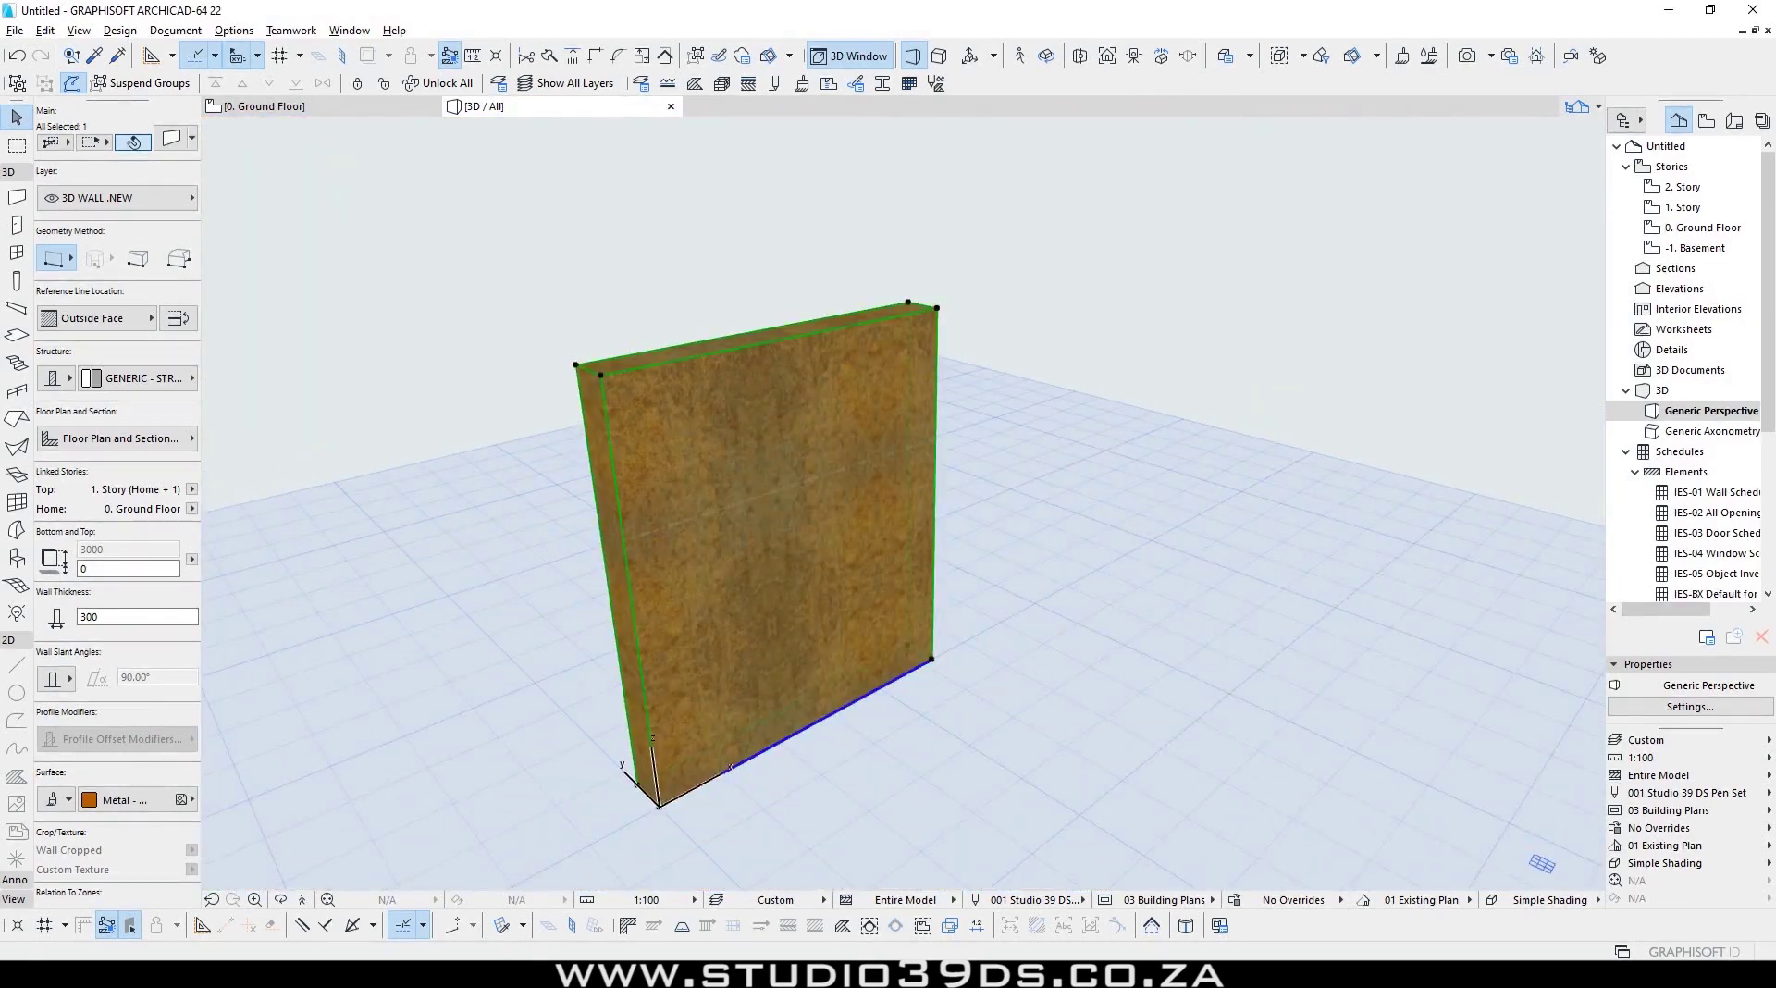
Step: Deselect the wall and review the Basic Engine settings of the Metal - Corten Steel surface
left_click(1162, 499)
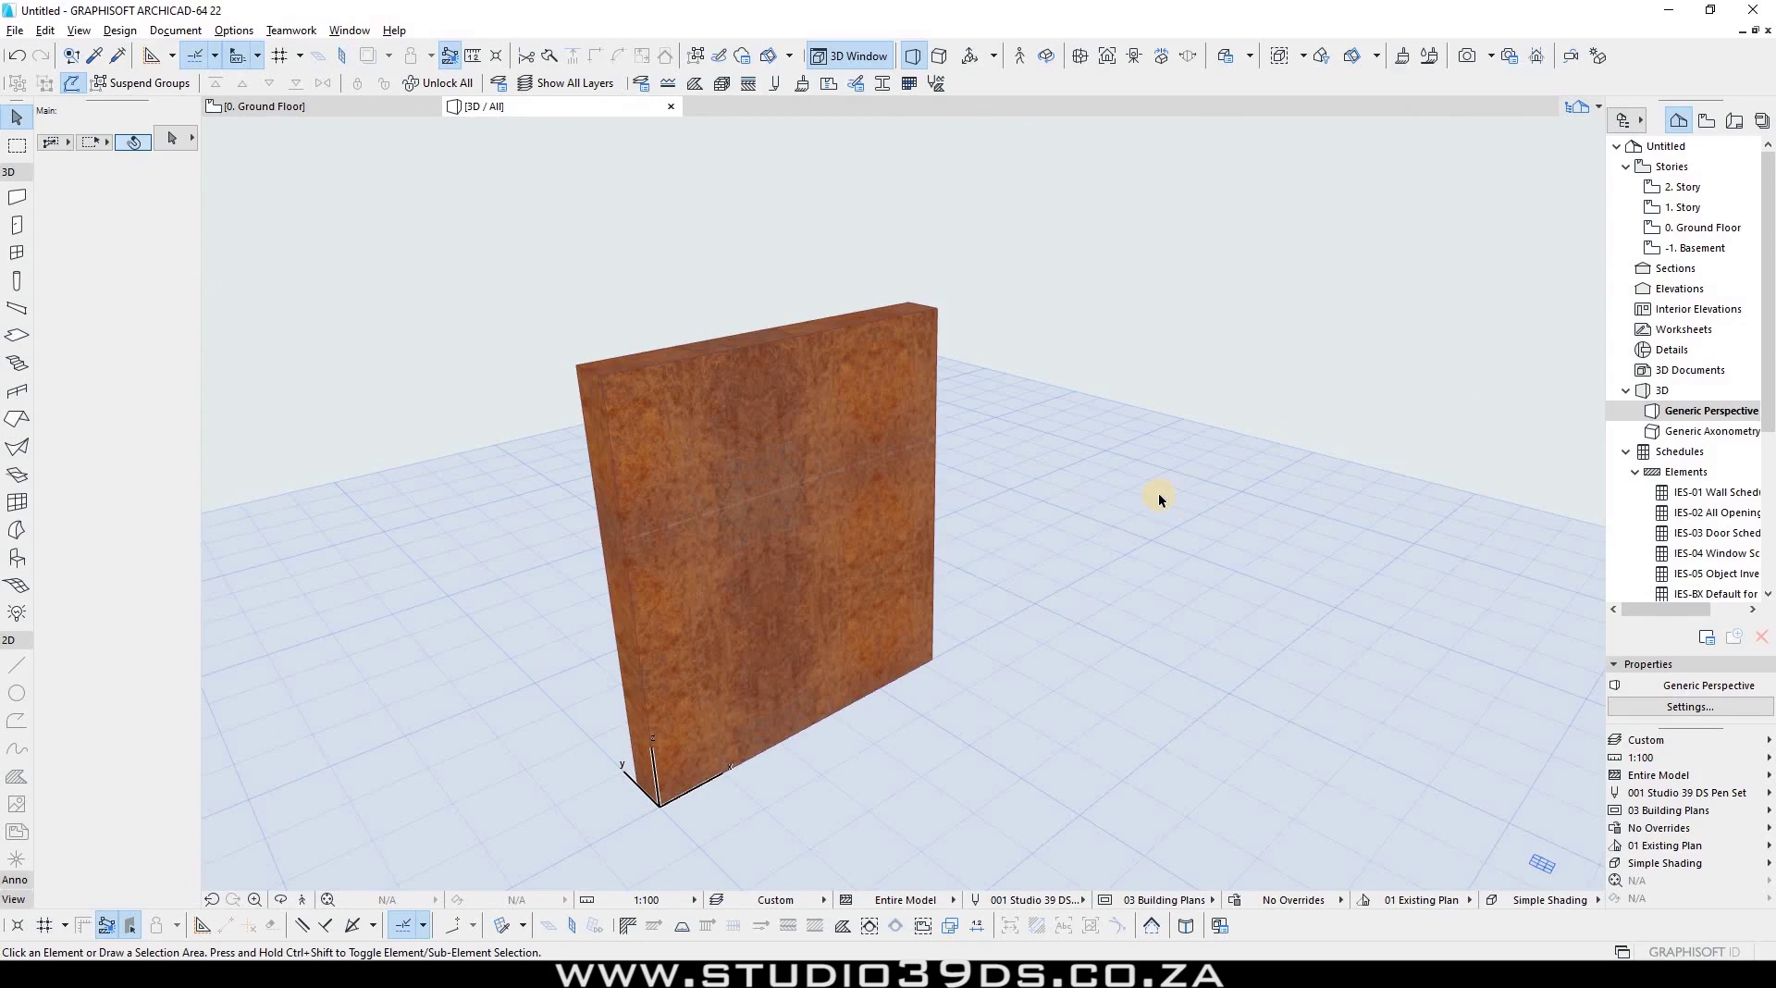
left_click(799, 86)
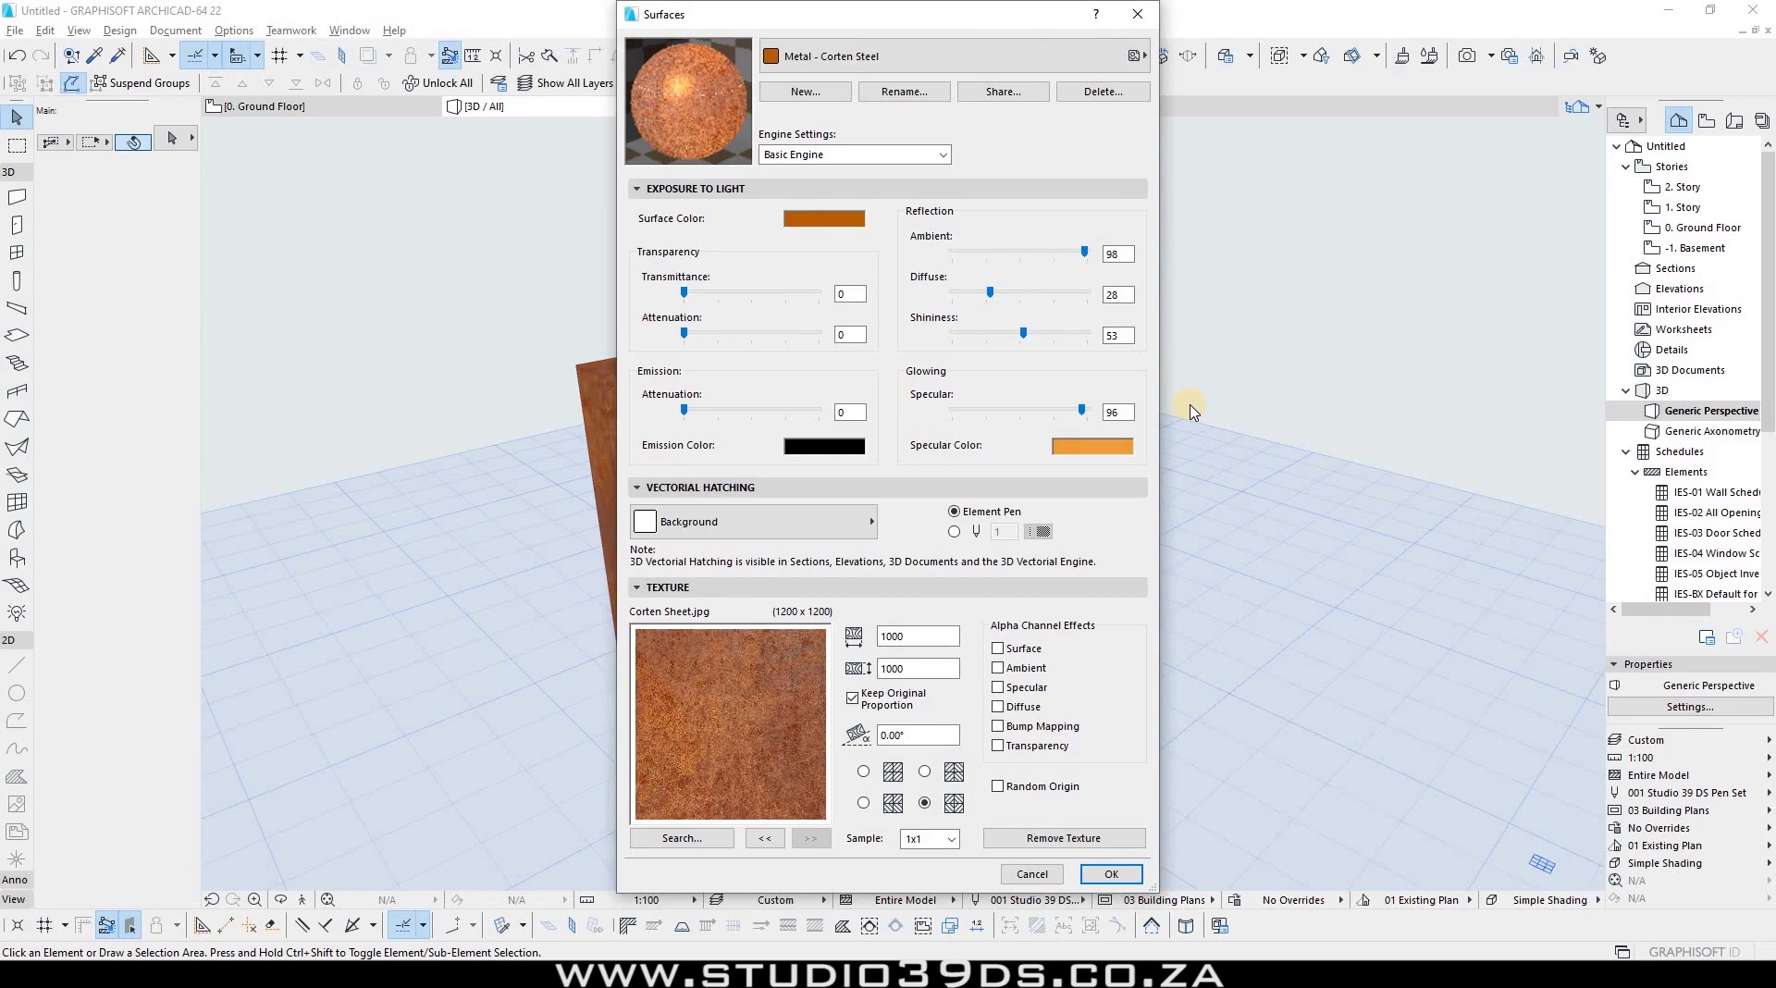
left_click(1111, 874)
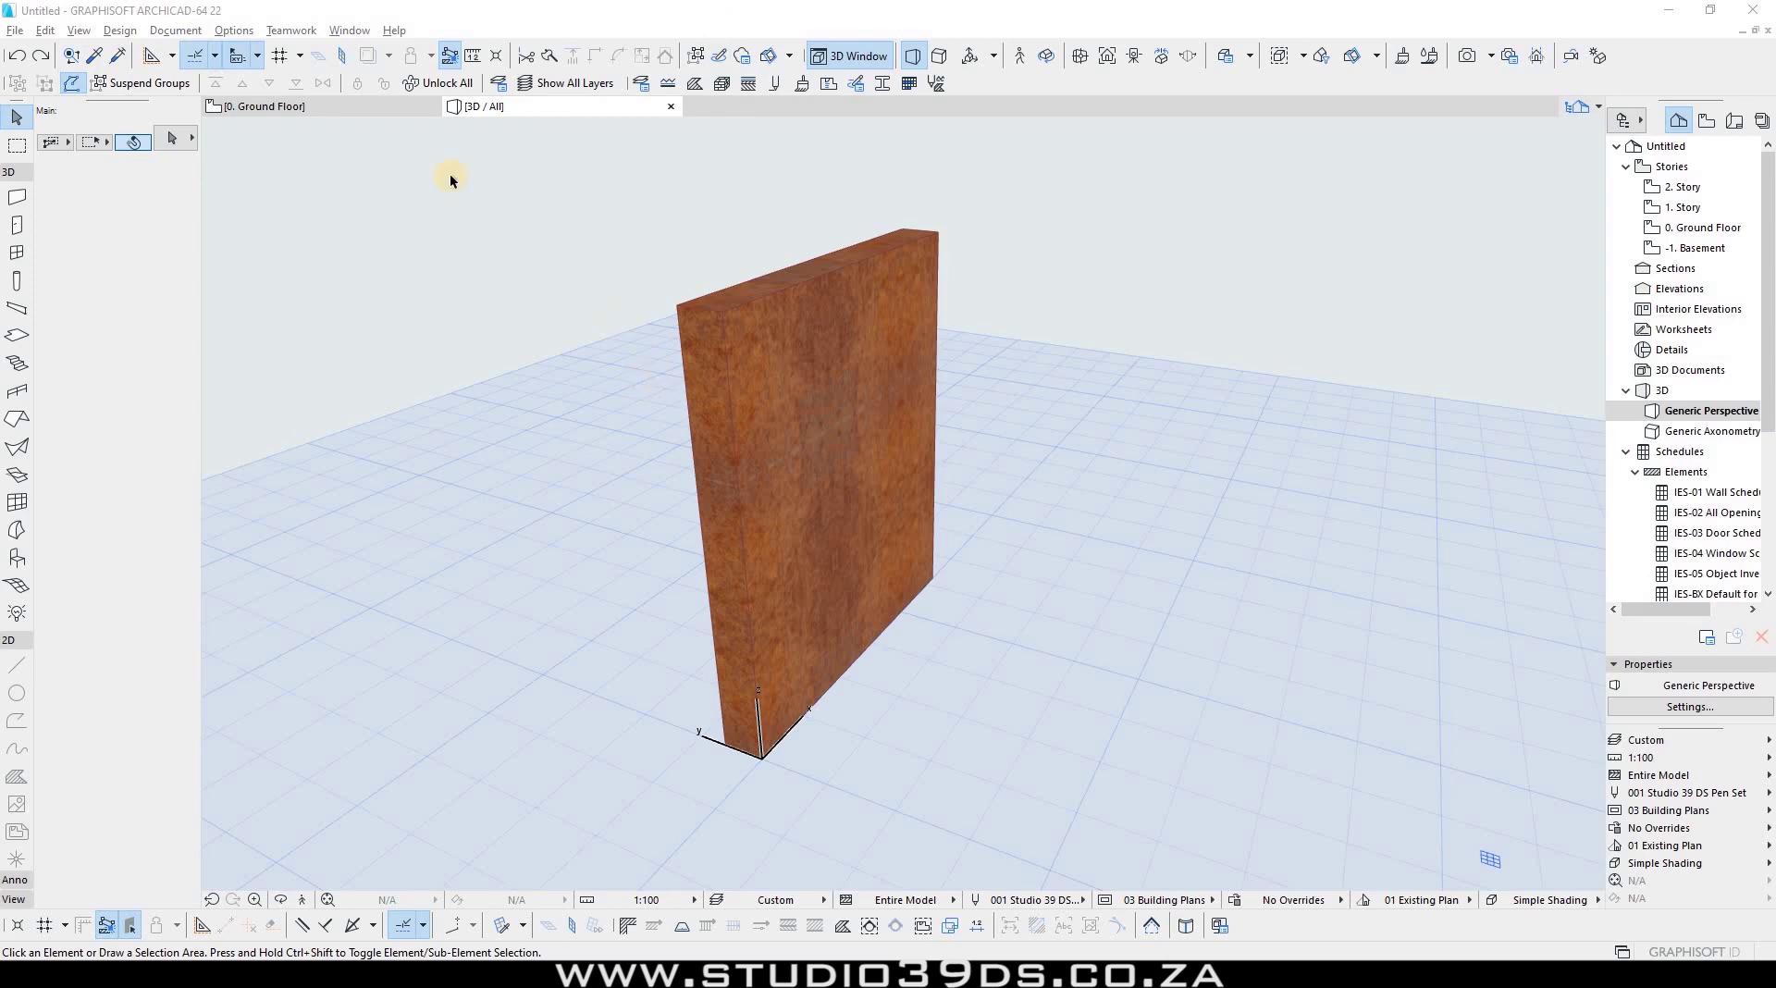
left_click(235, 30)
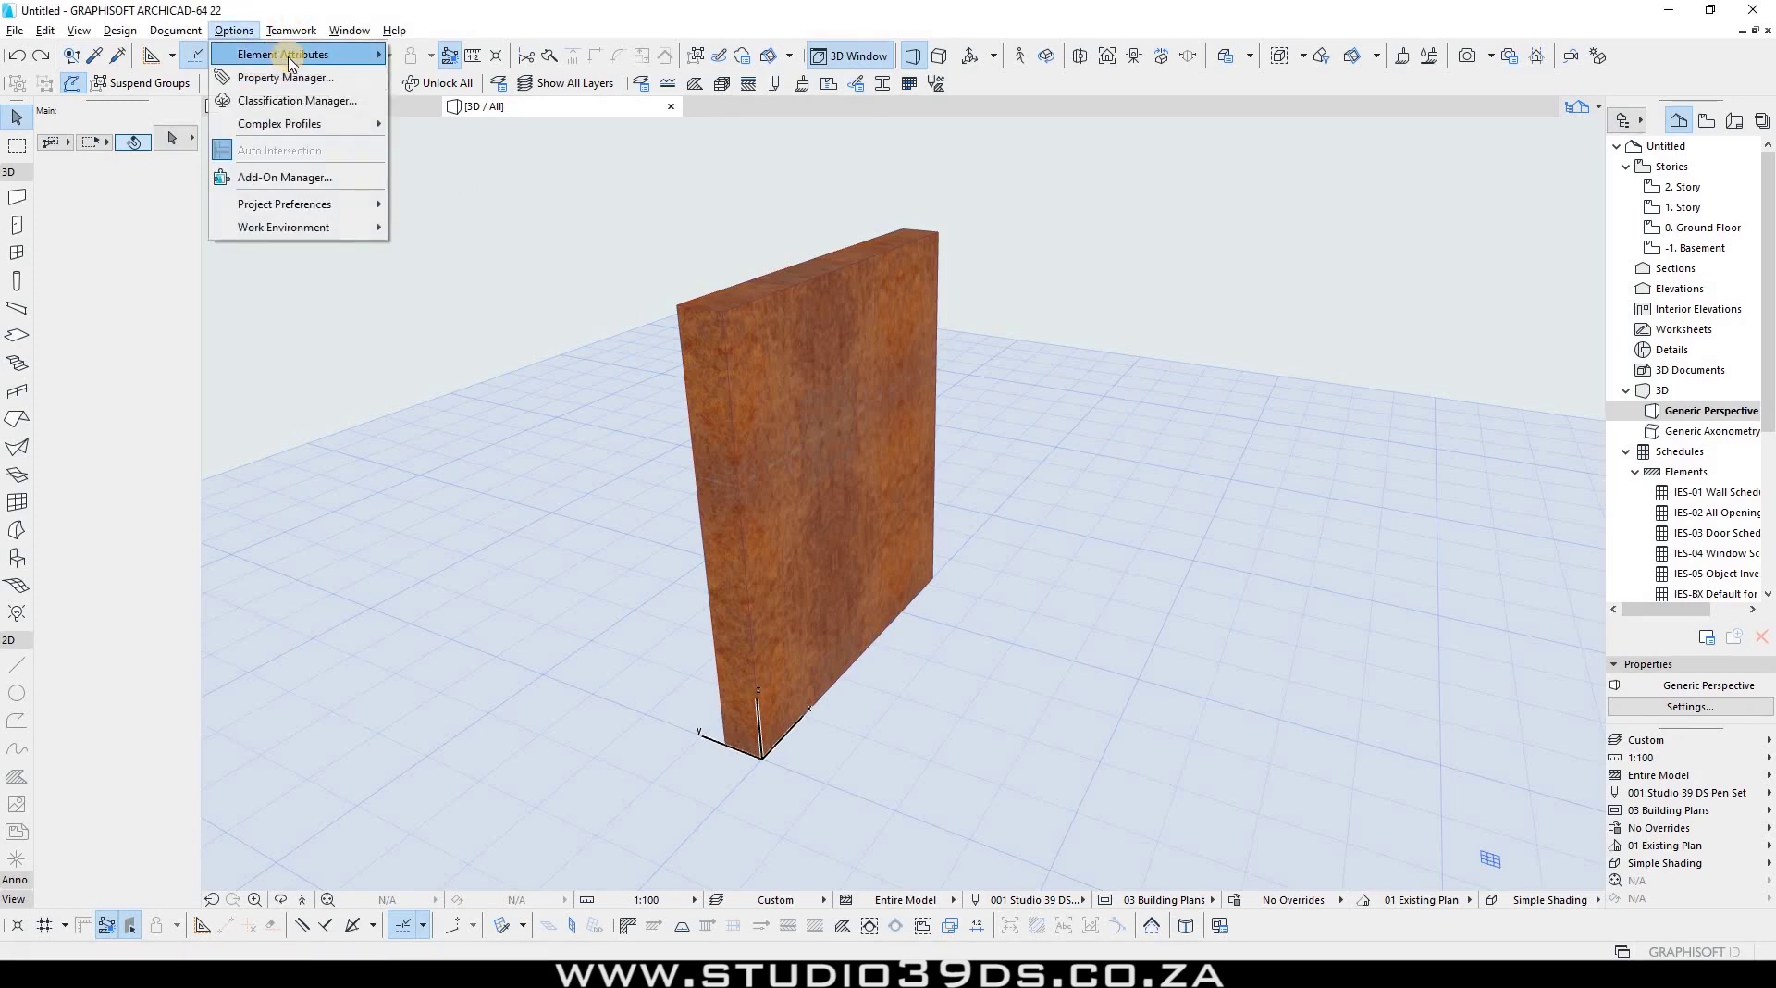
mouse_move(289, 61)
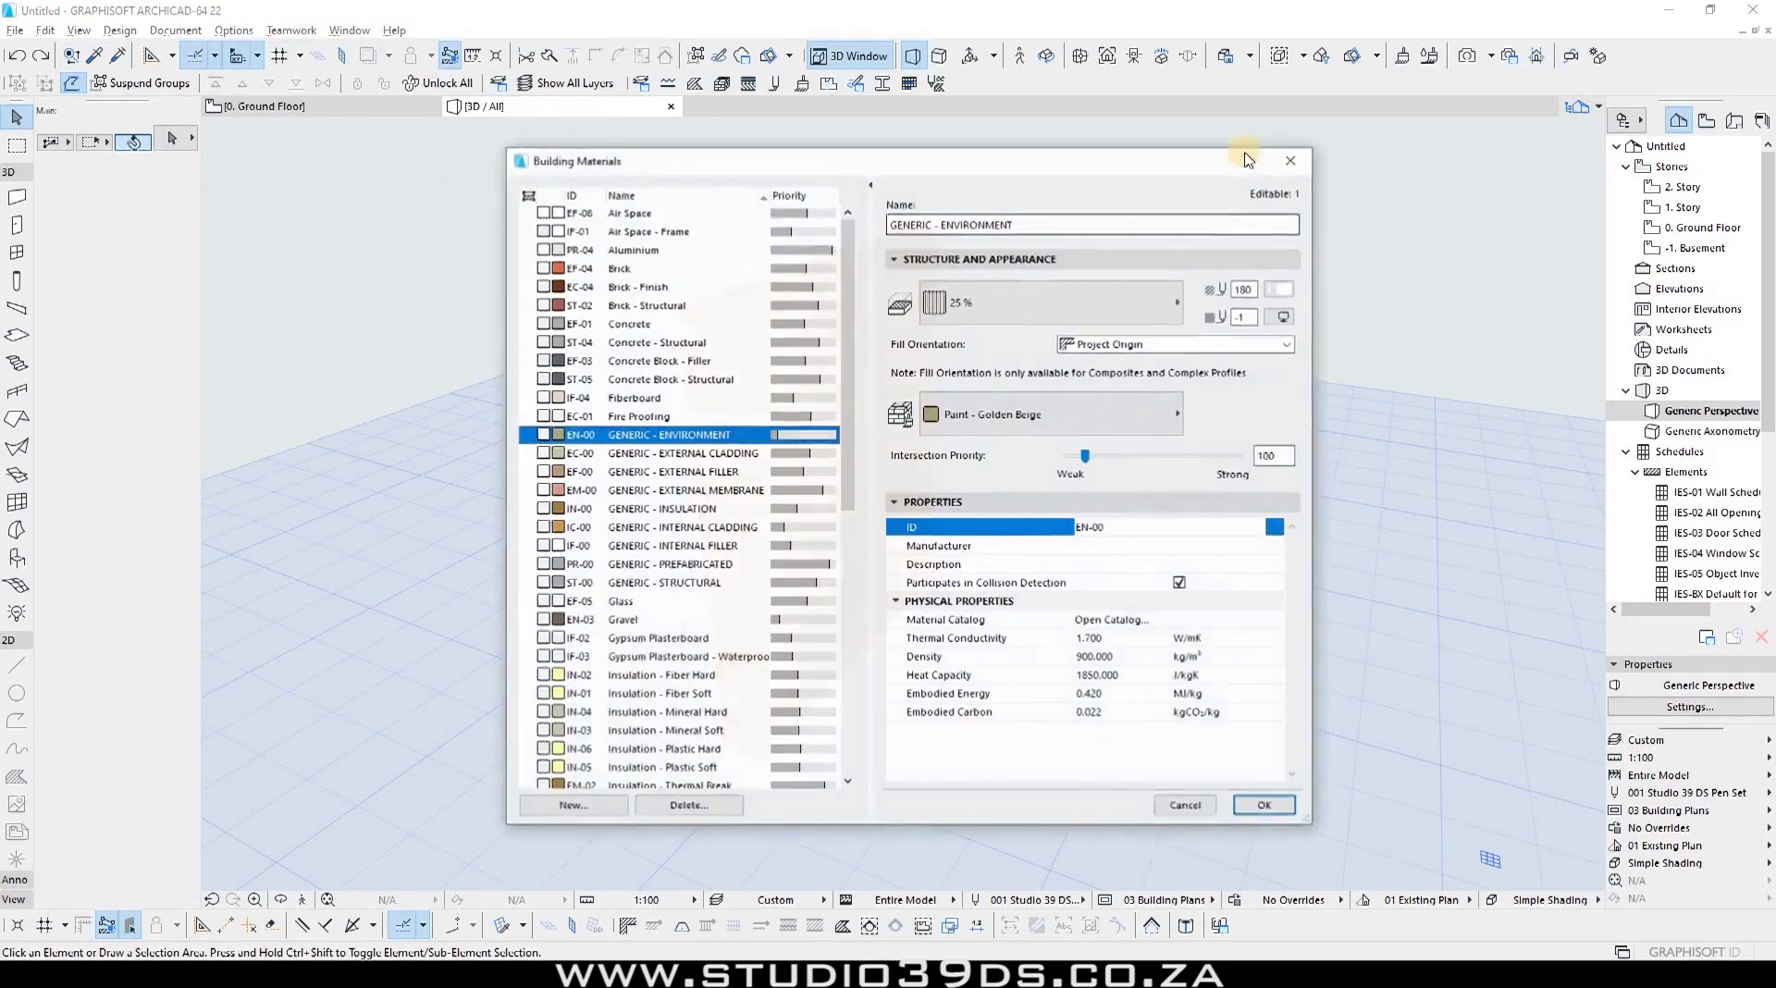
left_click(1311, 148)
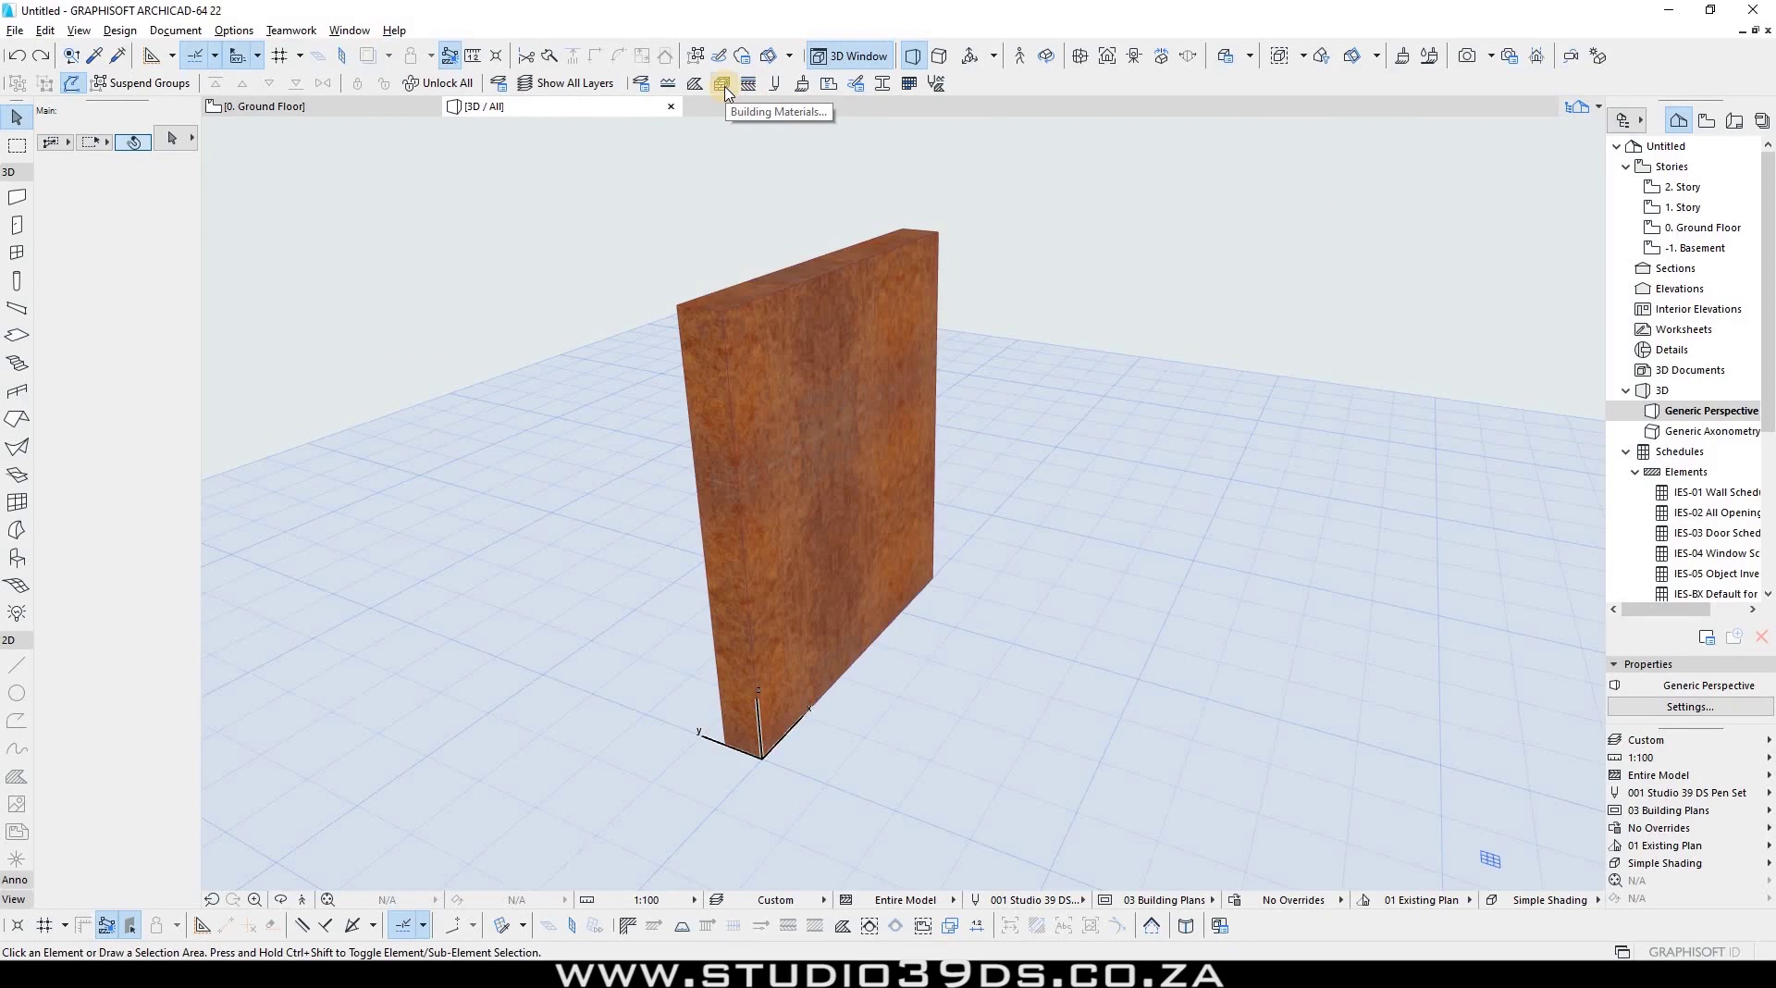
Step: Open the Building Materials settings and browse the full list of available materials
left_click(723, 84)
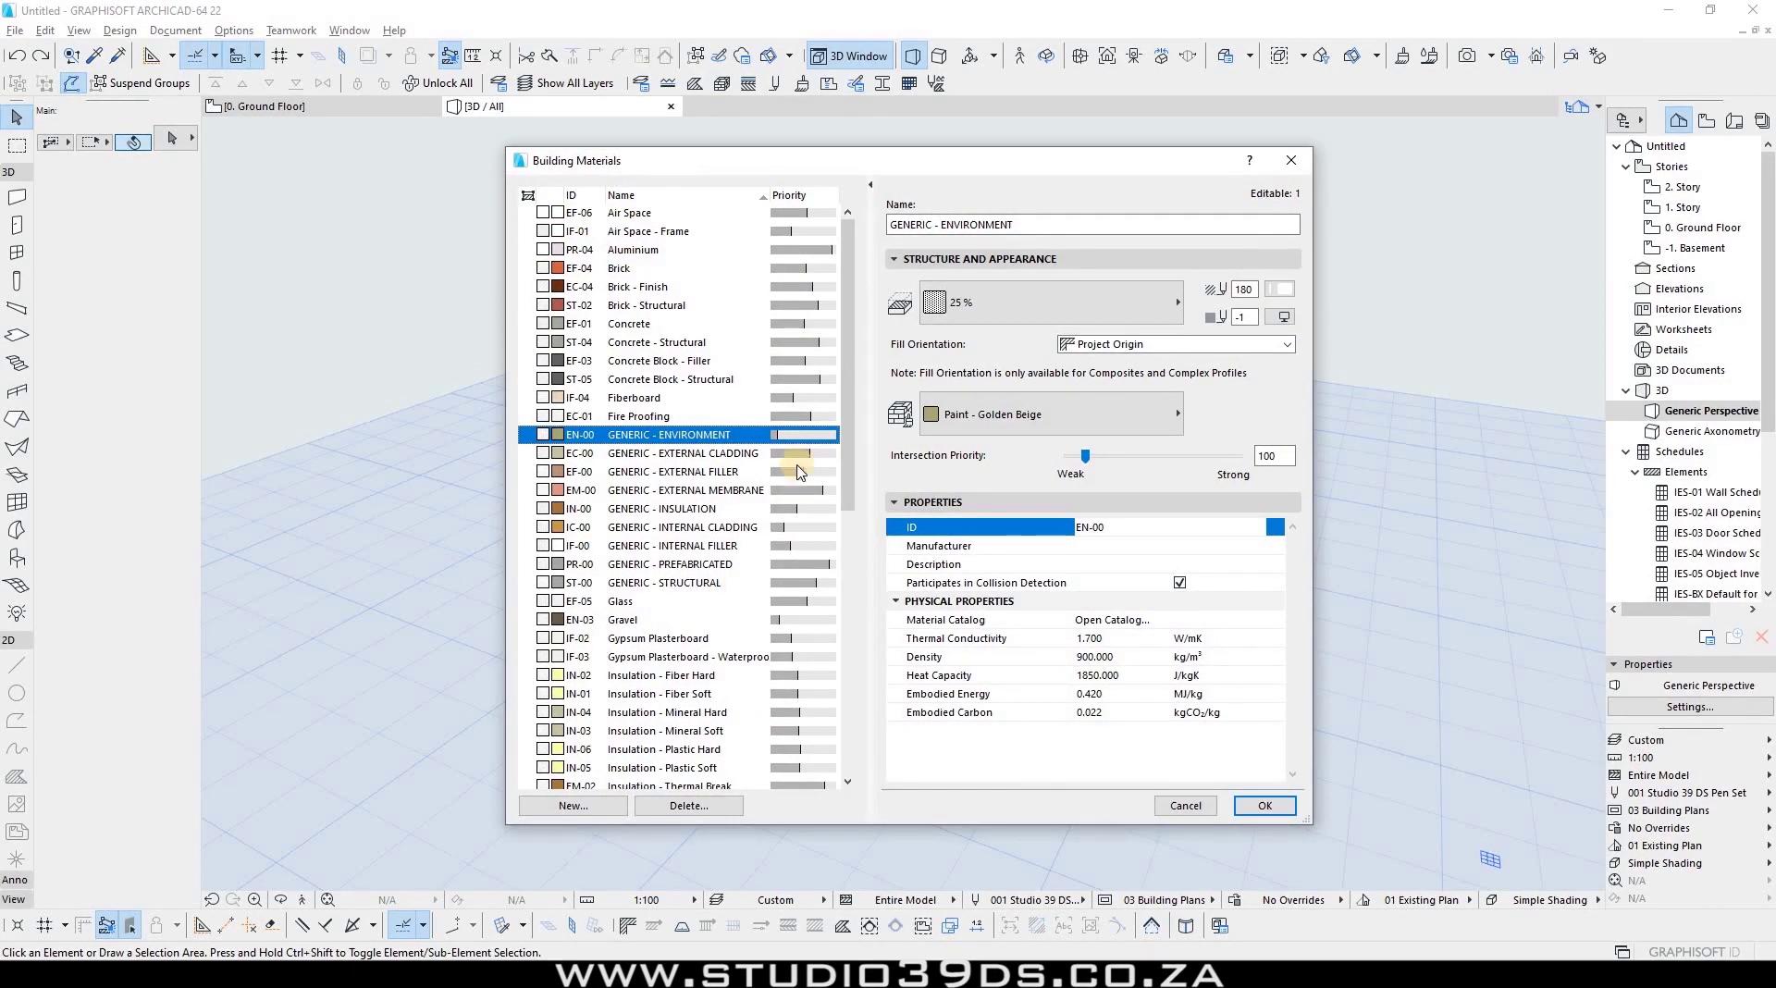
scroll(689, 342, "down", 10)
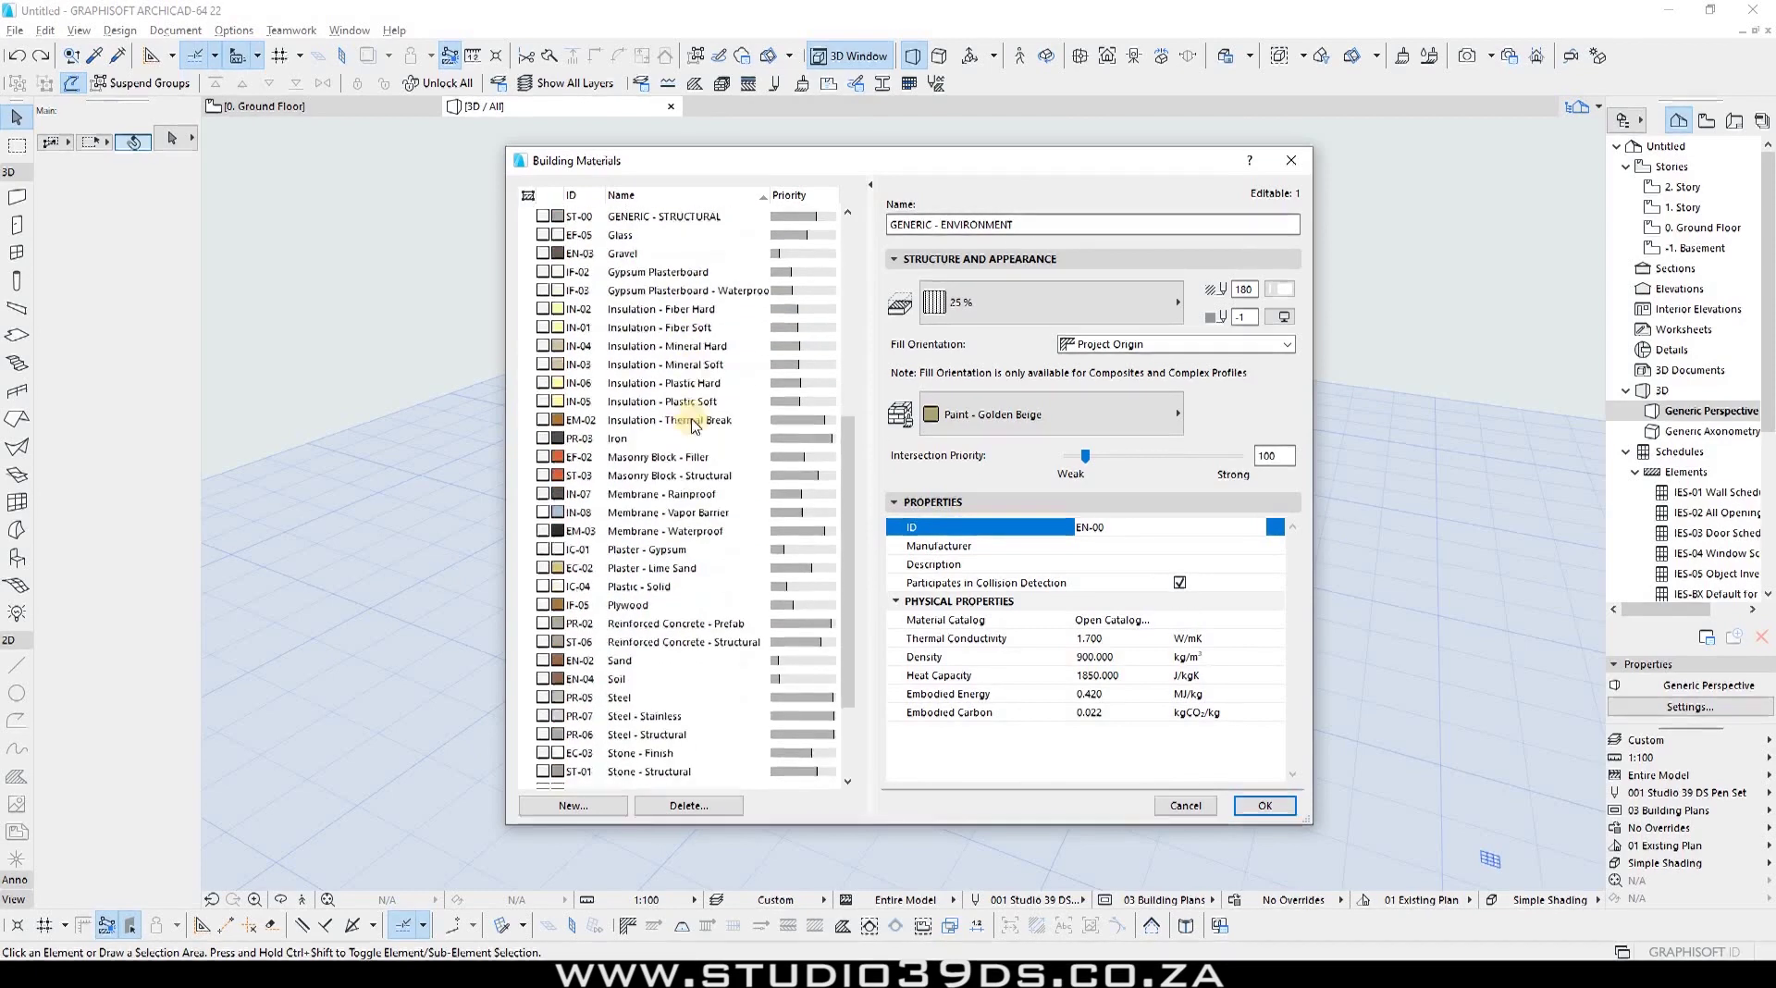
scroll(690, 430, "up", 6)
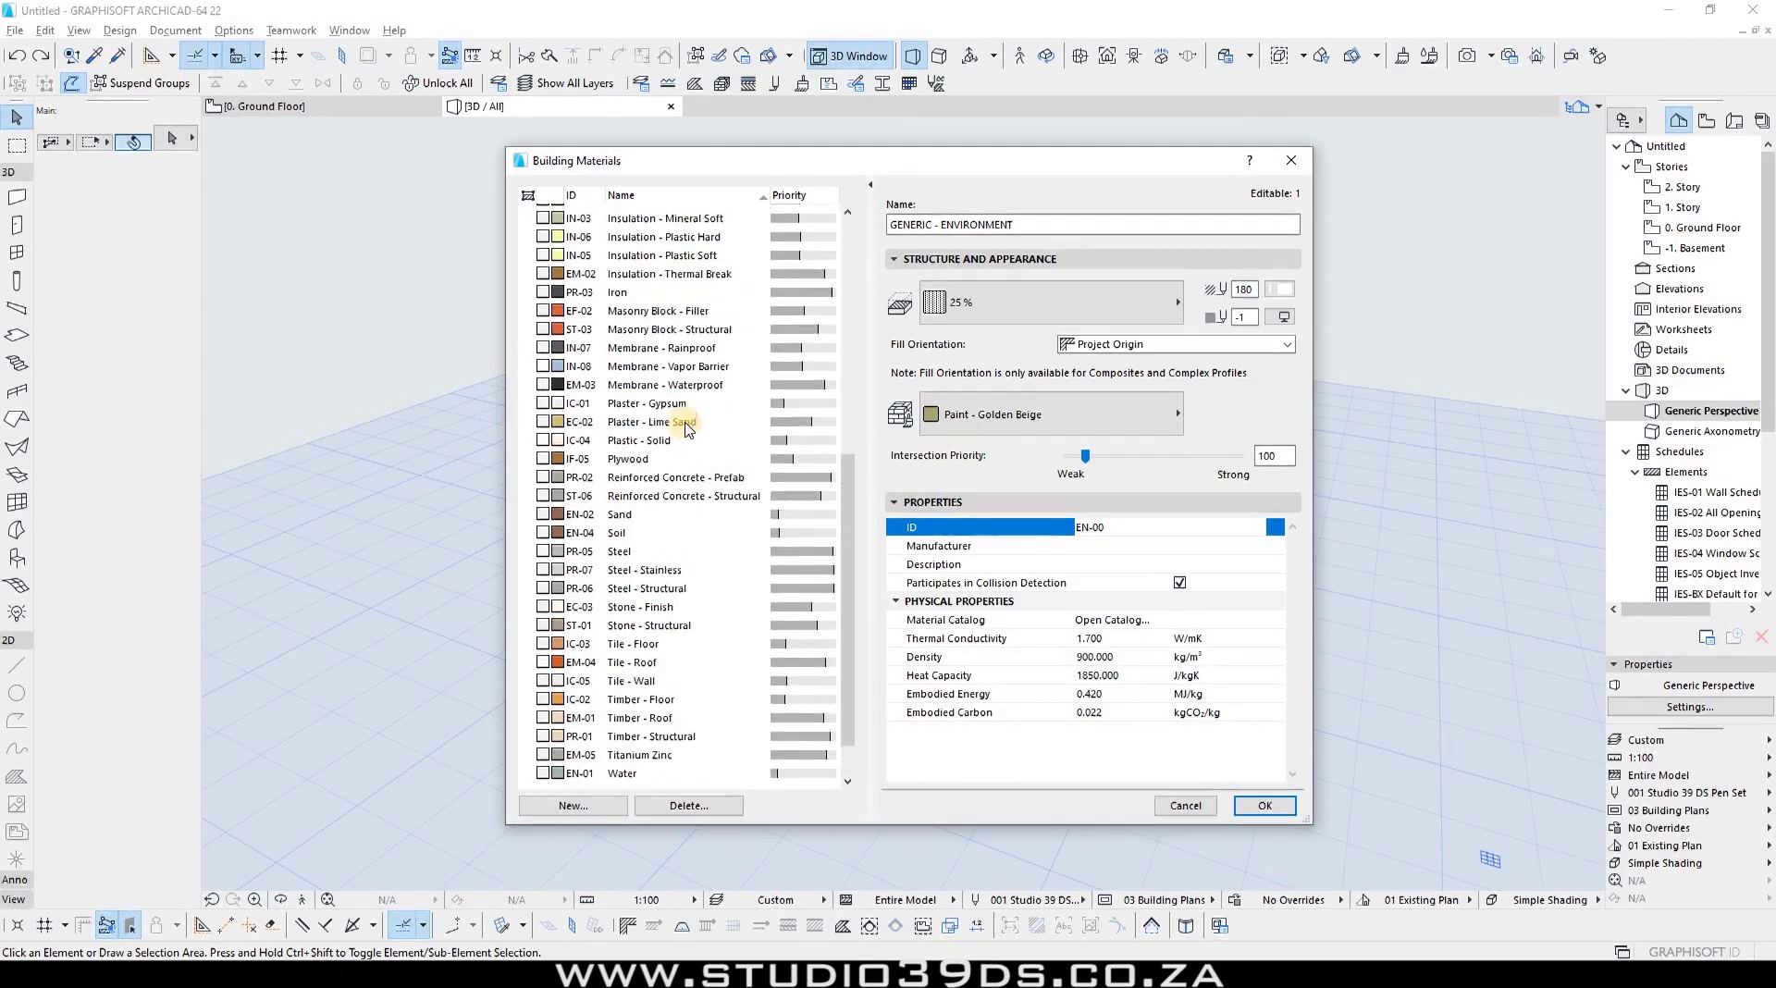
scroll(685, 428, "up", 4)
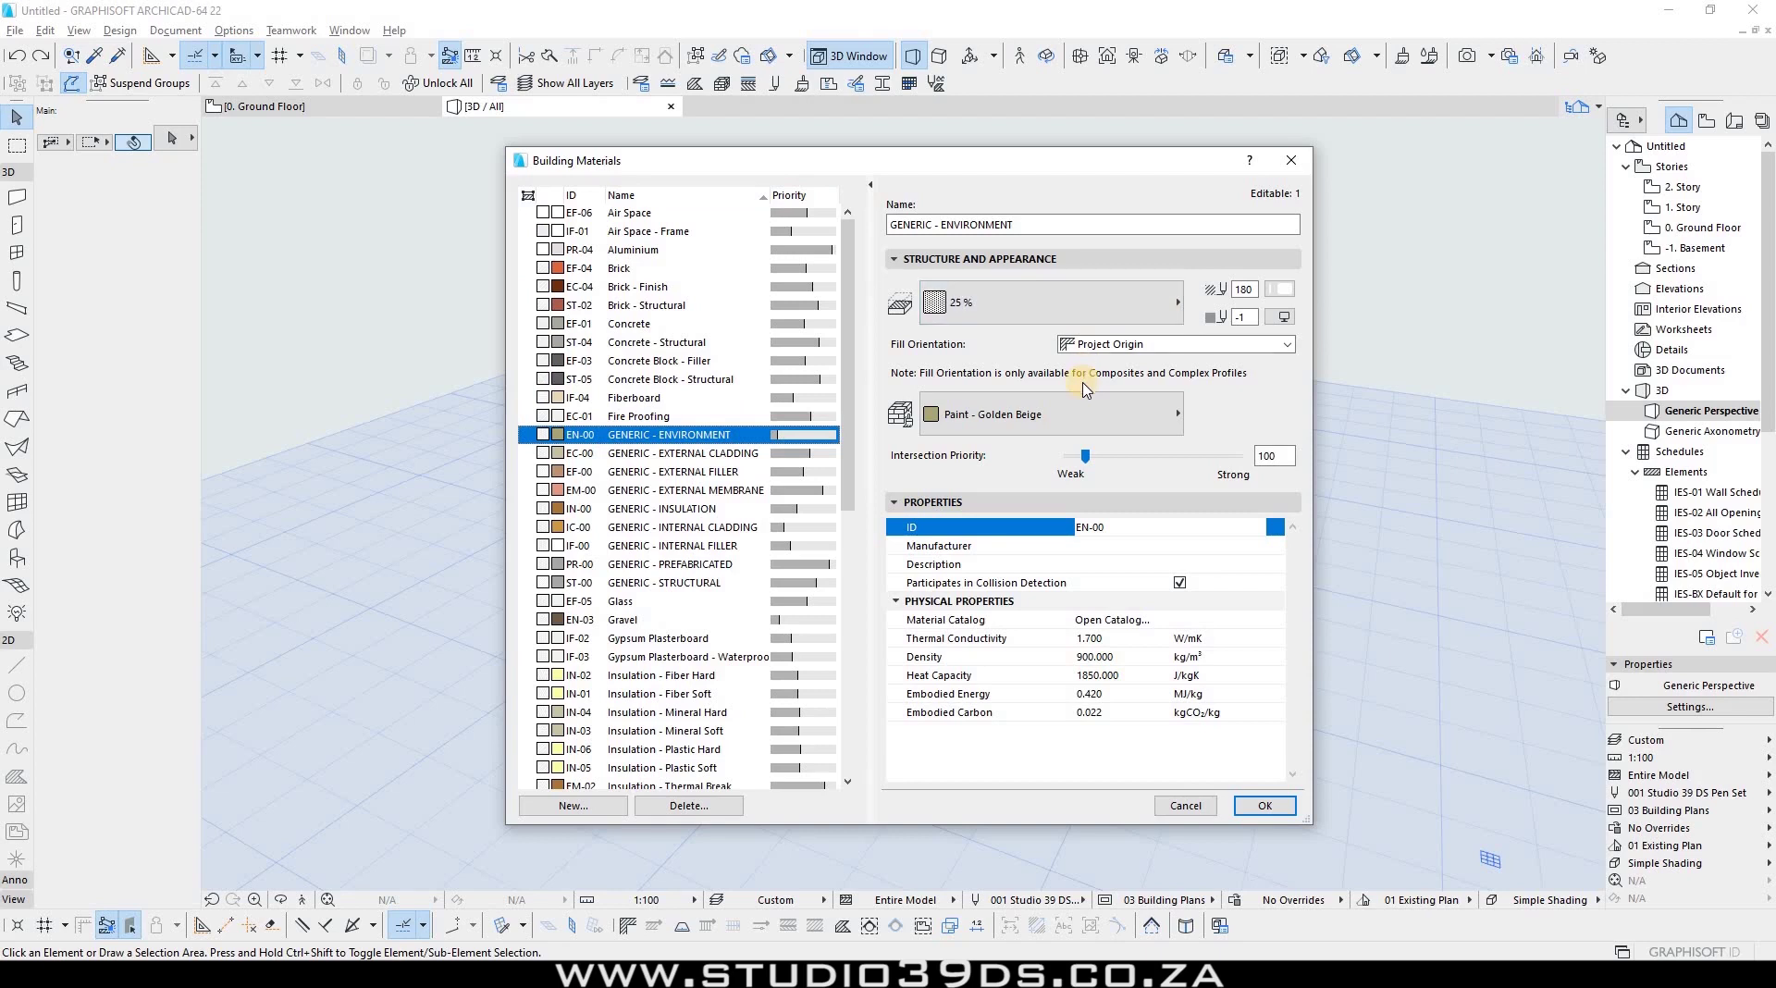
Step: Inspect the GENERIC - ENVIRONMENT building material's name and its available cut fill options
left_click(730, 215)
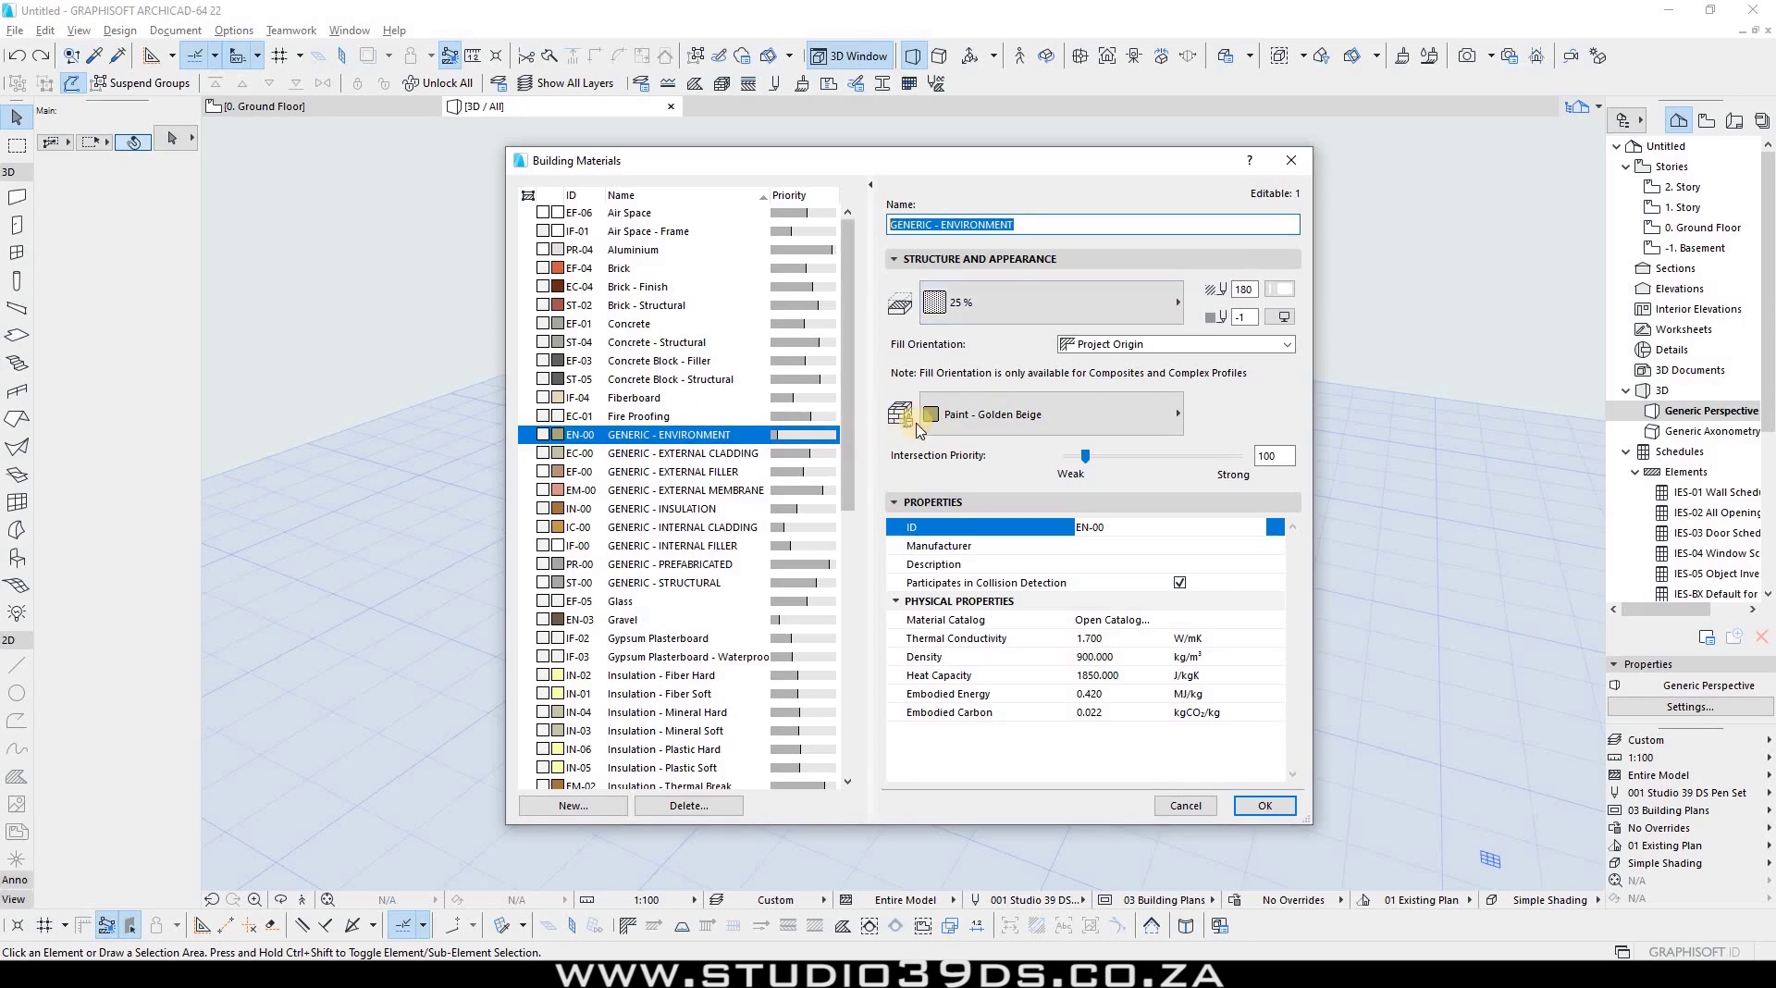
left_click(1091, 308)
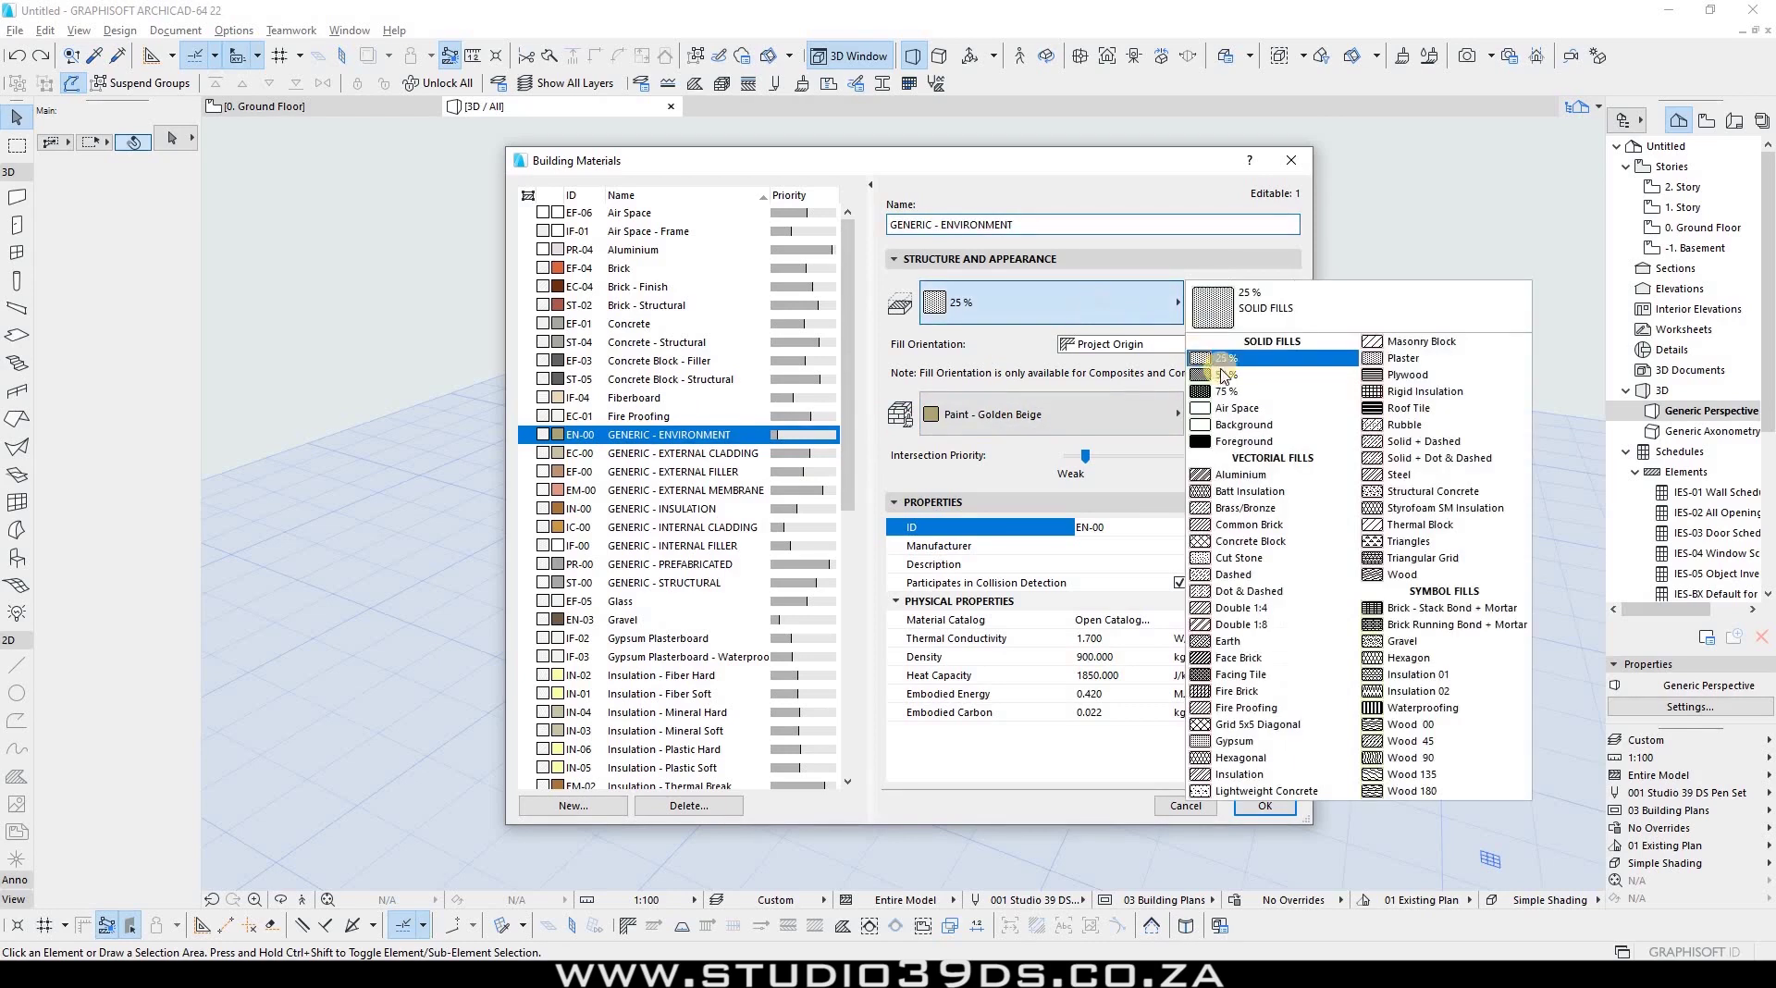
left_click(968, 346)
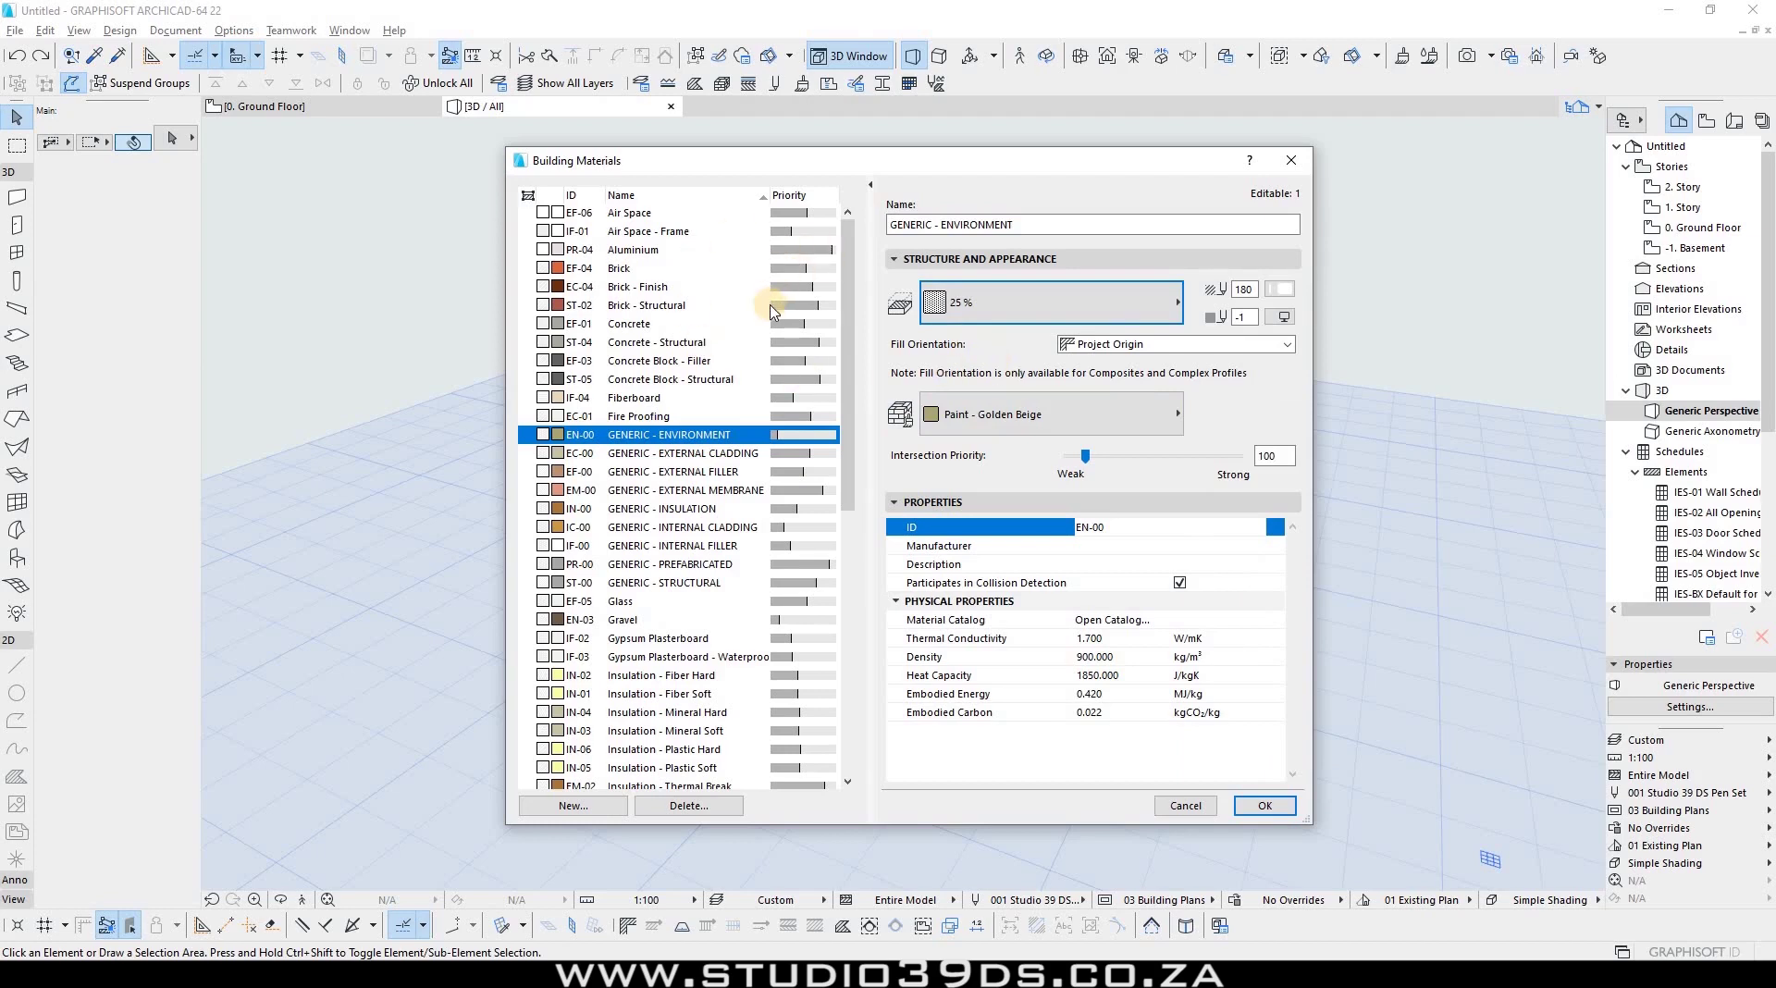
left_click_drag(1025, 225, 737, 189)
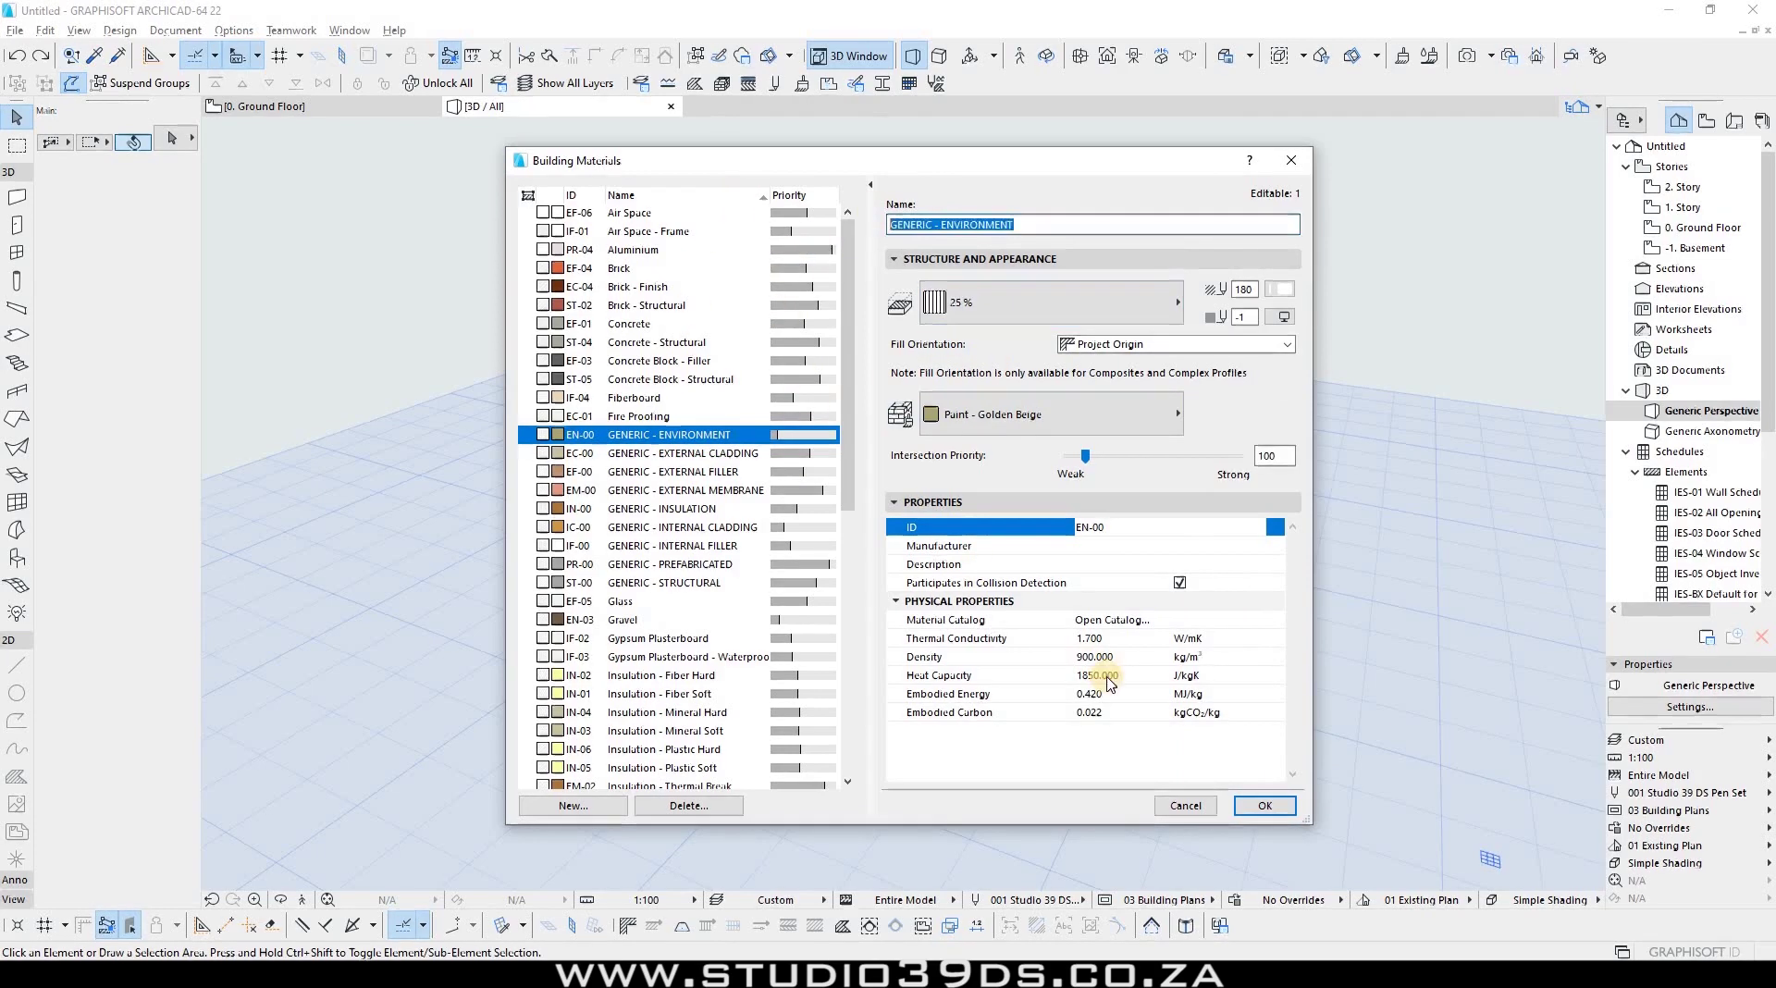
left_click(1284, 290)
left_click(939, 294)
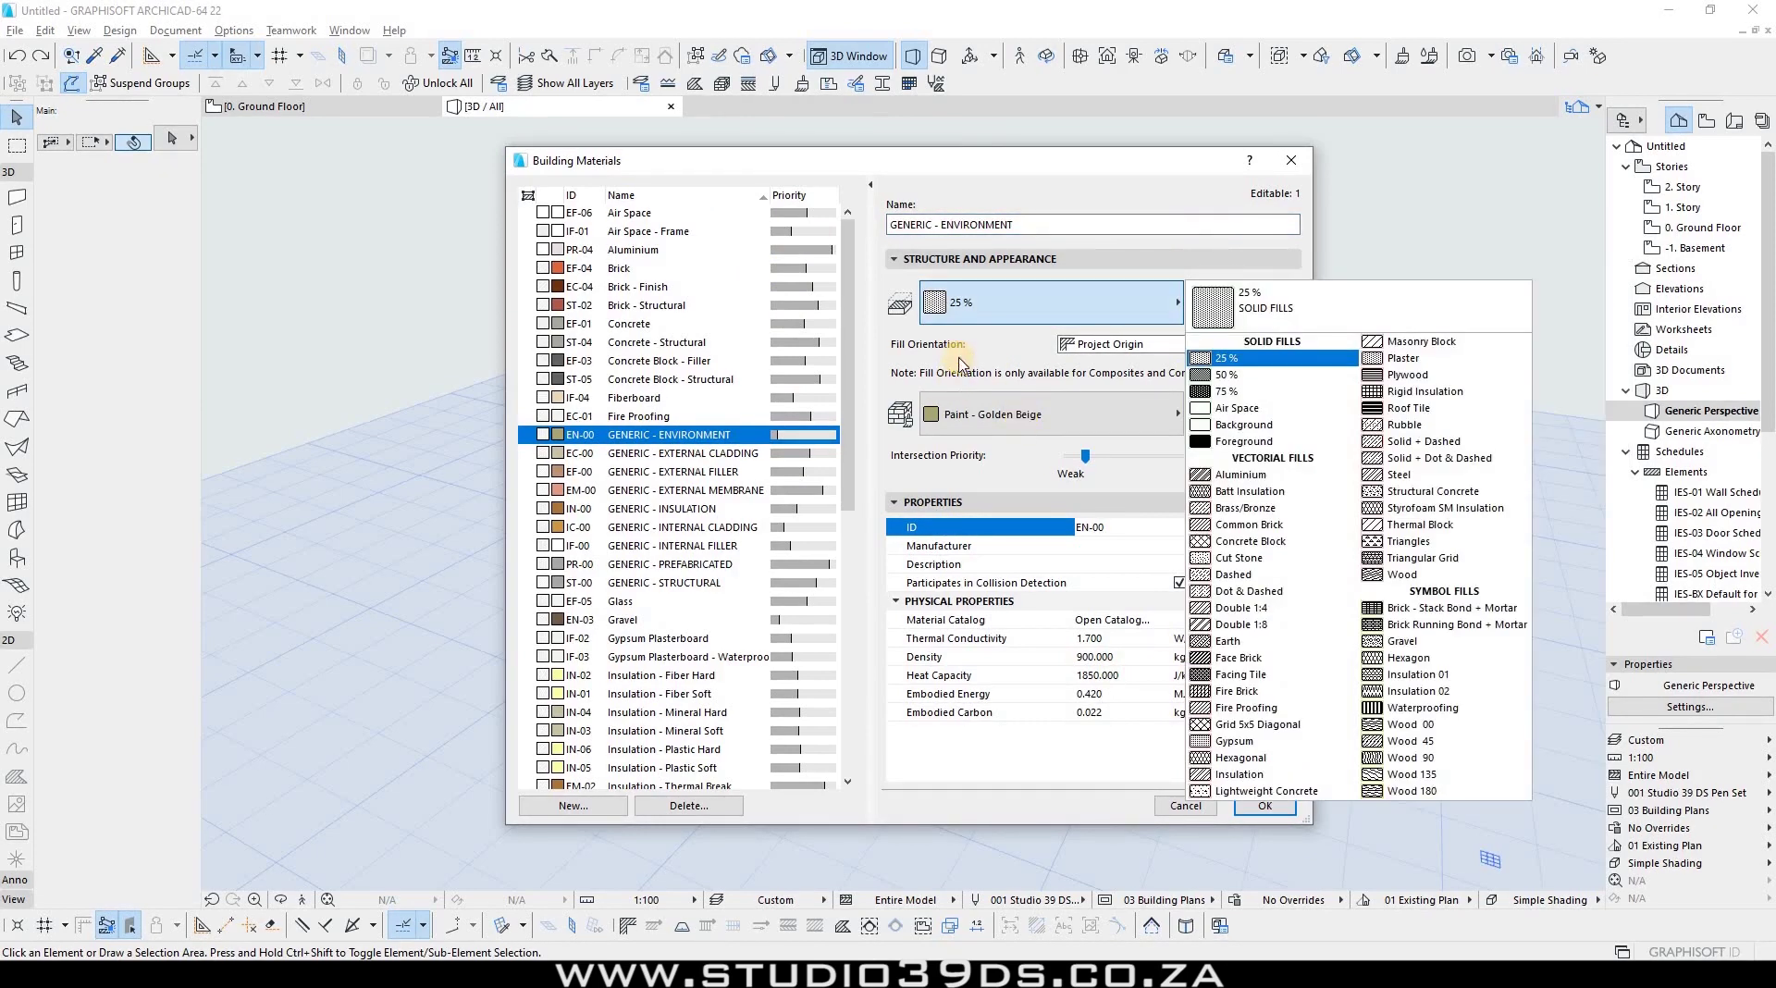
left_click(1084, 416)
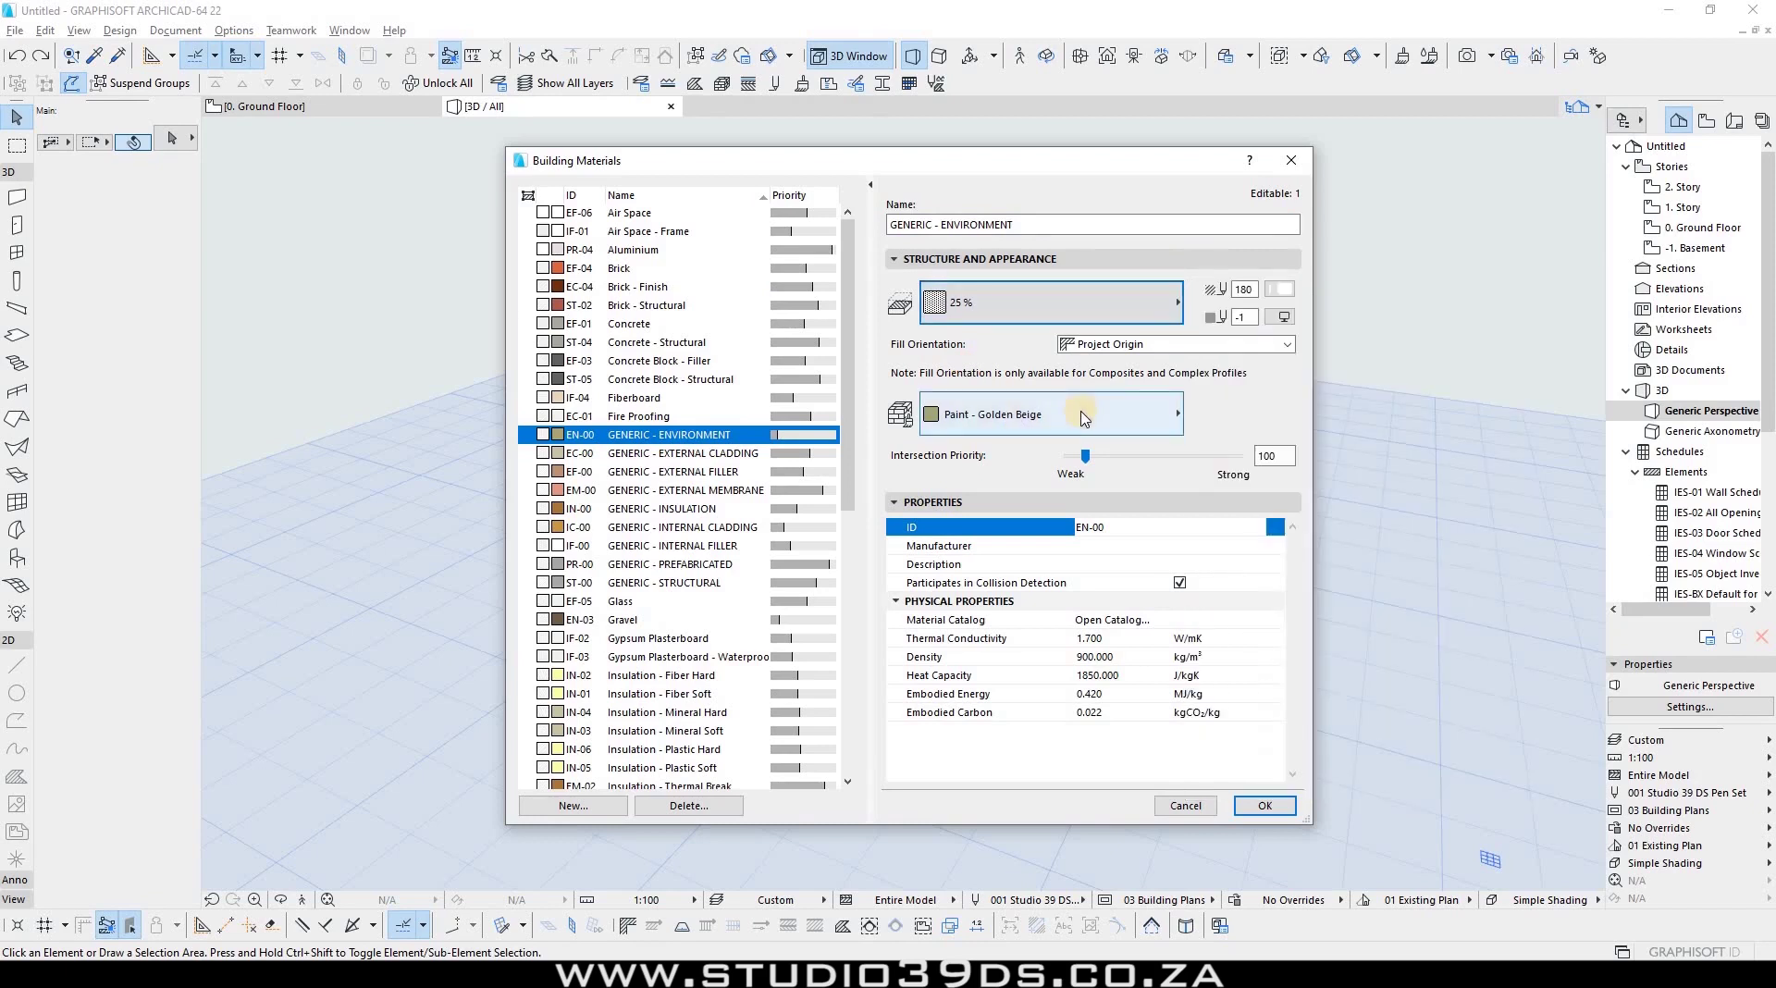
Step: Inspect GENERIC - ENVIRONMENT's fill orientation and surface options, along with its ID and Manufacturer properties
left_click(1162, 349)
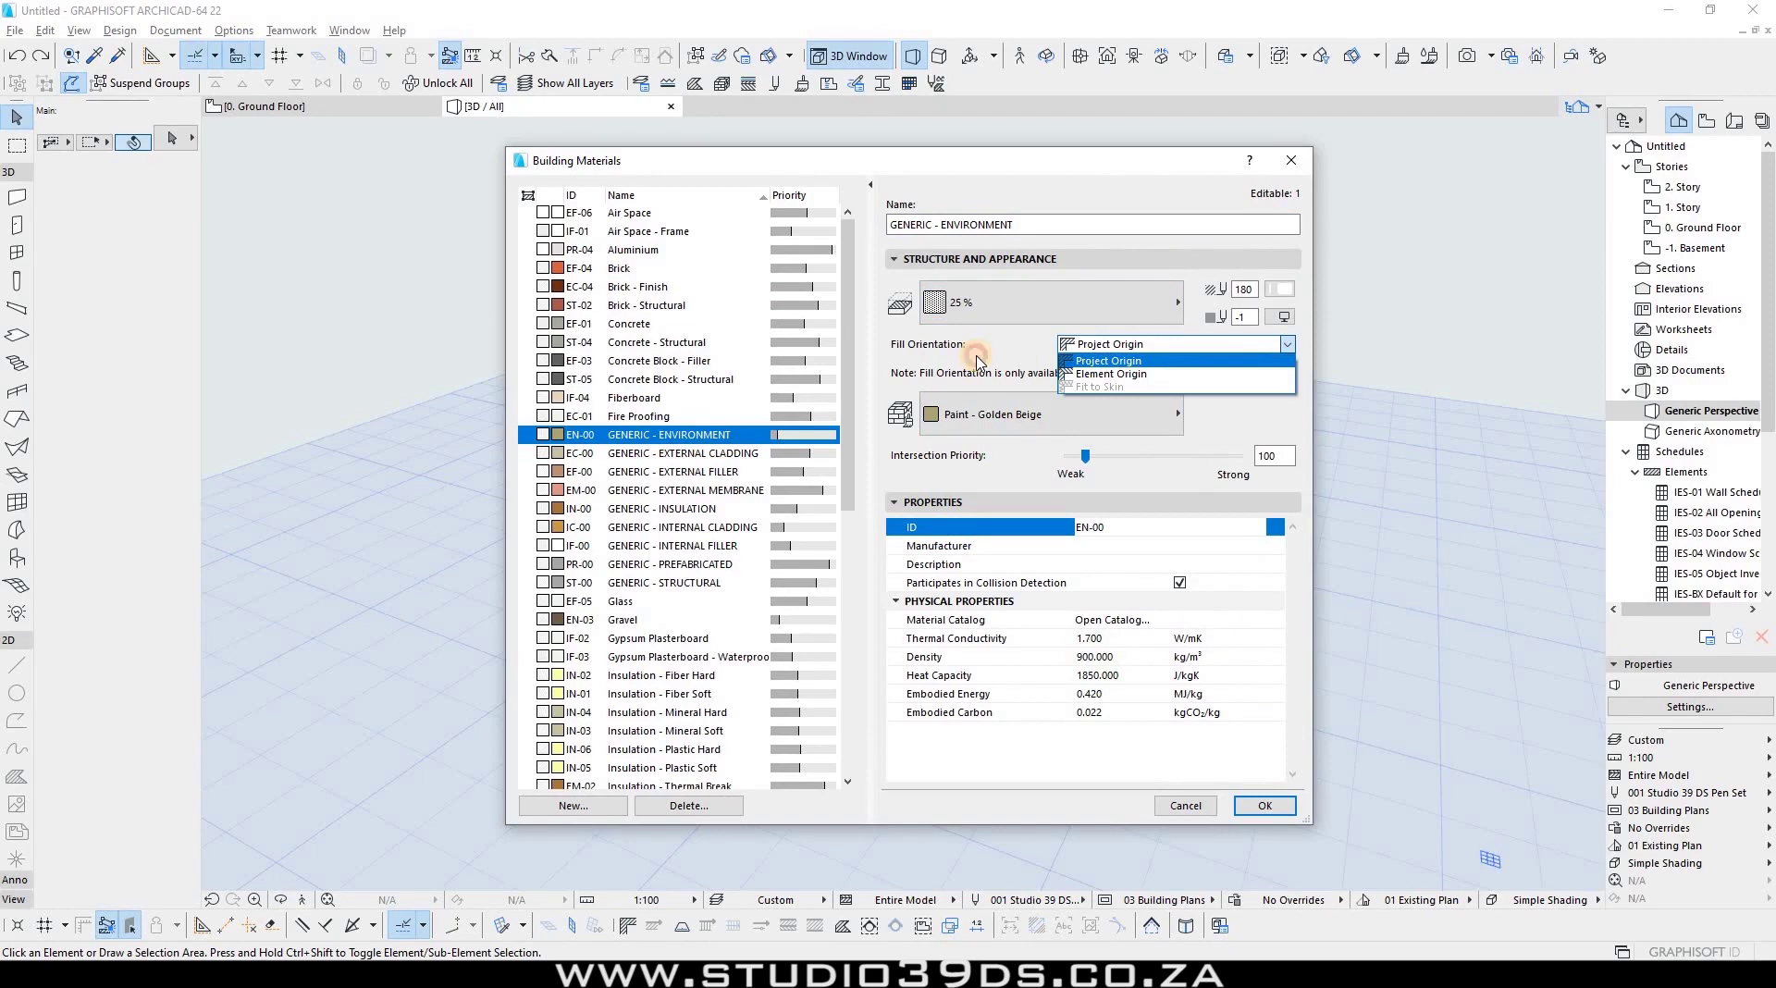
left_click(938, 412)
left_click(936, 417)
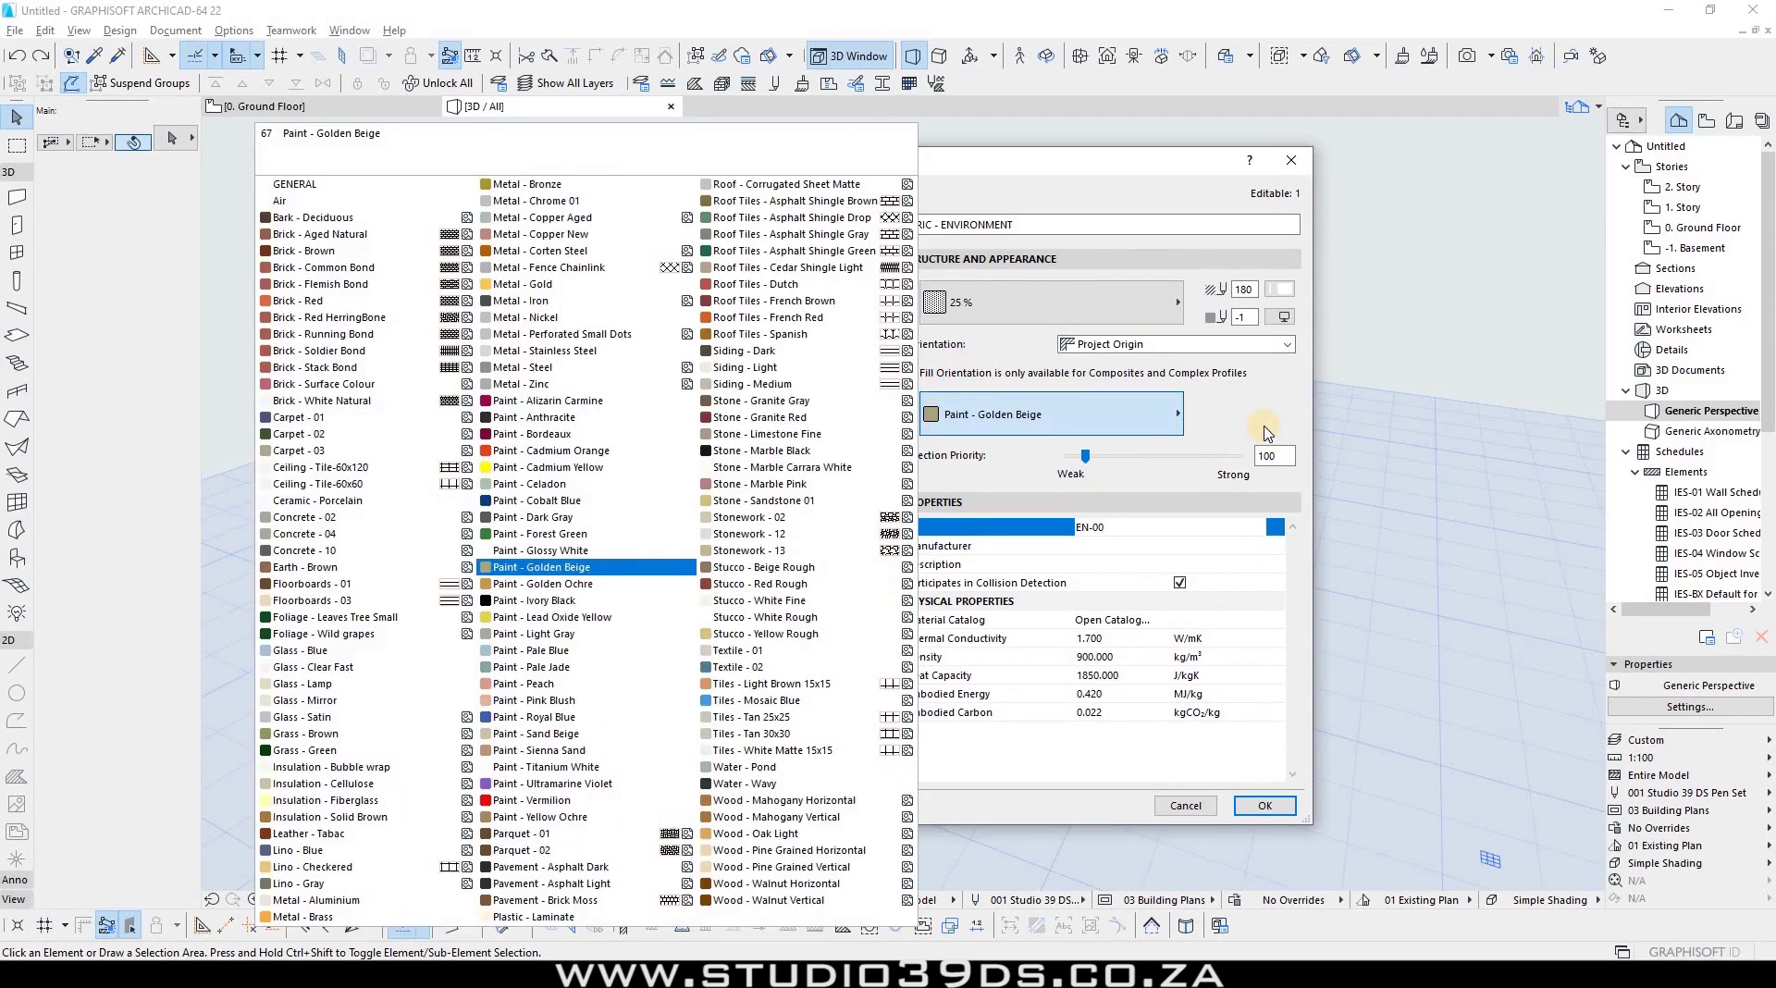
left_click(1055, 472)
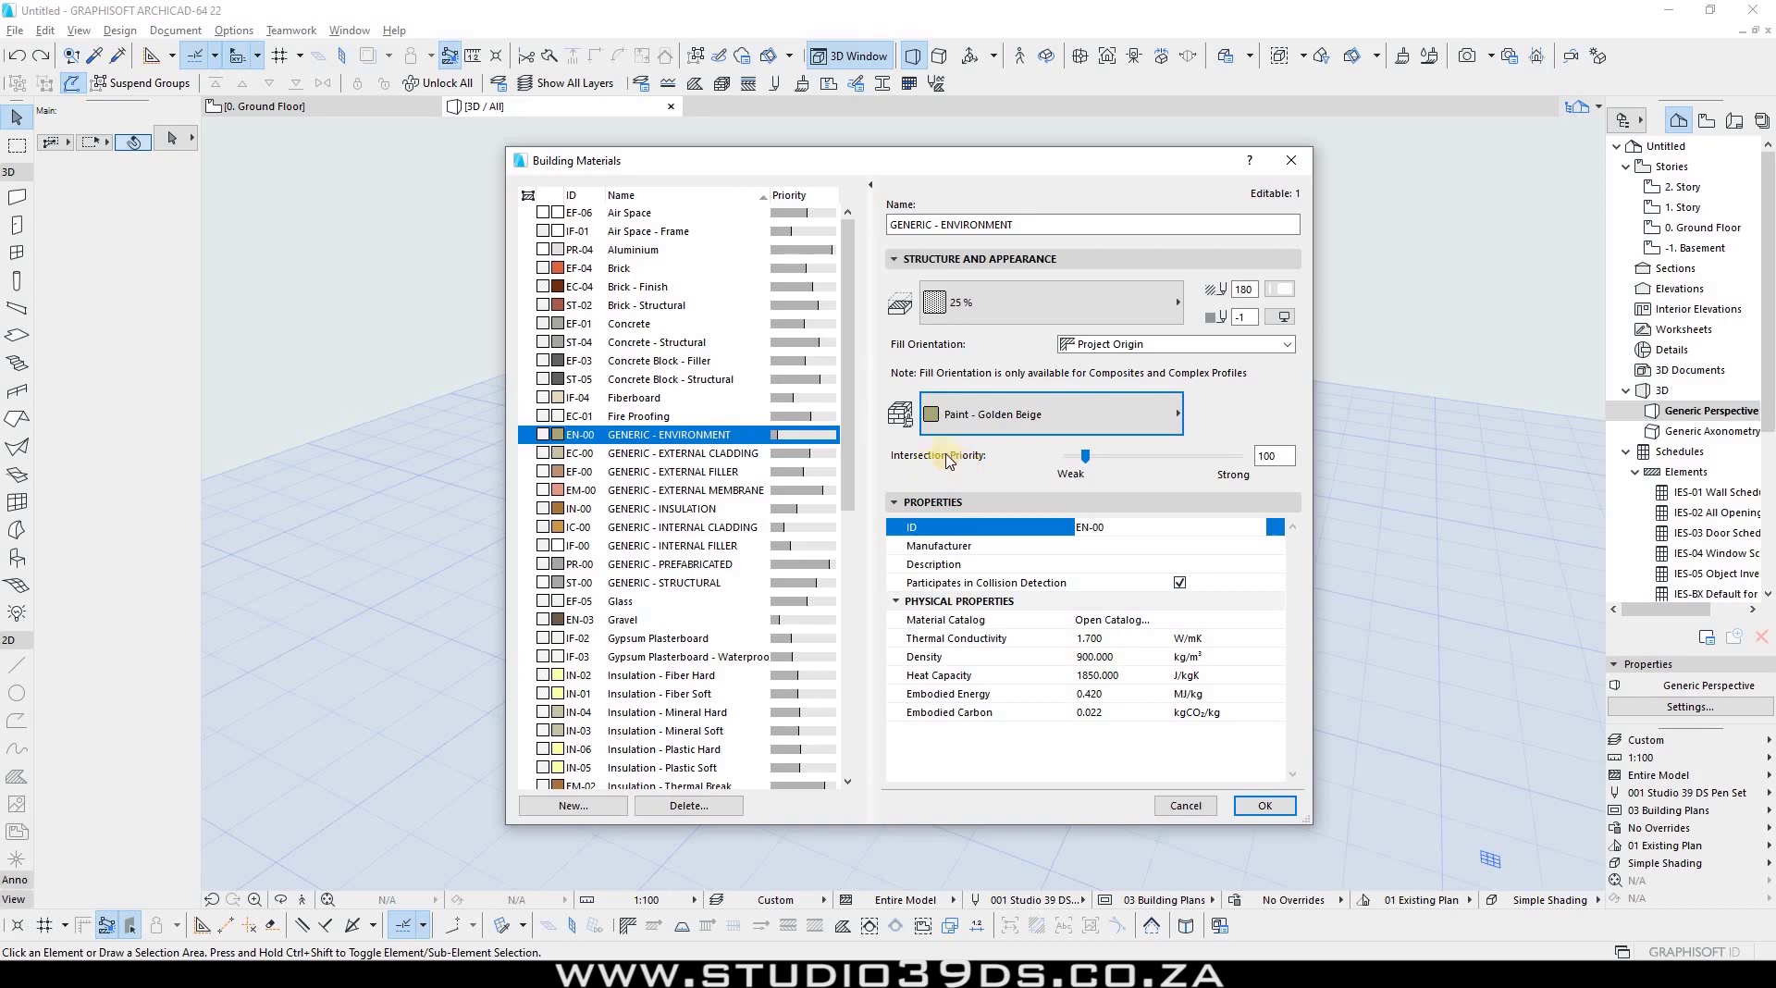
left_click(1134, 526)
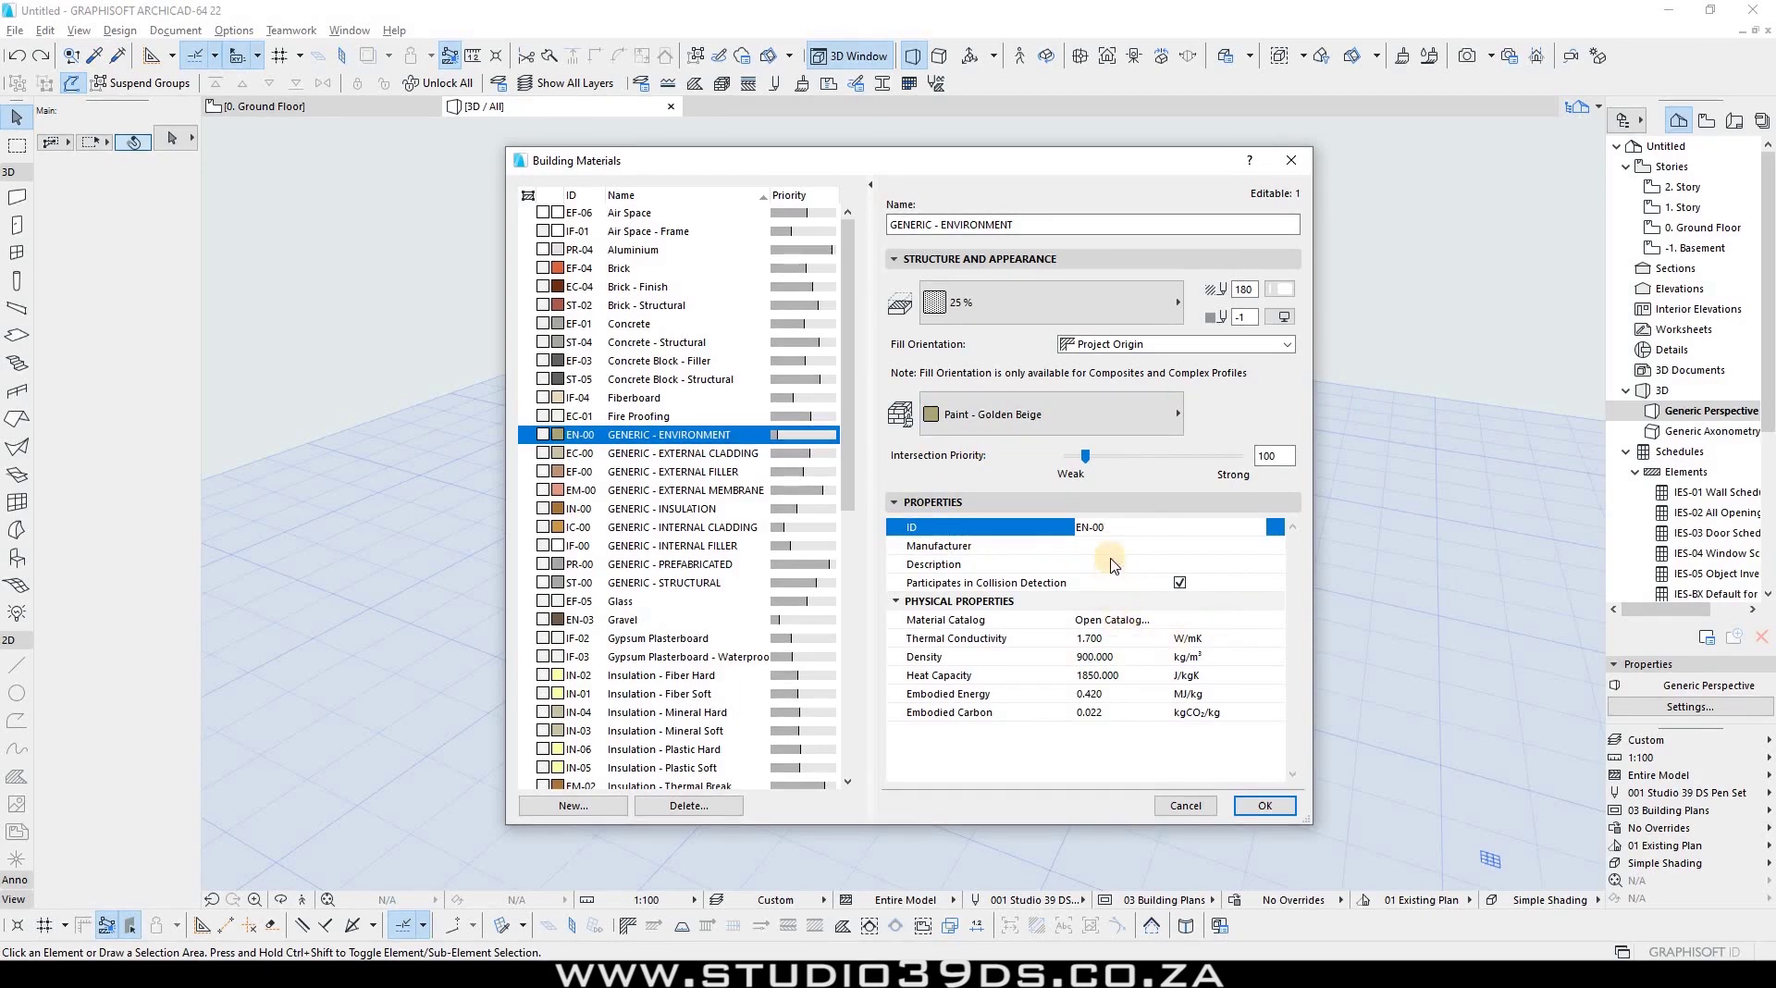
key("Tab")
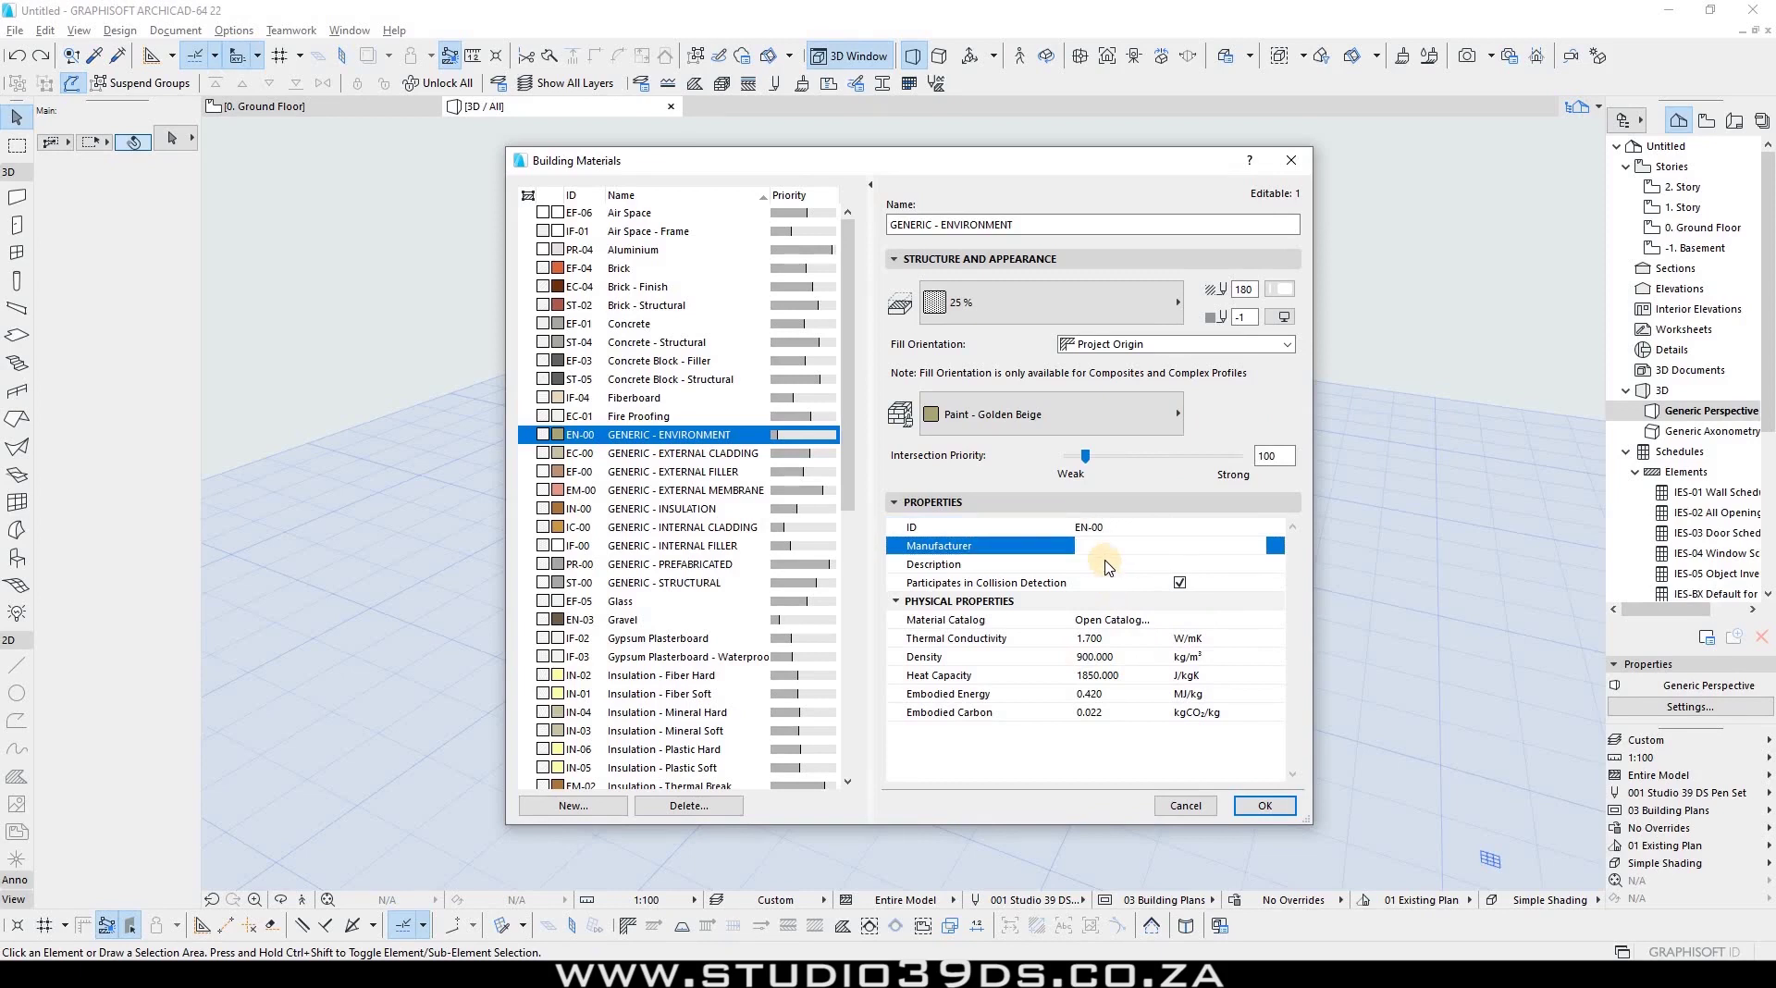
Step: Inspect GENERIC - ENVIRONMENT's Description and Thermal Conductivity properties and close the Building Materials settings
left_click(1110, 564)
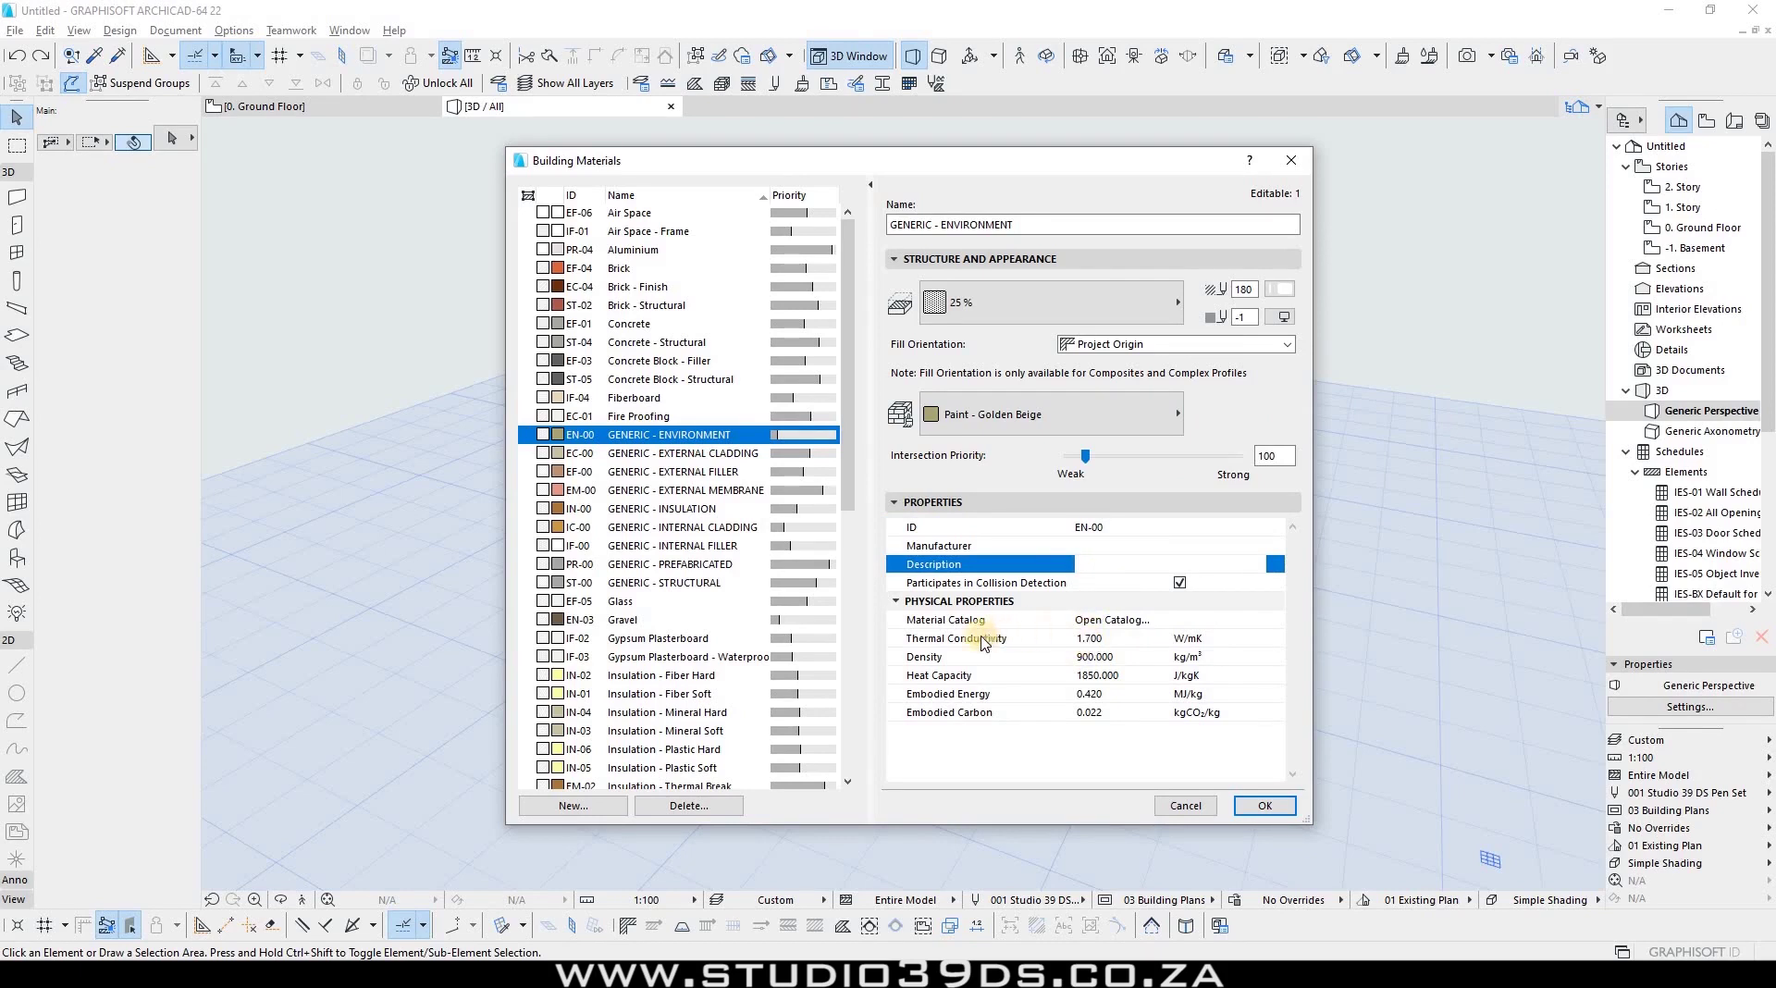
left_click(1018, 638)
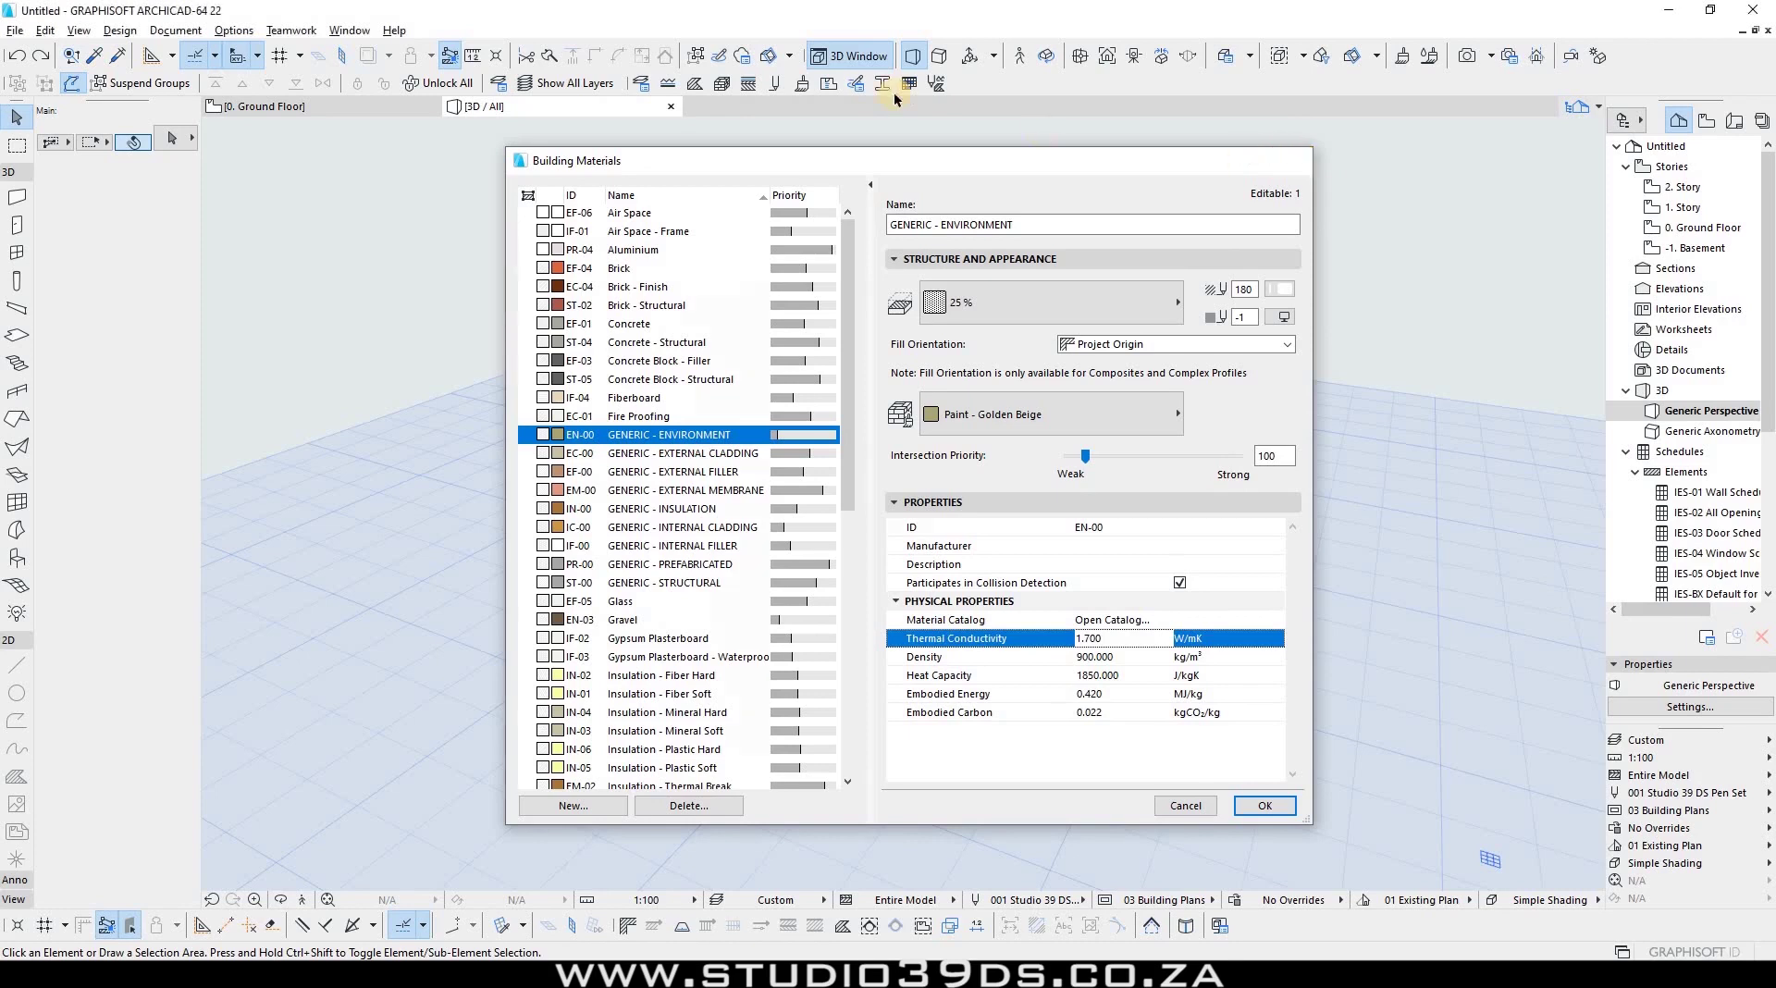
left_click(1294, 162)
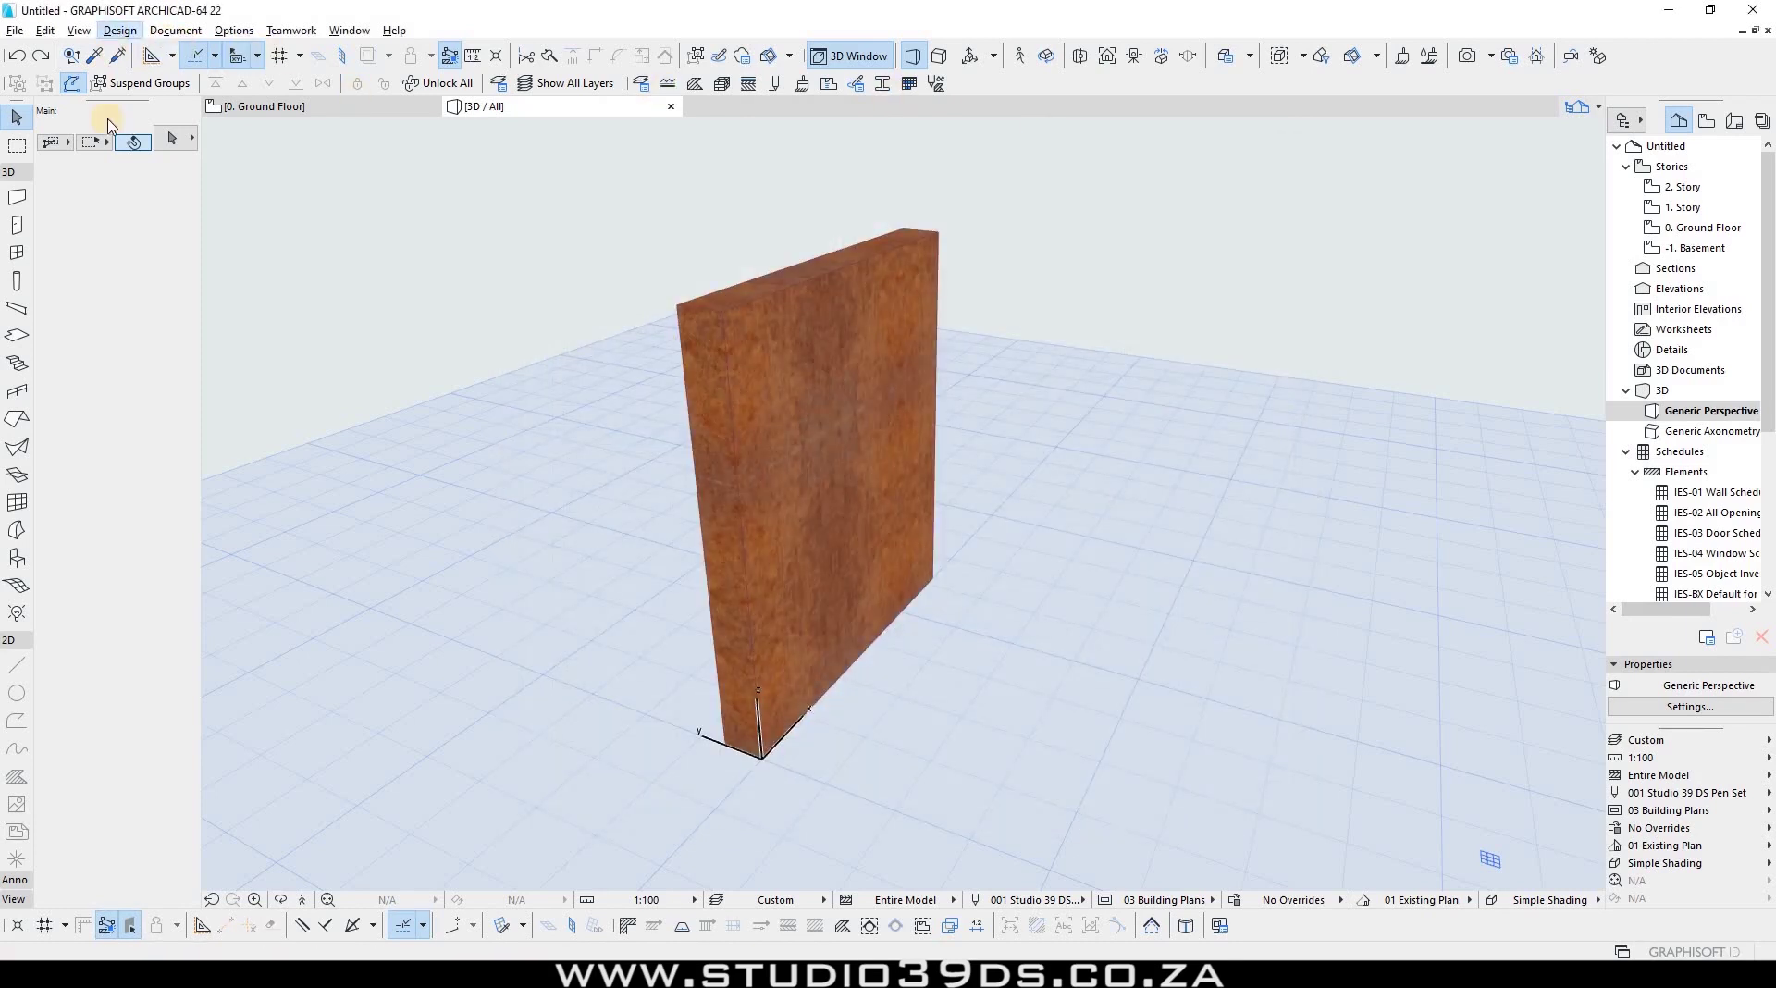
Step: Check which Energy Evaluation commands are available among the design functions
left_click(120, 31)
mouse_move(172, 514)
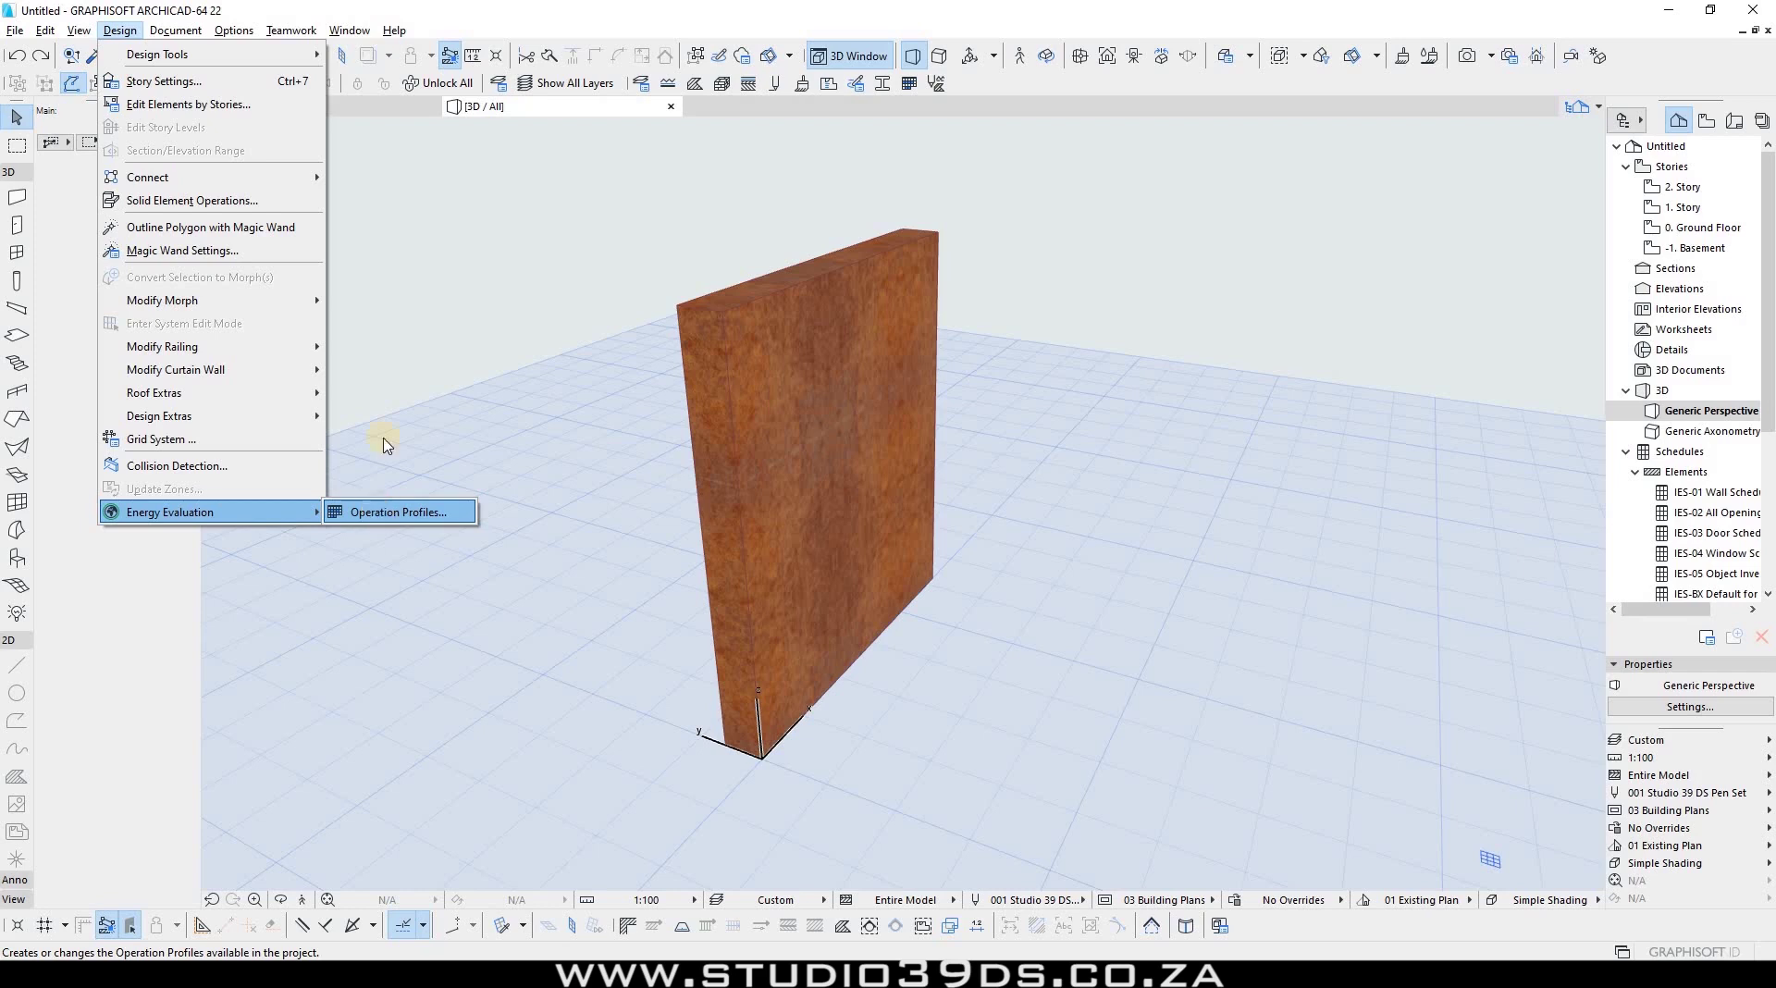
left_click(552, 16)
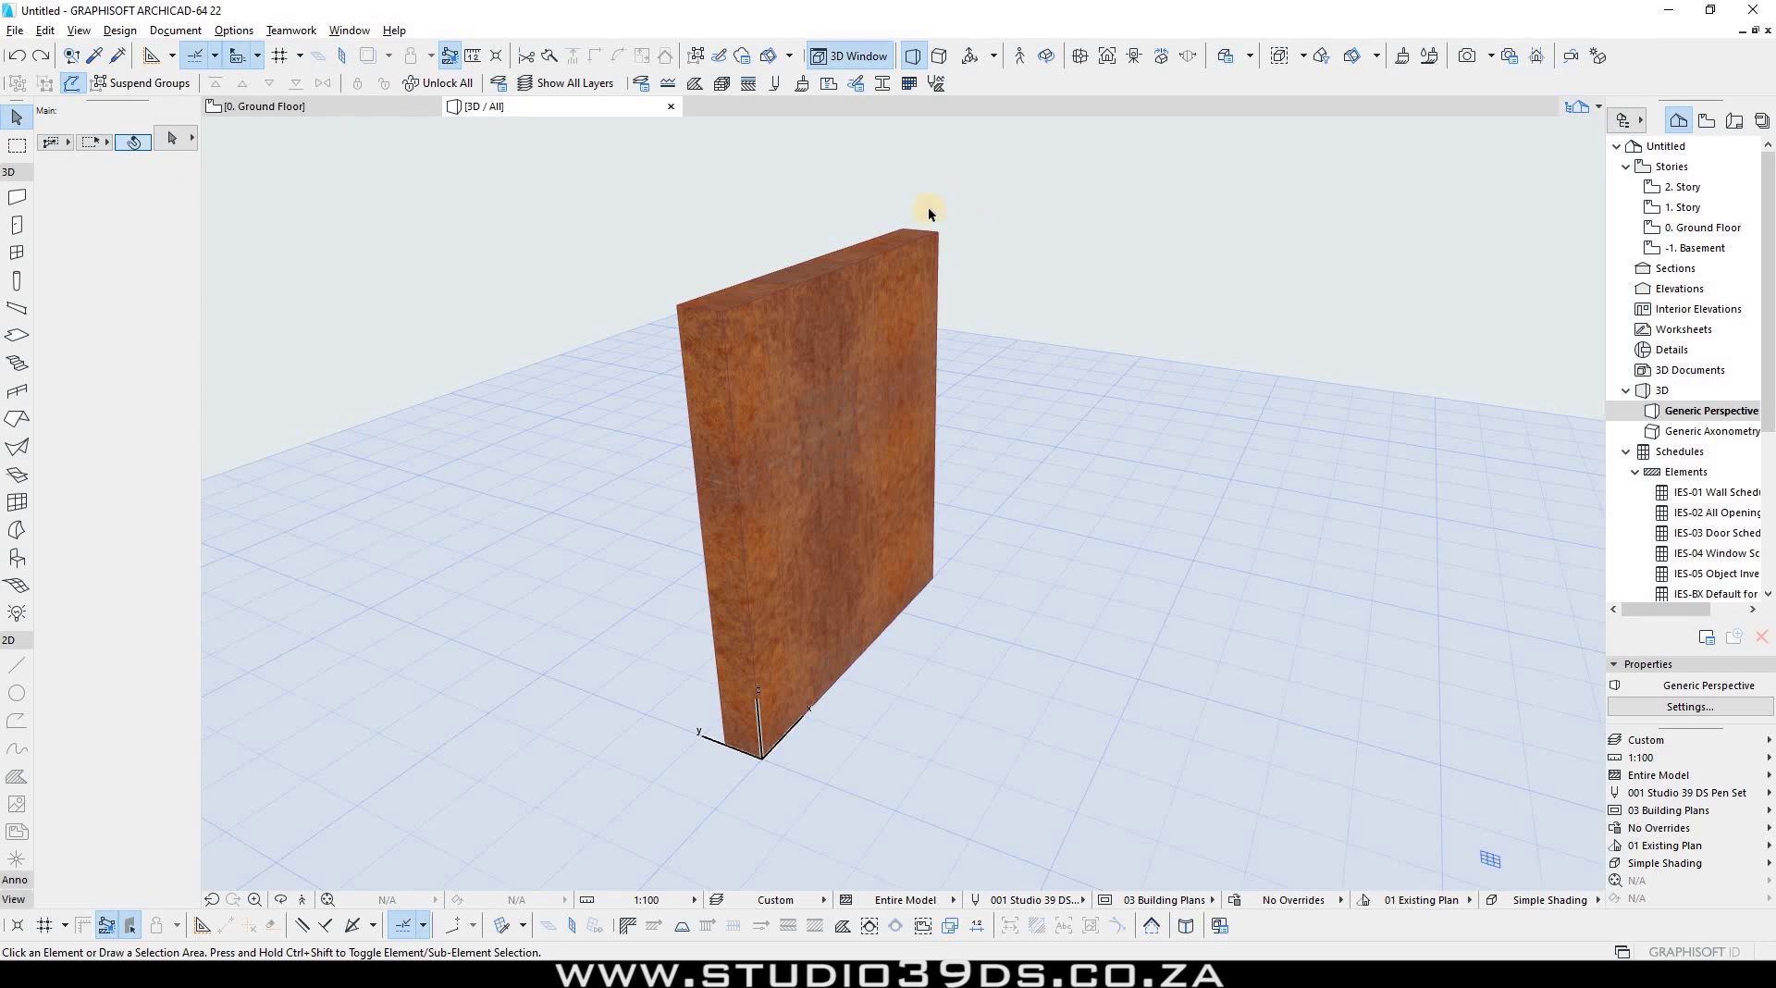
Step: Reopen the Building Materials settings, inspect GENERIC - ENVIRONMENT's Heat Capacity and browse the rest of the material list
left_click(721, 84)
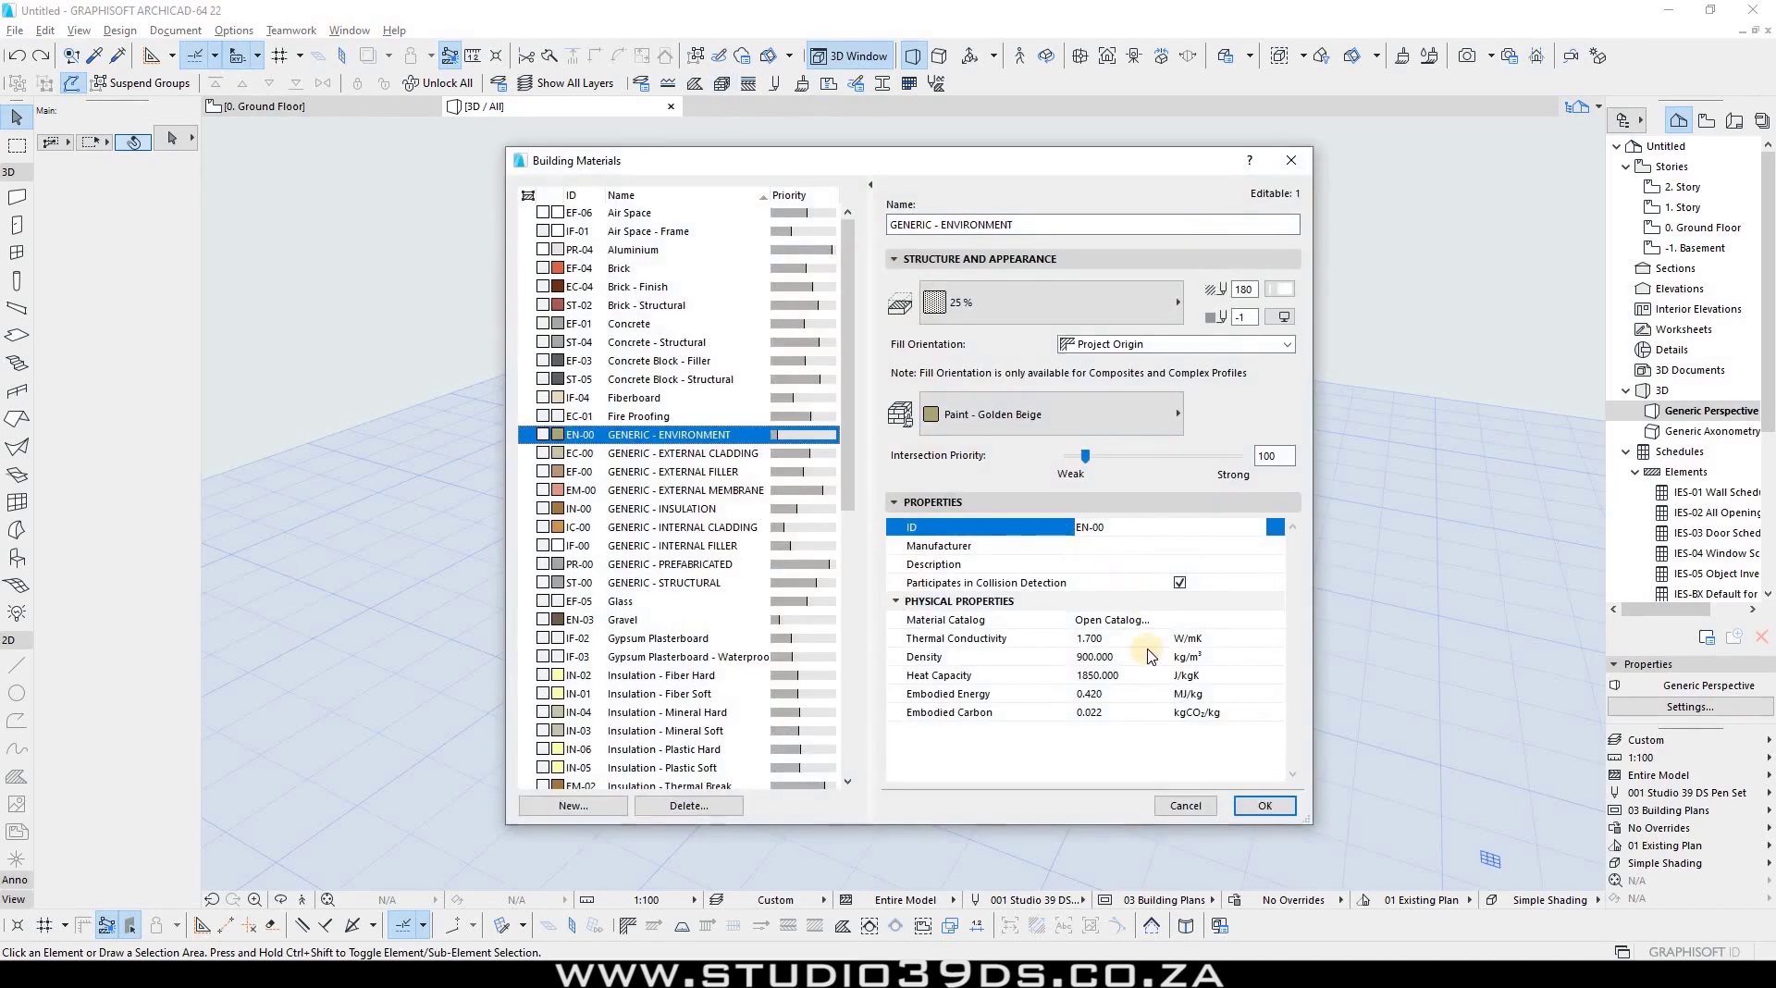
left_click(933, 677)
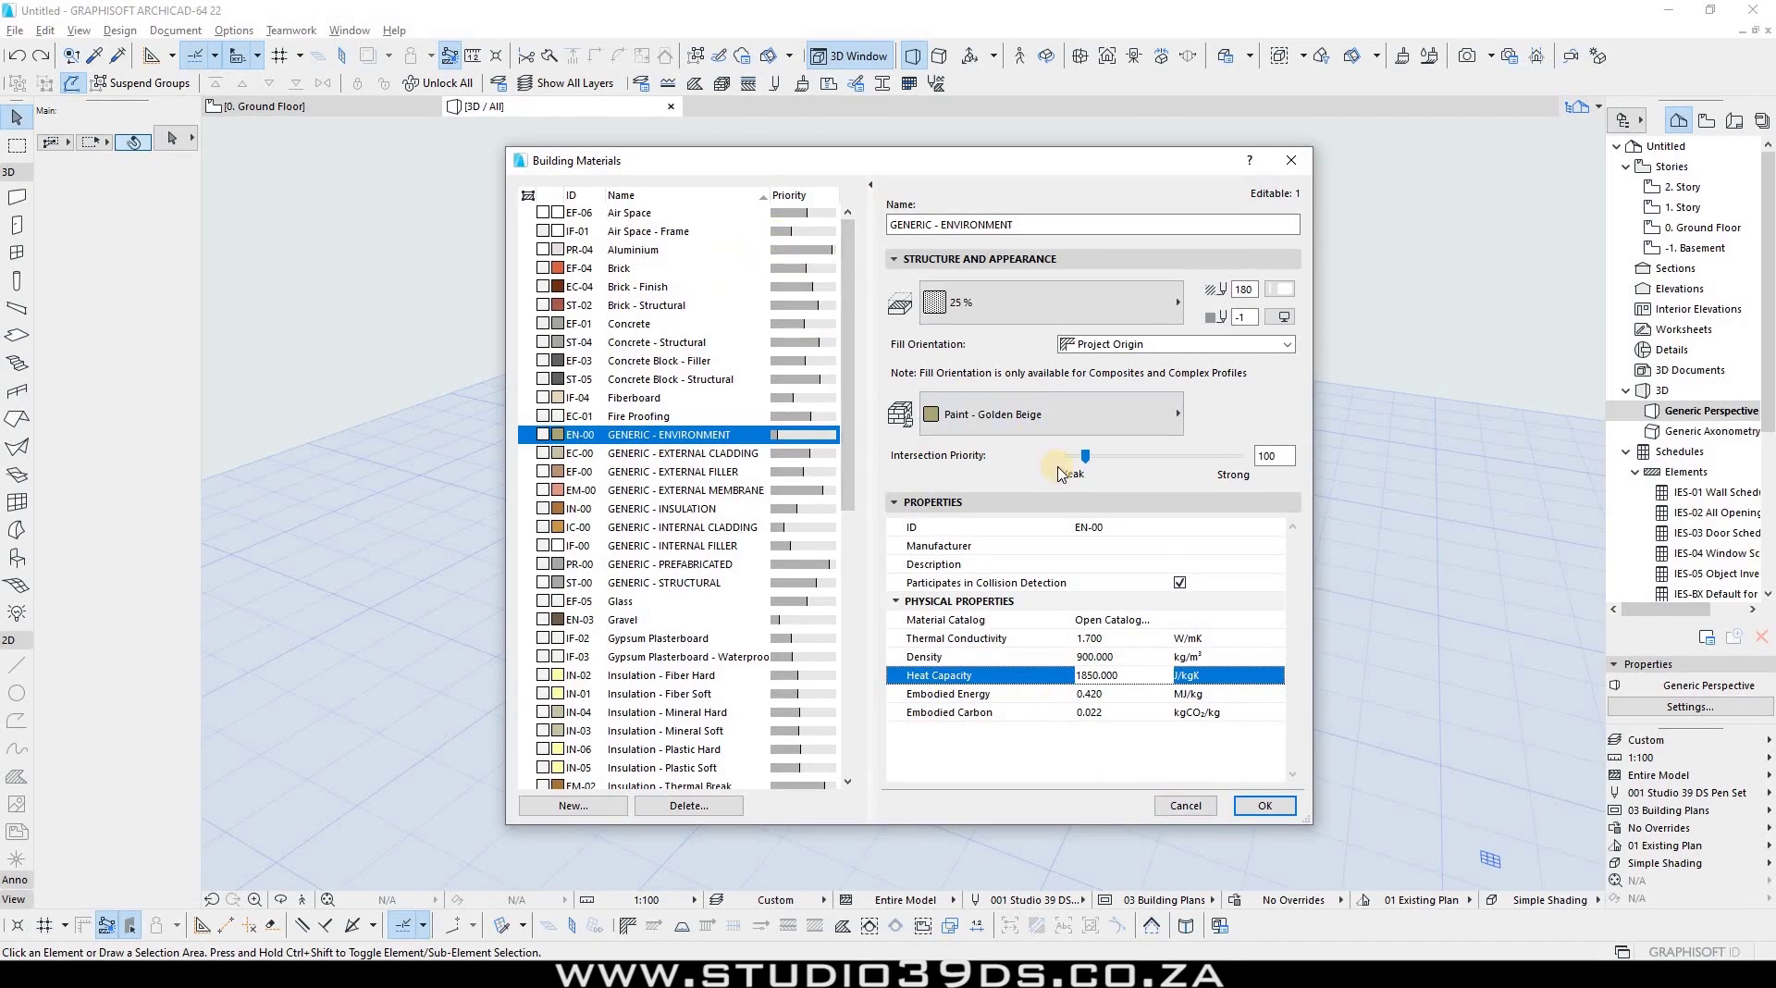
scroll(689, 467, "down", 6)
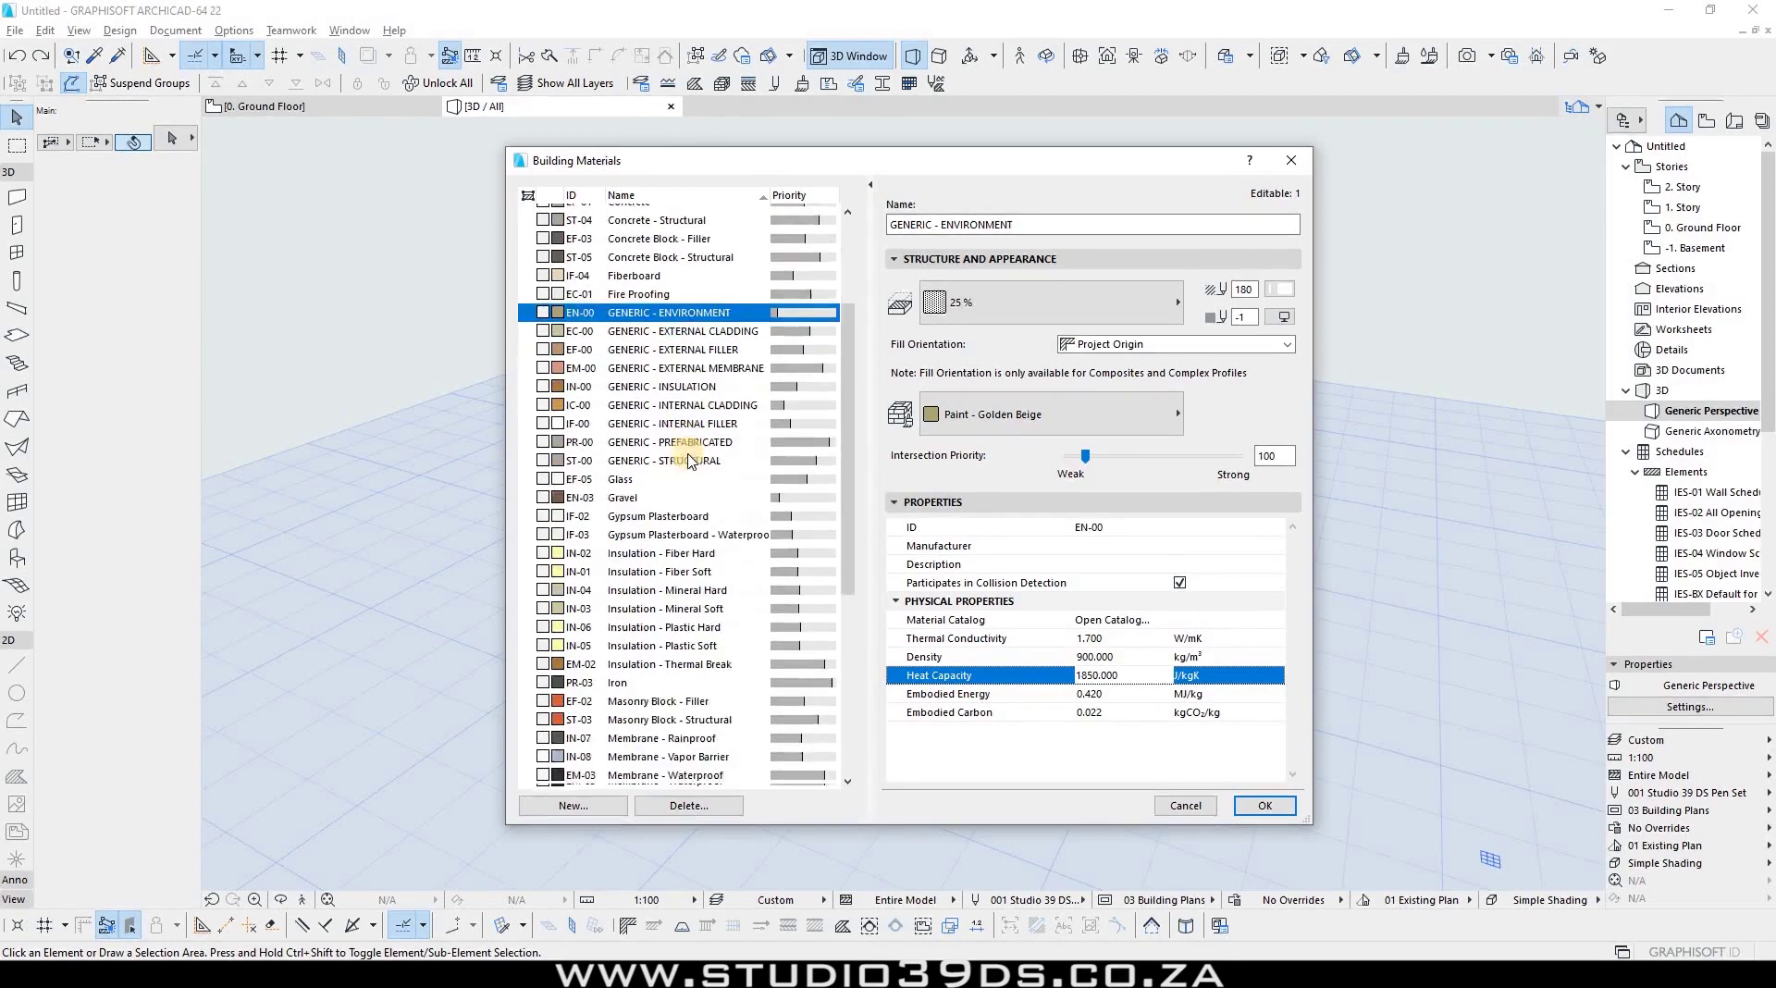
scroll(691, 478, "down", 3)
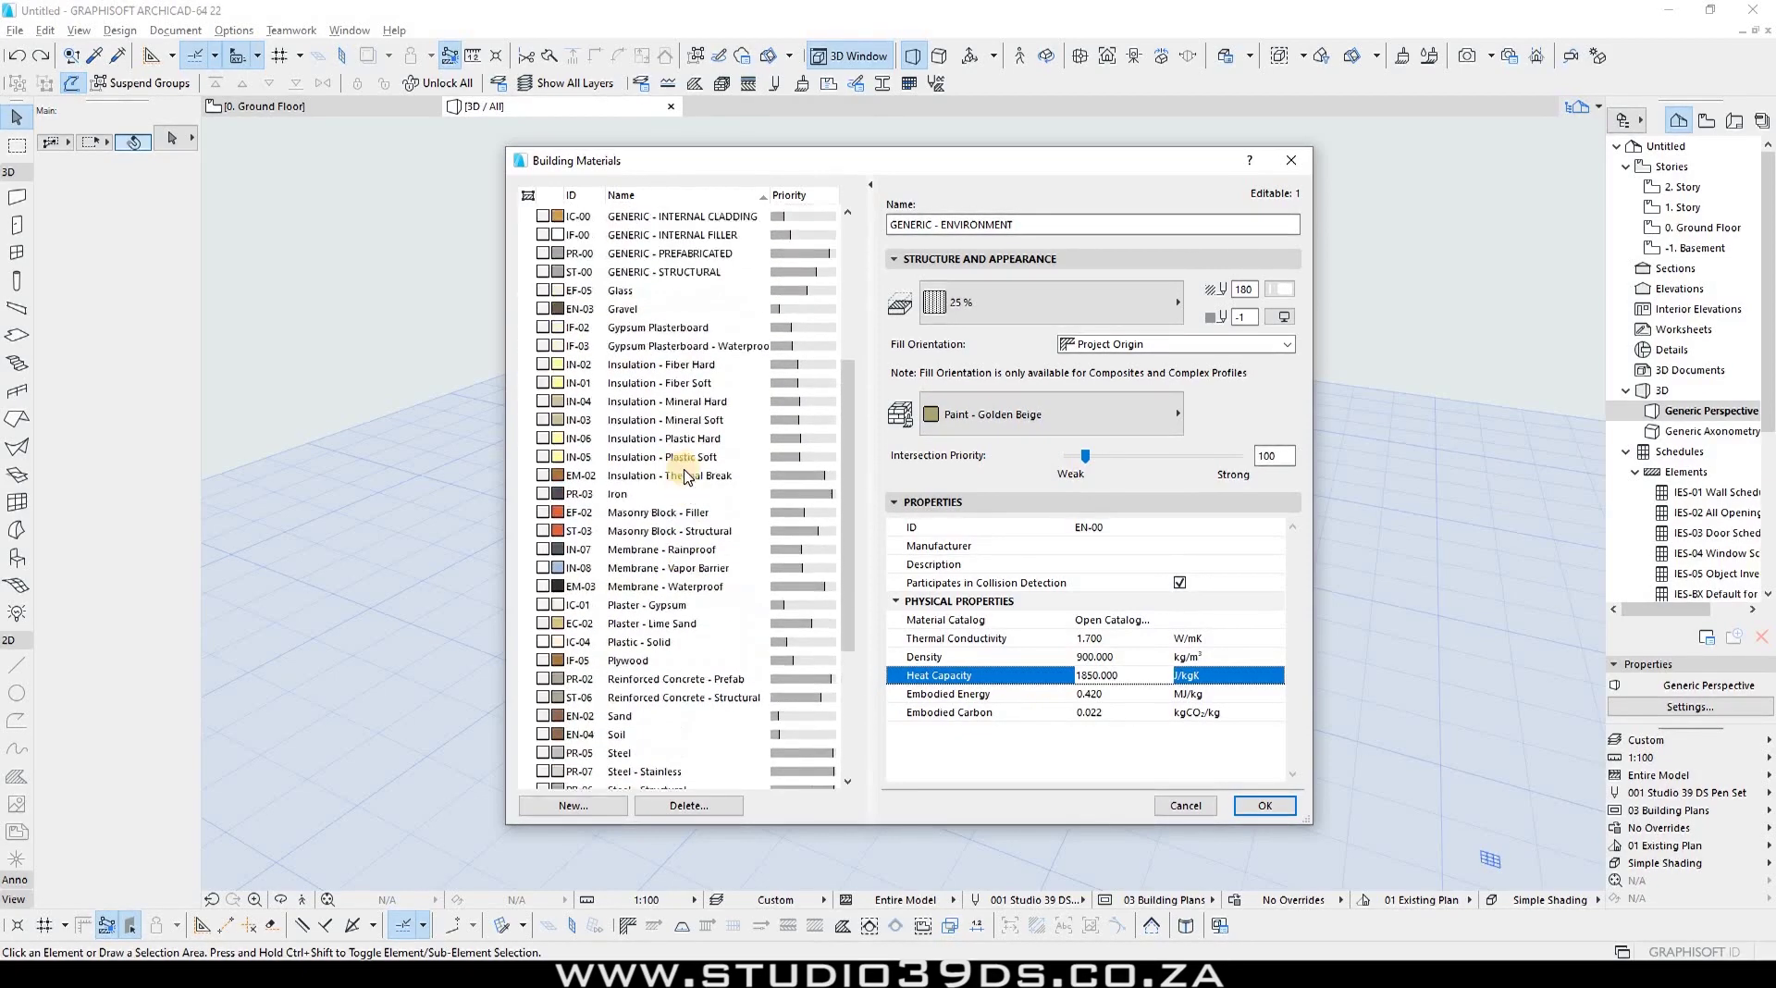
scroll(686, 474, "down", 1)
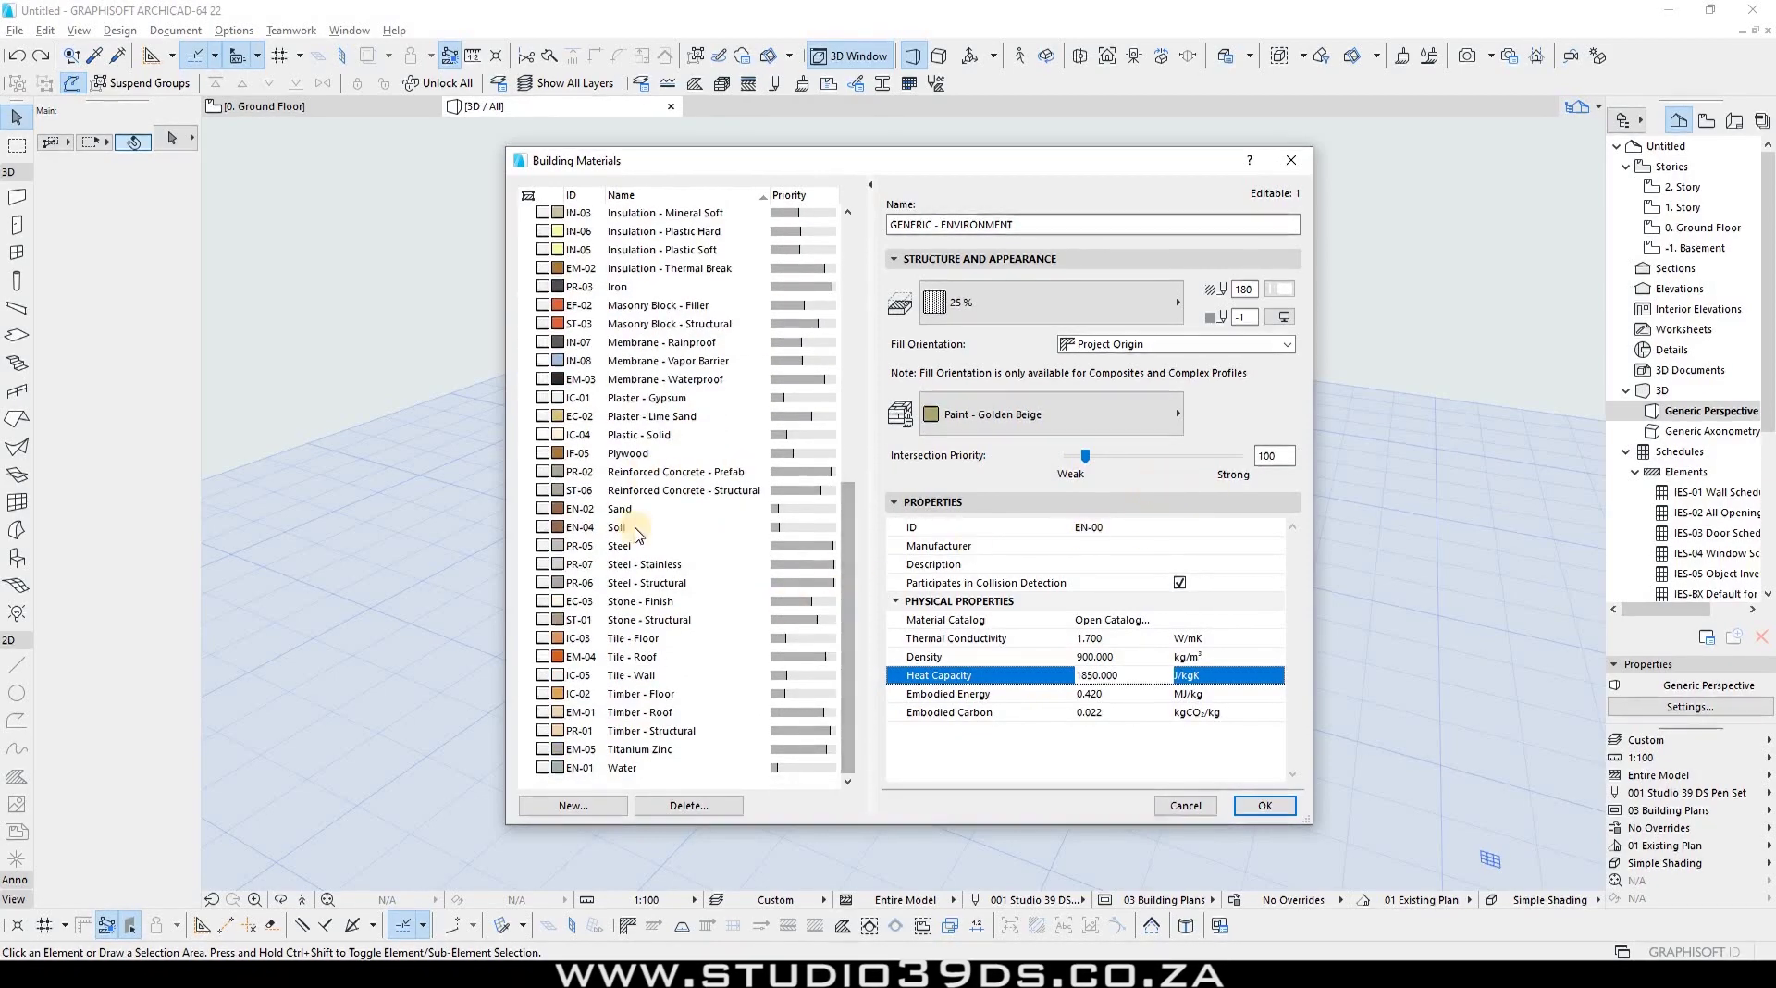
Step: Compare the intersection priorities and physical properties of the Steel, Water, Soil, Sand, Plaster - Gypsum and Iron building materials
left_click(717, 547)
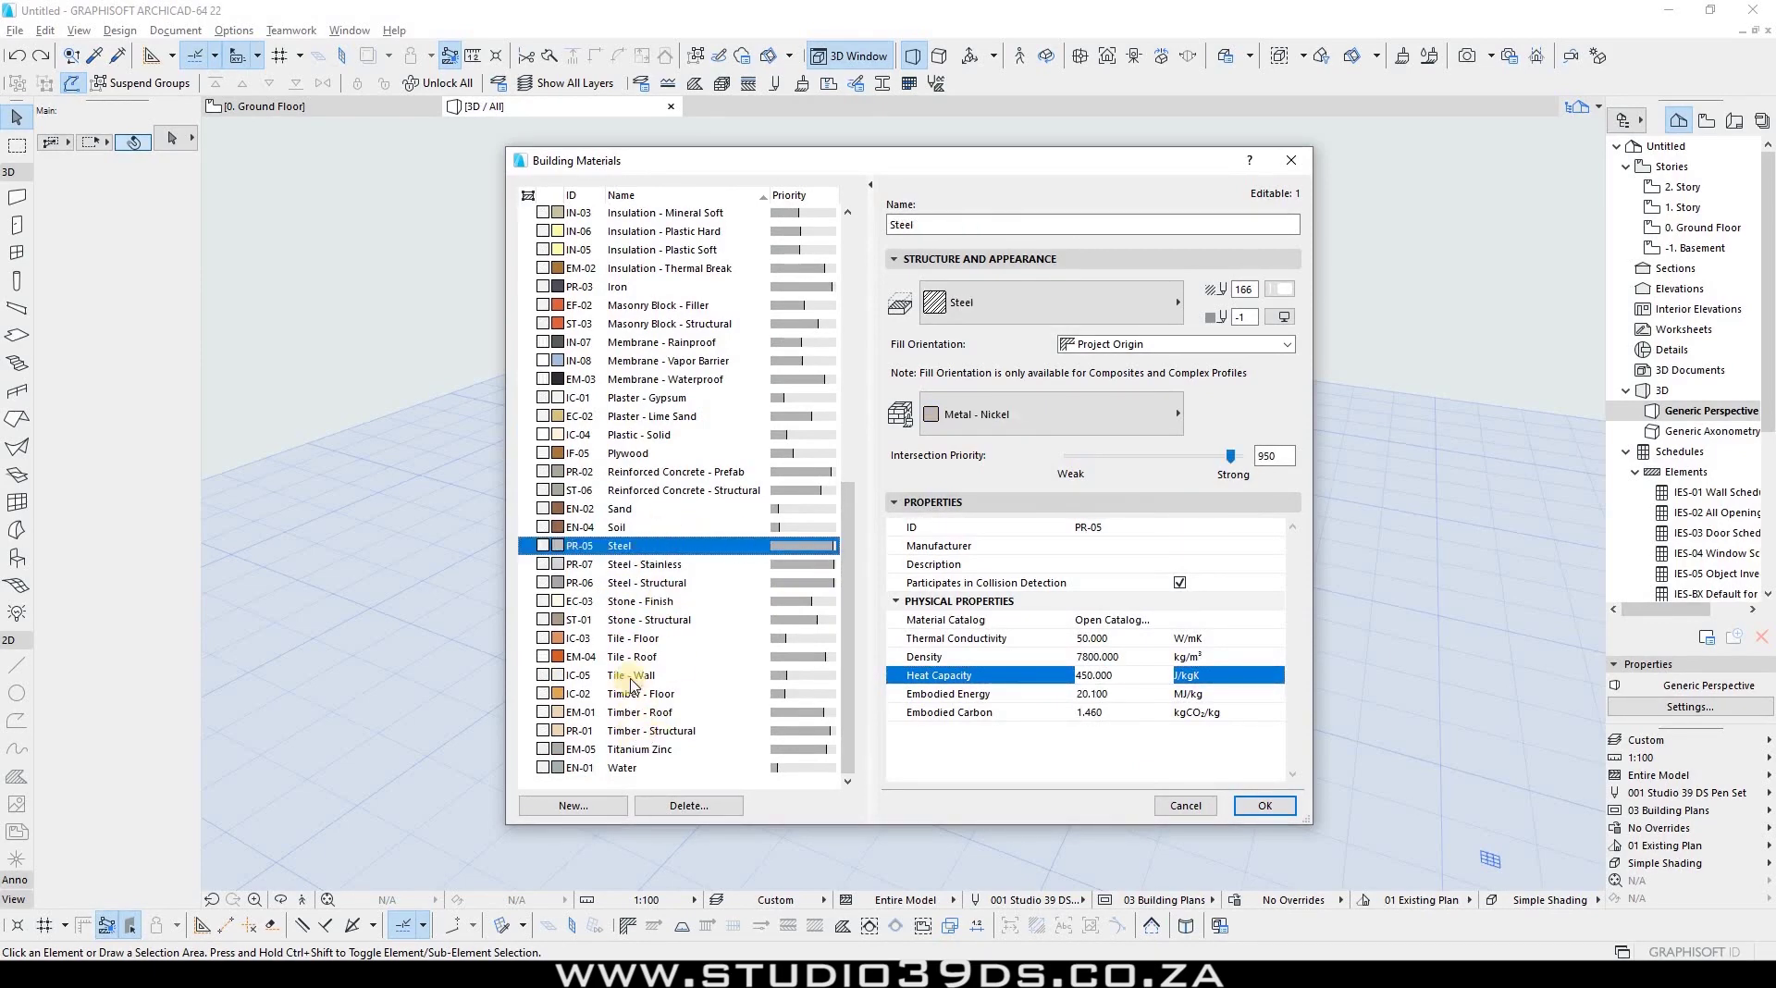
left_click(679, 768)
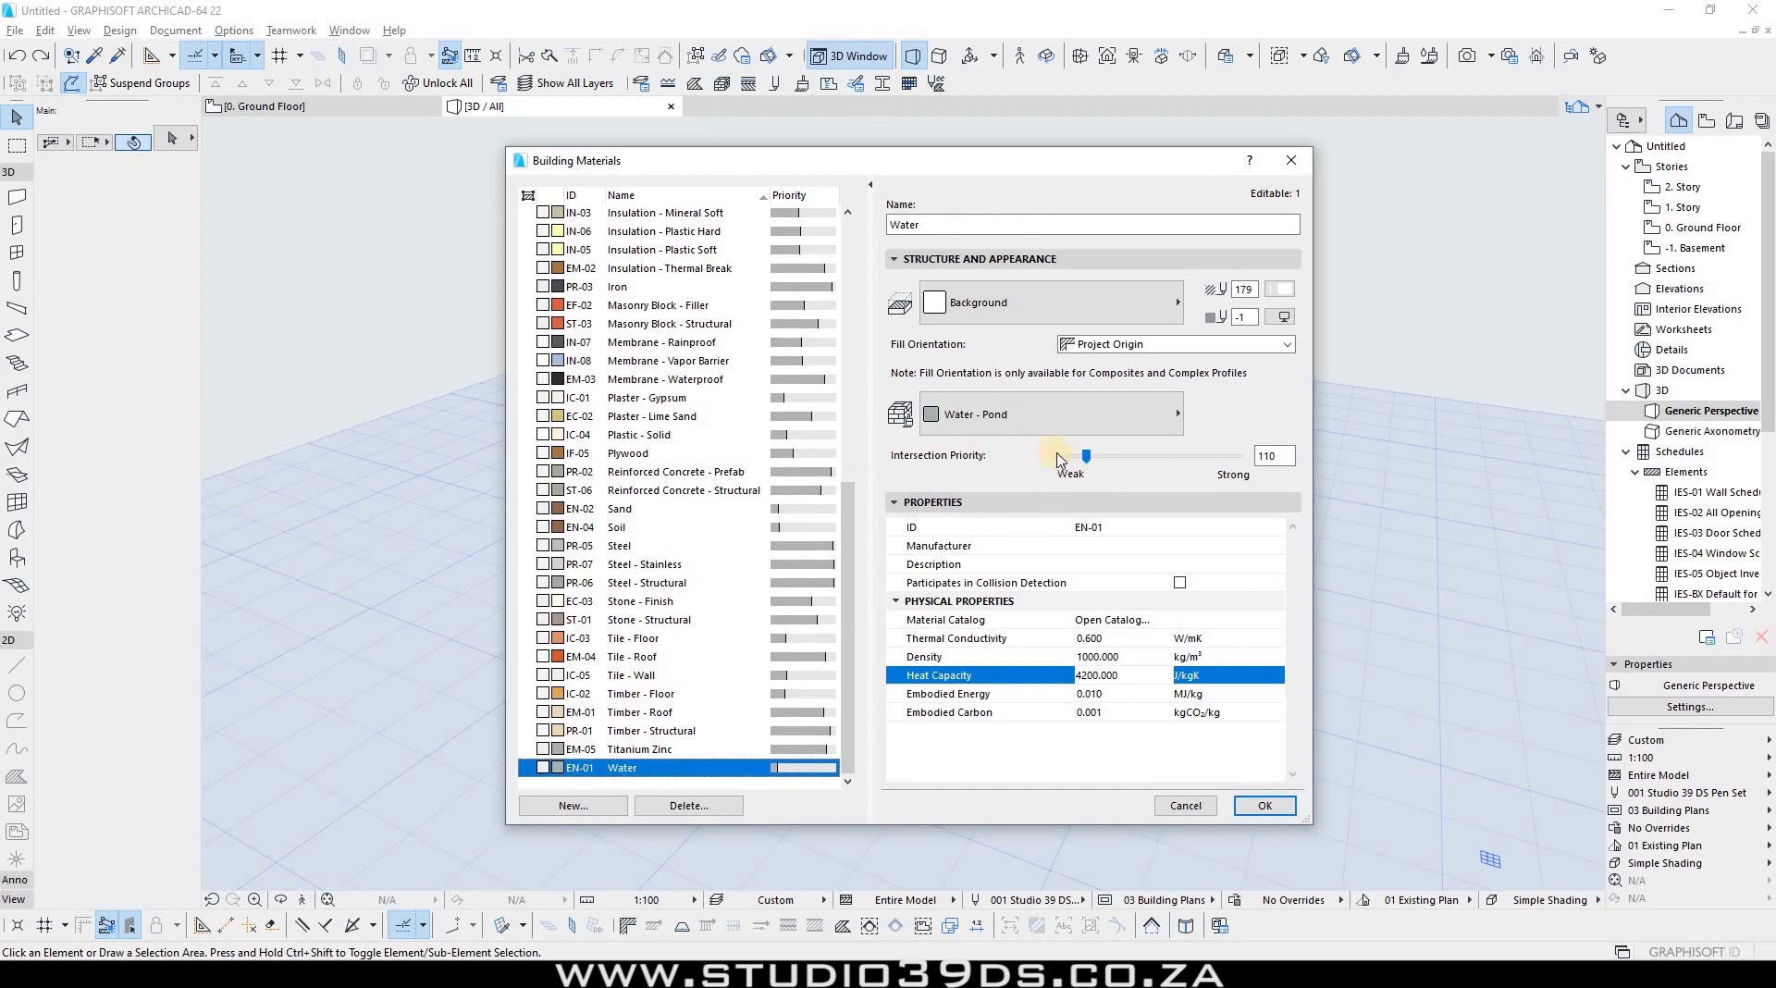
left_click(651, 531)
left_click(645, 509)
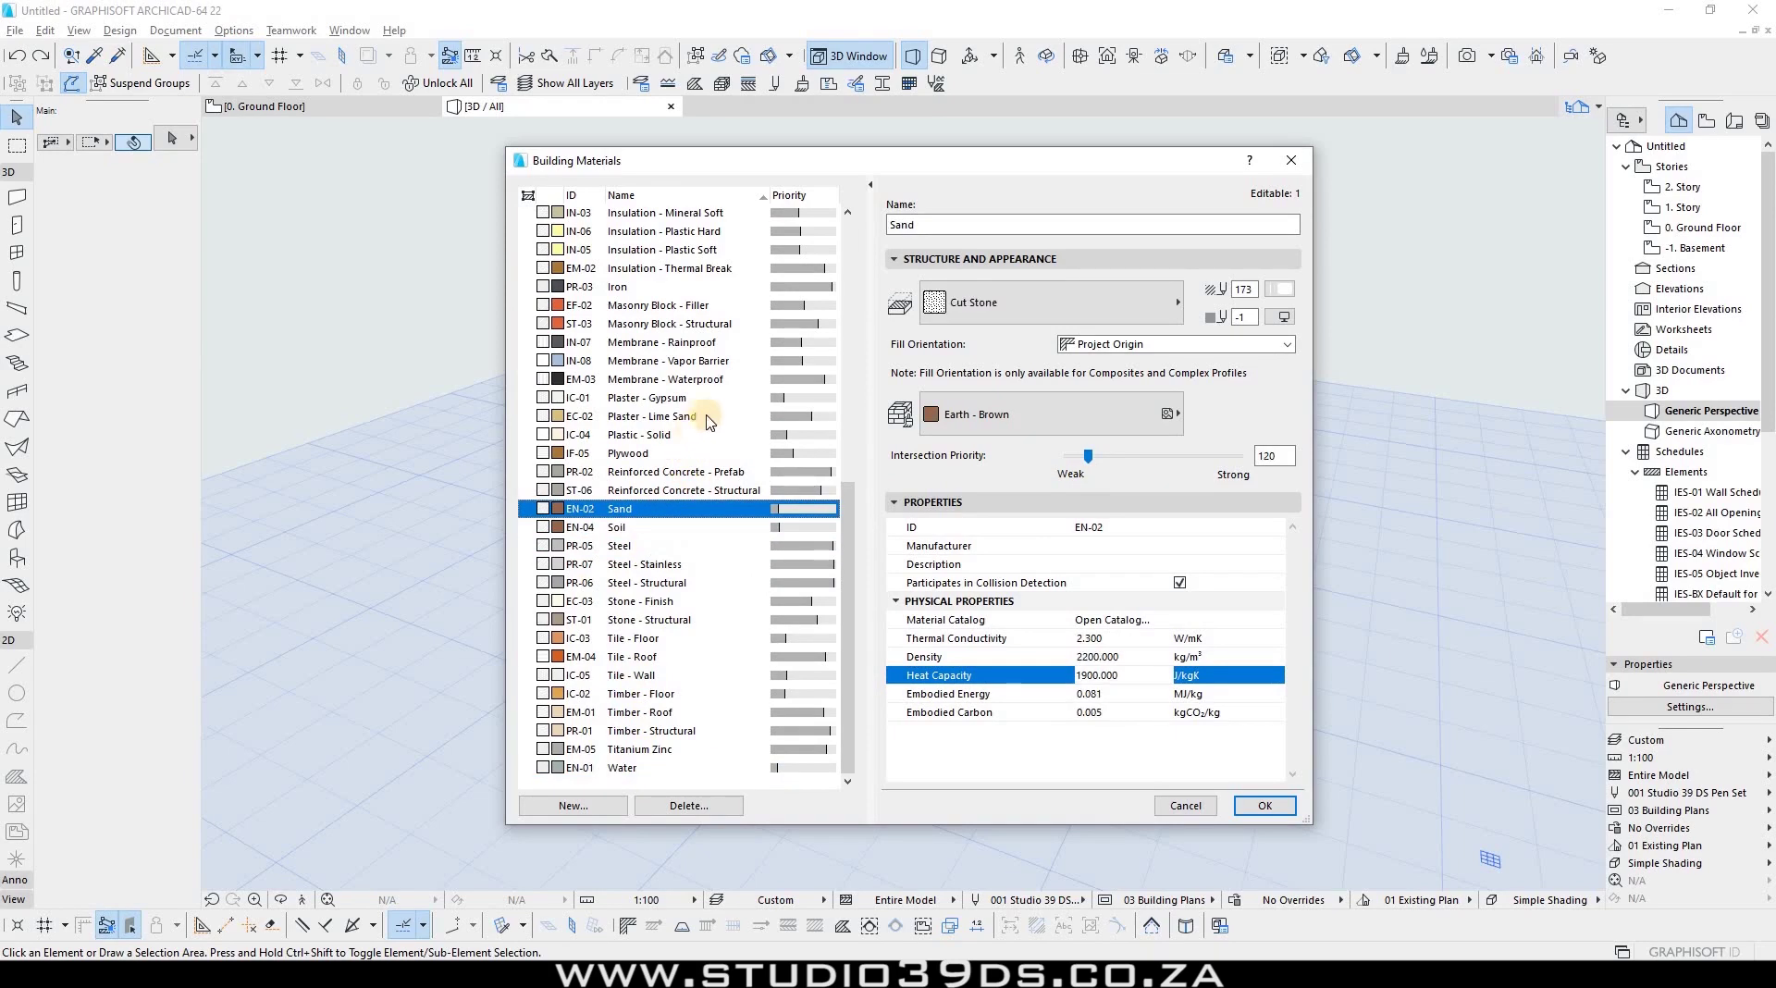
left_click(676, 400)
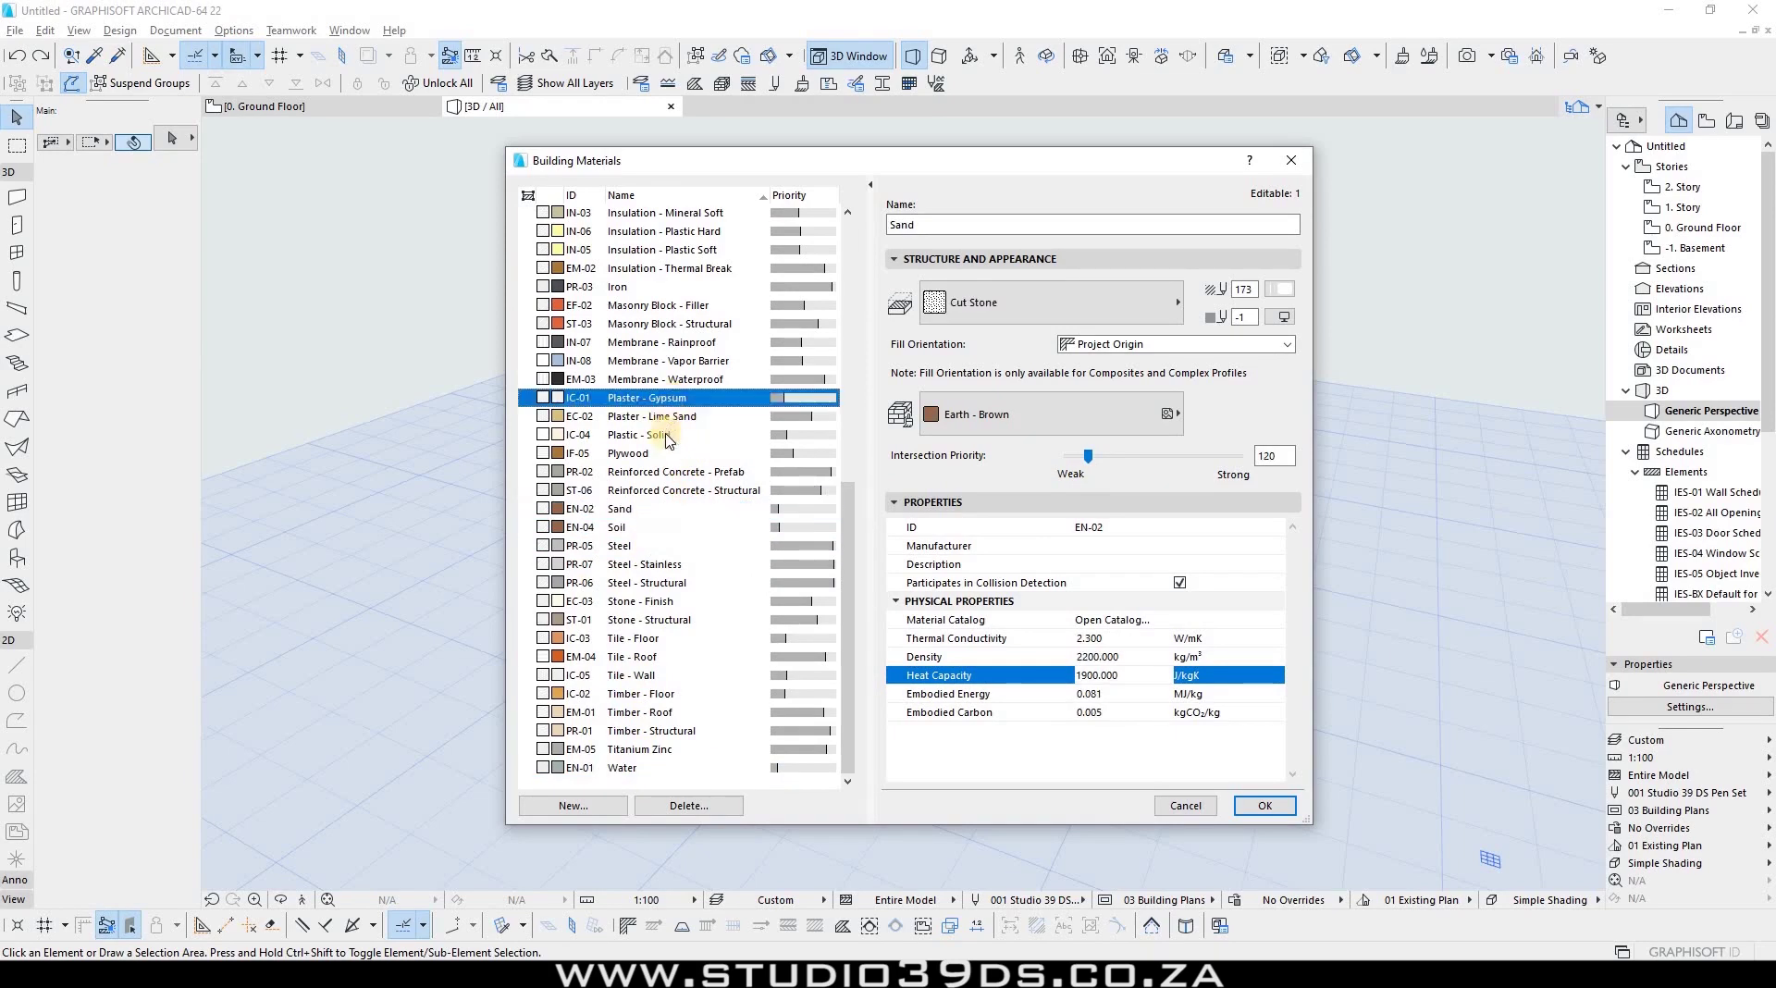
scroll(644, 367, "up", 1)
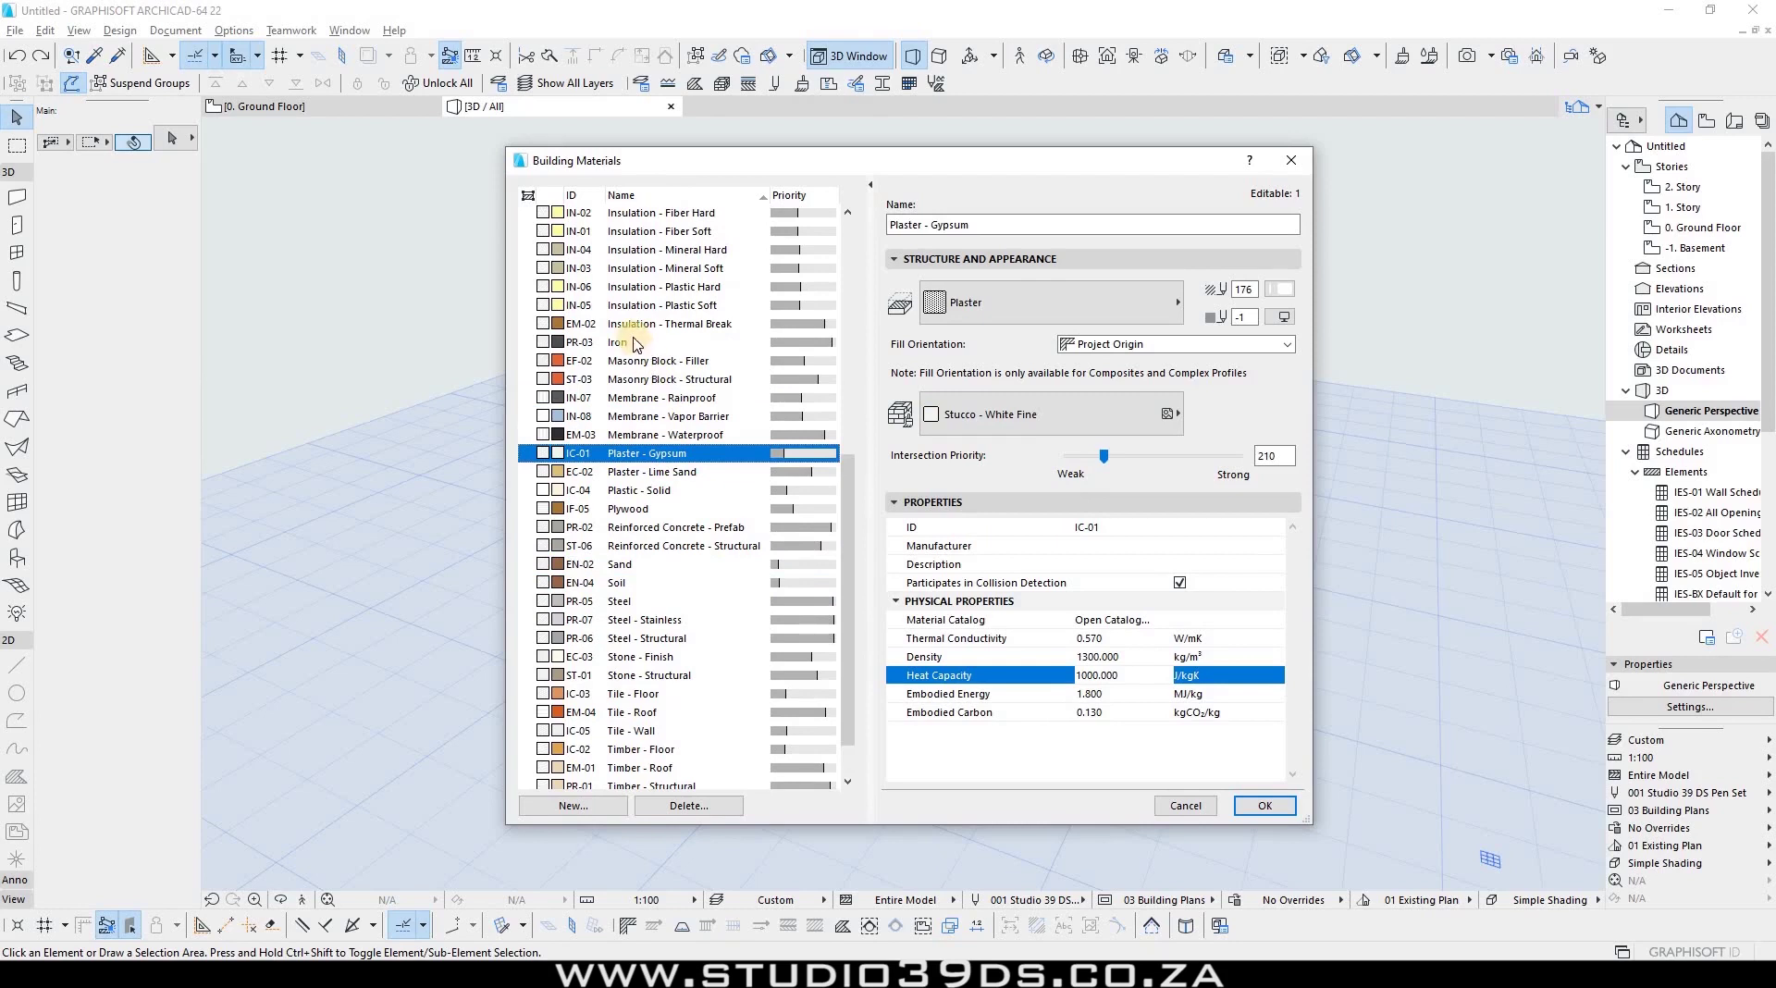
left_click(637, 342)
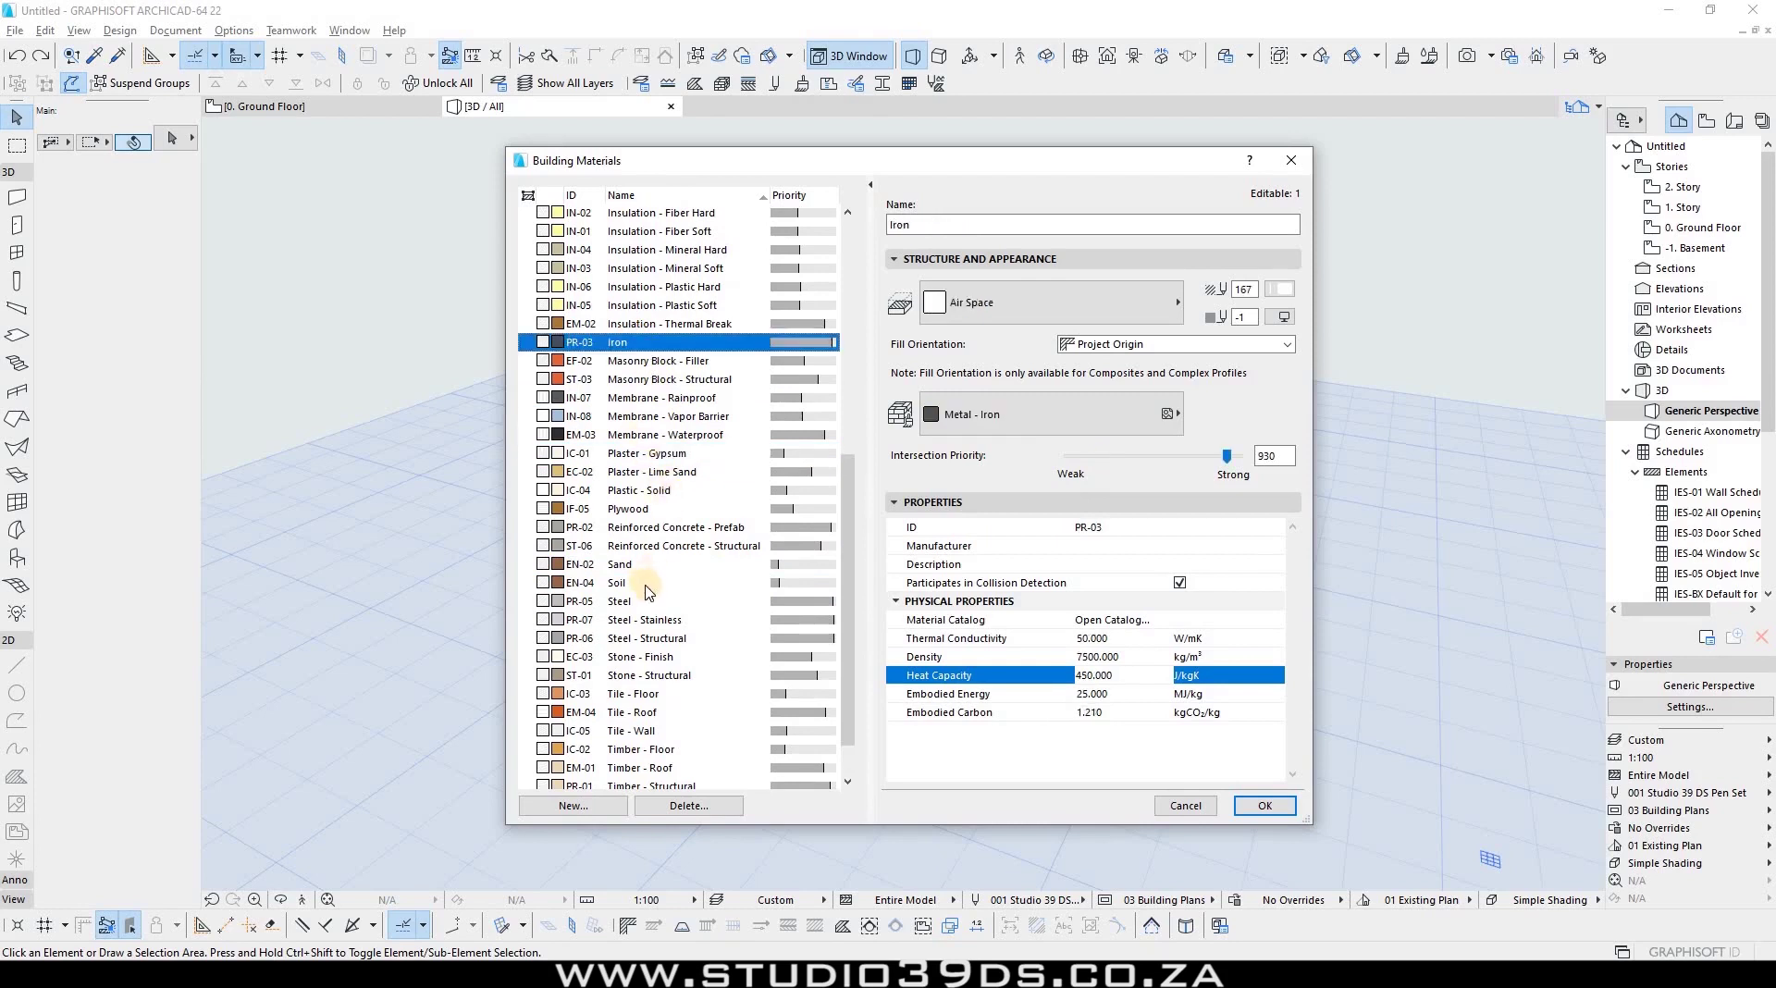
scroll(766, 693, "down", 1)
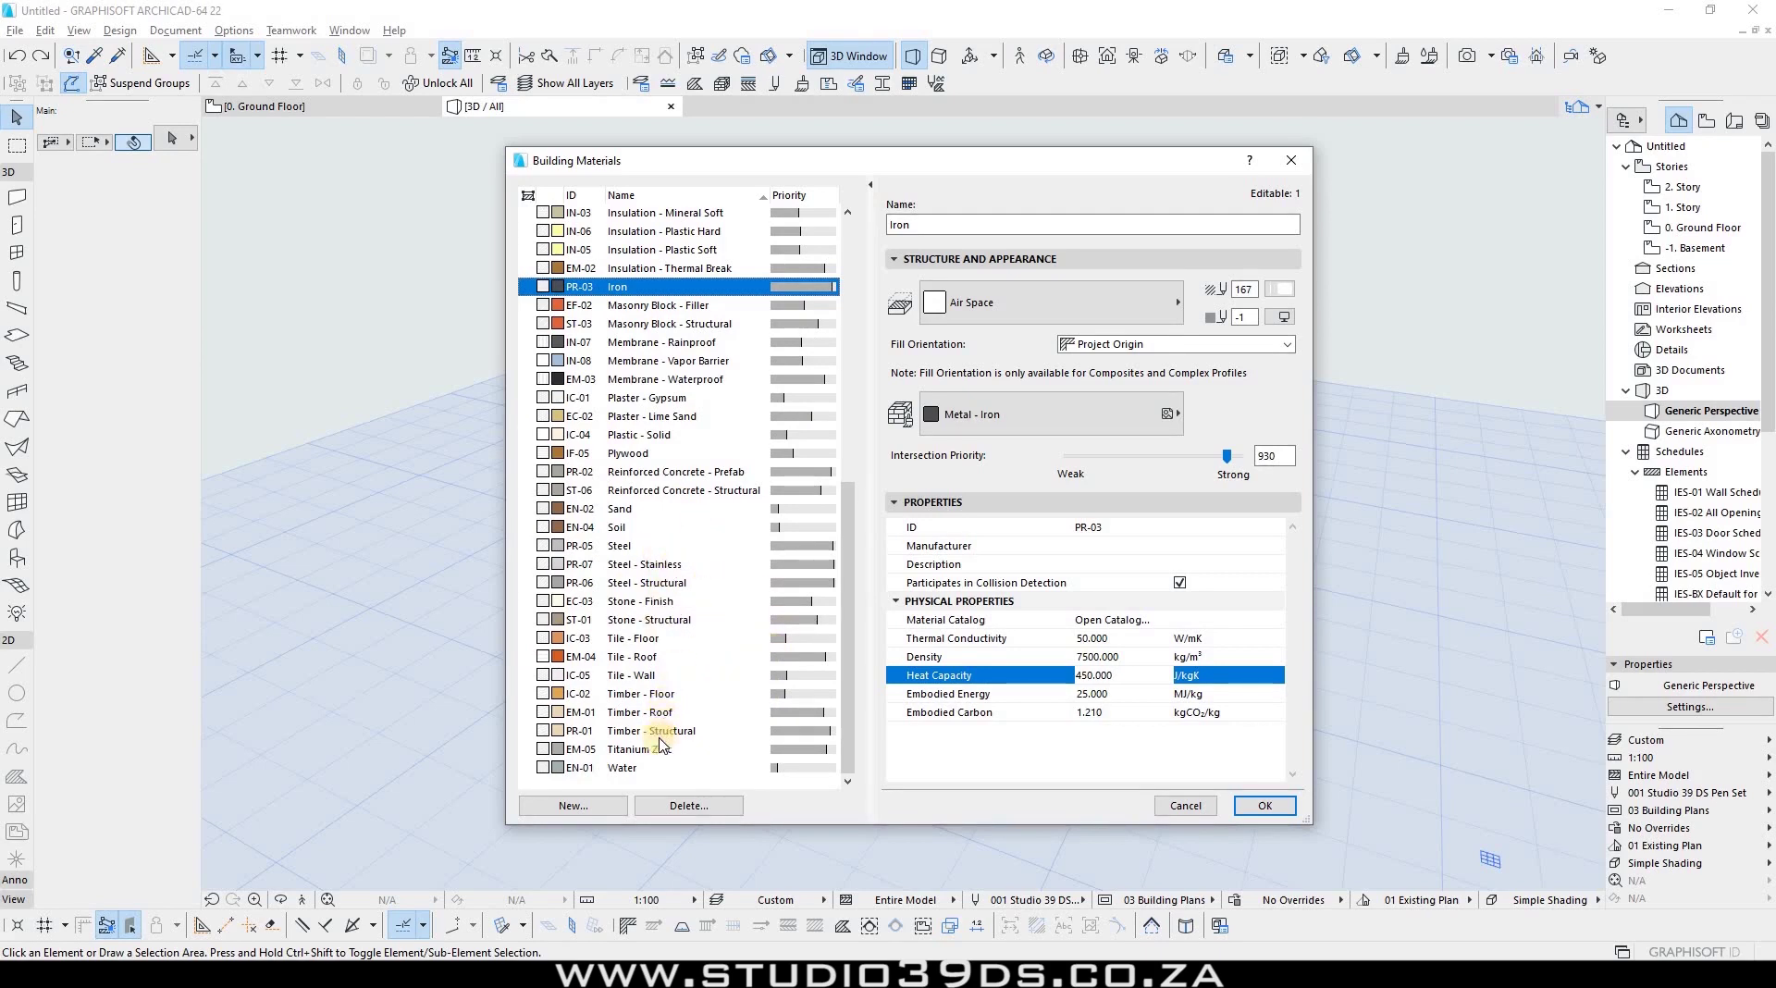
Step: Duplicate the Steel - Stainless building material and rename the copy Steel - Corten Steel
left_click(652, 564)
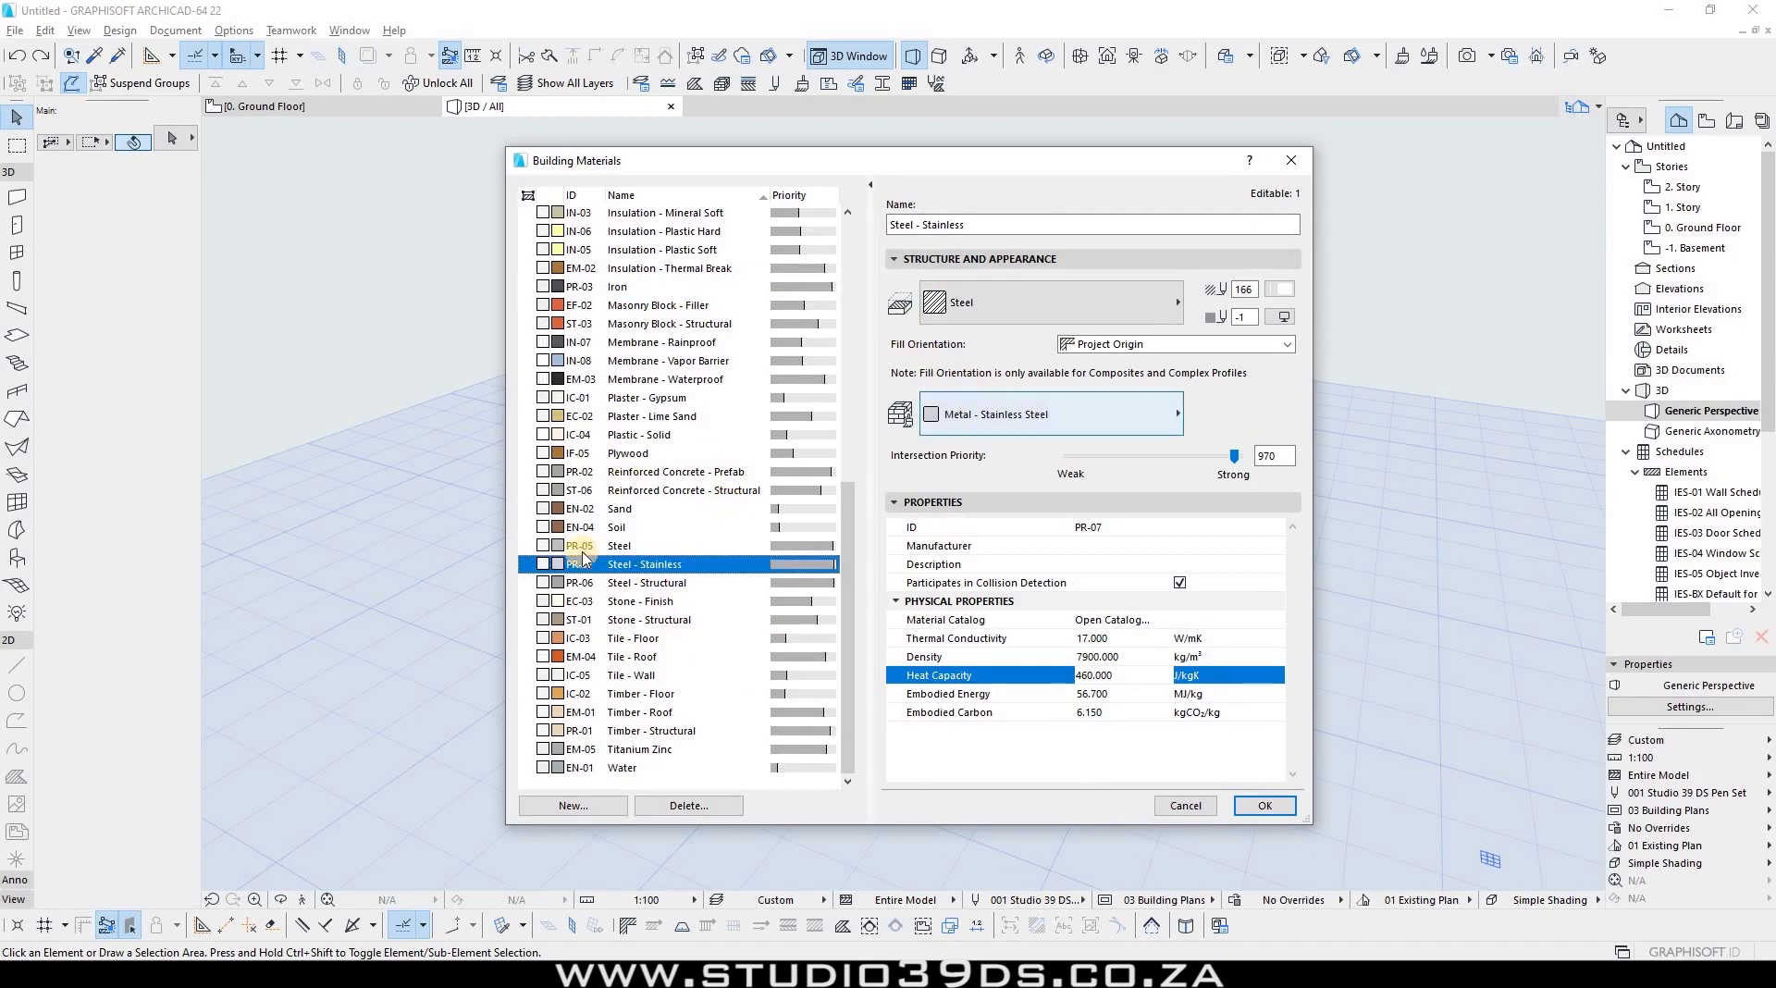
left_click(604, 801)
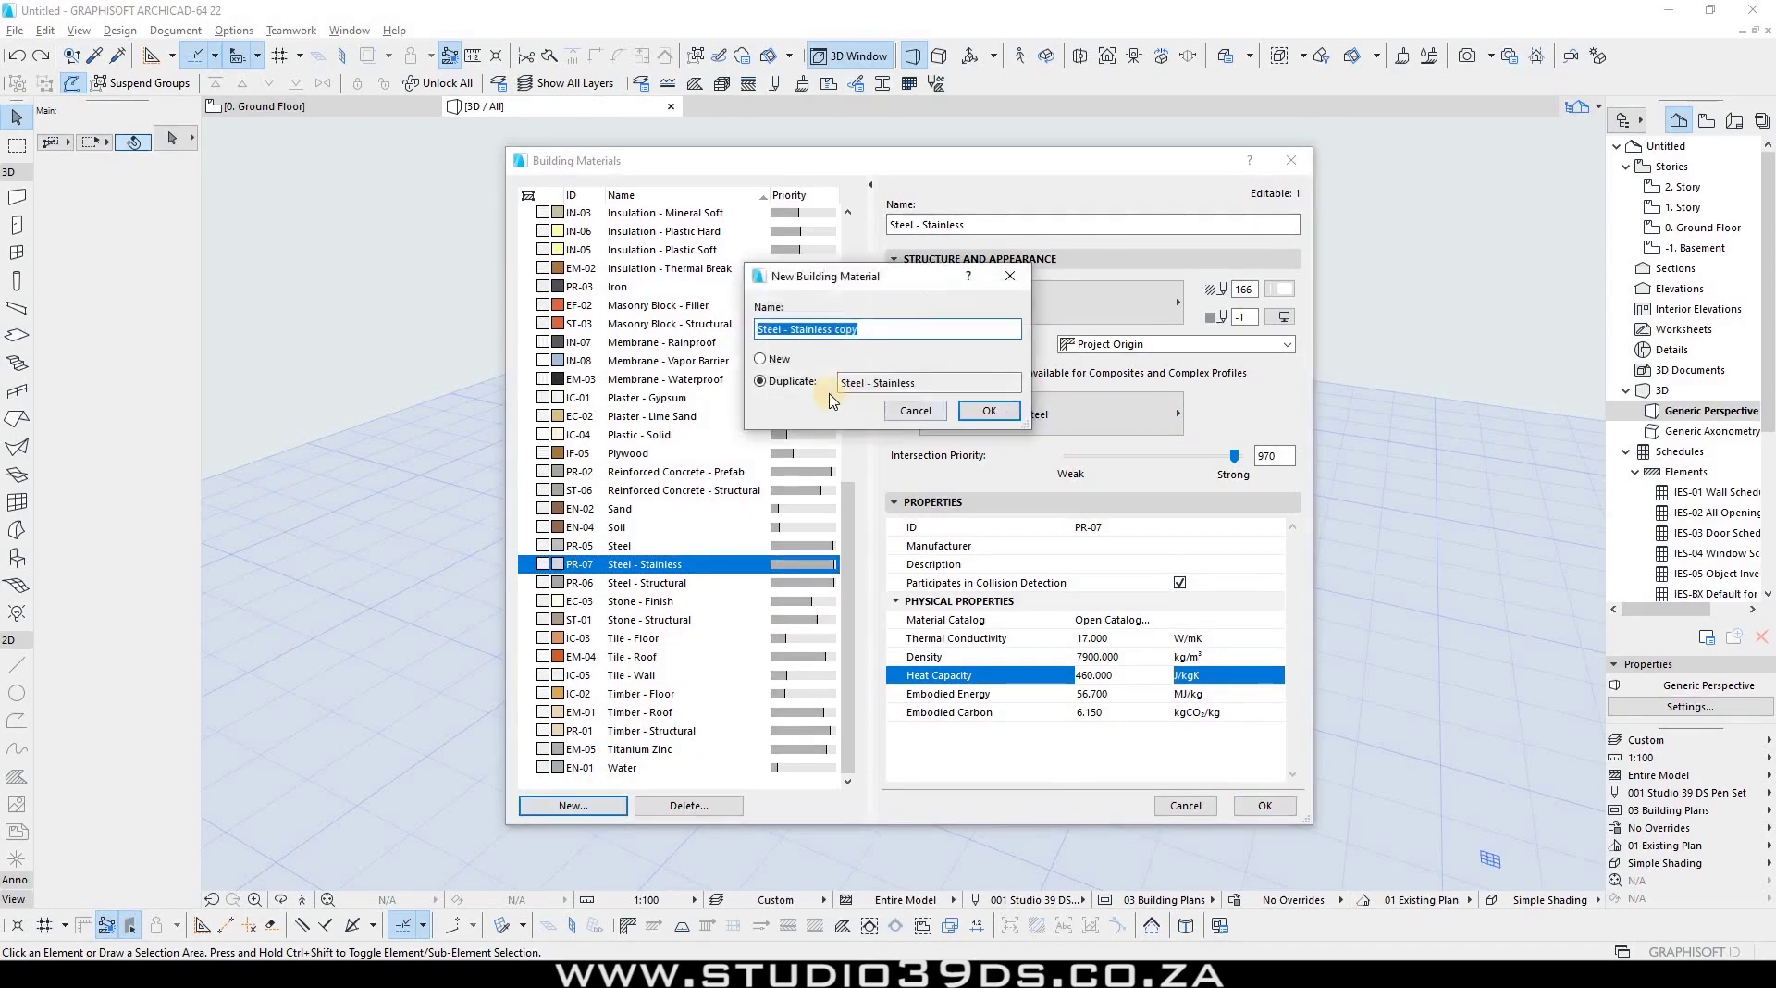
left_click(980, 412)
left_click(944, 333)
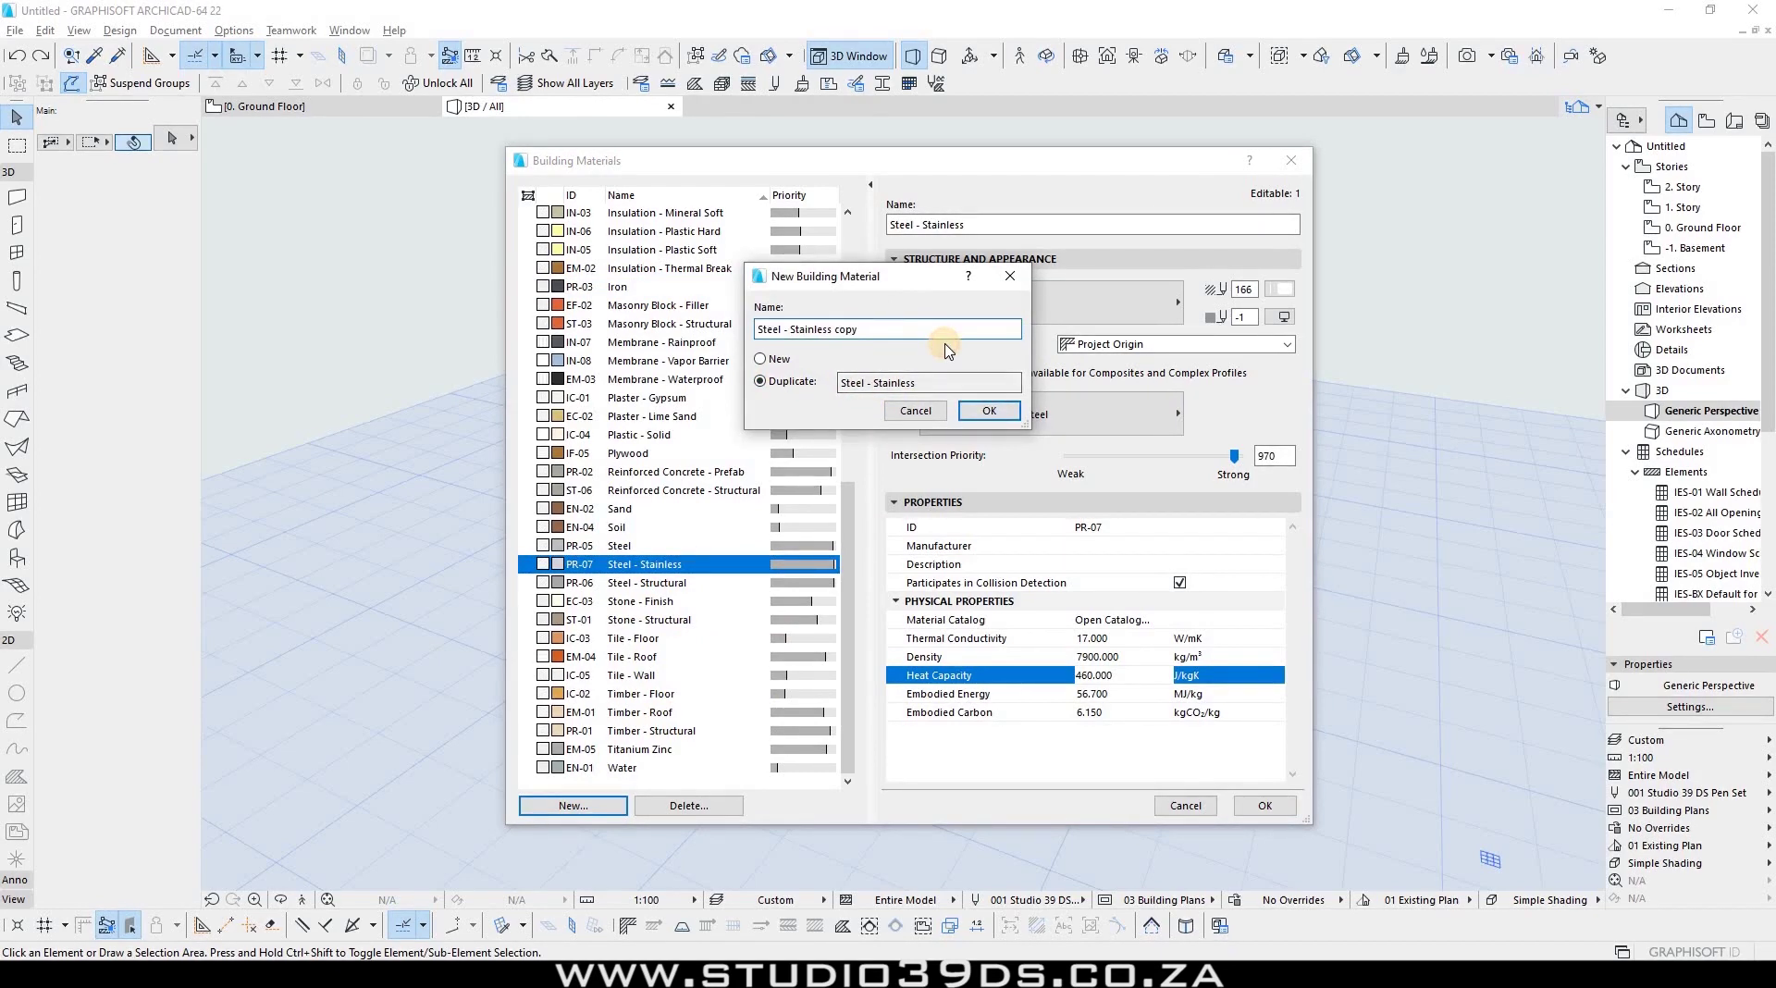
left_click(987, 410)
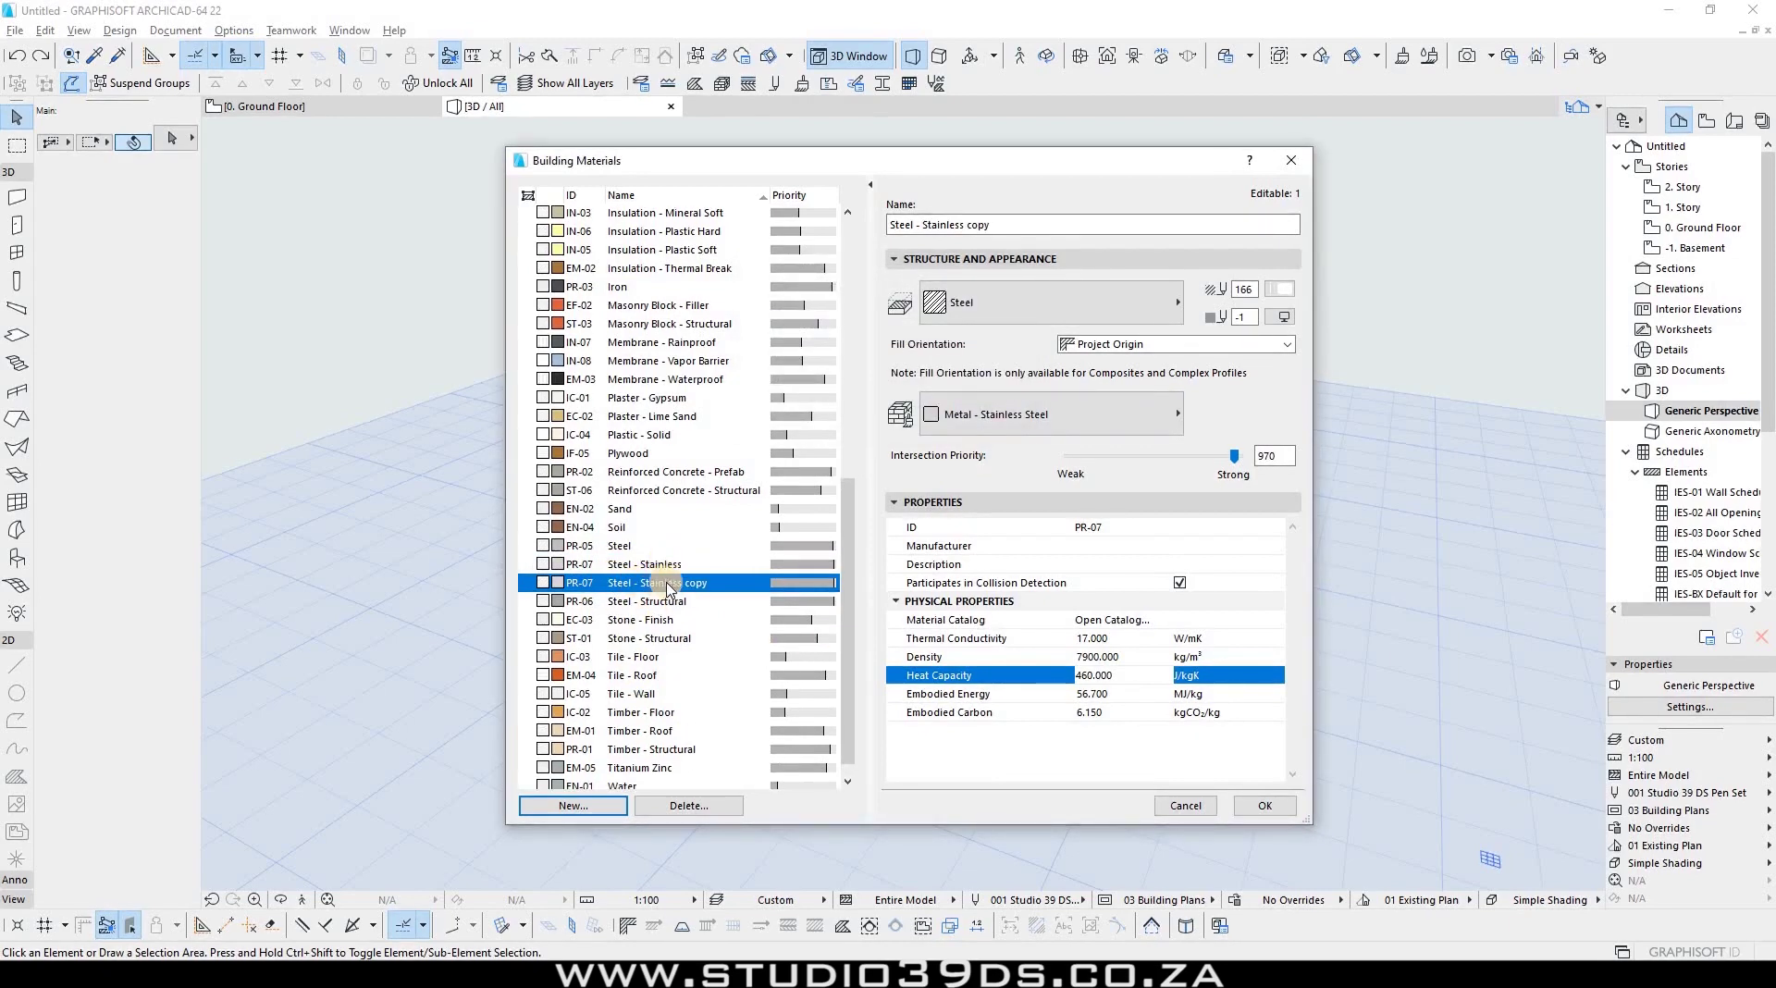
left_click(1028, 228)
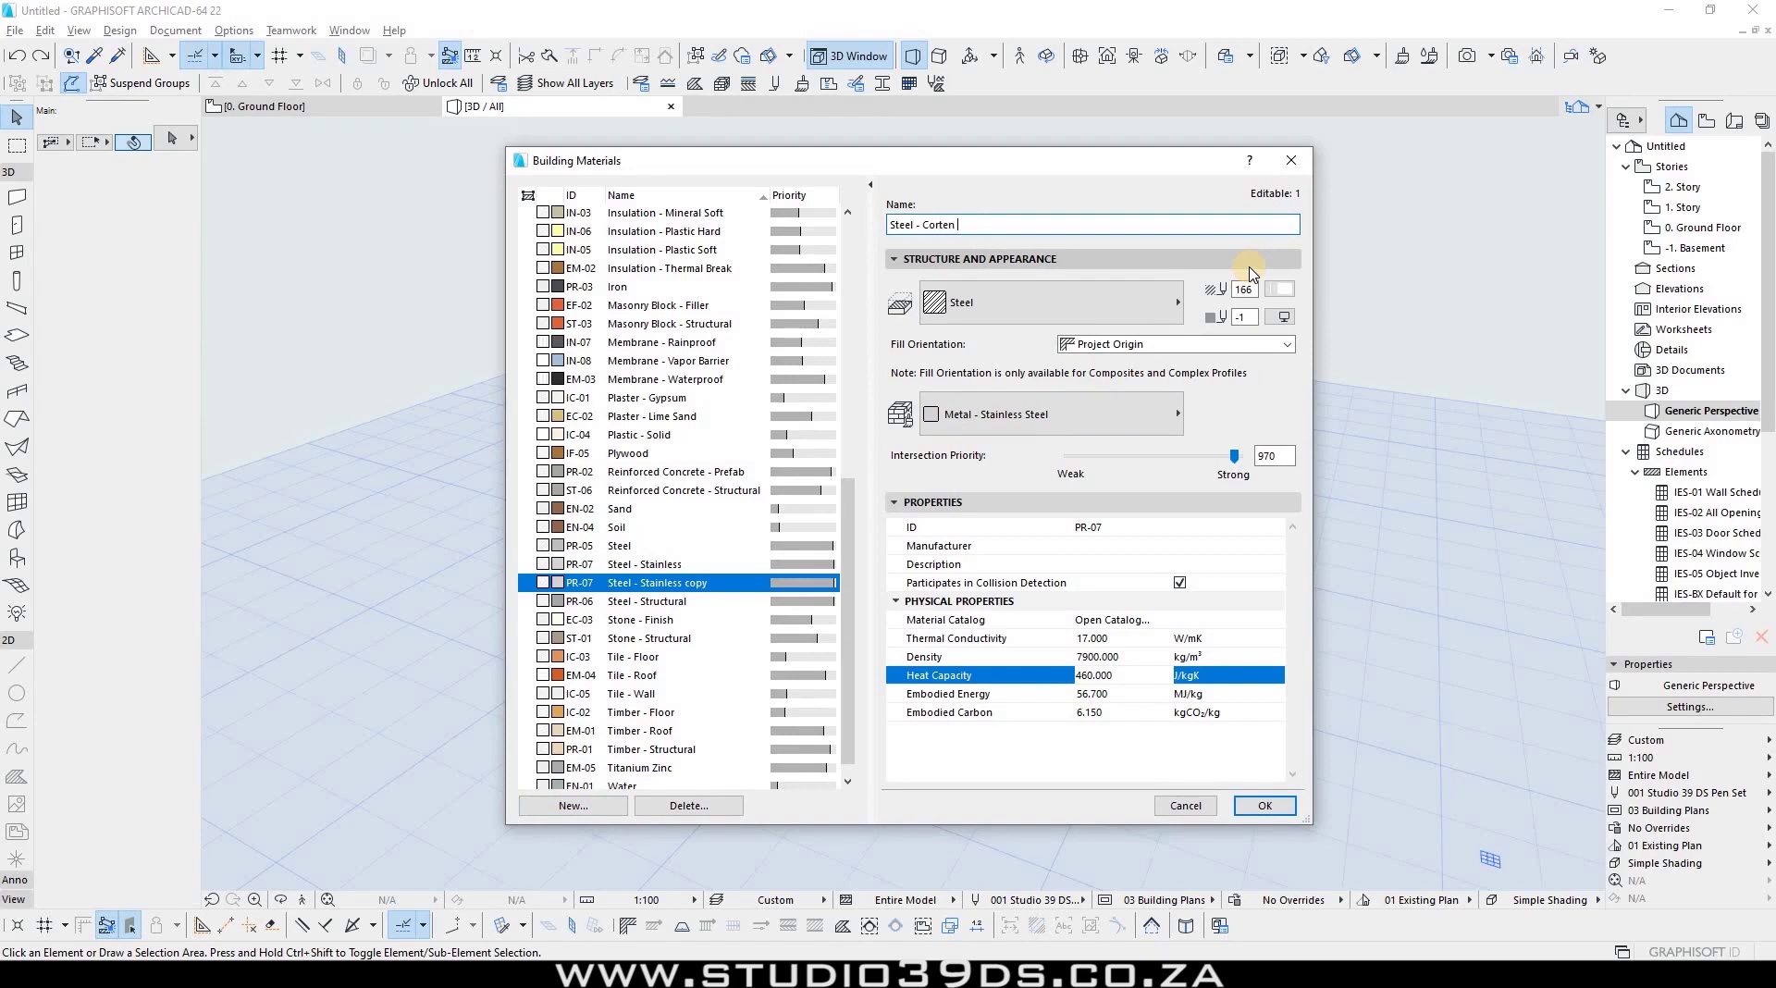
type("l")
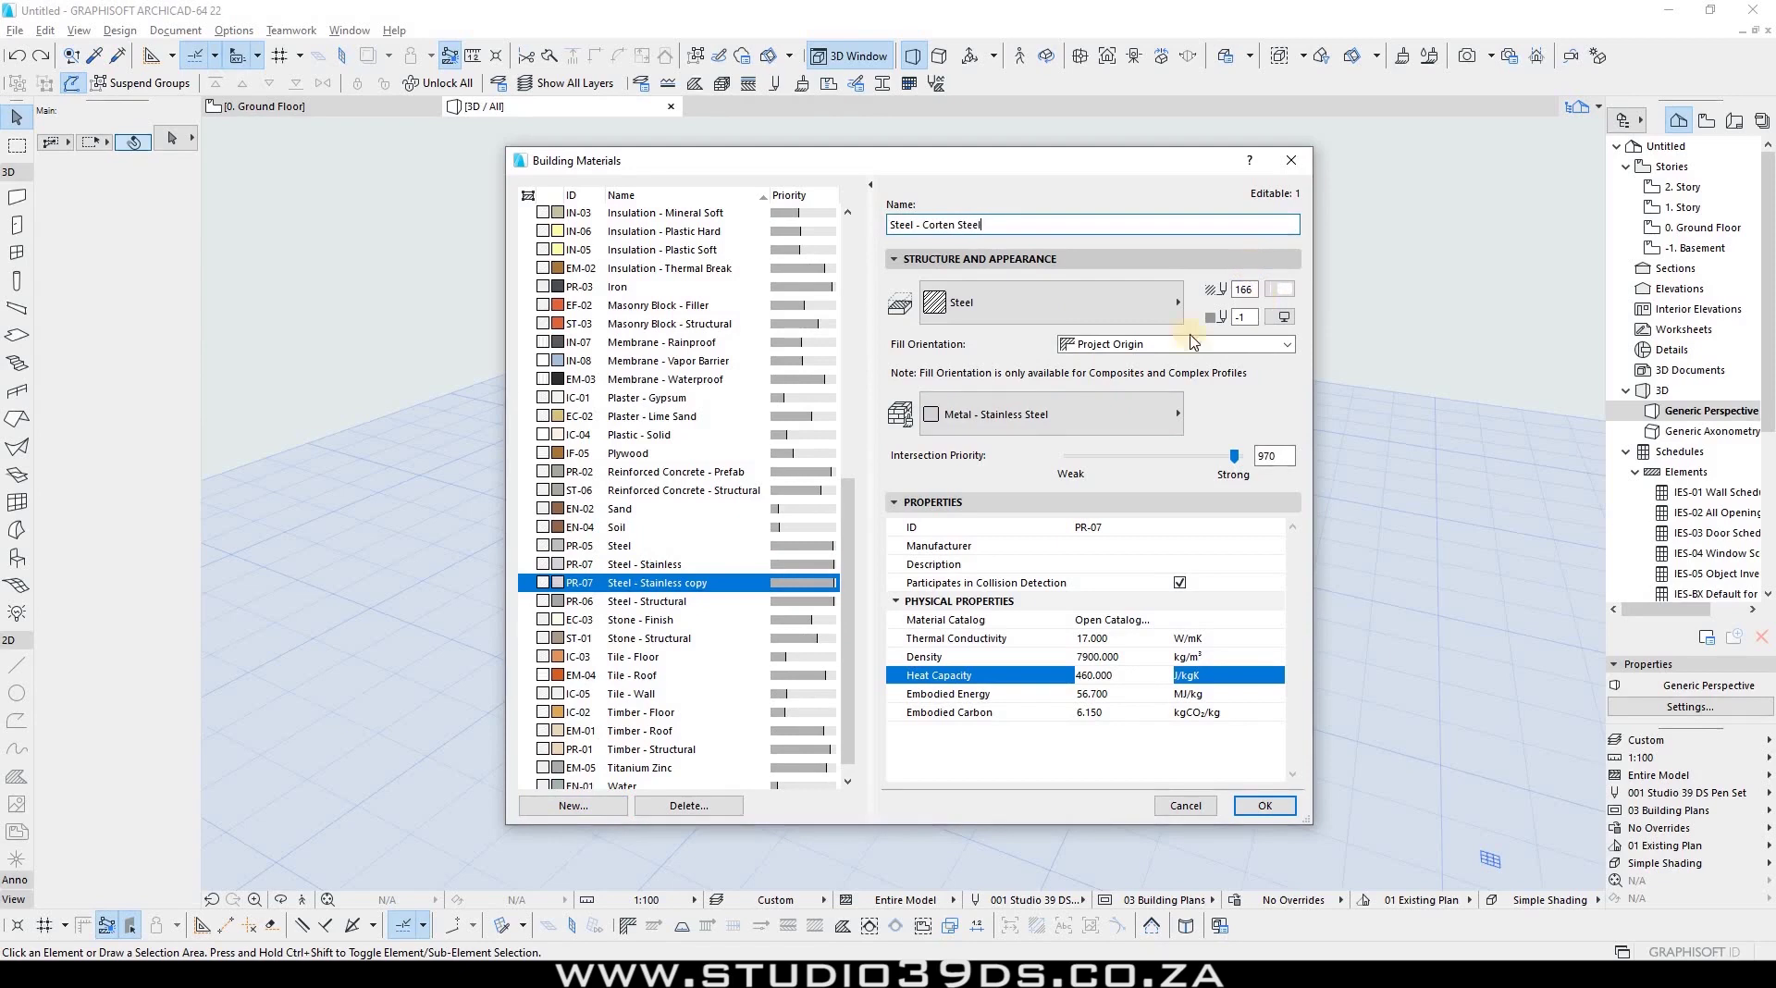
Step: Keep the Steel cut fill and assign the Metal - Corten Steel surface to the Steel - Corten Steel building material
left_click(1034, 310)
left_click(1019, 370)
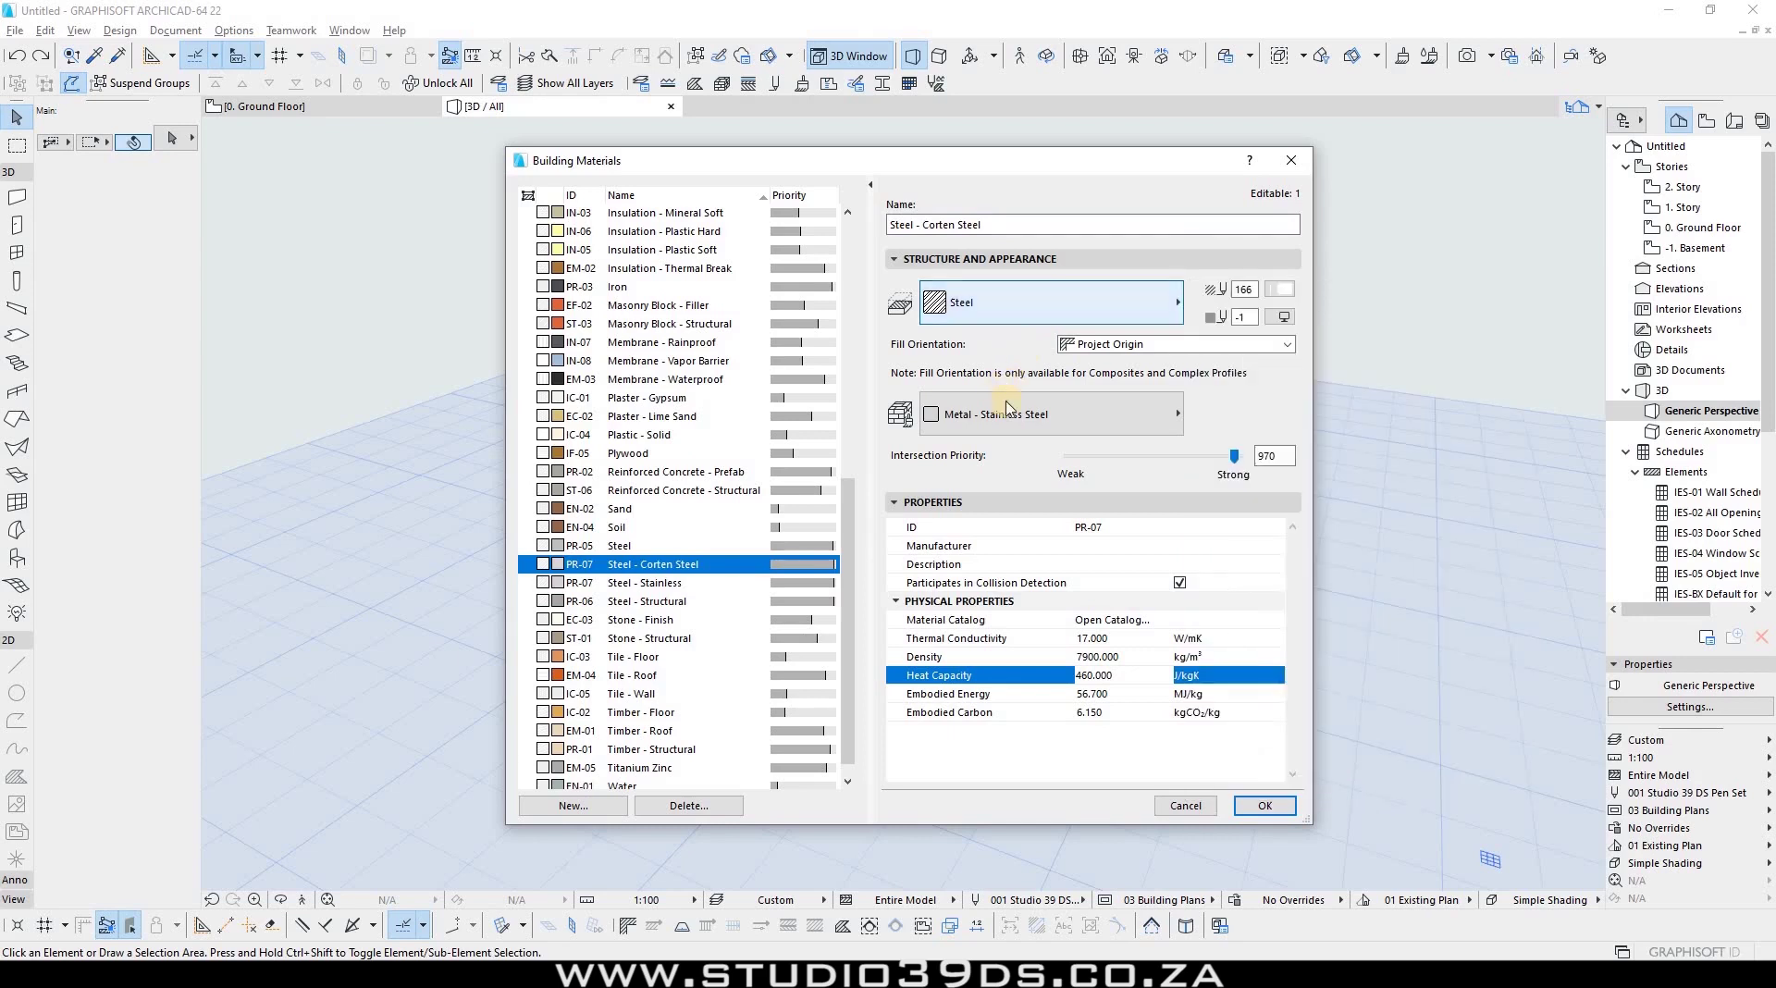
left_click(1020, 415)
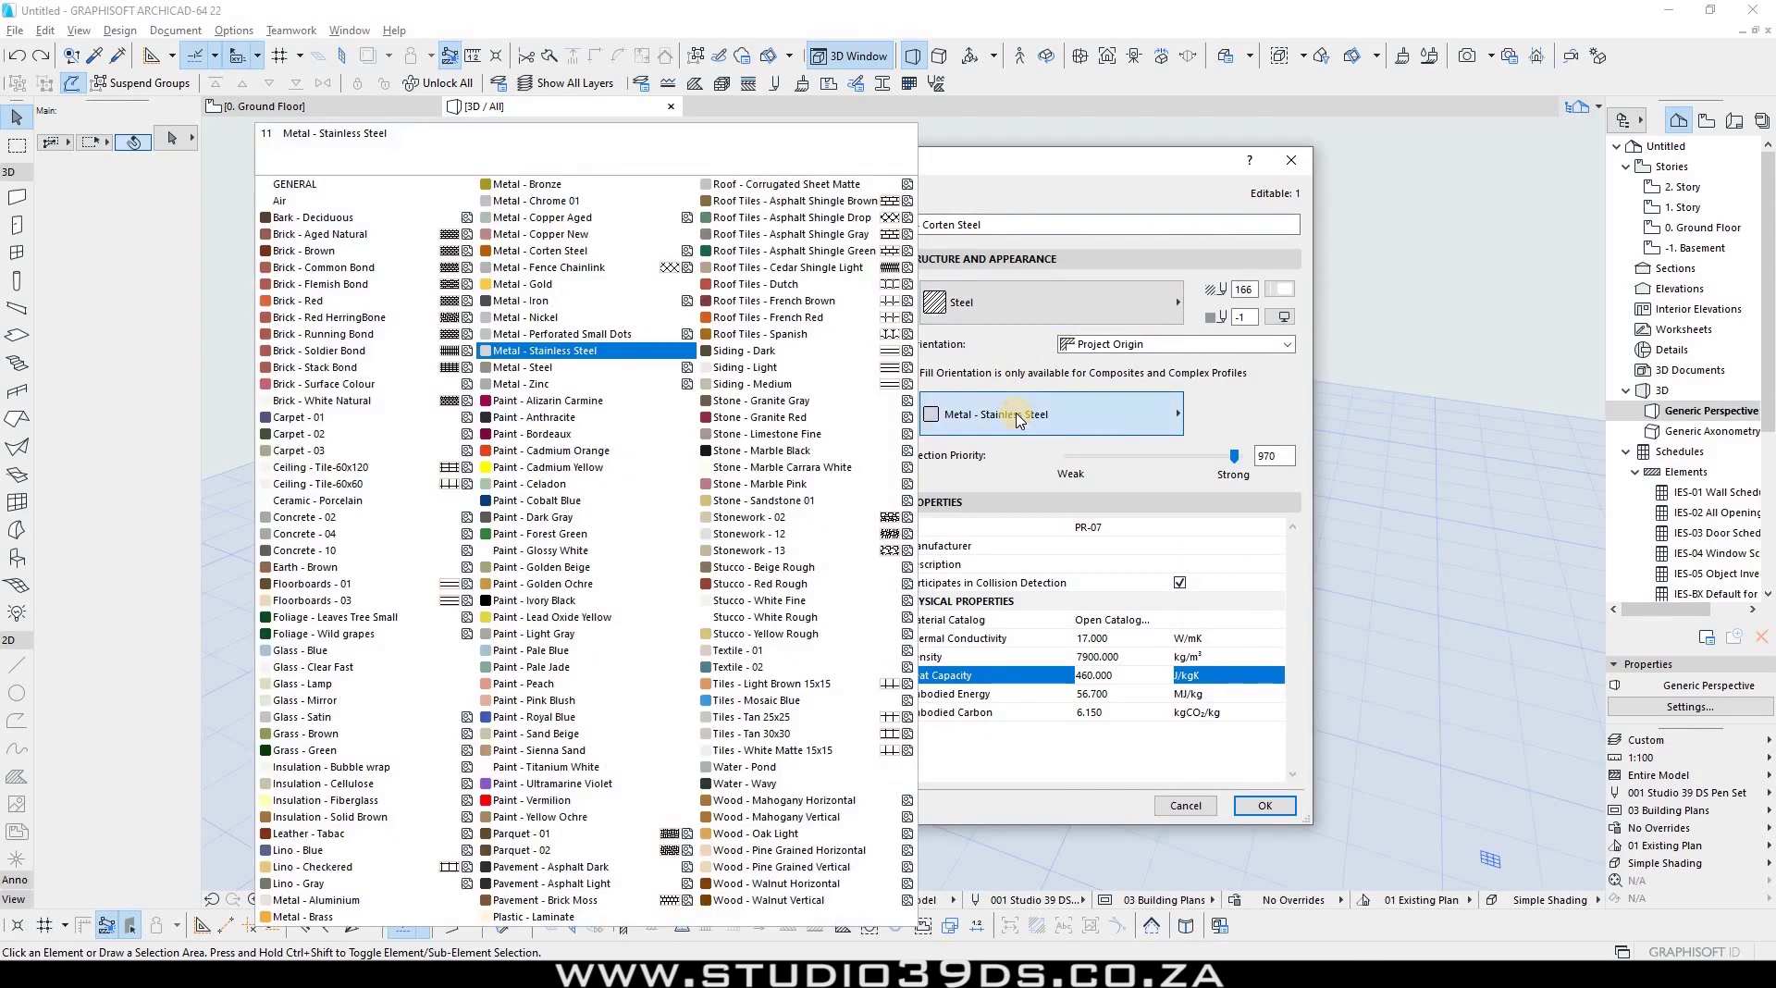
left_click(573, 252)
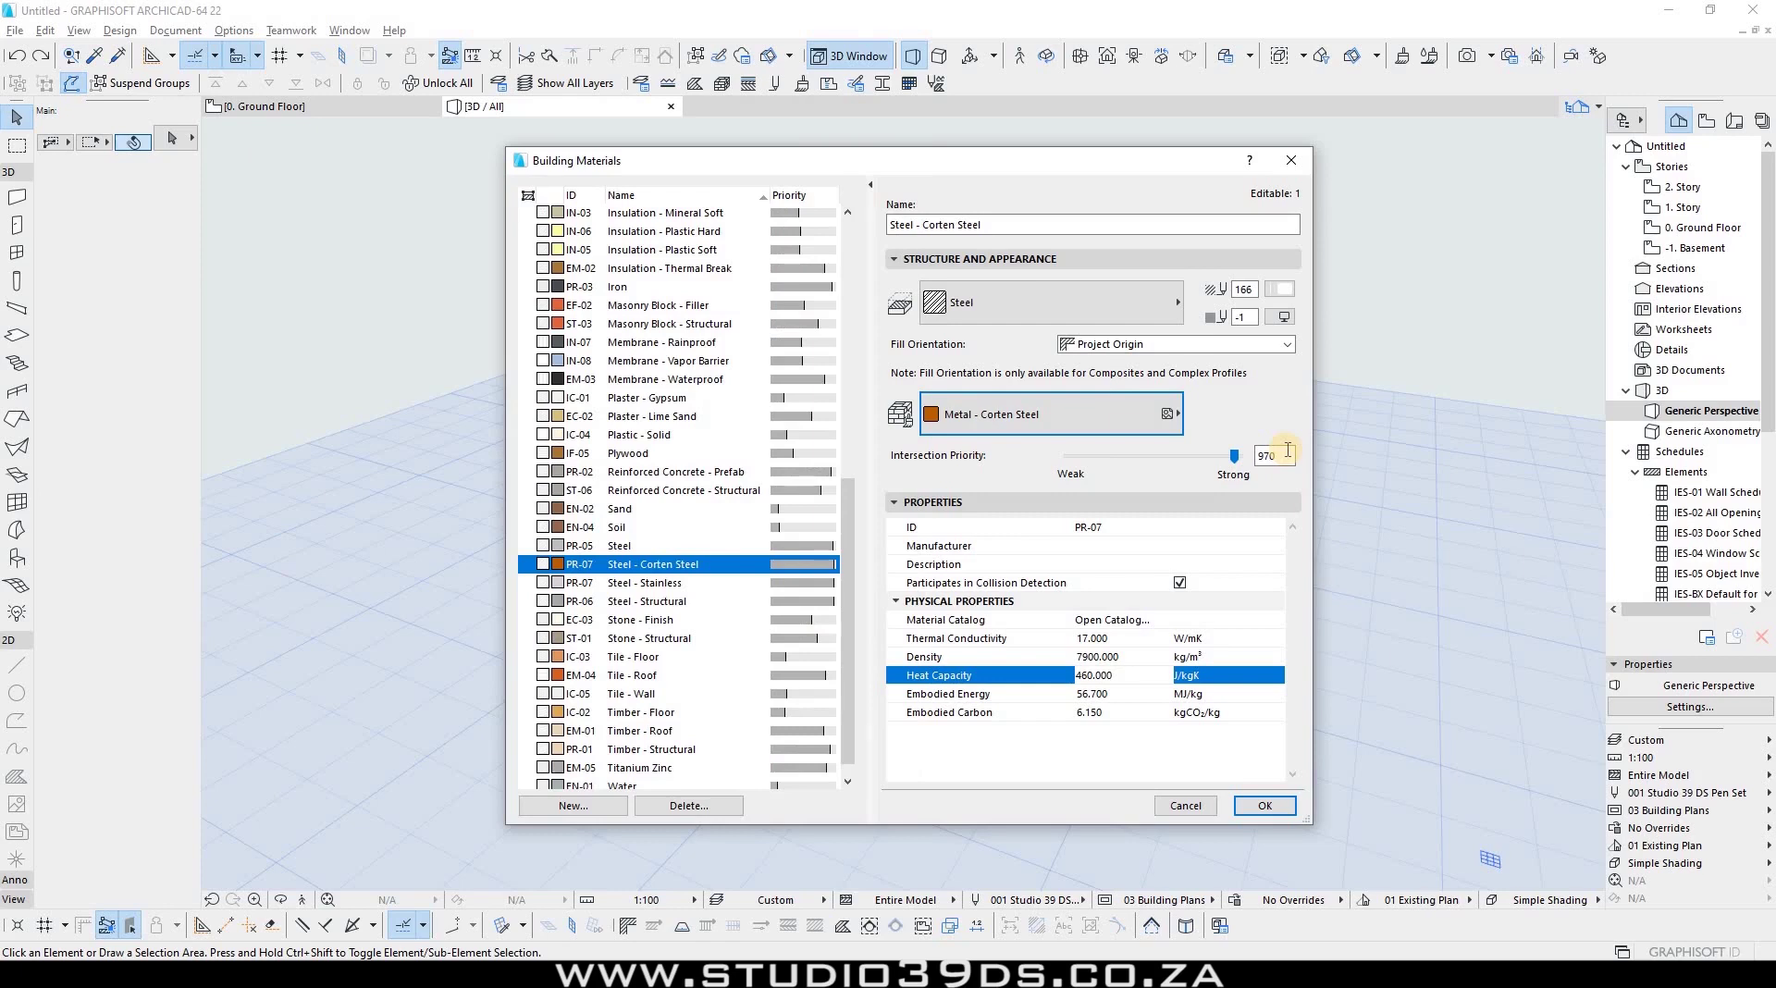
Step: Inspect the new material's ID, Manufacturer and Description properties and its Material Catalog option
left_click(1116, 527)
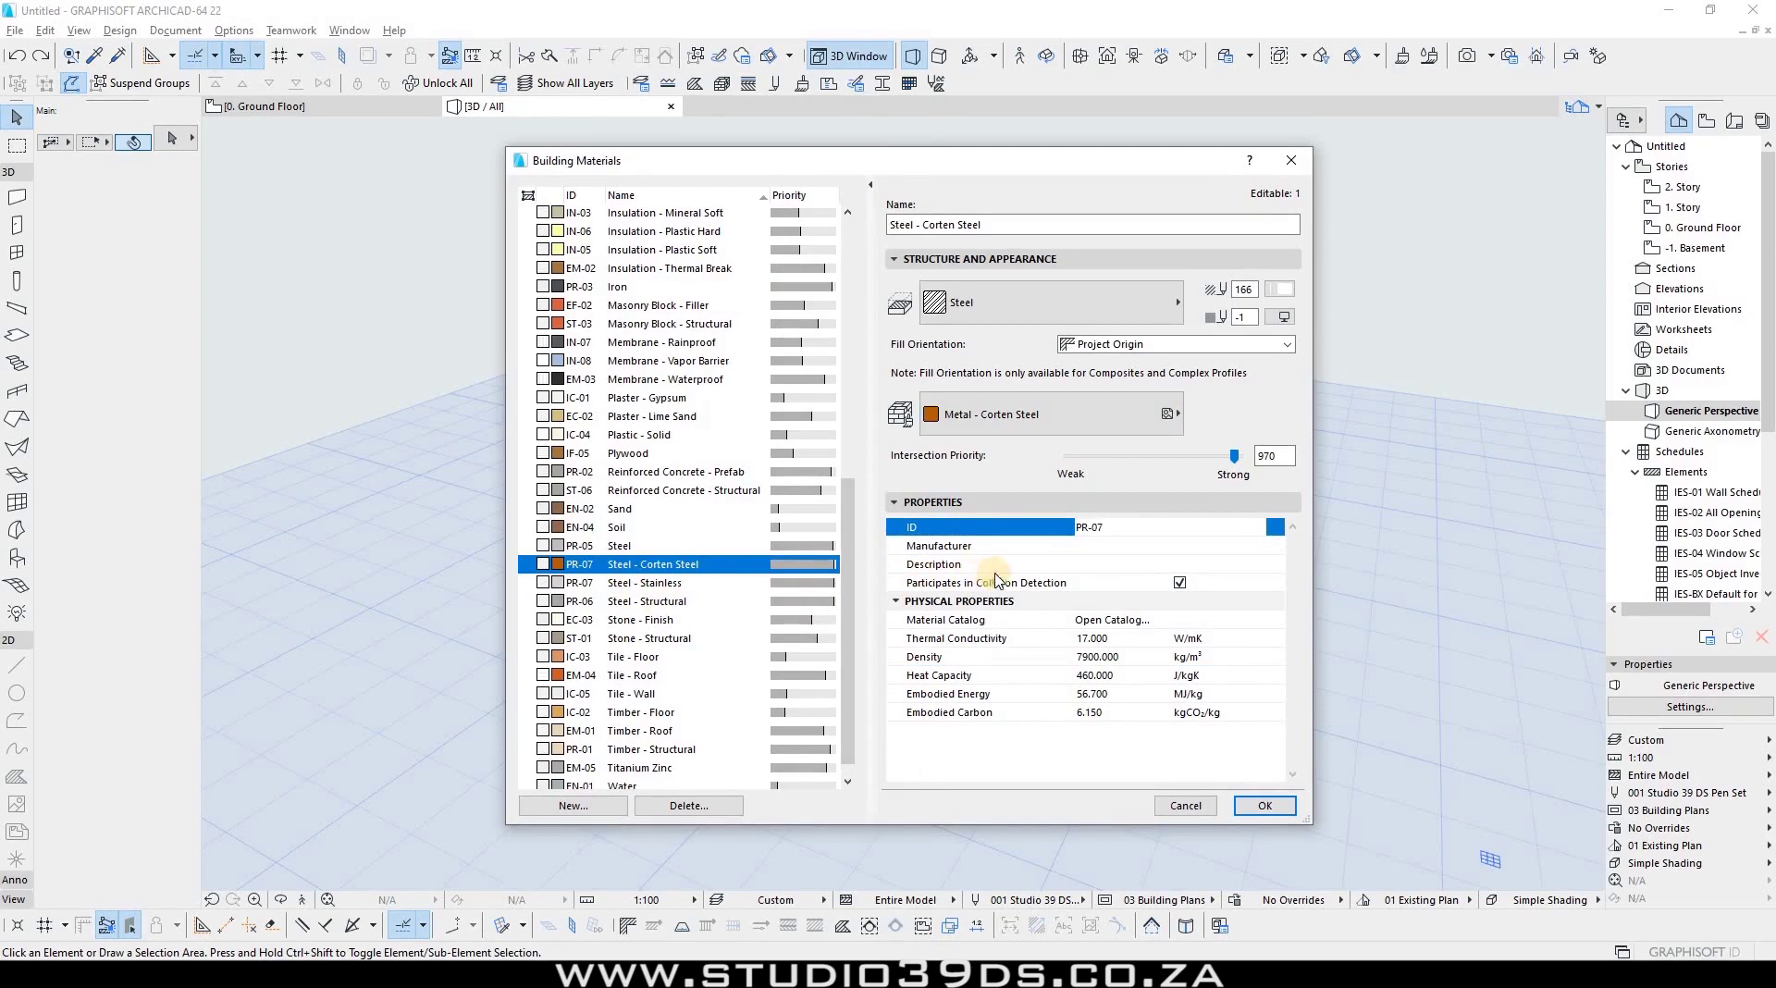
left_click(1105, 546)
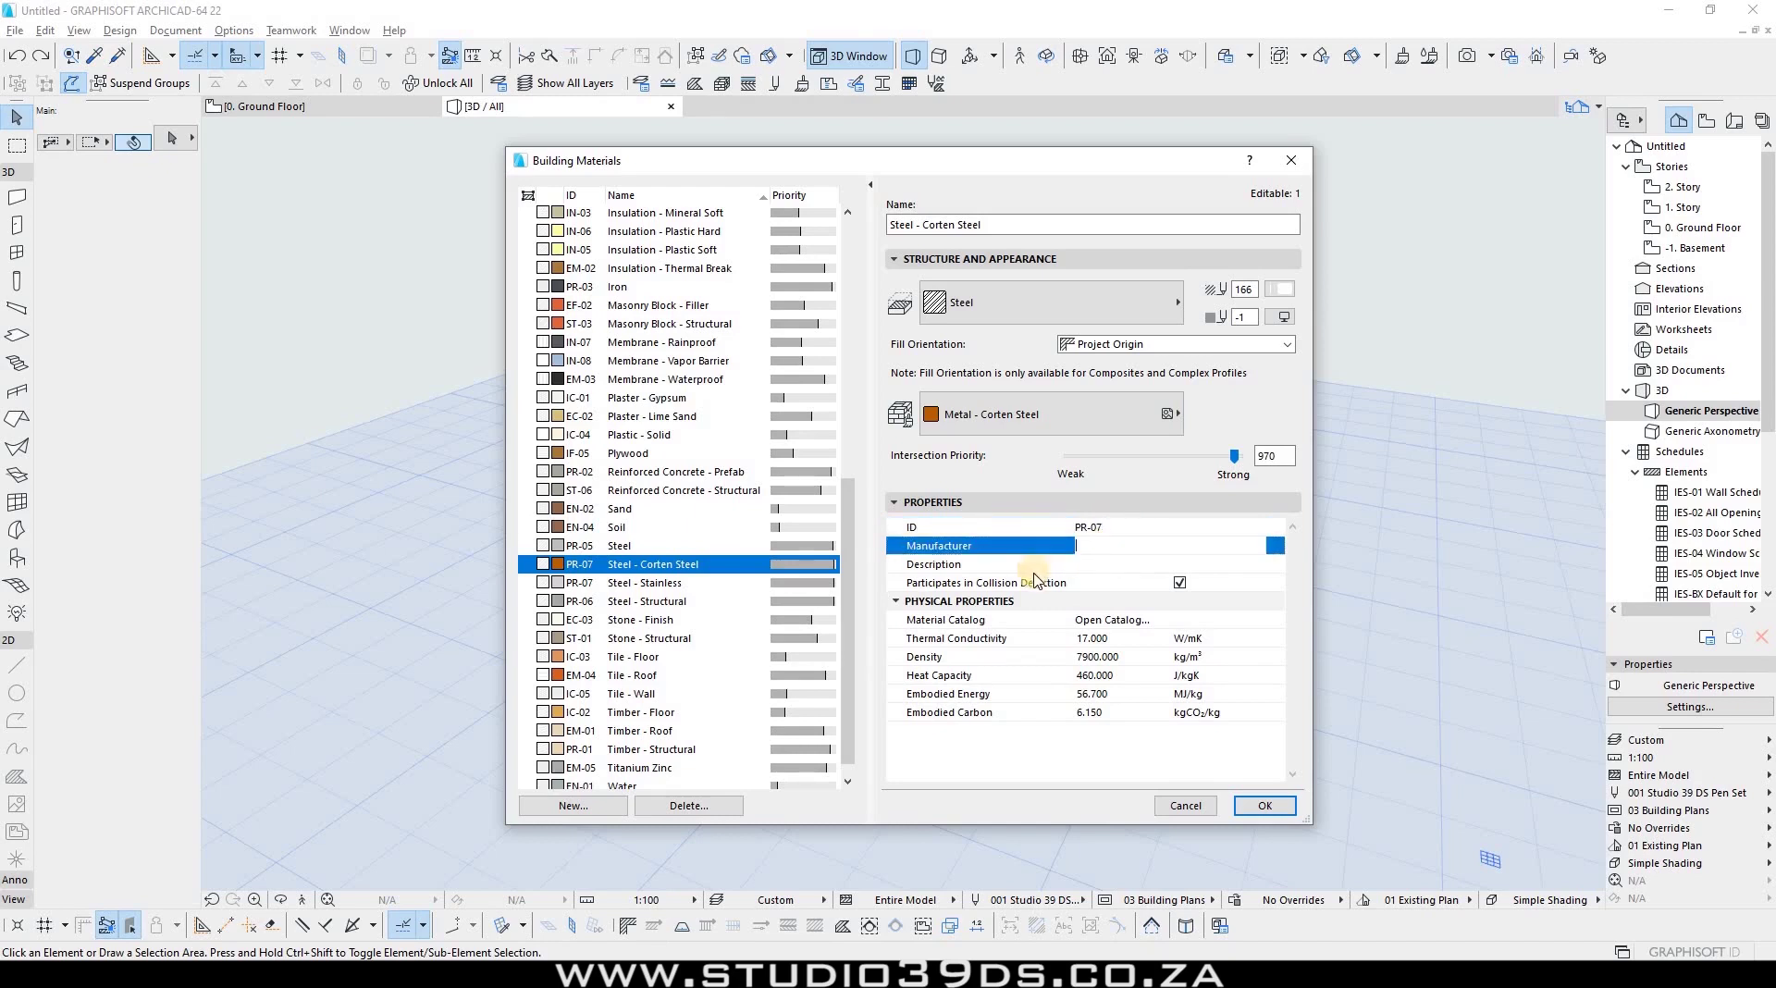
left_click(1124, 566)
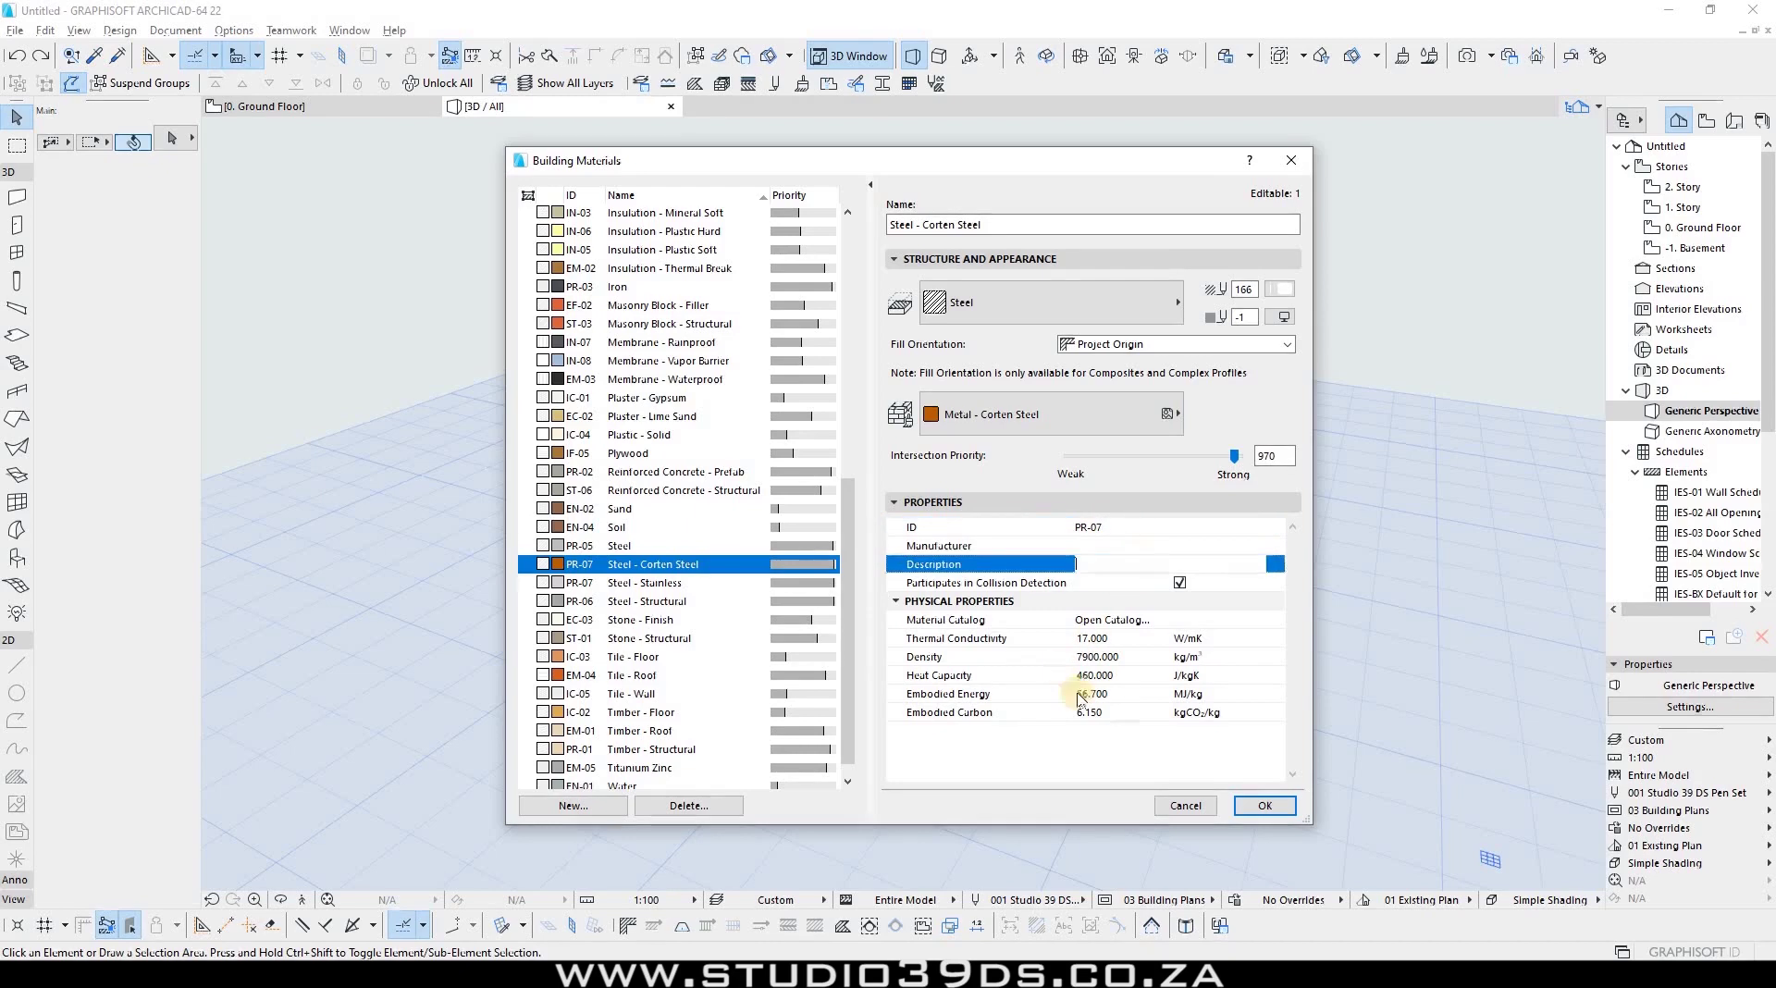
left_click(1109, 638)
left_click(1123, 621)
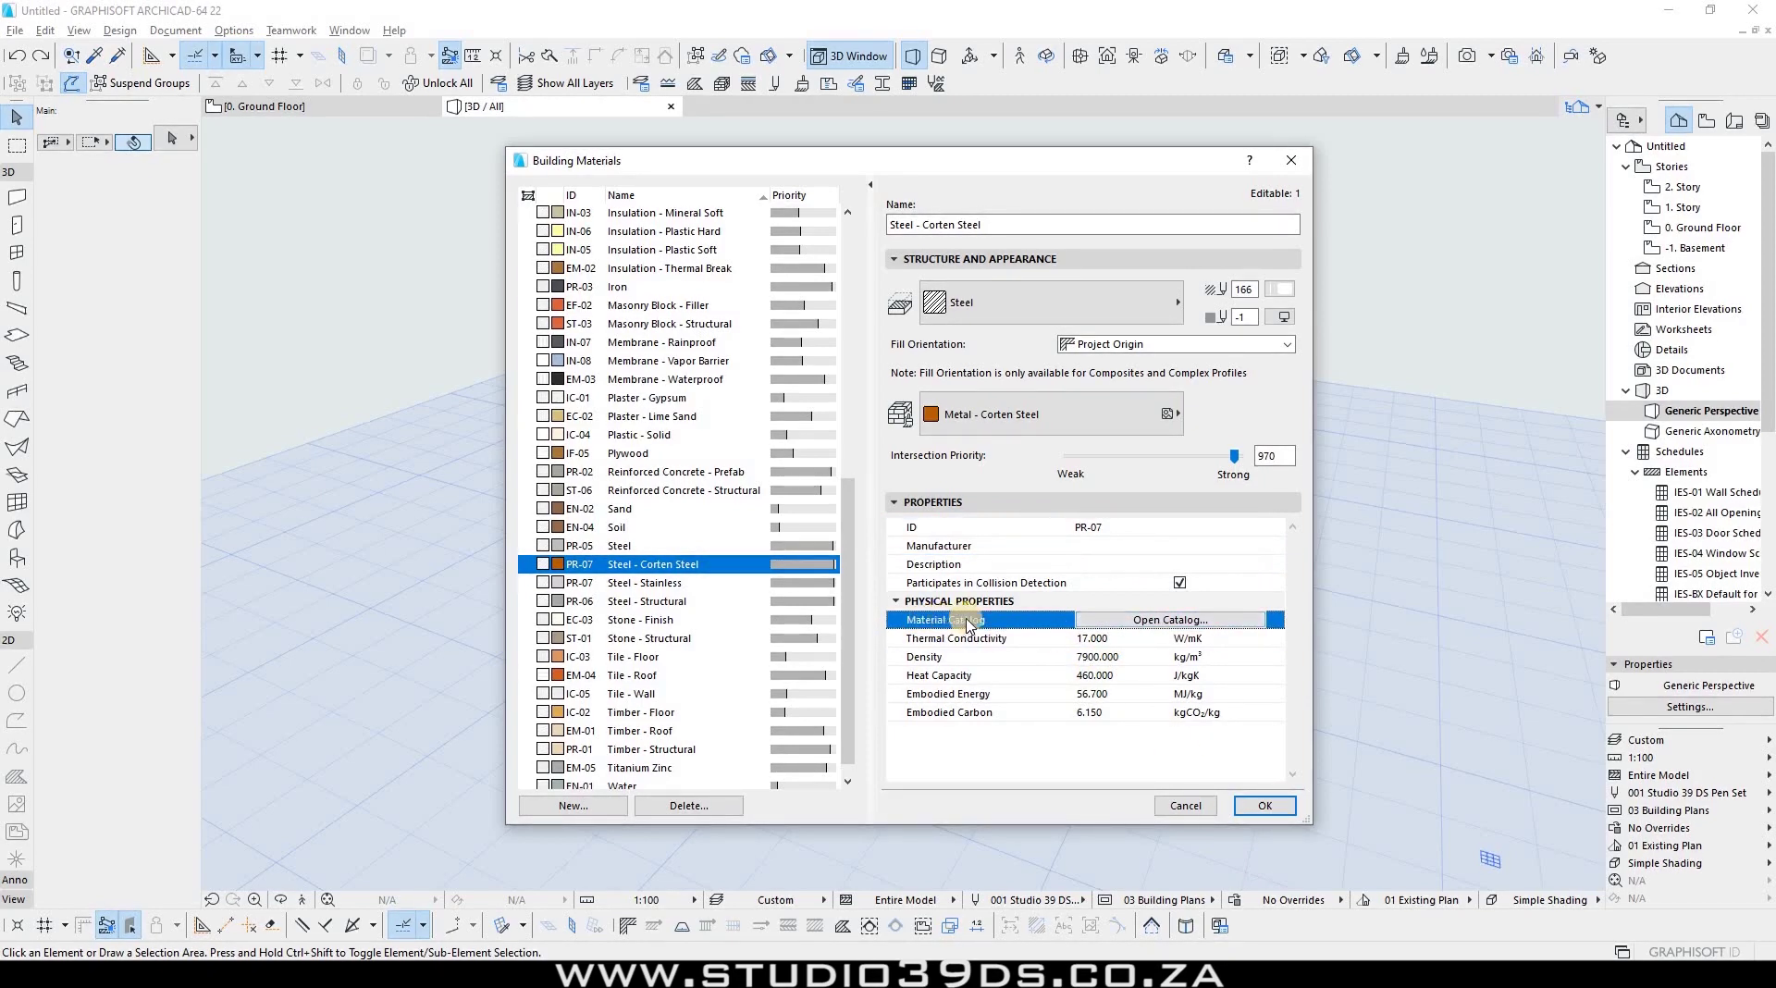
left_click(1145, 620)
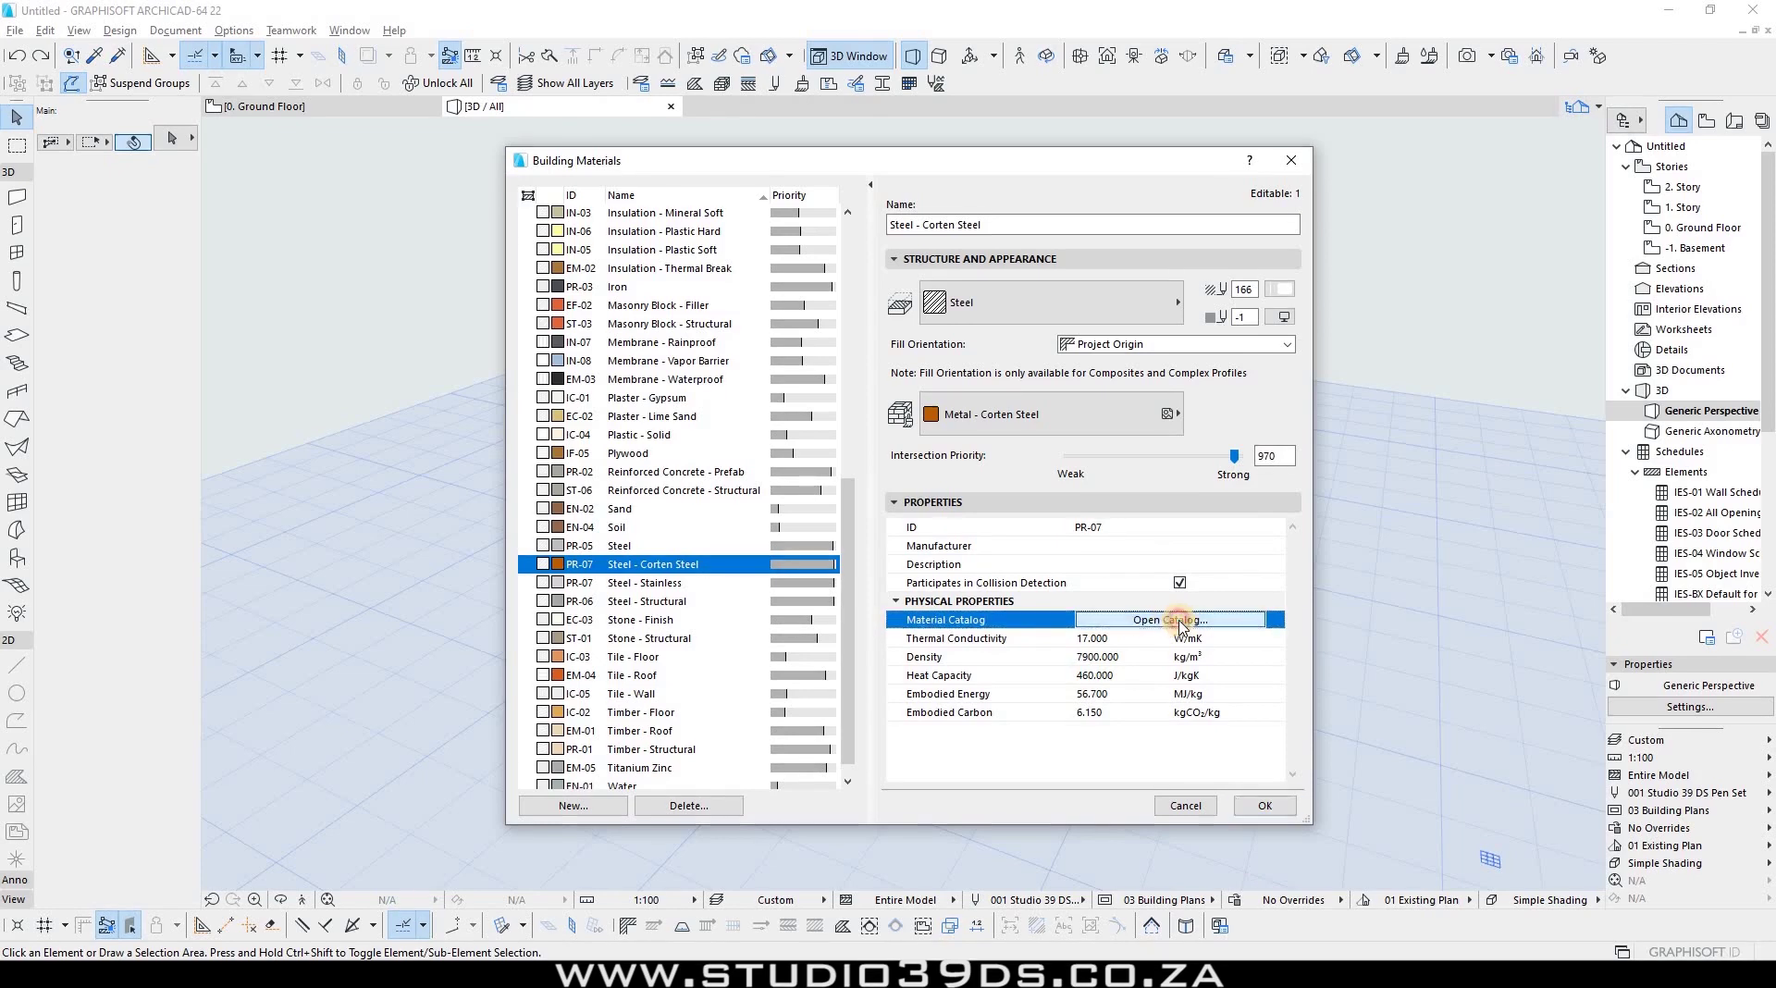
left_click(1143, 622)
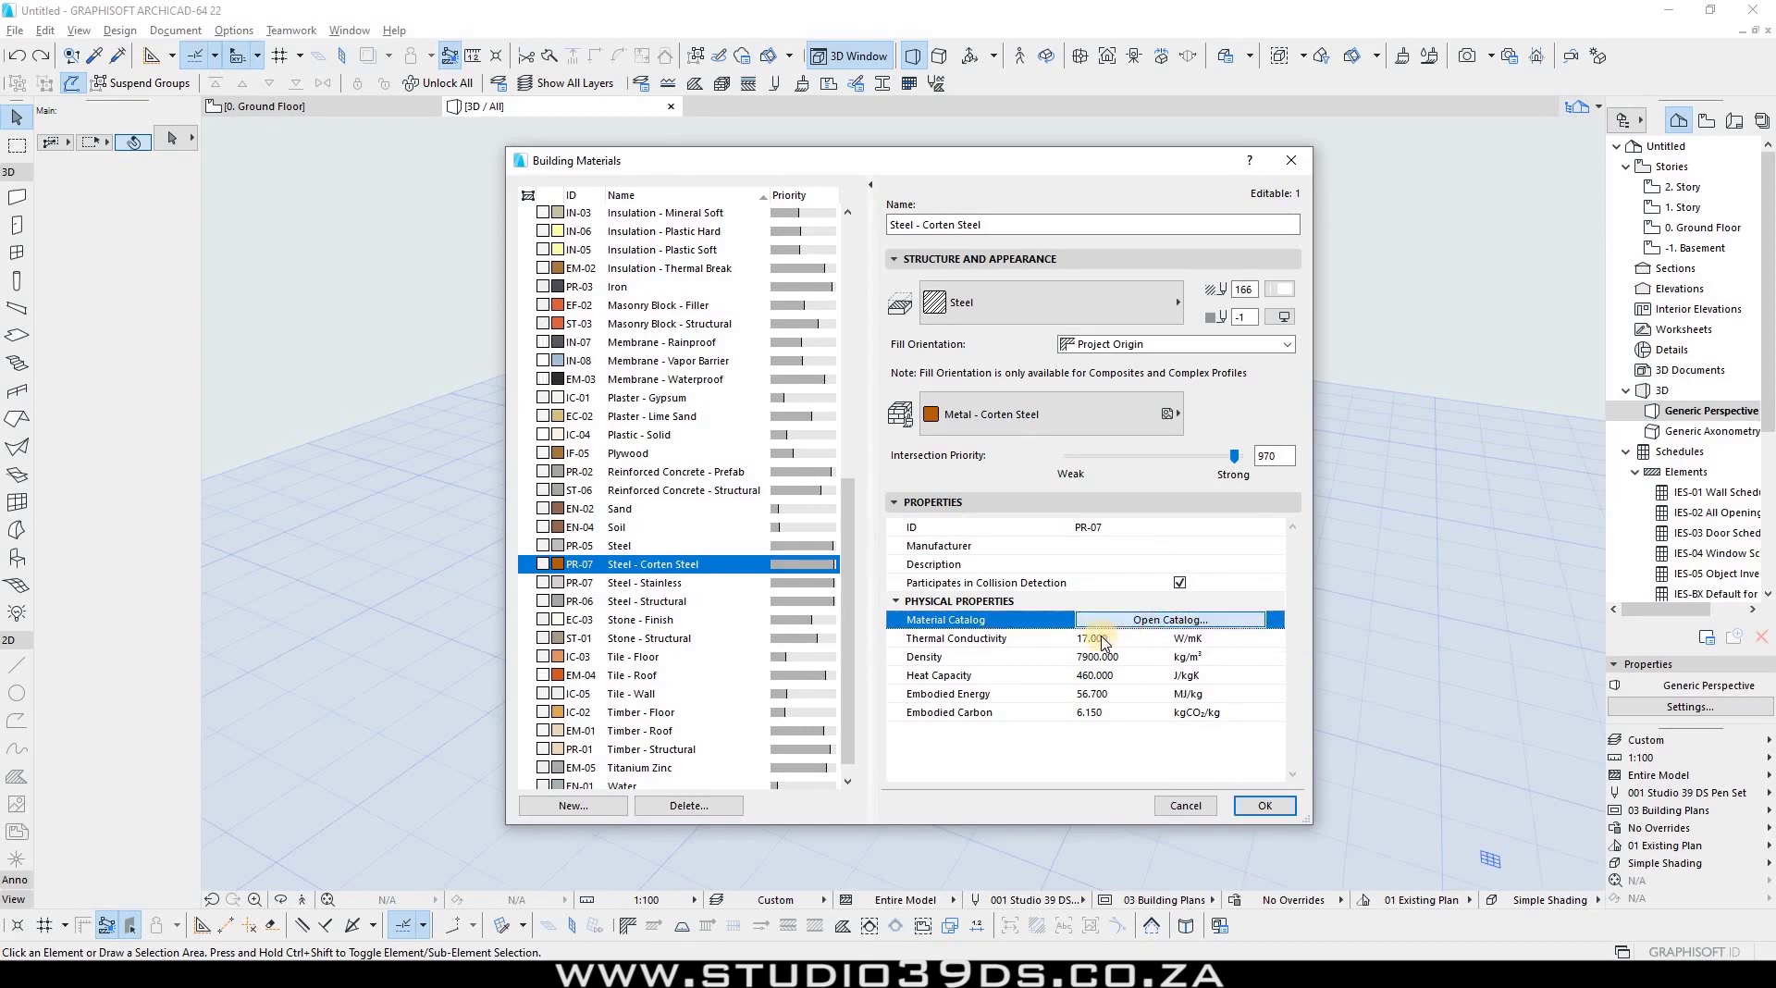
Step: Set the Thermal Conductivity of Steel - Corten Steel to 23 W/mK, copying the value from the Notepad list
left_click(1121, 638)
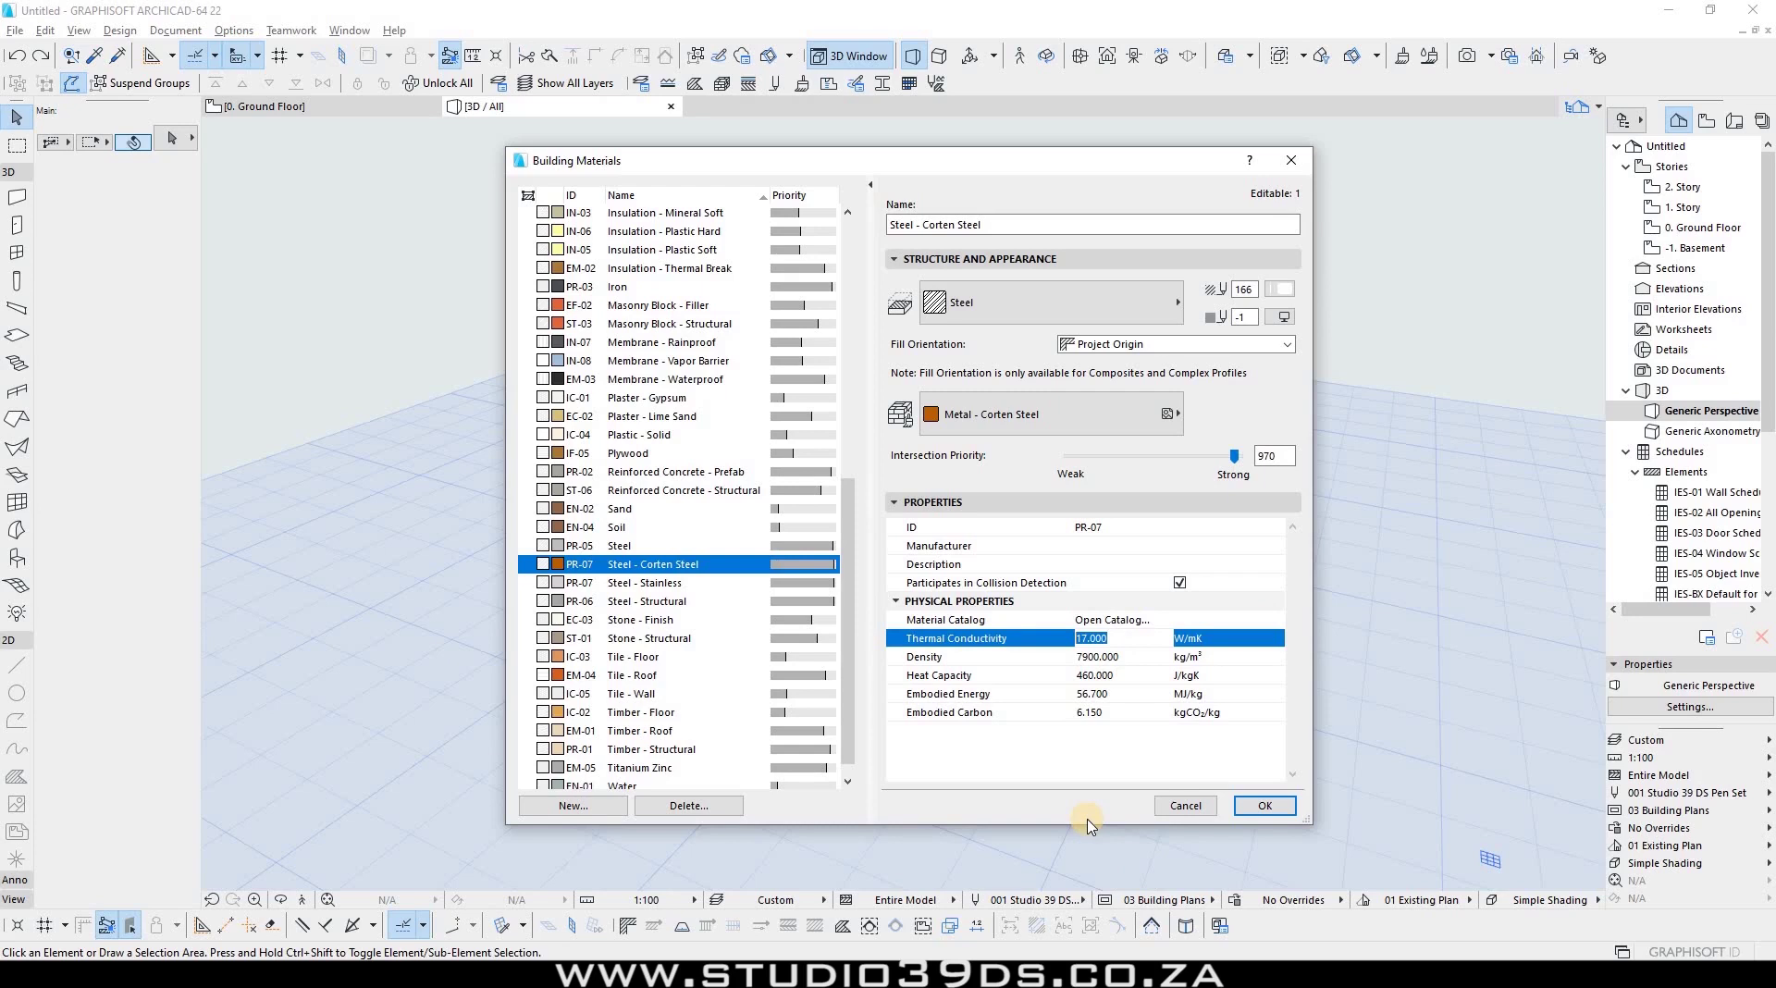
key("alt+Tab")
key("alt+Tab")
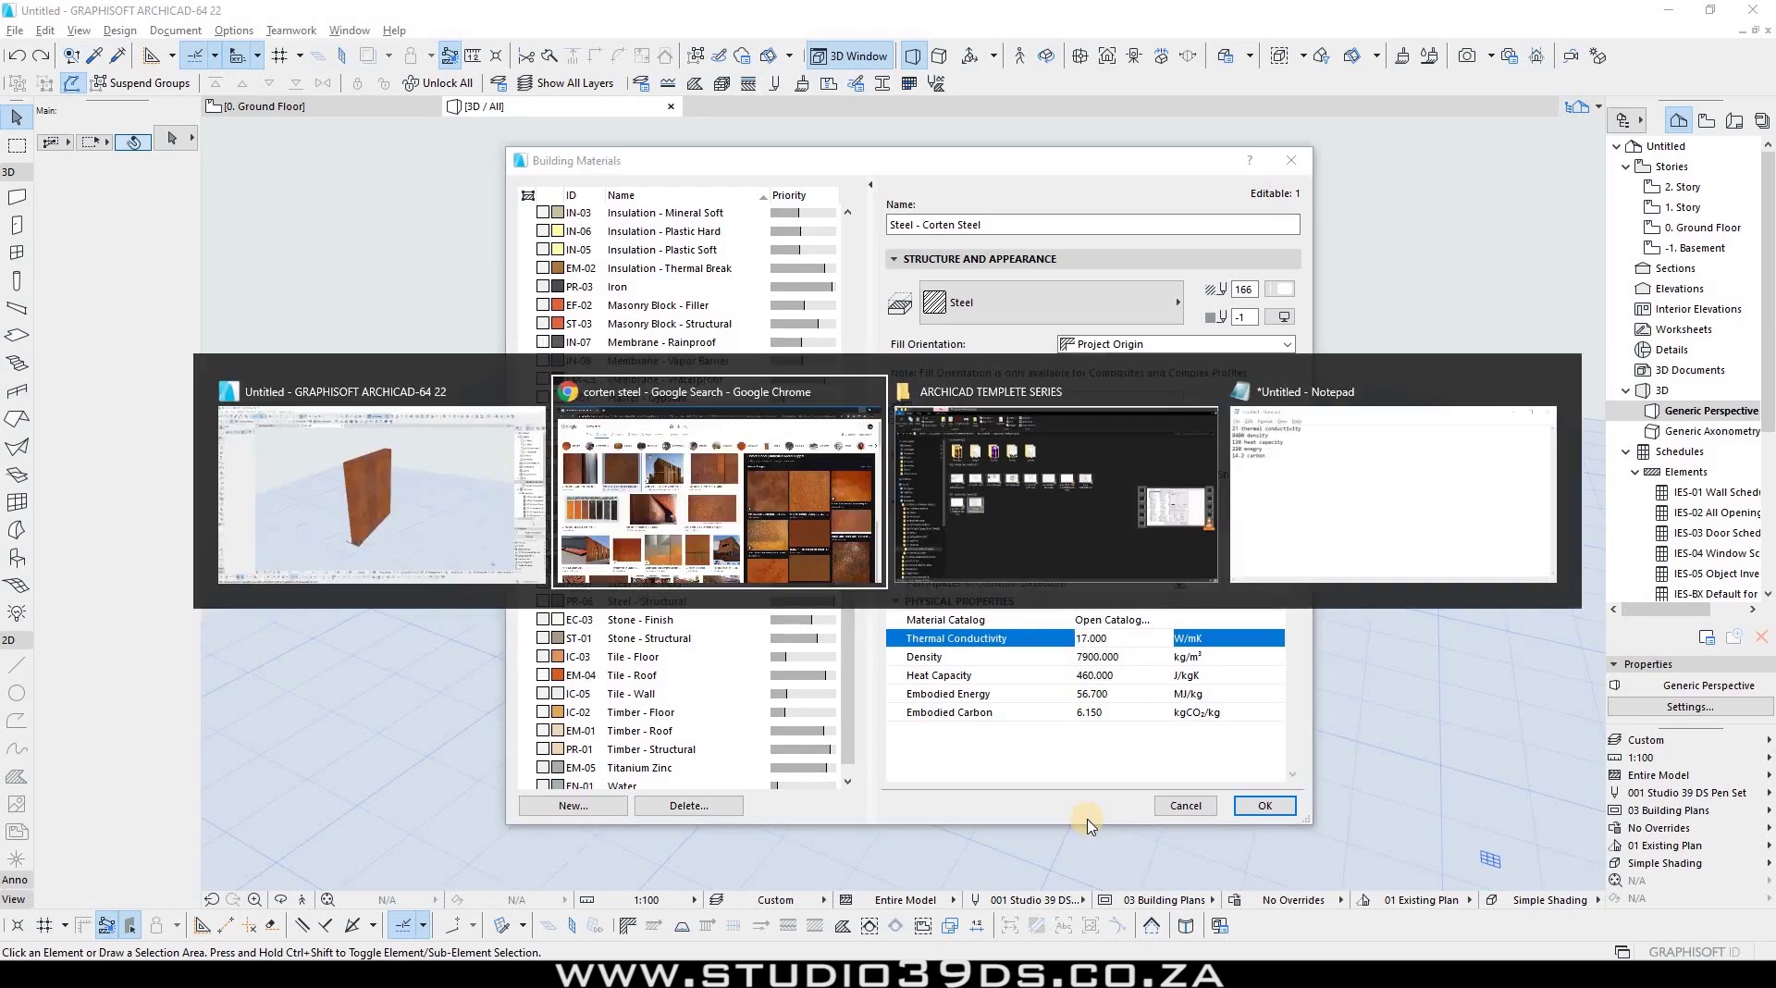
left_click_drag(1363, 286, 422, 278)
double_click(148, 319)
key("ctrl+c")
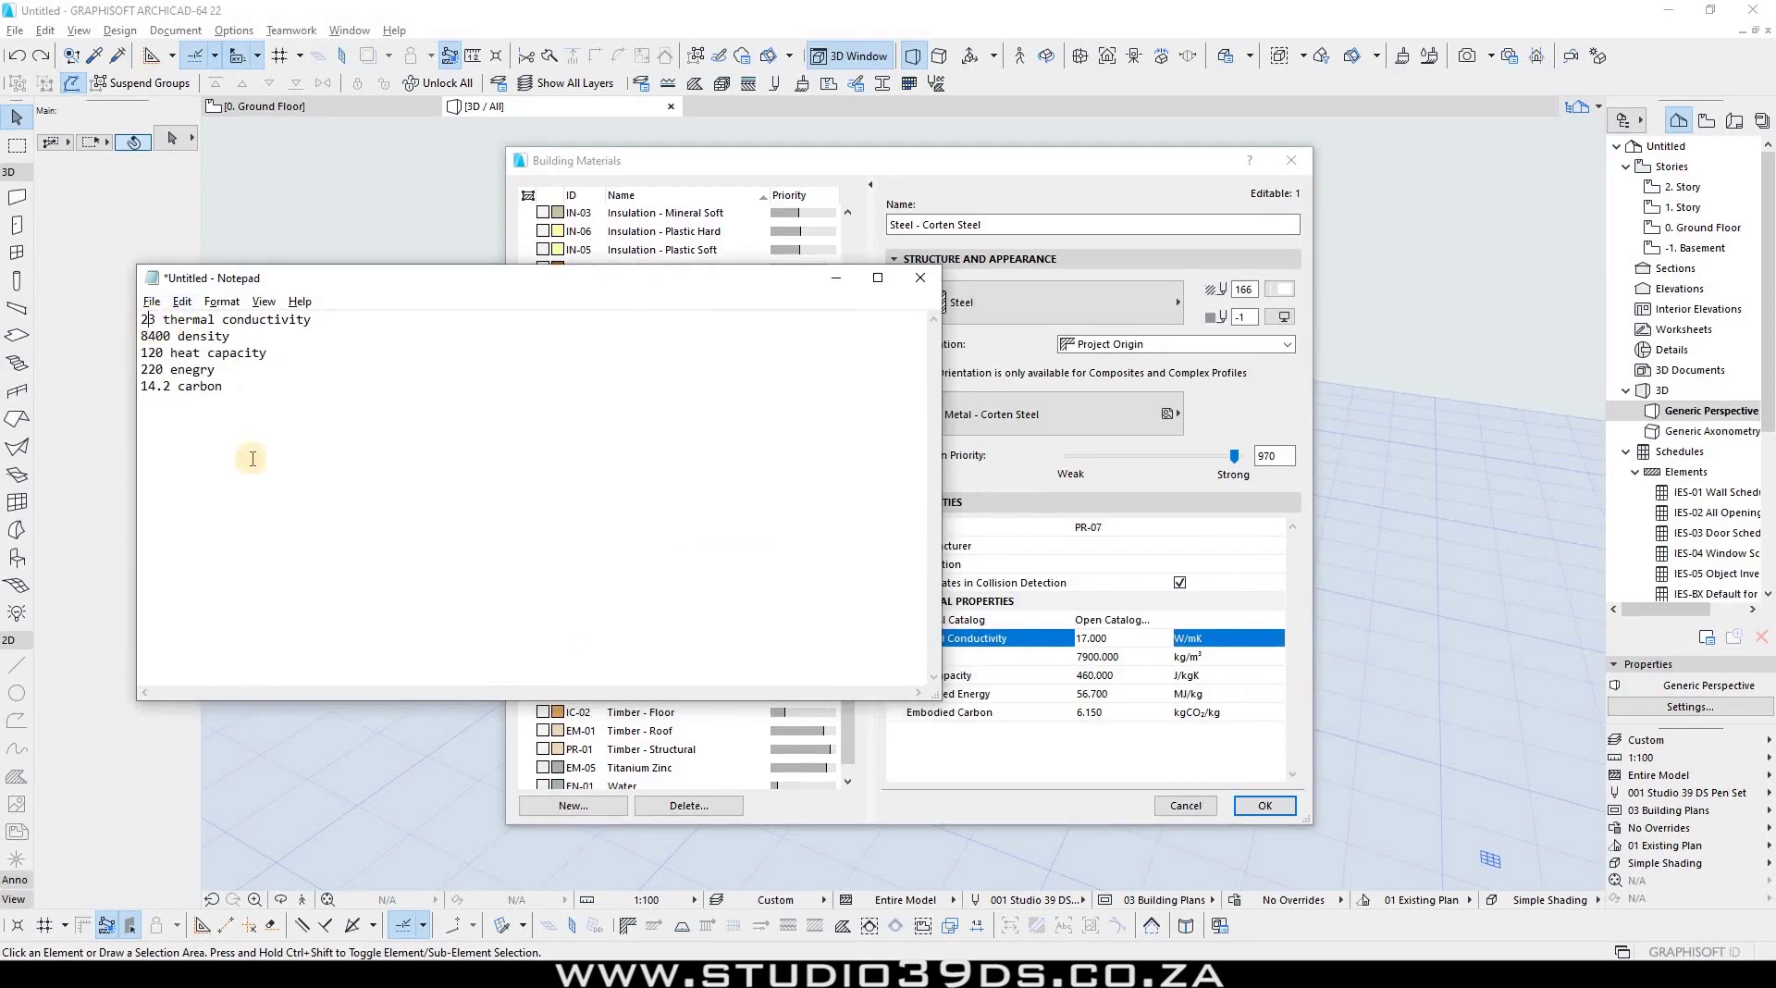
left_click(1135, 639)
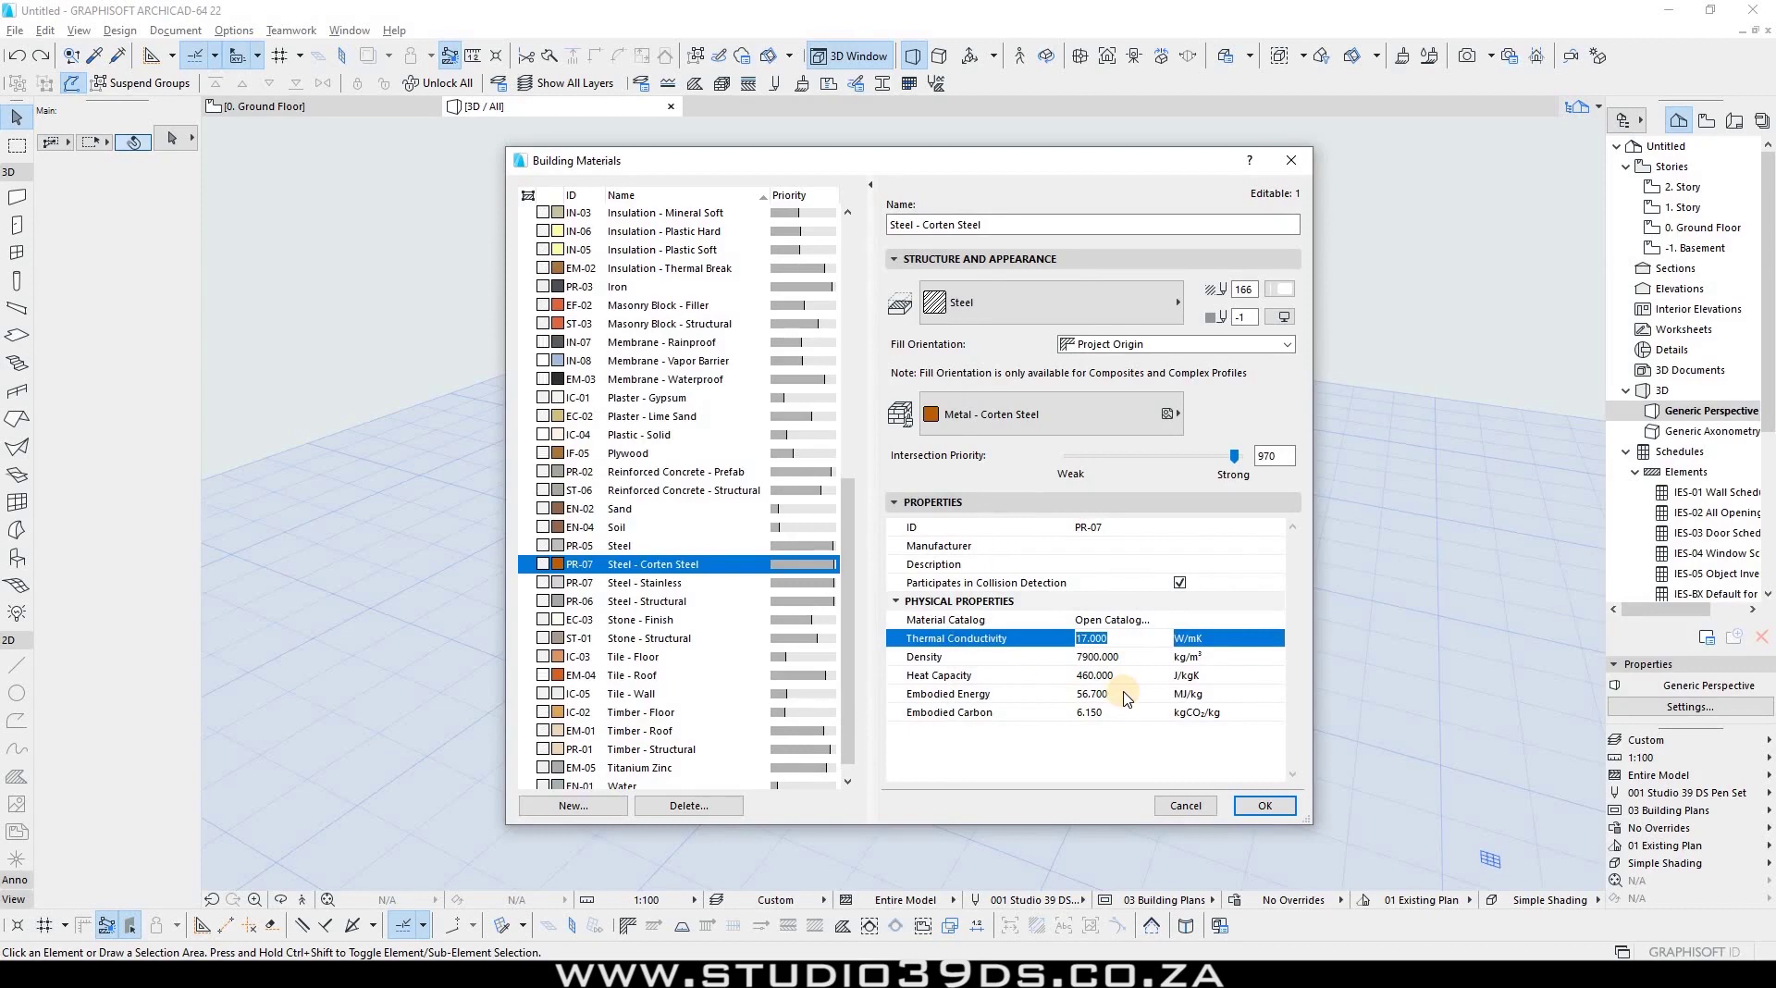
key("ctrl+v")
key("alt+Tab")
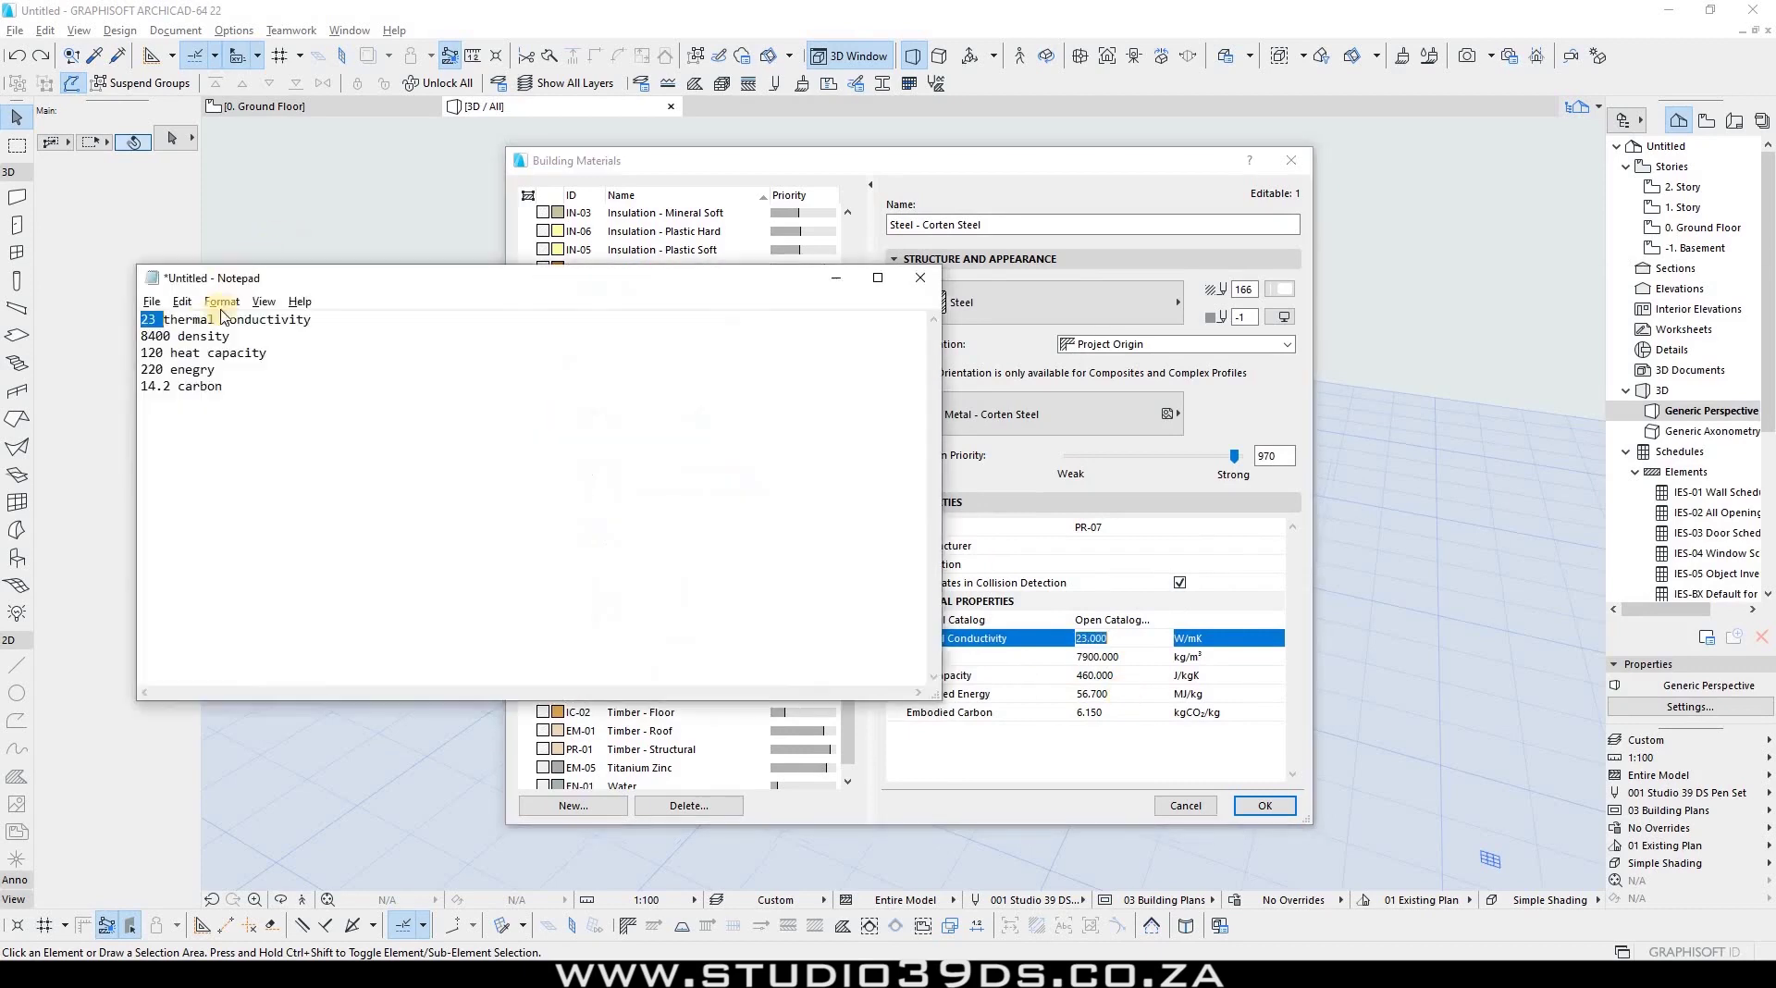
Step: Copy the 8400 density value from the notes and re-enter 23 as the Thermal Conductivity
double_click(159, 335)
key("ctrl+c")
key("alt+Tab")
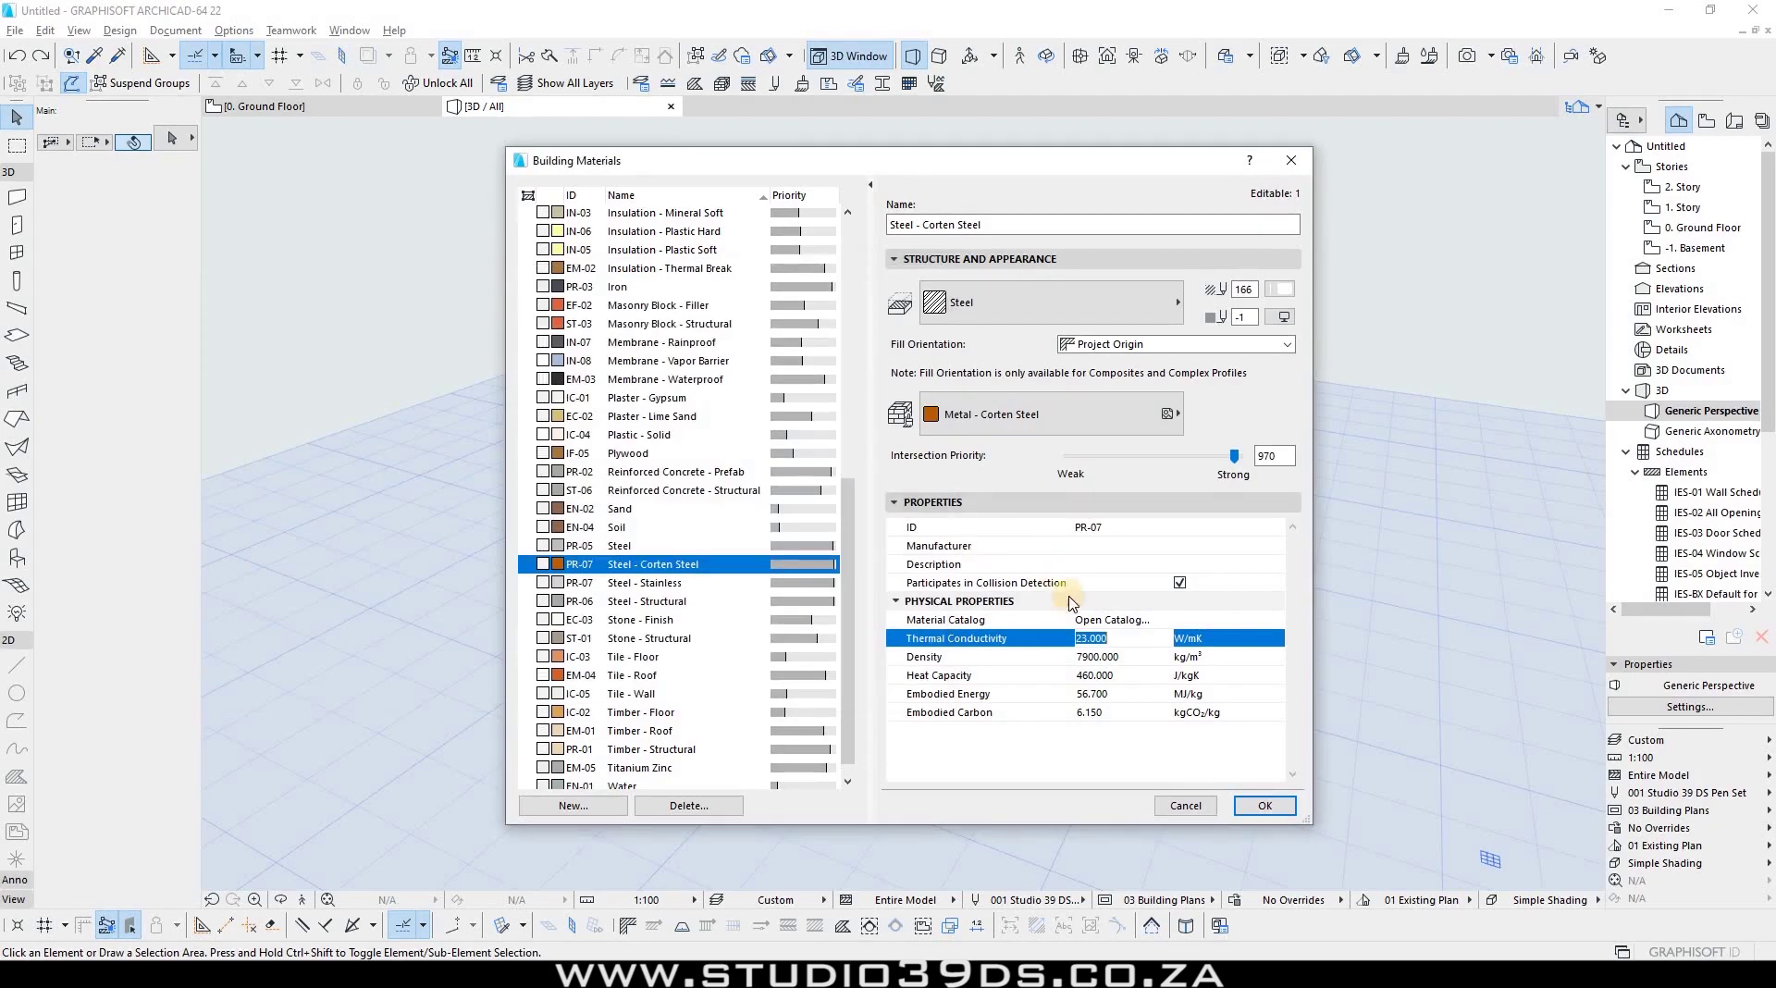
key("ctrl+v")
key("Tab")
key("Tab")
left_click(1126, 639)
key("alt+Tab")
double_click(148, 316)
key("alt+Tab")
key("ctrl+v")
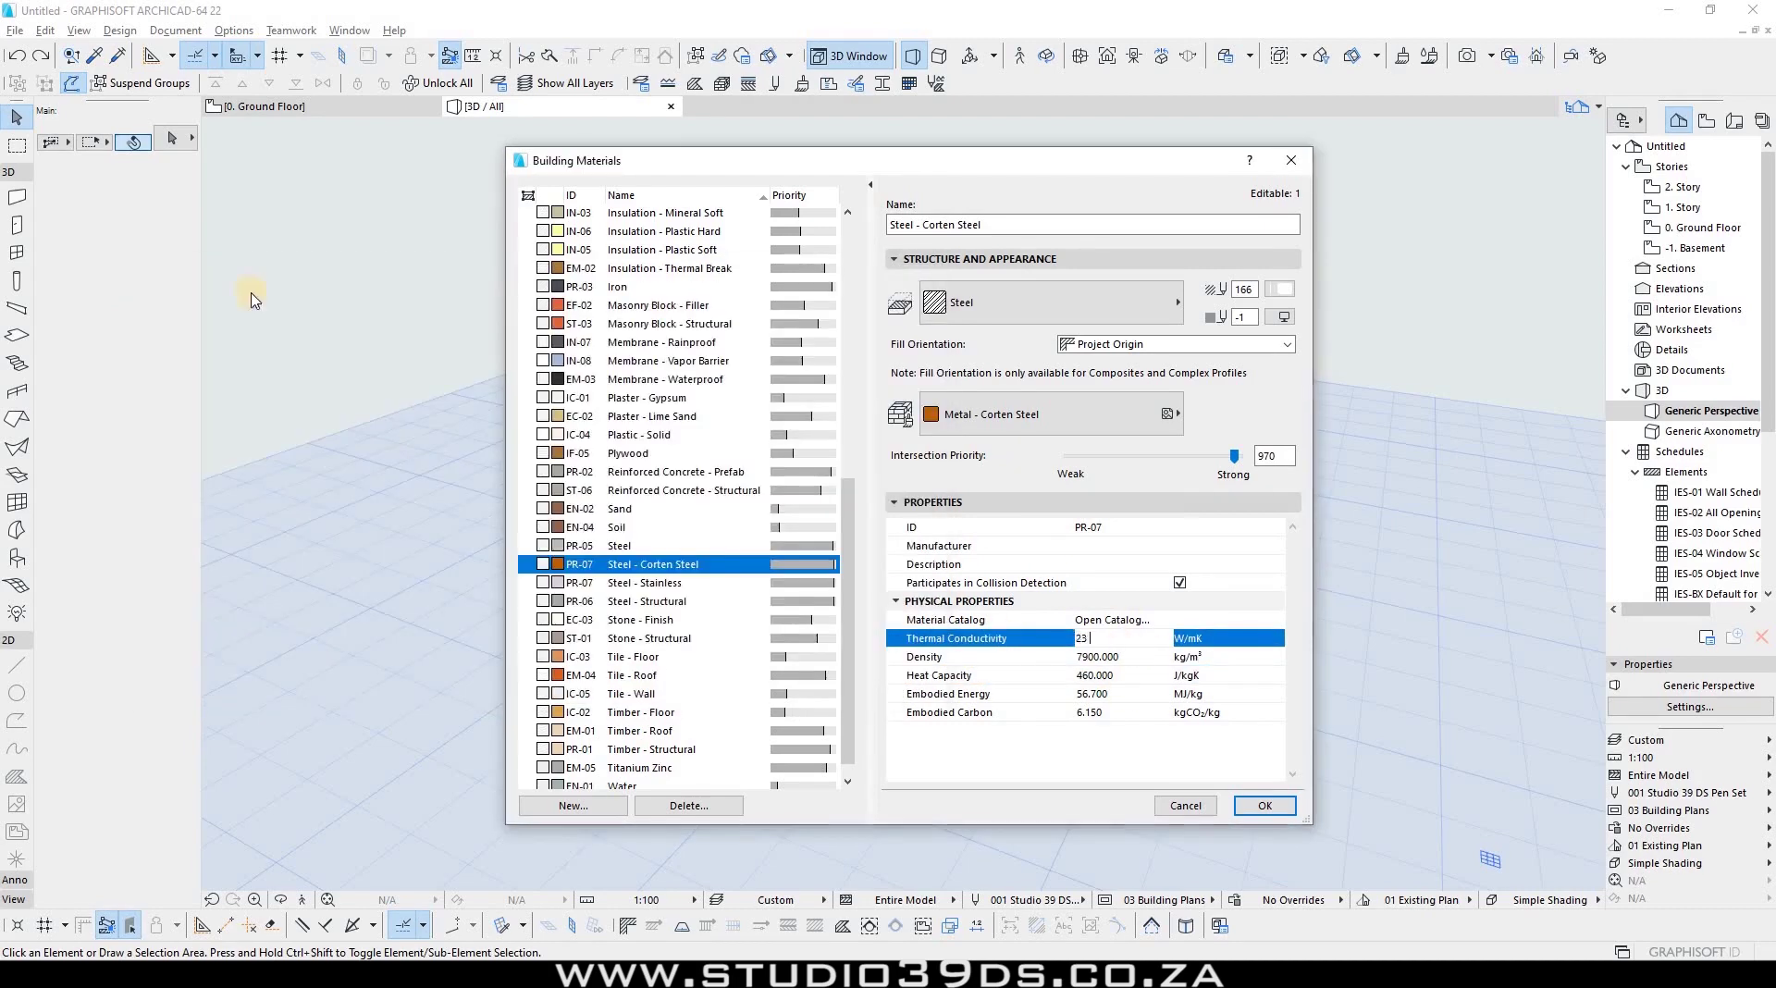
Step: Set the material's Density to 8400 kg/m³ and its Heat Capacity to 120 J/kgK from the notes
key("alt+Tab")
key("alt+Tab")
left_click(1138, 655)
key("alt+Tab")
double_click(152, 353)
key("alt+Tab")
key("ctrl+v")
Step: Set the material's Embodied Energy to 220 MJ/kg and its Embodied Carbon to 14.2 kgCO₂/kg from the notes
double_click(151, 370)
key("alt+Tab")
left_click(967, 693)
double_click(156, 386)
key("ctrl+c")
key("alt+Tab")
left_click(981, 712)
key("ctrl+v")
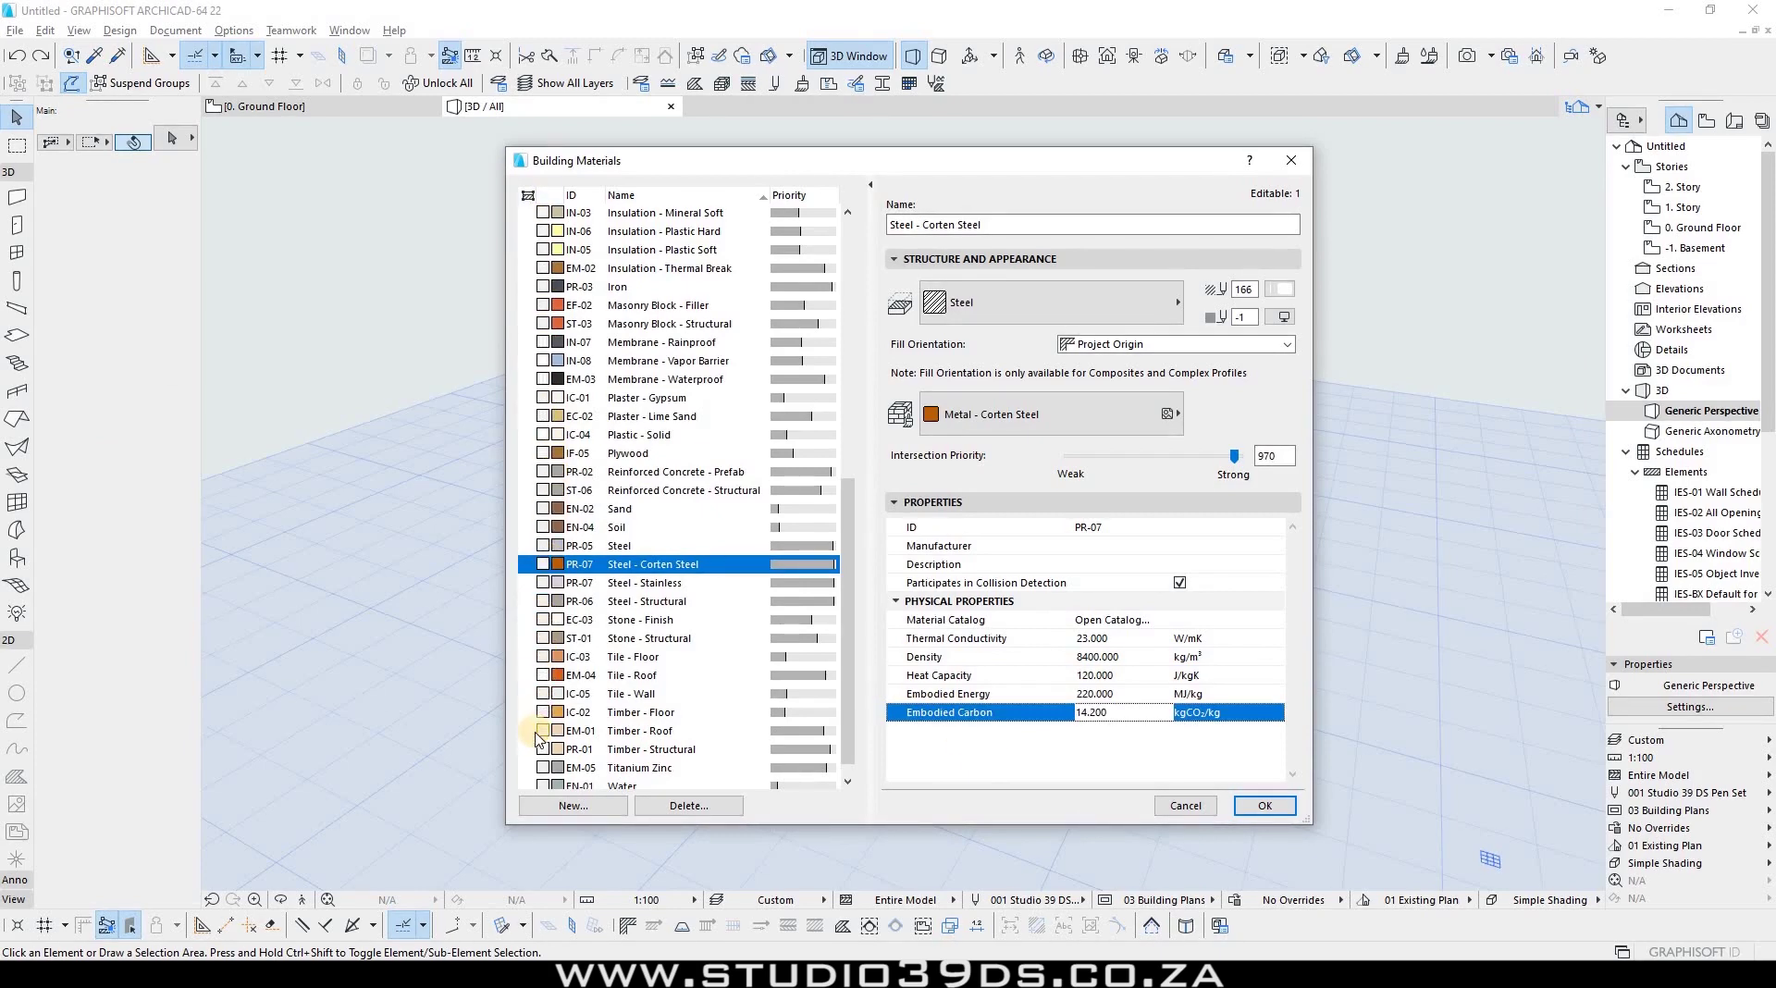
Step: Inspect the cut fill pen colours and confirm the Steel - Corten Steel building material settings
left_click(1279, 289)
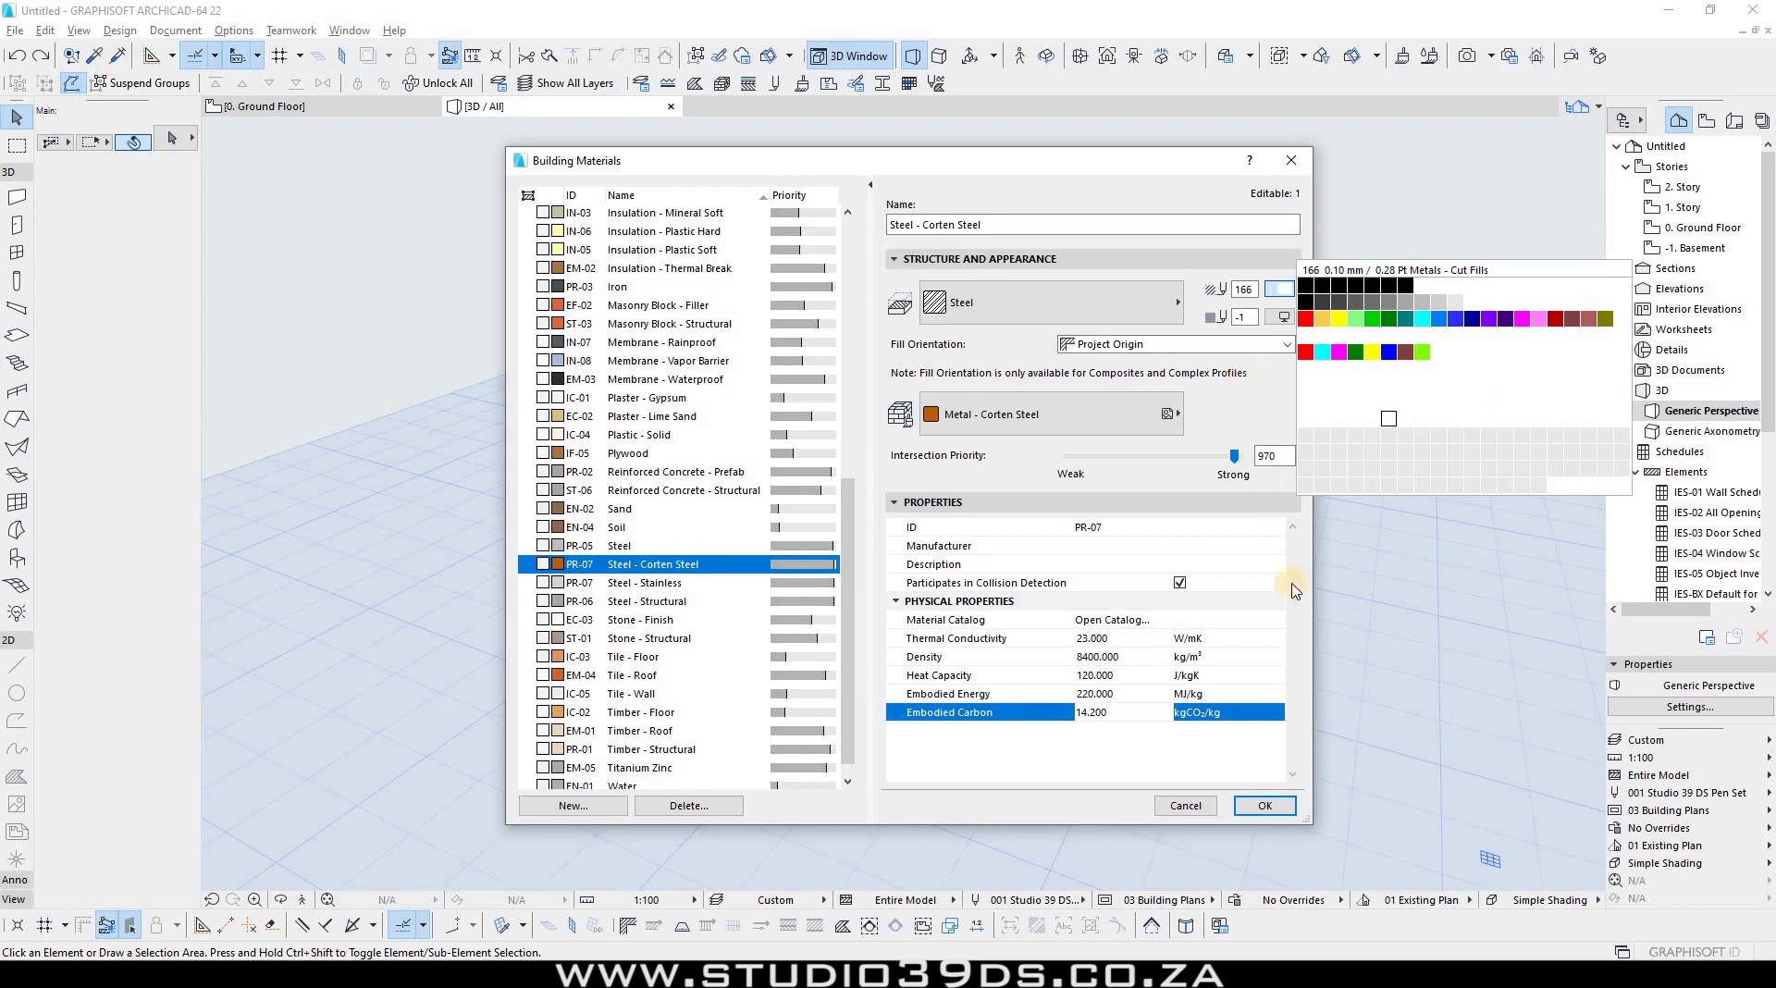
left_click(1265, 806)
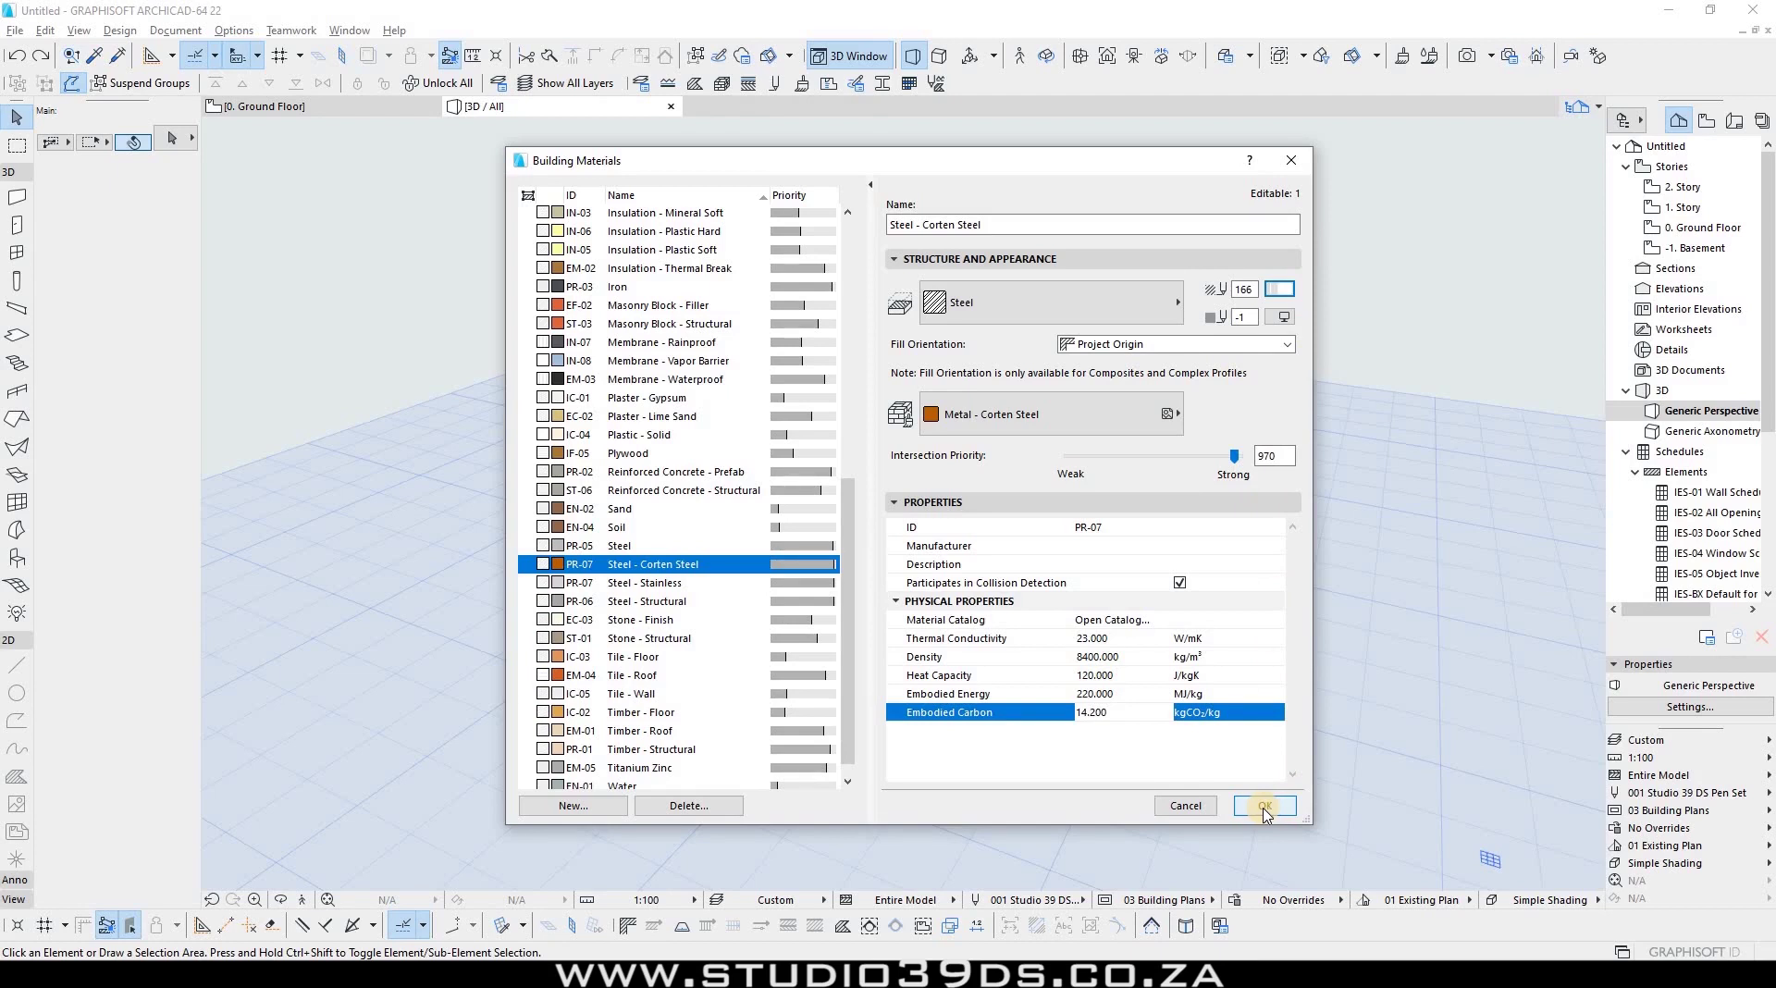
left_click(1263, 807)
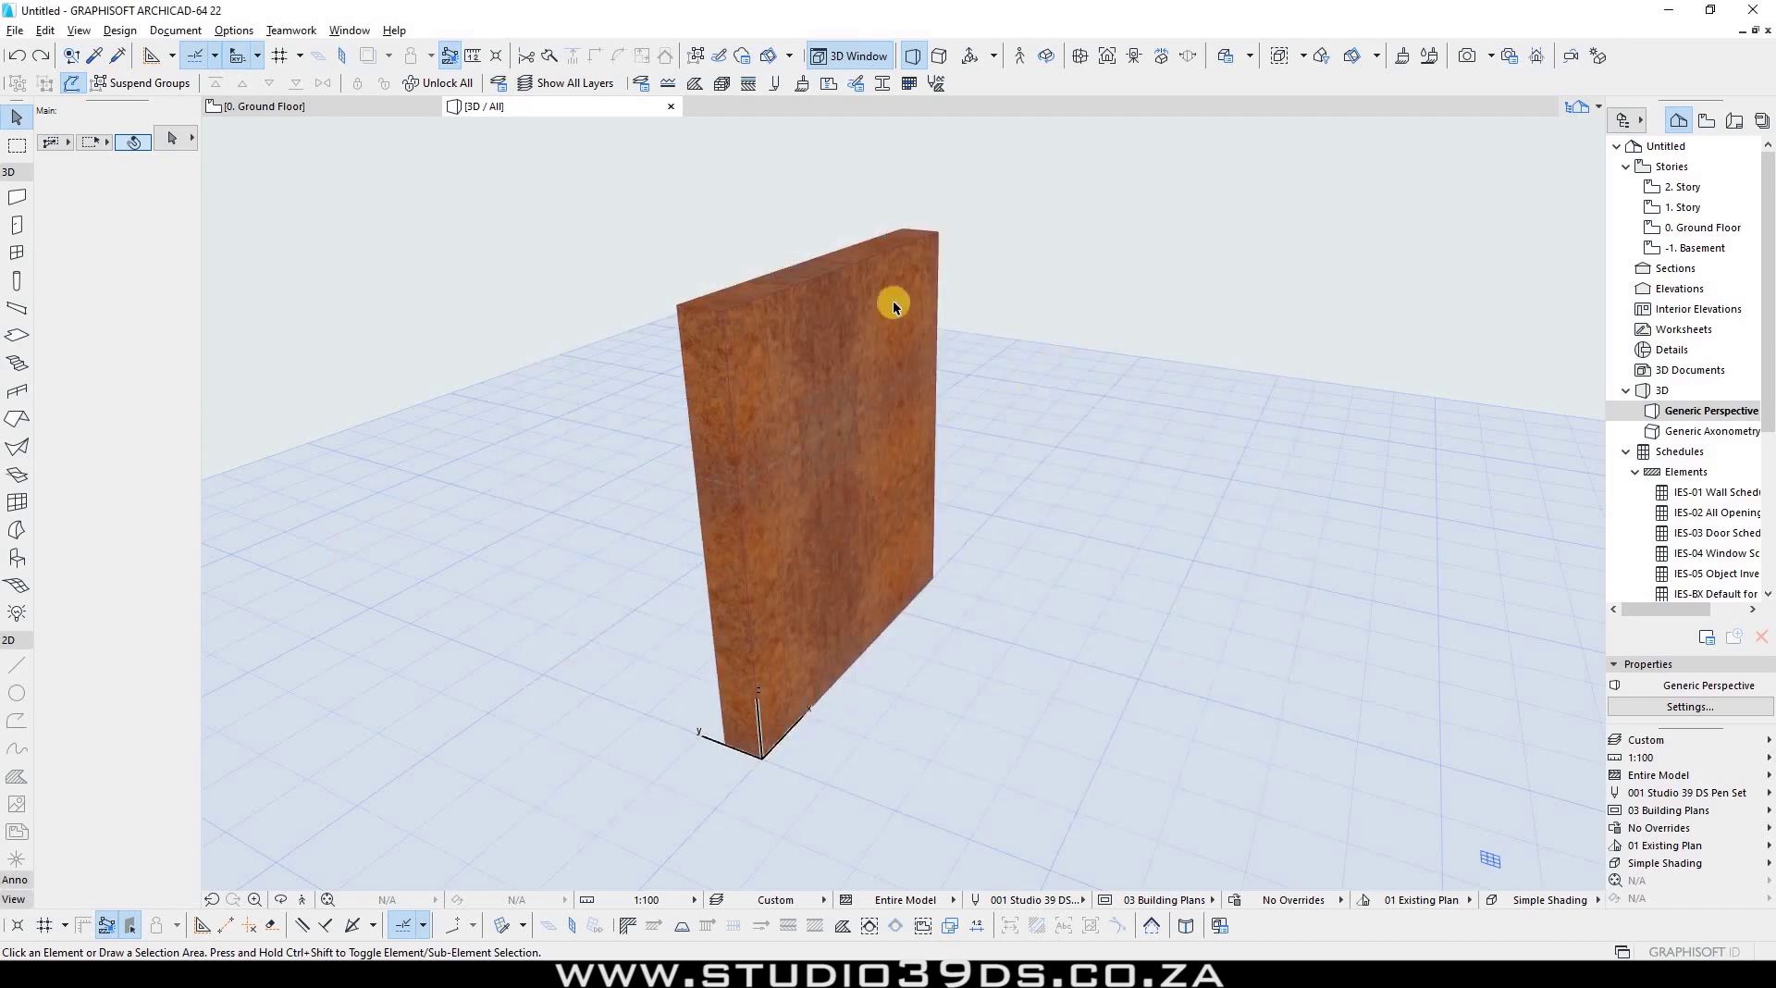
Step: Select the wall and remove the Metal - Corten Steel surface override from all three of its surfaces
left_click(705, 341)
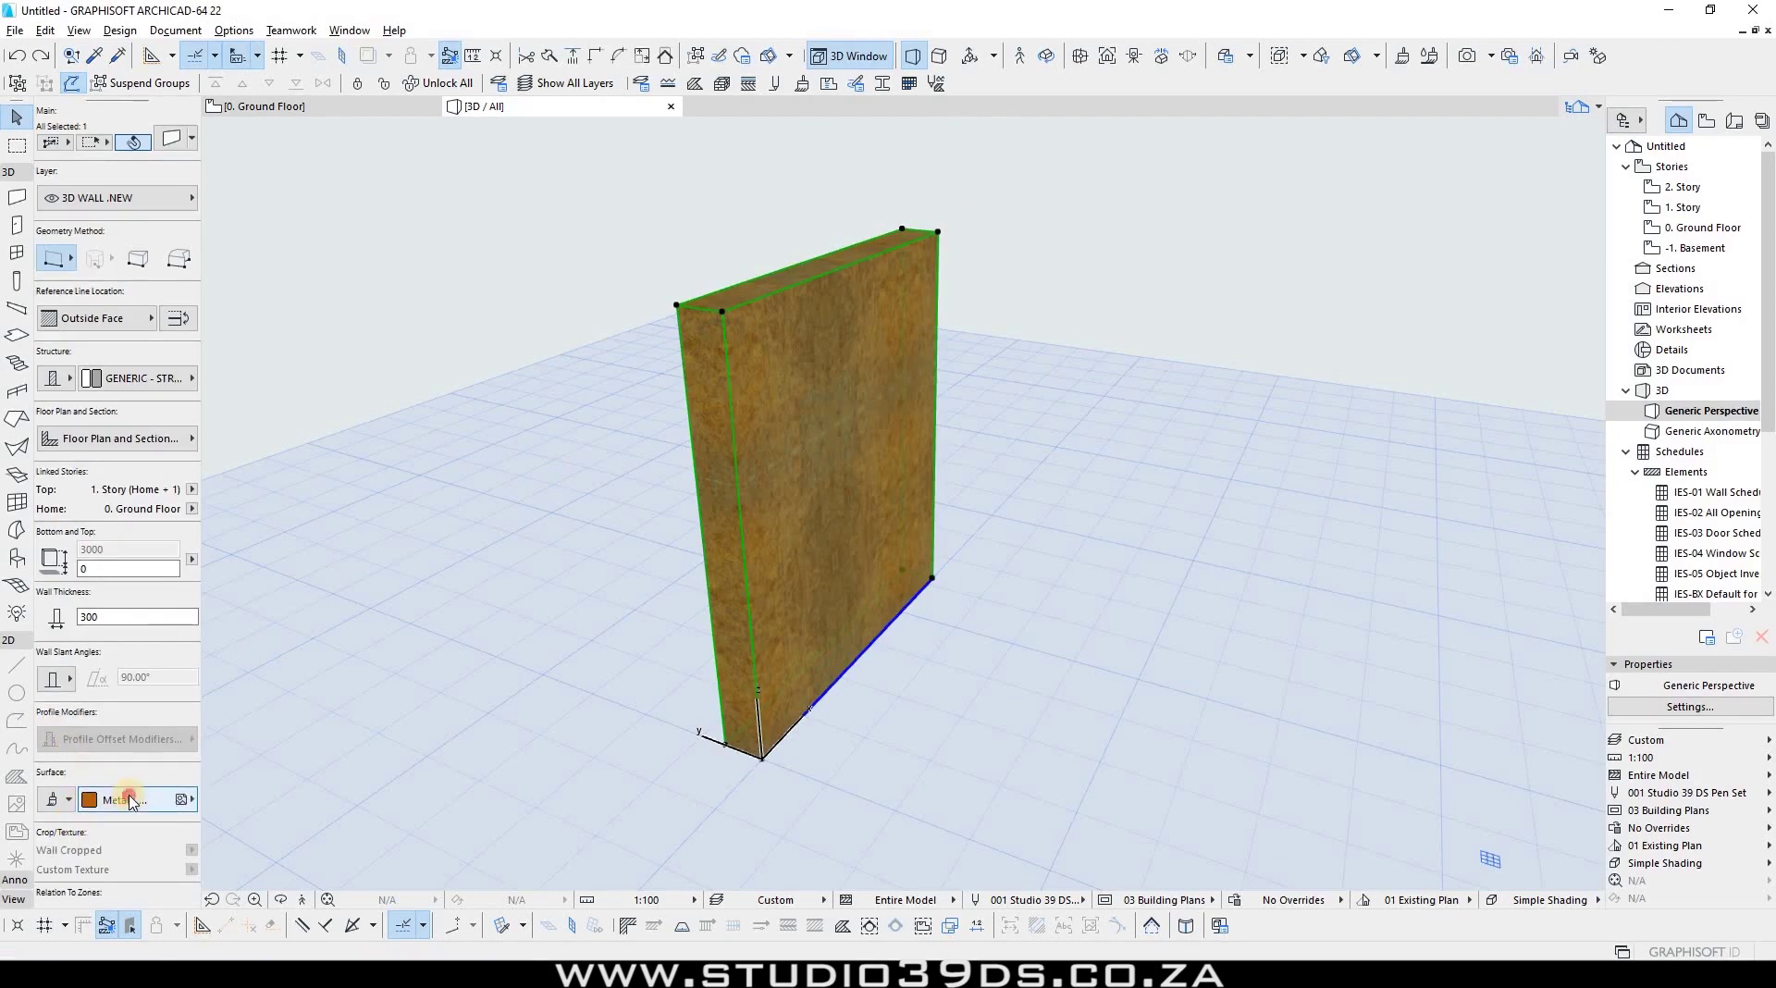
left_click(131, 801)
left_click(59, 802)
left_click(59, 801)
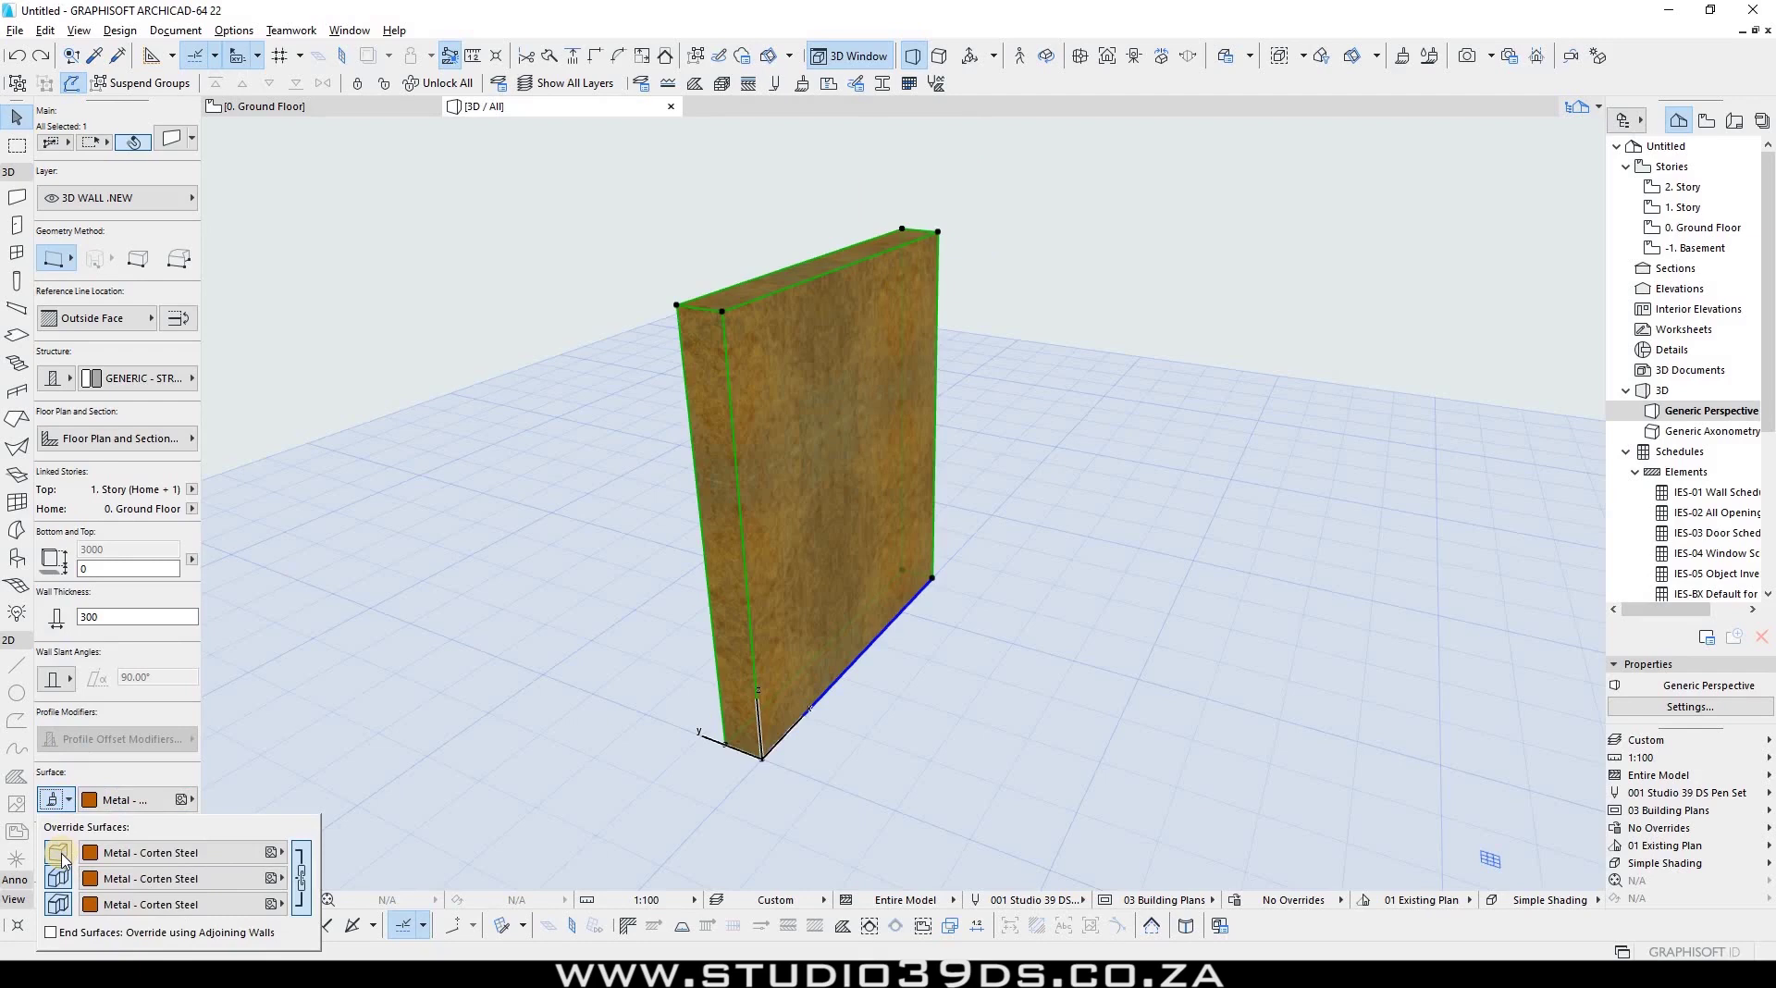
left_click(61, 855)
left_click(60, 880)
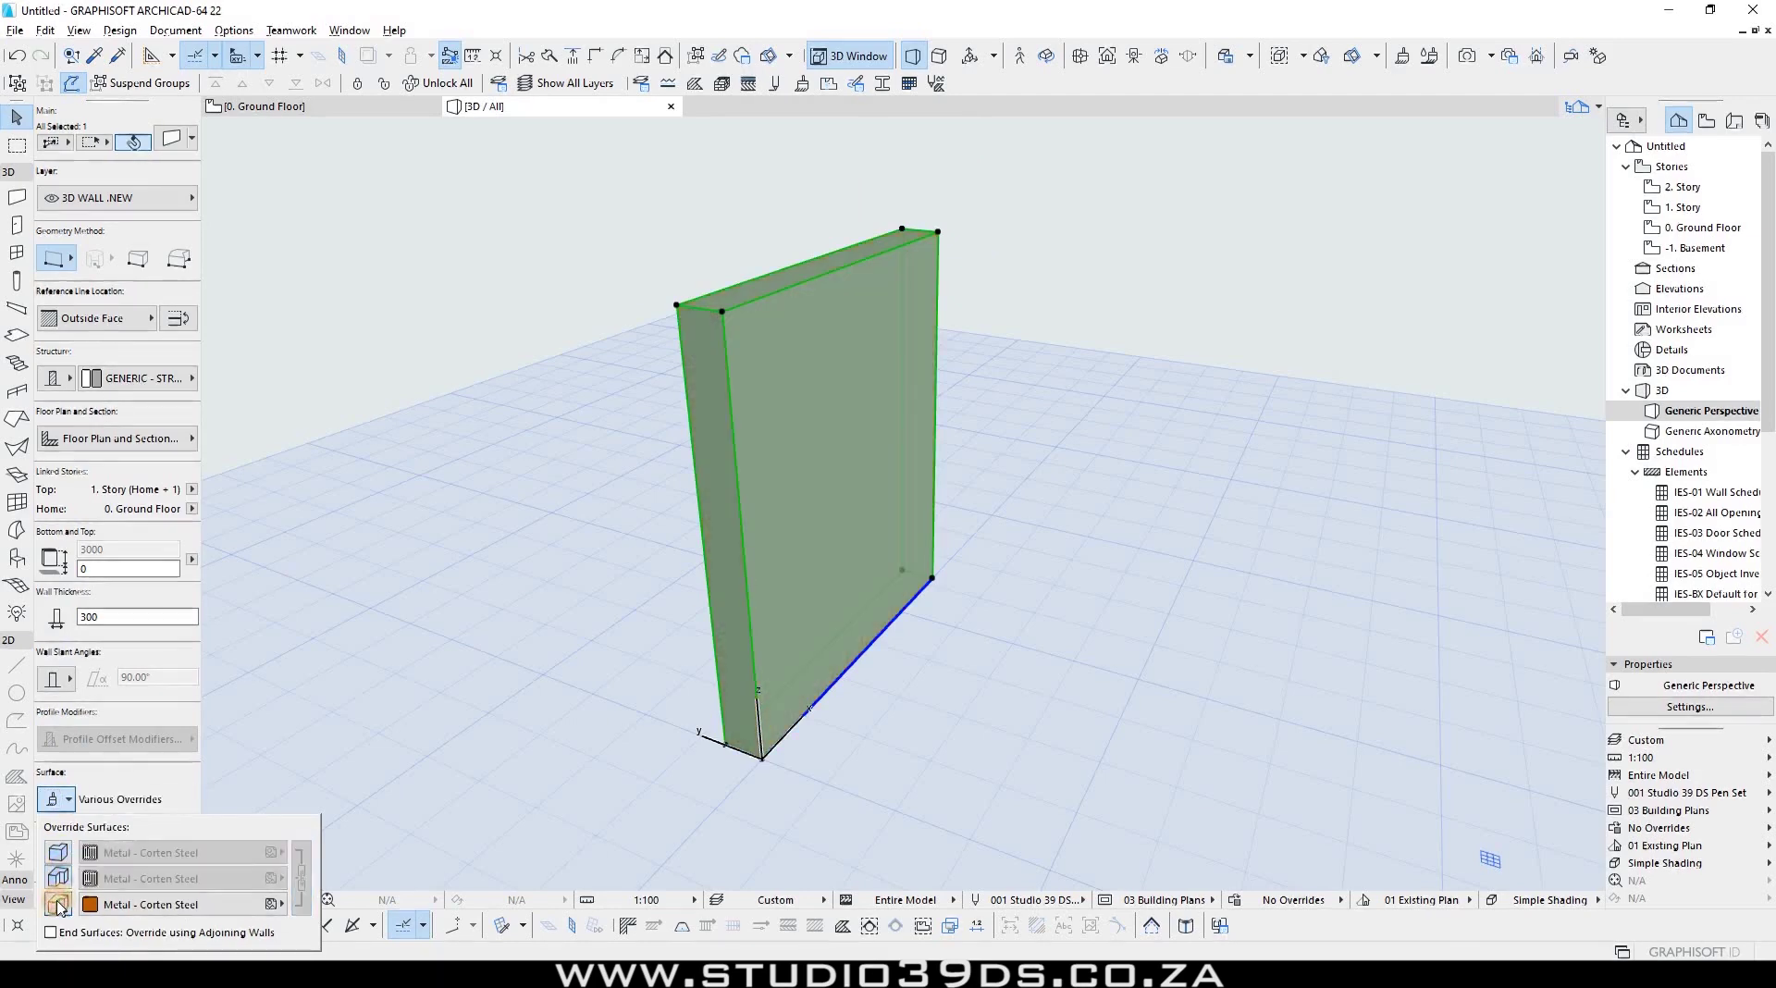
left_click(59, 904)
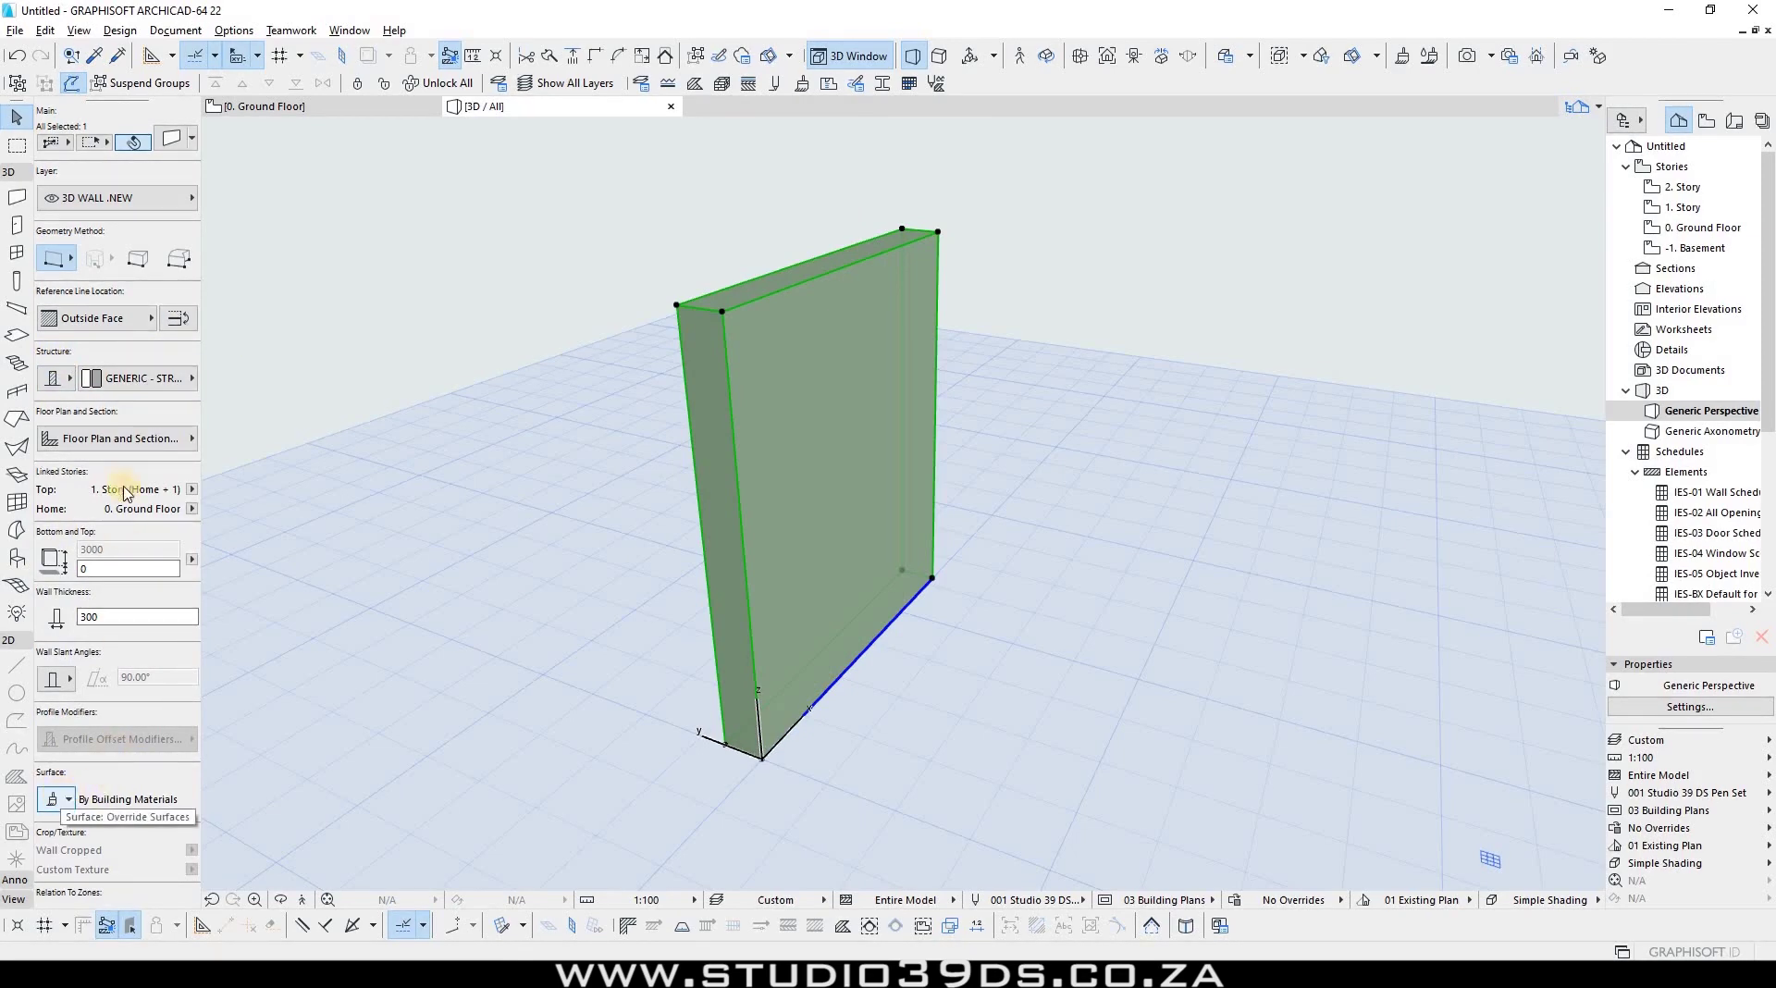
Step: Assign the Steel - Corten Steel building material to the wall's structure and check its faces and element information in 3D
left_click(118, 379)
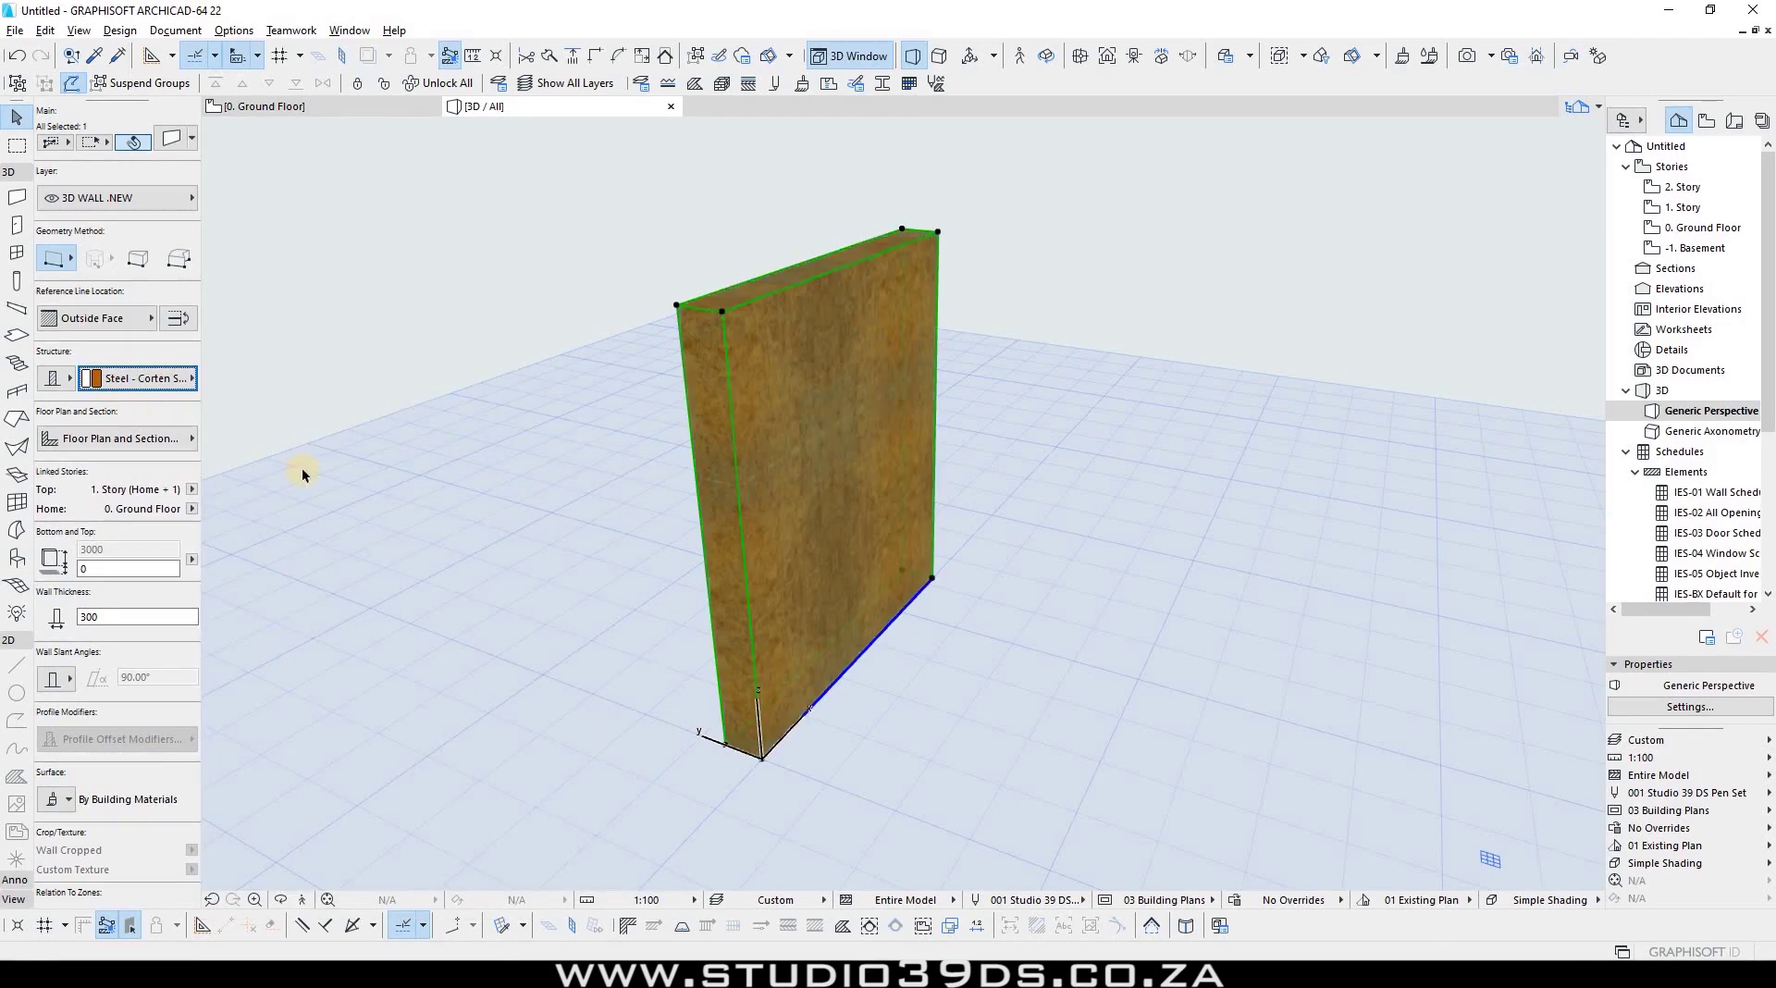
key("Escape")
middle_click_drag(773, 397, 1084, 629, "shift")
left_click_drag(1091, 632, 746, 383)
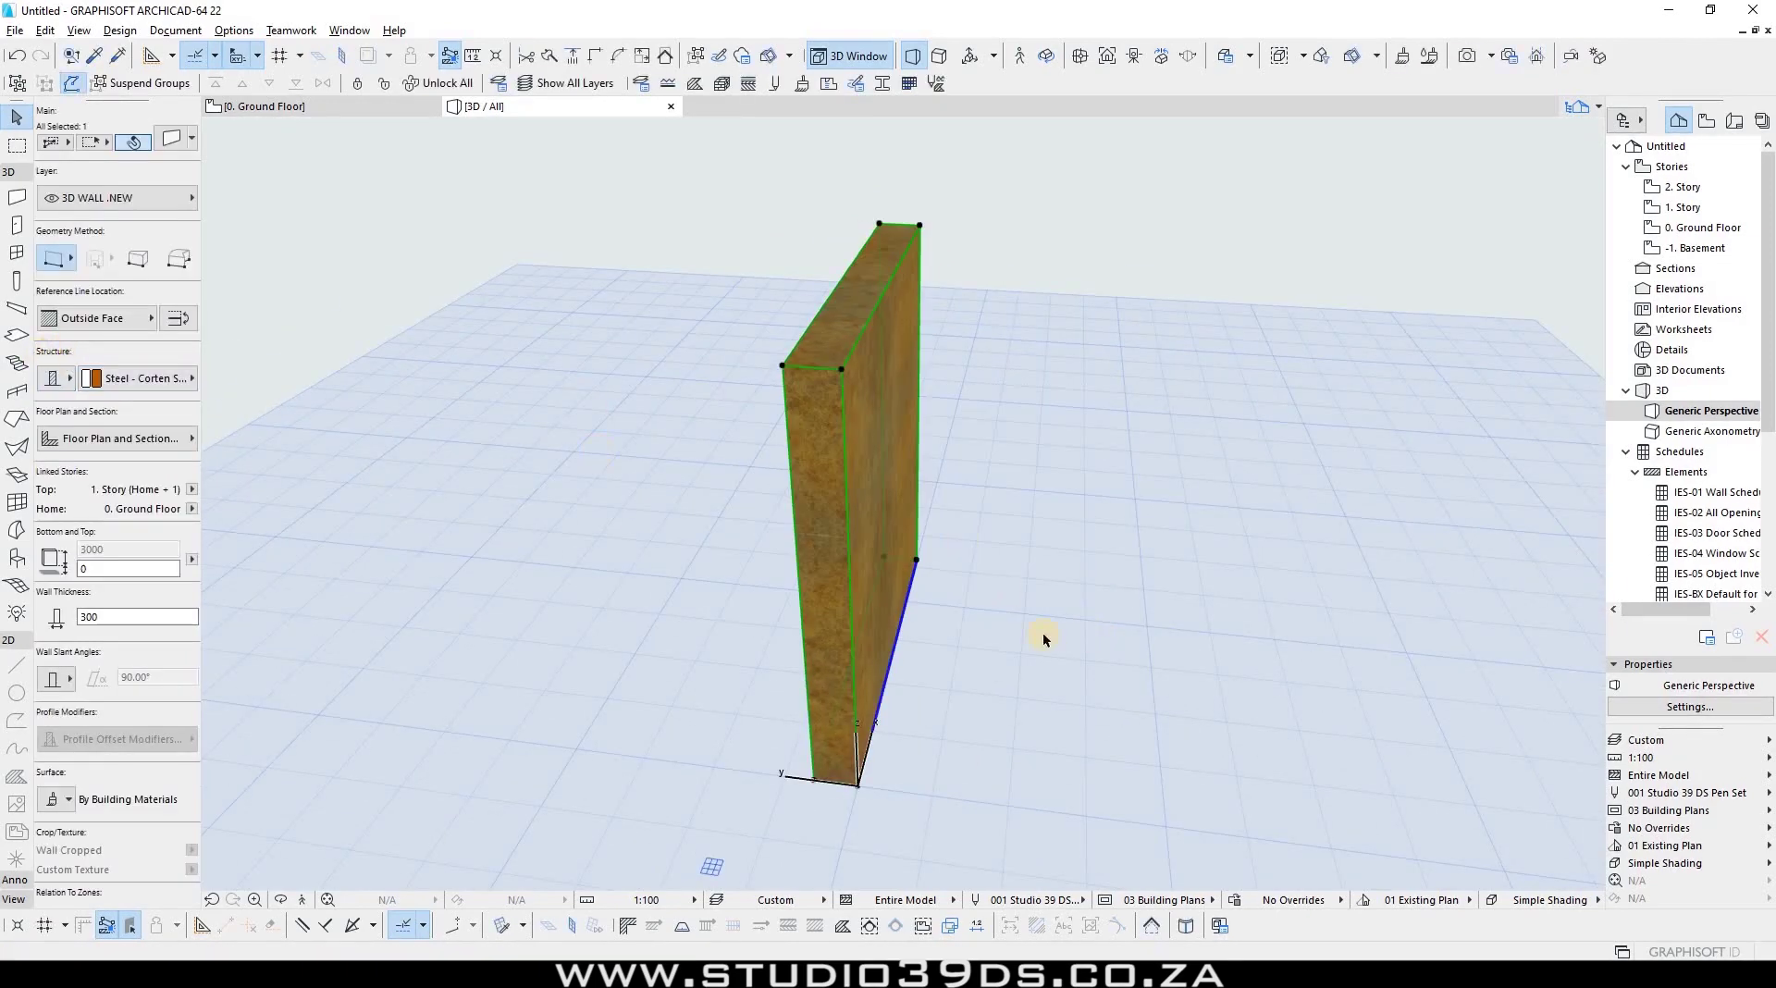
left_click_drag(1033, 707, 674, 370)
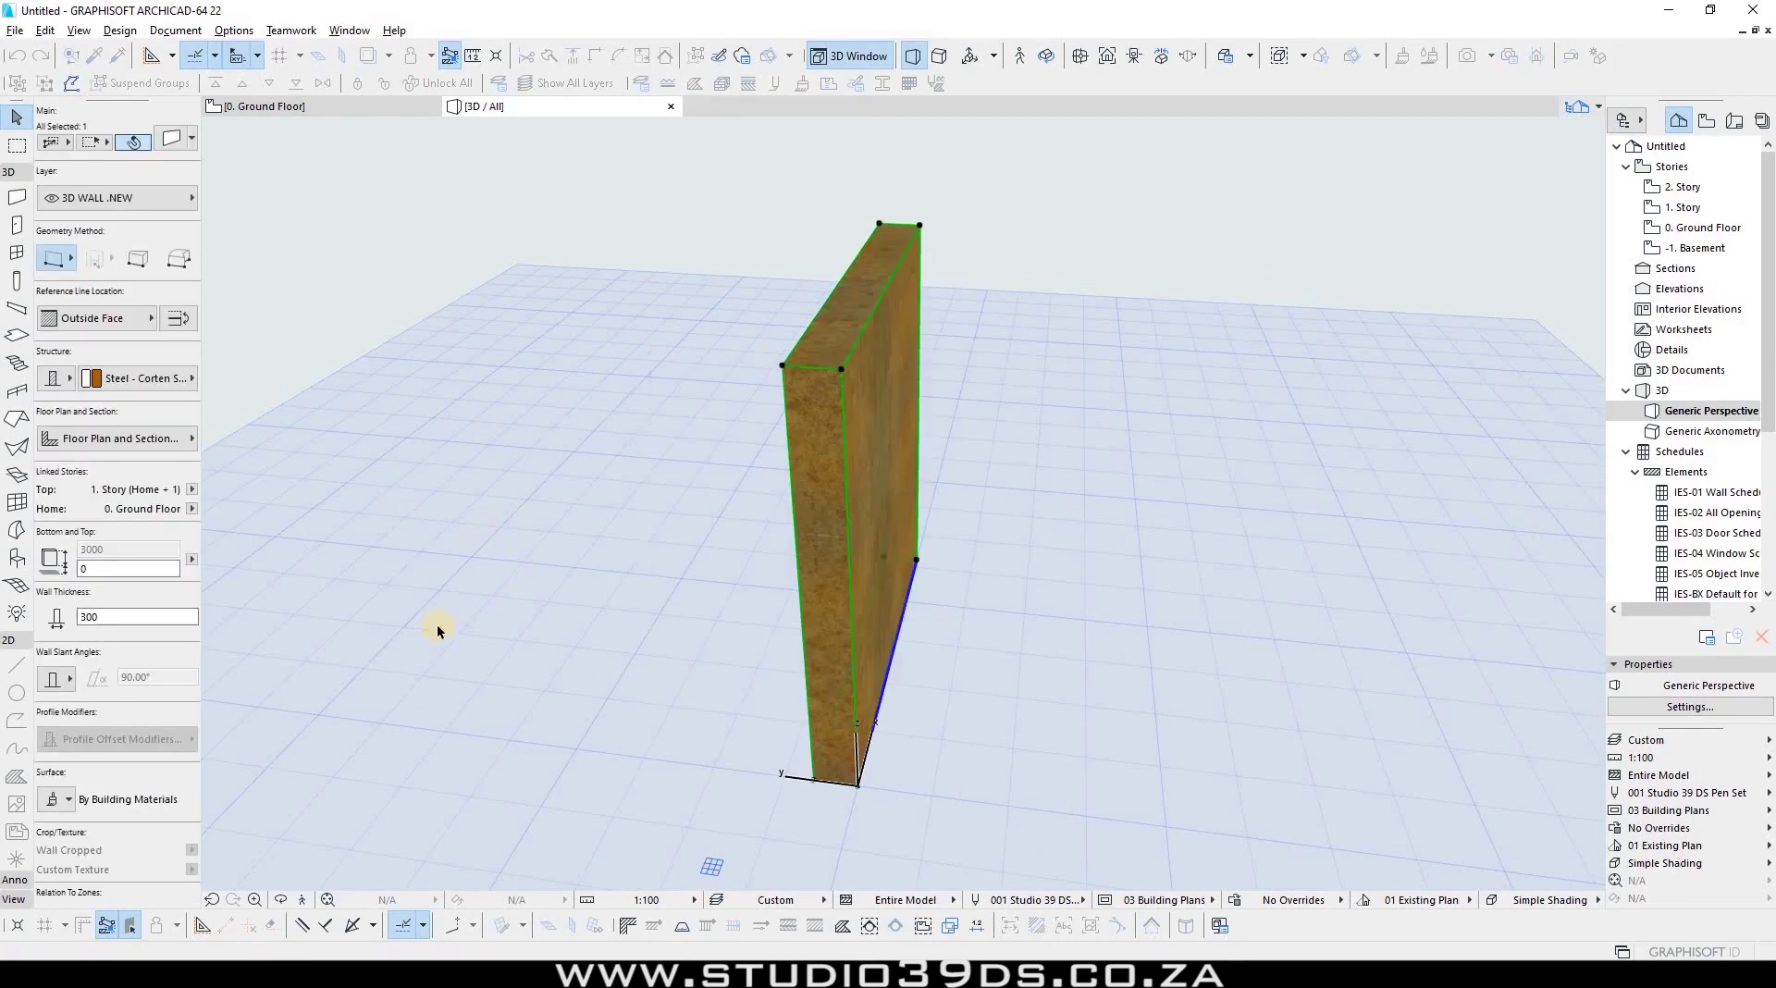
left_click(382, 809)
left_click_drag(1066, 547, 727, 356)
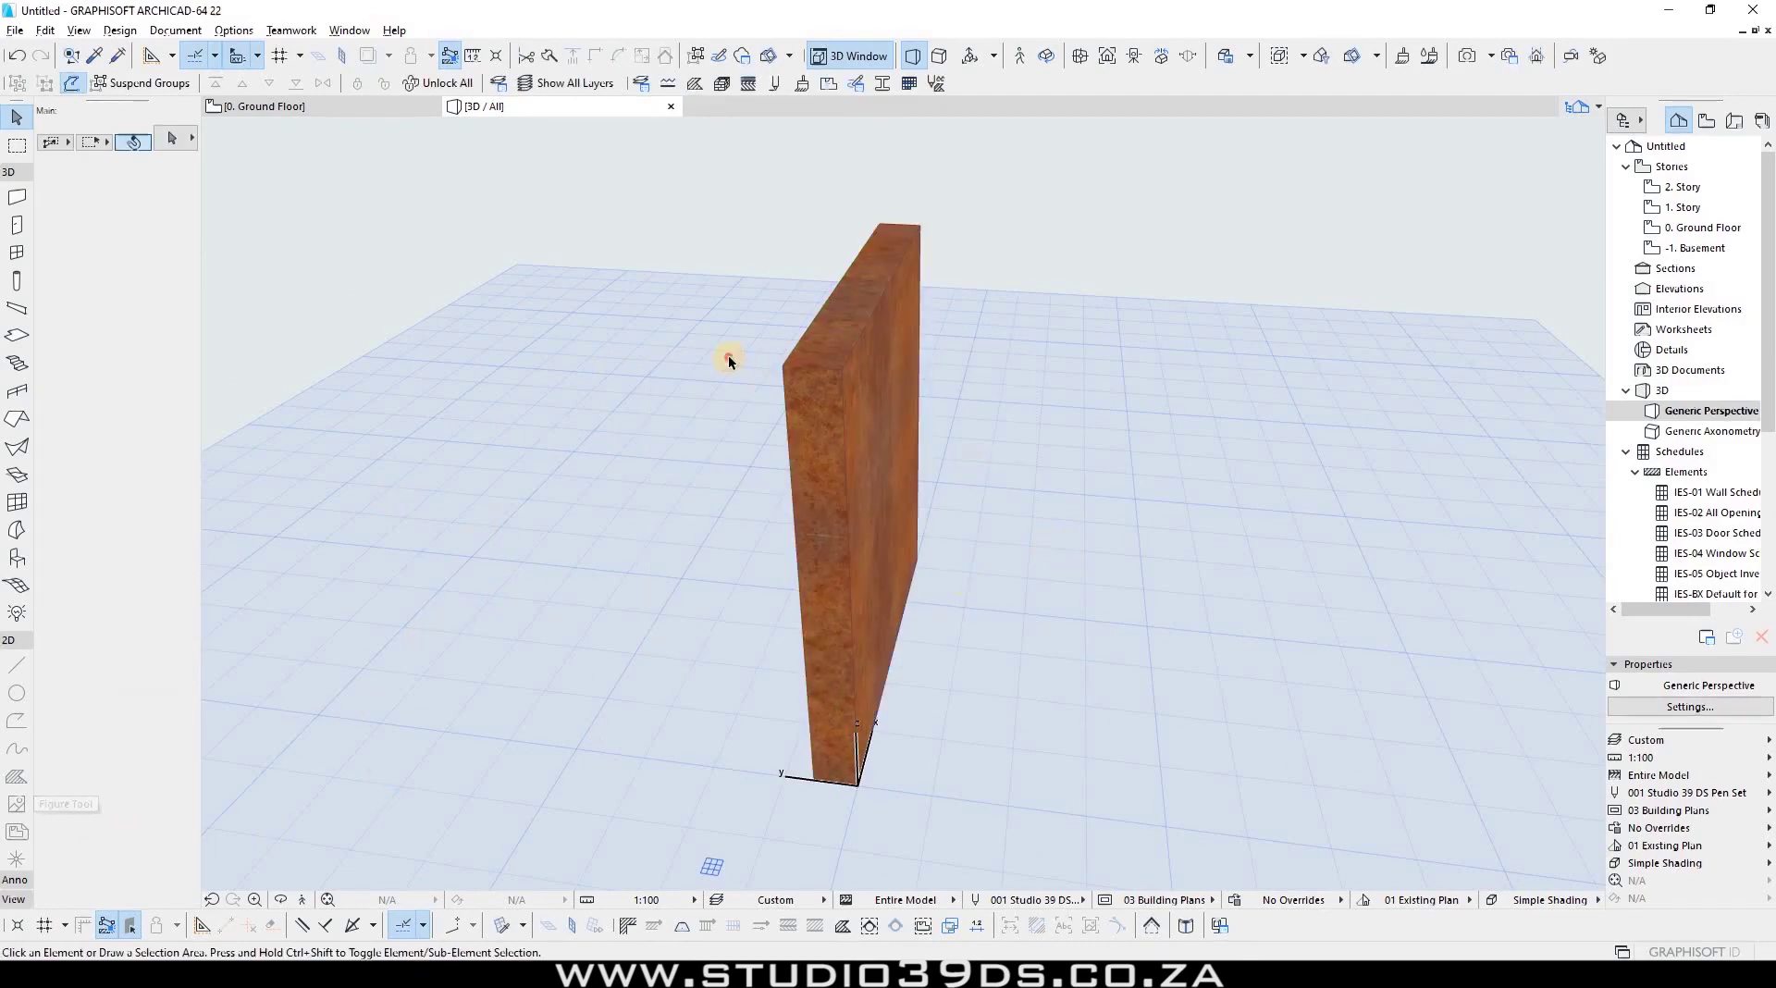
left_click(847, 375)
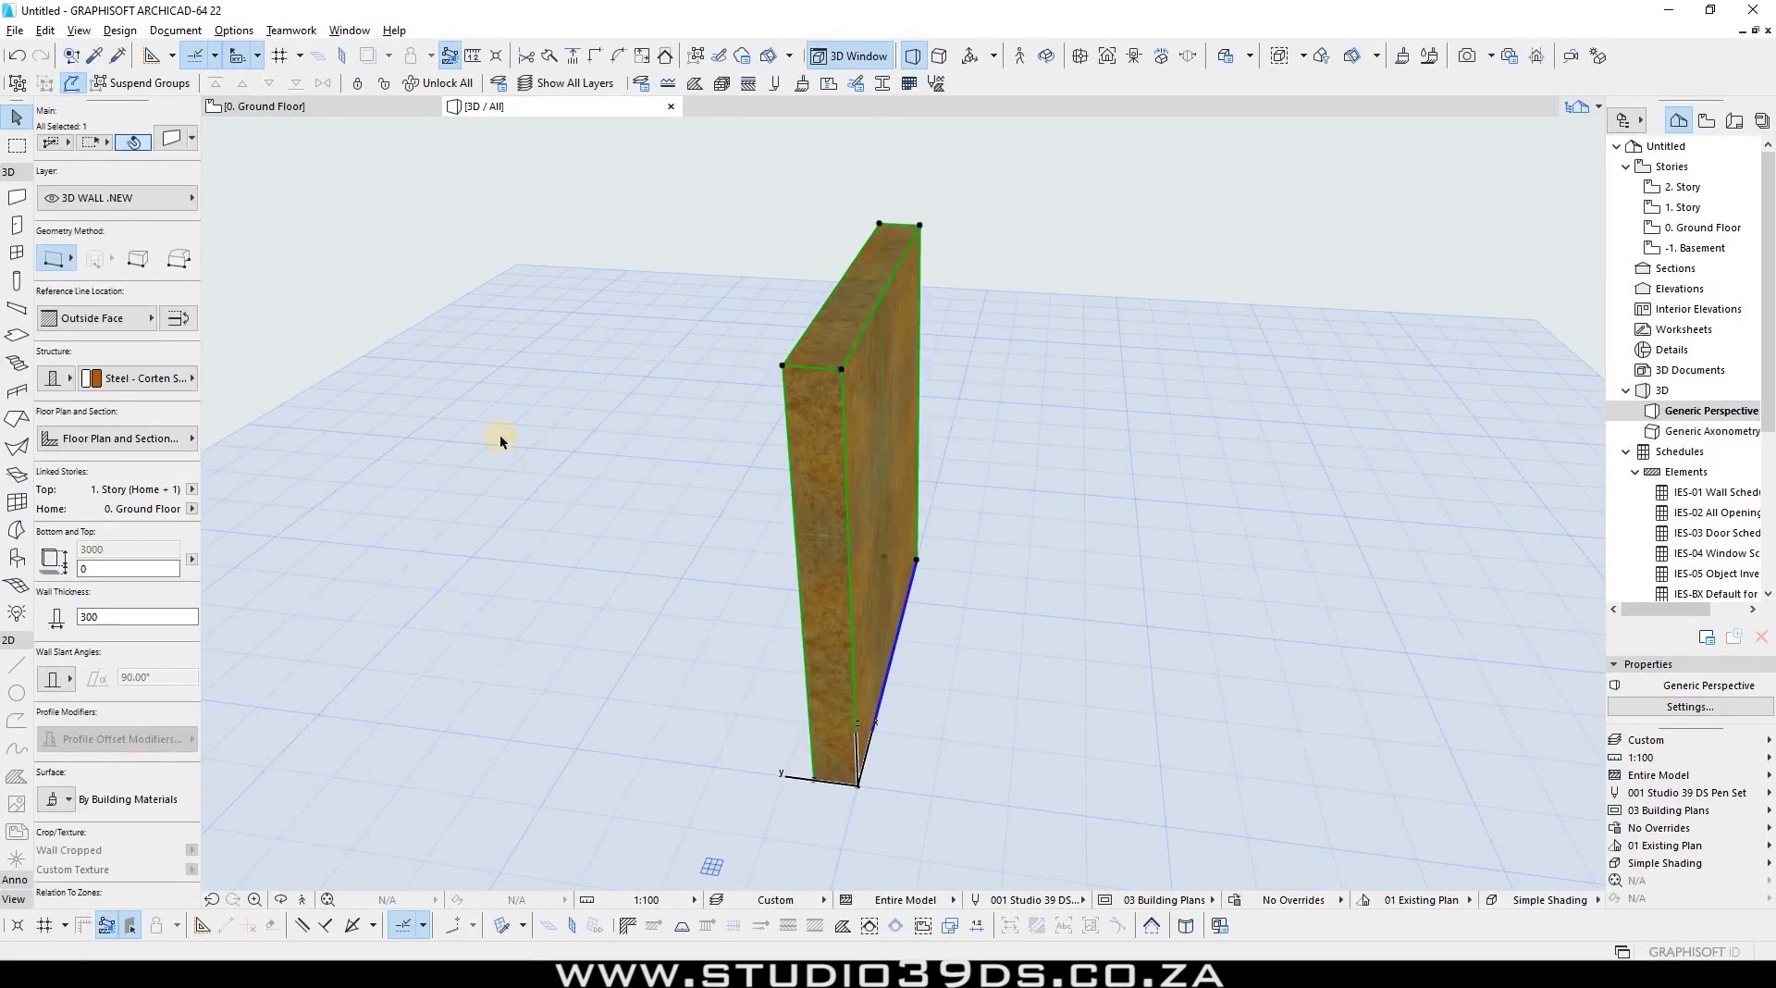
left_click(626, 380)
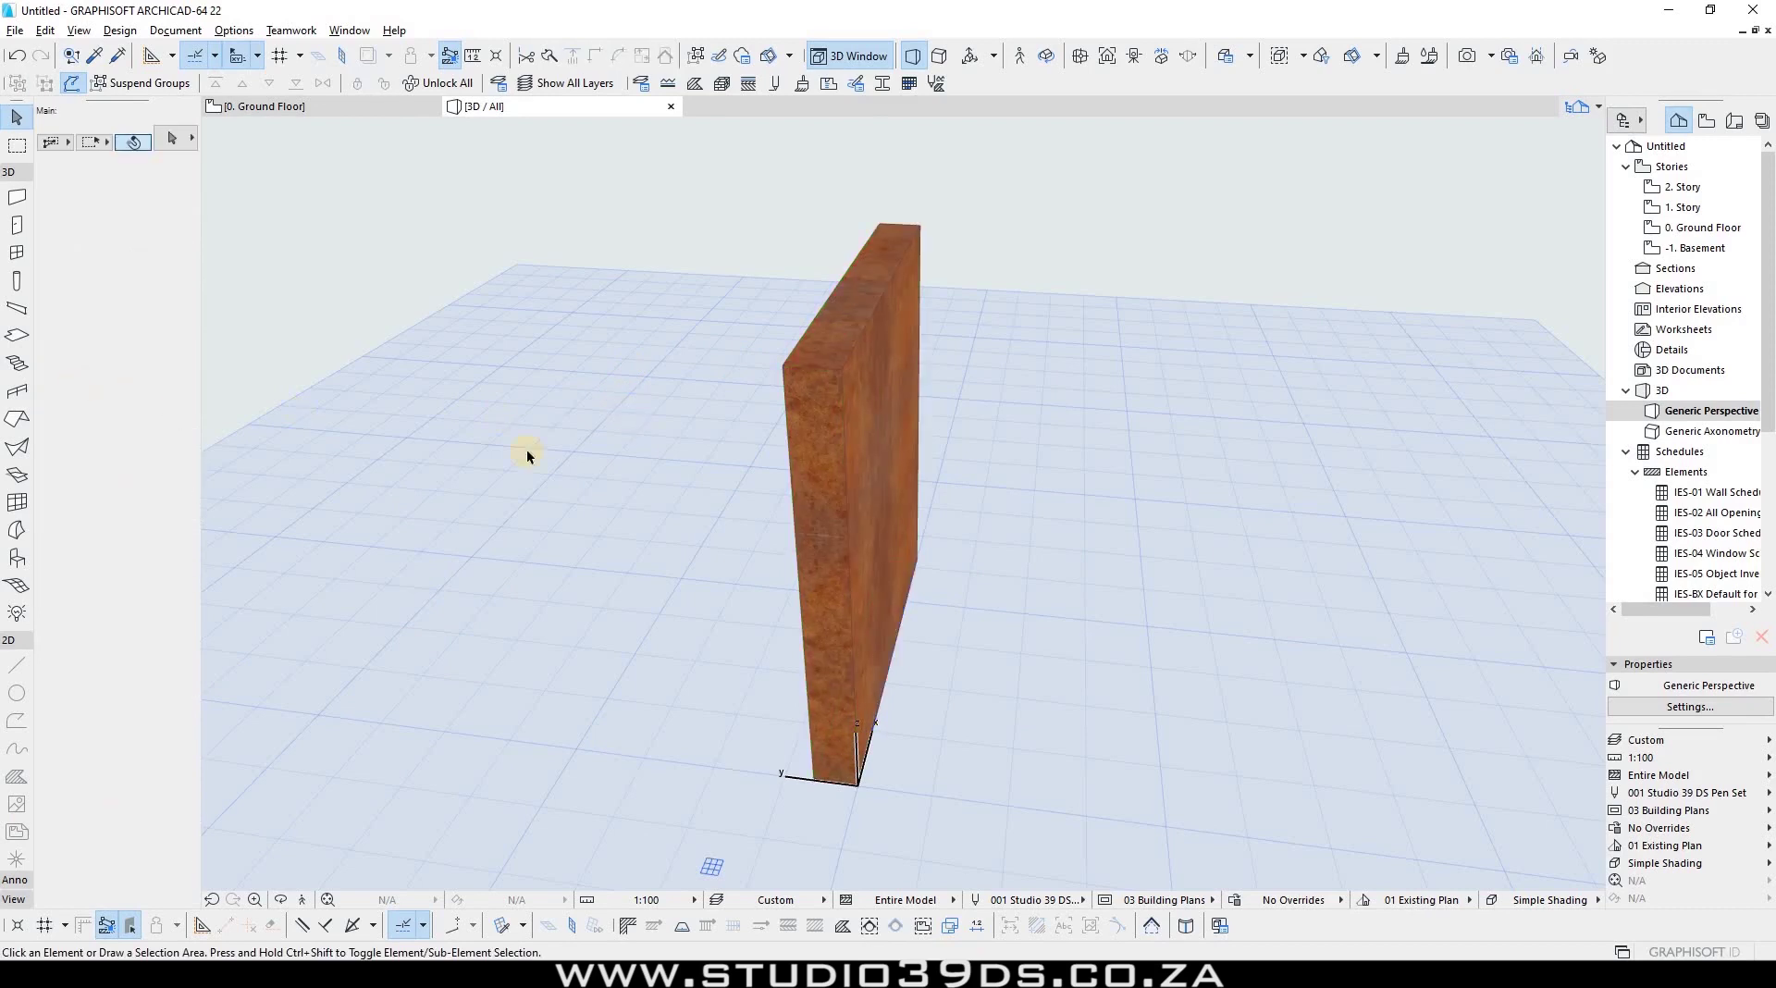
mouse_move(876, 389)
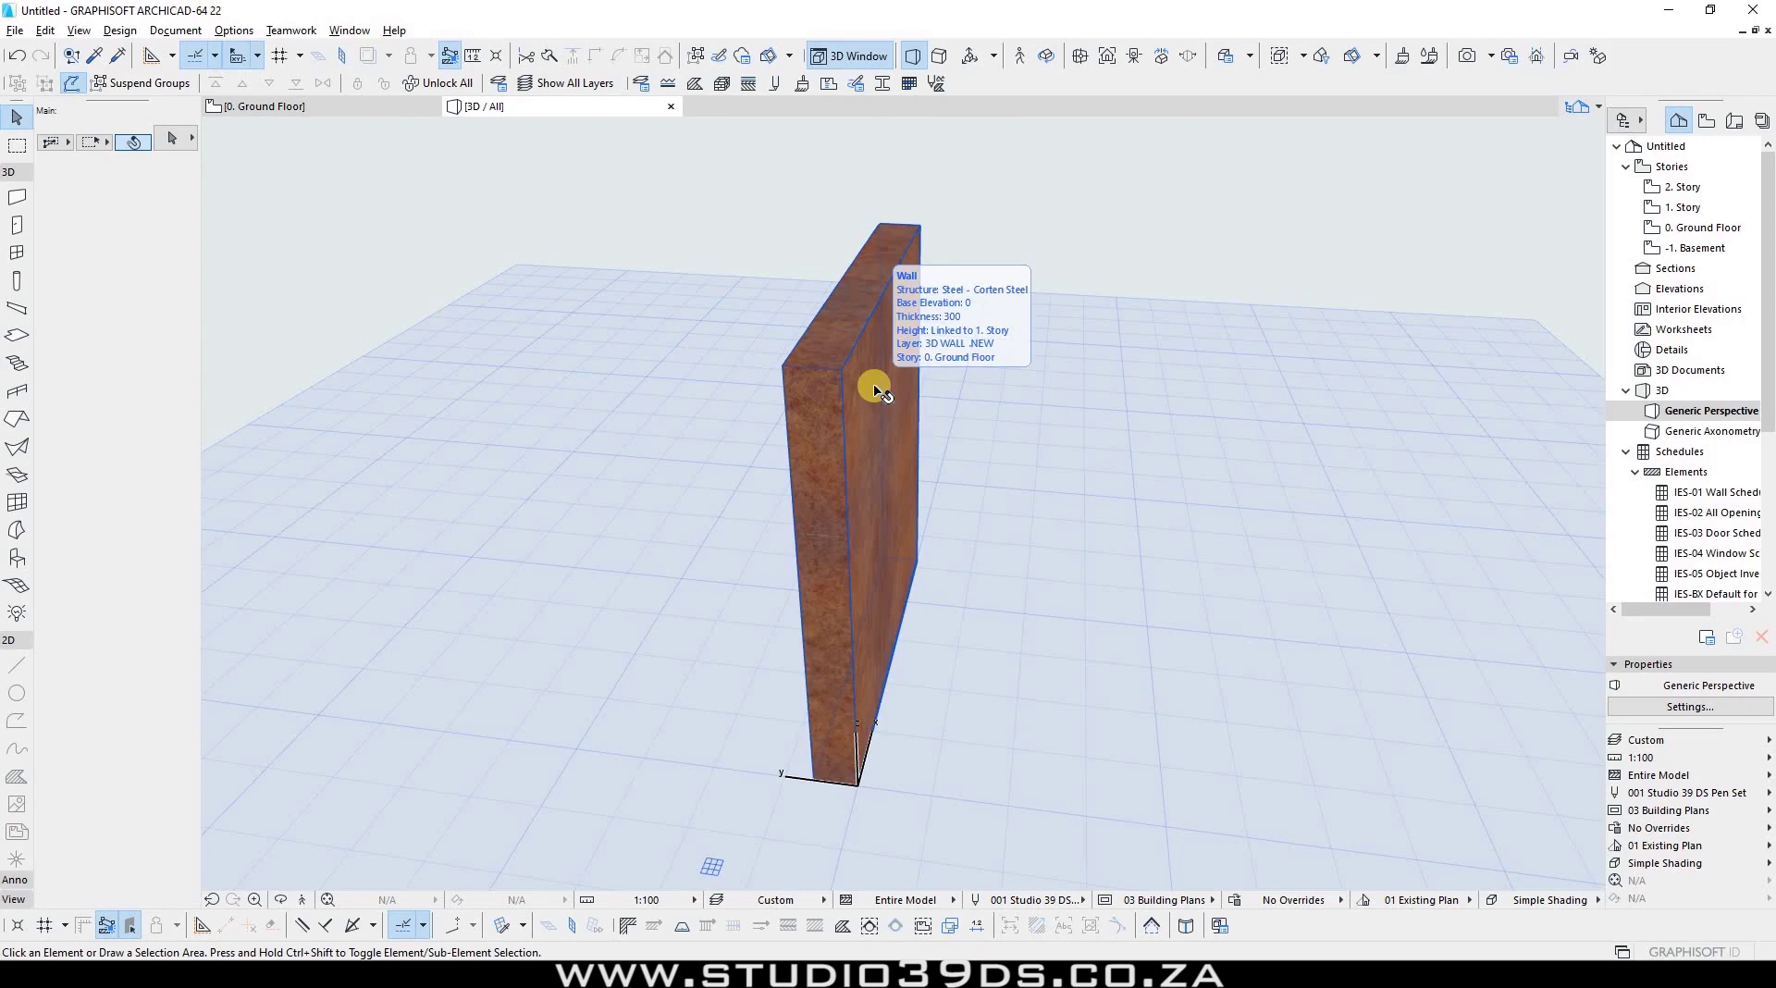
middle_click_drag(877, 389, 587, 416, "shift")
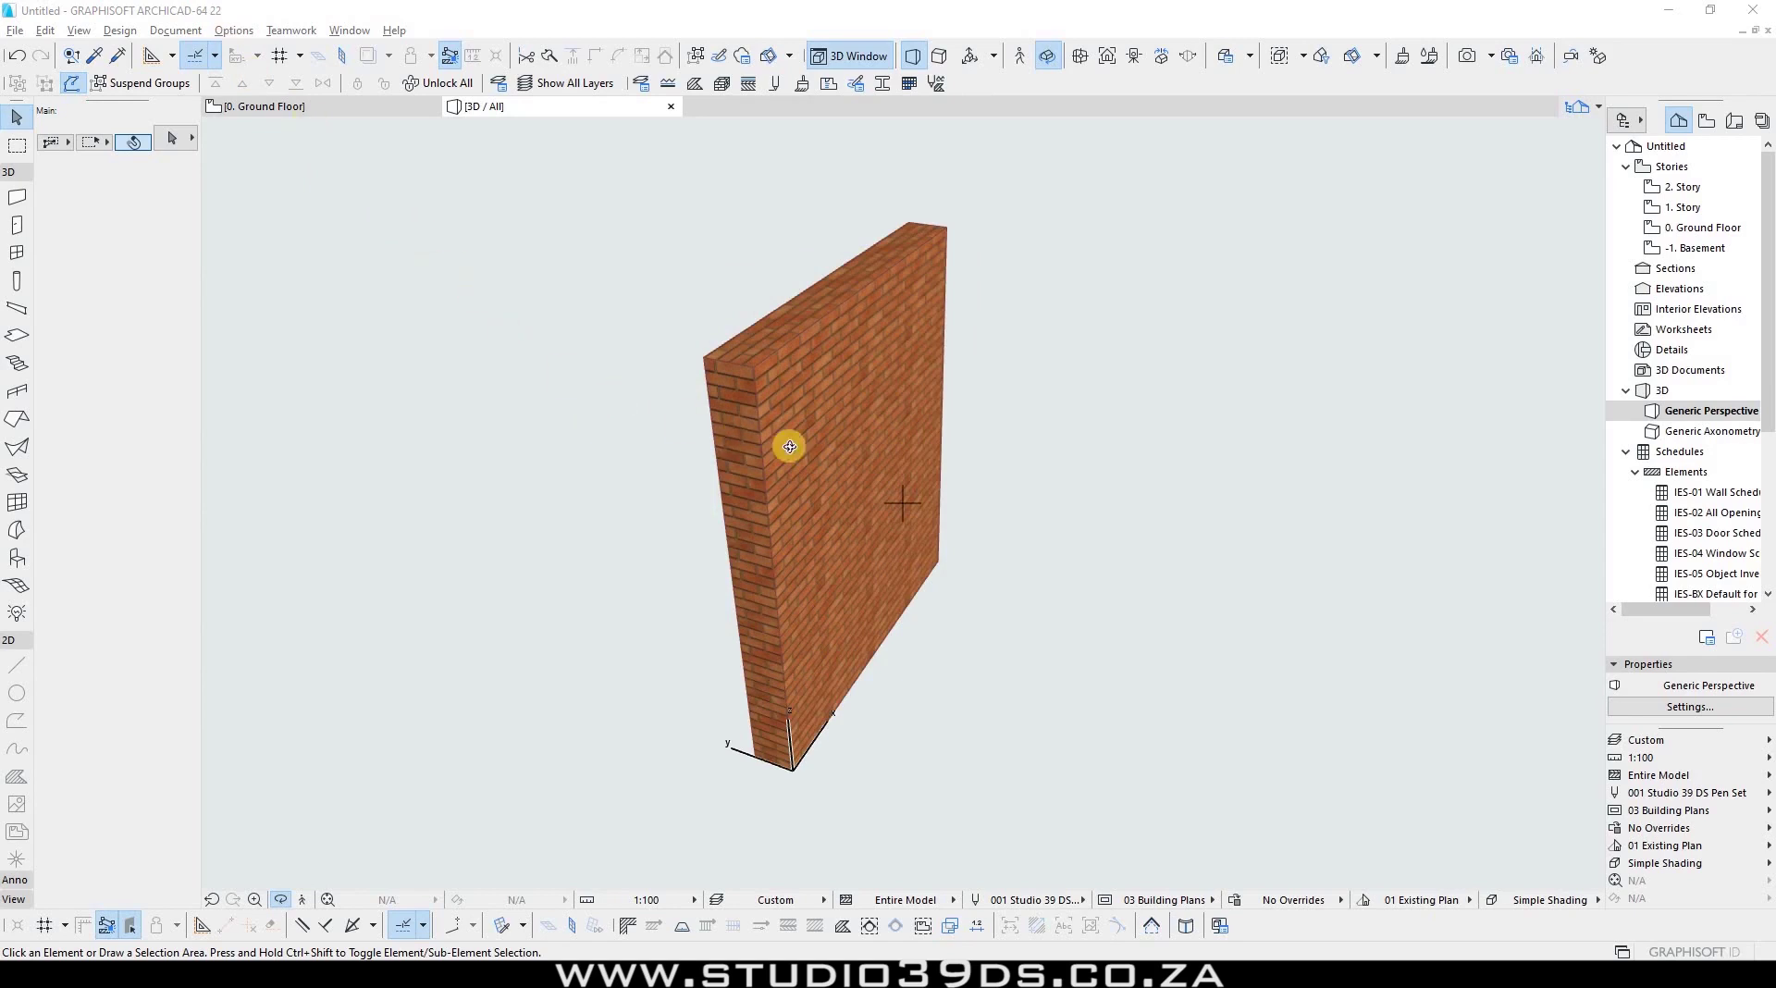
Step: Open the settings for the project's composite structures
left_click(228, 32)
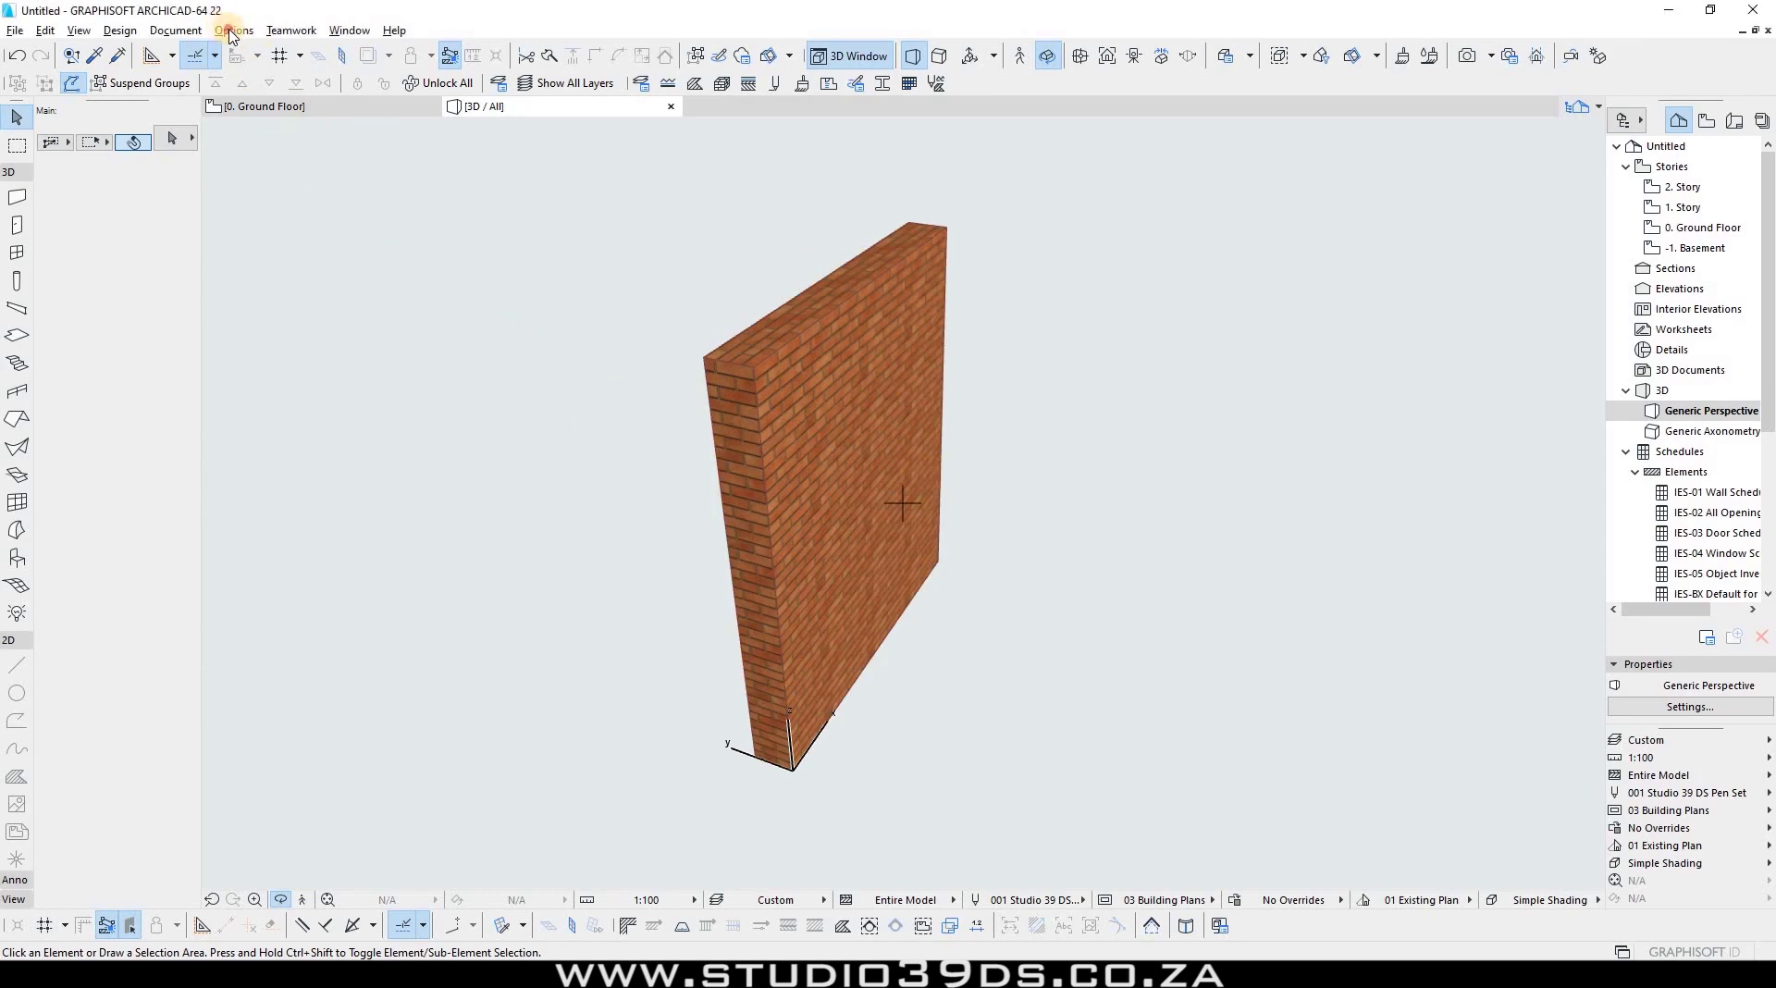
left_click(230, 32)
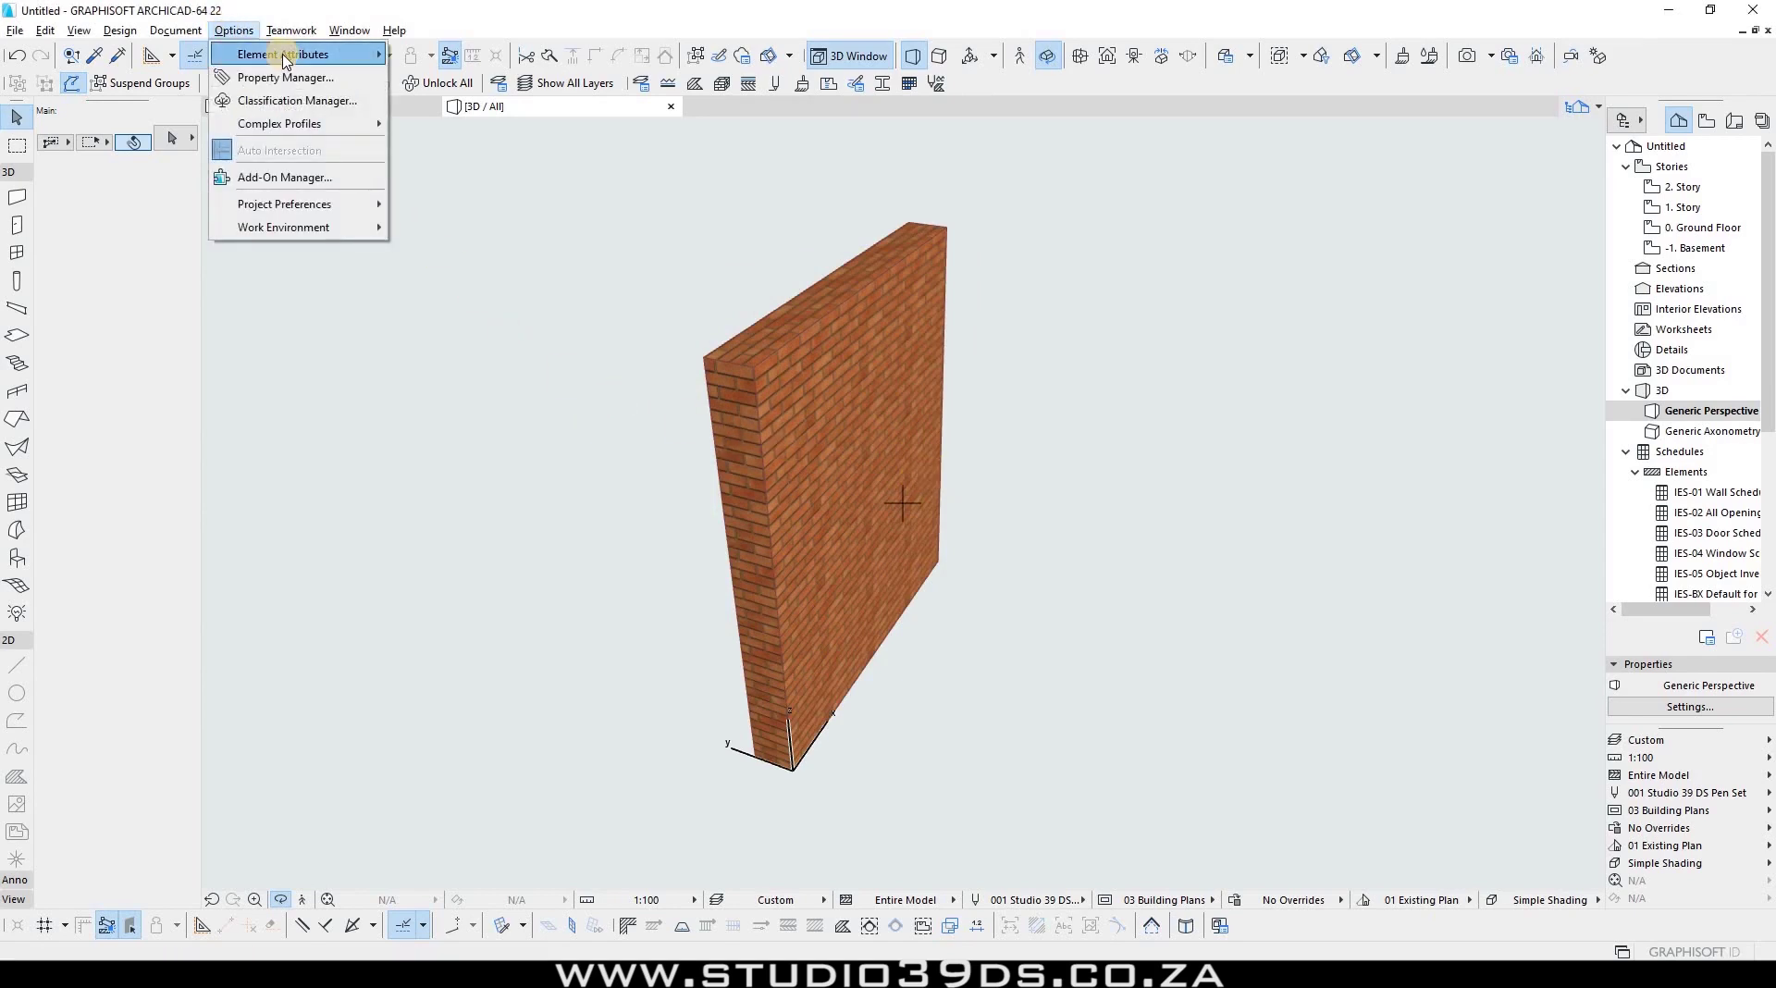
mouse_move(283, 57)
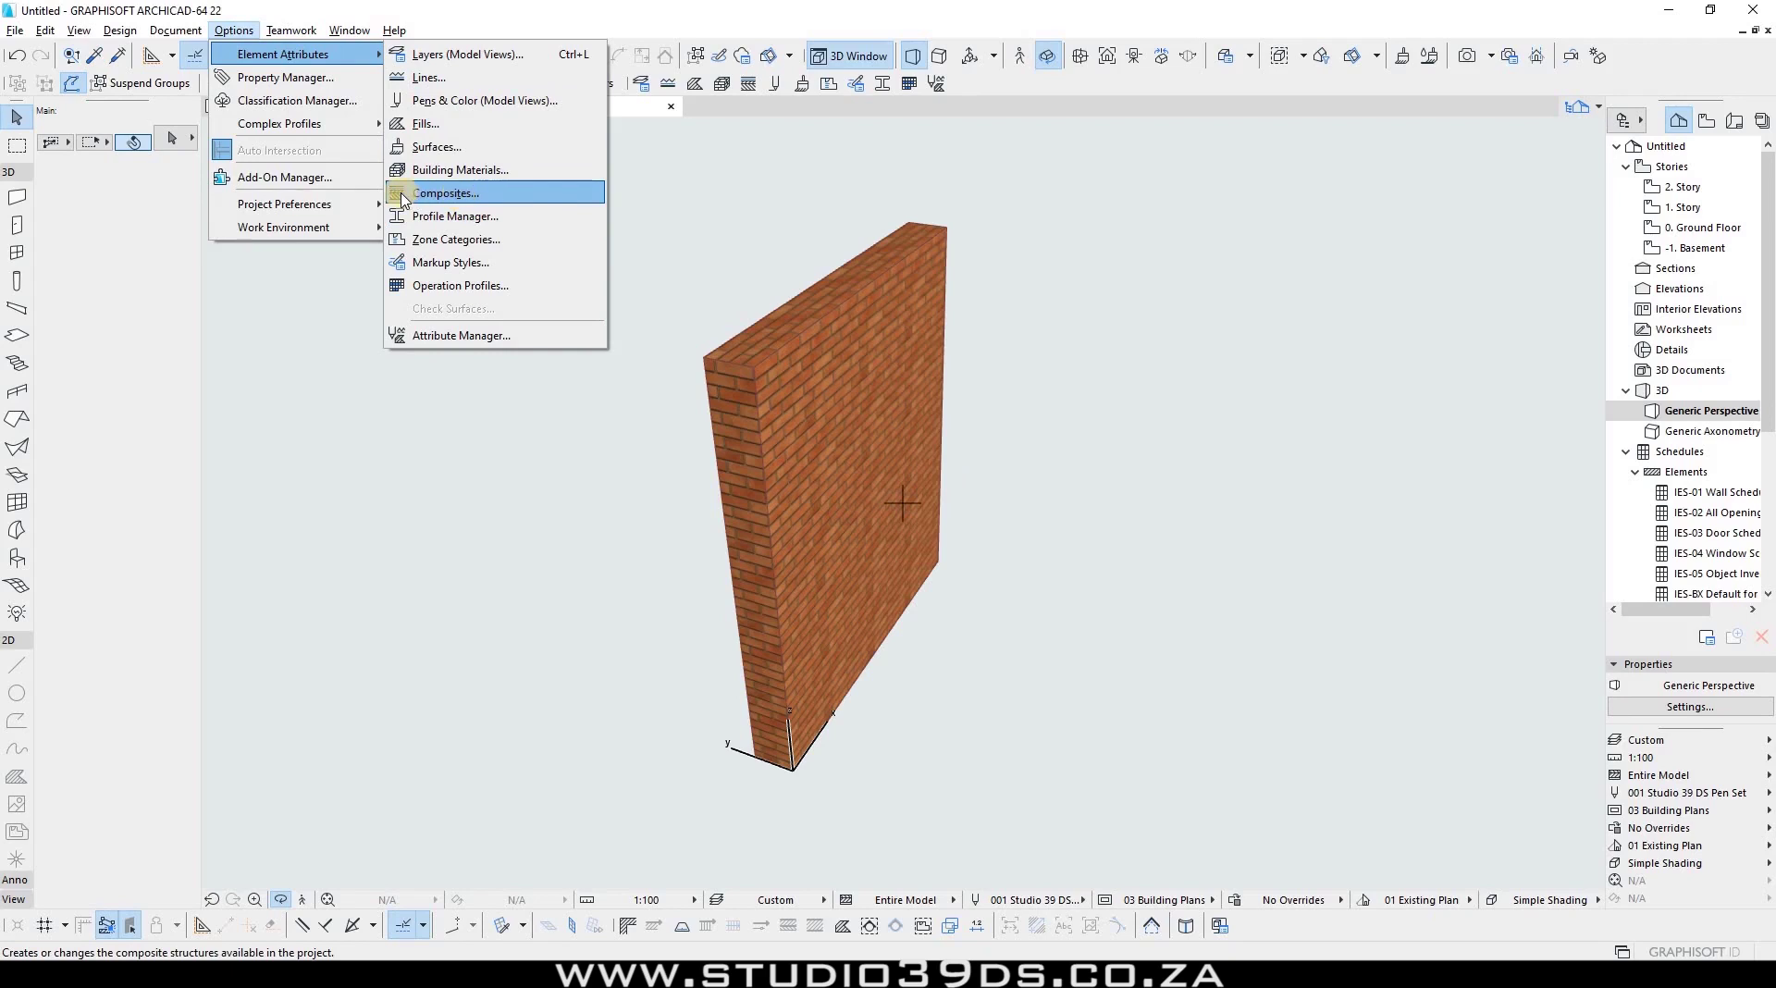
left_click(747, 107)
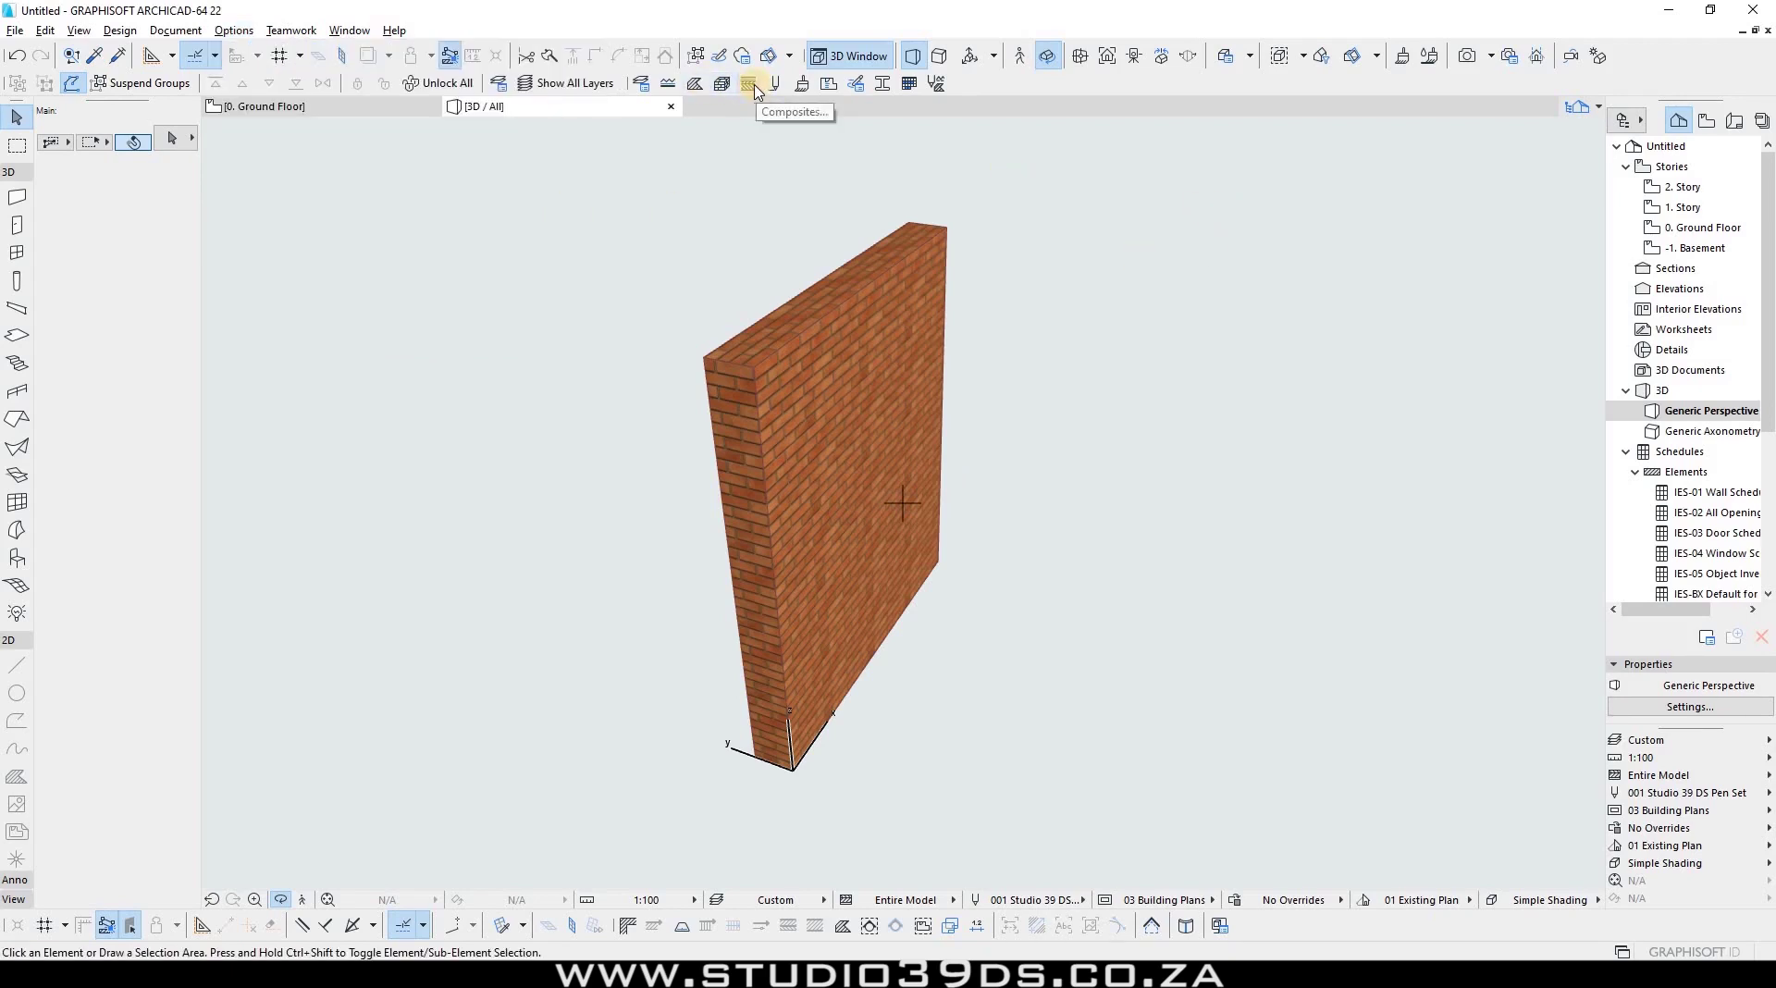
left_click(752, 86)
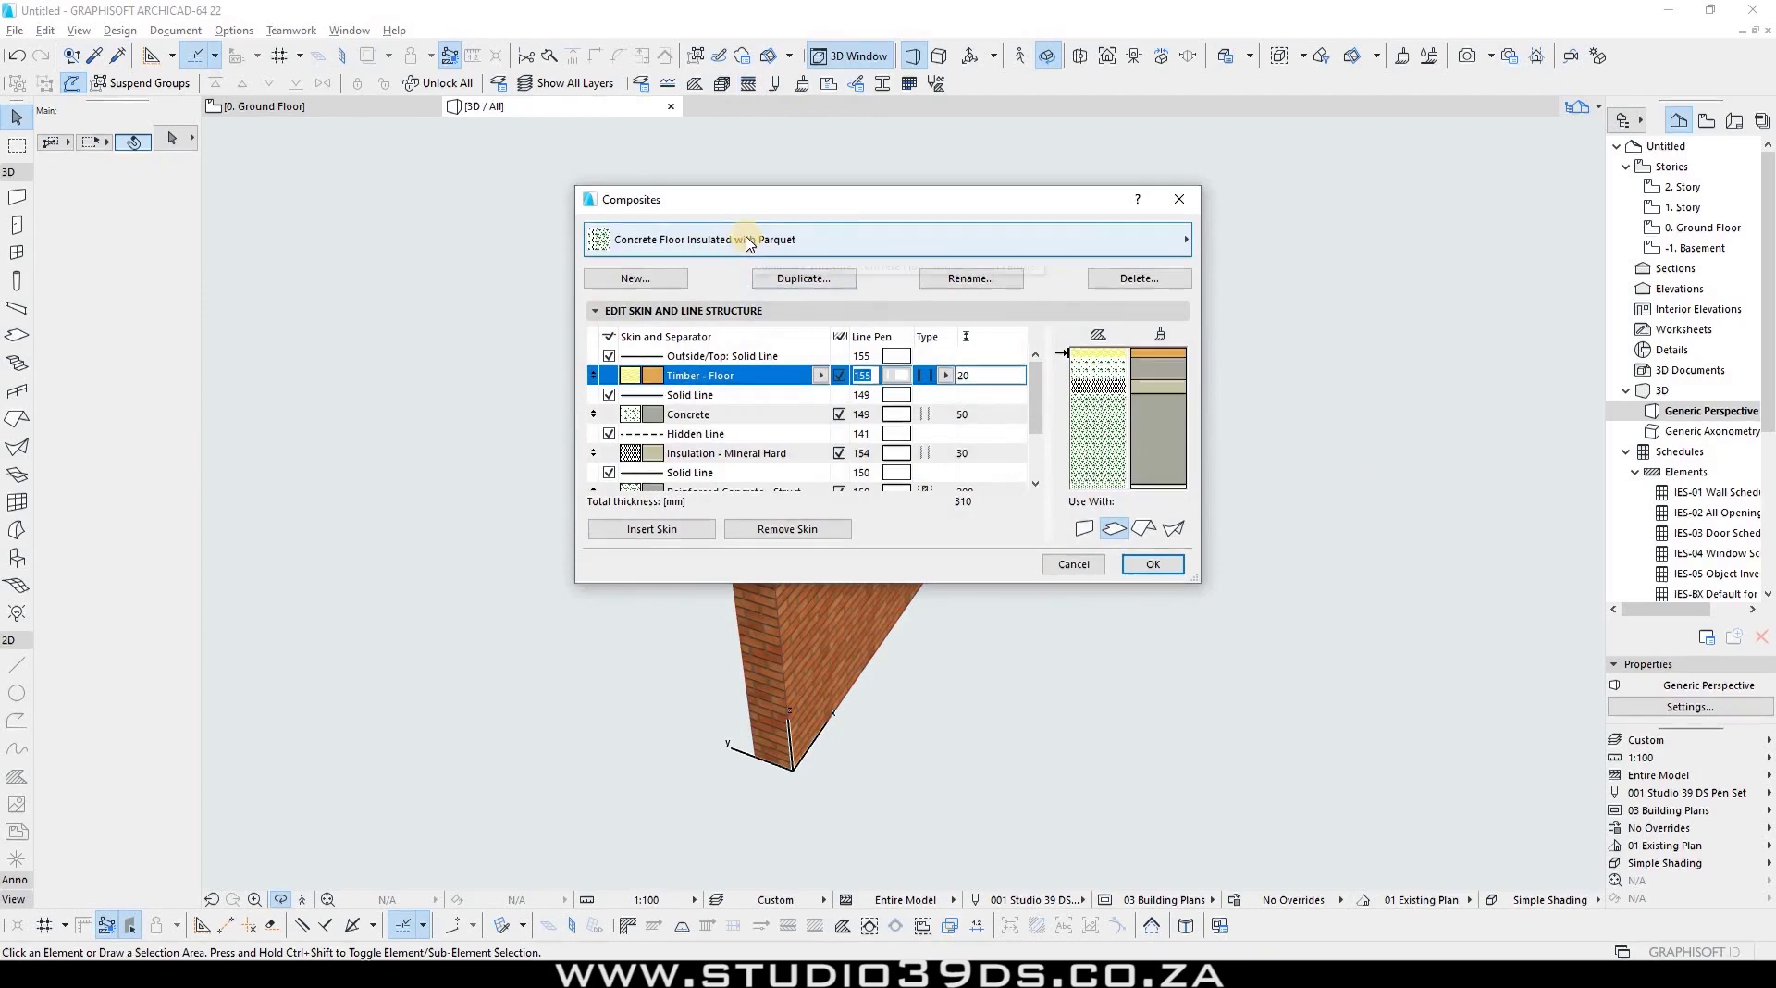
Step: Browse the available composites and enlarge the dialog to show every skin of Concrete Floor Insulated with Parquet
left_click(851, 241)
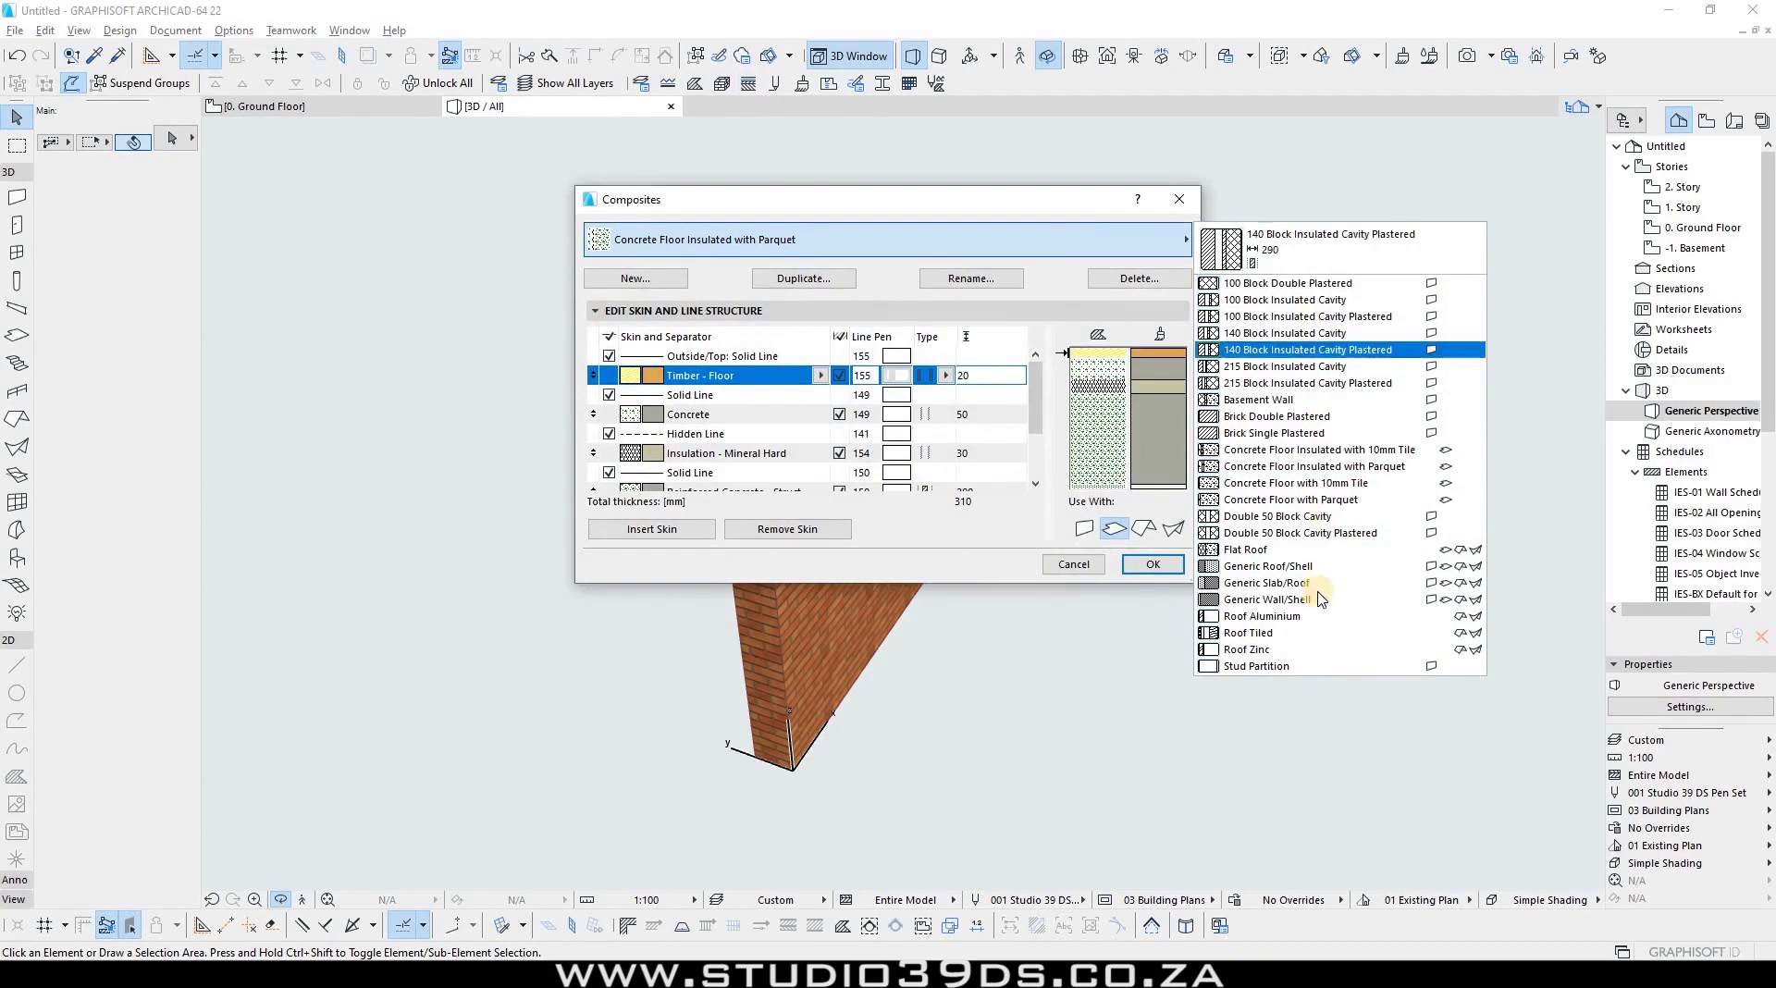
left_click(946, 564)
left_click(911, 240)
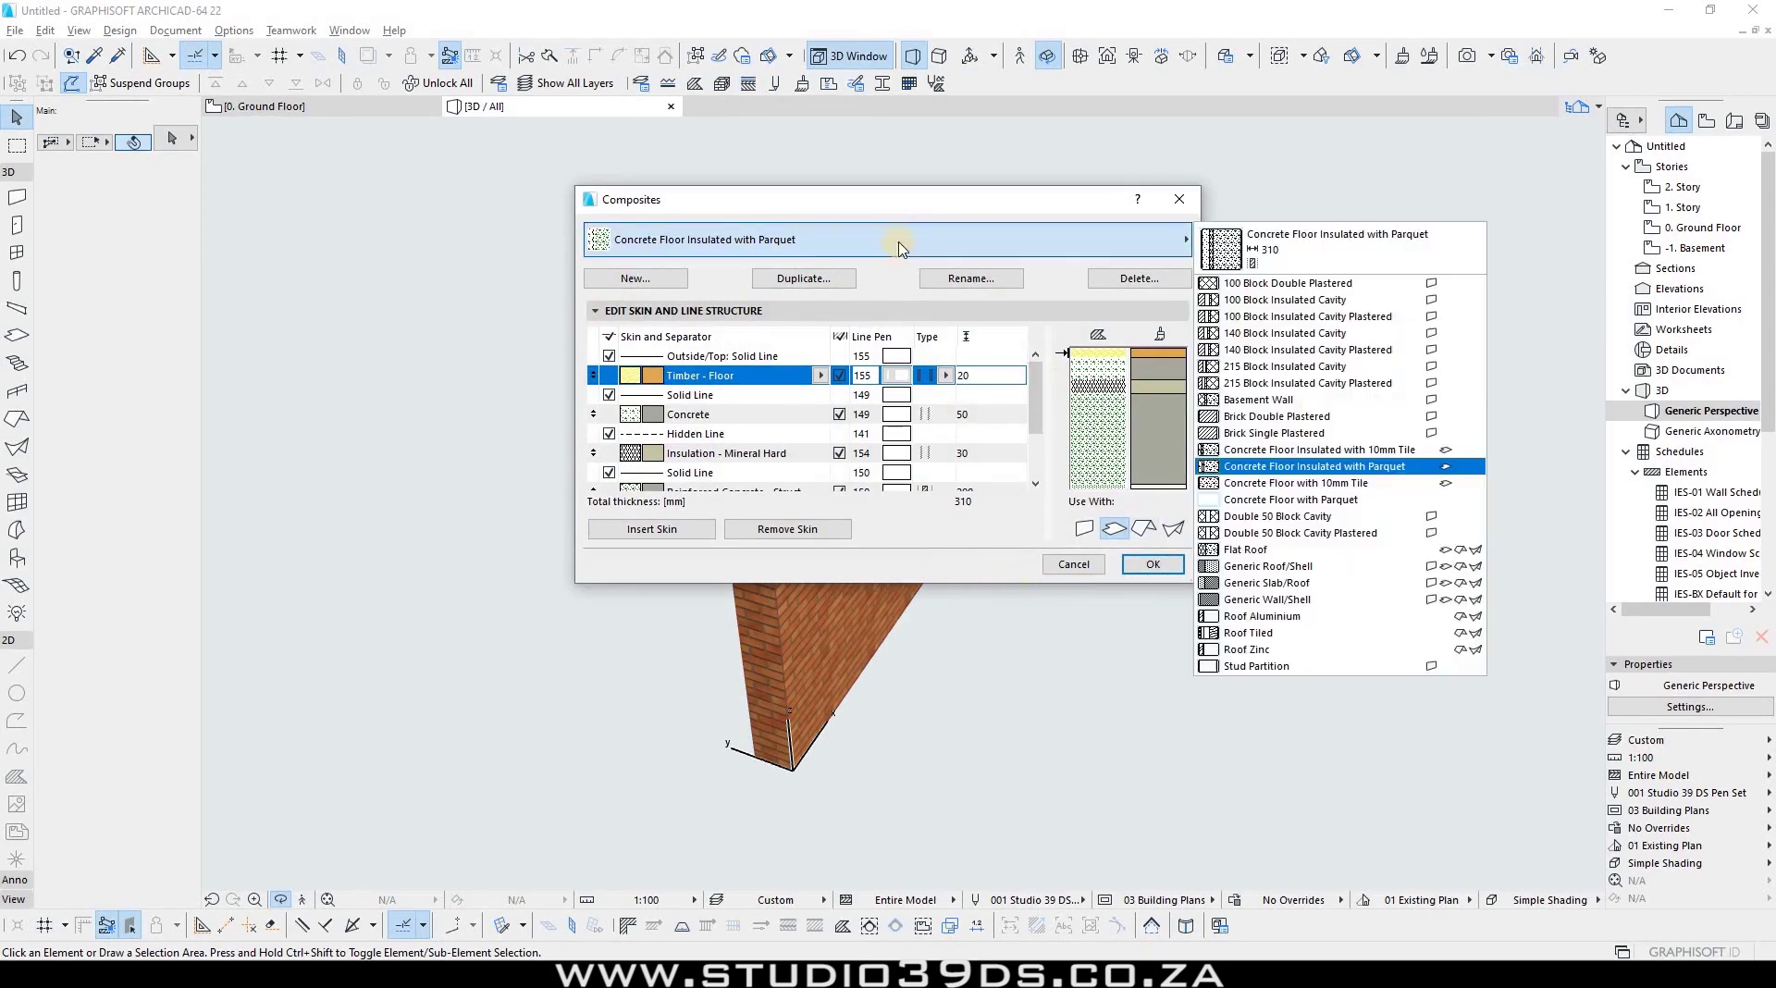
left_click(638, 285)
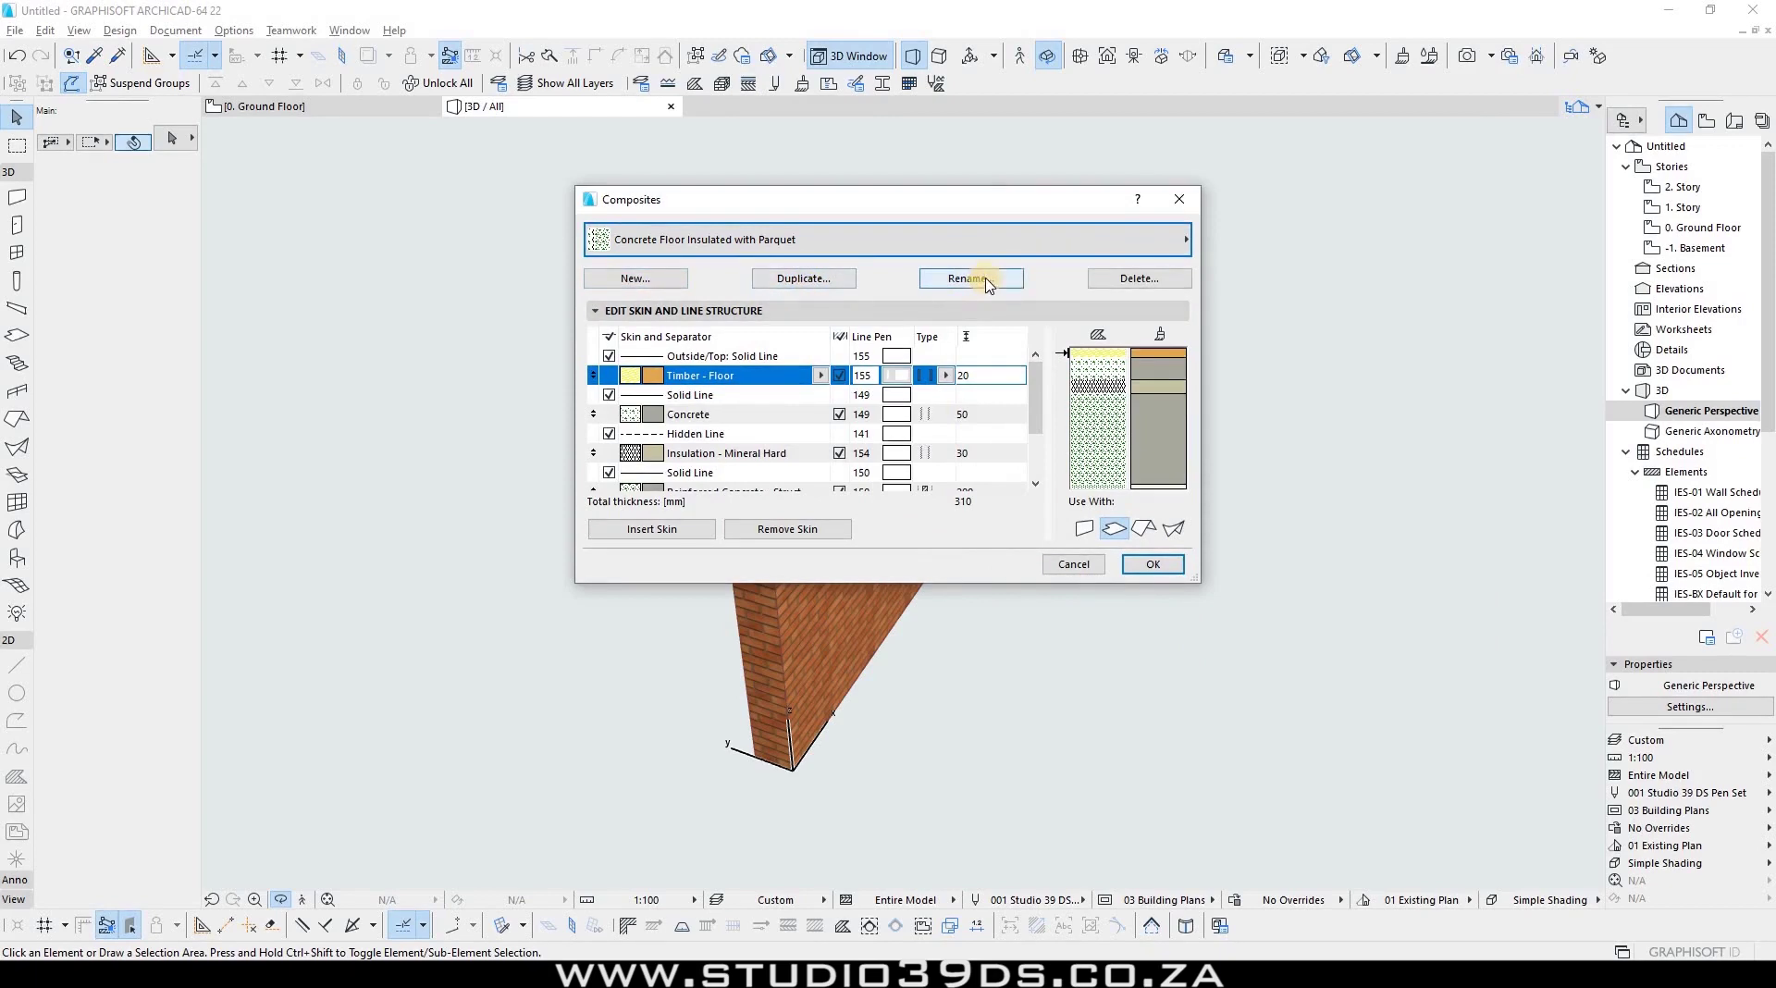
left_click_drag(938, 585, 919, 777)
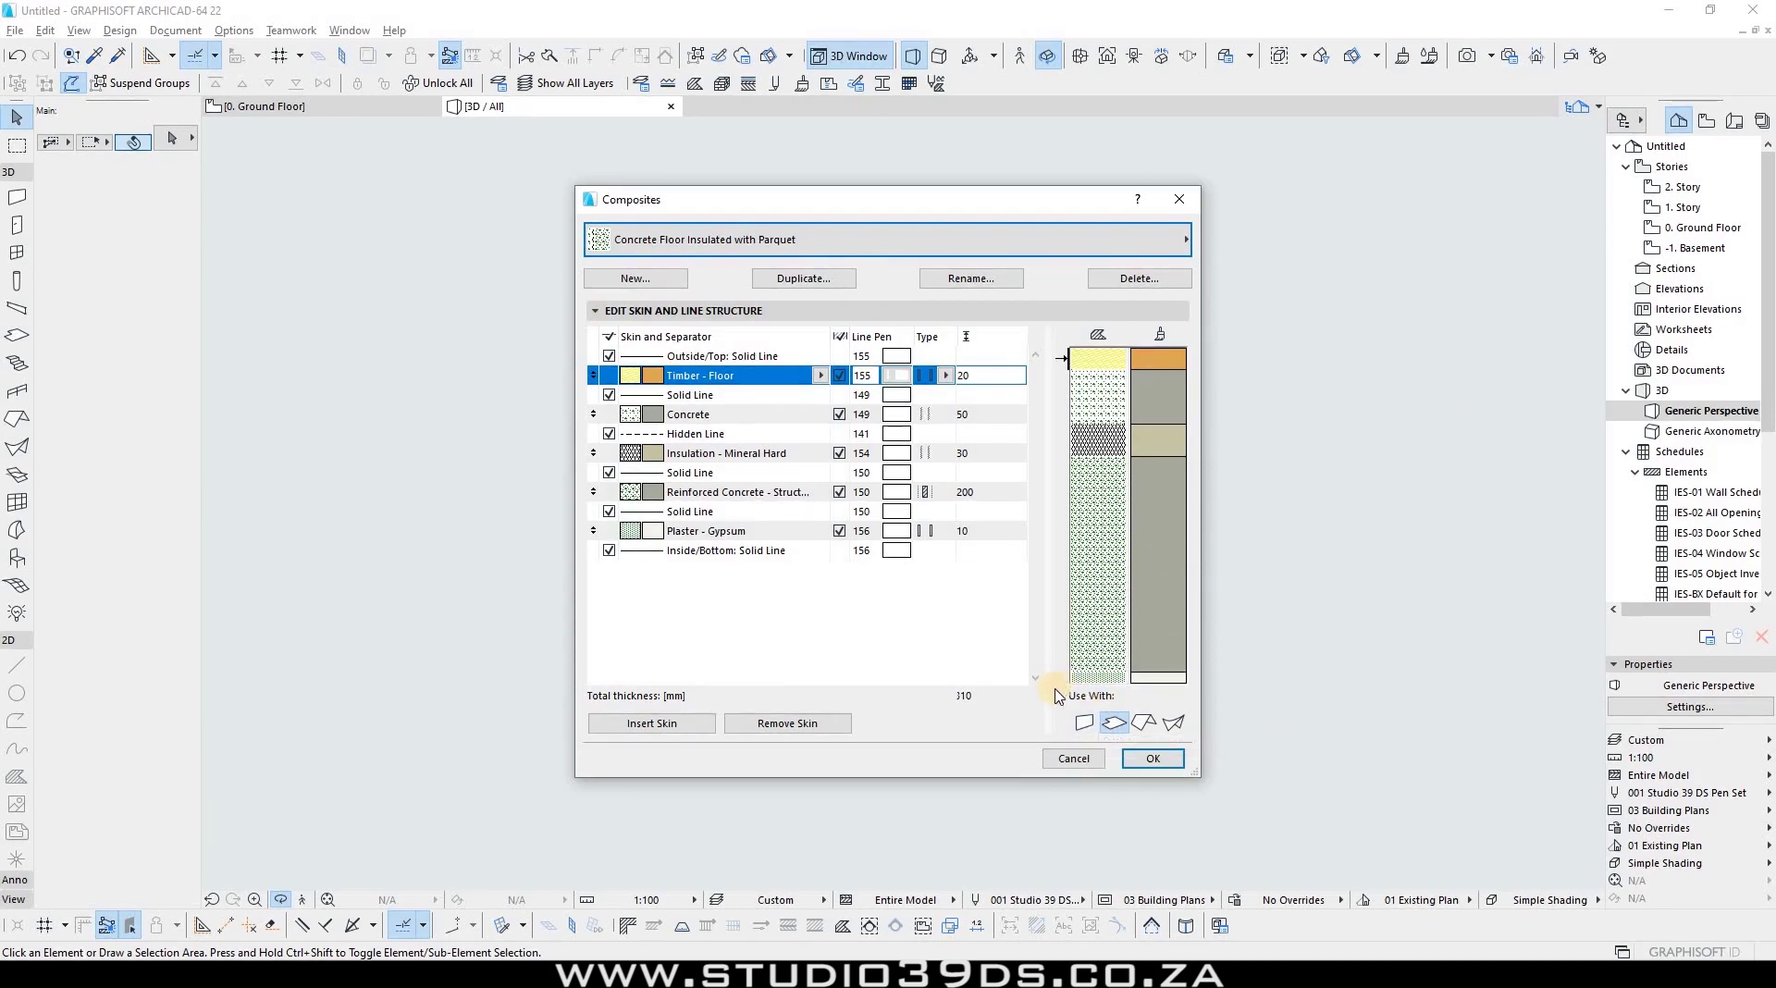
Step: Try making the floor composite available for walls, roofs and shells, and return it to slab use only
left_click(1086, 724)
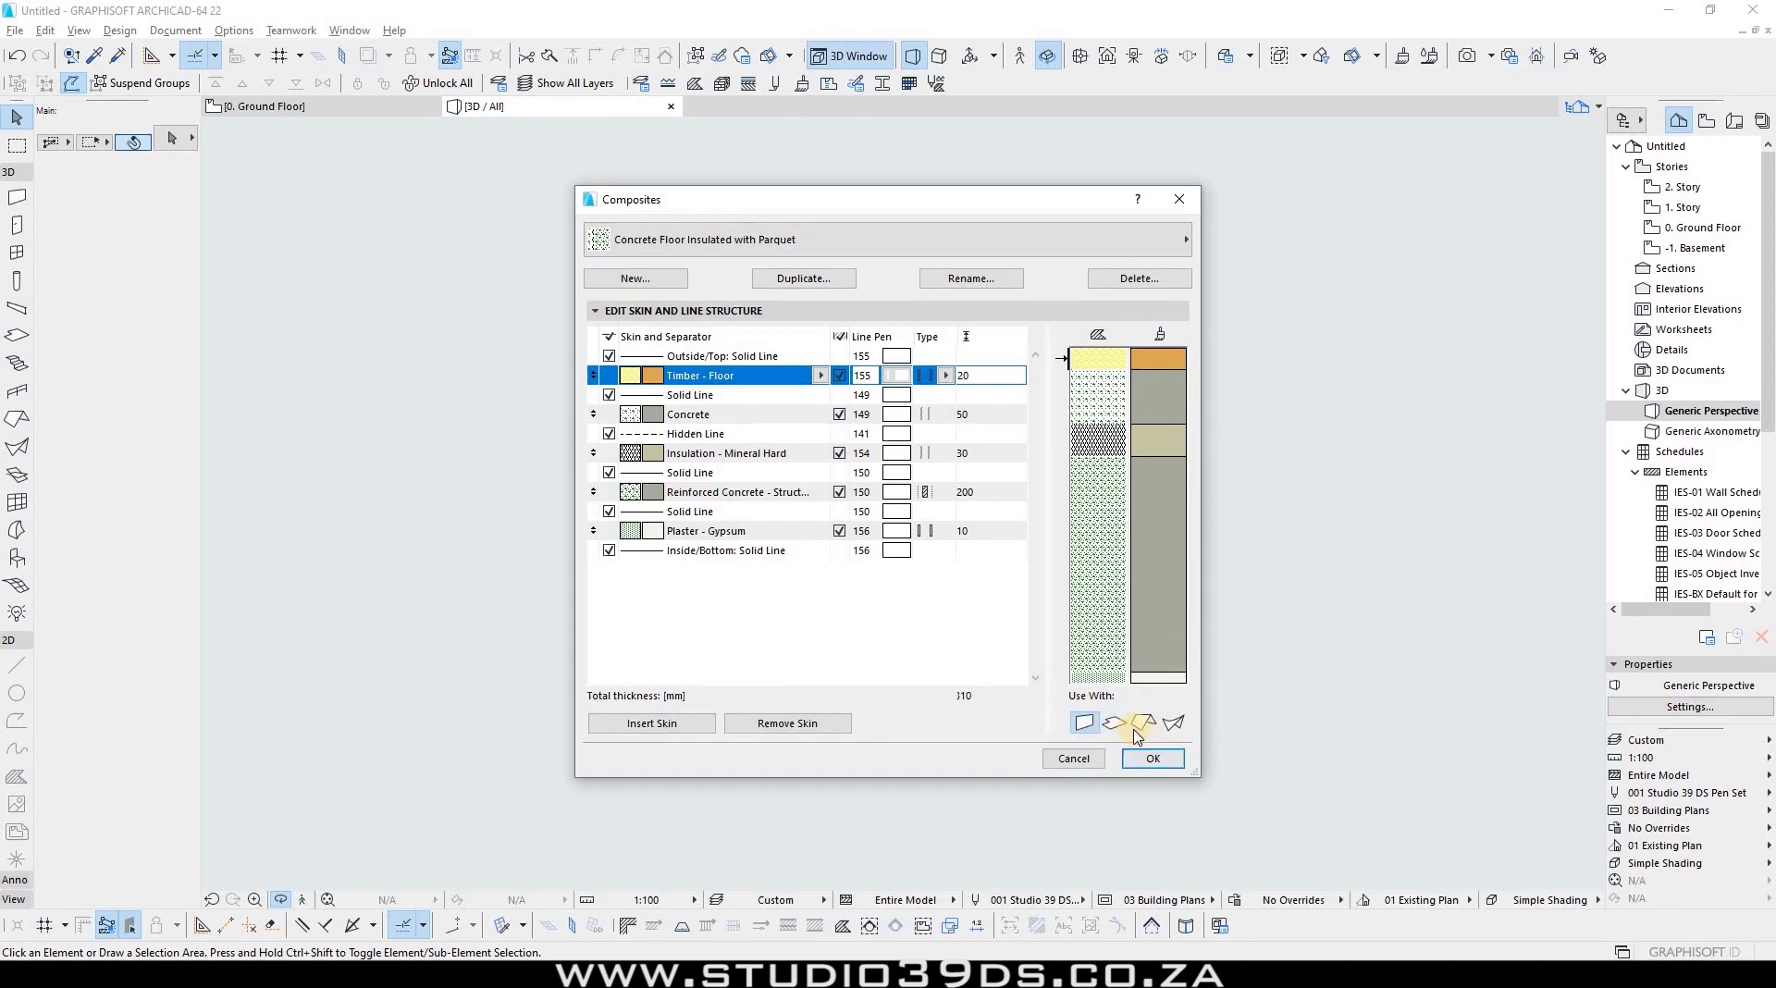
left_click(1143, 722)
left_click(1172, 722)
left_click(1119, 723)
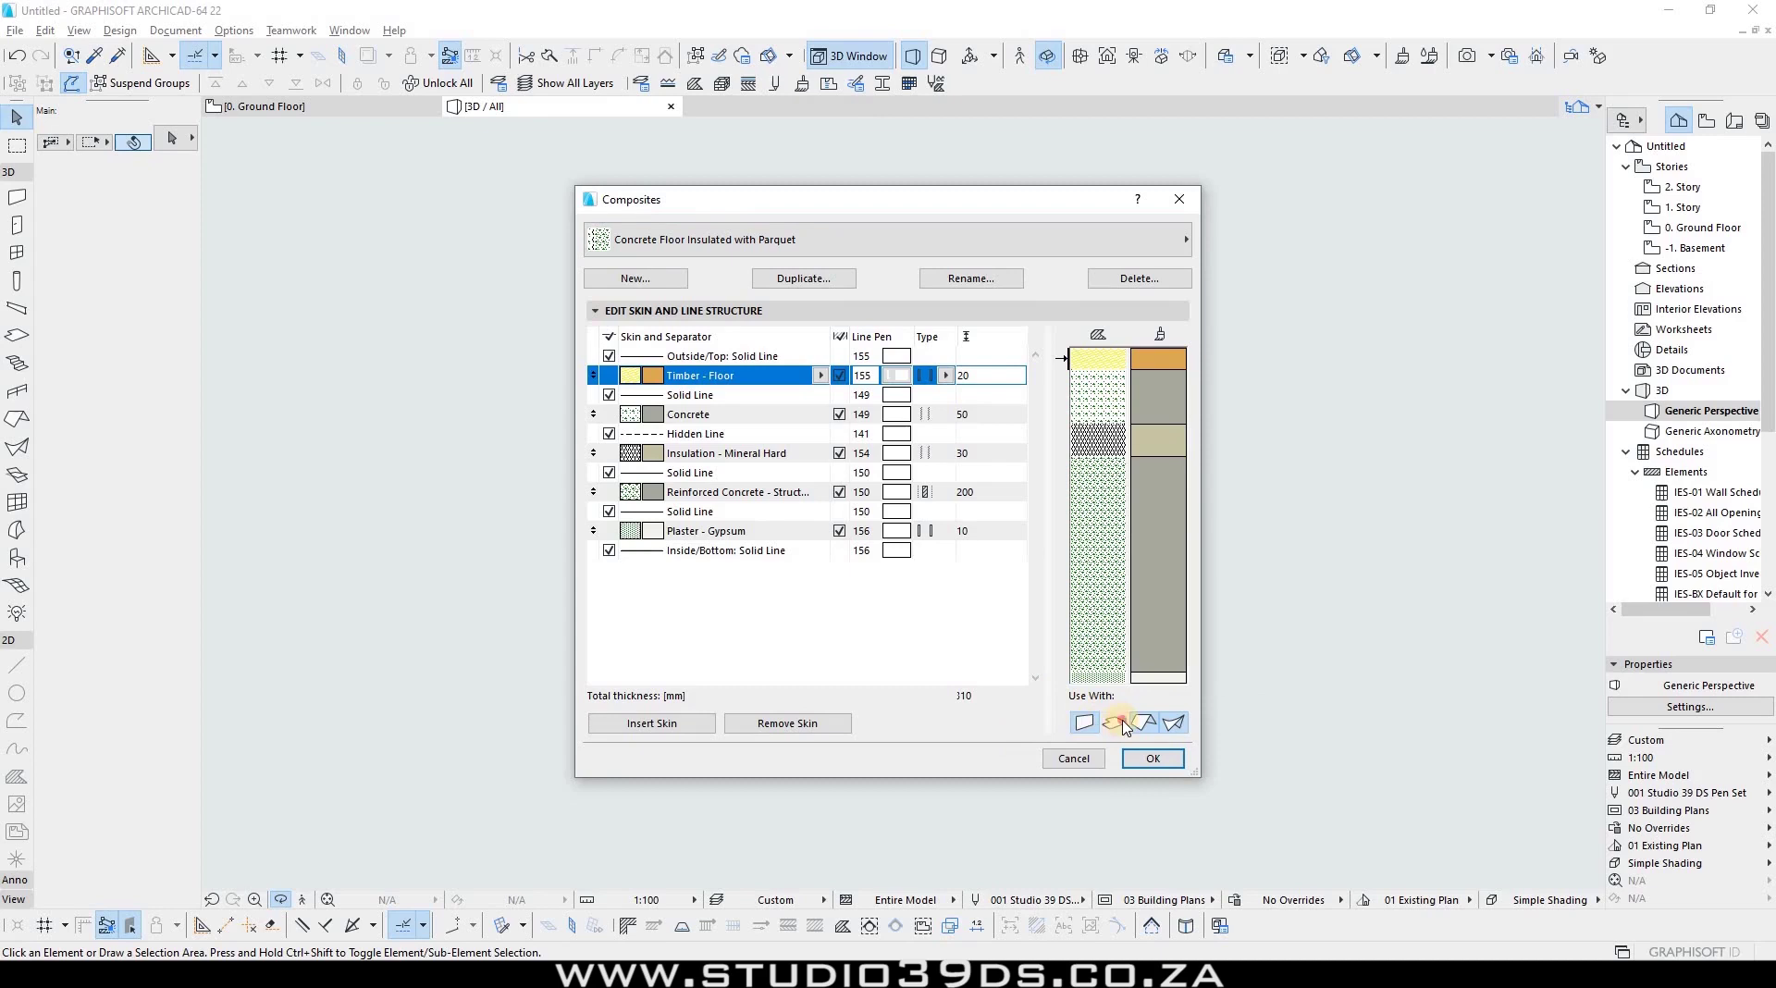
left_click(1084, 722)
left_click(1144, 723)
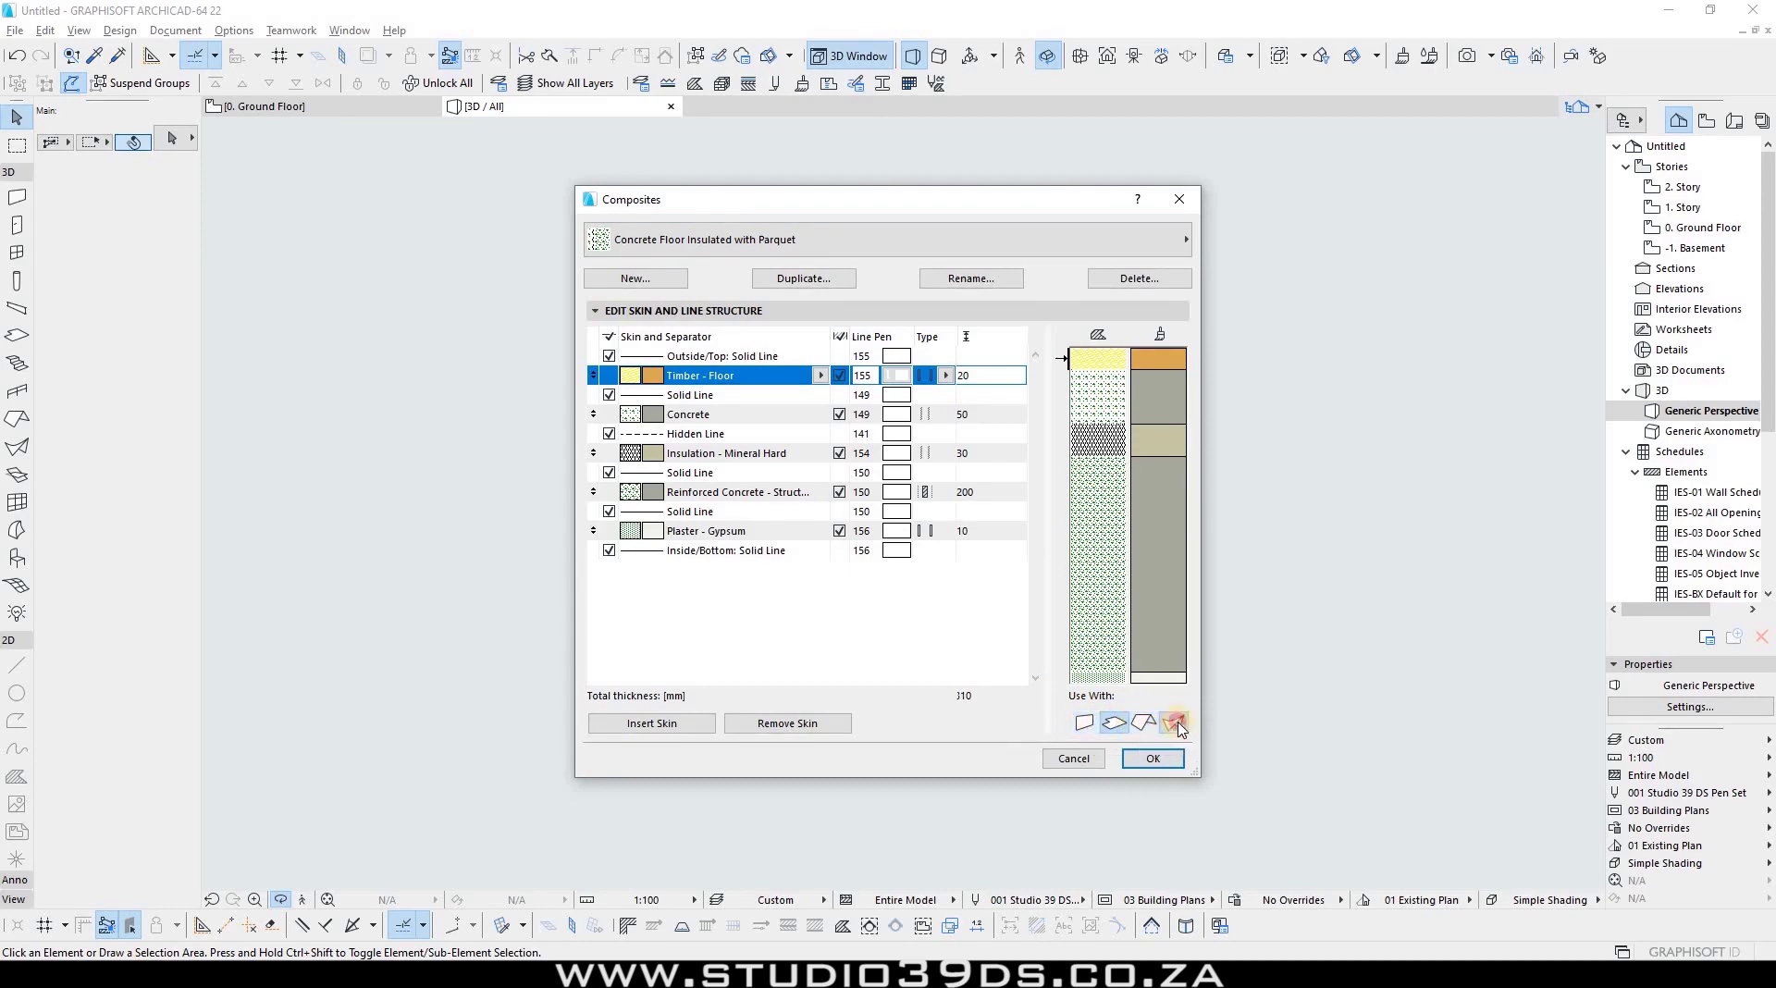
Step: Try inserting an extra Timber - Floor skin into the floor composite and remove it again
left_click(659, 725)
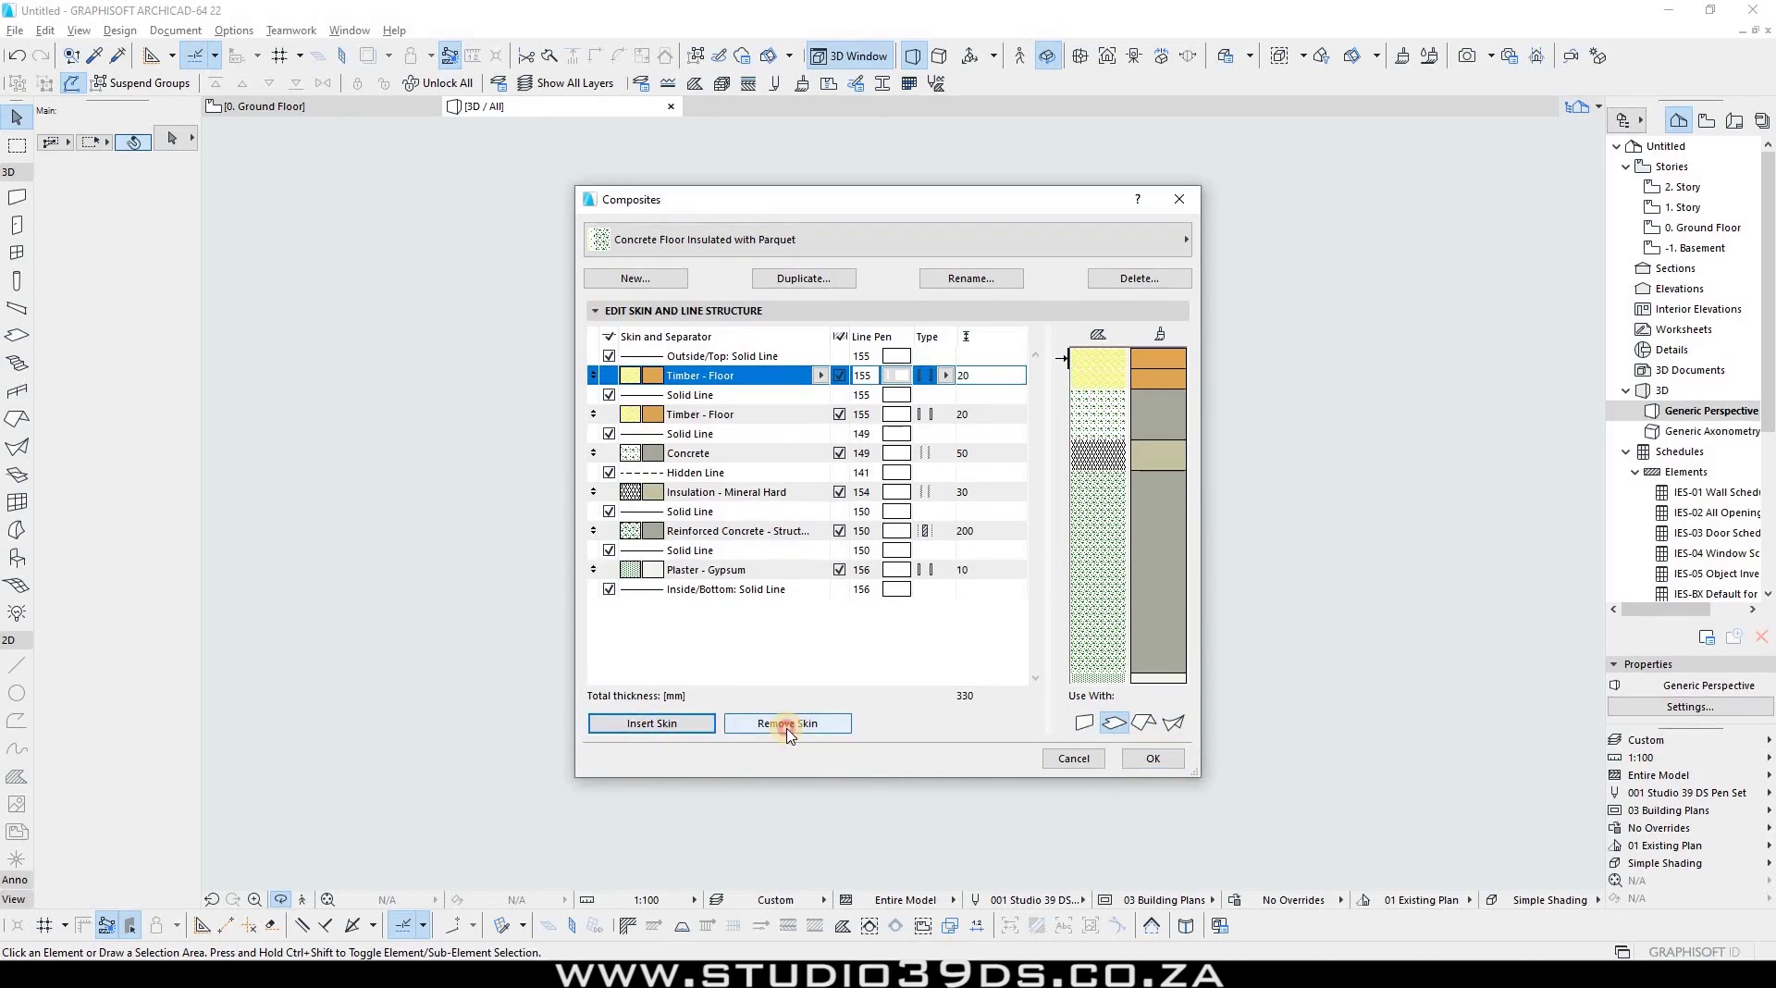
left_click(787, 726)
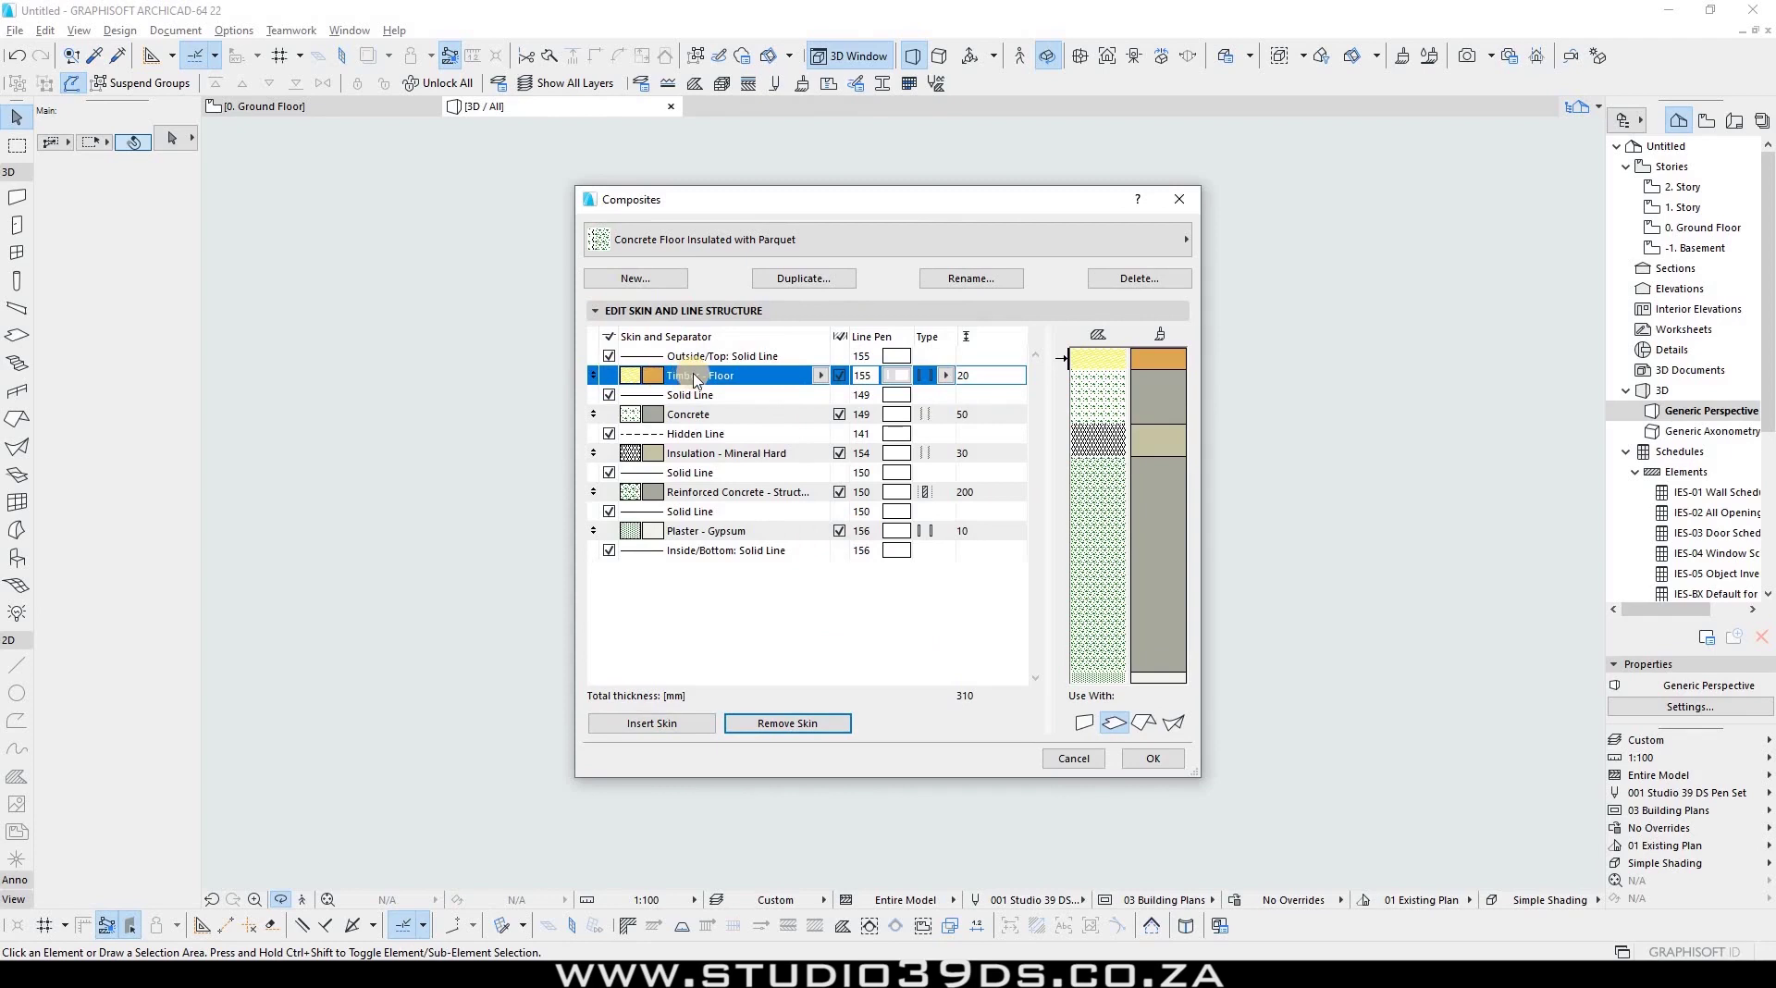
left_click(649, 725)
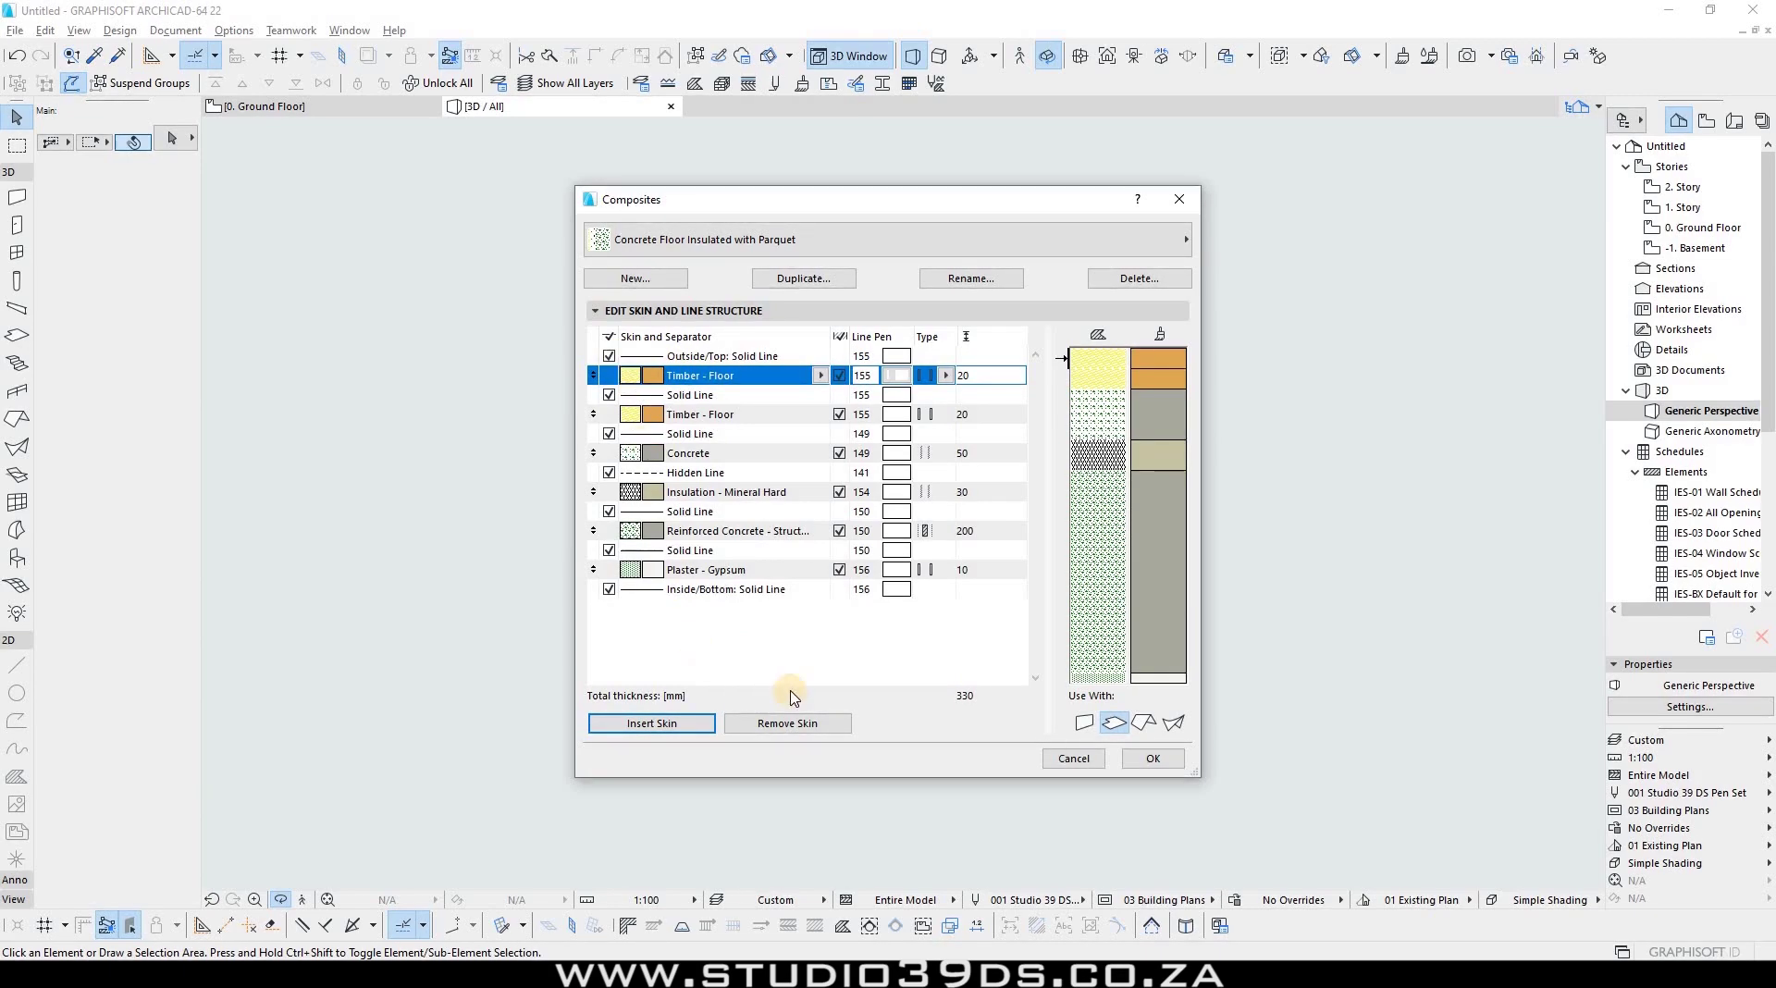
left_click(785, 723)
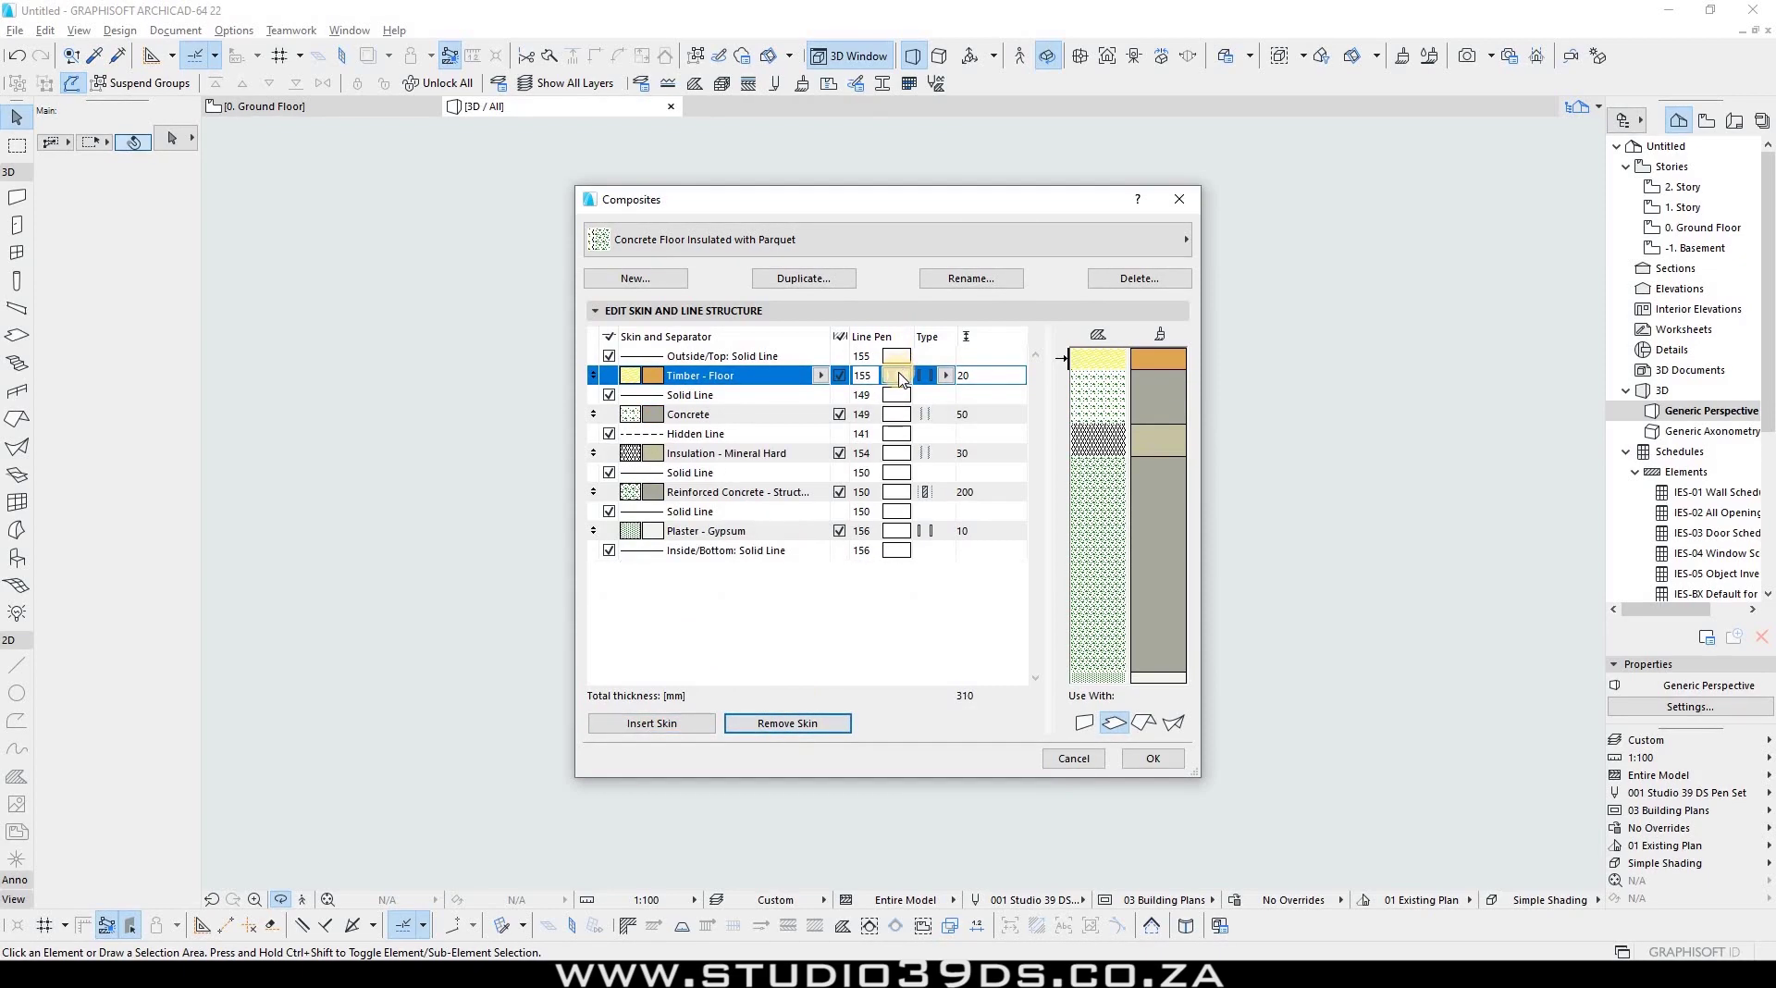
Step: Try assigning pen 1 to every skin and separator line of Concrete Floor Insulated with Parquet
left_click(899, 376)
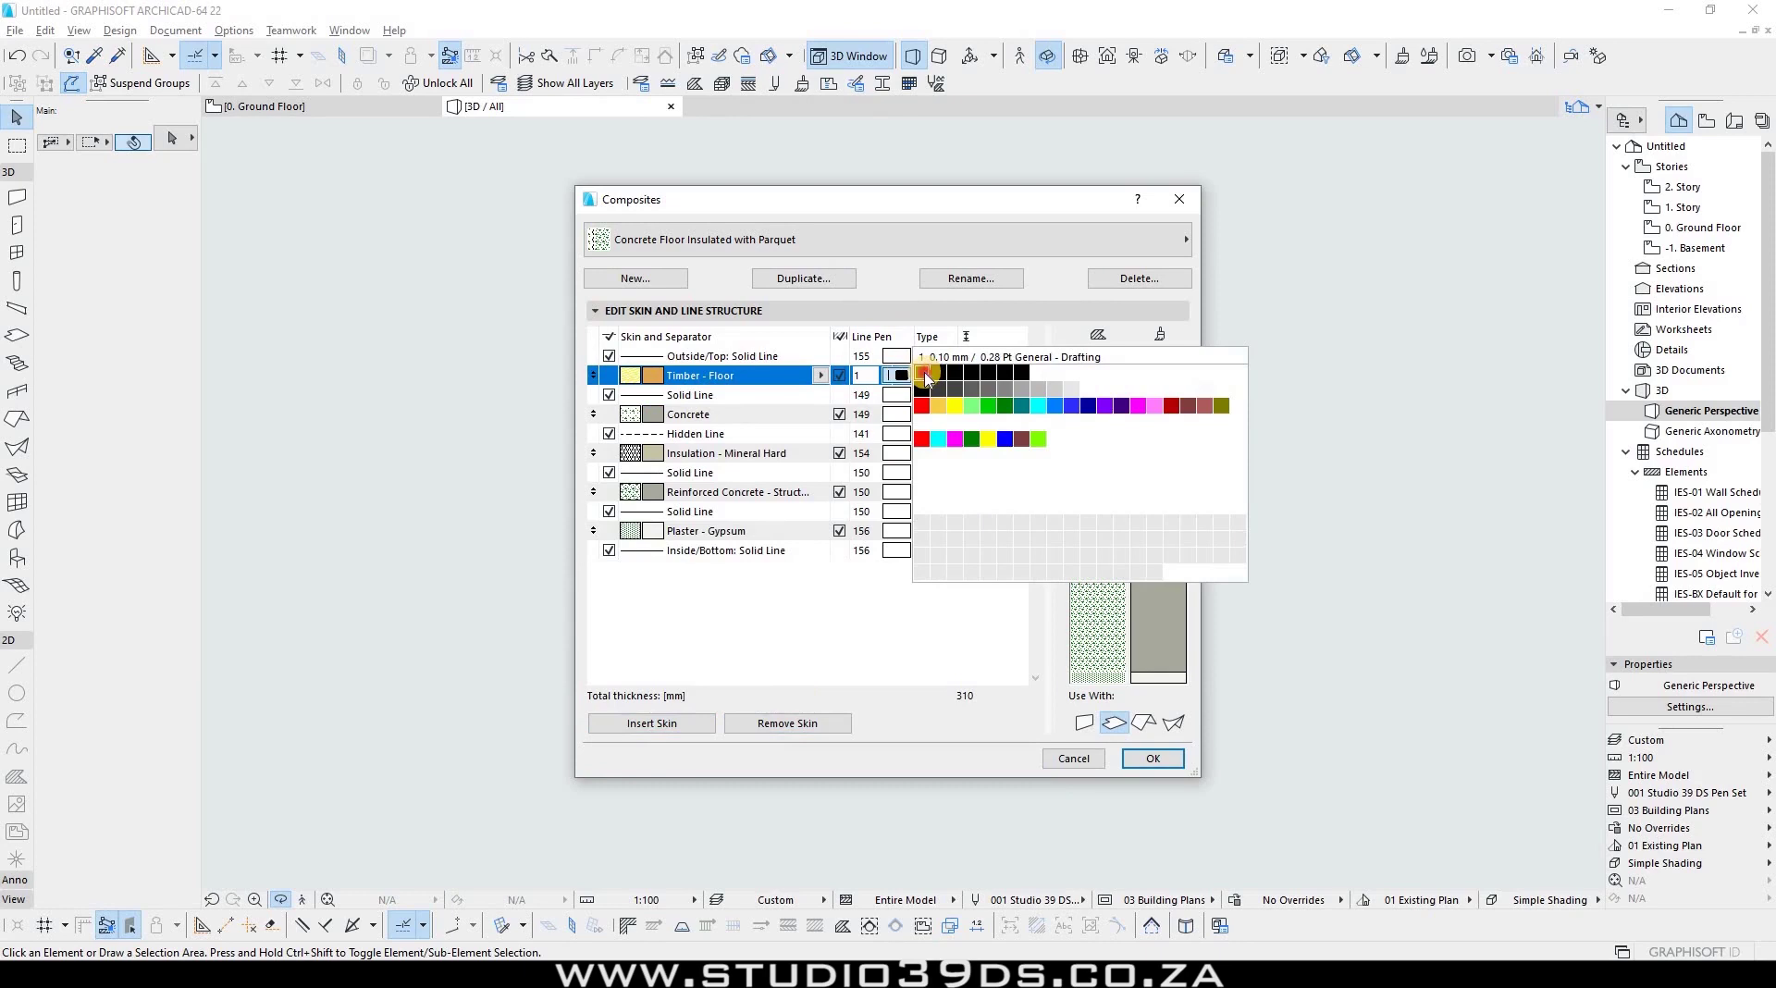
left_click(926, 375)
left_click(902, 395)
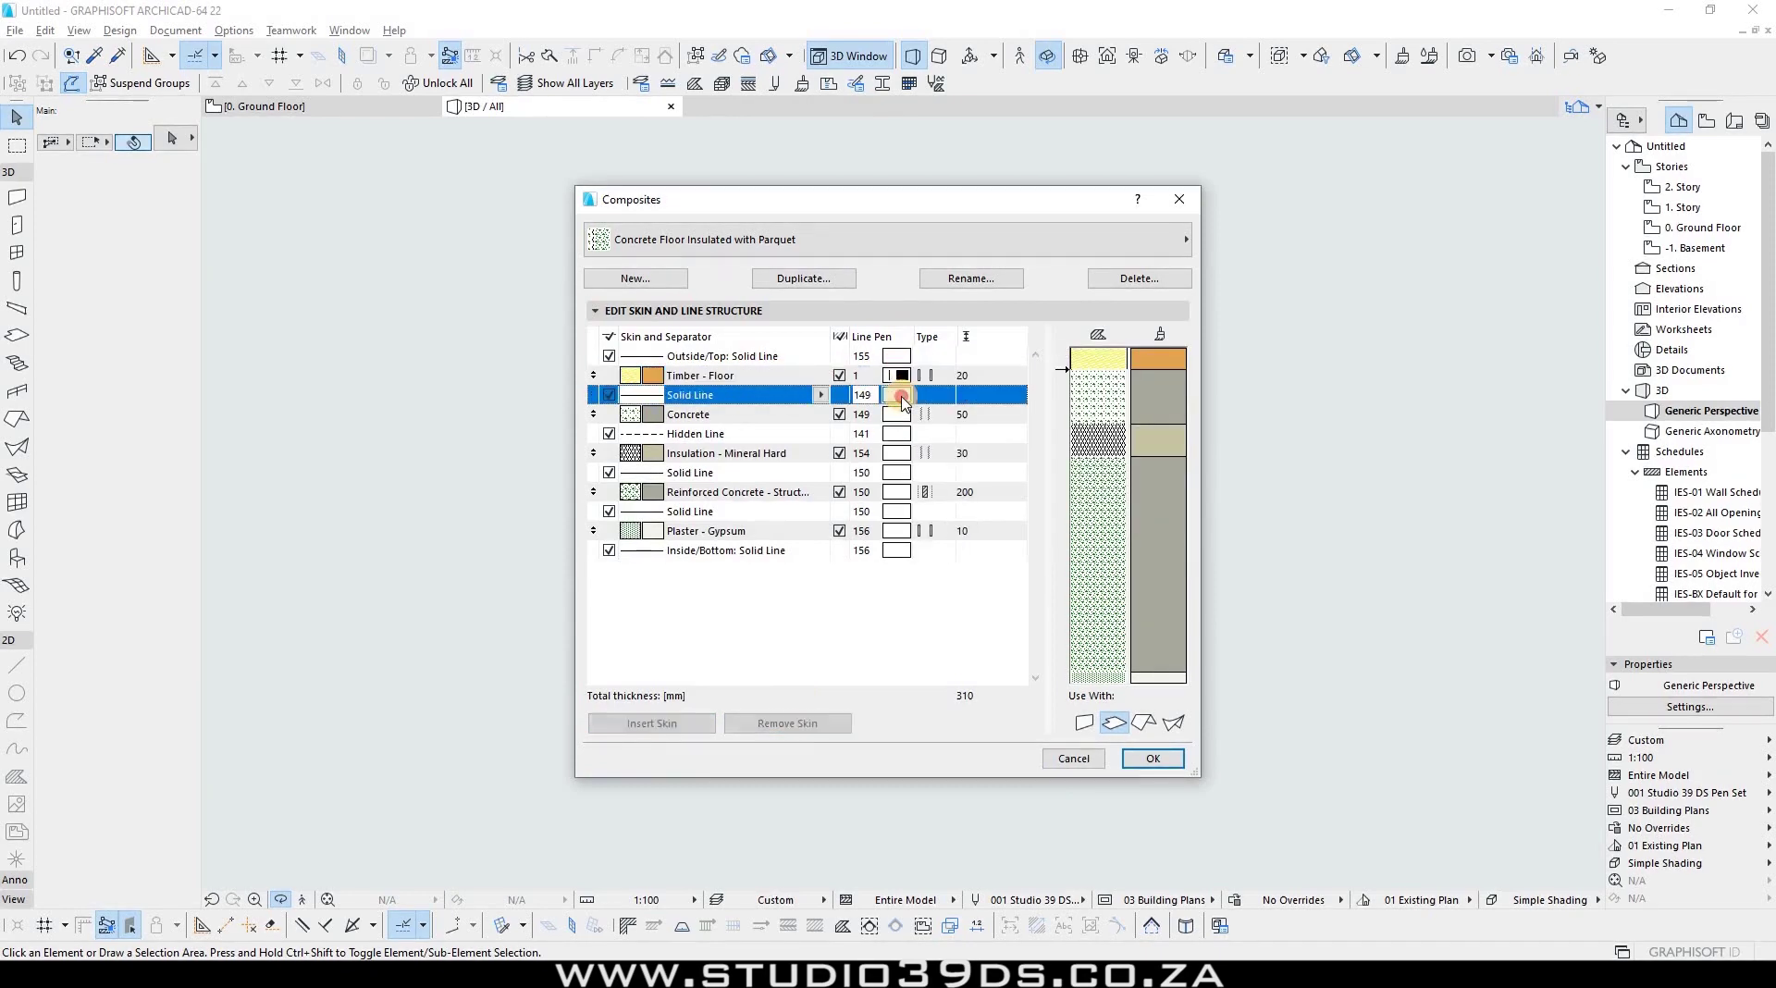
left_click(902, 398)
left_click(912, 413)
left_click(914, 416)
left_click(916, 414)
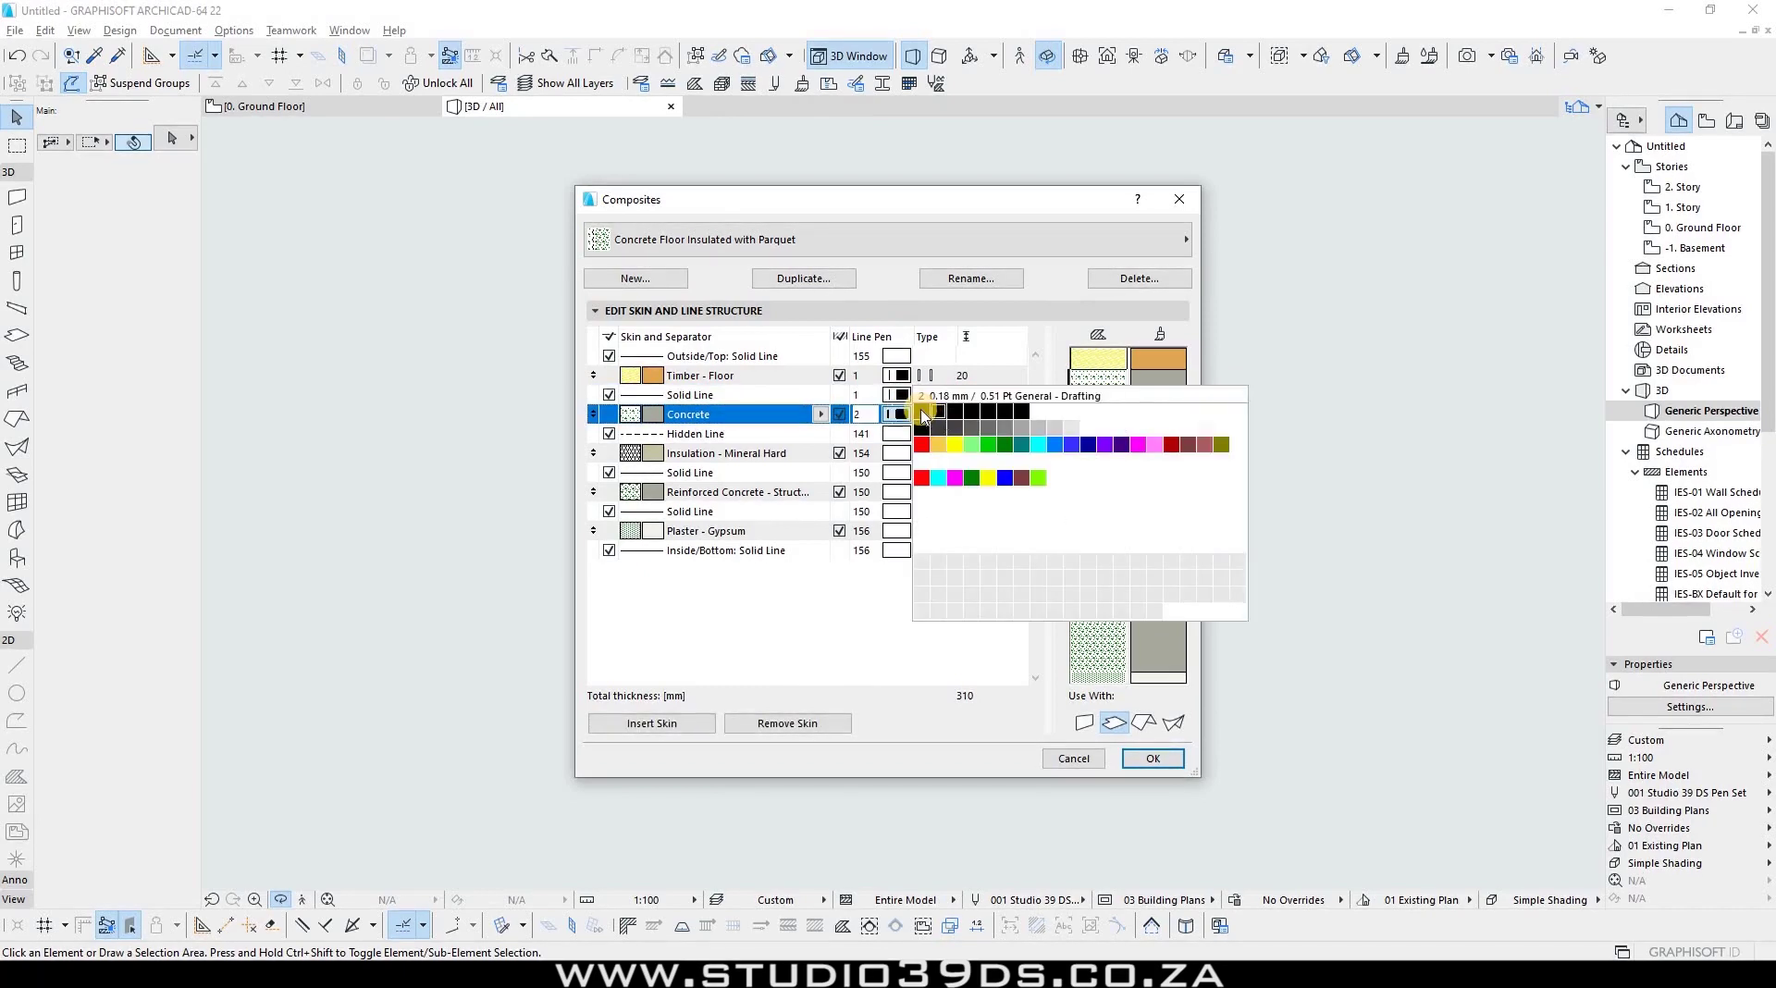
left_click(922, 412)
left_click(904, 434)
left_click(904, 453)
left_click(904, 492)
left_click(922, 490)
left_click(903, 531)
left_click(922, 530)
left_click(904, 356)
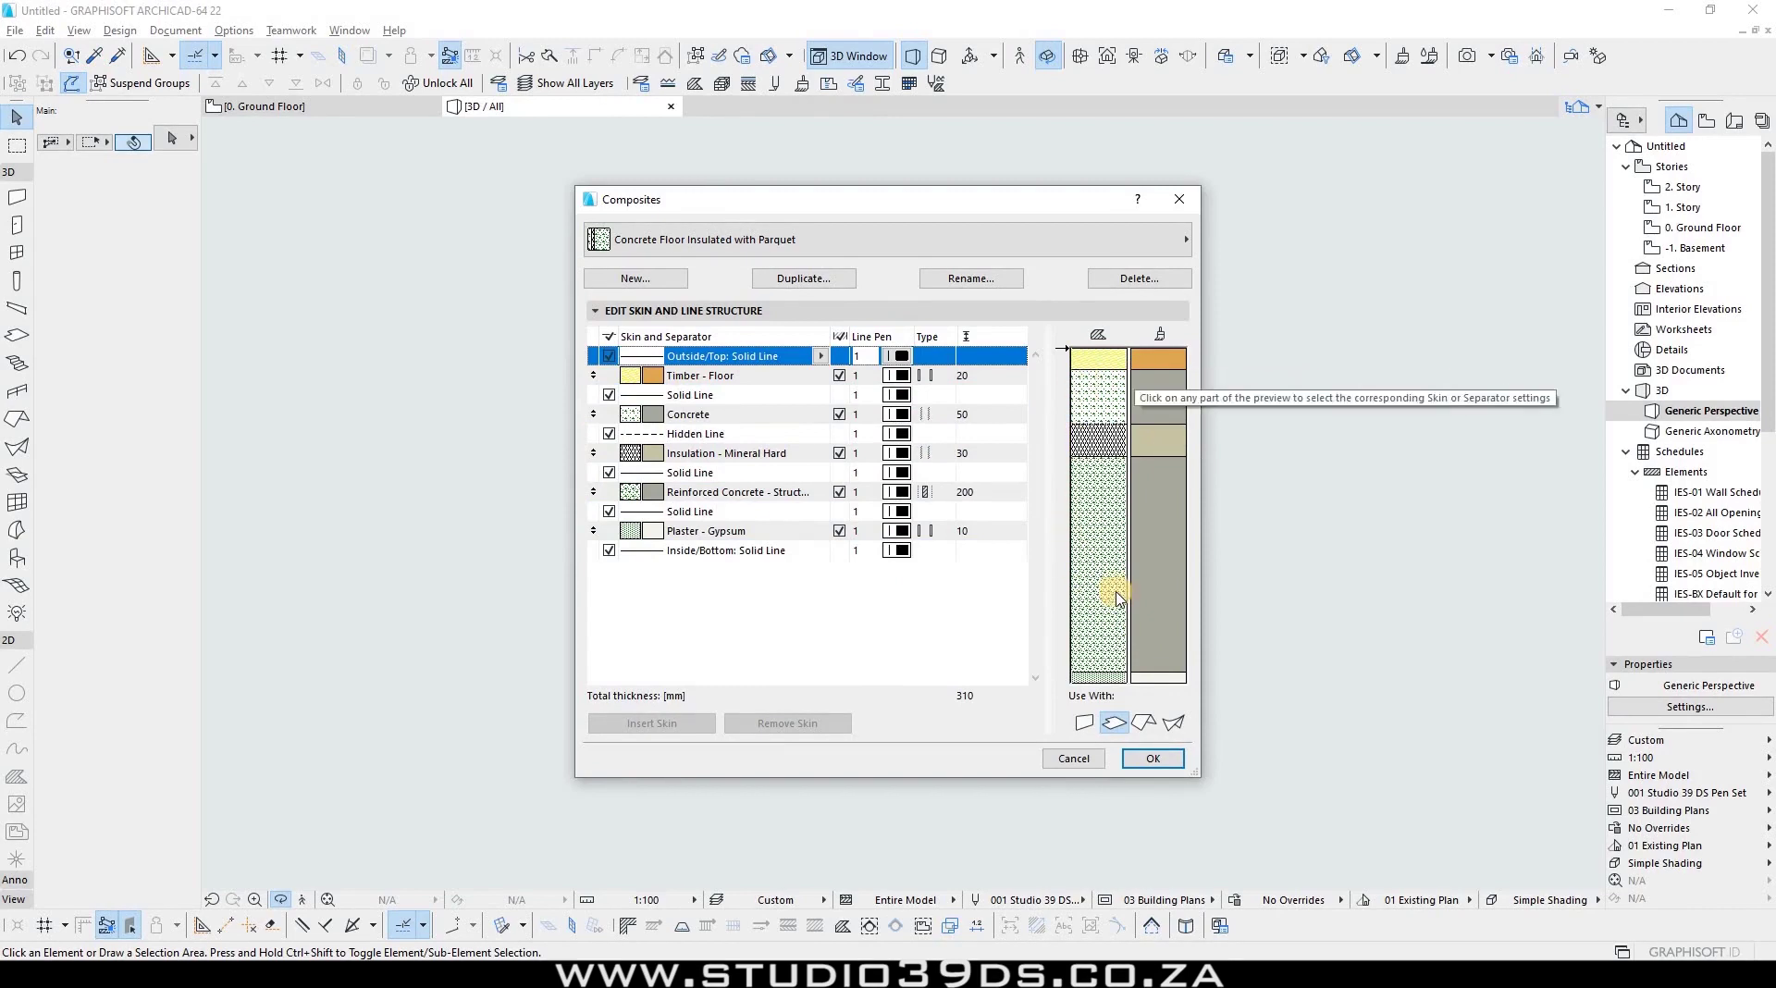
Step: Try toggling the upper separators and giving the line below Timber - Floor the Double and Break types, then restore Solid Line
left_click(609, 357)
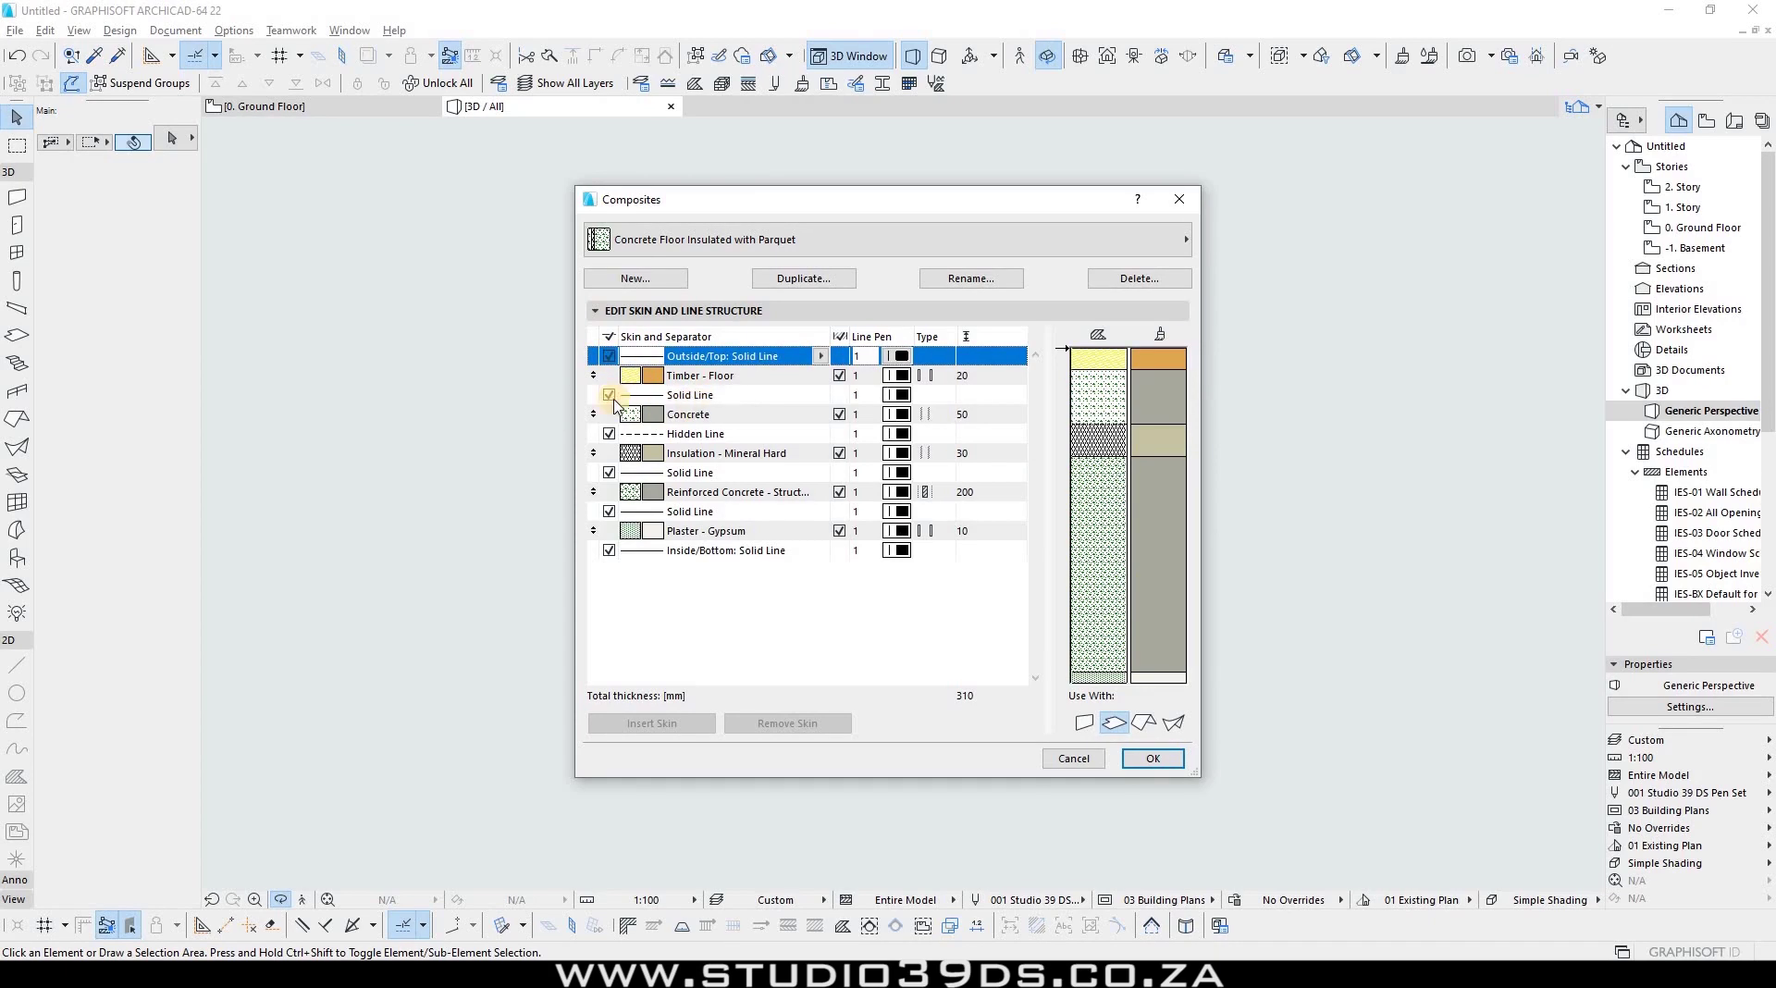
left_click(610, 397)
left_click(609, 396)
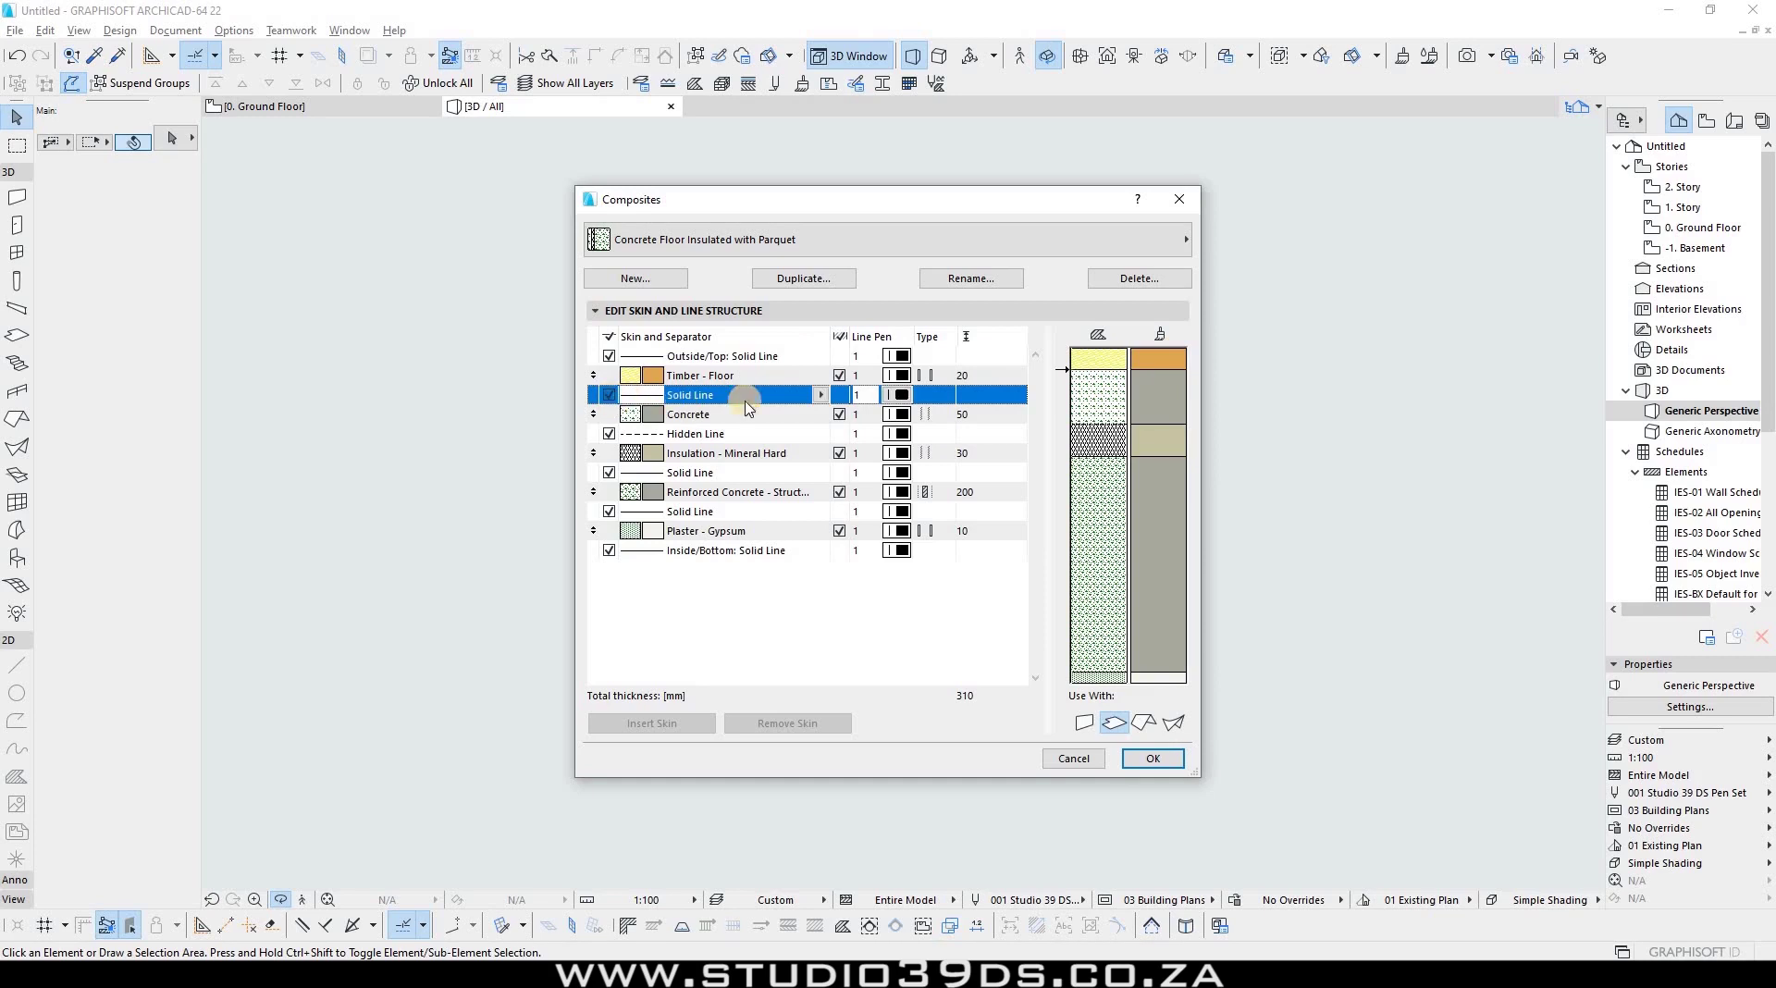
left_click(818, 398)
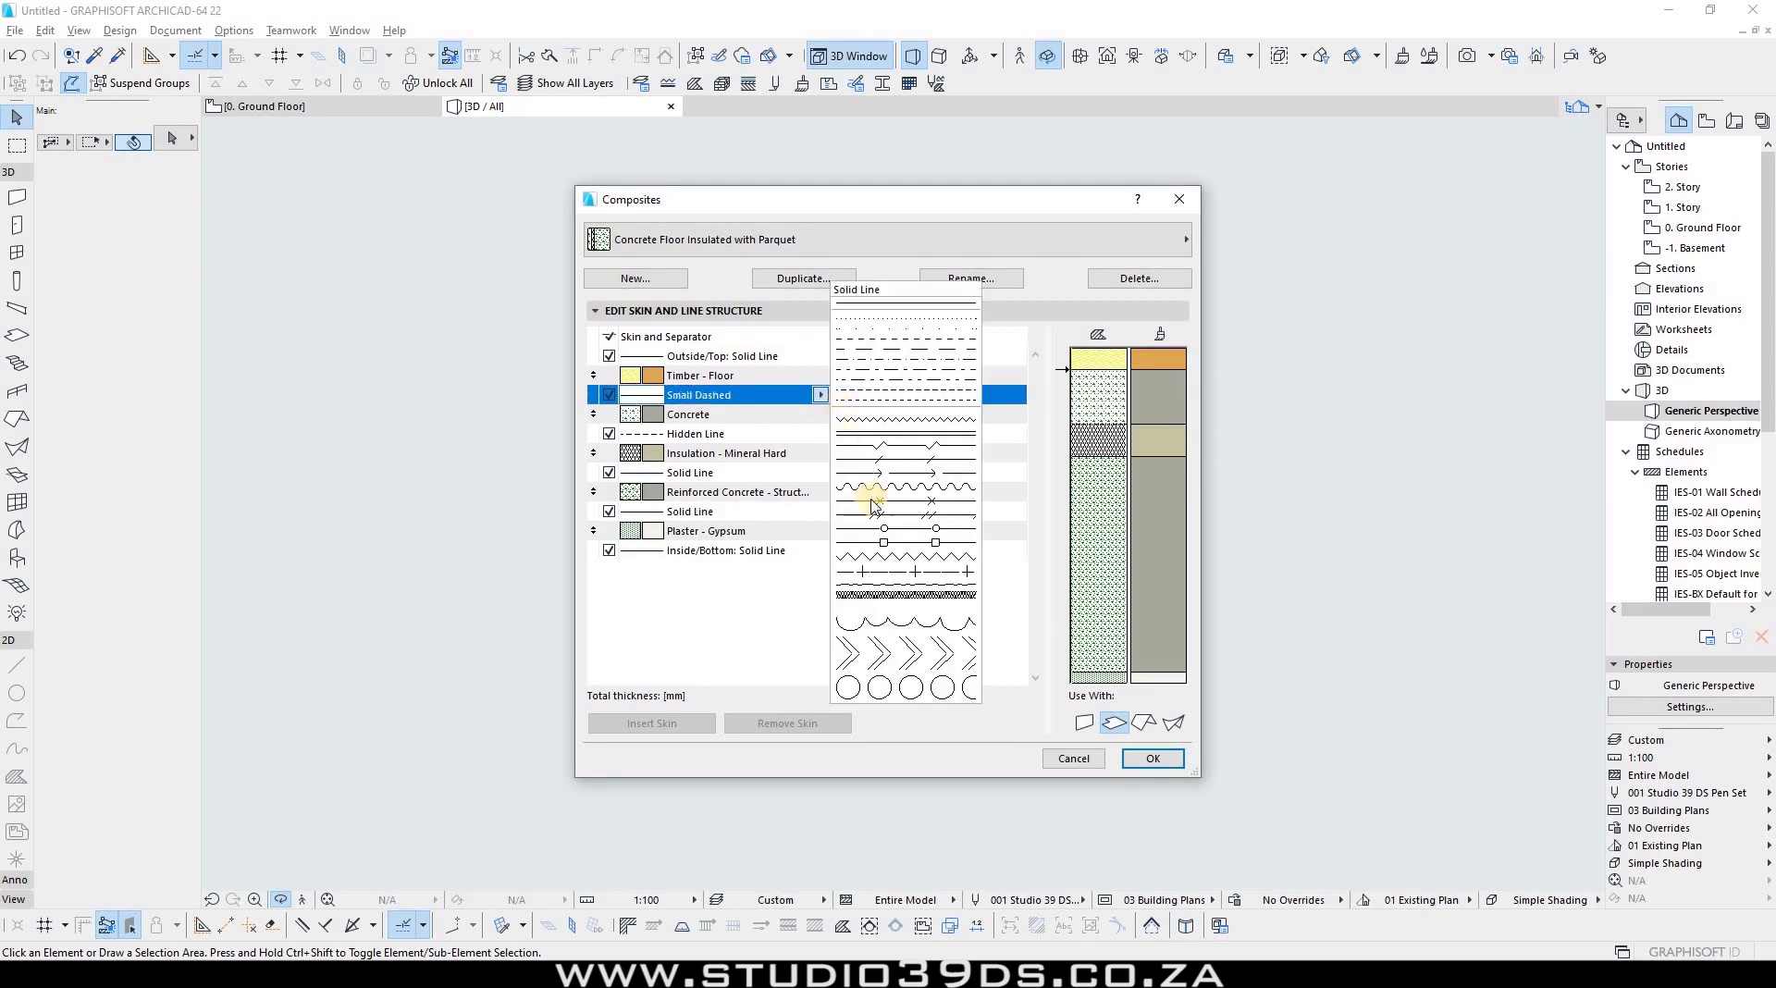
left_click(904, 432)
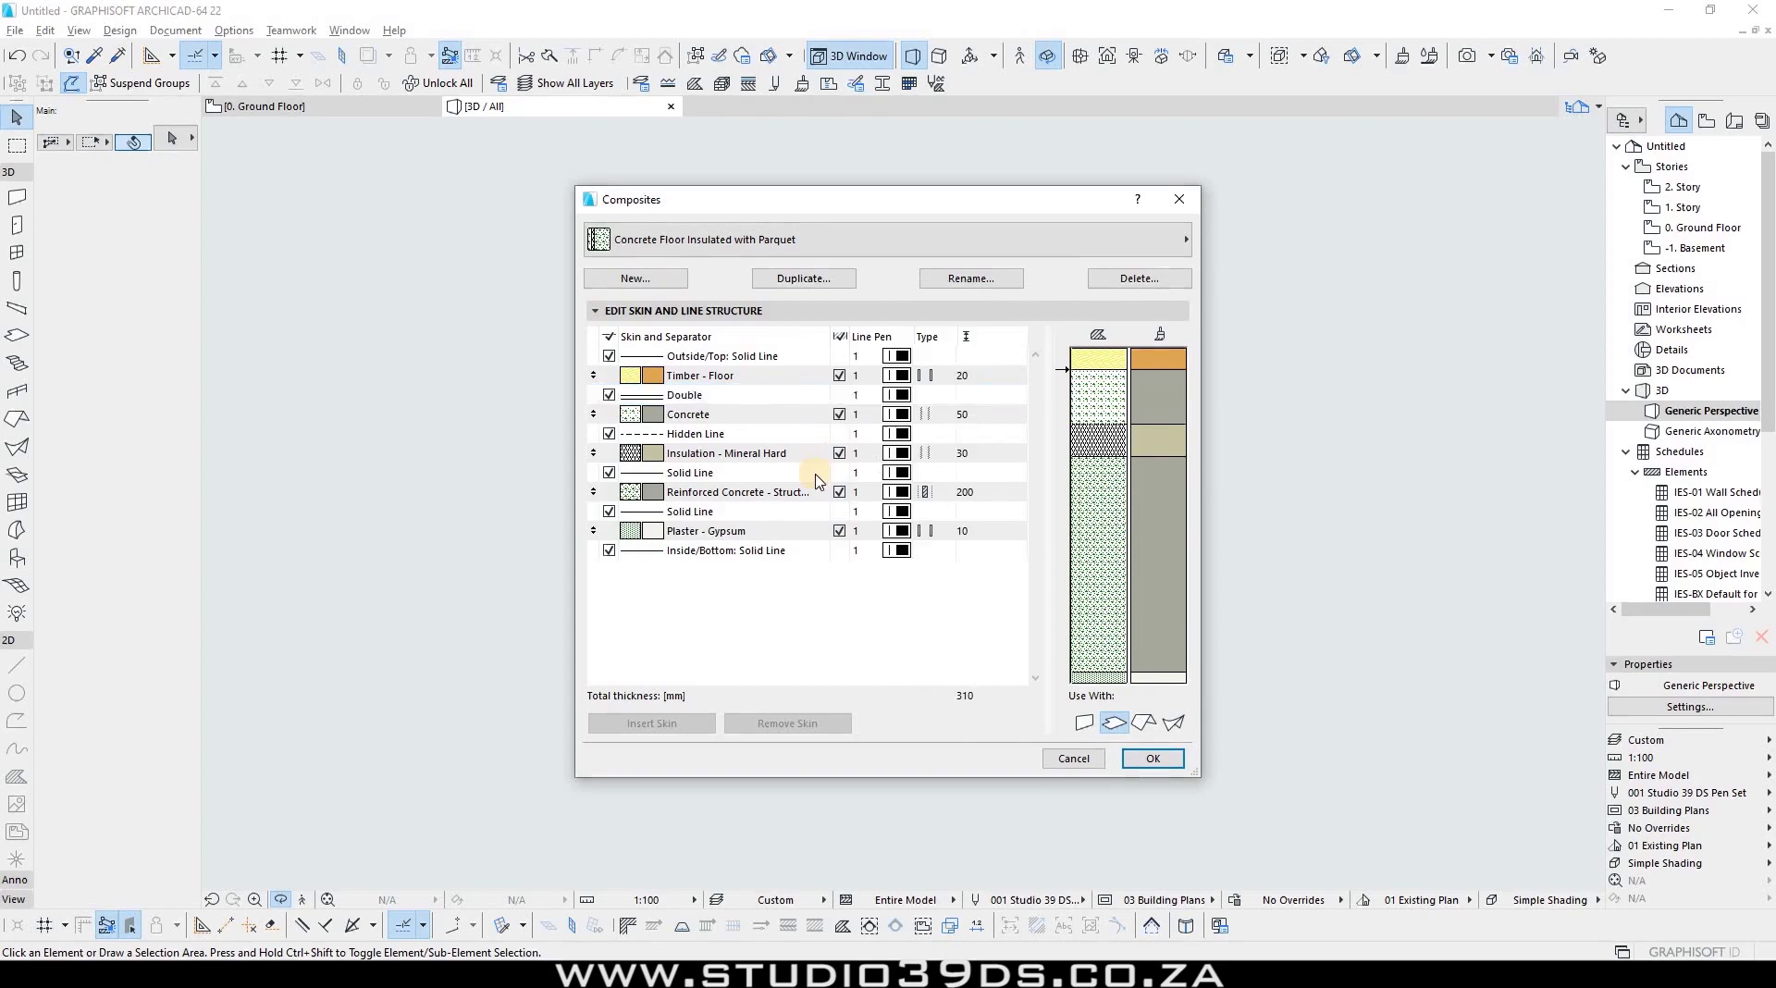
left_click(822, 397)
left_click(915, 444)
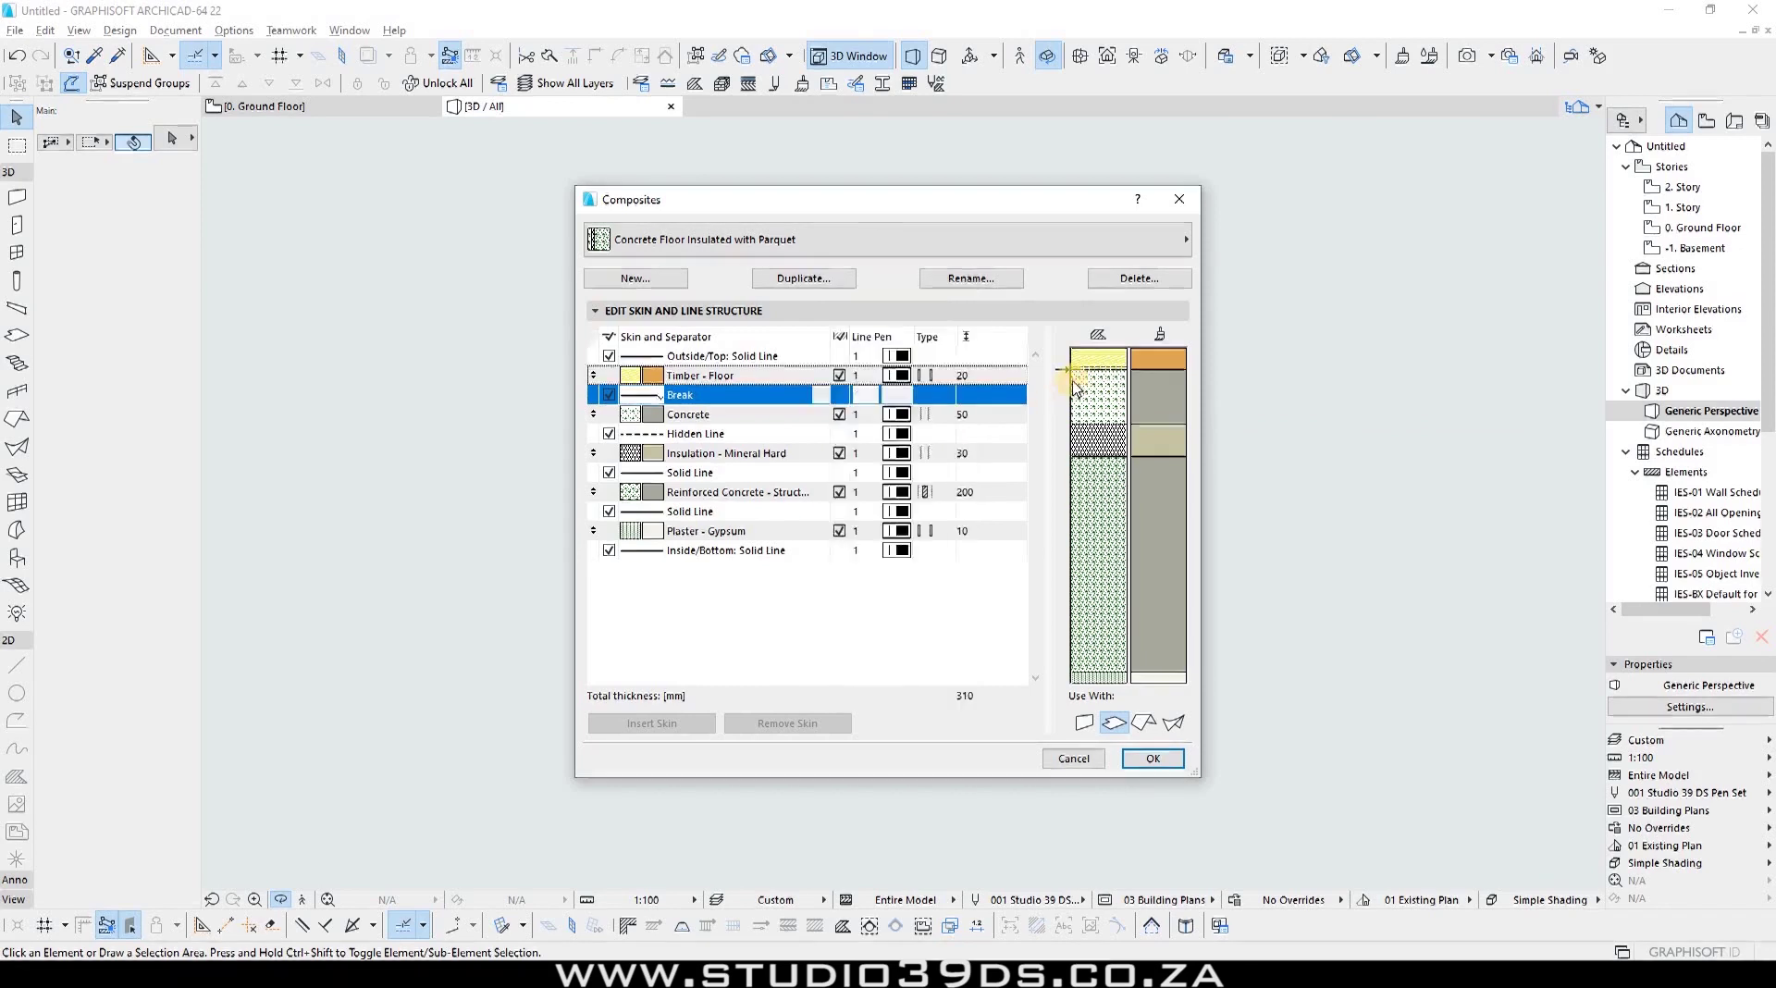
left_click(821, 395)
left_click(856, 312)
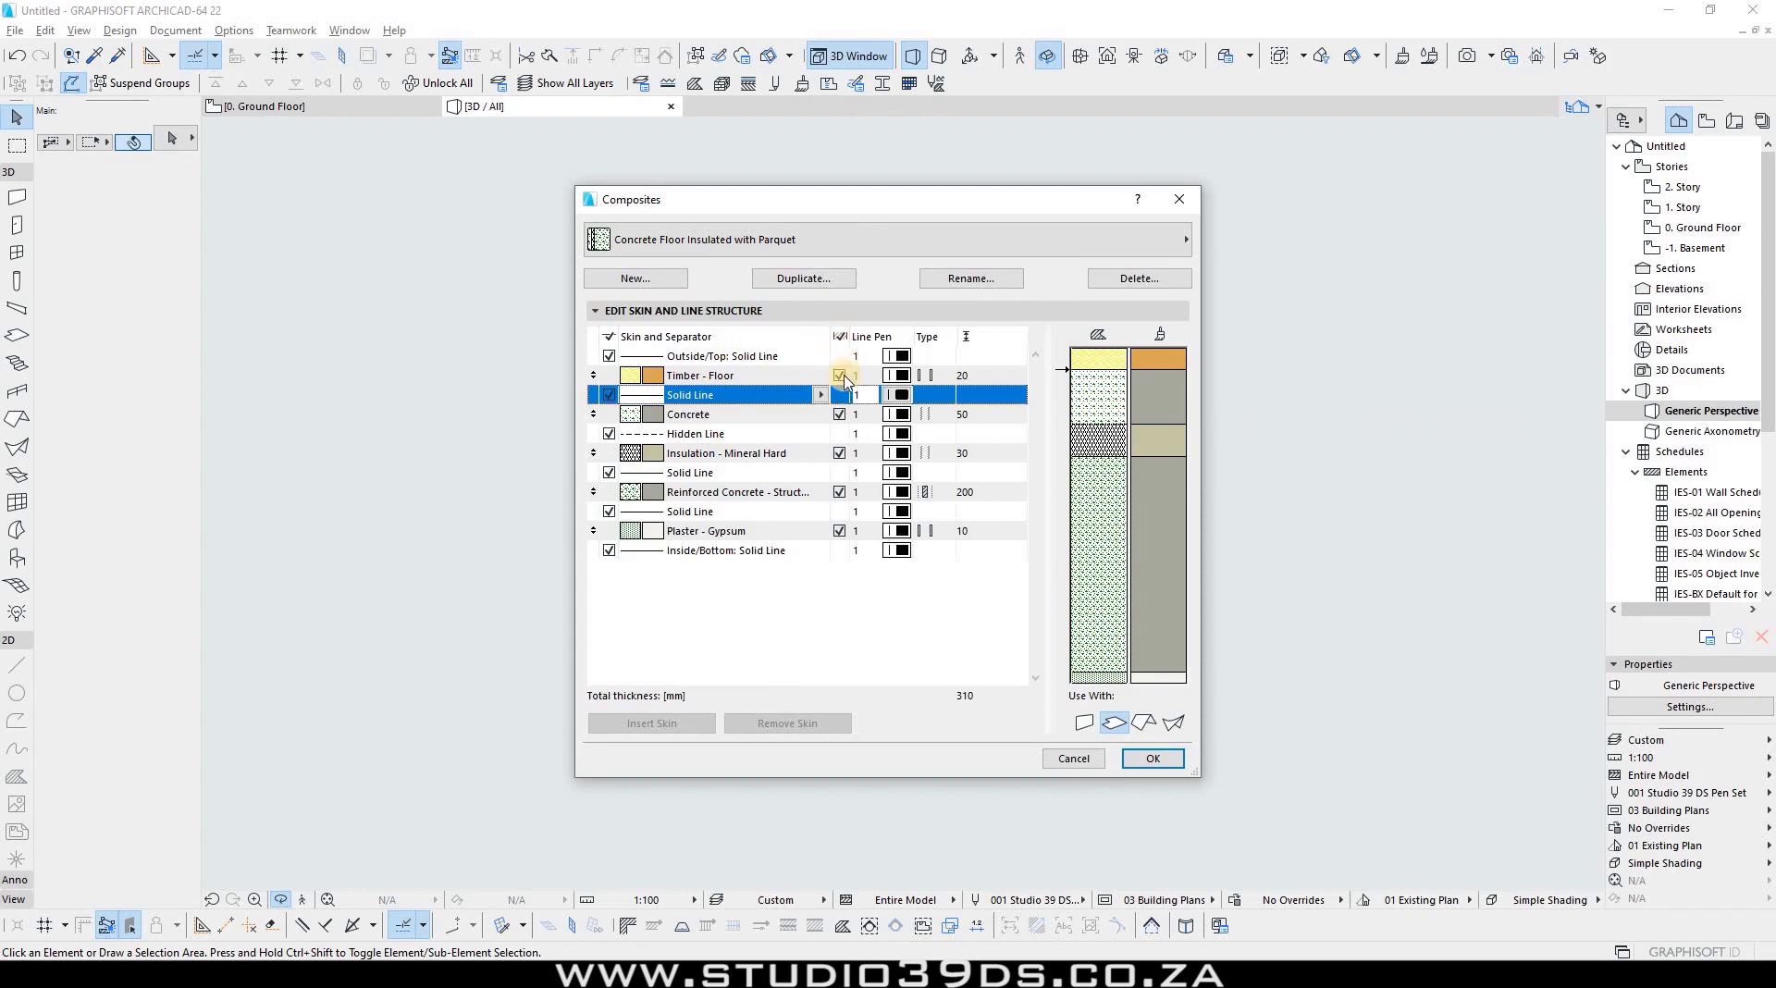
Step: Try switching off the top skin's line pen and changing its building material to Air Space, and restore Timber - Floor
left_click(840, 377)
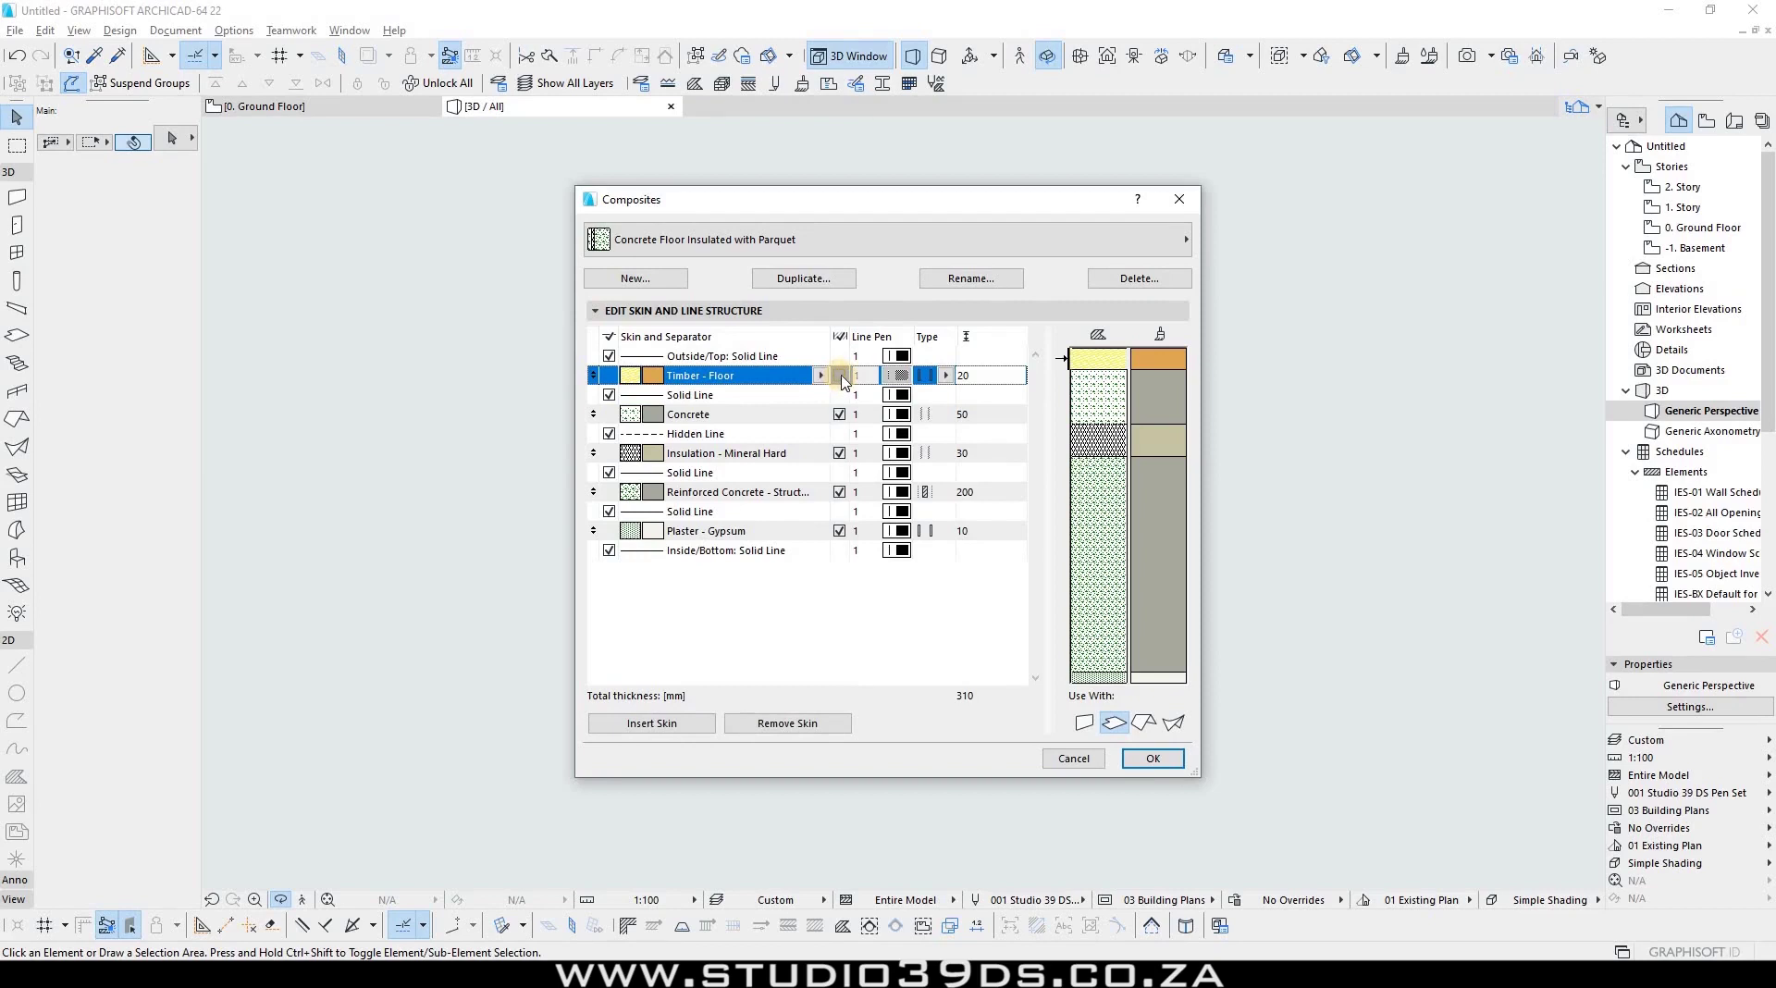
left_click(820, 375)
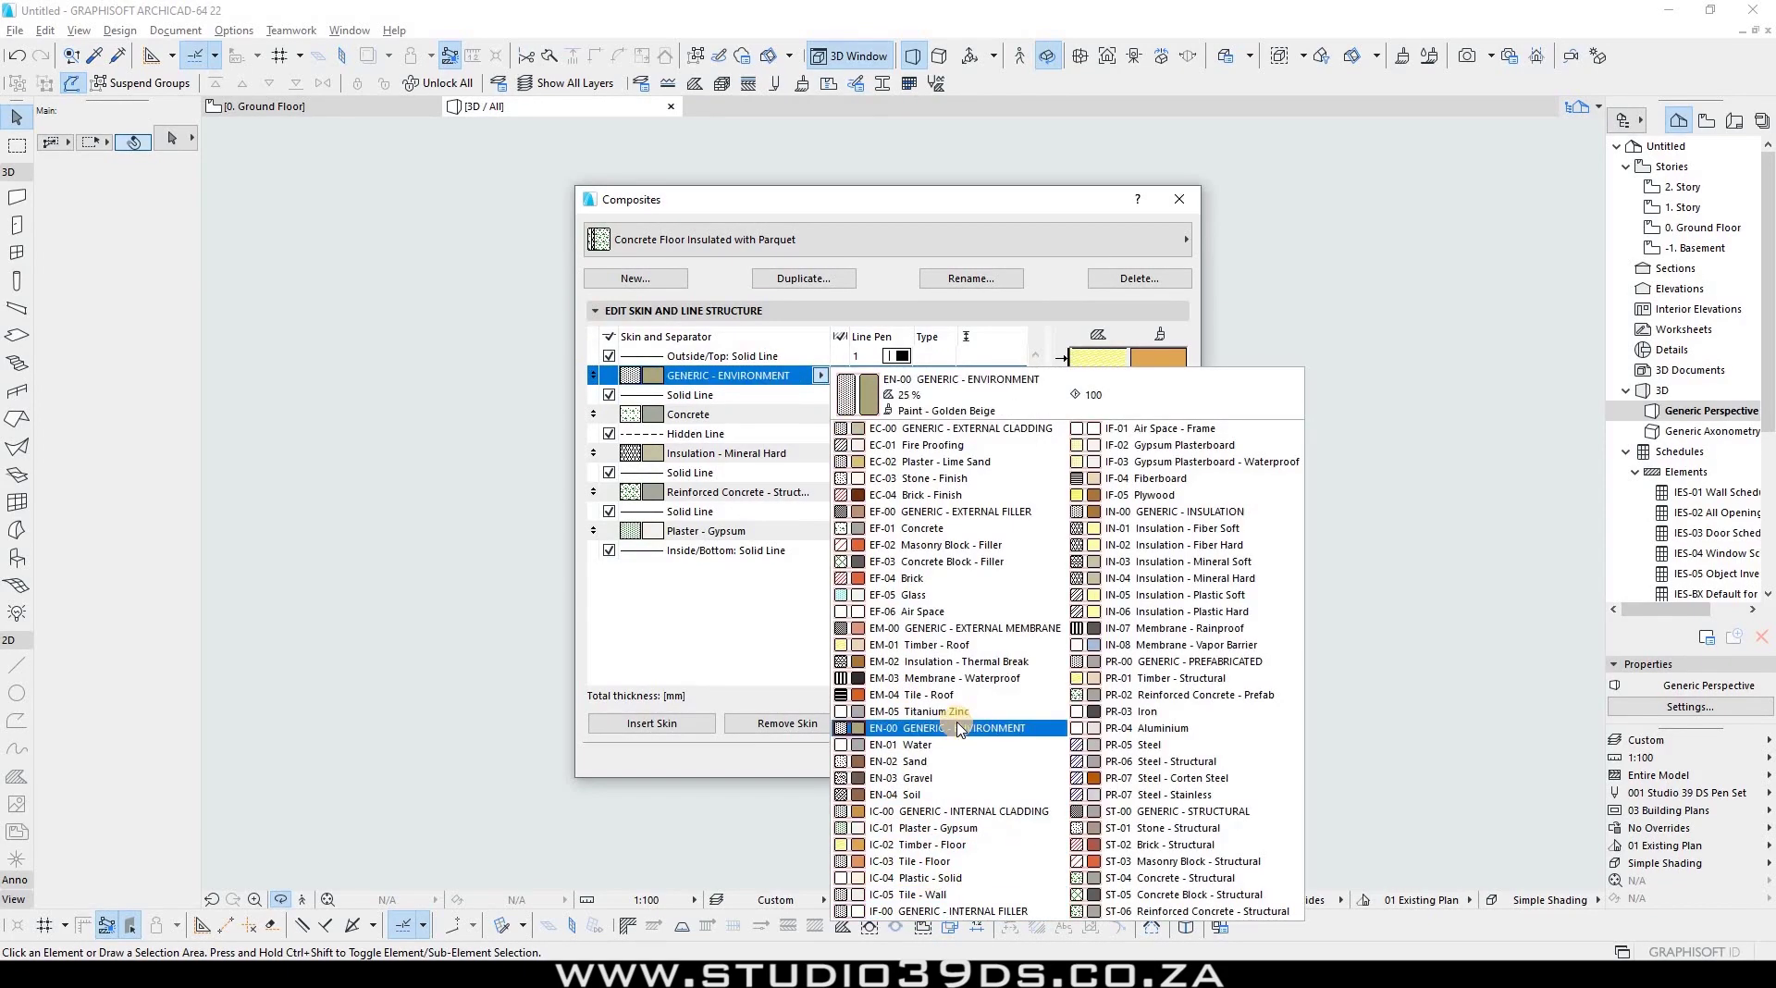
left_click(929, 612)
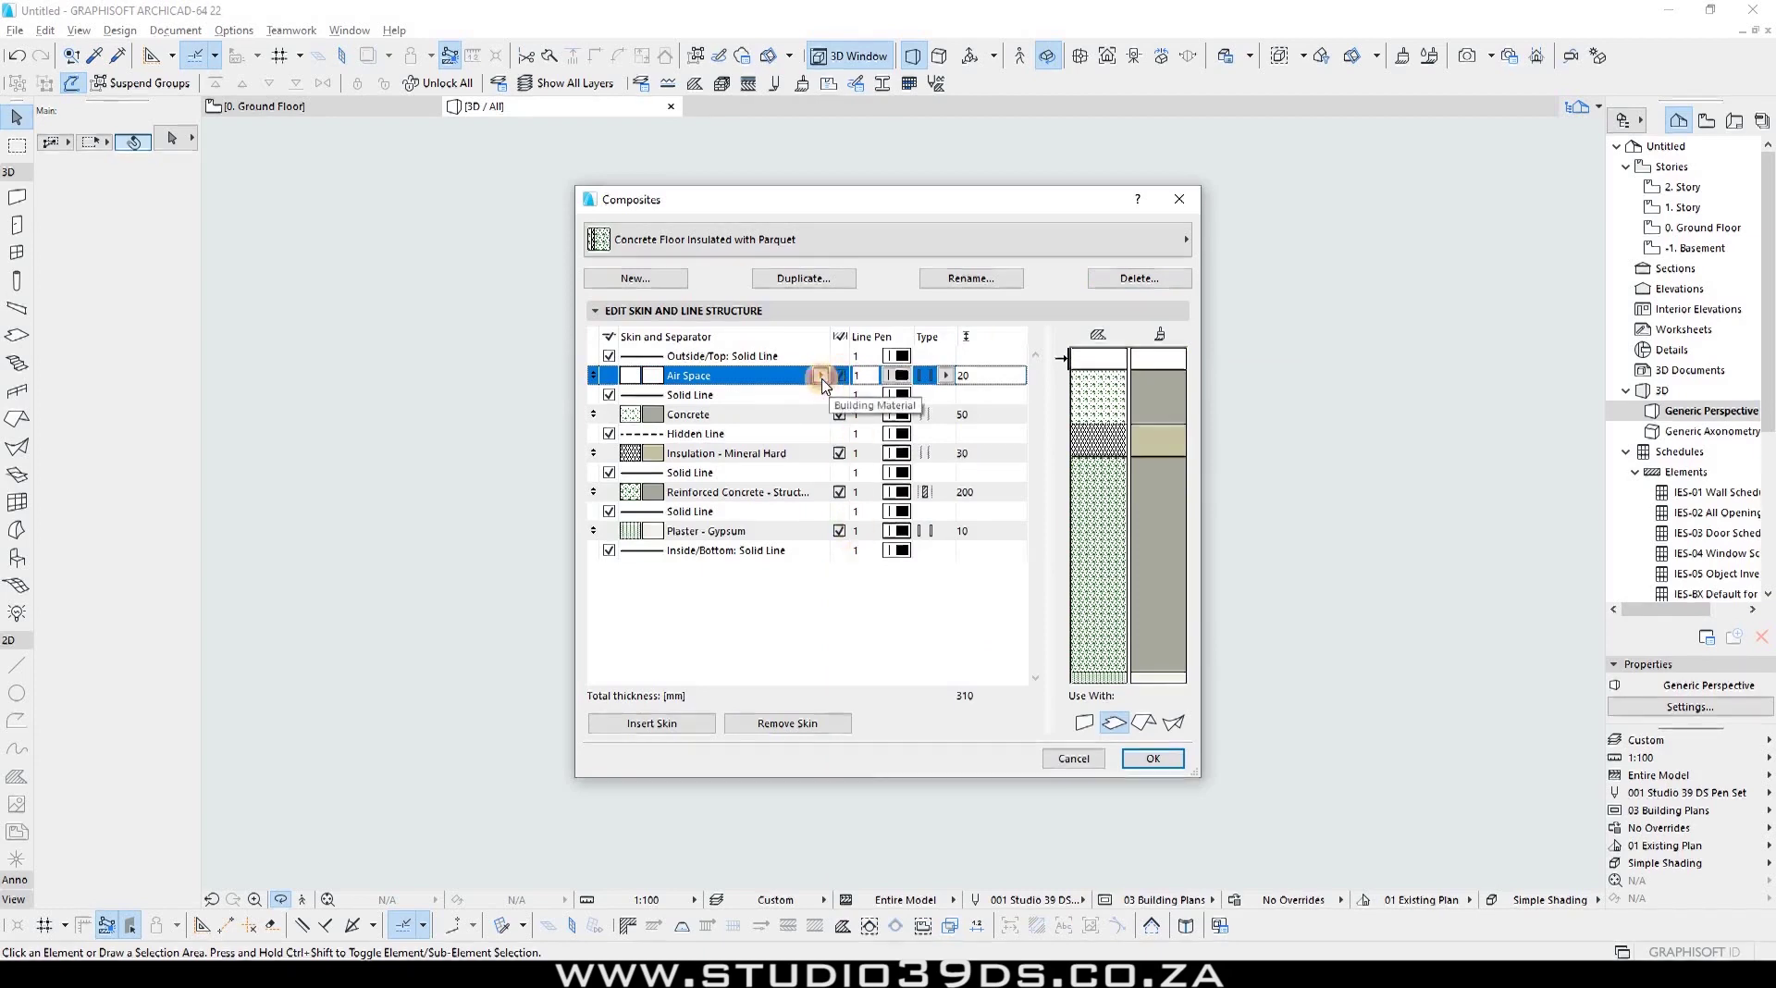
left_click(822, 376)
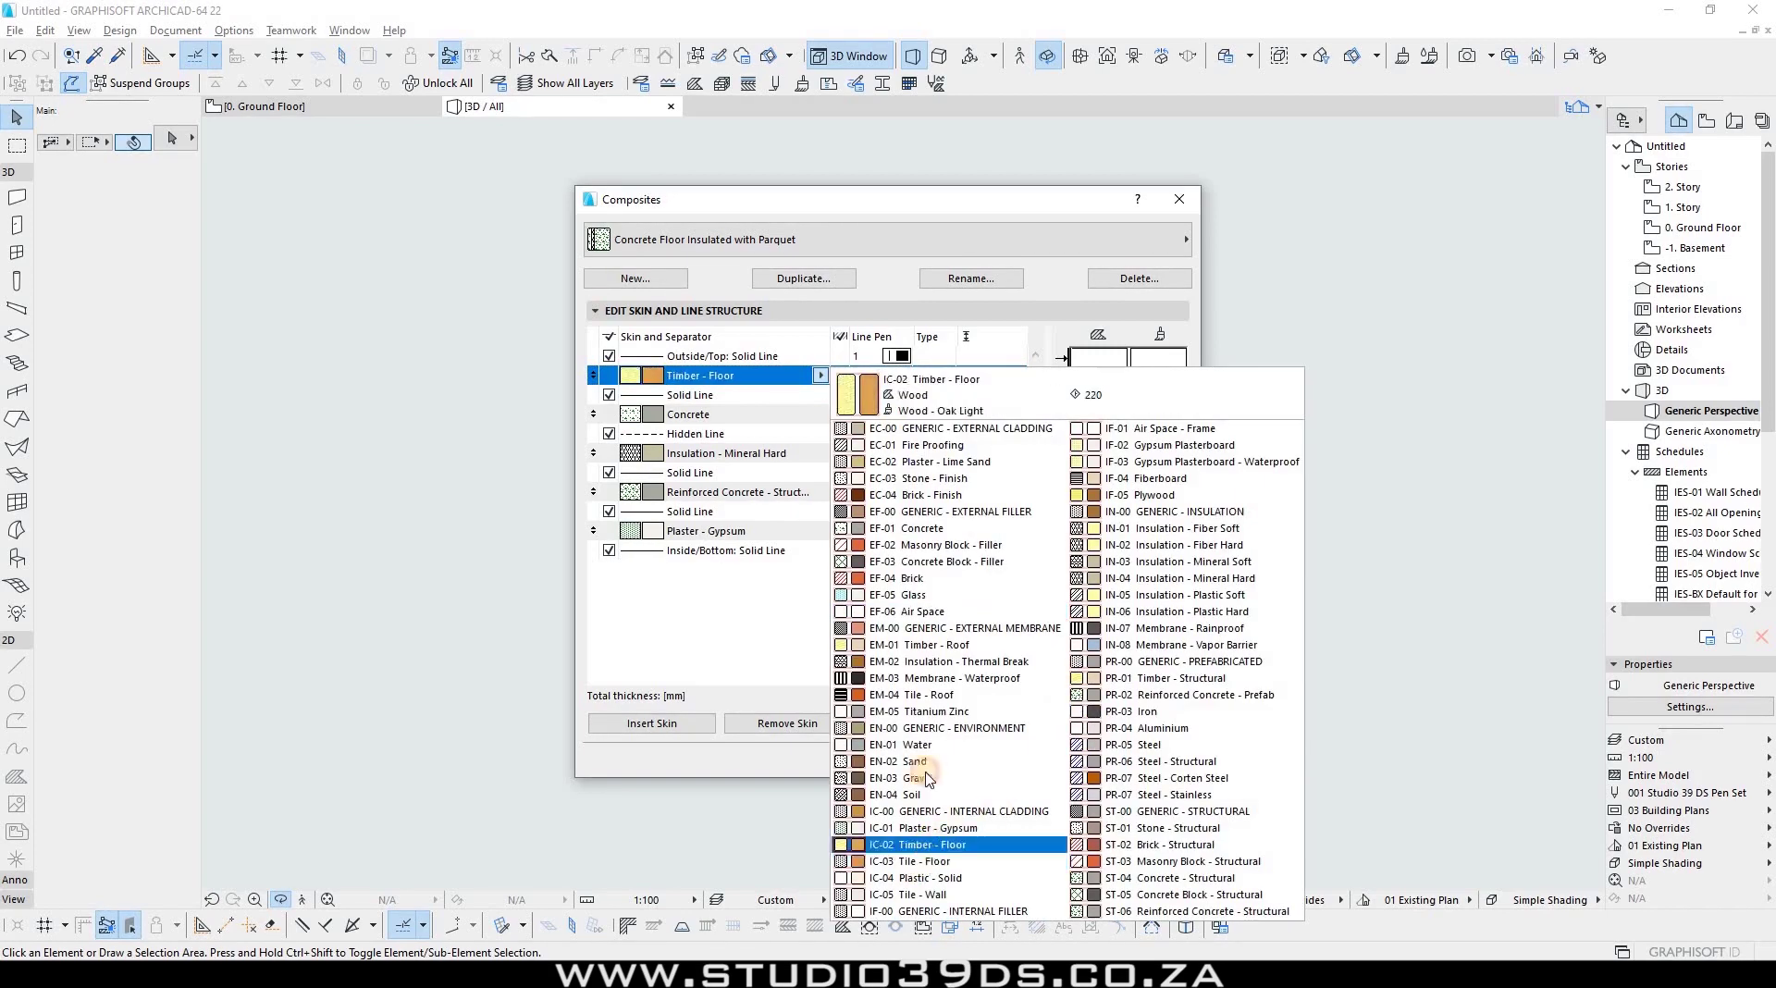
left_click(918, 845)
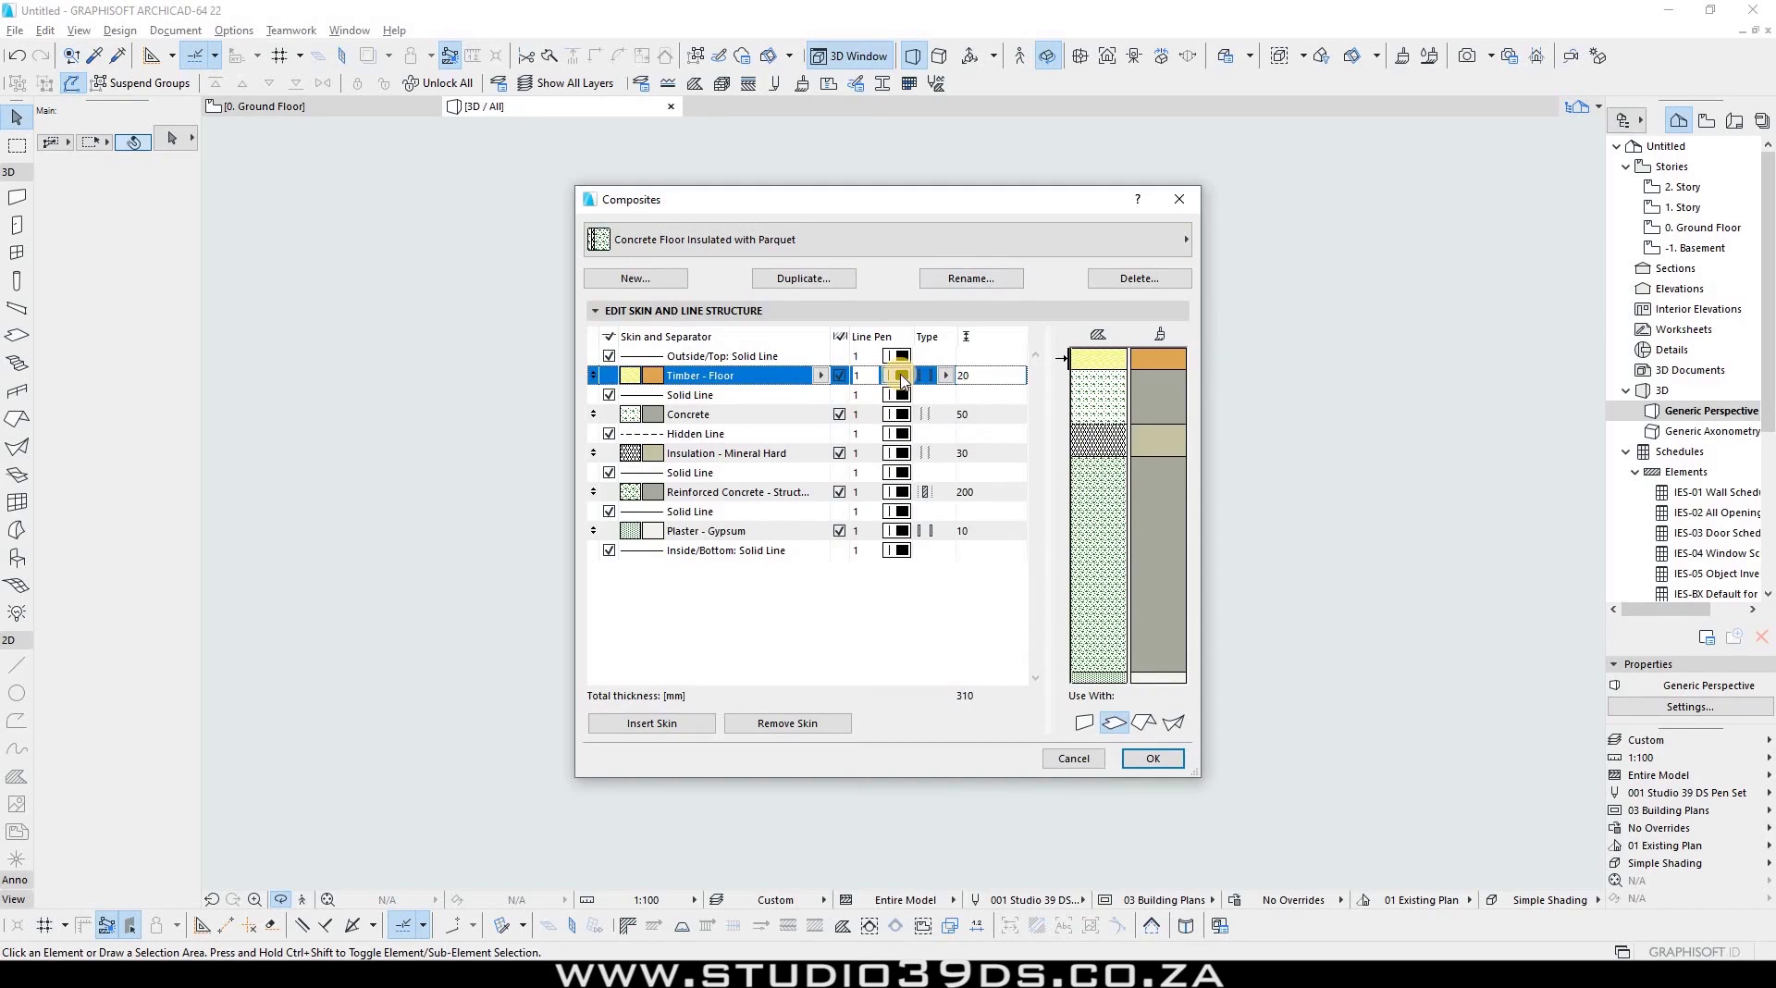
Step: Review the pen choices and the Core, Finish and Other type options of the Timber - Floor skin
left_click(901, 377)
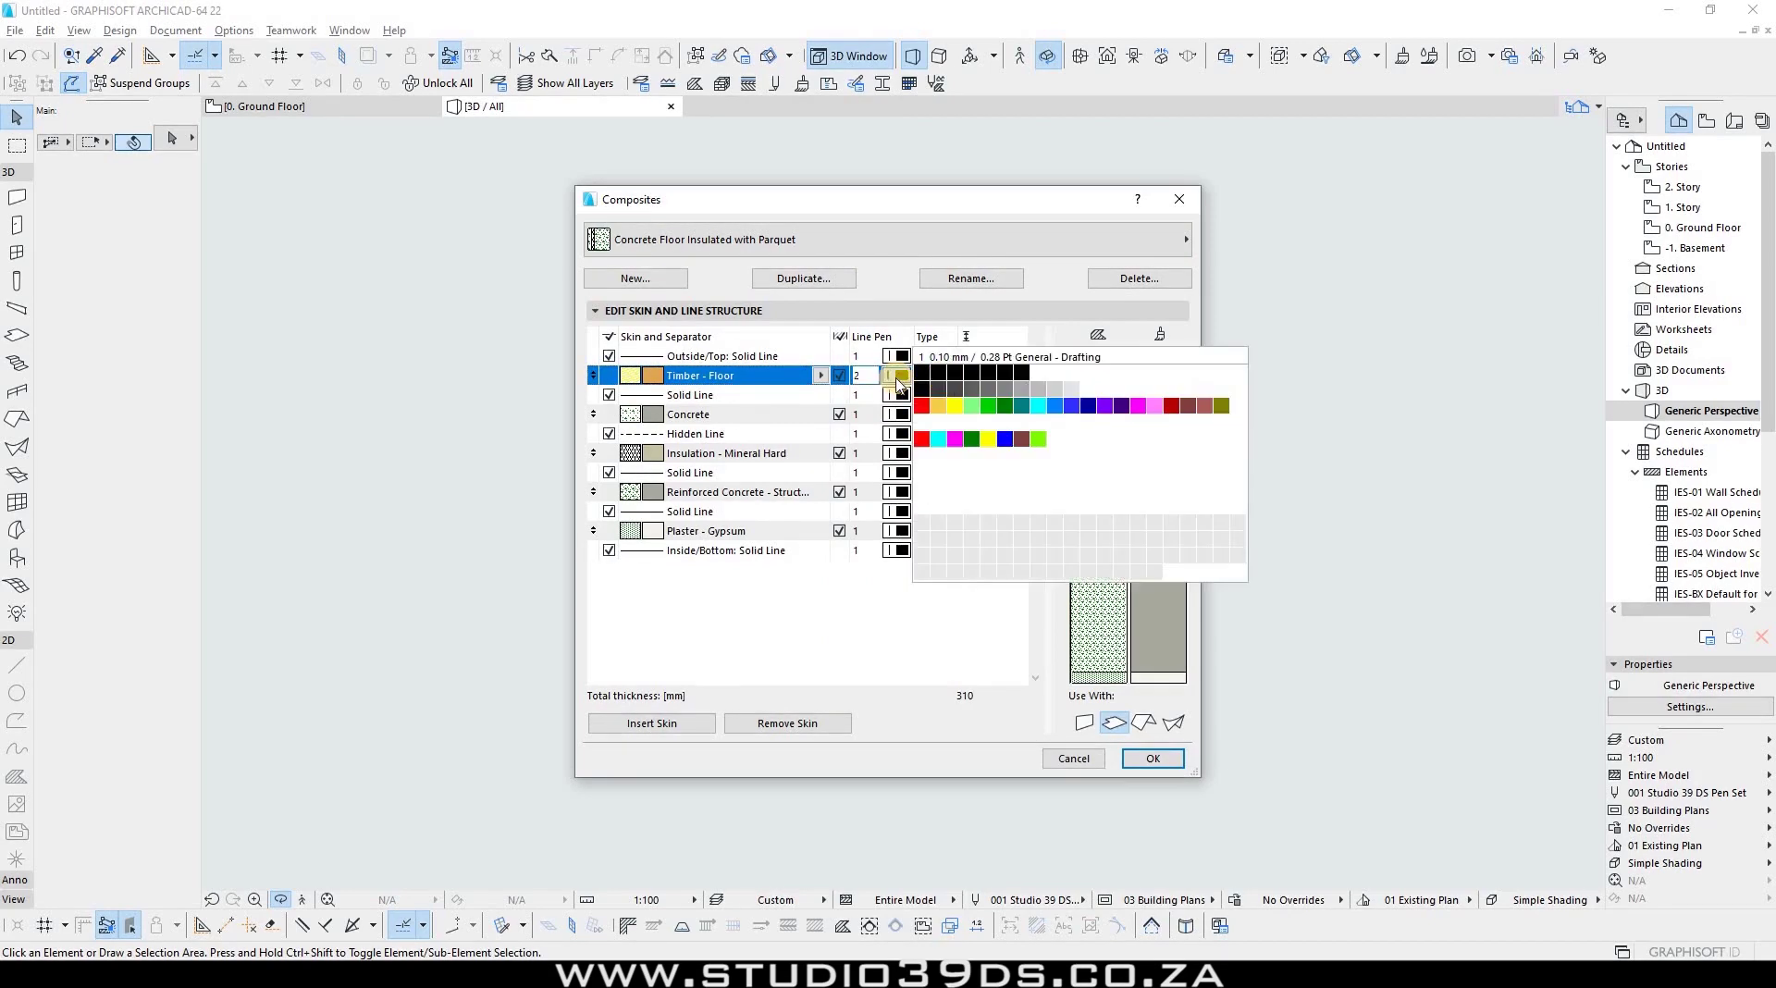
left_click(903, 378)
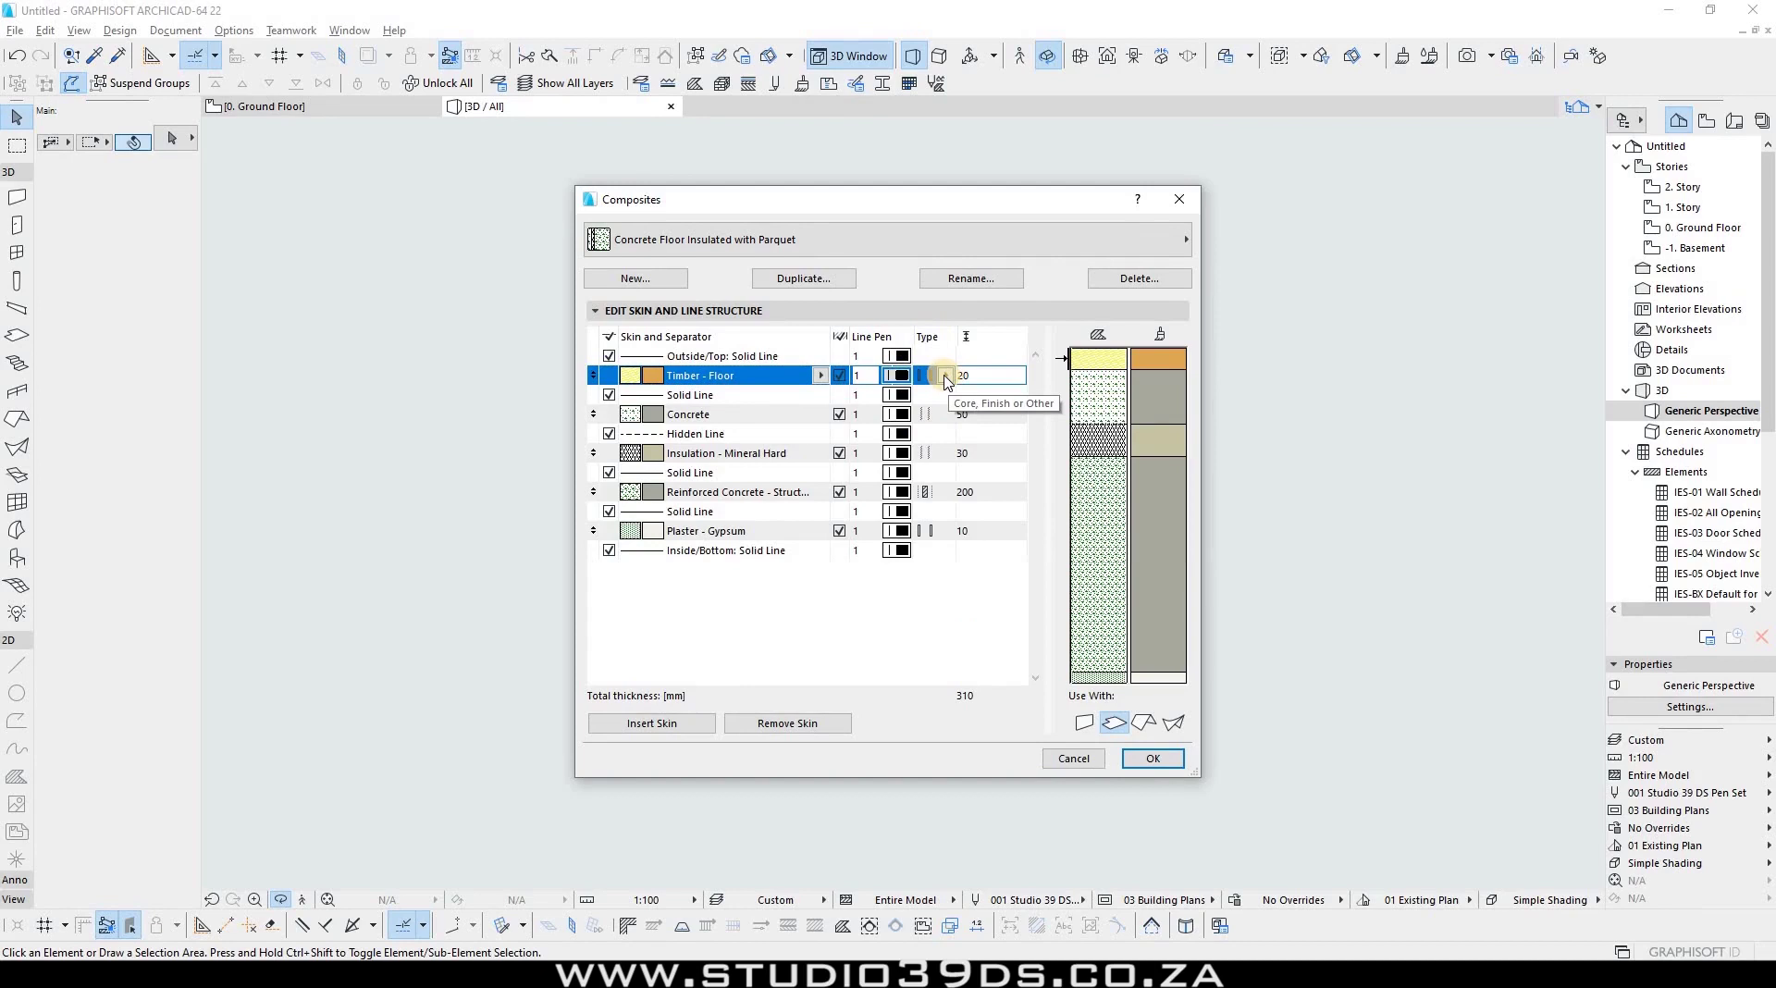
left_click(945, 377)
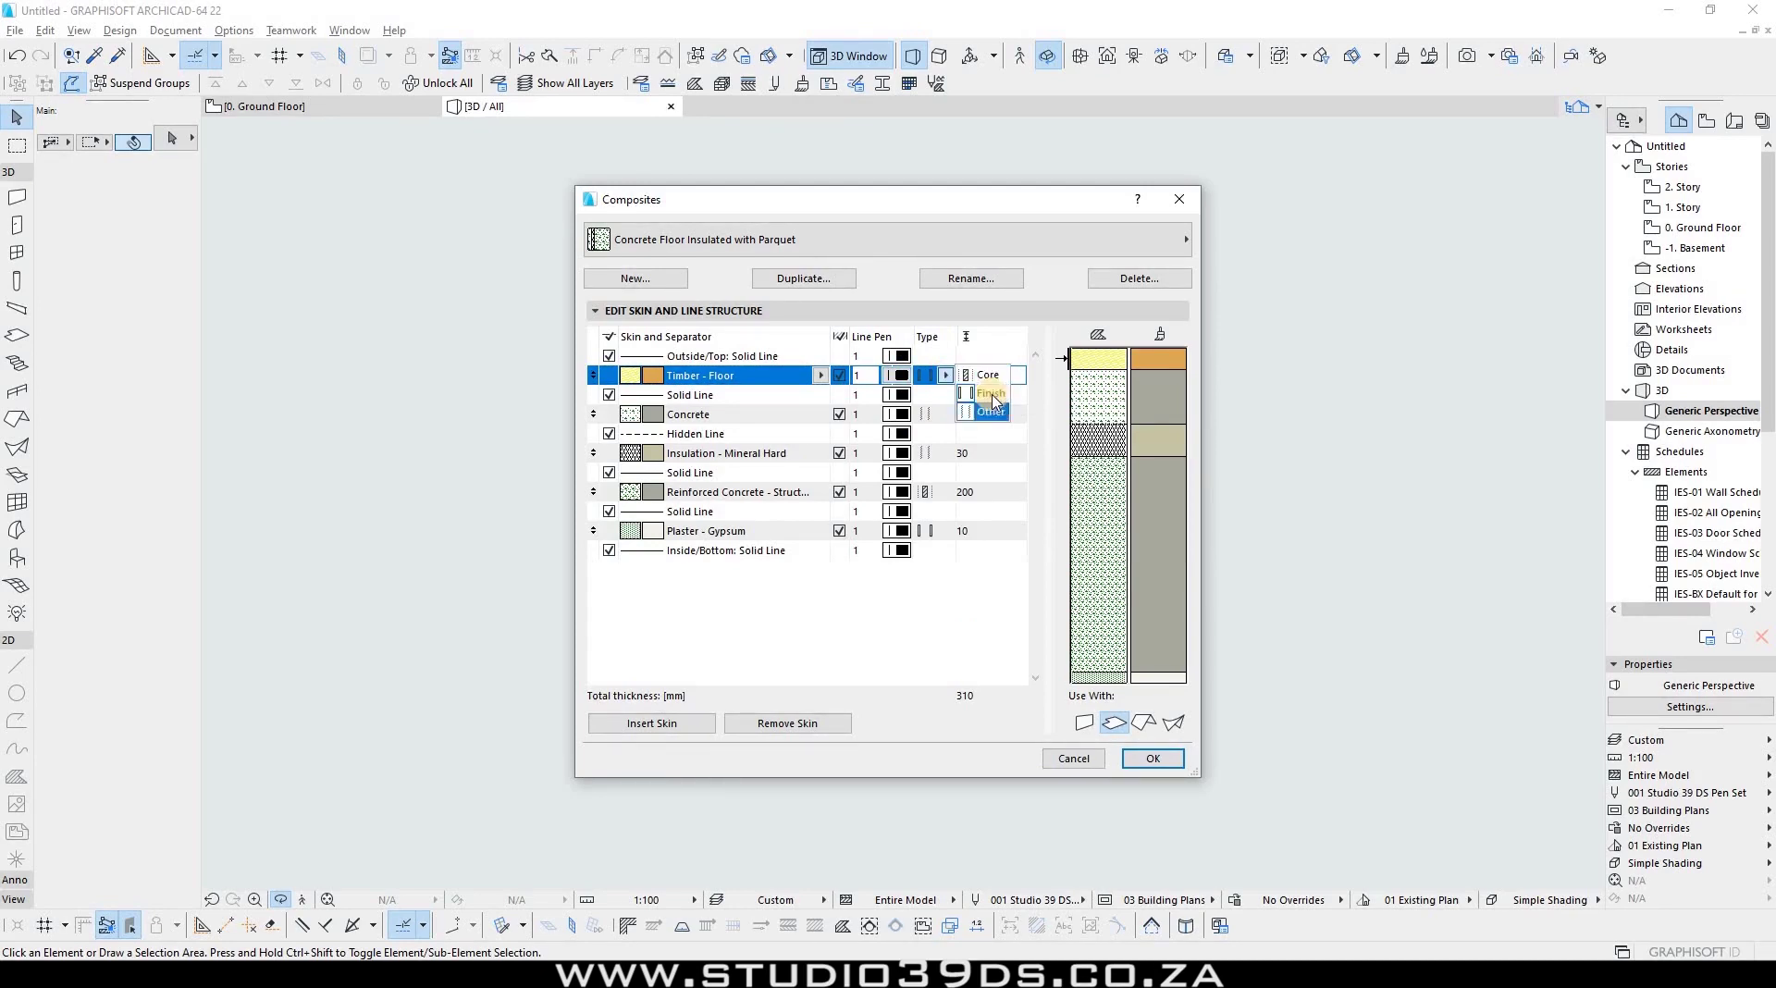
Step: Discard the composite edits and examine the Partial Structure Display options for the 3D view without changing them
left_click(1180, 205)
left_click(1059, 757)
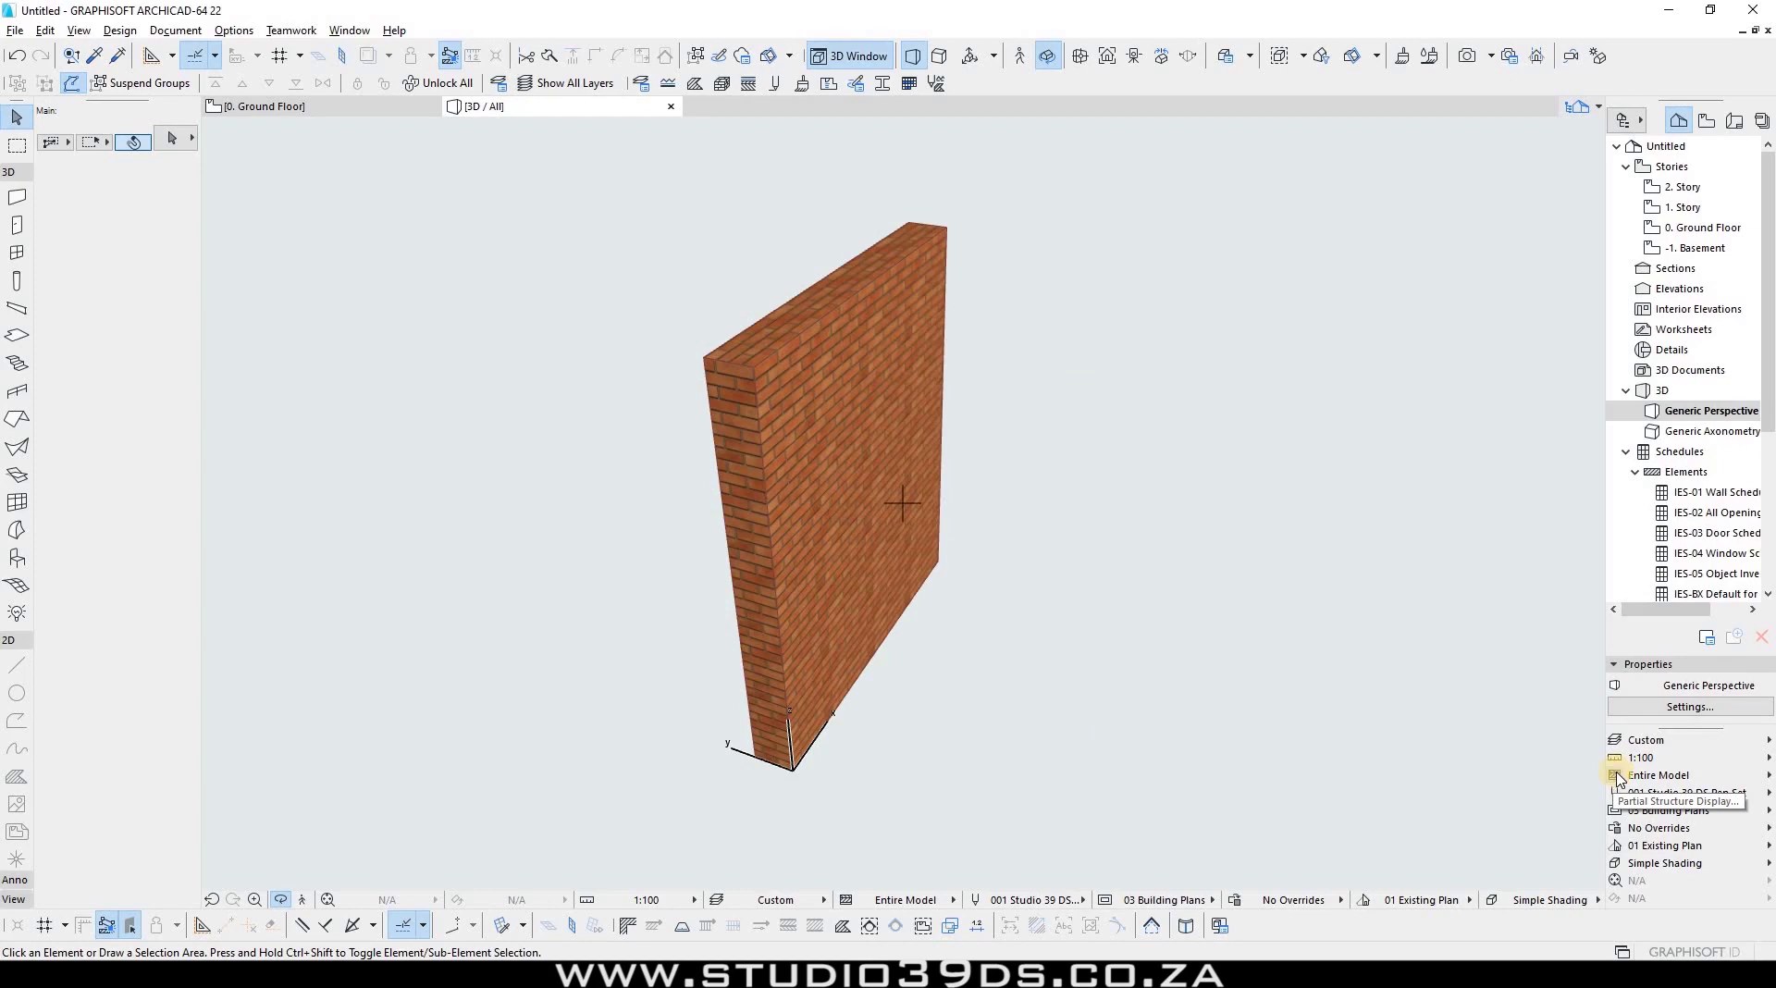
left_click(1617, 777)
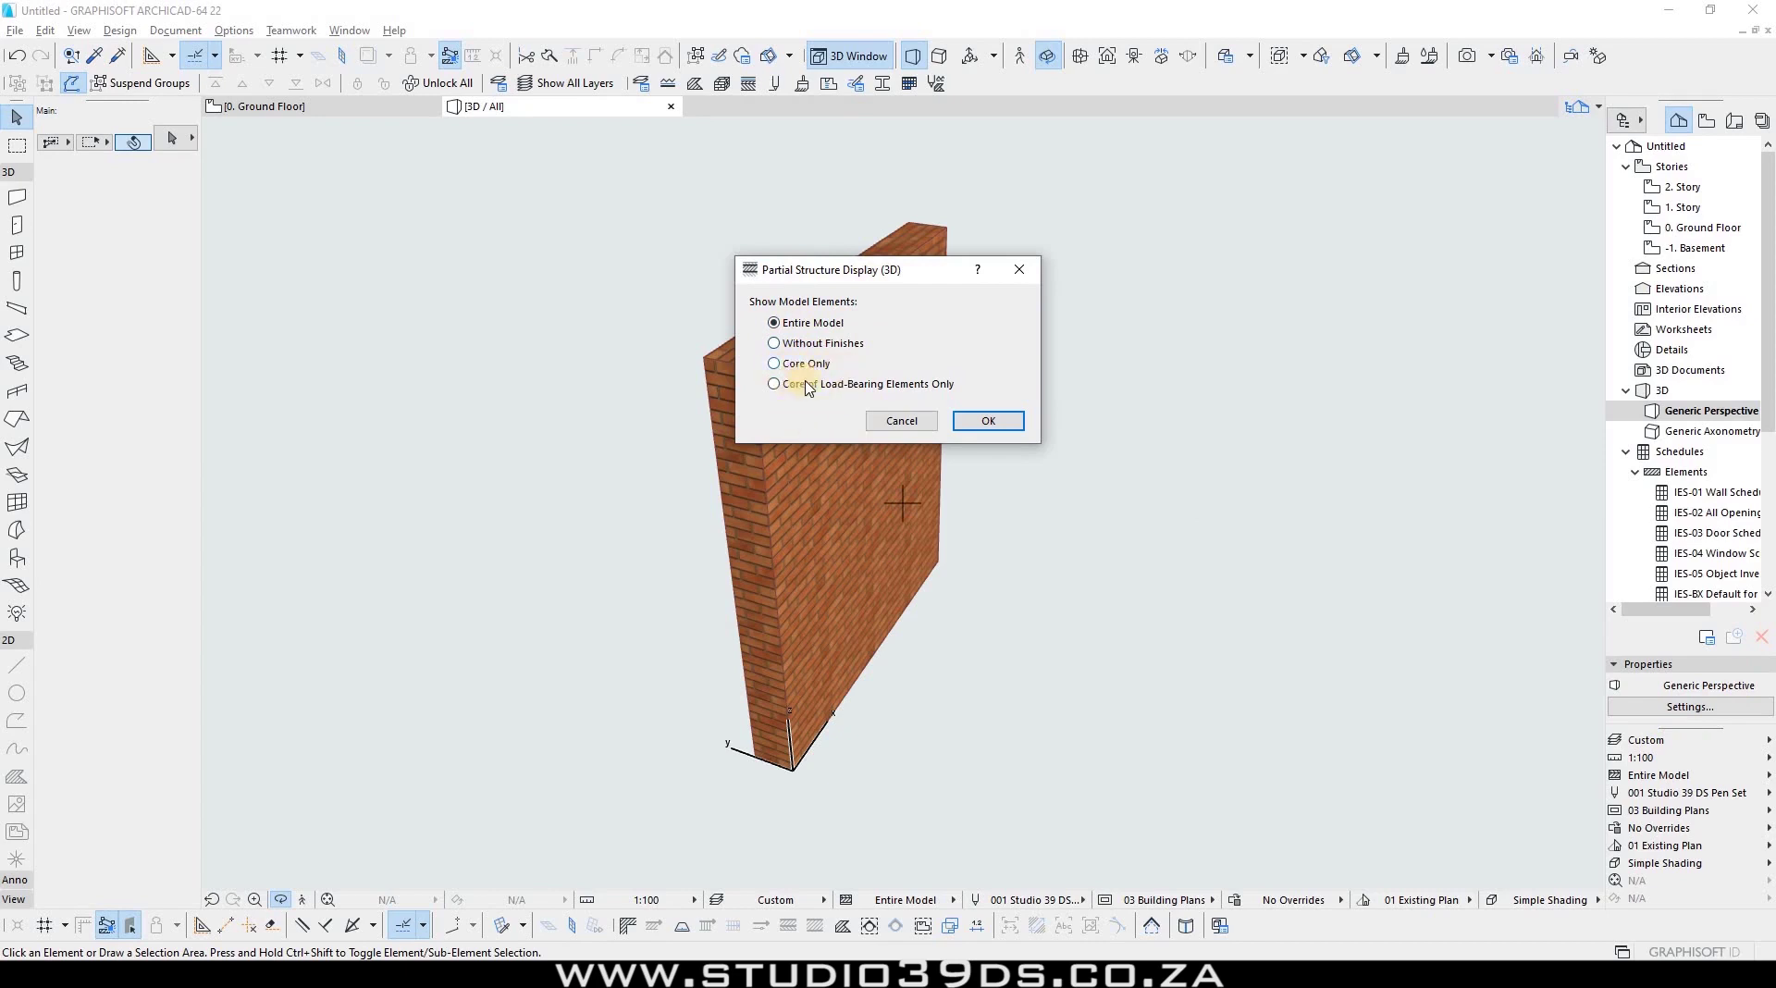
left_click(902, 421)
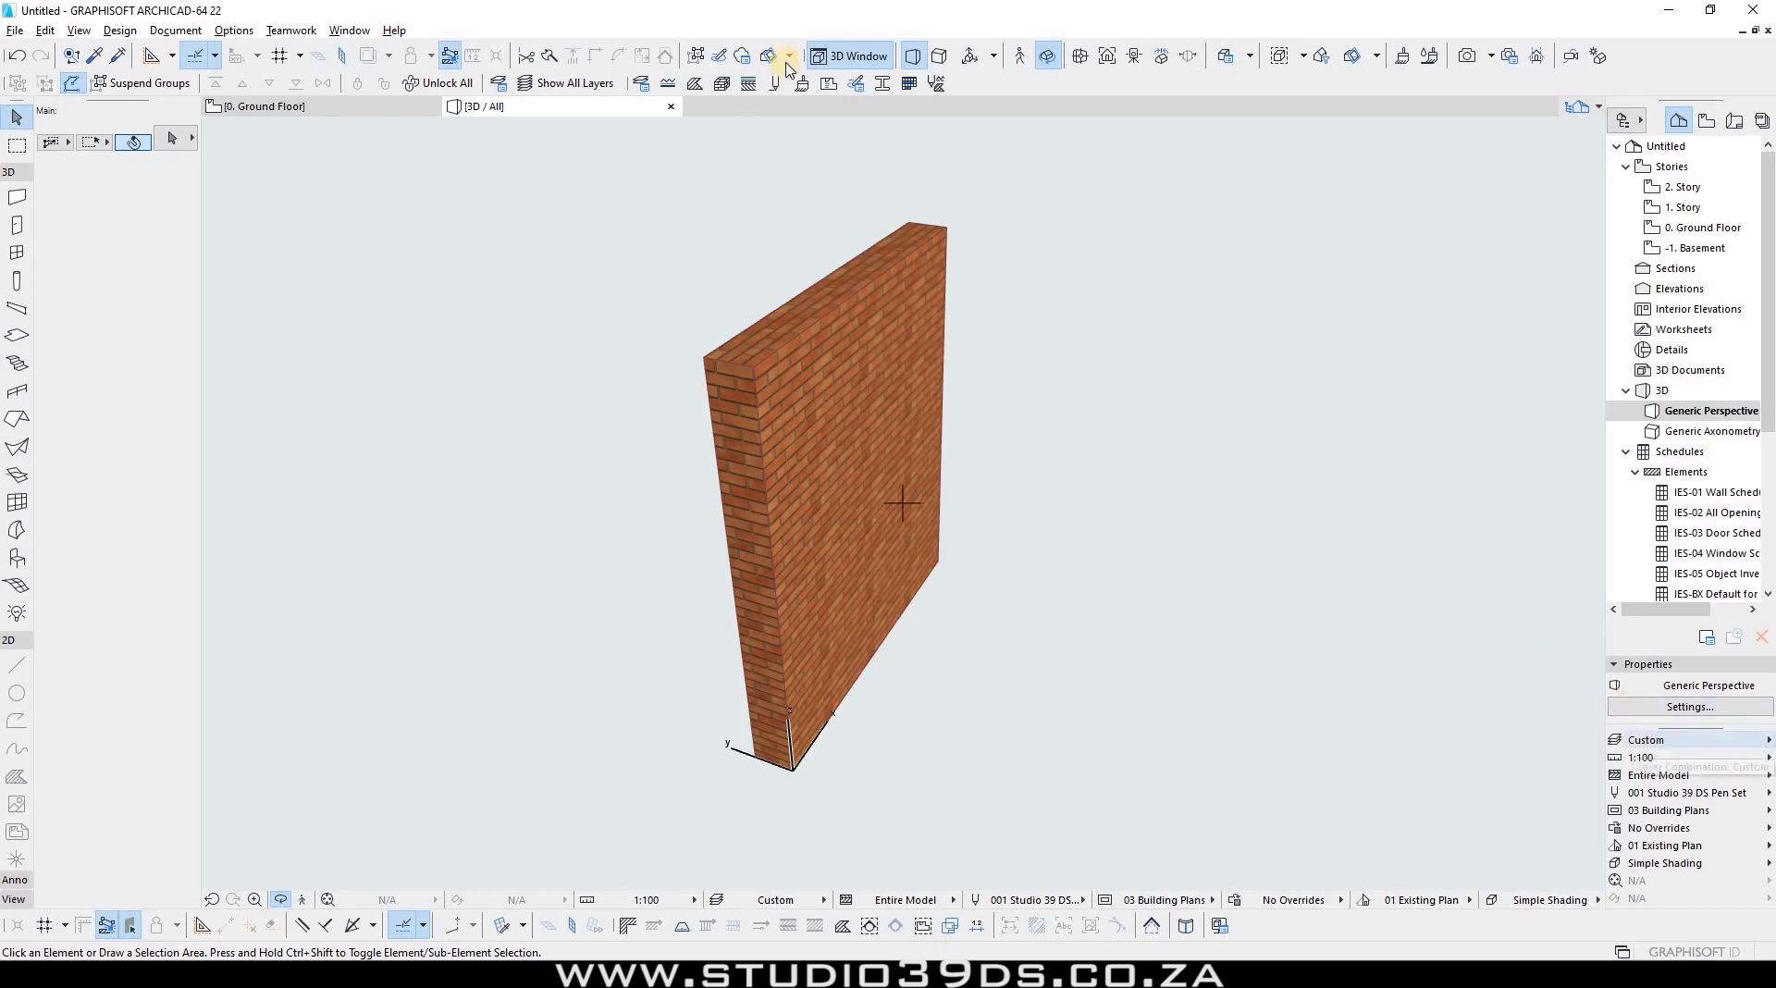
Step: Reopen the composite settings and go through the type options and thickness field of the Timber - Floor skin
left_click(749, 83)
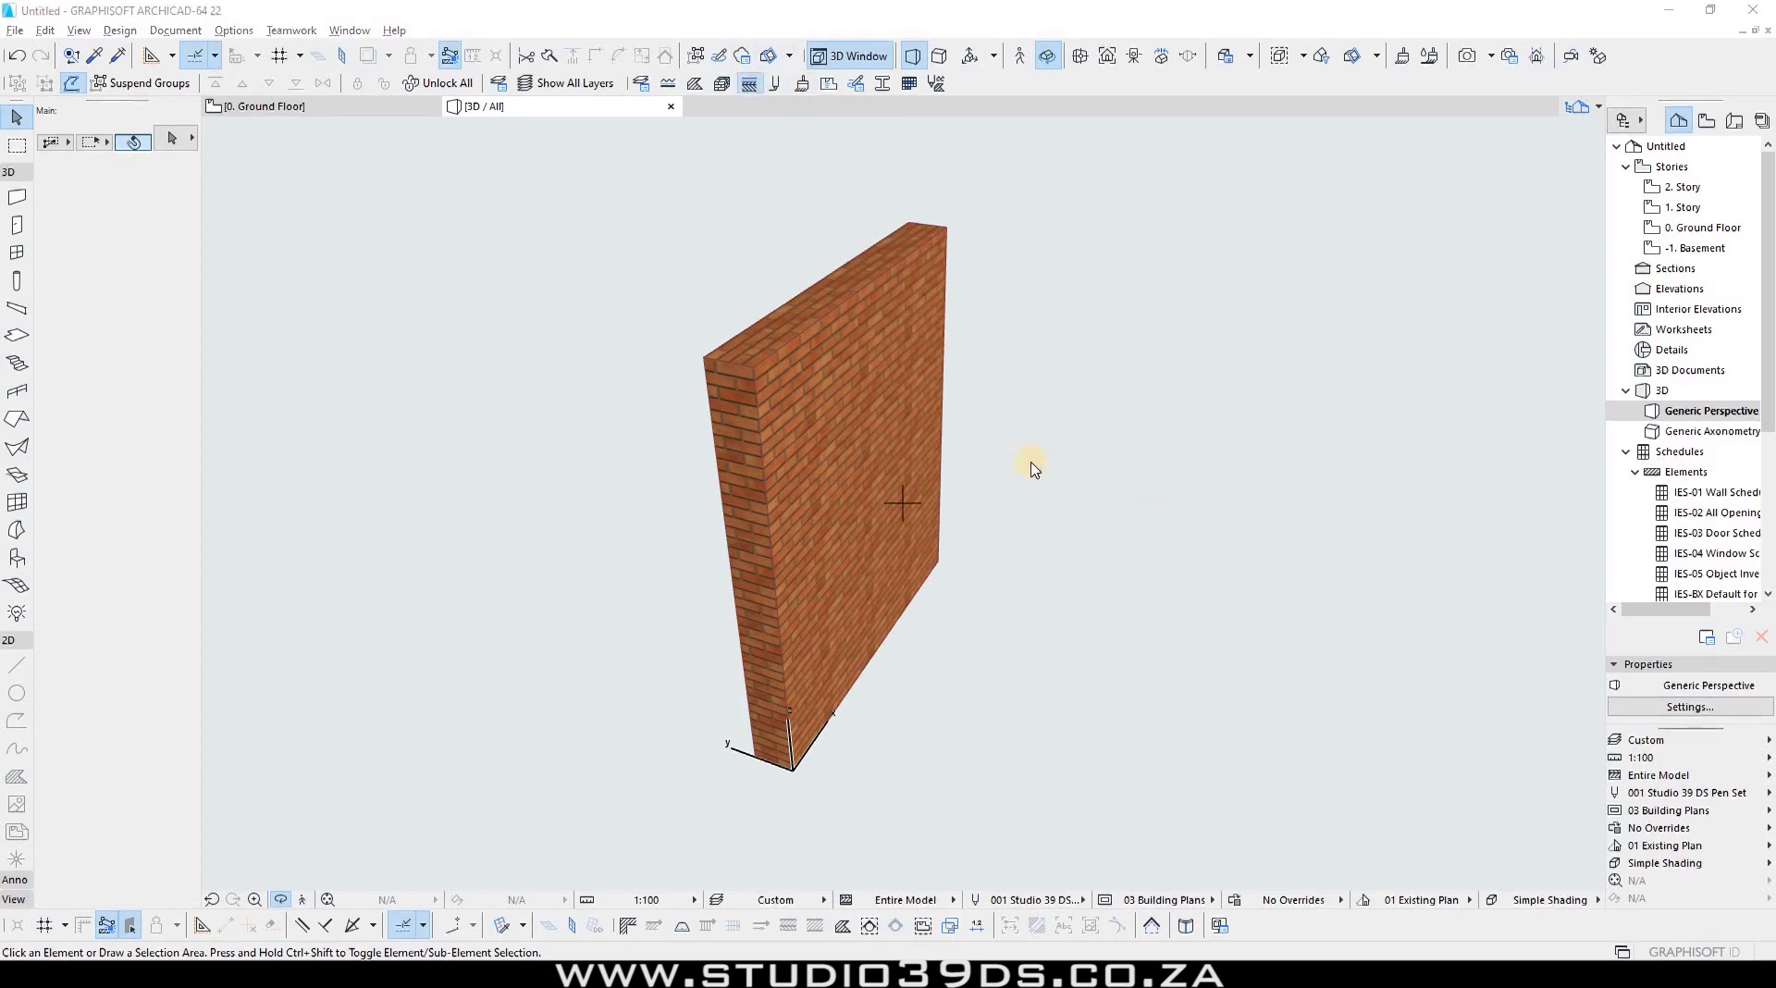
left_click(935, 381)
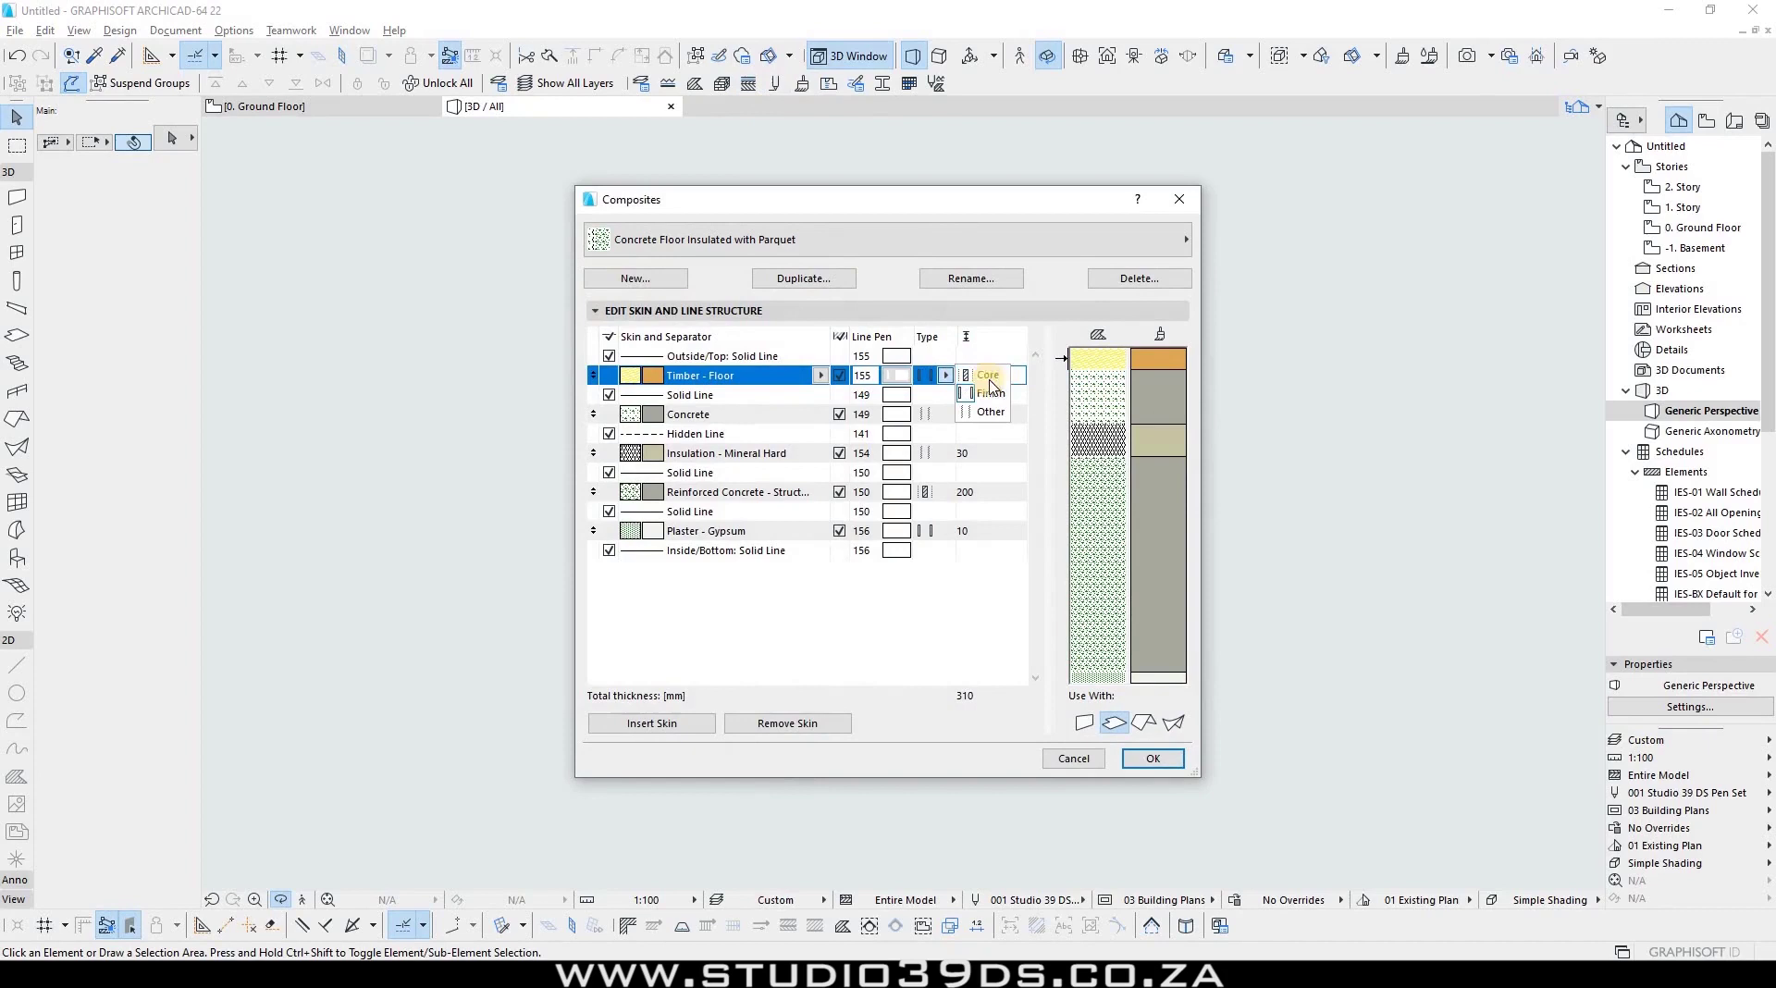
left_click(987, 375)
left_click(941, 379)
left_click(946, 381)
left_click(948, 375)
left_click(947, 382)
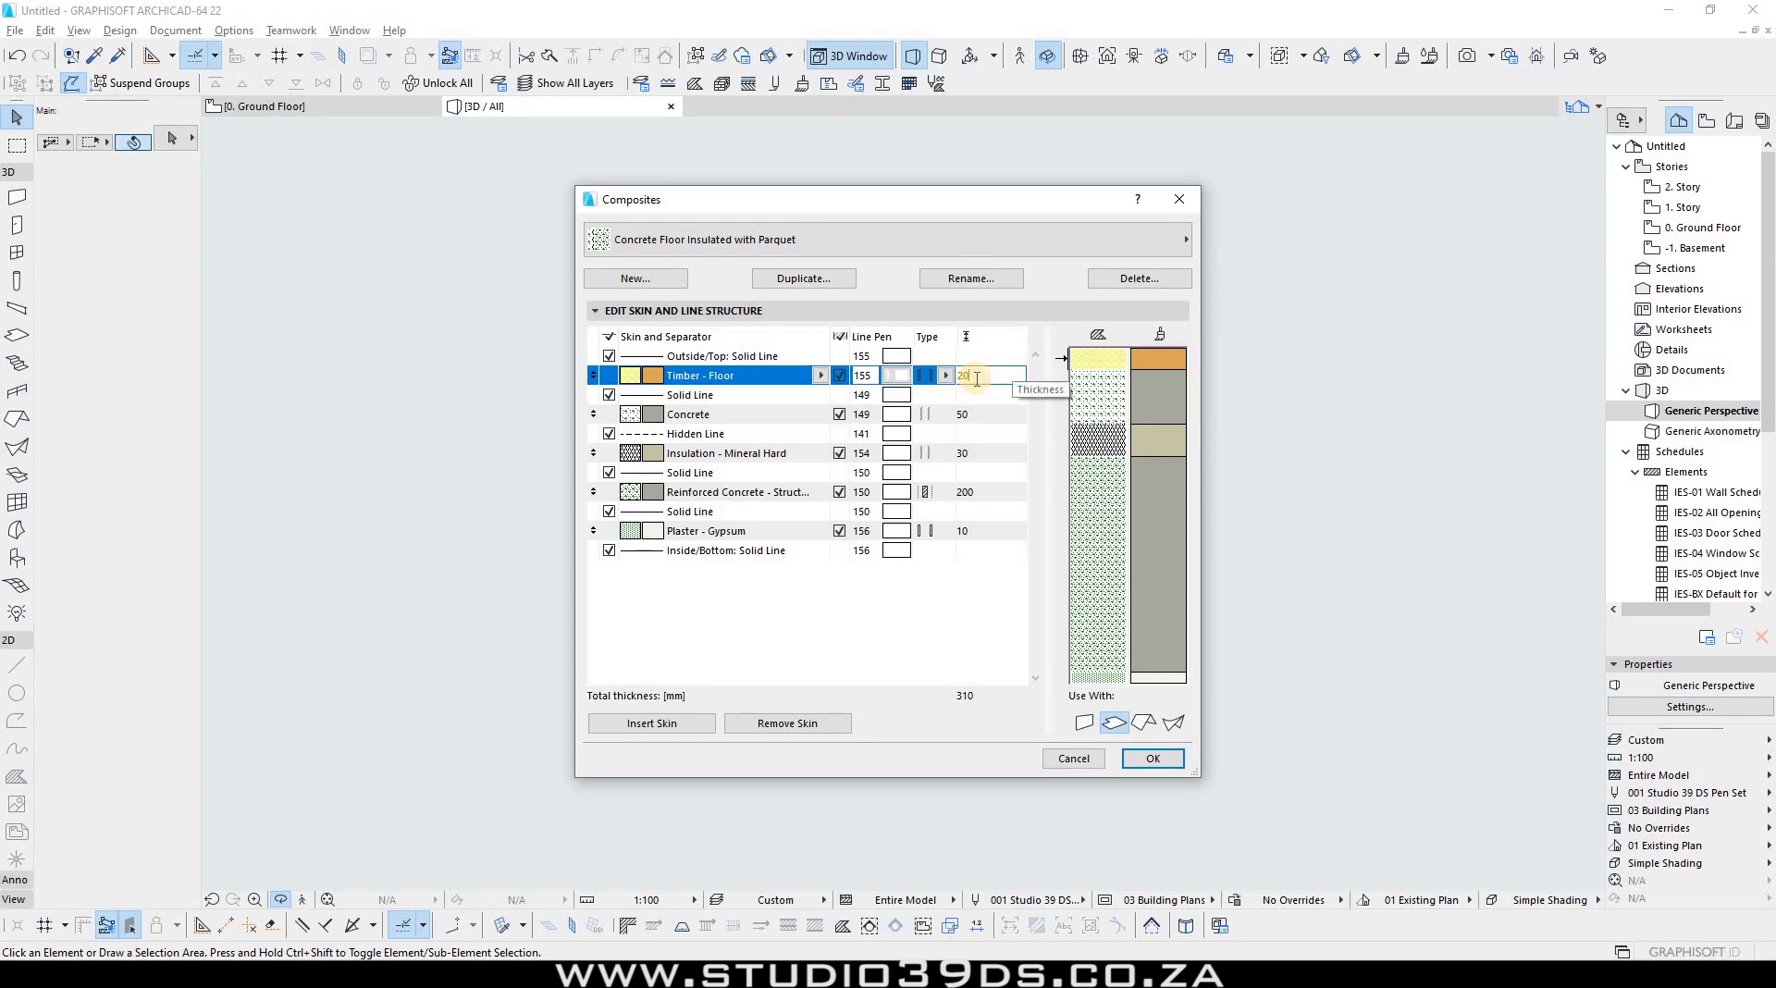
double_click(1001, 381)
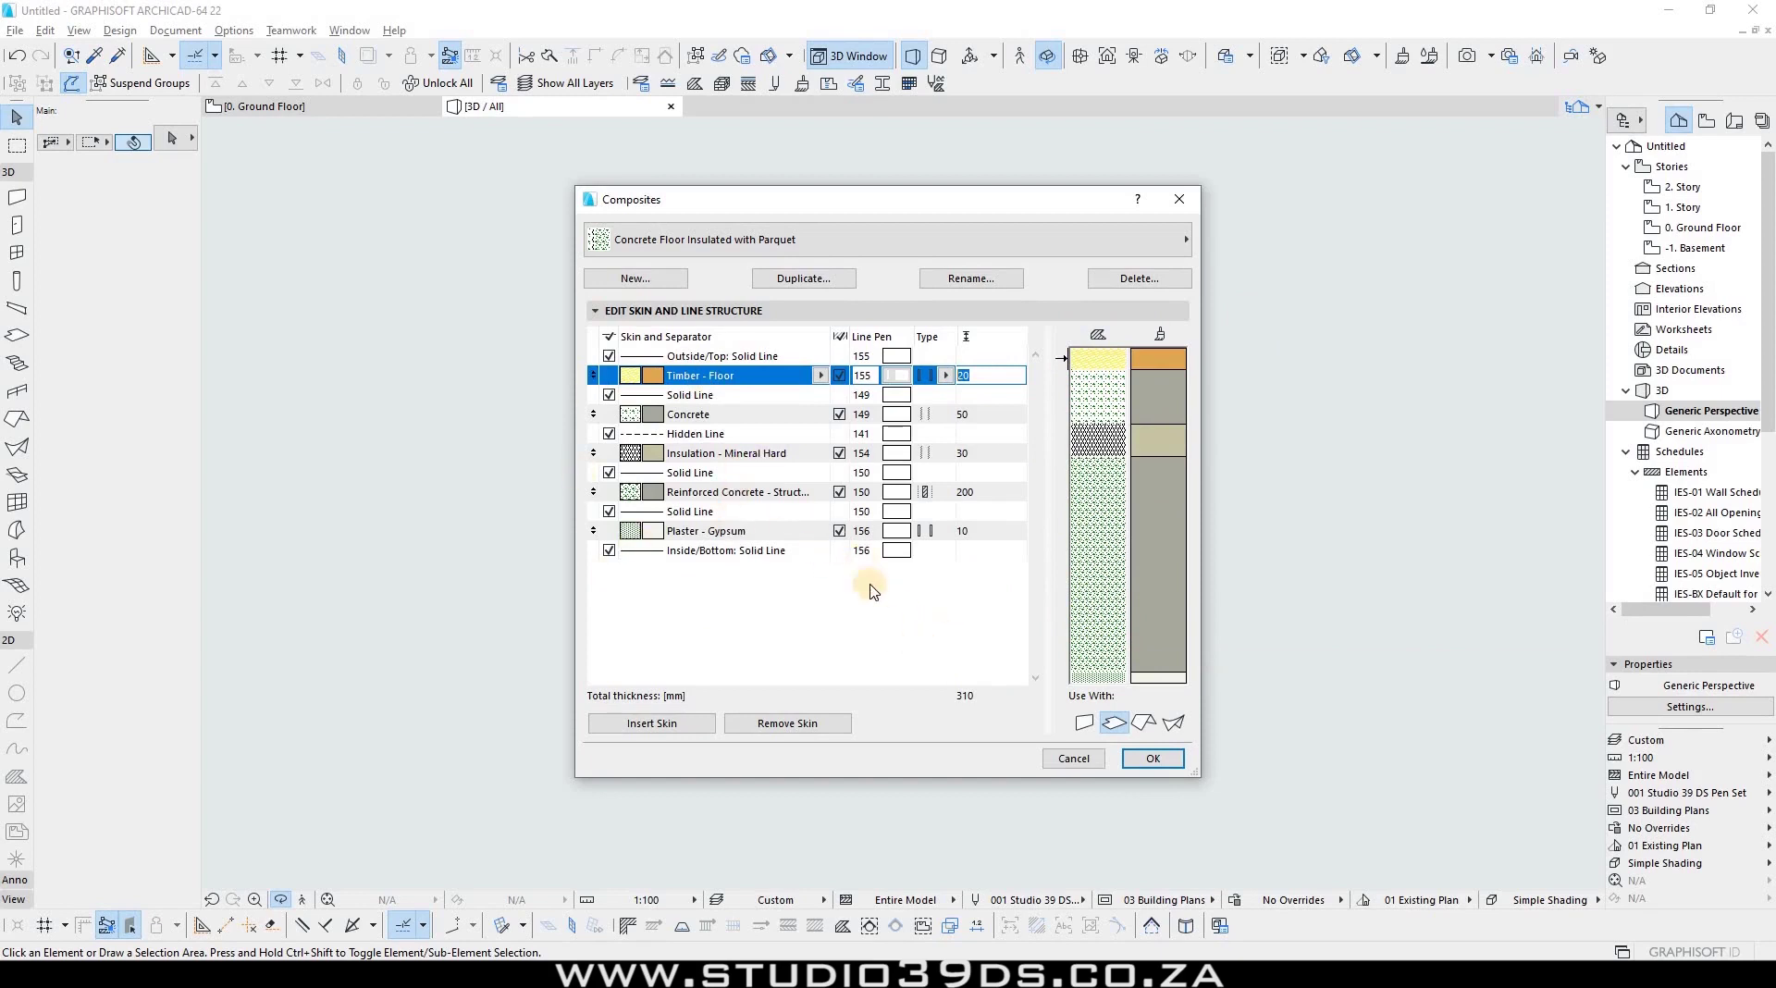
Step: Set the Timber - Floor skin and the separator lines above and below it to pen 1
left_click(897, 375)
left_click(898, 395)
left_click(899, 395)
left_click(922, 393)
left_click(894, 353)
left_click(895, 355)
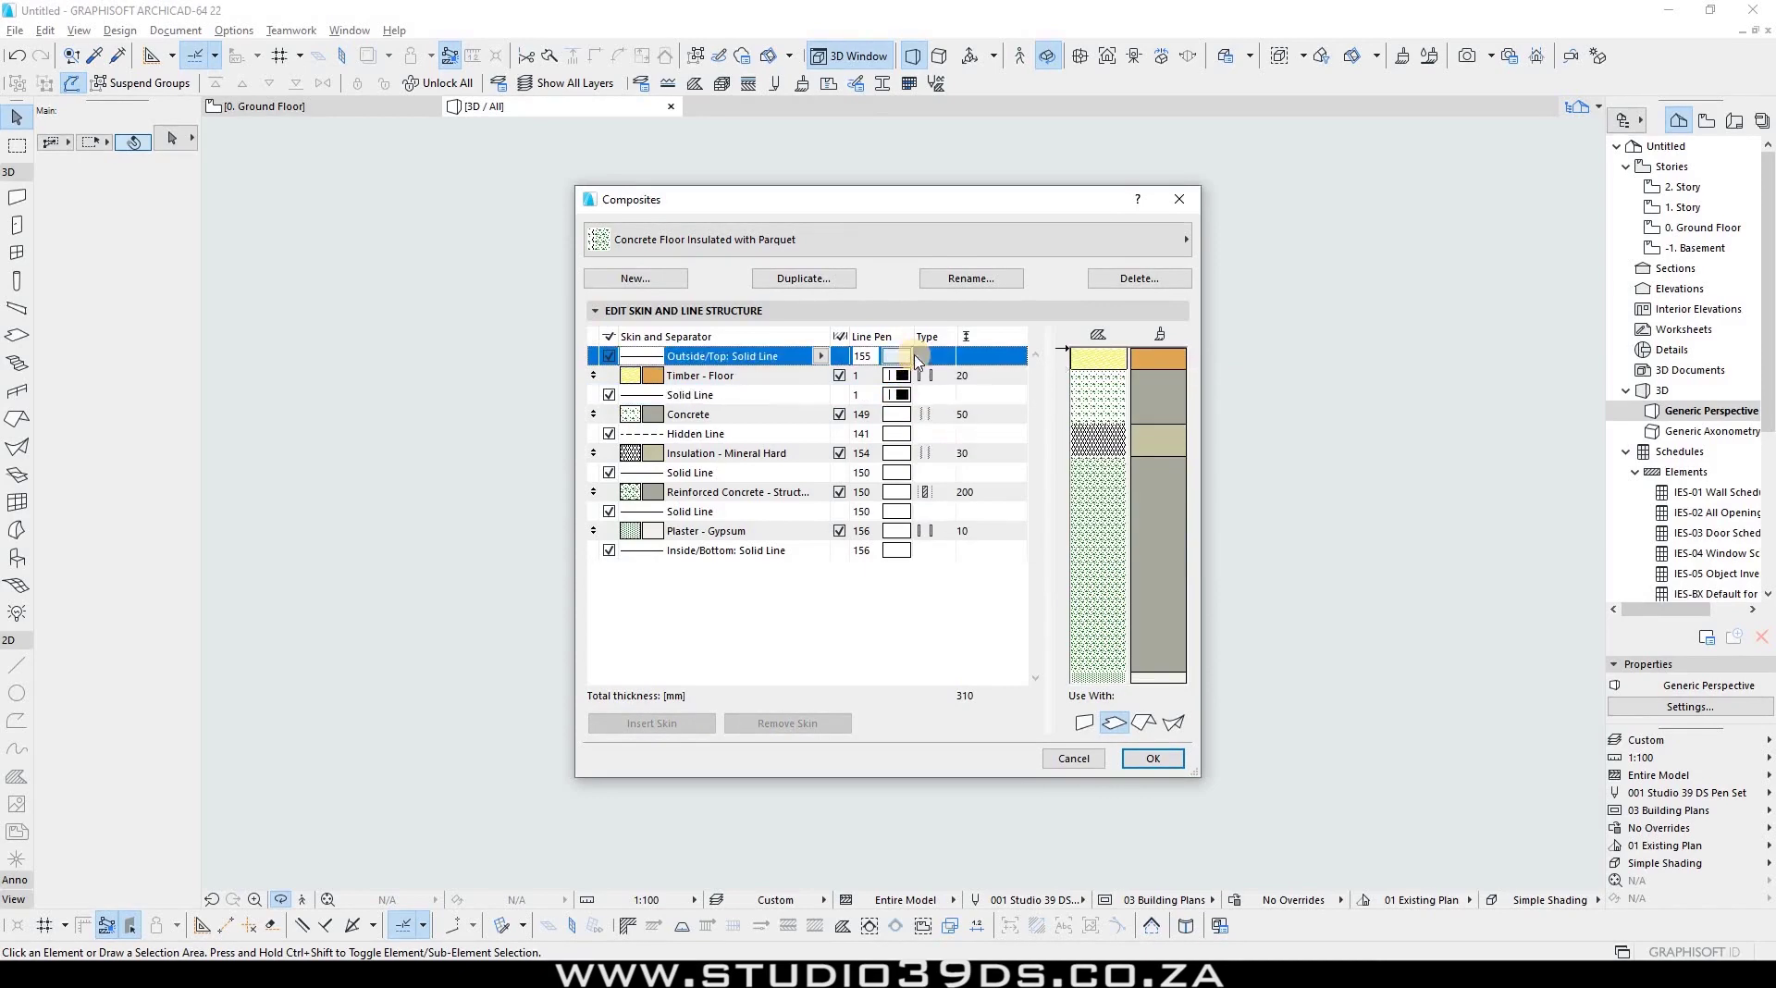
left_click(896, 355)
left_click(924, 354)
Step: Set the Concrete skin and all remaining skins and separator lines beneath it to pen 1
left_click(899, 414)
left_click(902, 415)
left_click(922, 413)
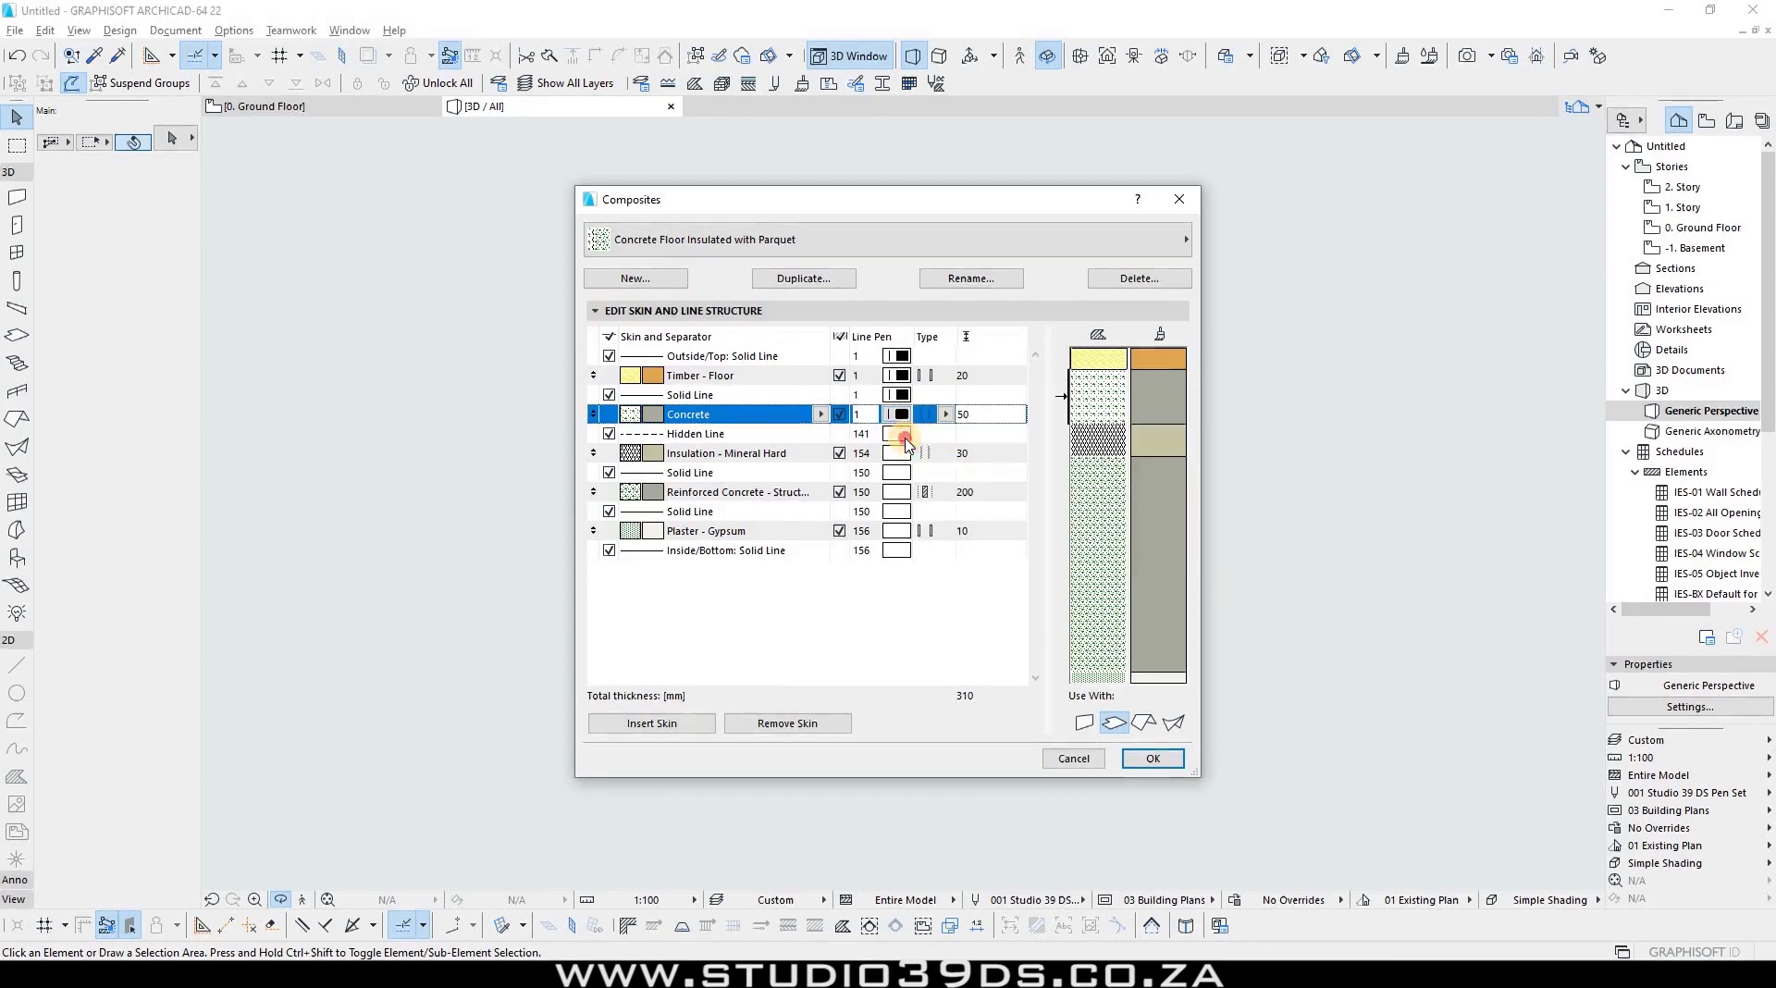
left_click(923, 435)
left_click(895, 433)
left_click(922, 433)
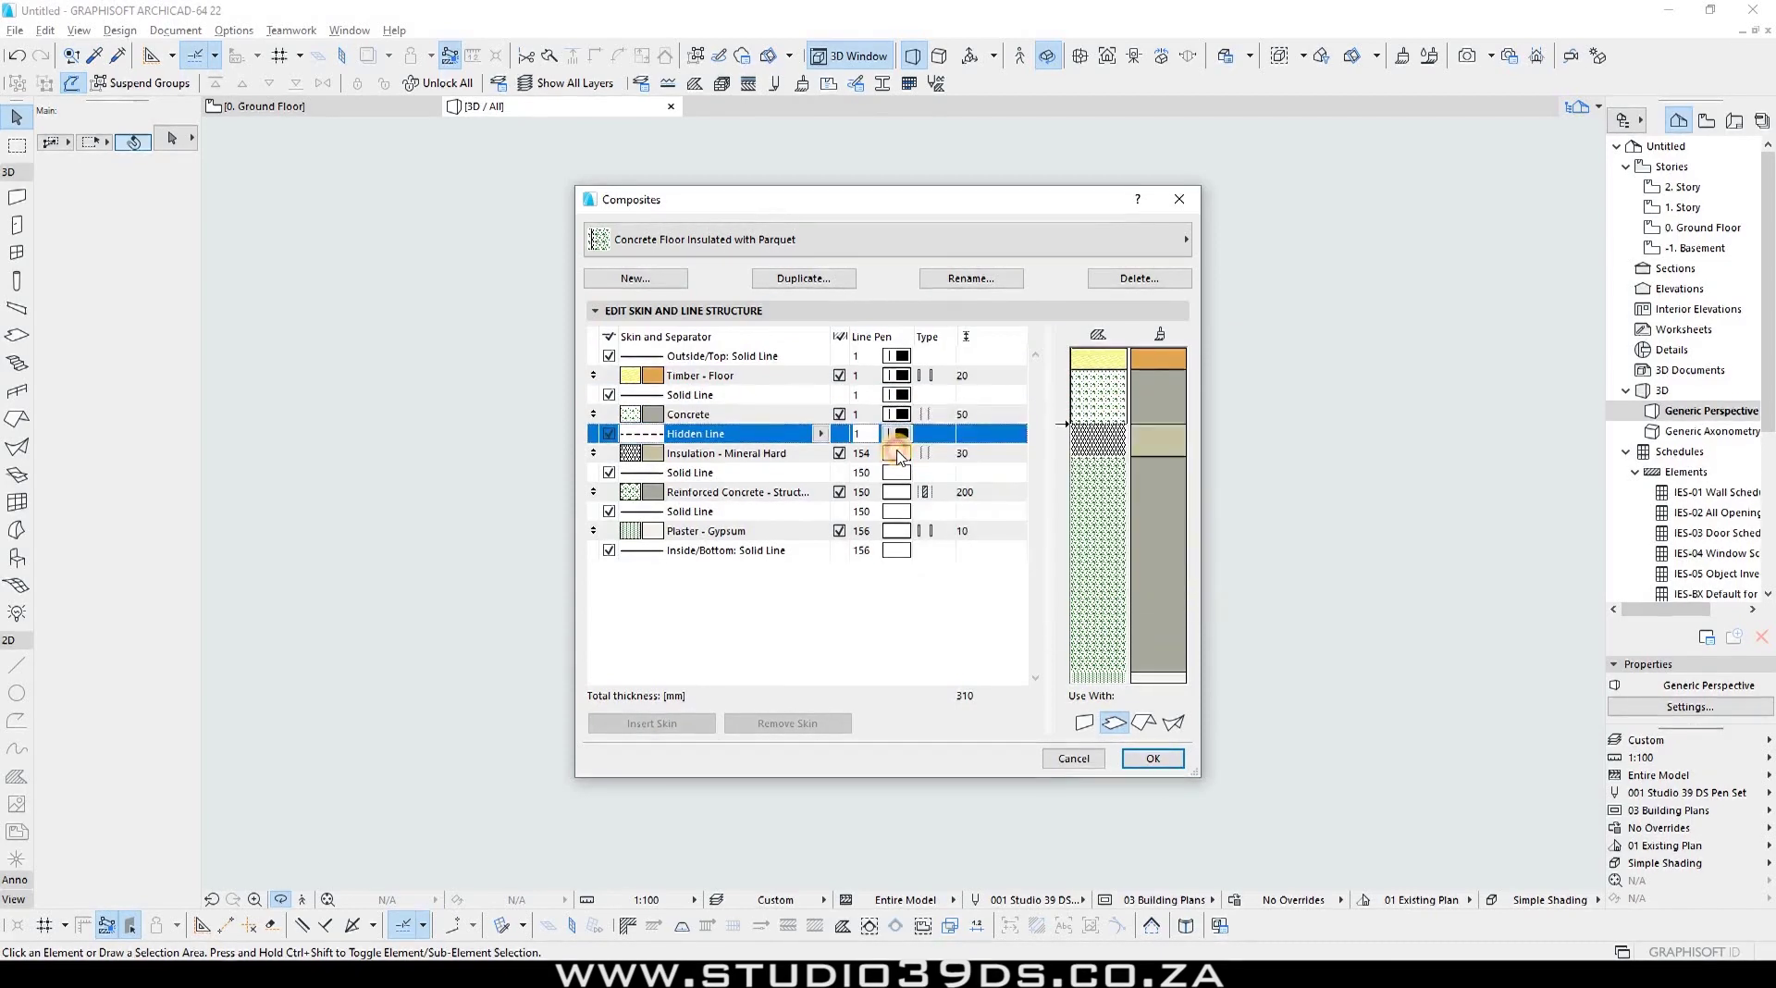
left_click(896, 453)
left_click(922, 452)
left_click(918, 529)
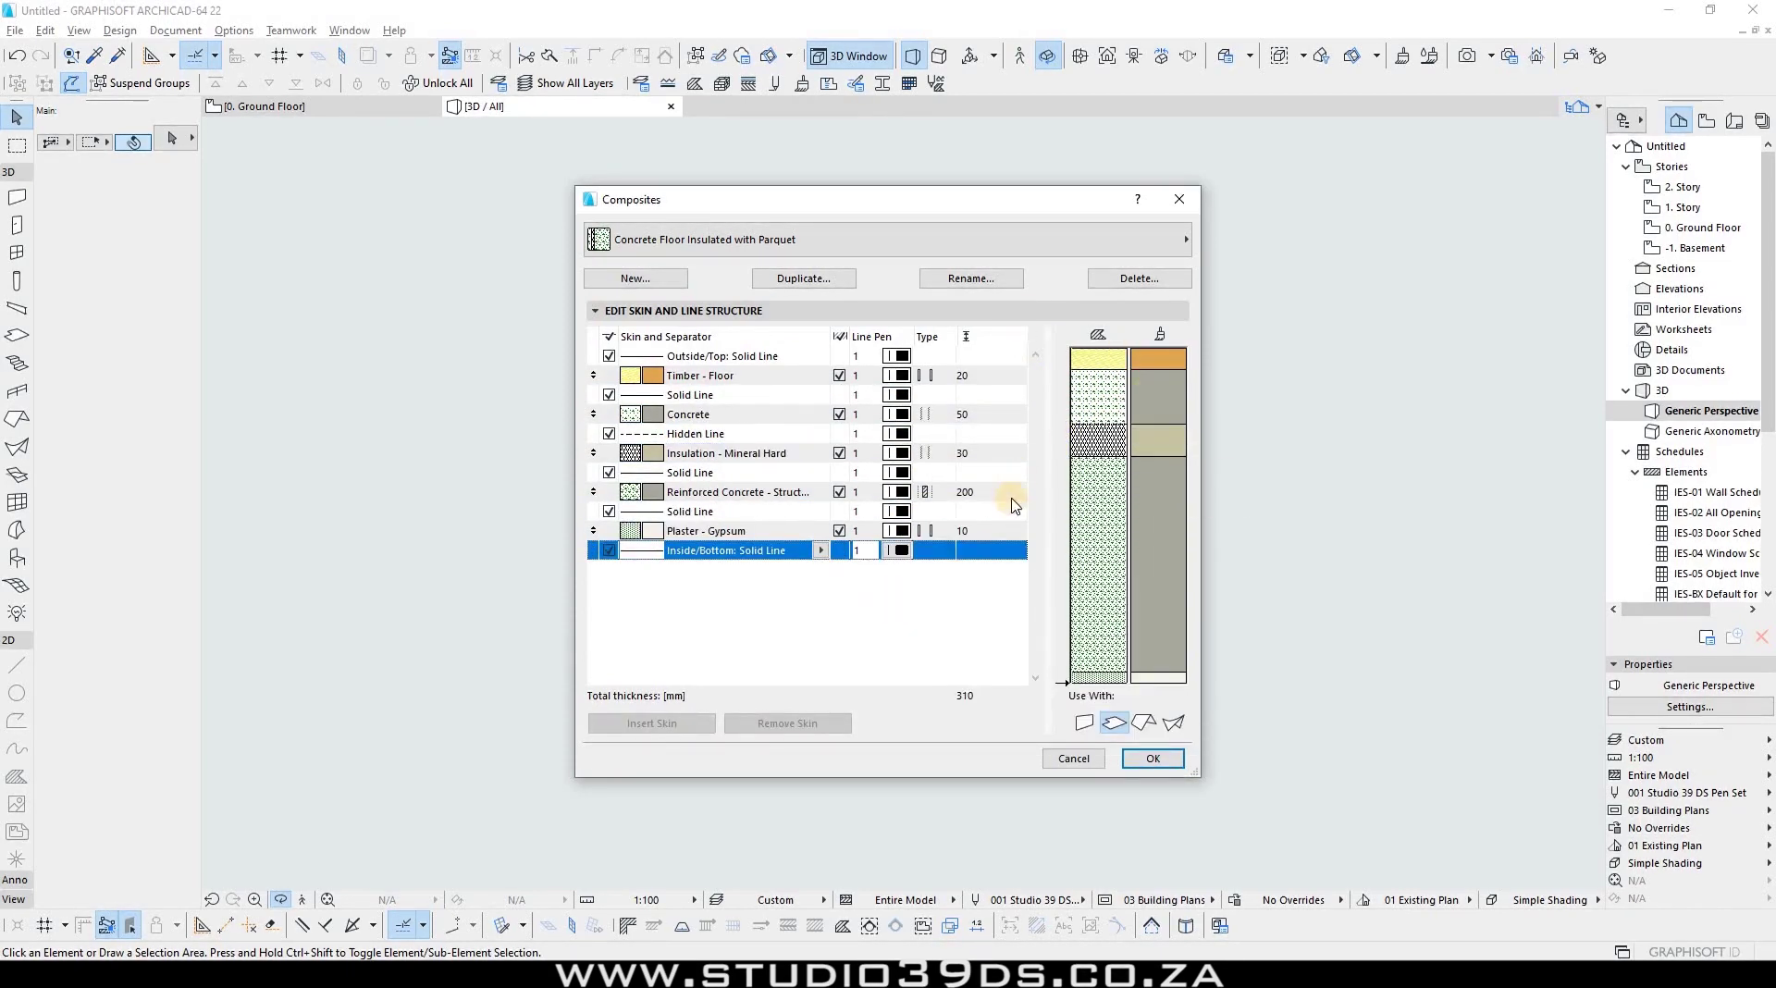